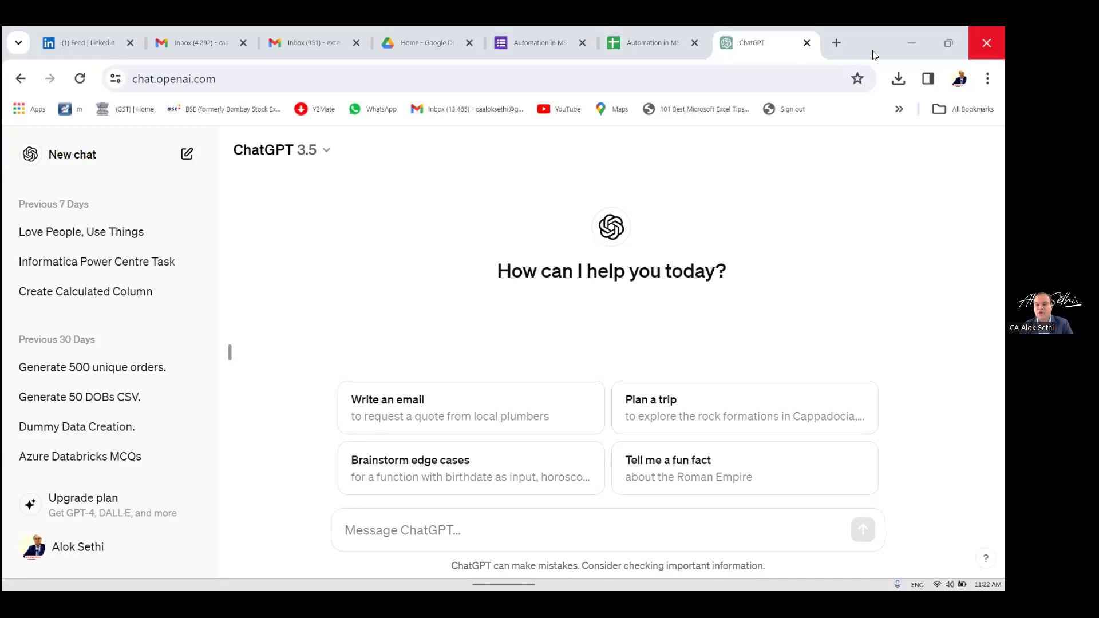
Step: Open google.com in a new browser tab and search for "HOW TO USE CHAT GPT"
left_click(837, 43)
type("GOOgle.com")
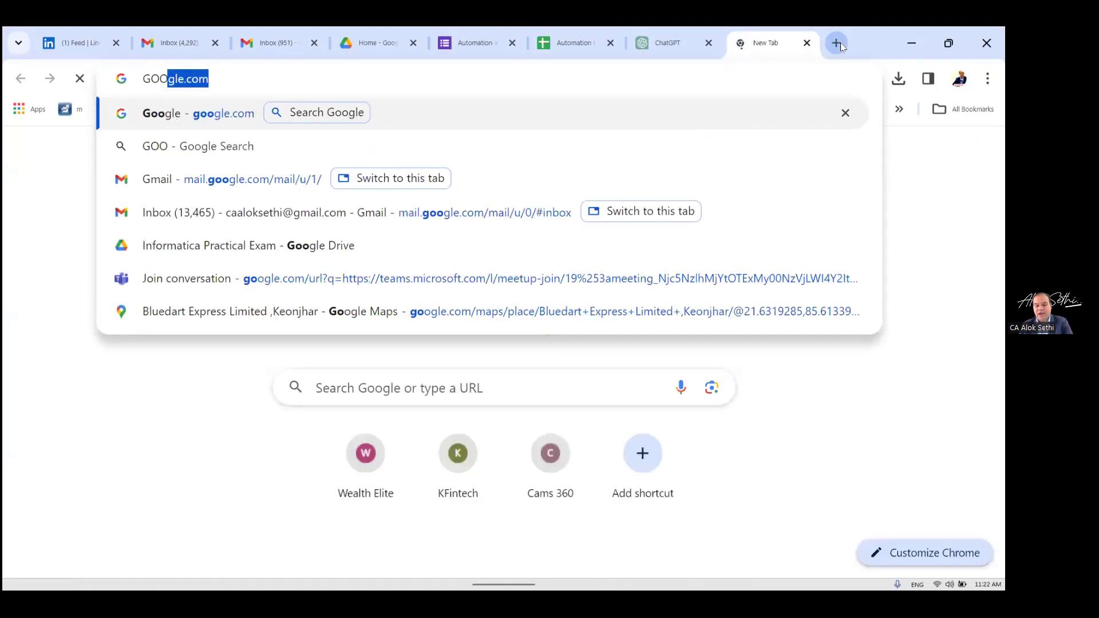
key("Return")
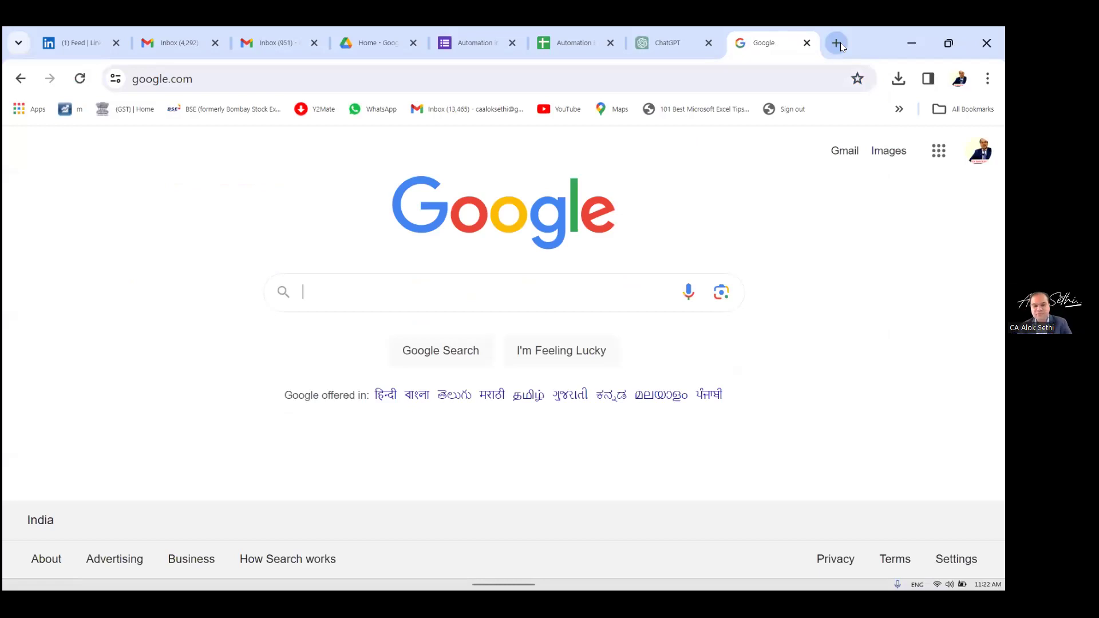
type("HOW TO USE CHAT GPT")
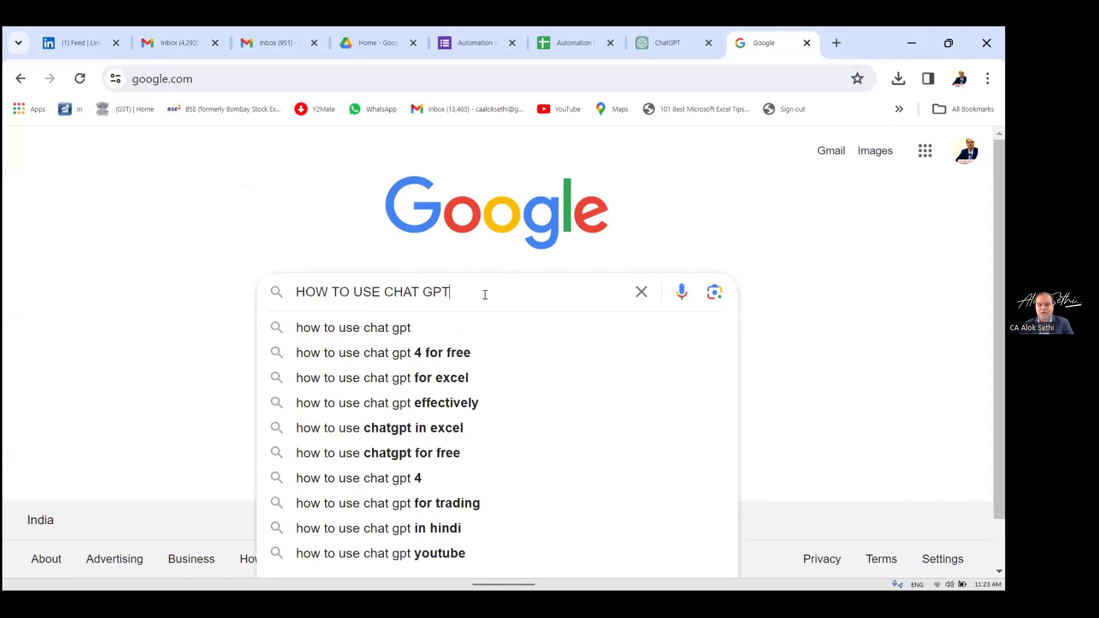
key("Return")
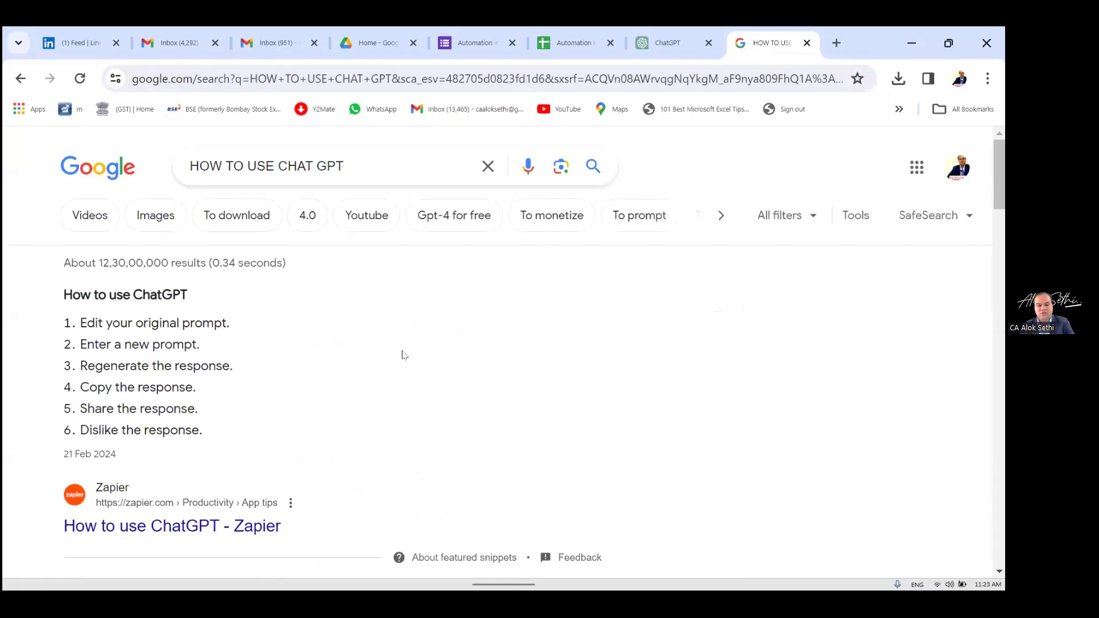
Step: Look through the search results for guides on how to use ChatGPT, down to the related searches
scroll(402, 355, "down", 1)
scroll(402, 355, "down", 2)
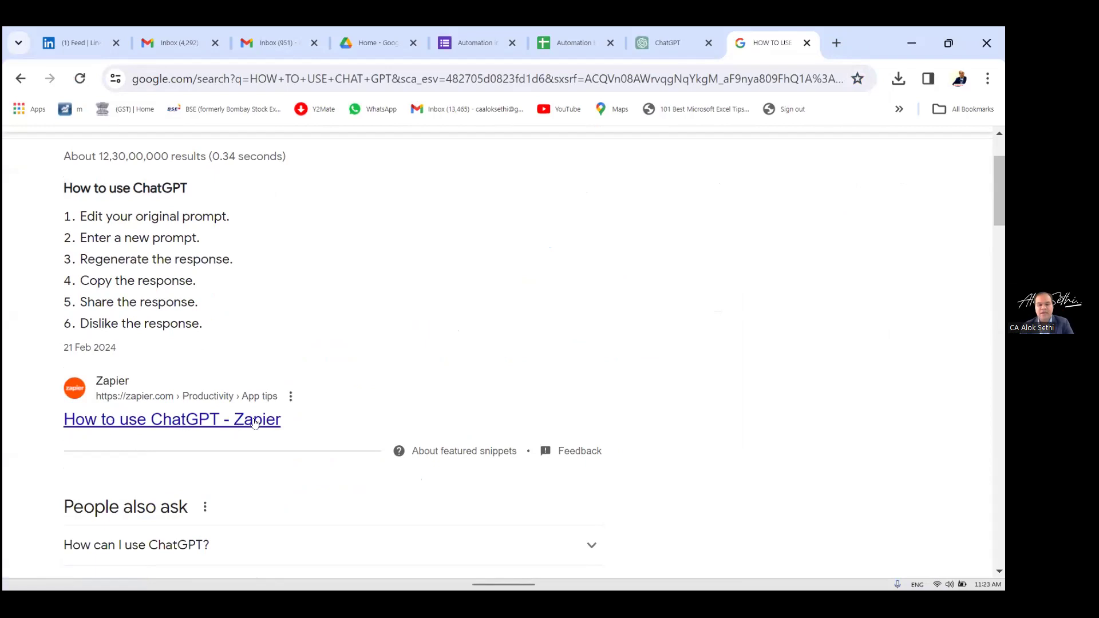
scroll(338, 316, "down", 6)
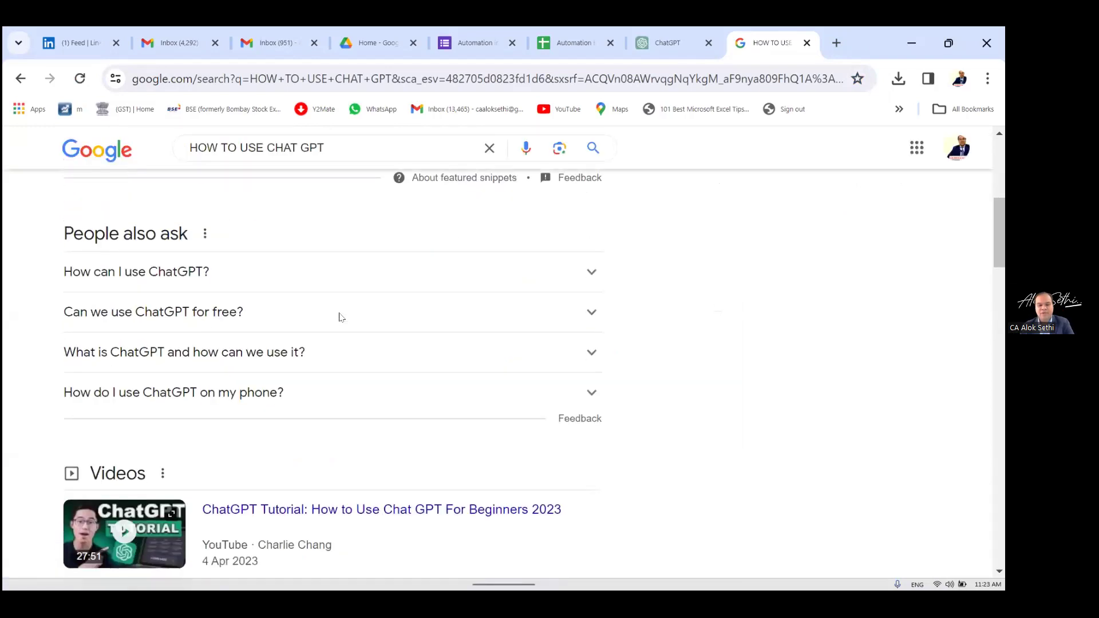
scroll(339, 316, "down", 8)
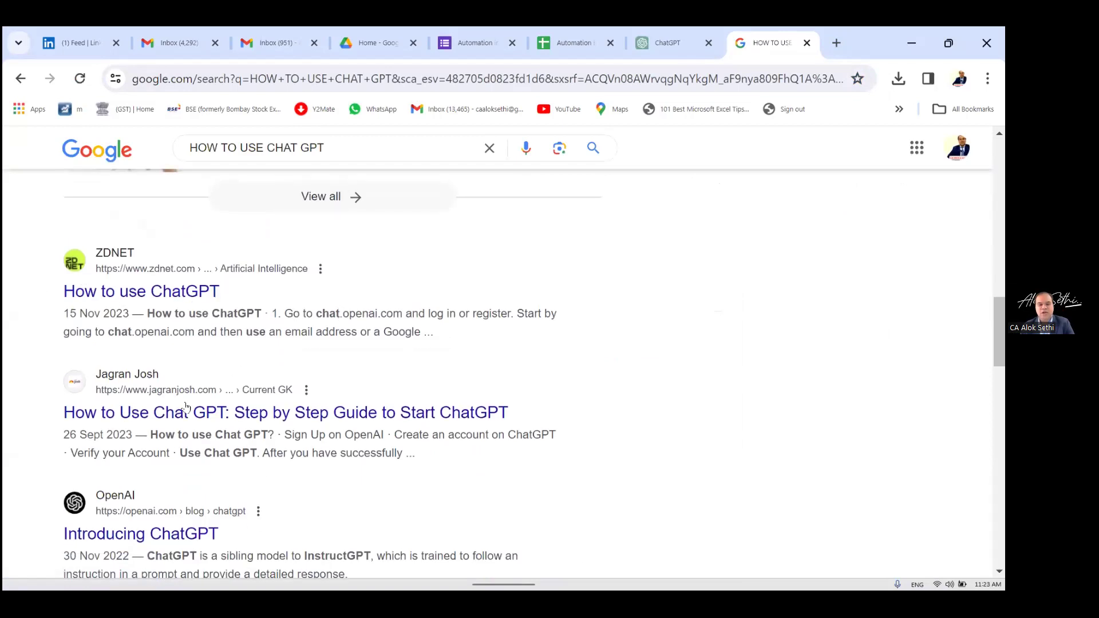
scroll(307, 416, "down", 2)
scroll(306, 417, "down", 7)
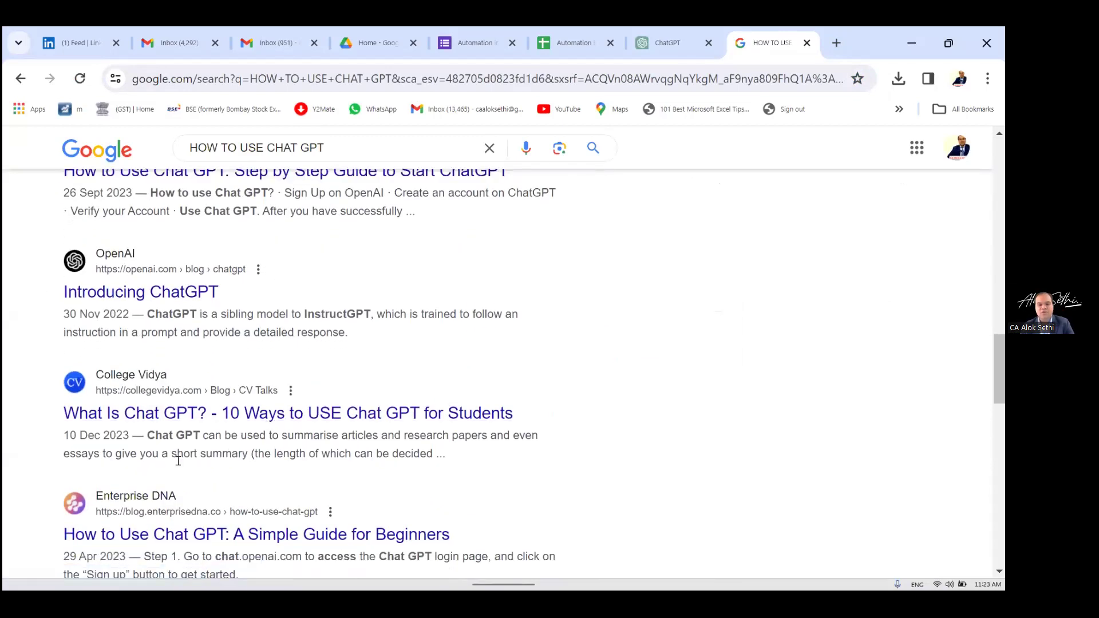
scroll(166, 461, "down", 7)
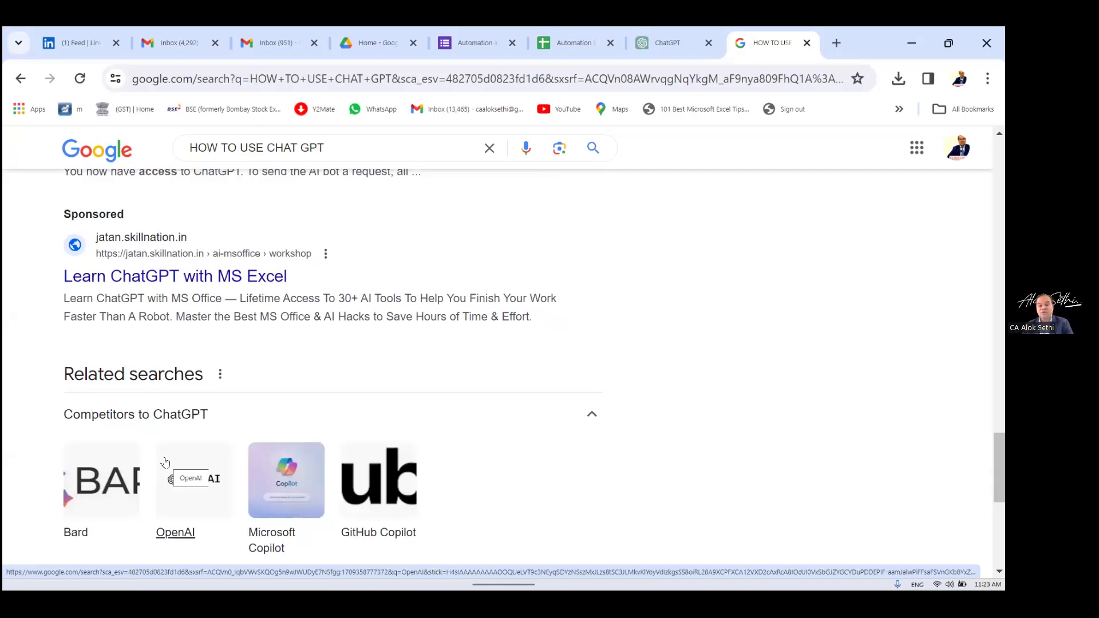
scroll(211, 536, "up", 10)
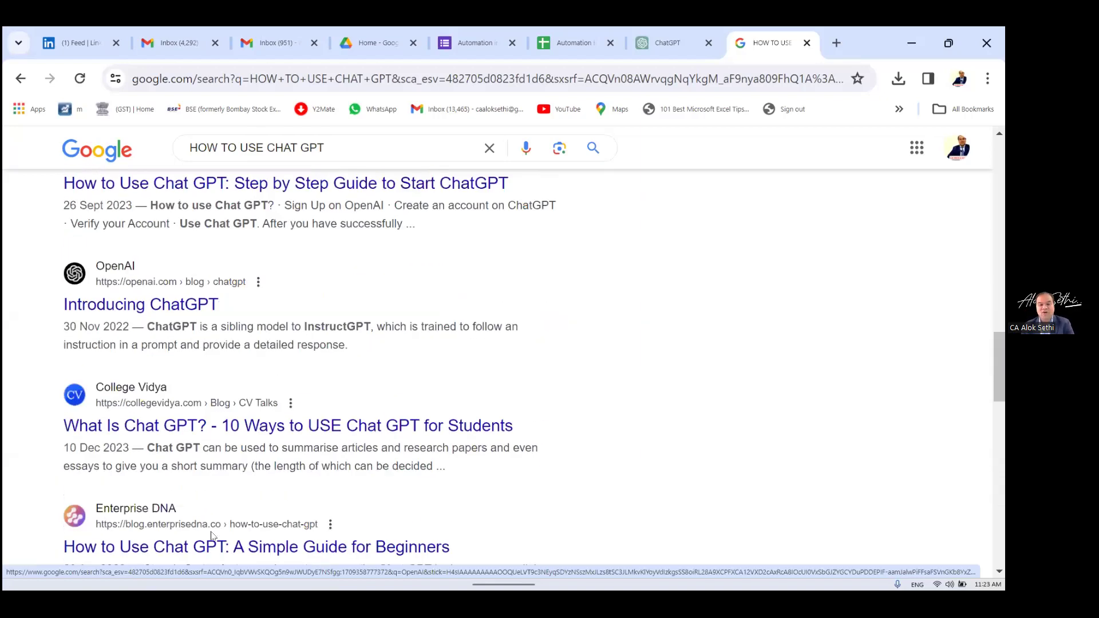
scroll(212, 535, "up", 15)
Step: Open Zapier's "How to use ChatGPT" article from the results and skim its instructions
left_click(168, 513)
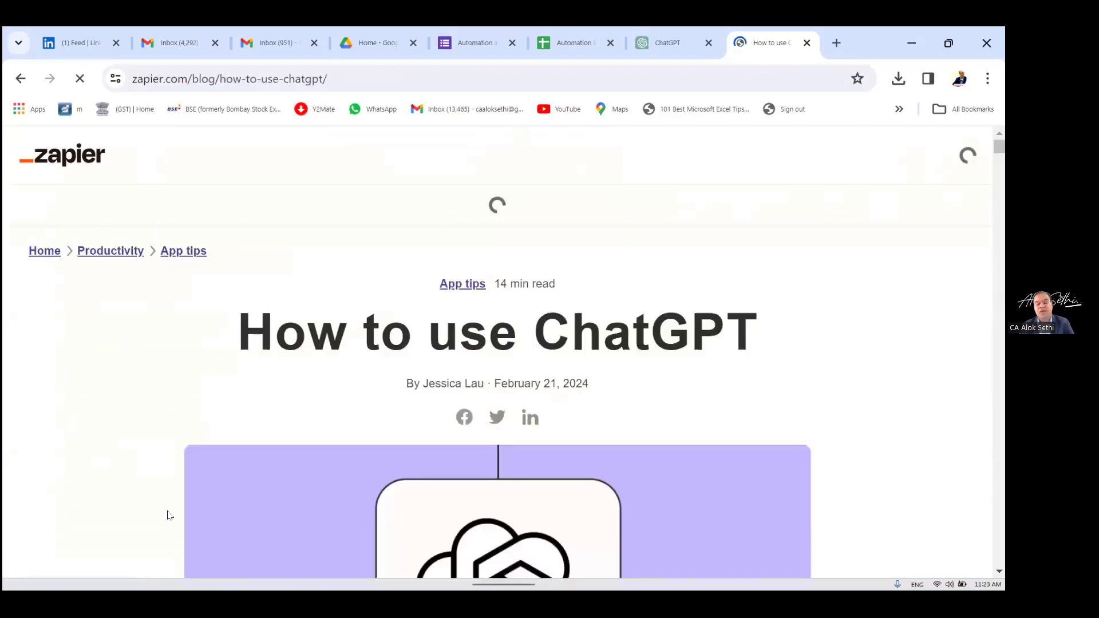
scroll(170, 515, "down", 5)
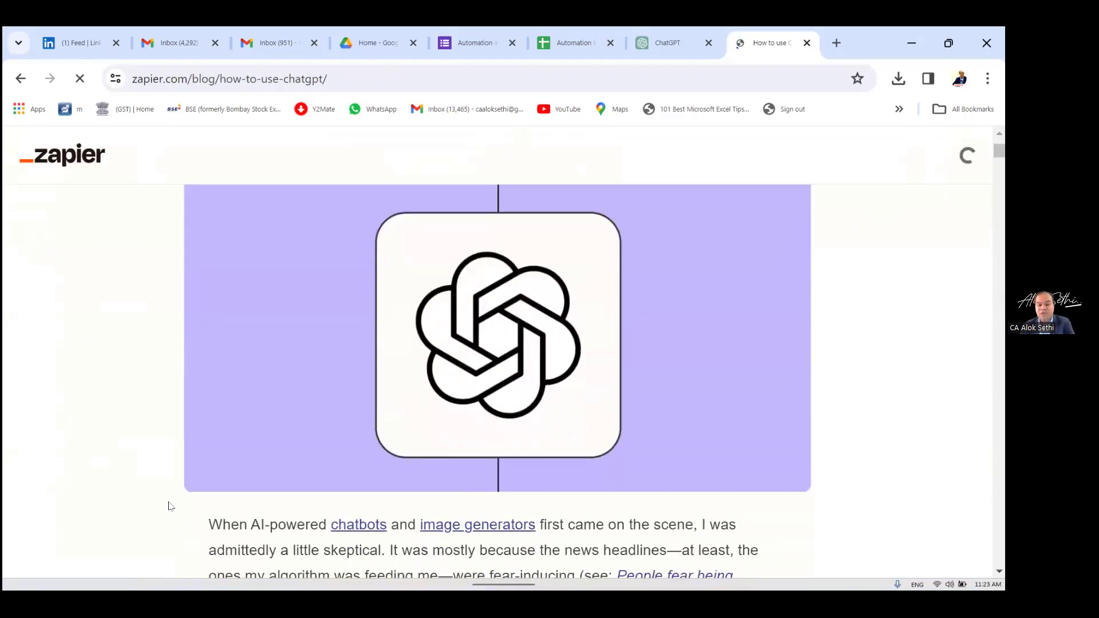
scroll(170, 506, "down", 1)
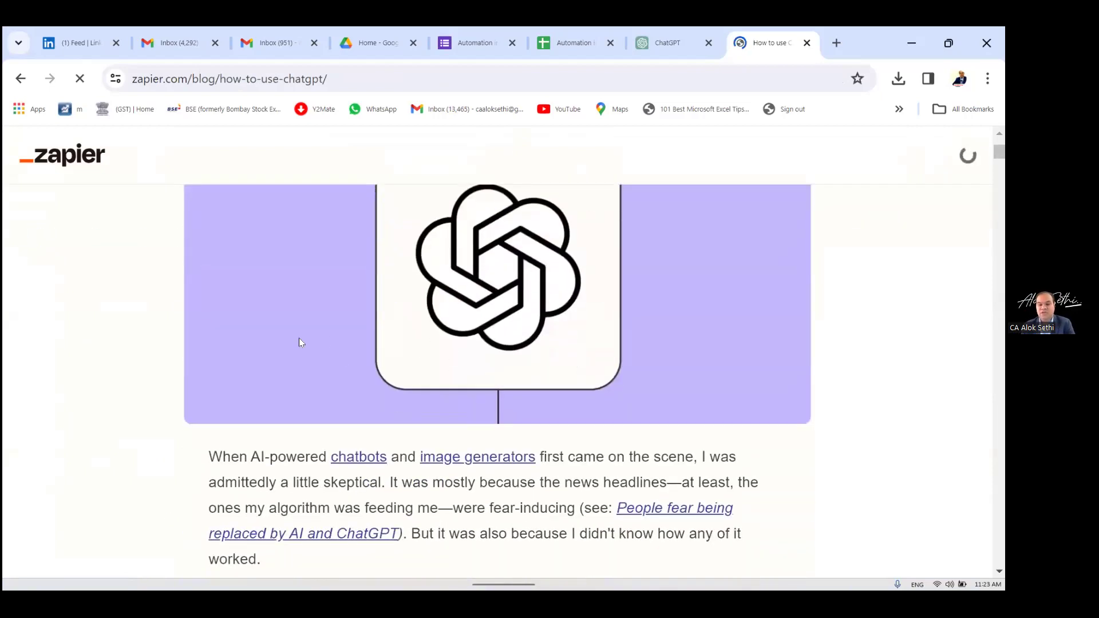
scroll(301, 340, "down", 10)
scroll(300, 339, "down", 20)
scroll(301, 340, "down", 20)
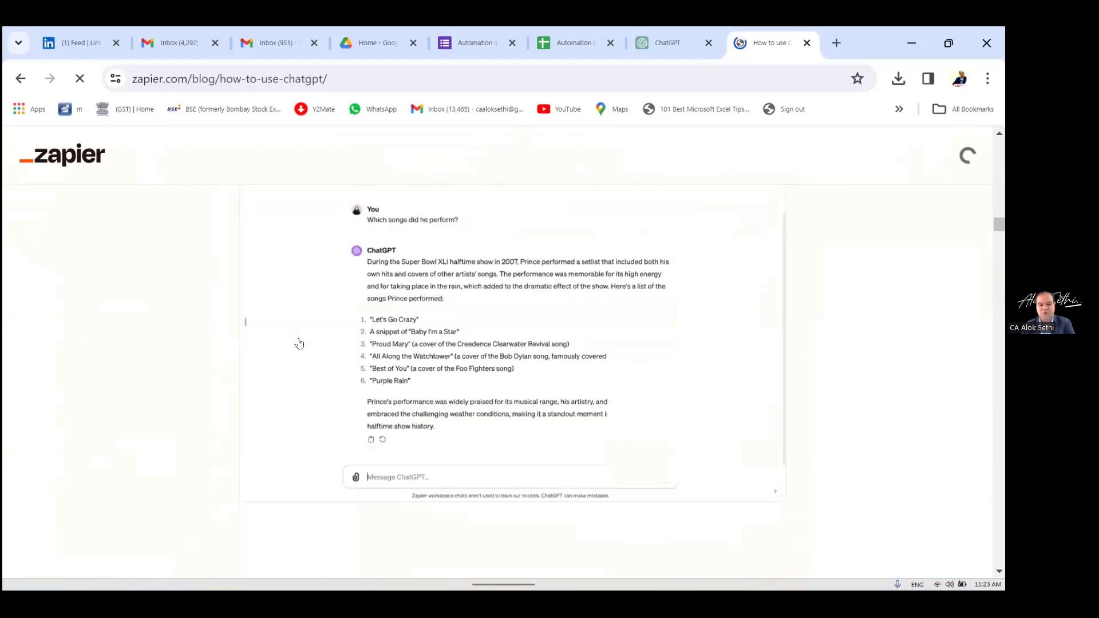
scroll(432, 263, "down", 1)
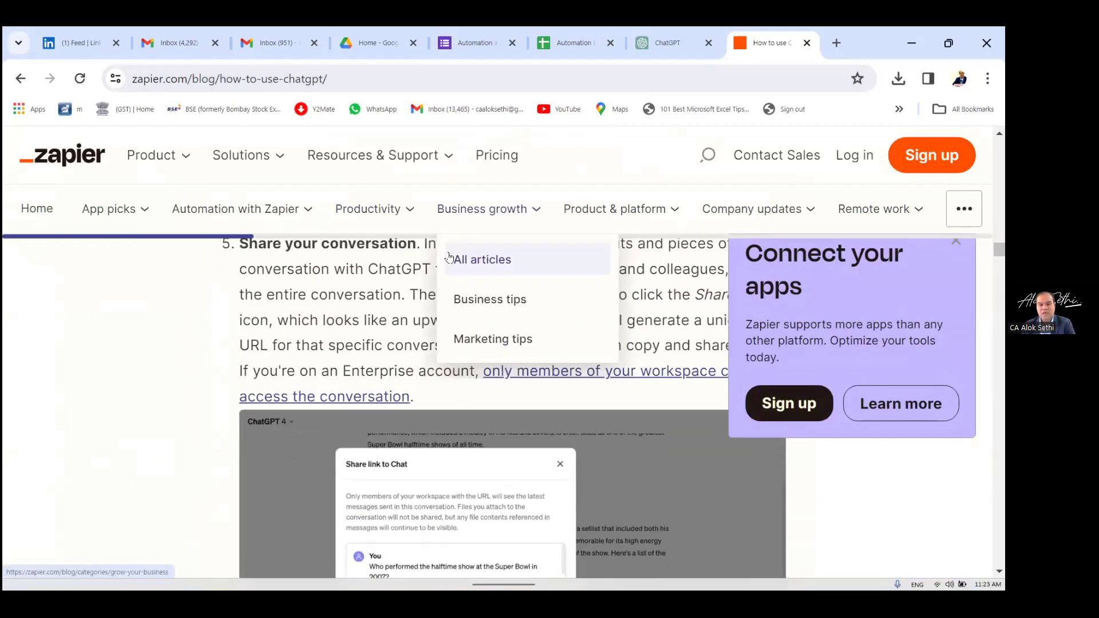
scroll(450, 258, "up", 10)
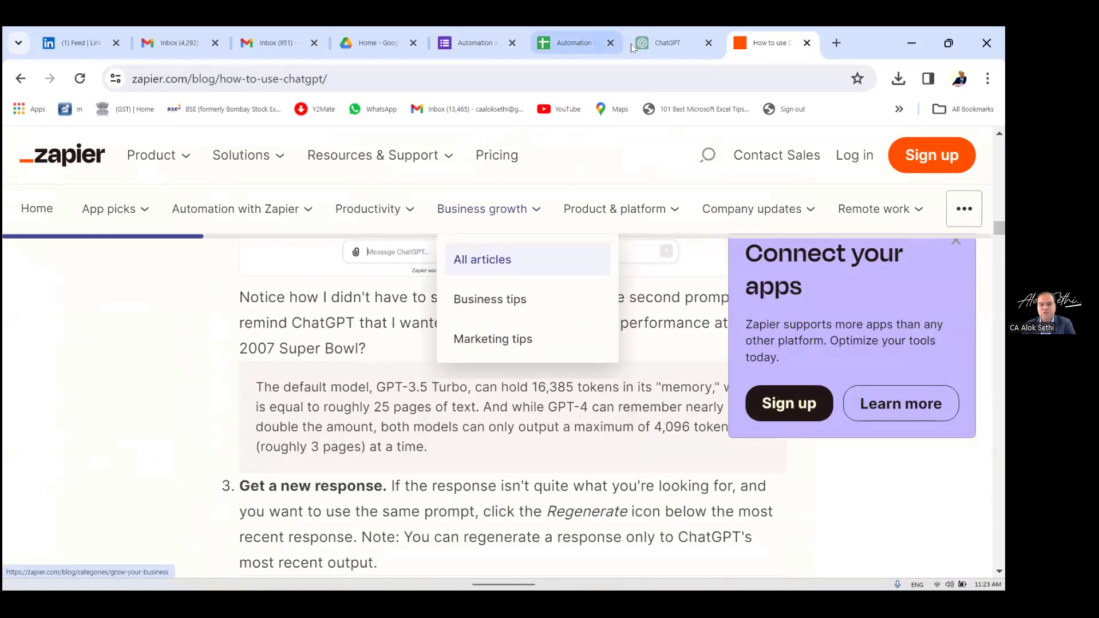
Step: Return to ChatGPT and start the prompt with "I am a Chartered Accoutant and I use Excel daily for my work."
left_click(647, 43)
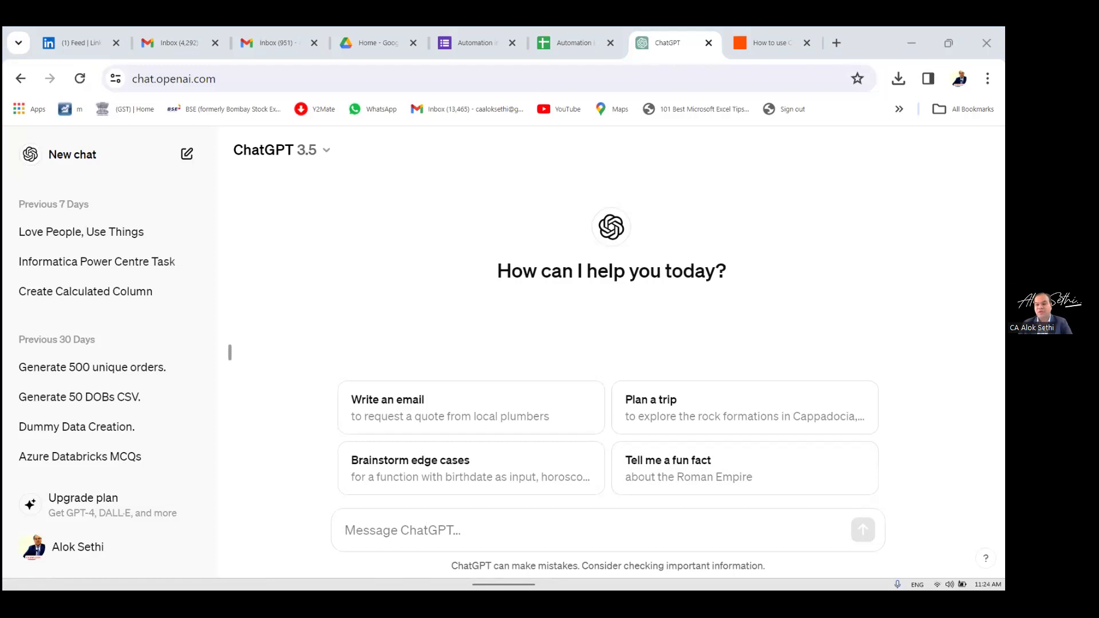
left_click(465, 532)
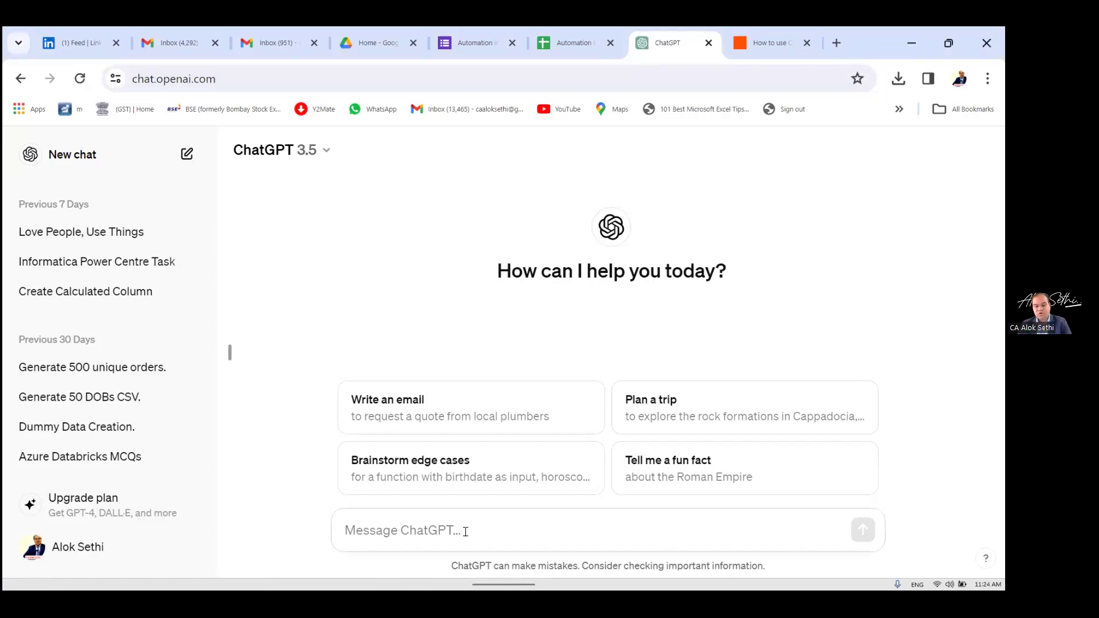
type("I am ")
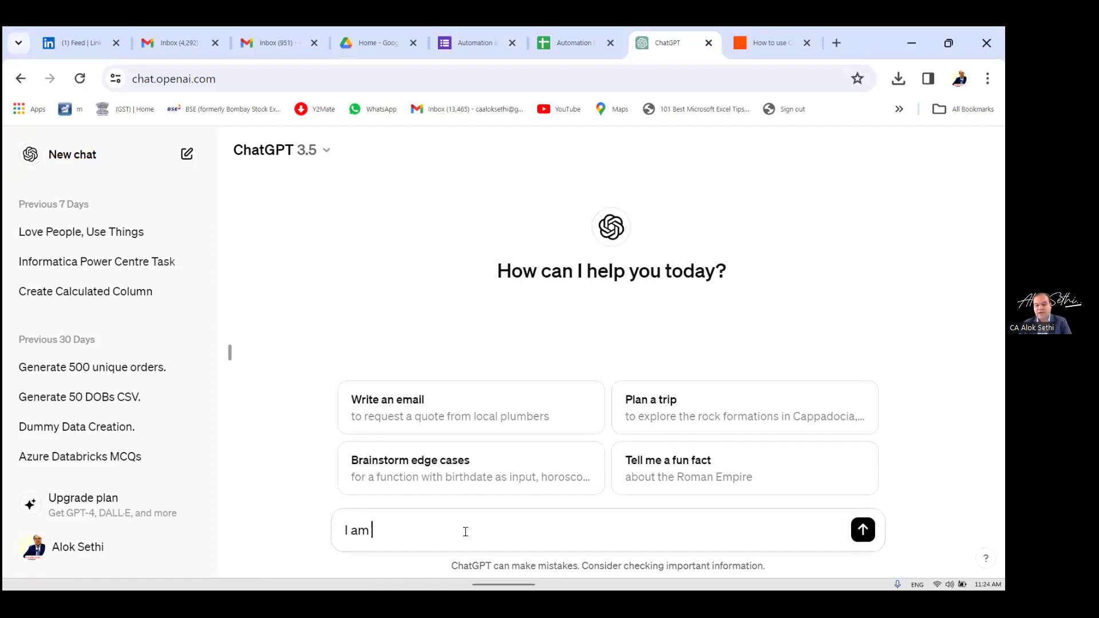
type("a Chartered Acc")
type("outant an")
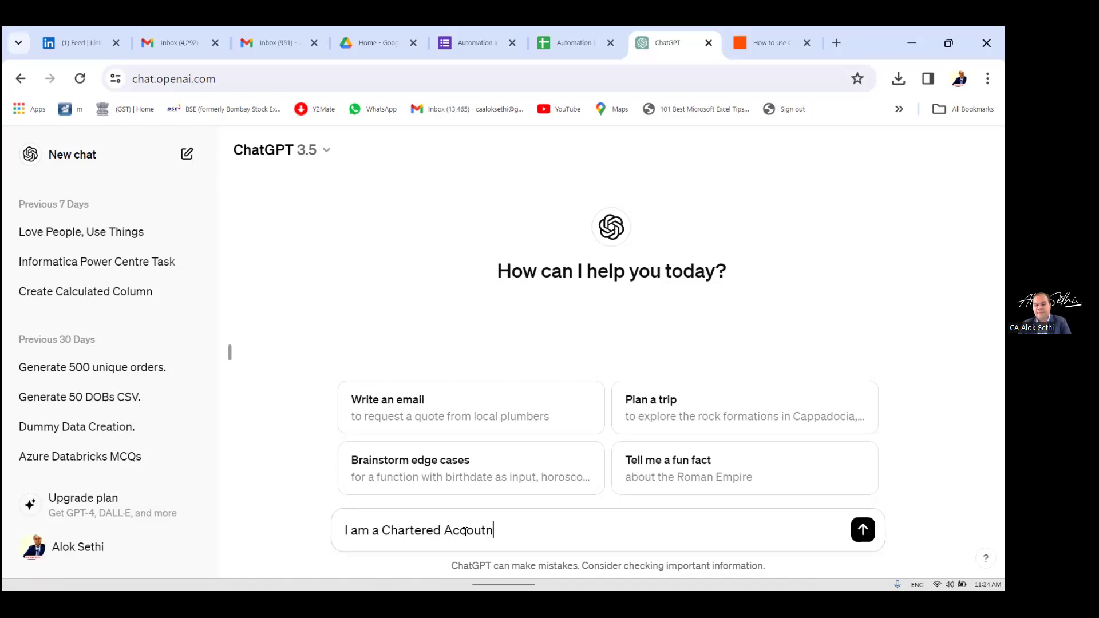
type("d I use Excel dail")
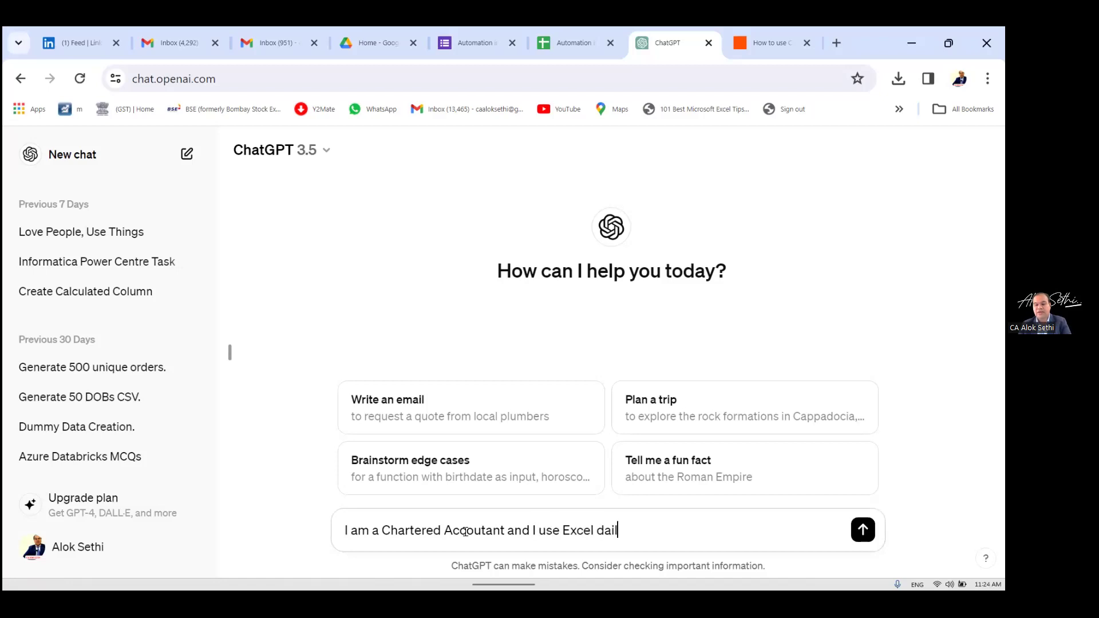
type("y for myu")
key("BackSpace")
type("work.")
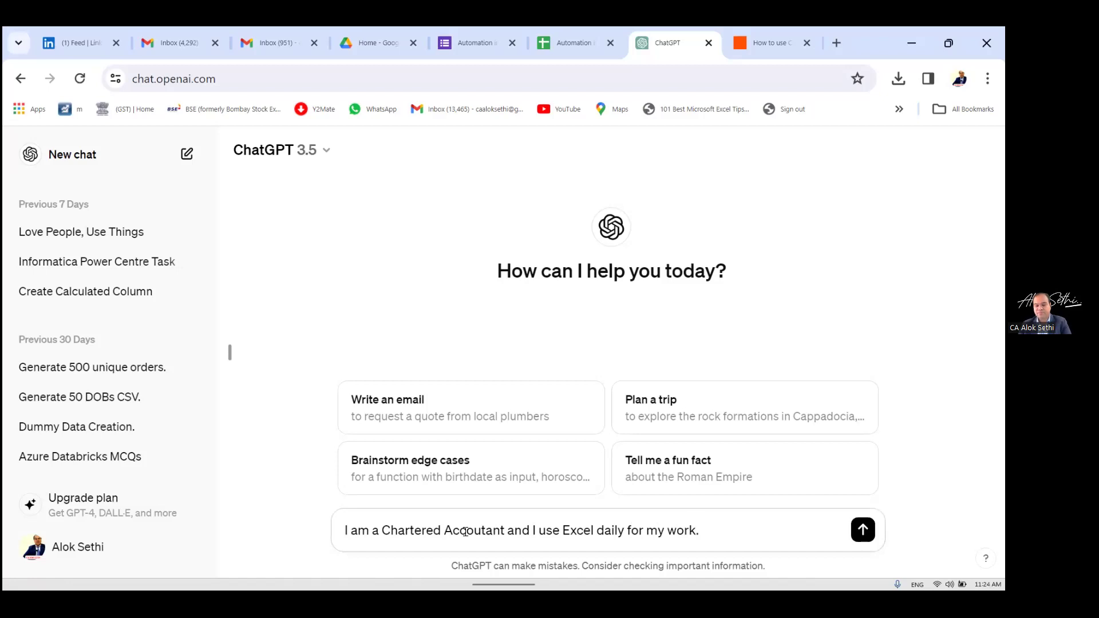
Step: Add the sentence "I create many list and I get data from various client which I have to analyse." to the prompt
type(" I create many list and I g")
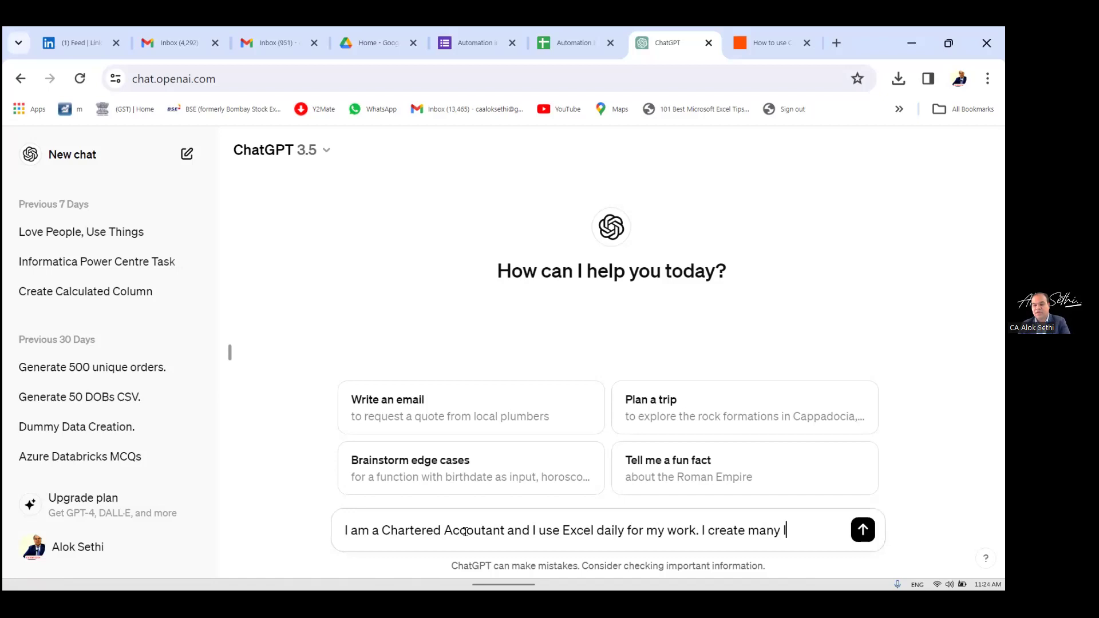
type("et ")
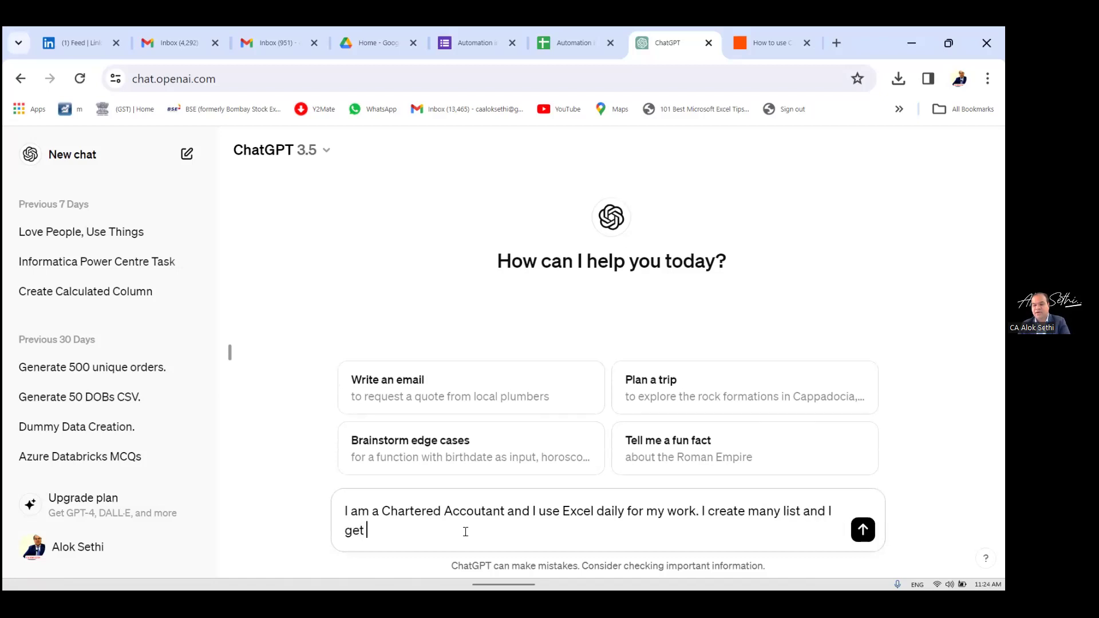
type("data from vari")
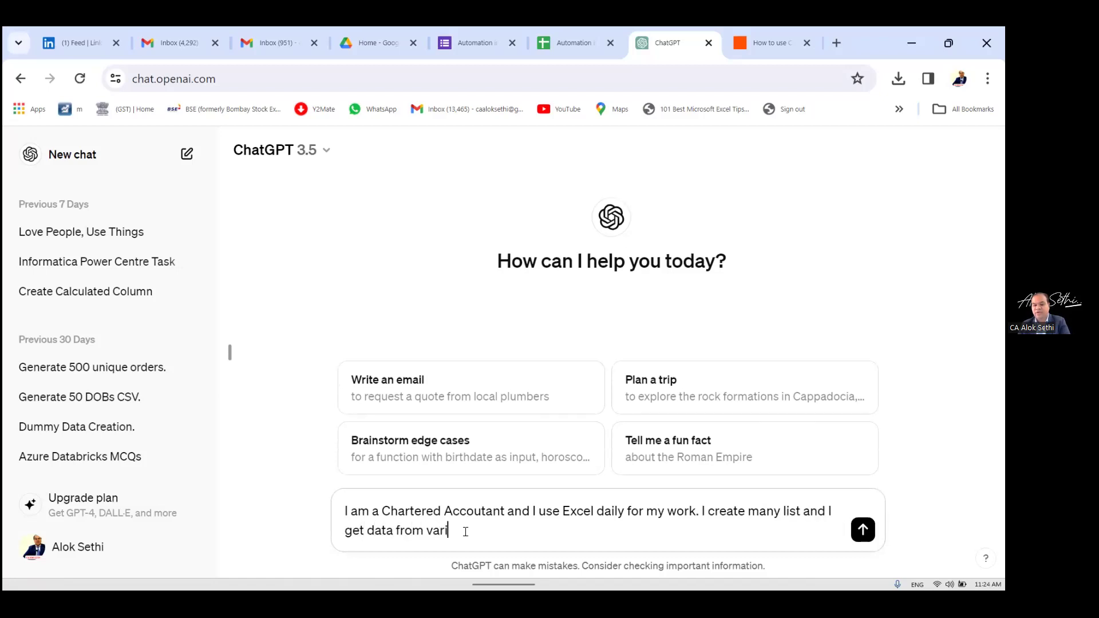
type("ous client which I ha")
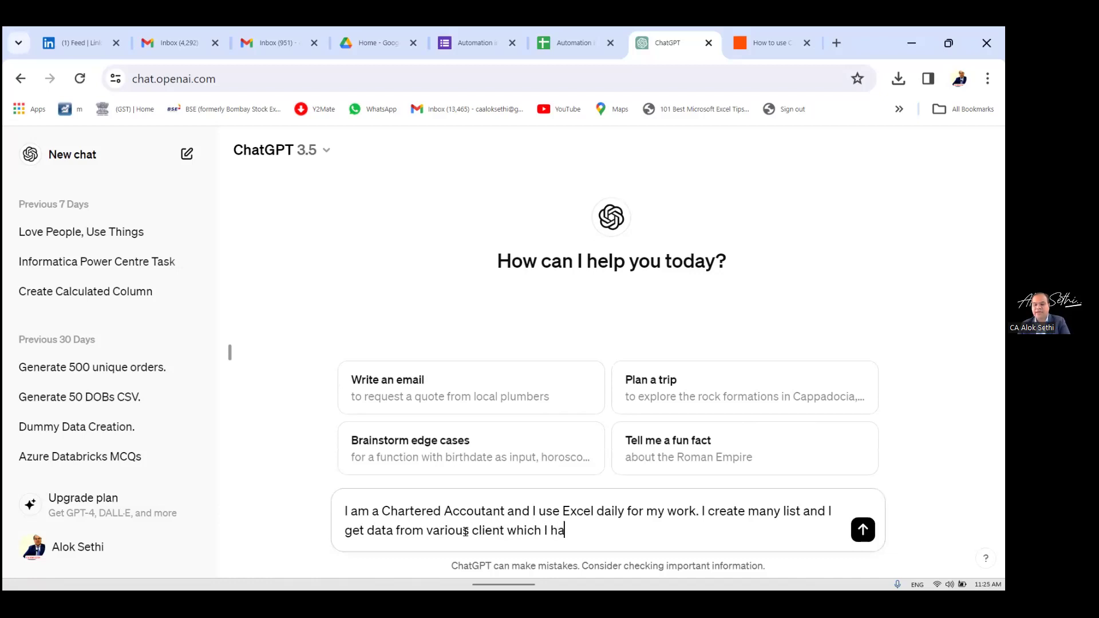
type("ve to analyse.")
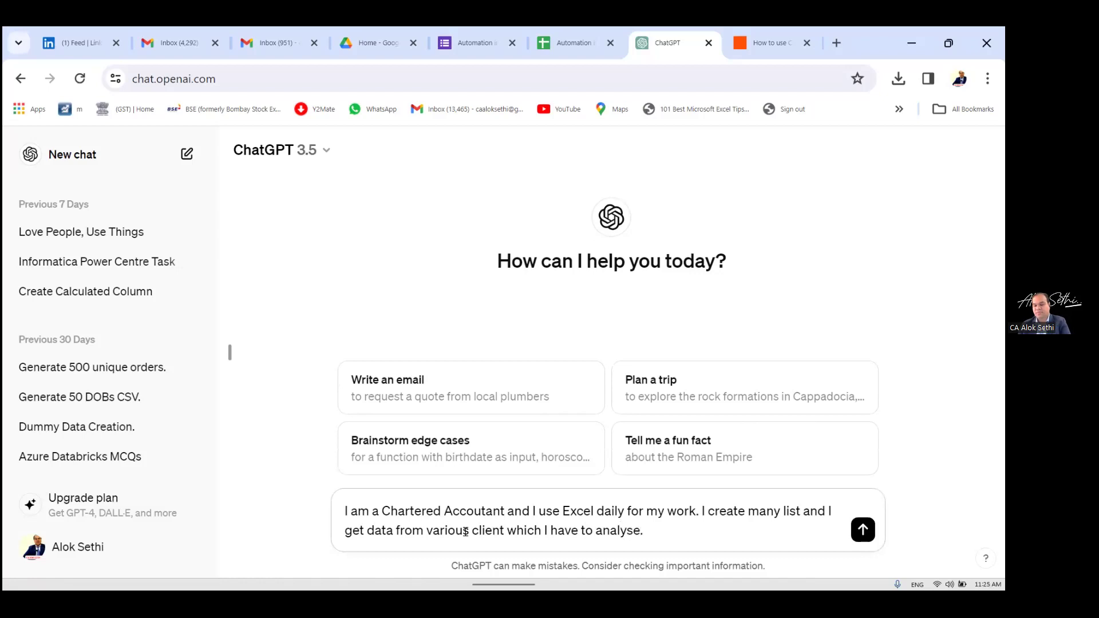
Step: After a blank line, add "How can I use ChatGPT to manage my excel work and save some time for me." to the prompt
key("shift+Return")
key("shift+Return")
type("Hwo")
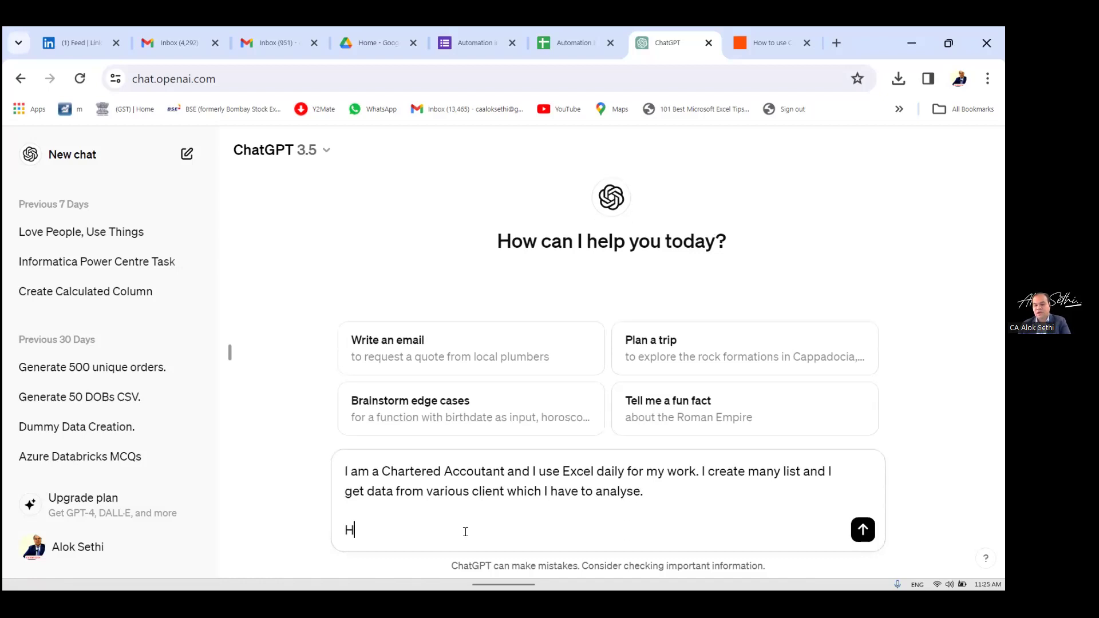
key("BackSpace")
key("BackSpace")
type("ow can I use Chat")
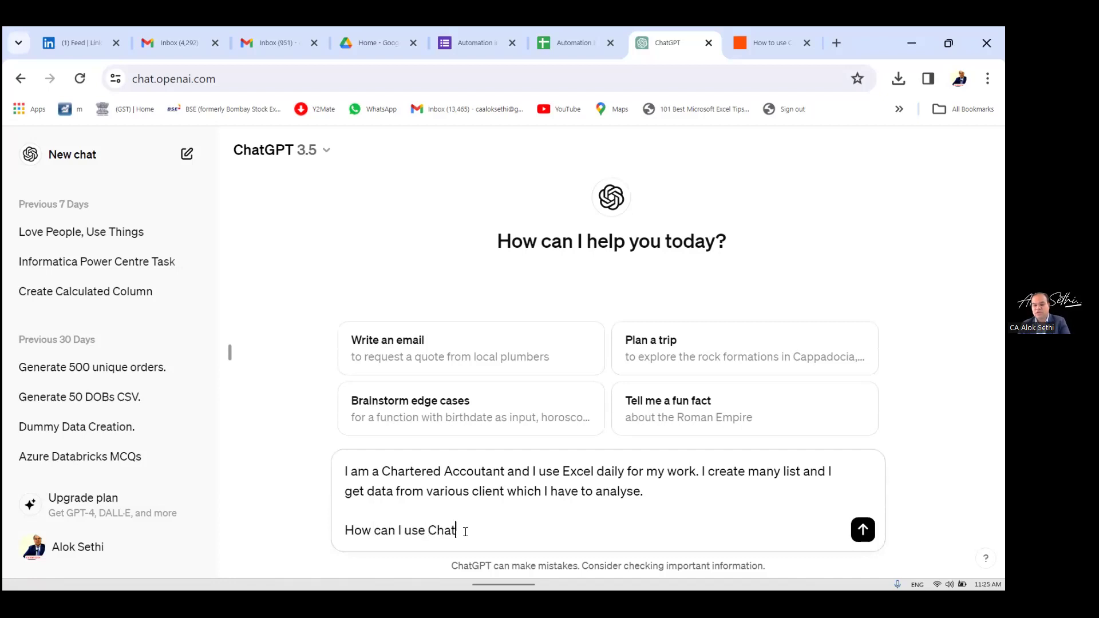
type("GPT to manage my ")
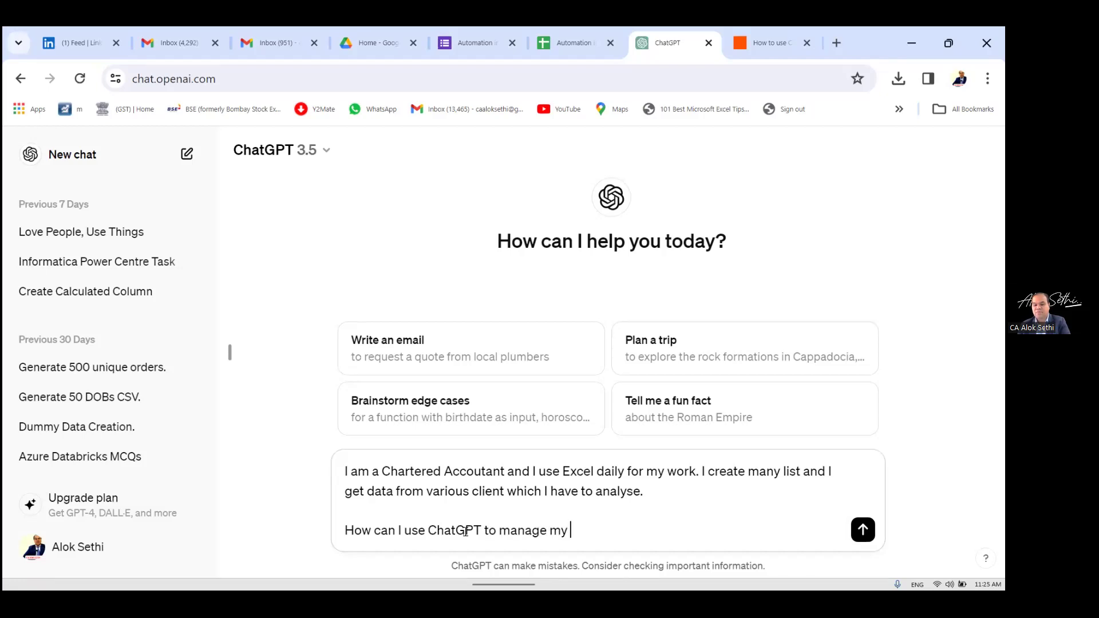
type("excel w")
key("BackSpace")
type("ork and save some time for m")
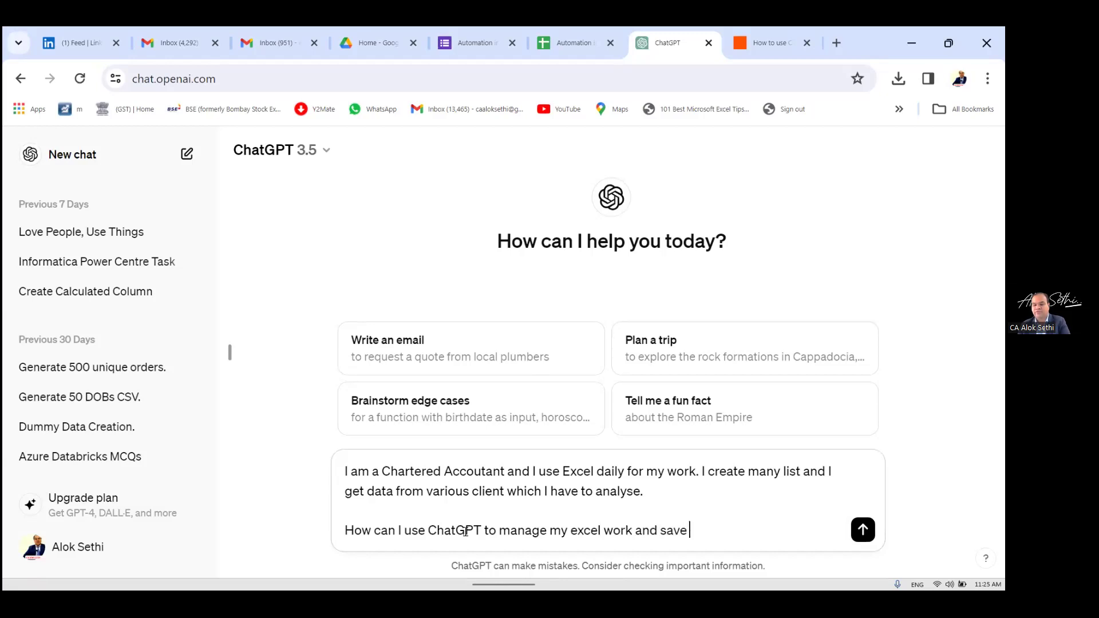
type("e. A")
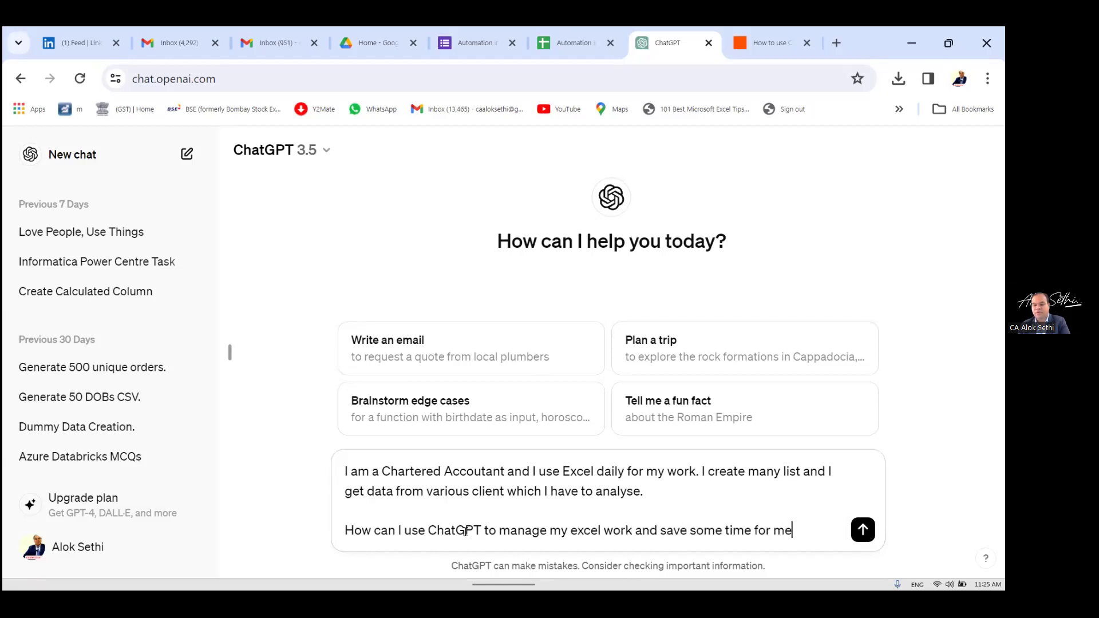
Step: Add the sentence "Also list down 10 tips which I can implement in my Excel to make my work easier and faster." to the prompt
type("lso list do")
type("wn 10 ")
type("tips ")
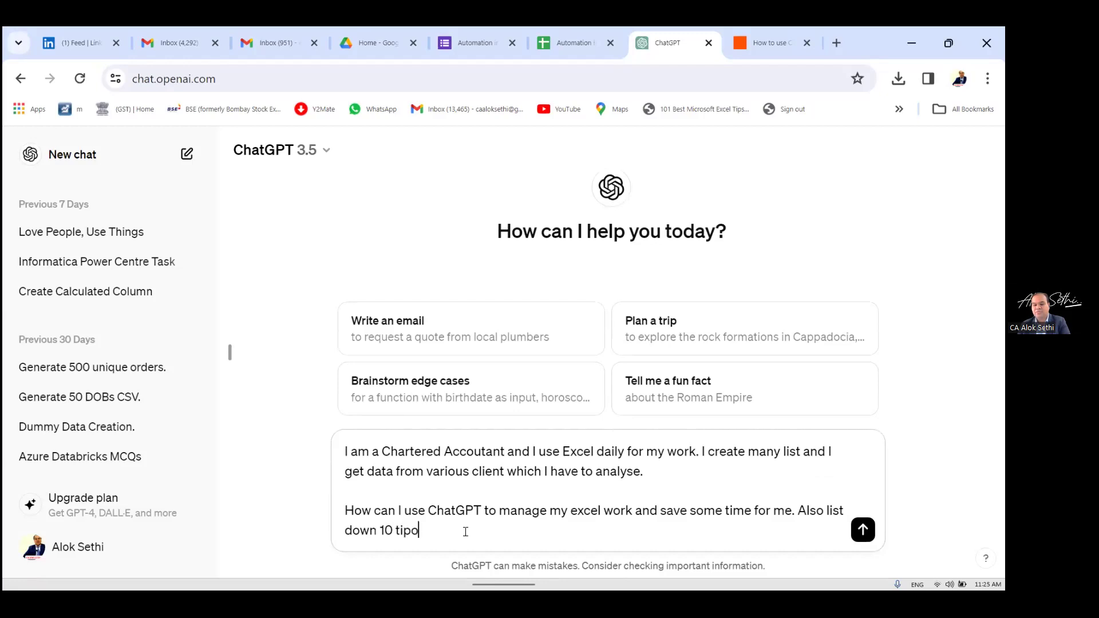
type("which I can implement")
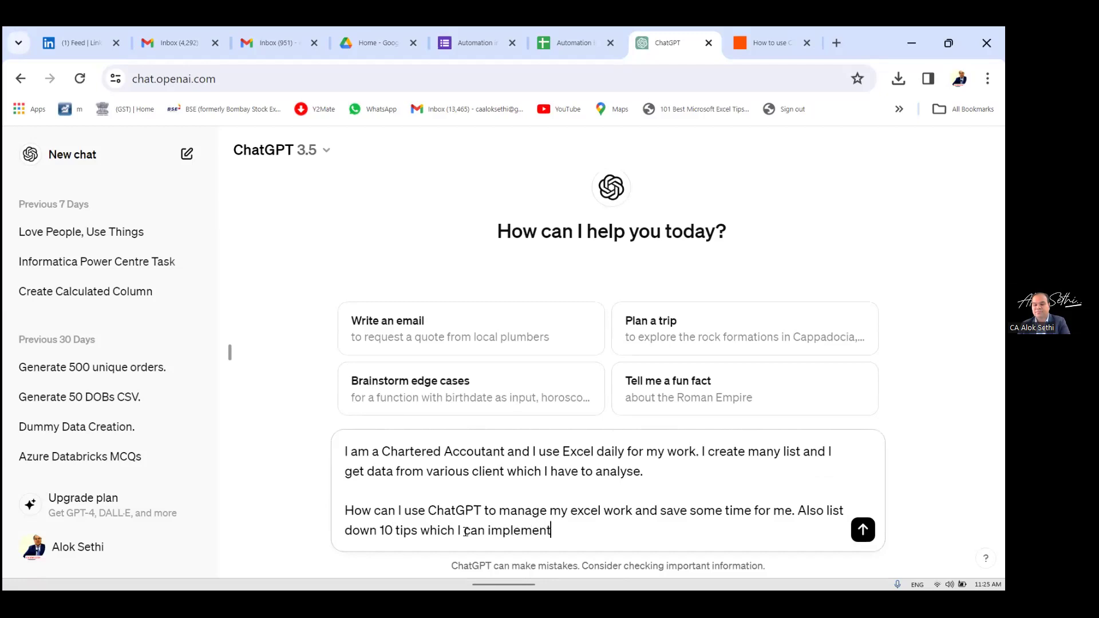
type(" in my Excel to make my work earsi")
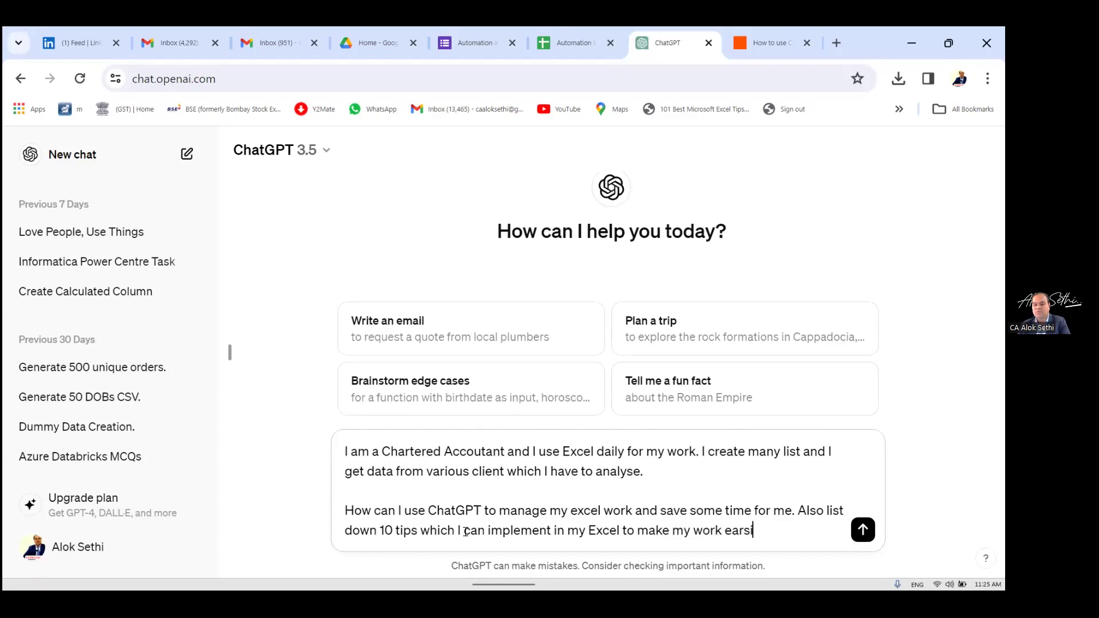
type("e")
key("BackSpace")
key("BackSpace")
key("BackSpace")
key("BackSpace")
type("sier and faster.")
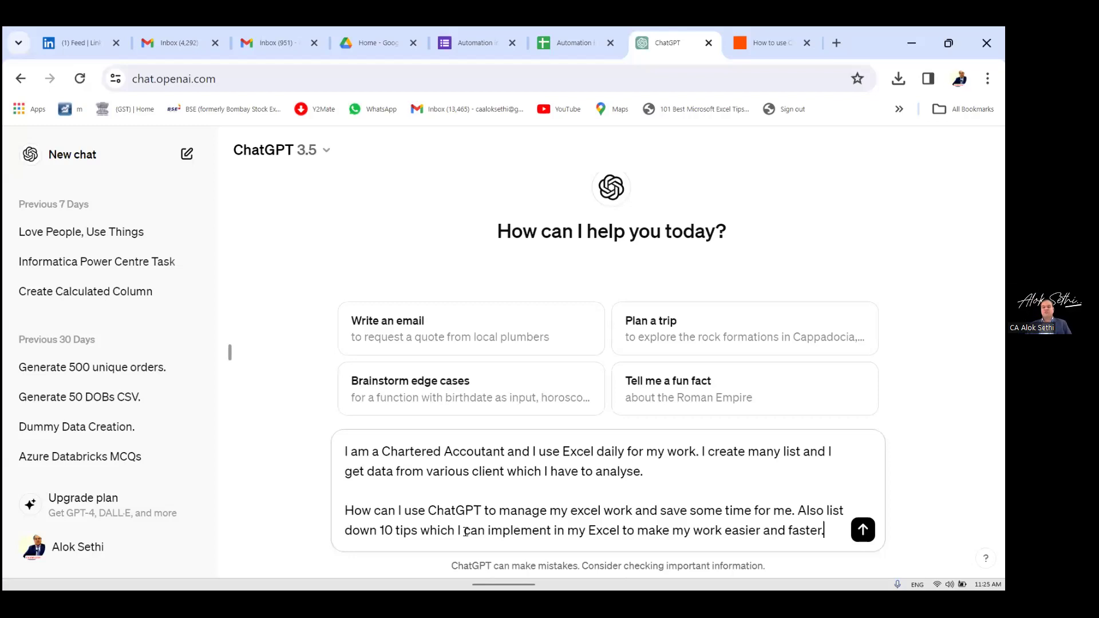
Step: Select the complete prompt text and submit the prompt to ChatGPT
key("ctrl+a")
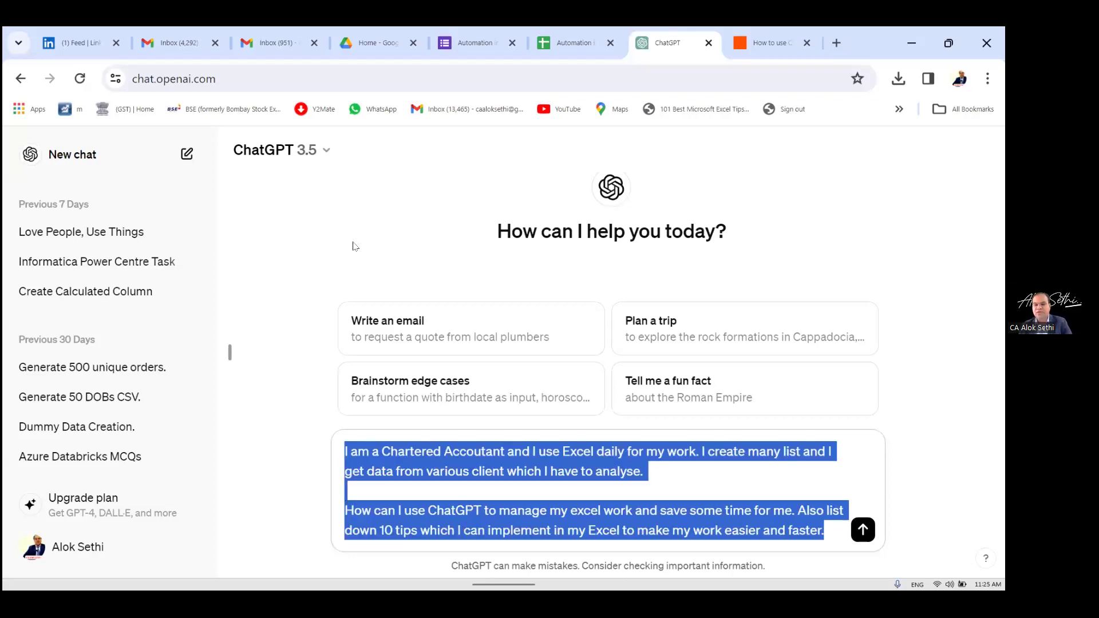
key("alt+Tab")
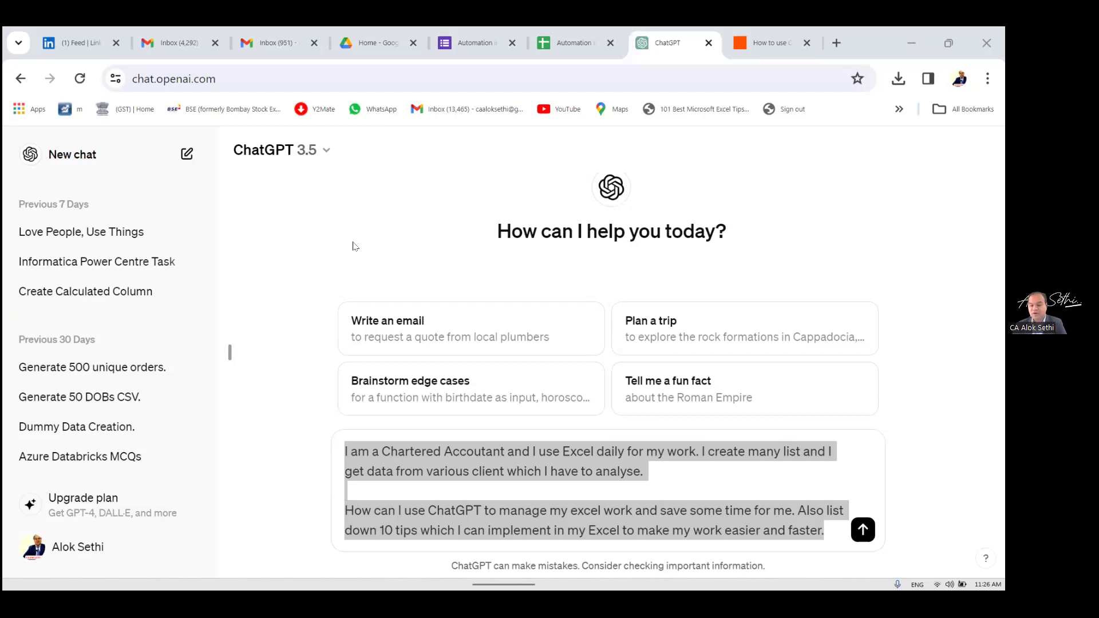
left_click(863, 530)
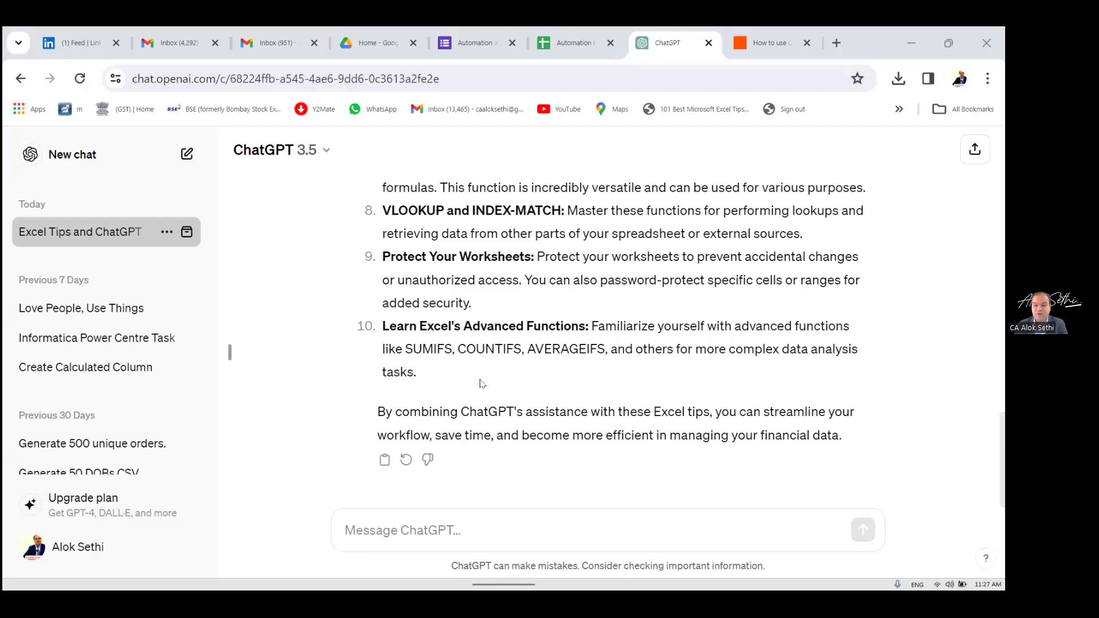
Step: Go back to the start of ChatGPT's answer and read the introduction and the first points on utilizing ChatGPT for Excel work
scroll(596, 326, "up", 7)
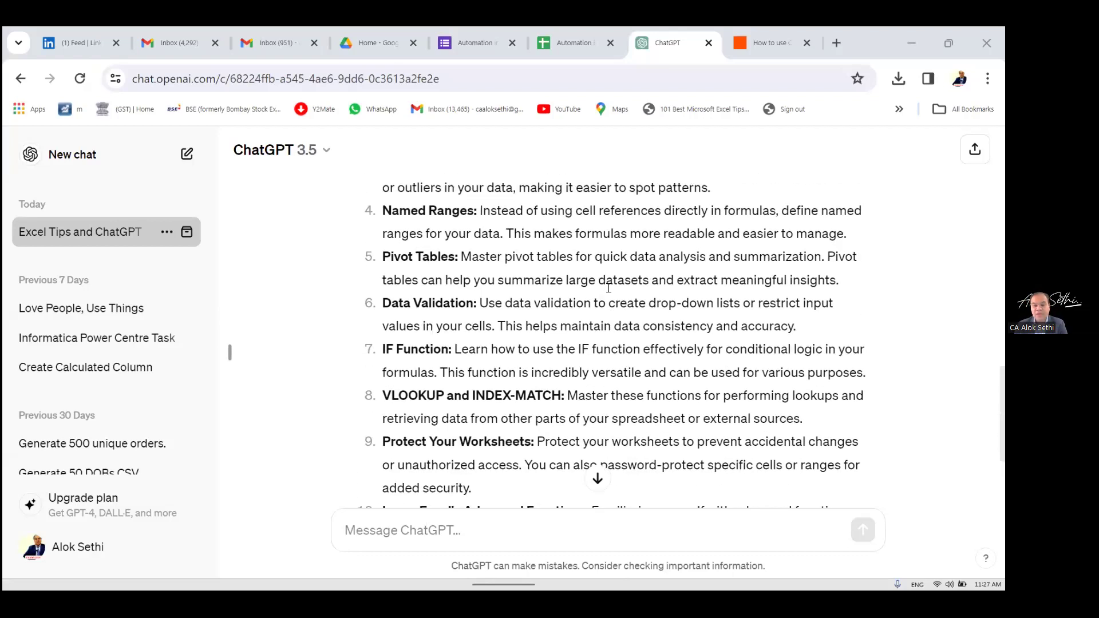
scroll(609, 287, "up", 8)
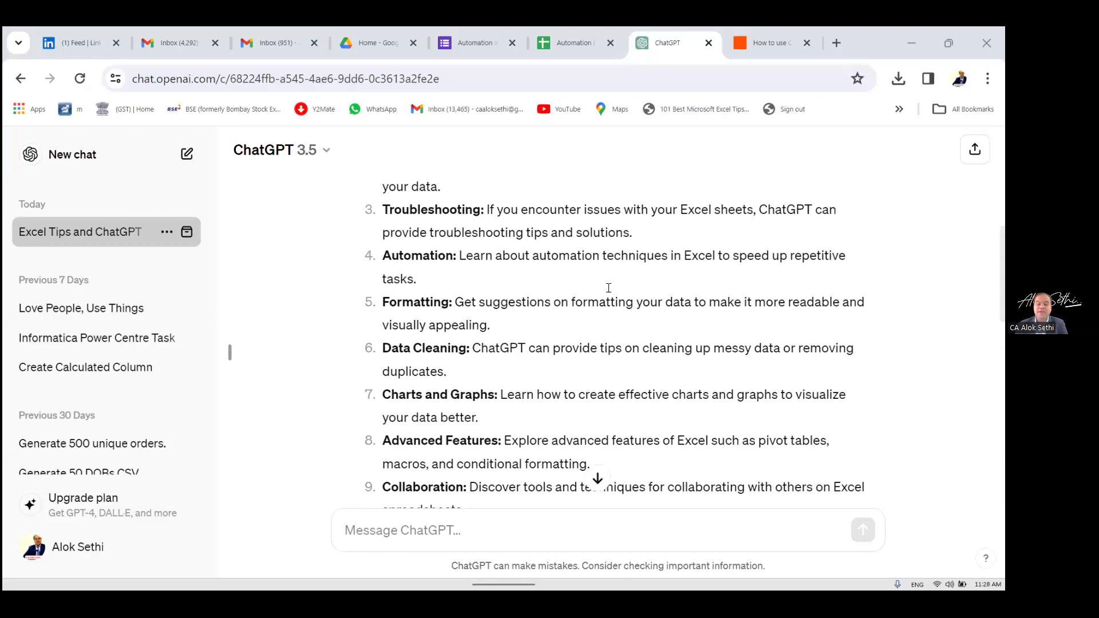
scroll(609, 287, "up", 1)
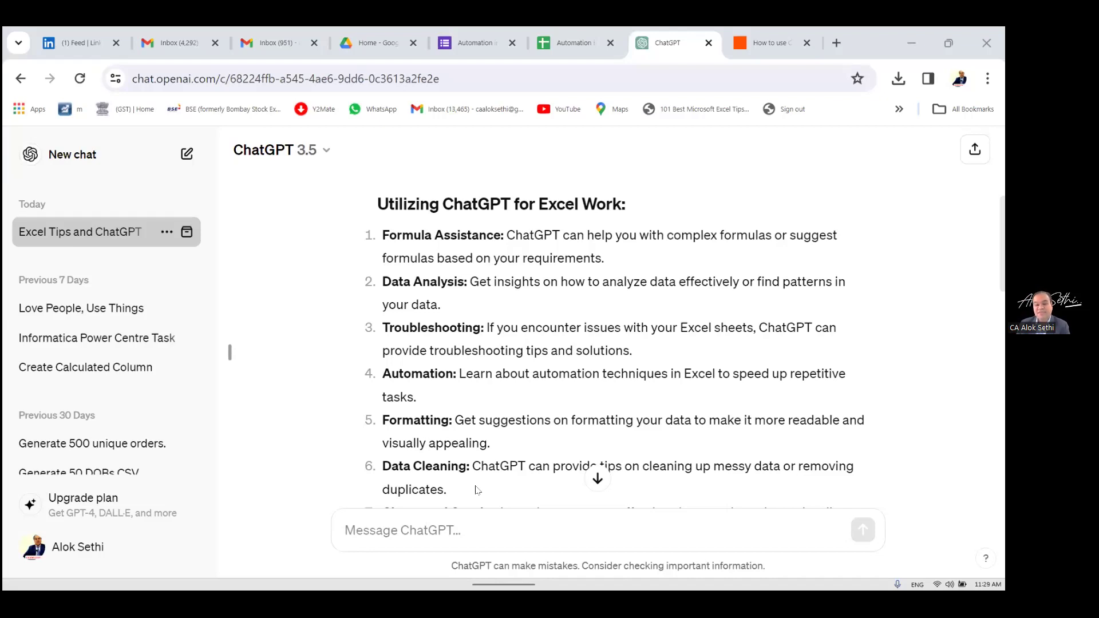
scroll(594, 219, "up", 5)
scroll(594, 219, "down", 3)
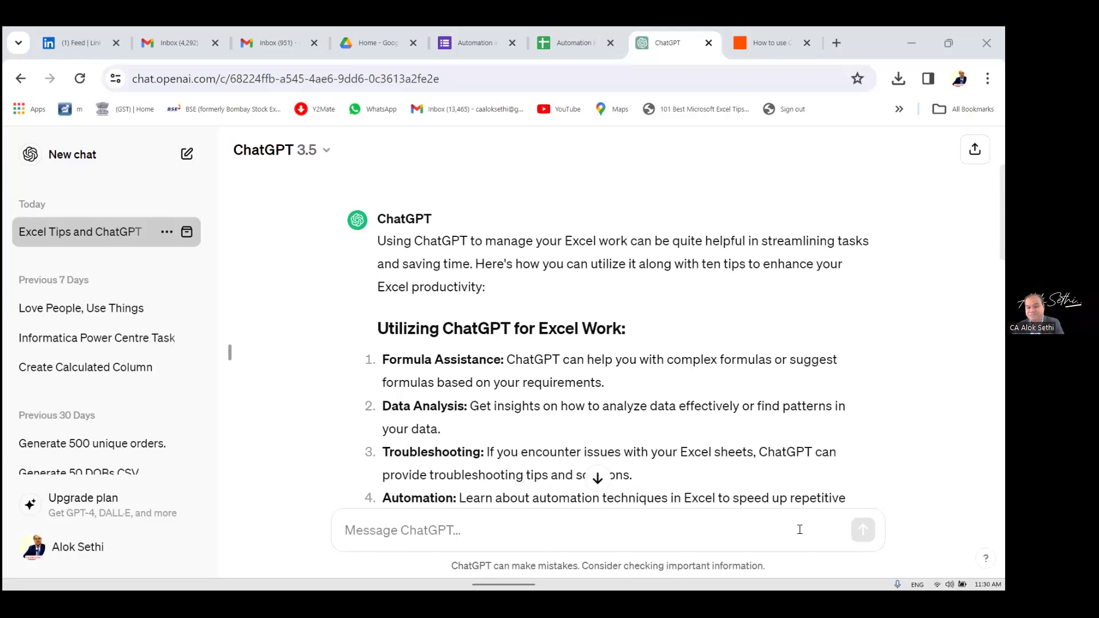
scroll(620, 420, "down", 1)
scroll(620, 421, "down", 2)
scroll(620, 421, "up", 2)
scroll(620, 421, "down", 1)
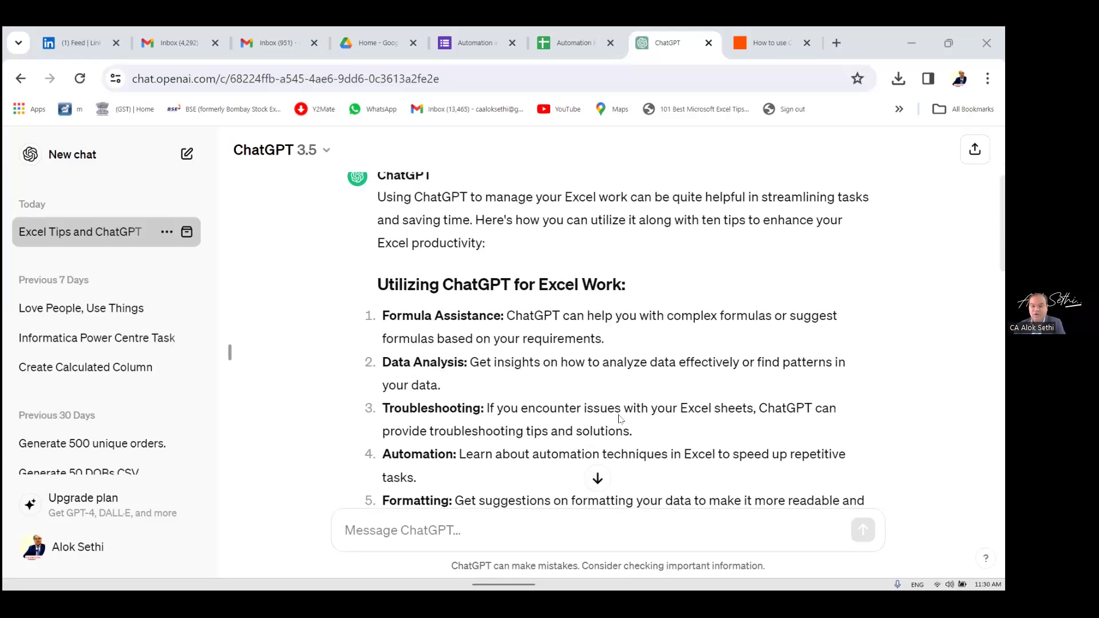
scroll(620, 419, "up", 3)
scroll(620, 419, "down", 3)
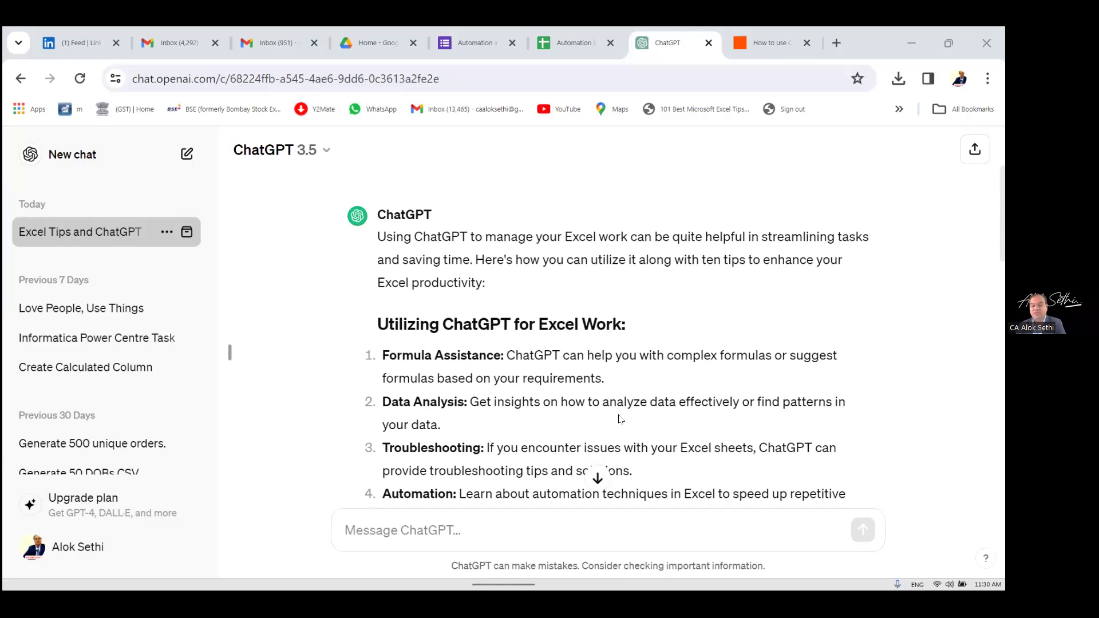
Step: Read the rest of the answer, including the ten Excel tips to boost productivity, down to the closing paragraph
scroll(621, 419, "down", 3)
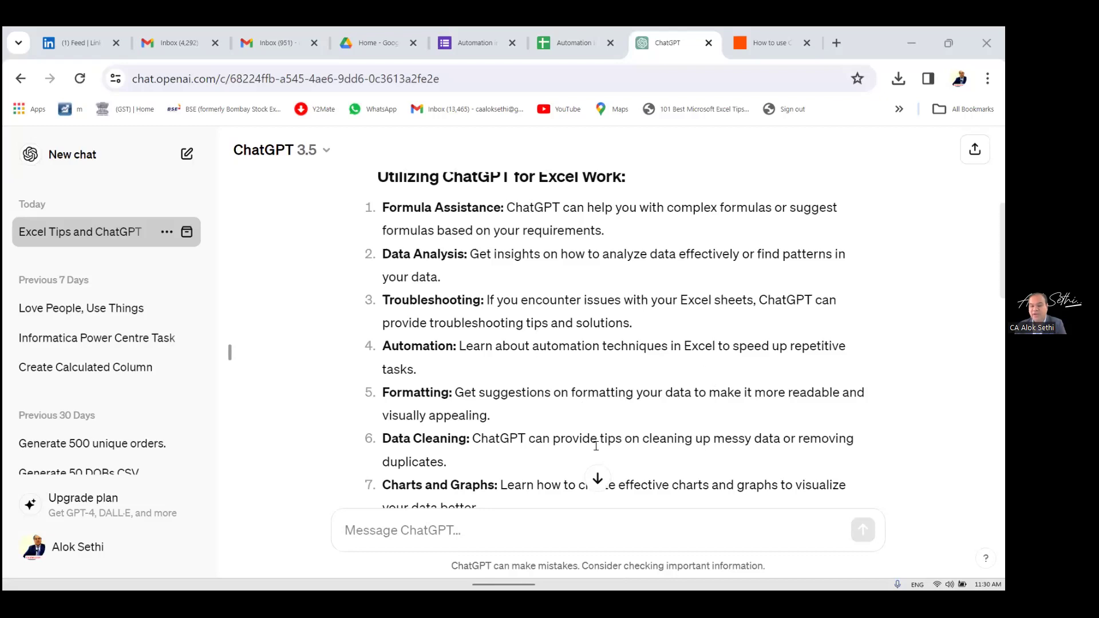
scroll(658, 445, "down", 3)
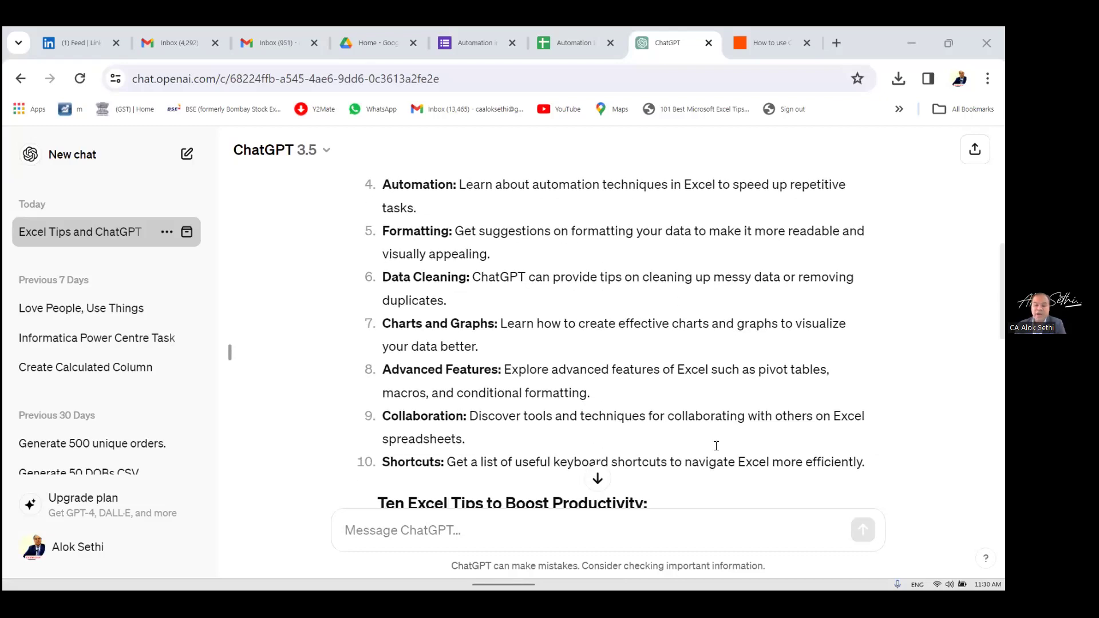
scroll(716, 446, "down", 4)
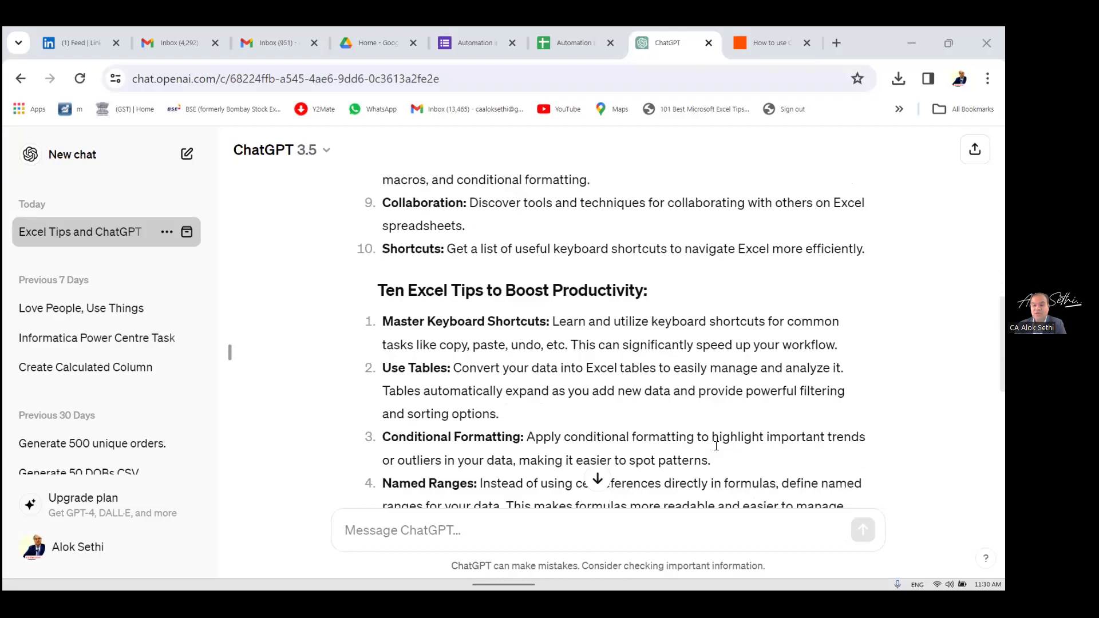
scroll(716, 446, "down", 1)
scroll(716, 446, "down", 8)
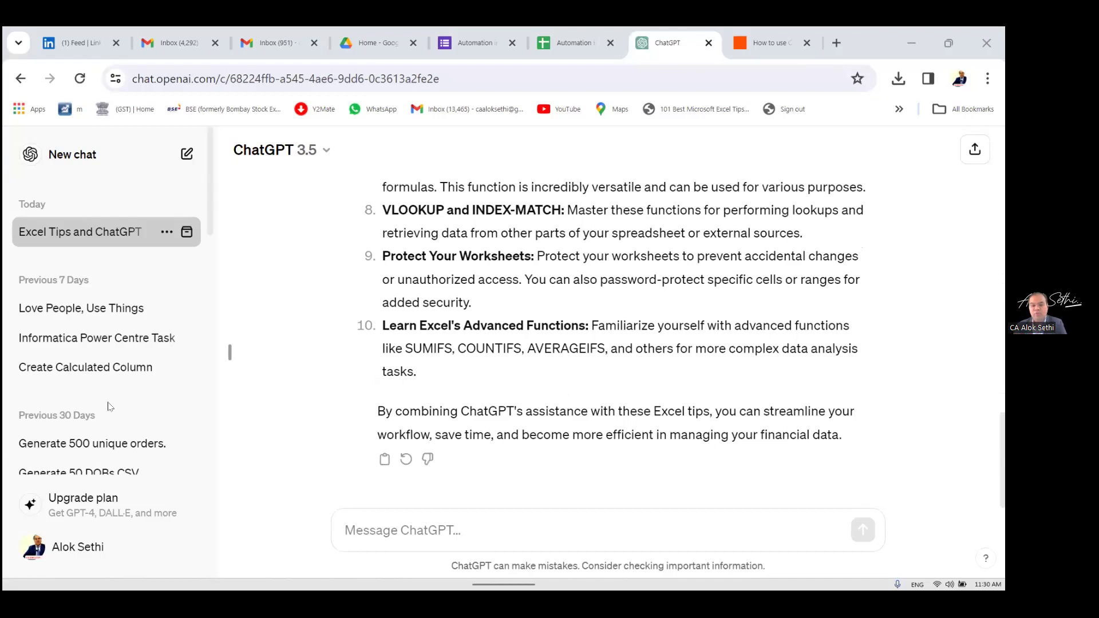
Step: Look through the history of previous chats, from the last 30 days back to the older 2023 conversations
scroll(108, 407, "down", 3)
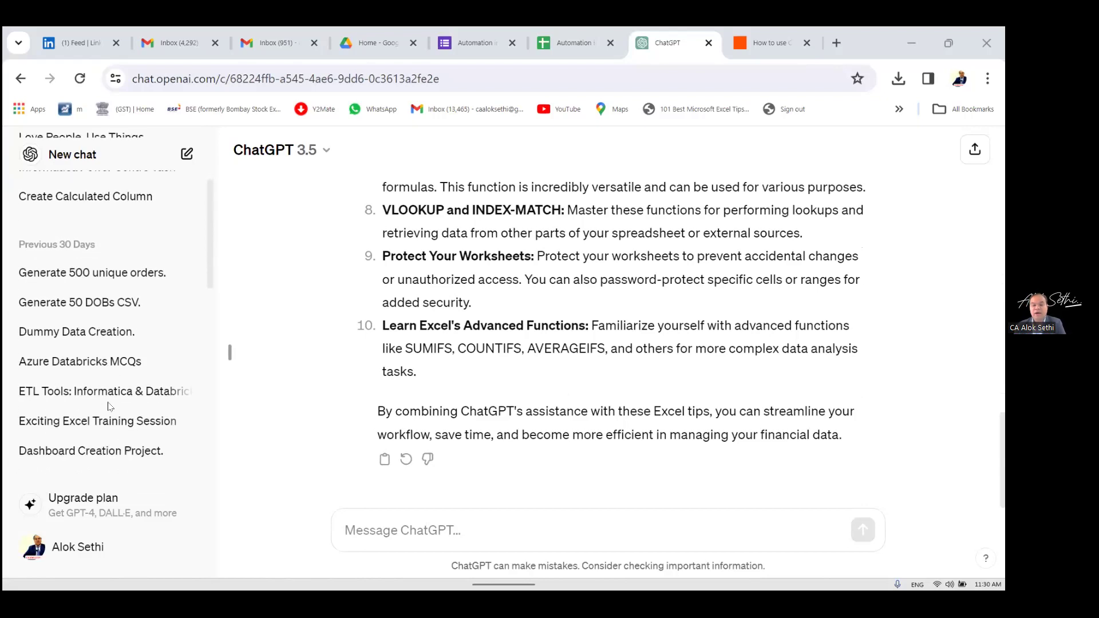
scroll(108, 407, "down", 3)
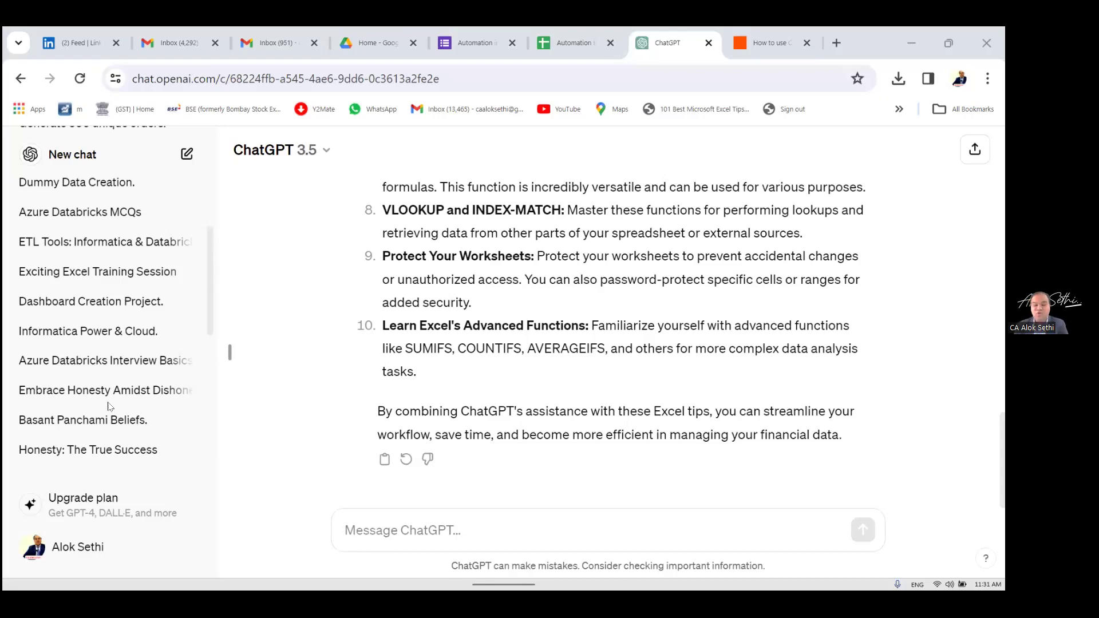
scroll(69, 310, "down", 3)
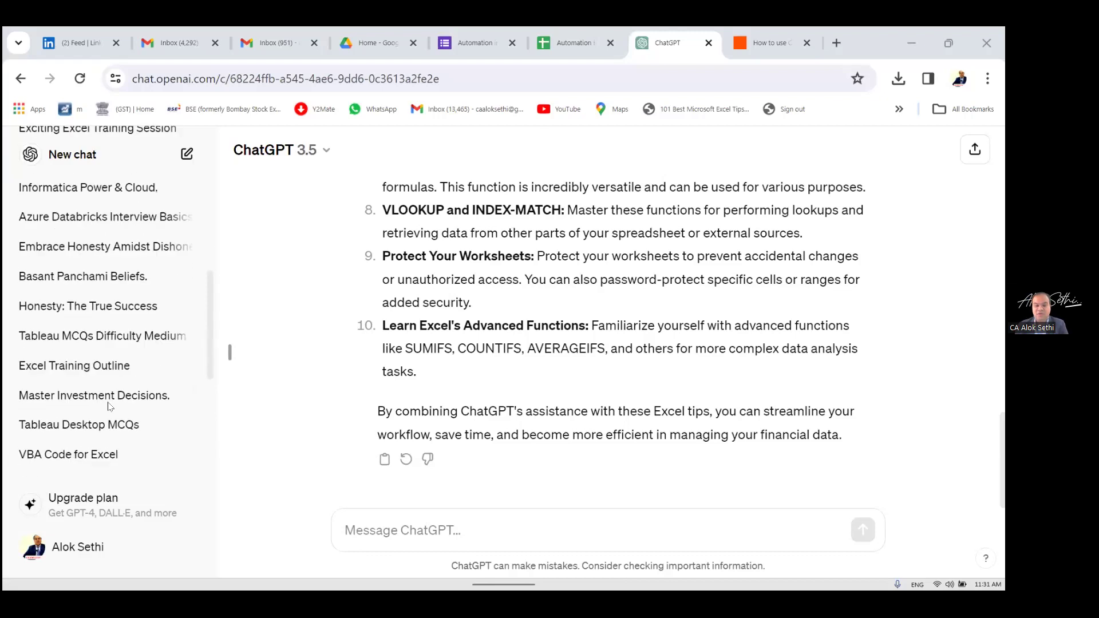
scroll(60, 343, "down", 1)
scroll(59, 342, "down", 1)
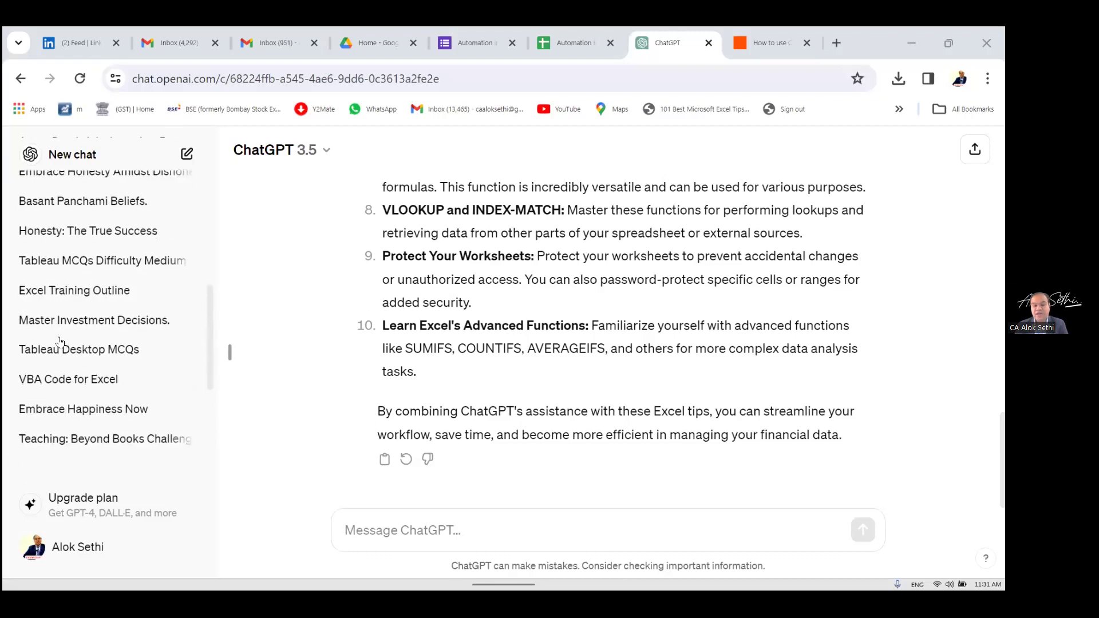
scroll(60, 343, "down", 5)
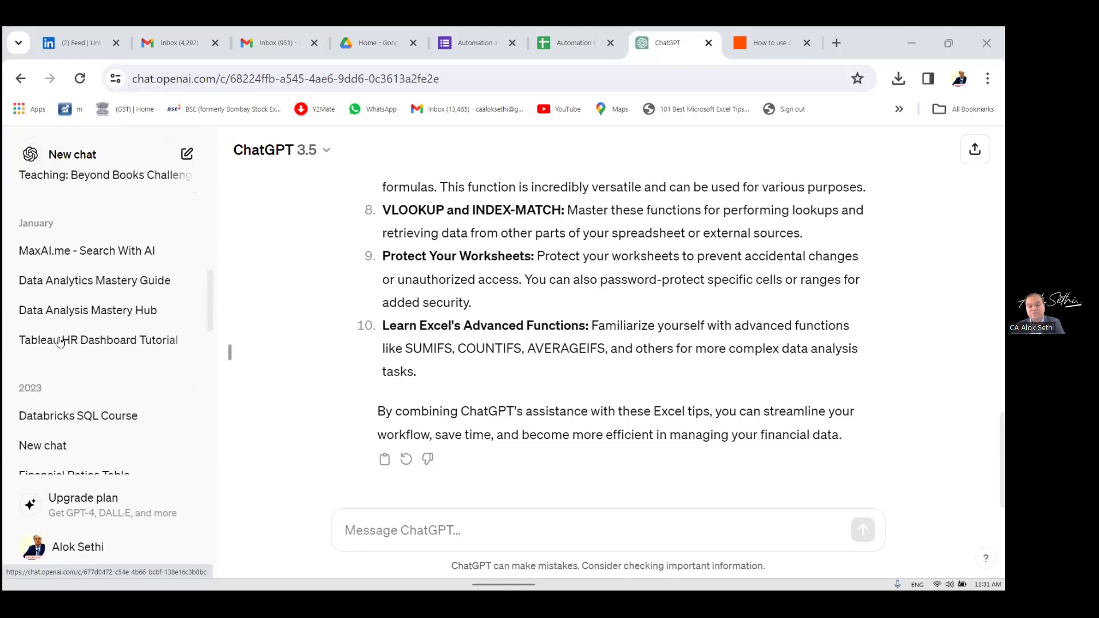
scroll(59, 342, "down", 4)
scroll(60, 342, "down", 10)
scroll(59, 342, "down", 4)
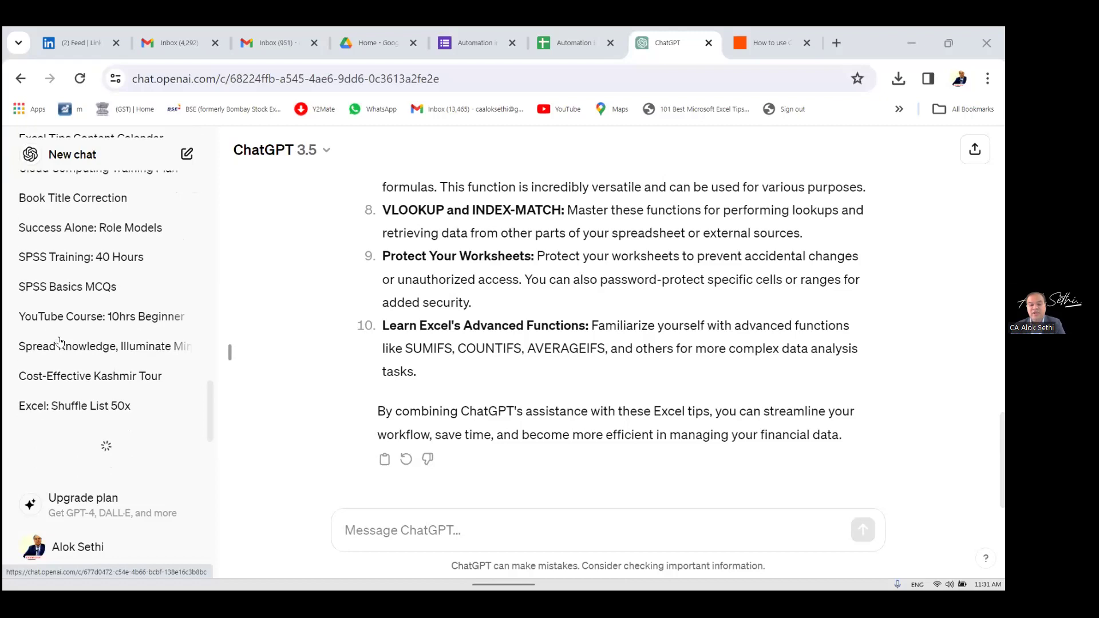
scroll(61, 355, "down", 2)
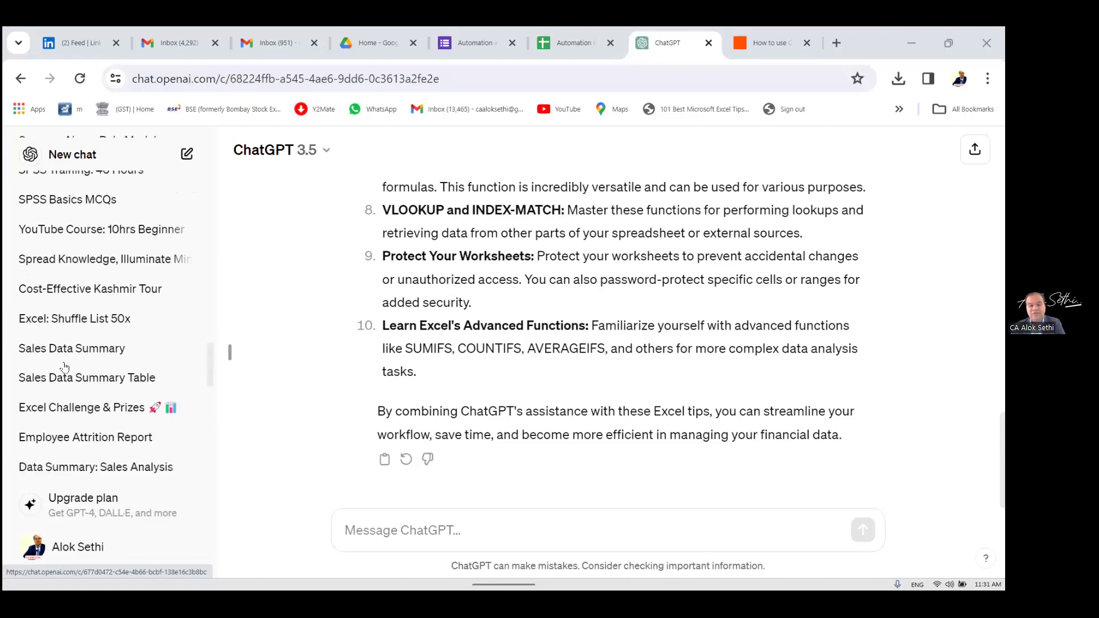
scroll(65, 367, "down", 10)
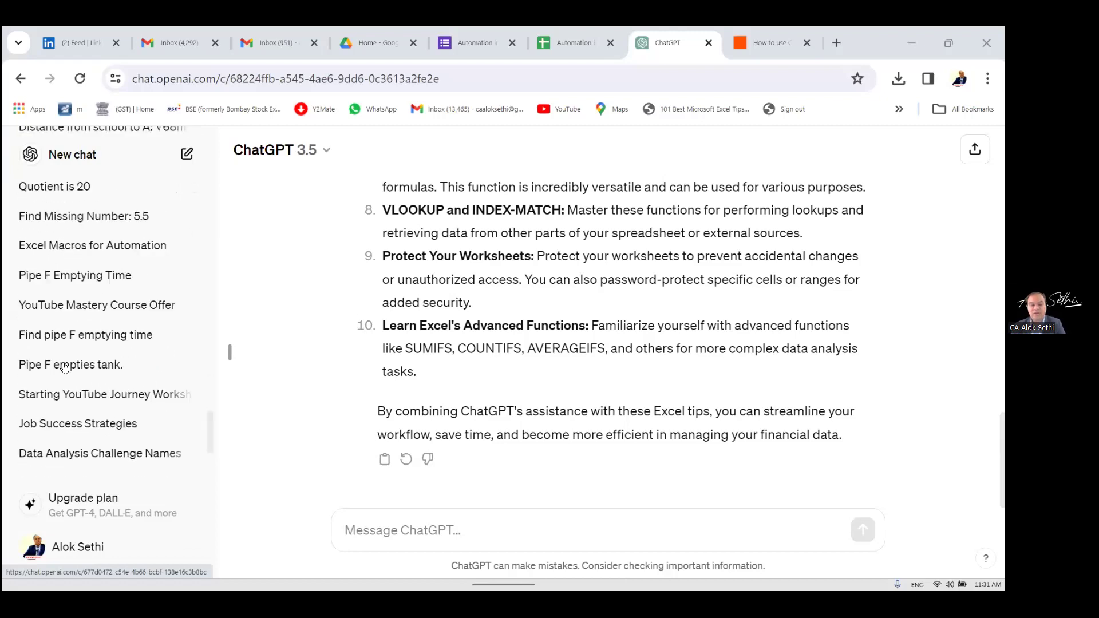
scroll(79, 239, "down", 7)
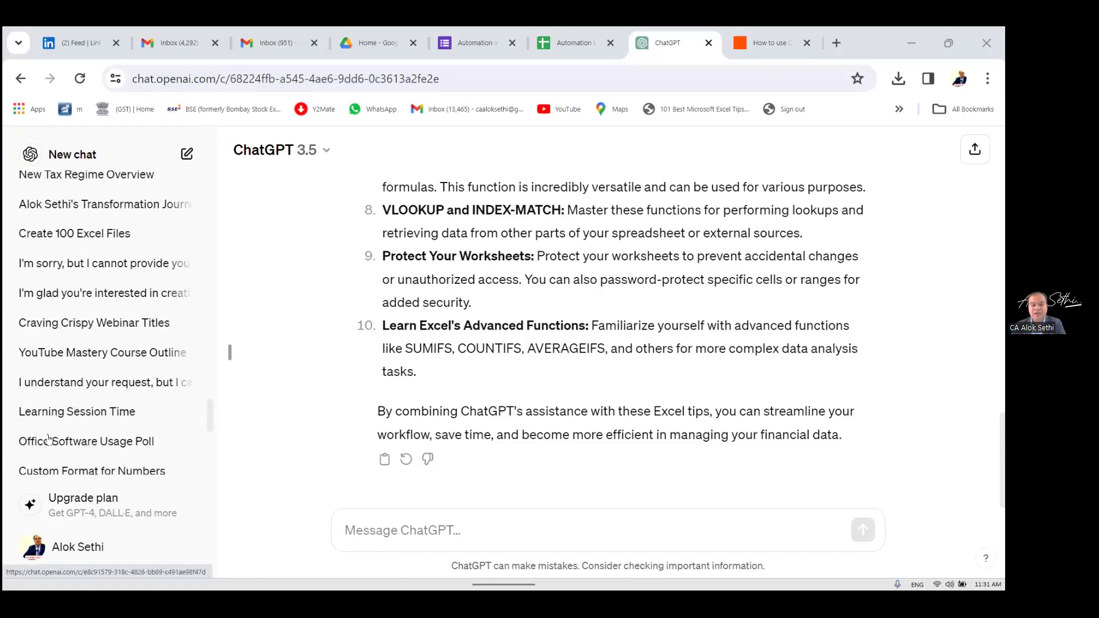
scroll(54, 395, "down", 5)
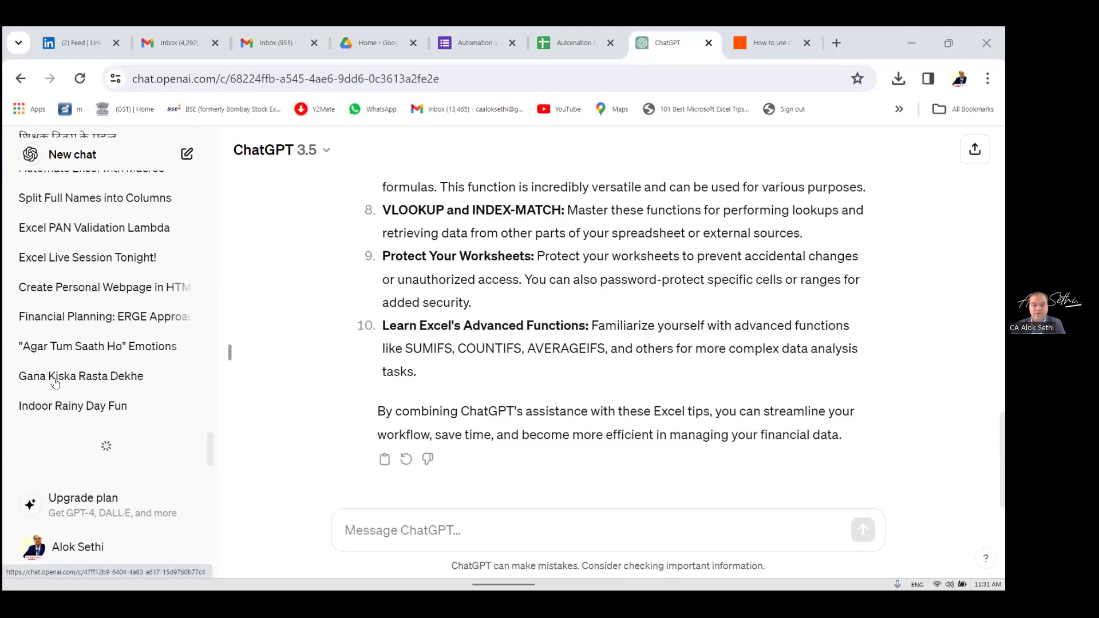
scroll(57, 343, "down", 2)
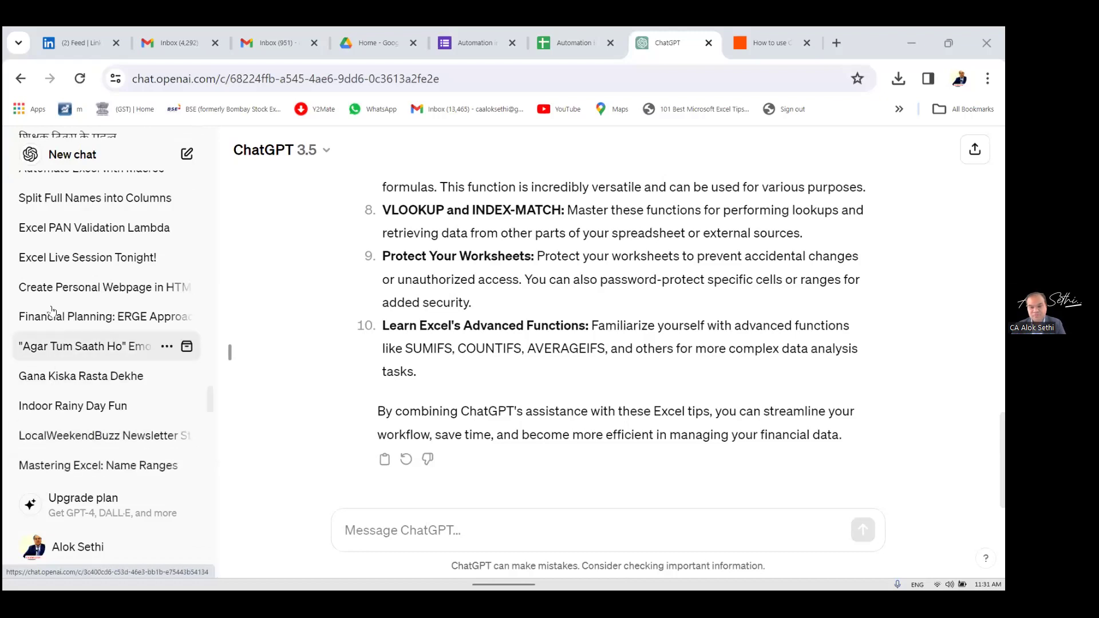
scroll(63, 309, "down", 3)
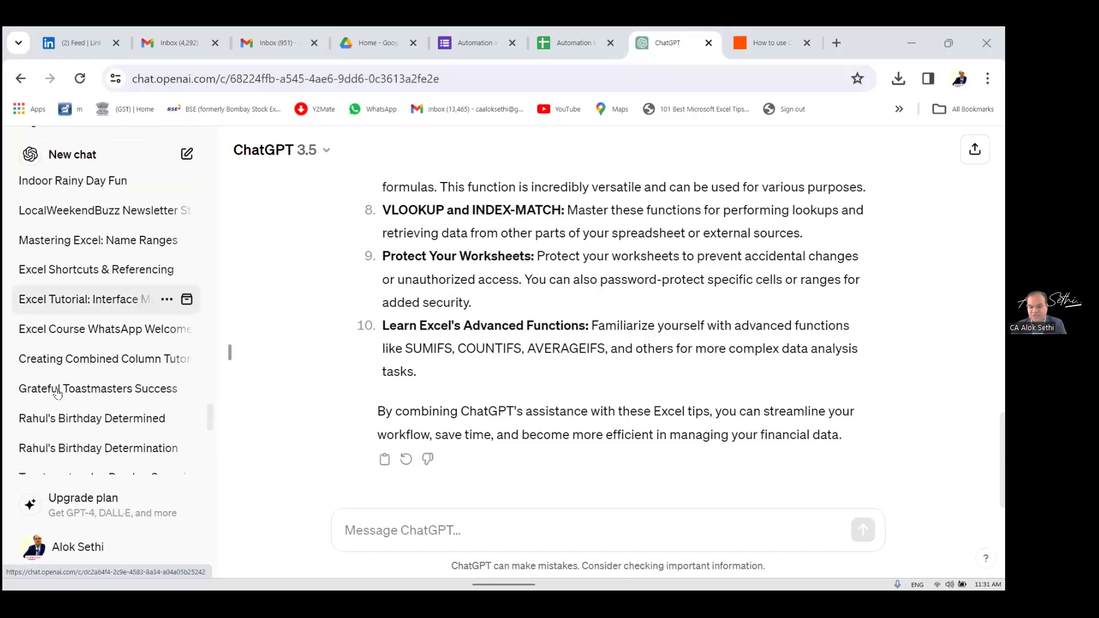
scroll(86, 344, "down", 5)
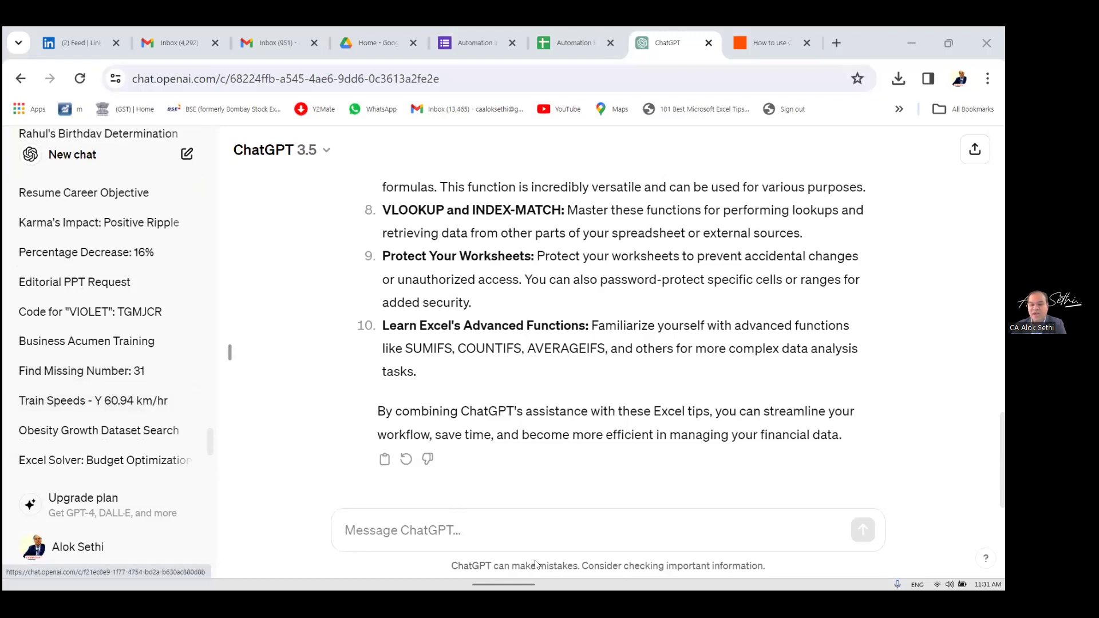
Step: Switch to the Magic of AI in Excel workbook and look through its AI function sheets, including AI.TRANSLATE and AI.FORMAT
left_click(536, 564)
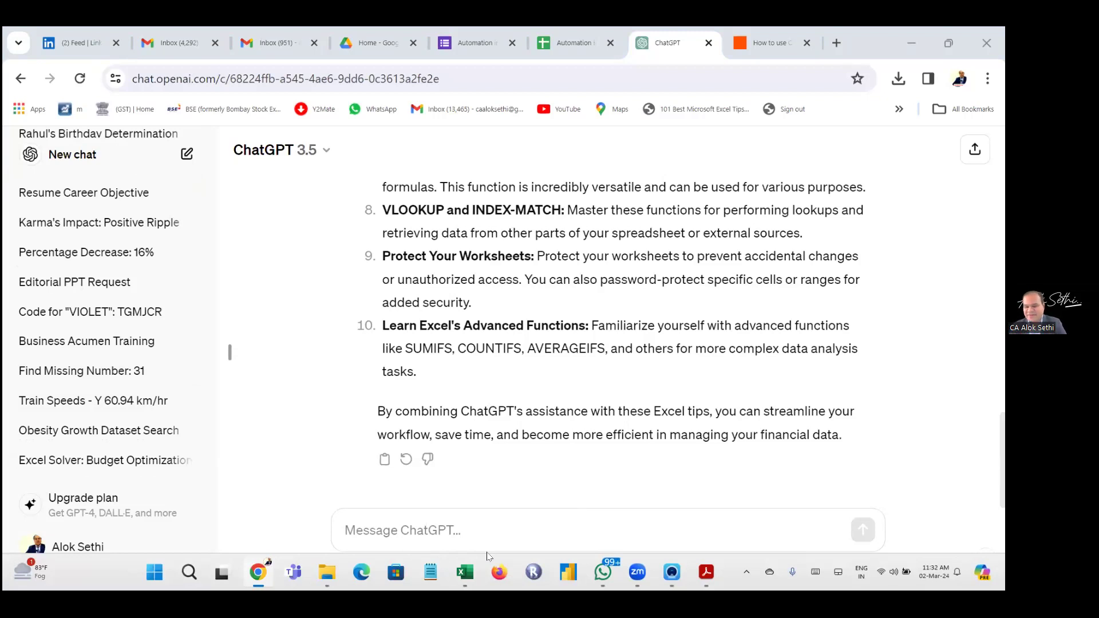
left_click(504, 524)
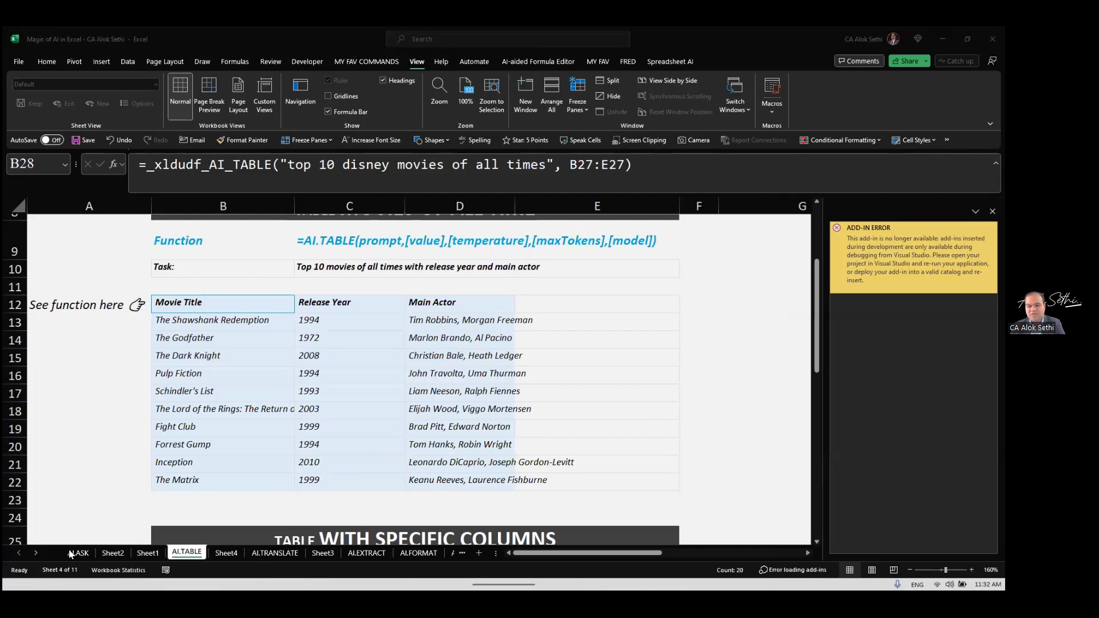
left_click(154, 560)
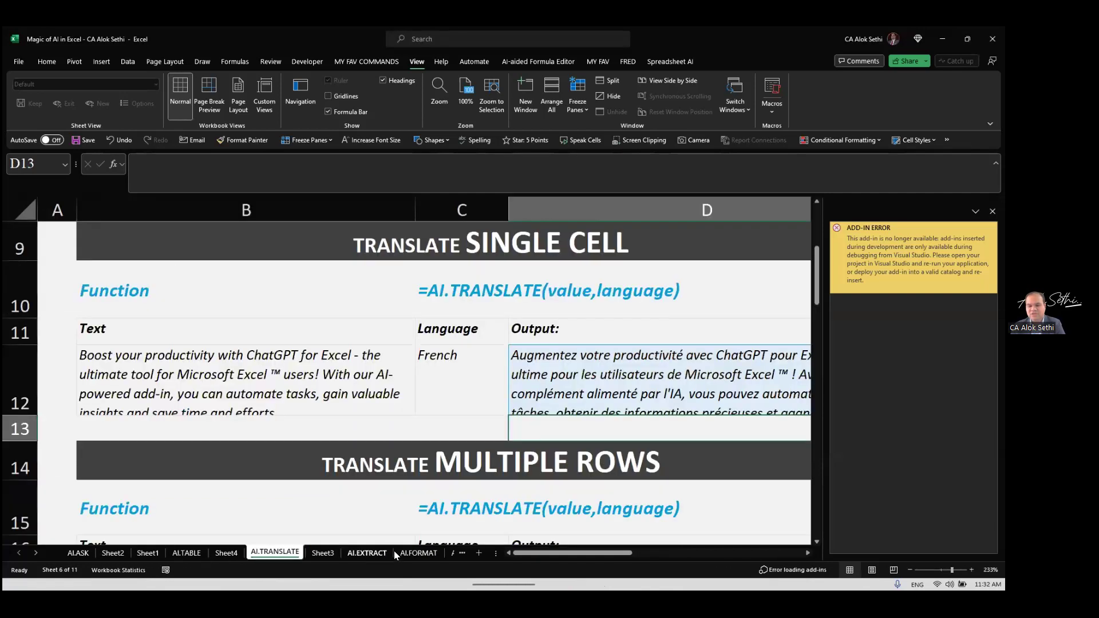
left_click(405, 551)
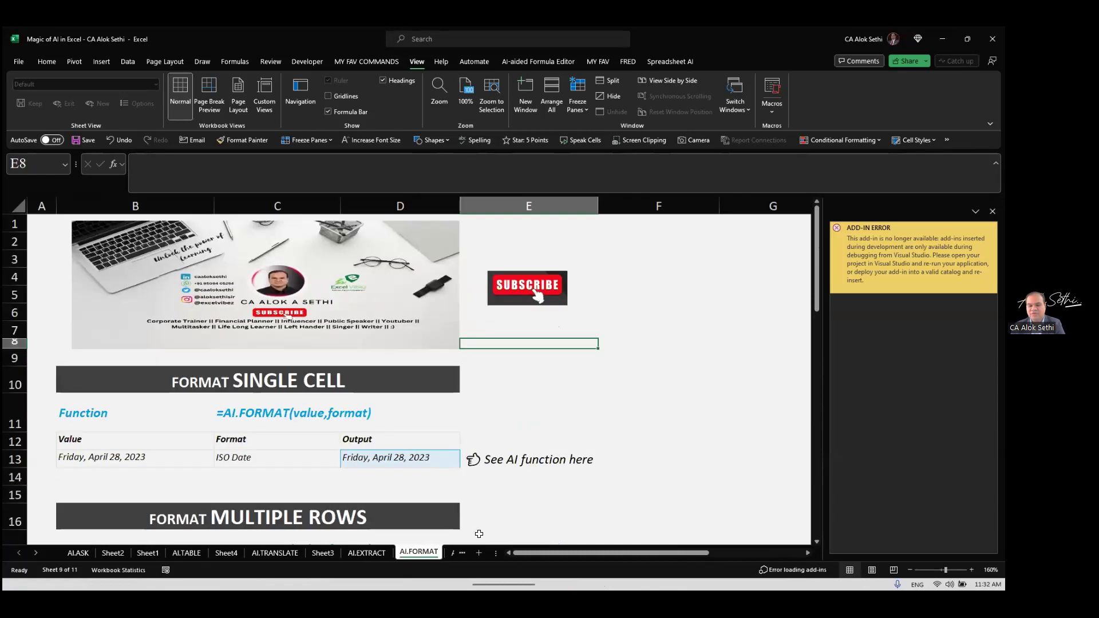
left_click(460, 553)
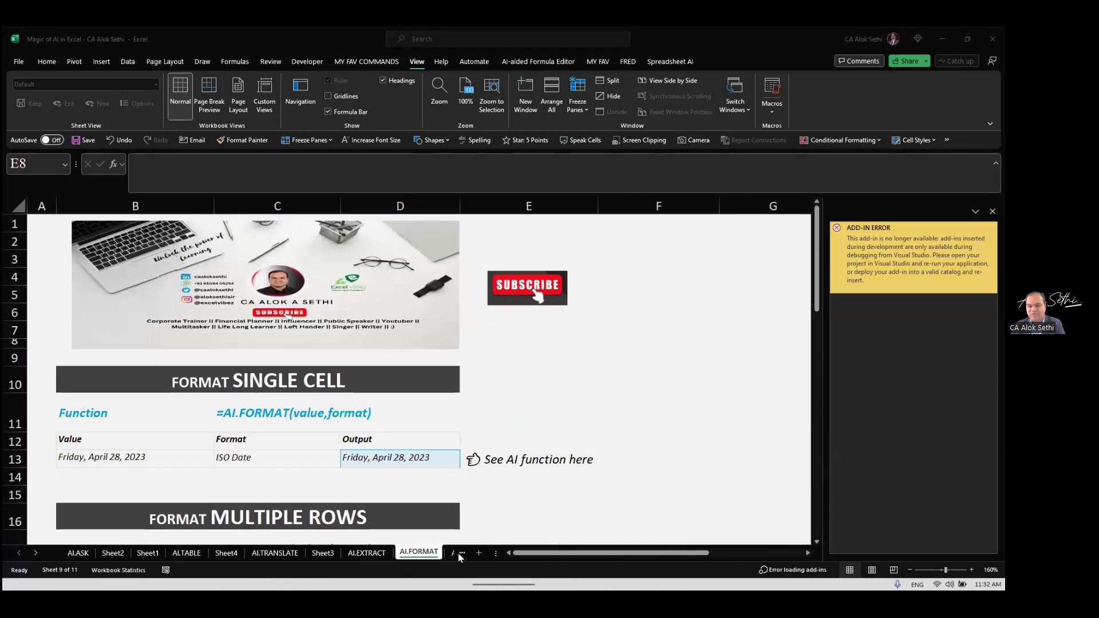
key("Escape")
Step: Add a blank worksheet after AI.FORMAT in Normal view and dismiss the add-in error pane
left_click(480, 556)
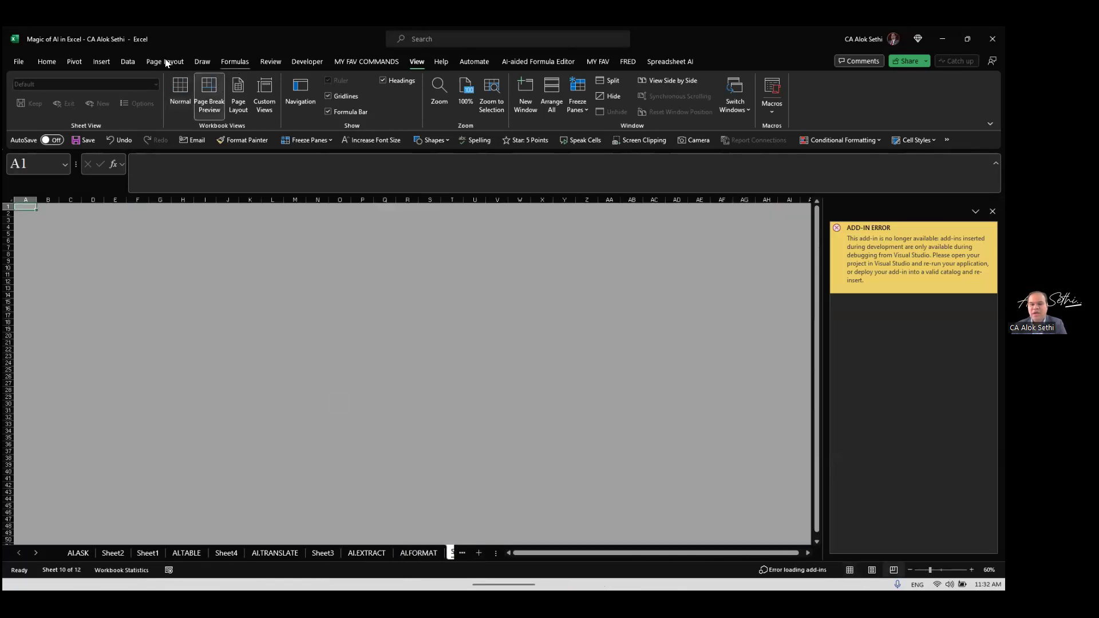
left_click(175, 94)
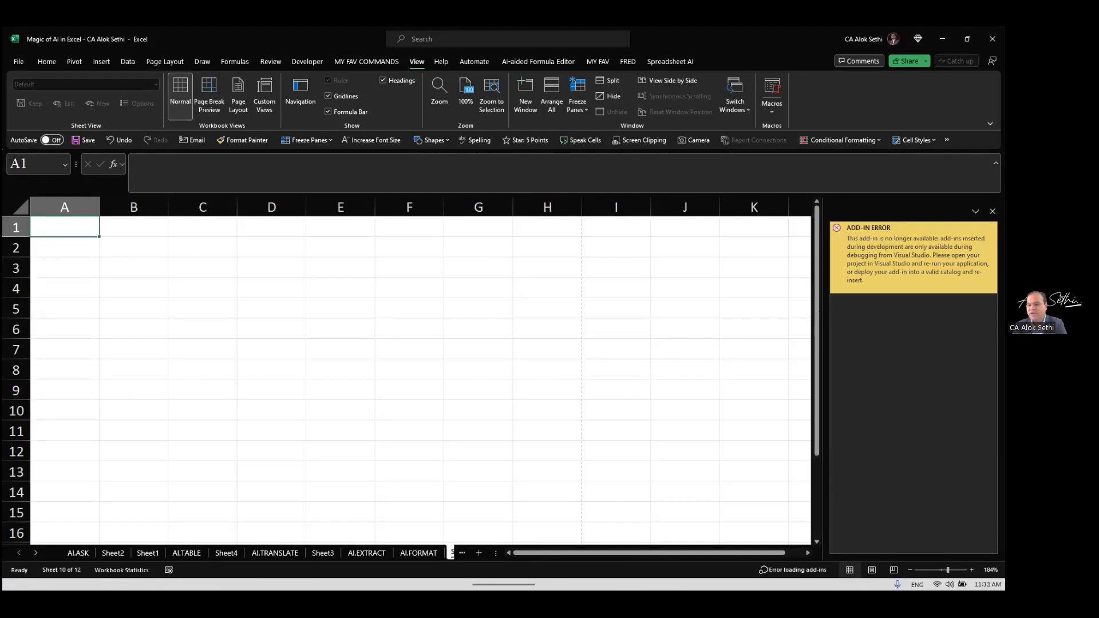
left_click(993, 211)
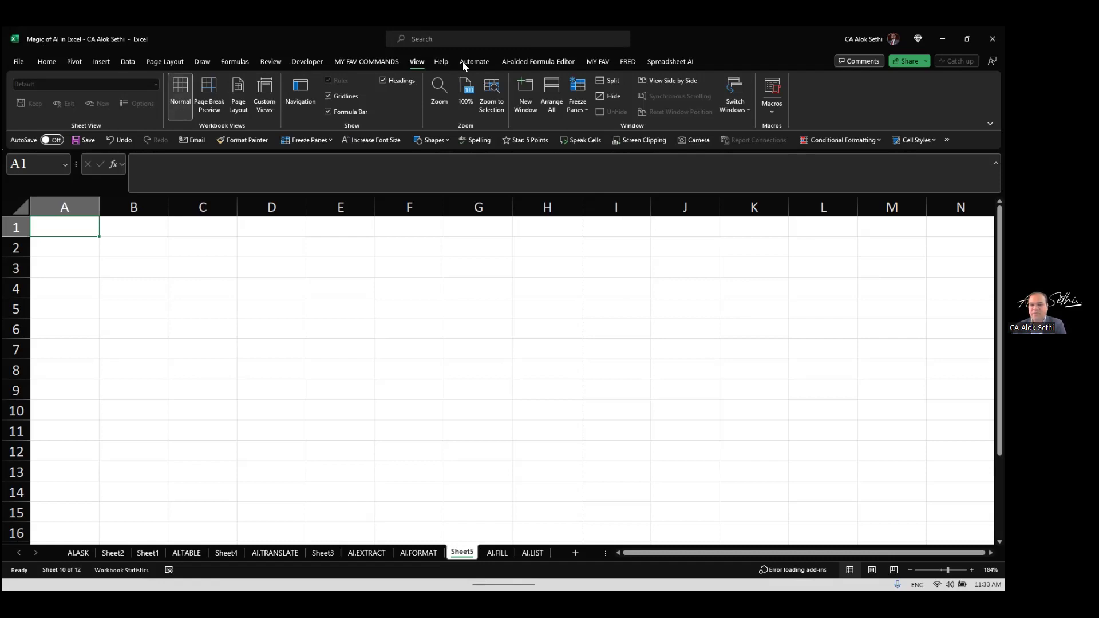
Step: Show the AI-aided Formula Editor commands and open the AI Chat Copilot of the Spreadsheet AI add-in
left_click(520, 61)
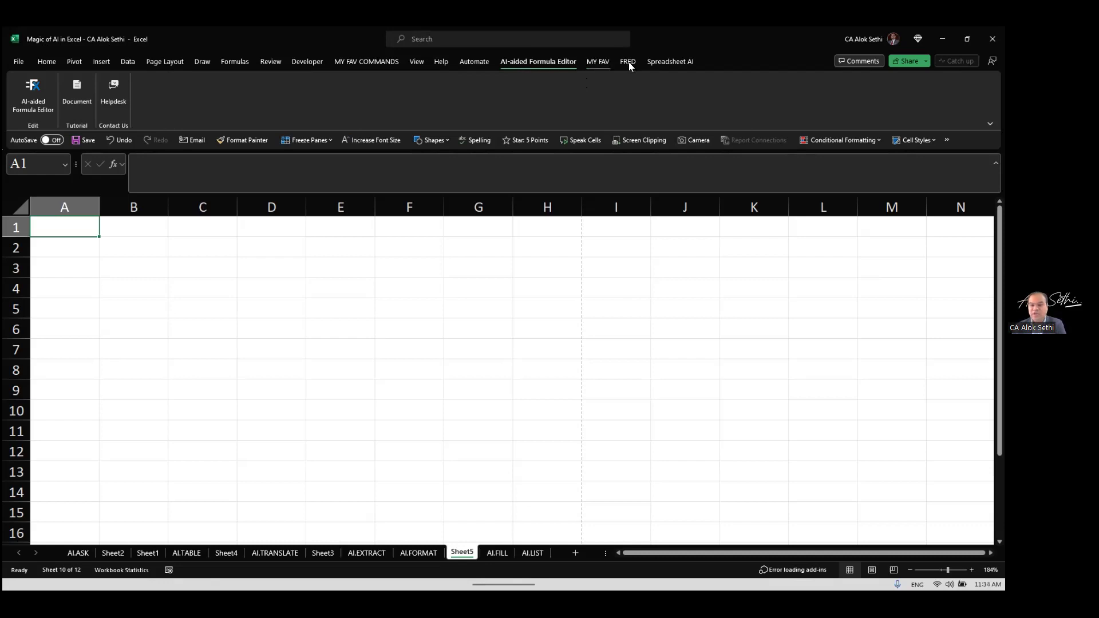
left_click(661, 65)
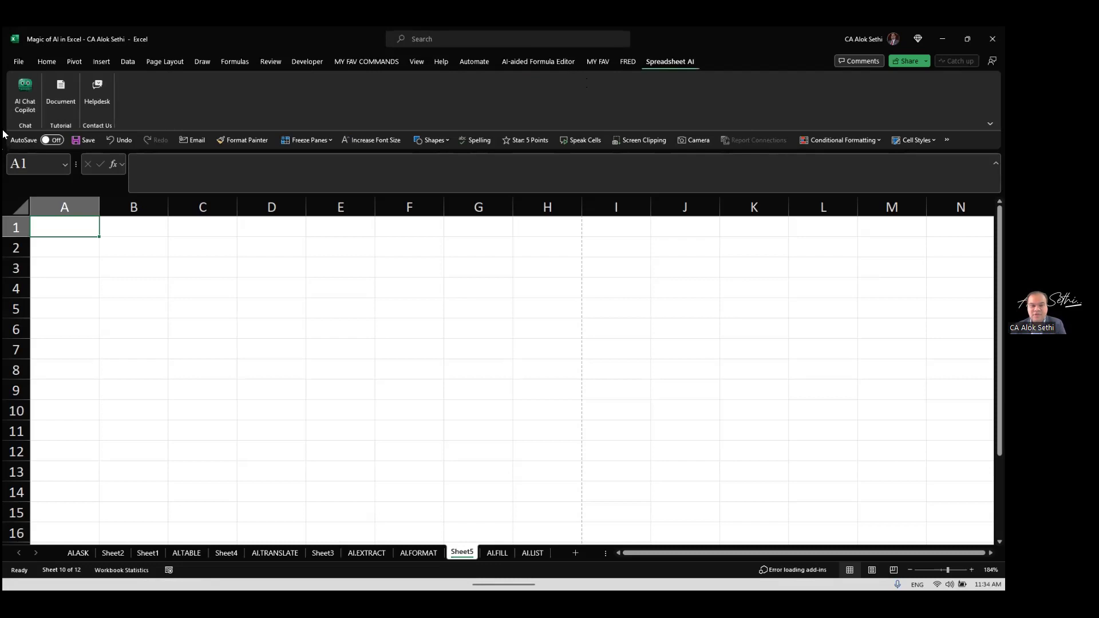
left_click(31, 99)
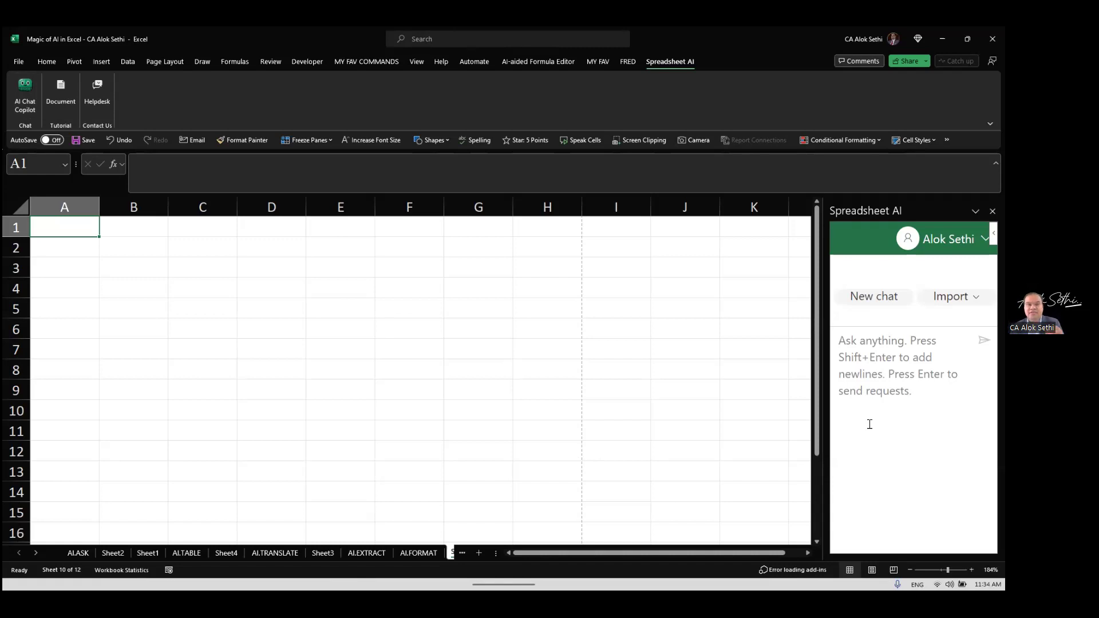
left_click(869, 425)
type("Date")
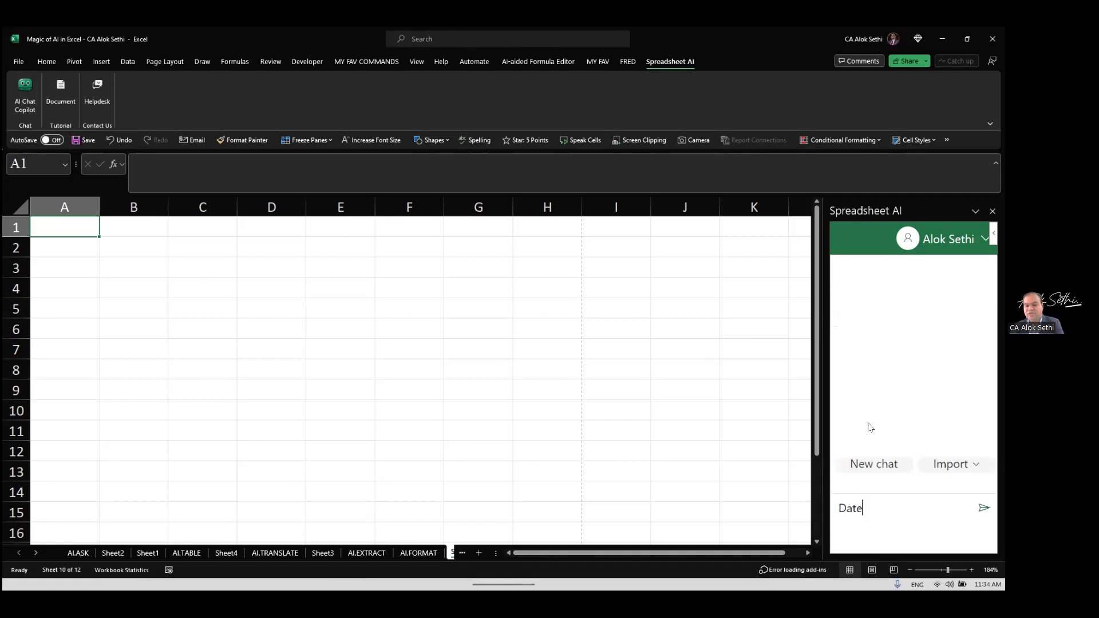
key("BackSpace")
key("BackSpace")
key("BackSpace")
key("BackSpace")
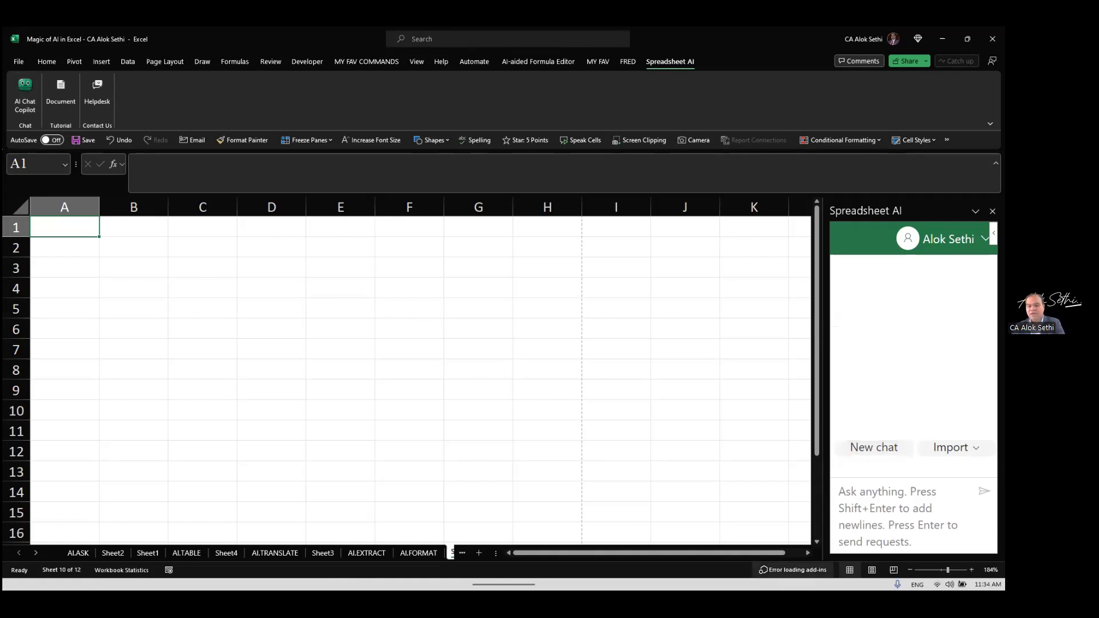
Step: Switch to ChatGPT in Chrome and submit the prompt "Generate list of Saturdays and Sundays in the year 2024"
mouse_move(389, 588)
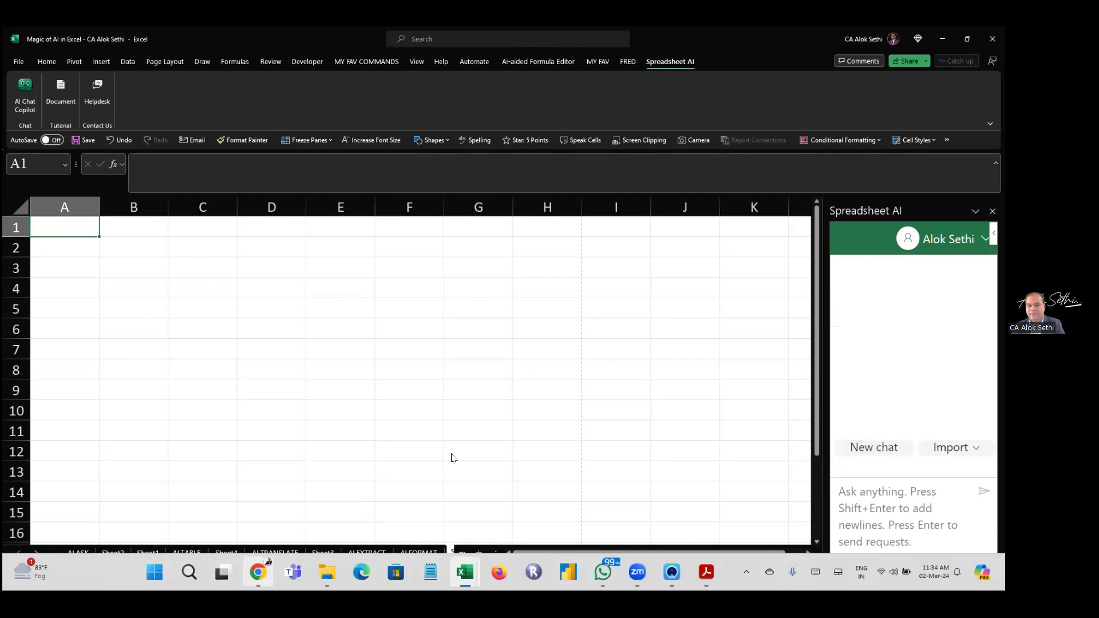
key("alt+Tab")
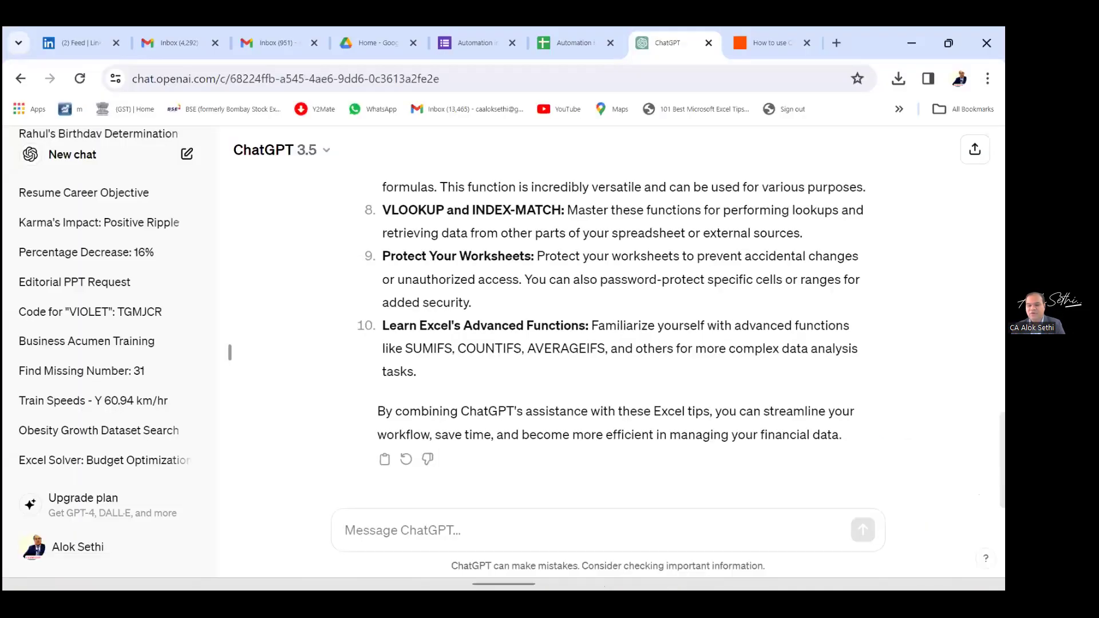
left_click(487, 520)
type("Gen")
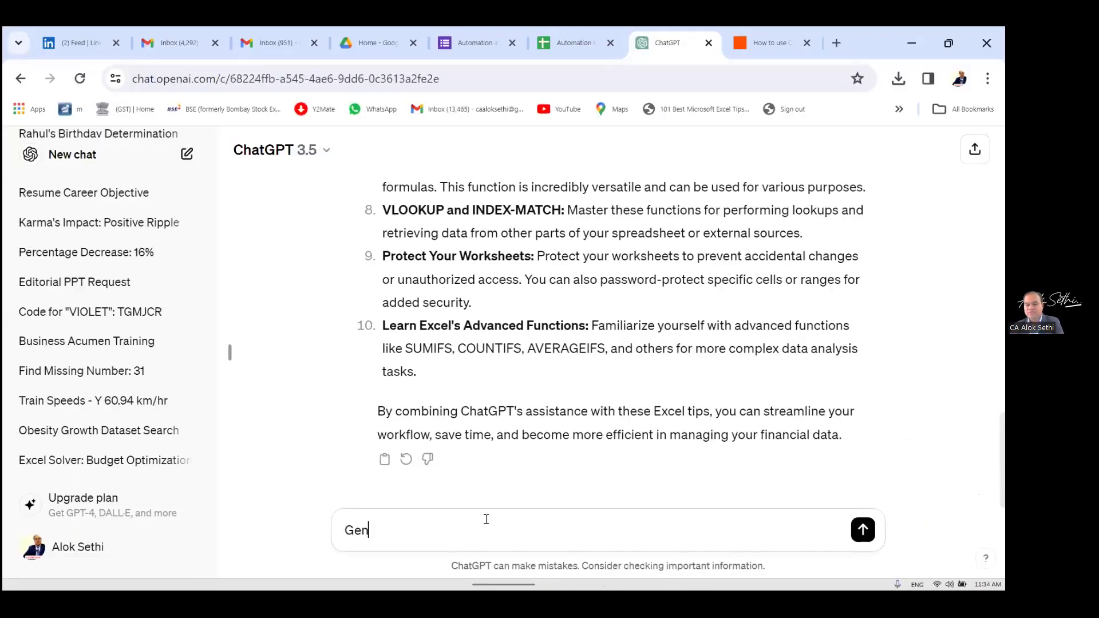
type("r")
key("BackSpace")
type("erate list of S")
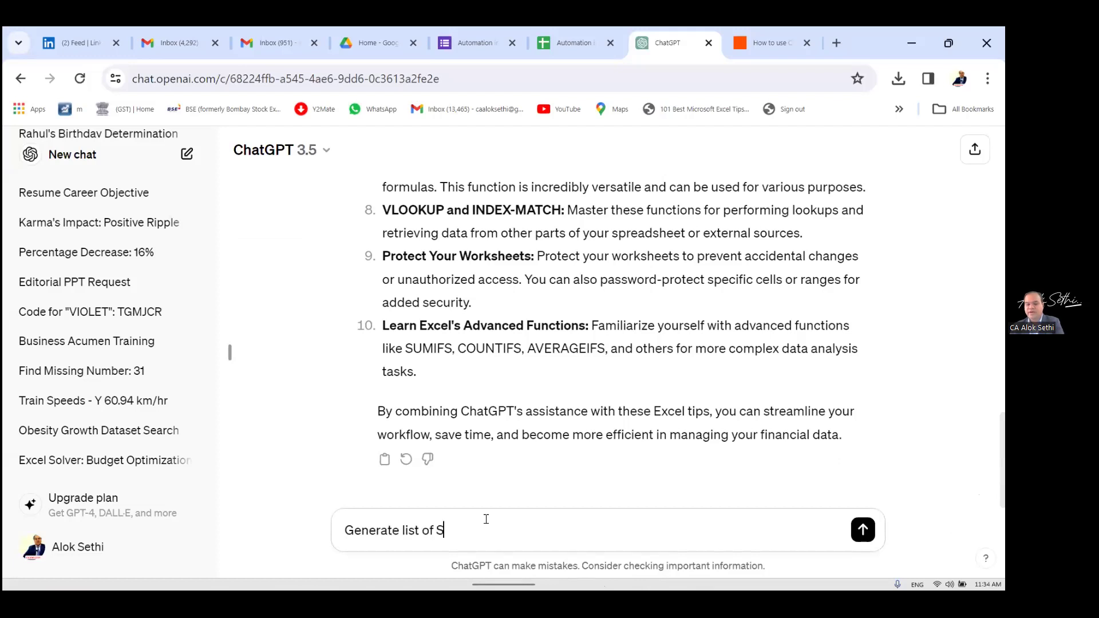
type("aturdays and Sundays ")
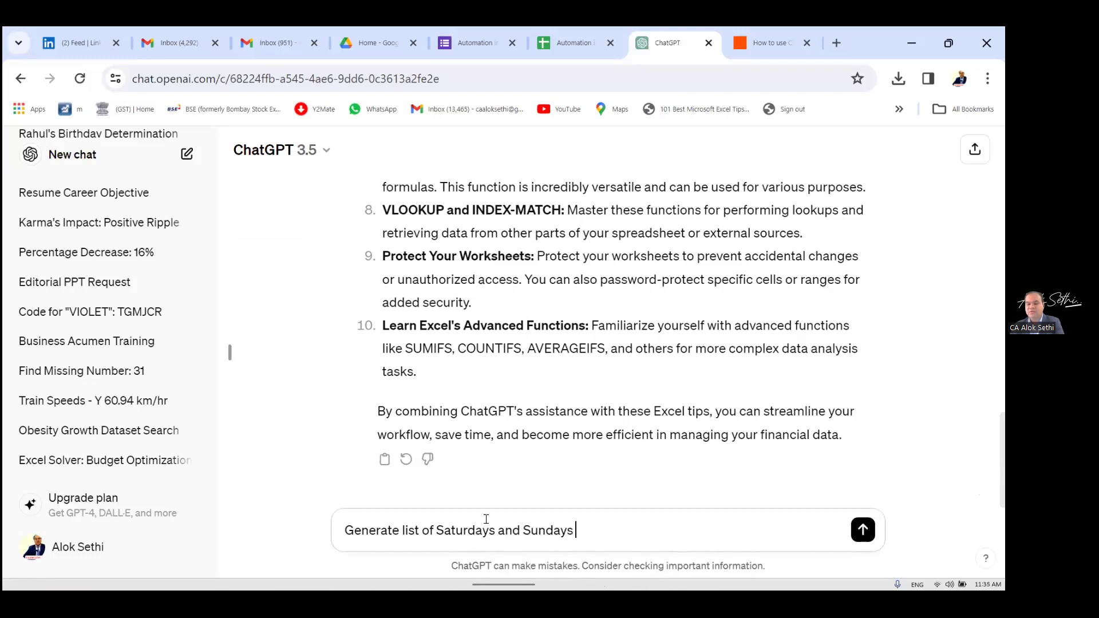
type("in the year 2023")
key("BackSpace")
type("4")
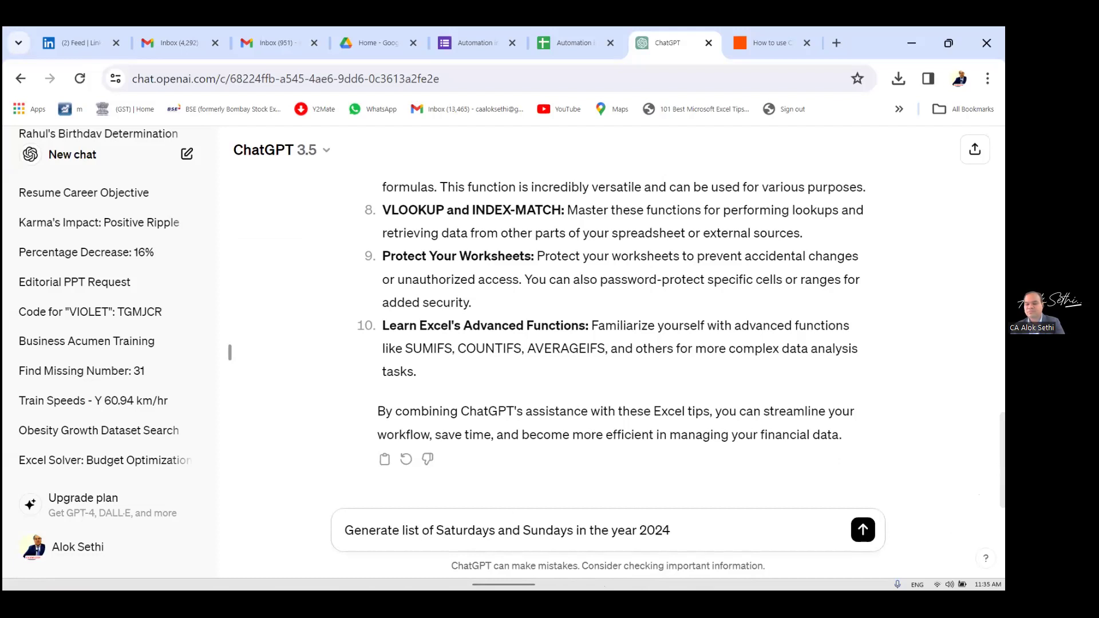
left_click(861, 530)
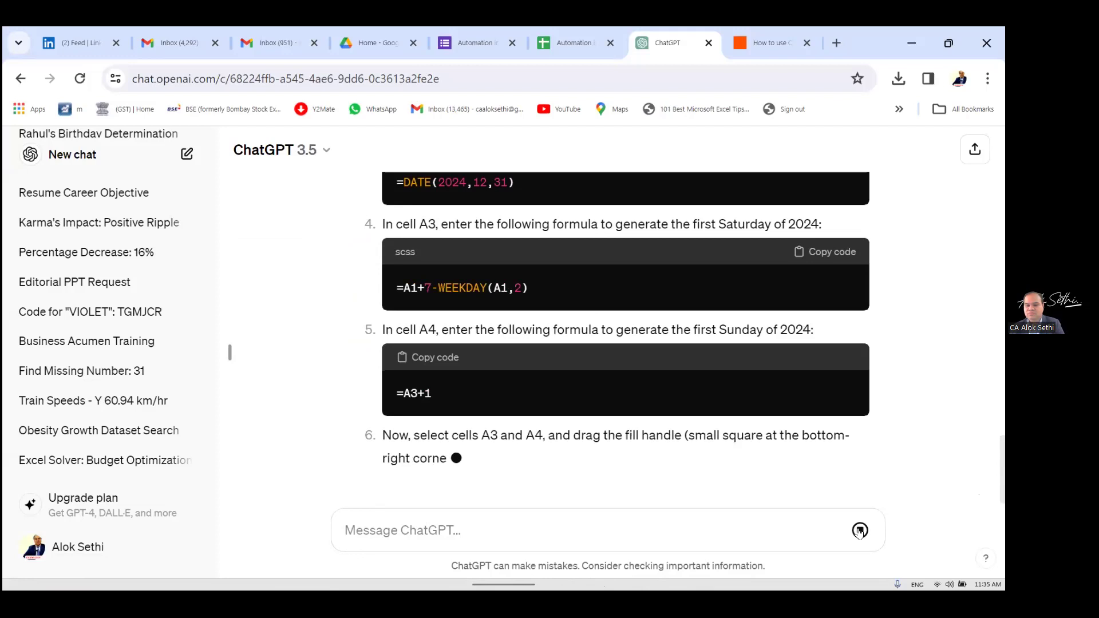
left_click(859, 530)
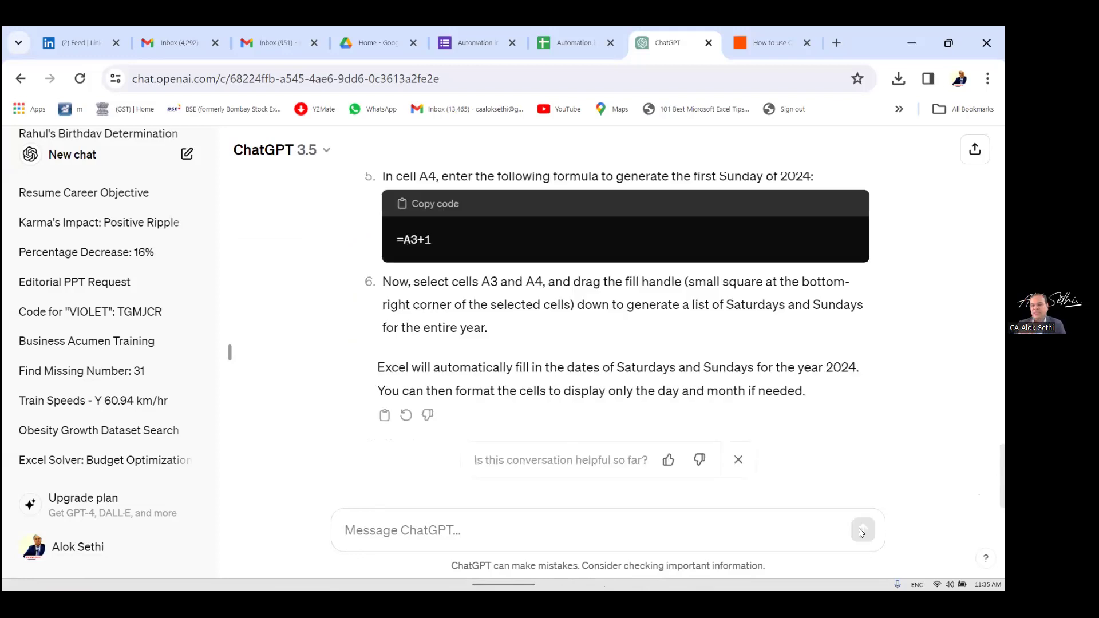
Step: Read ChatGPT's step-by-step guide for generating the weekend dates with Excel formulas, from its introduction to the closing note
scroll(804, 418, "up", 5)
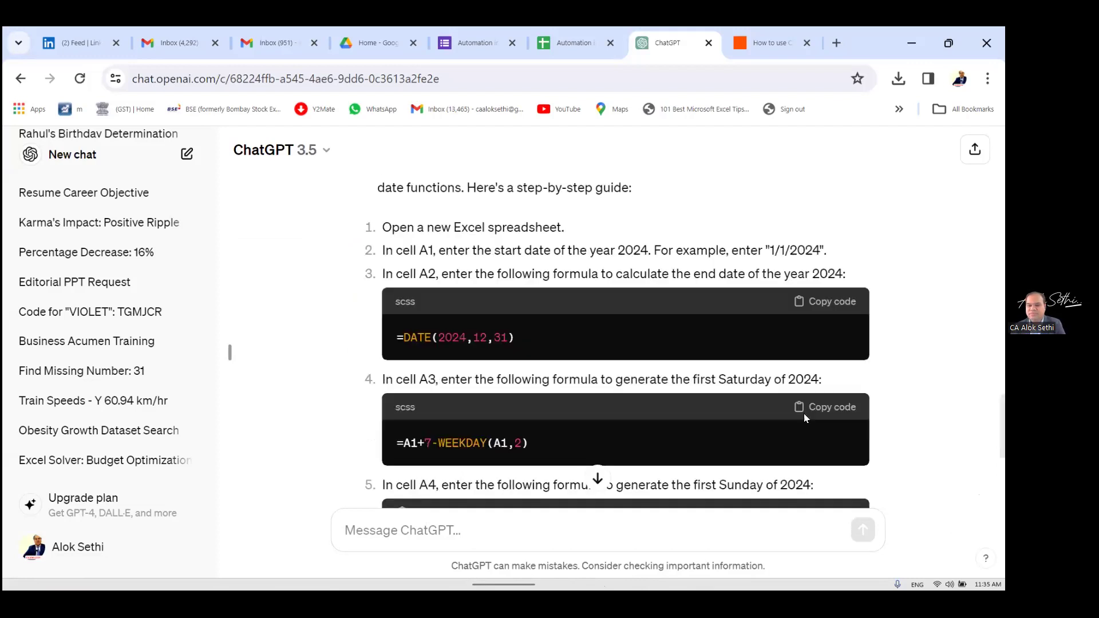
scroll(391, 225, "up", 2)
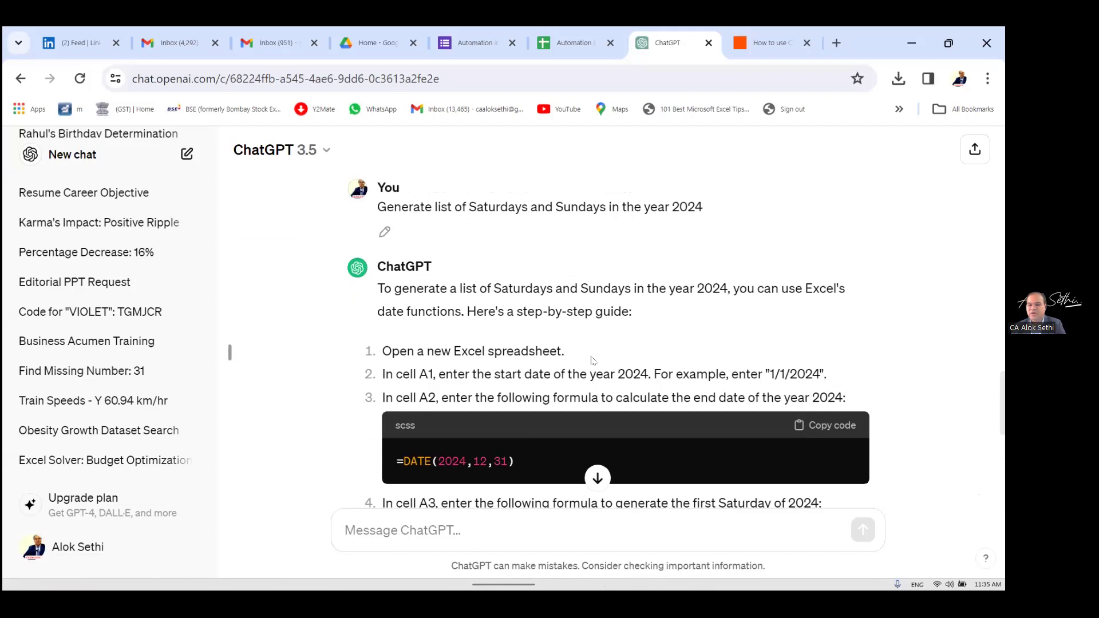
scroll(594, 362, "up", 2)
scroll(593, 363, "down", 2)
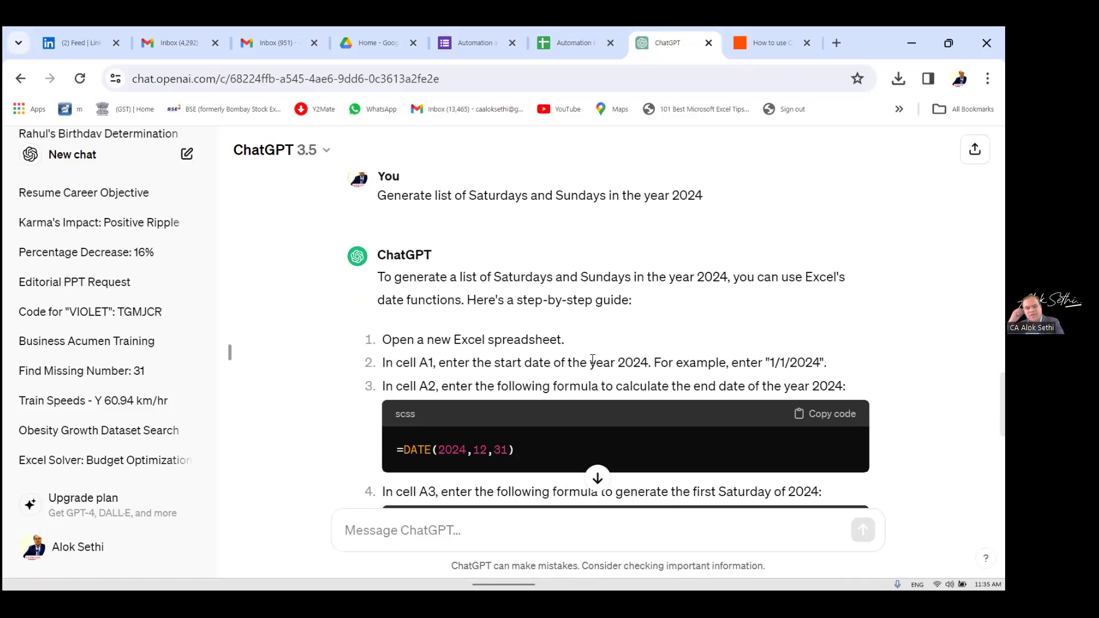
scroll(593, 359, "down", 7)
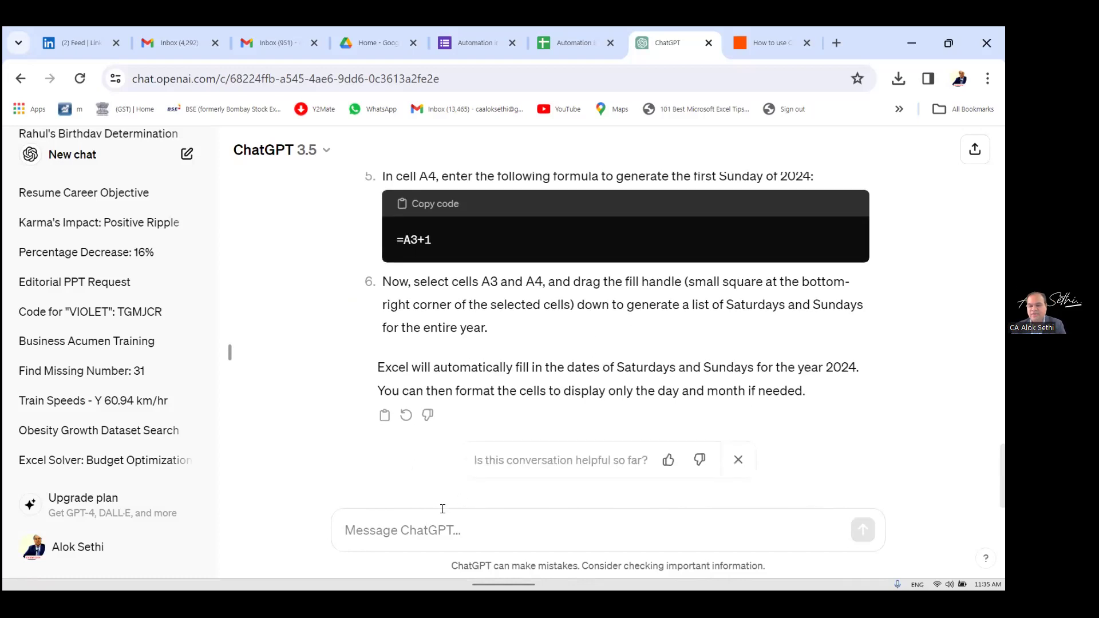
Step: Submit the follow-up prompt "Give me the list of Saturdays and Sundays in 2024 separated by commas"
left_click(433, 519)
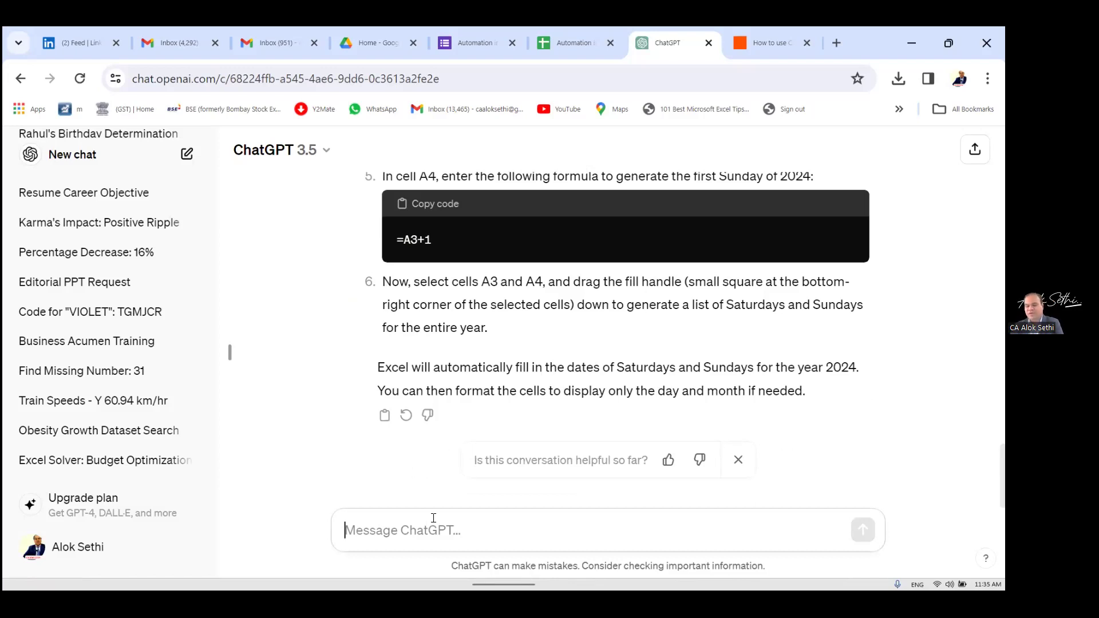
type("Give me the ")
type("list")
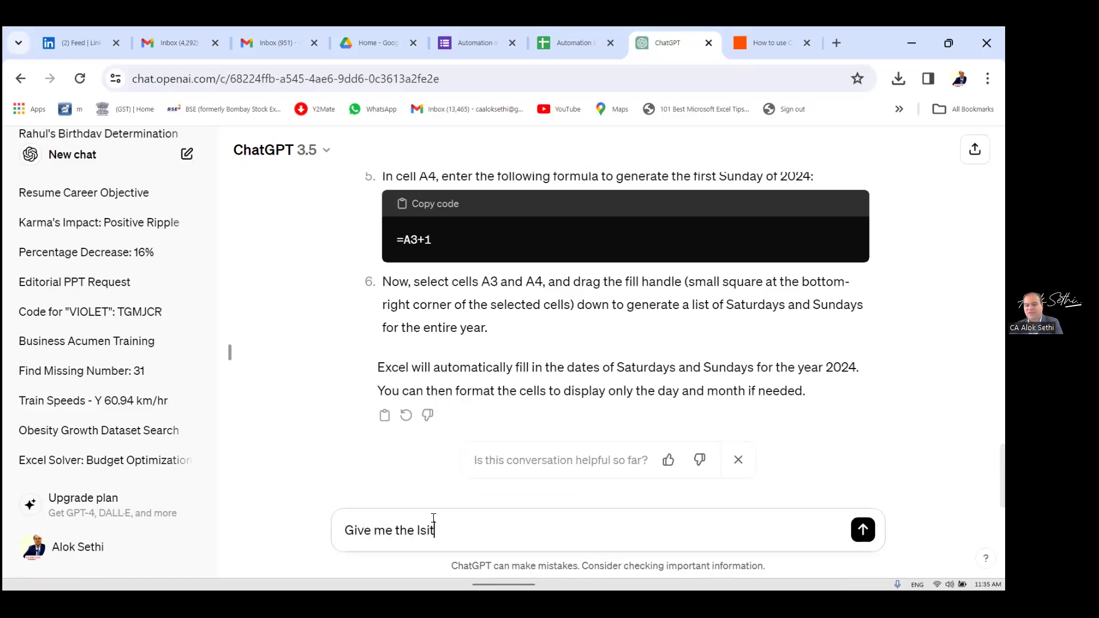
key("BackSpace")
key("BackSpace")
key("BackSpace")
type("ist of Saturdays and Sunda")
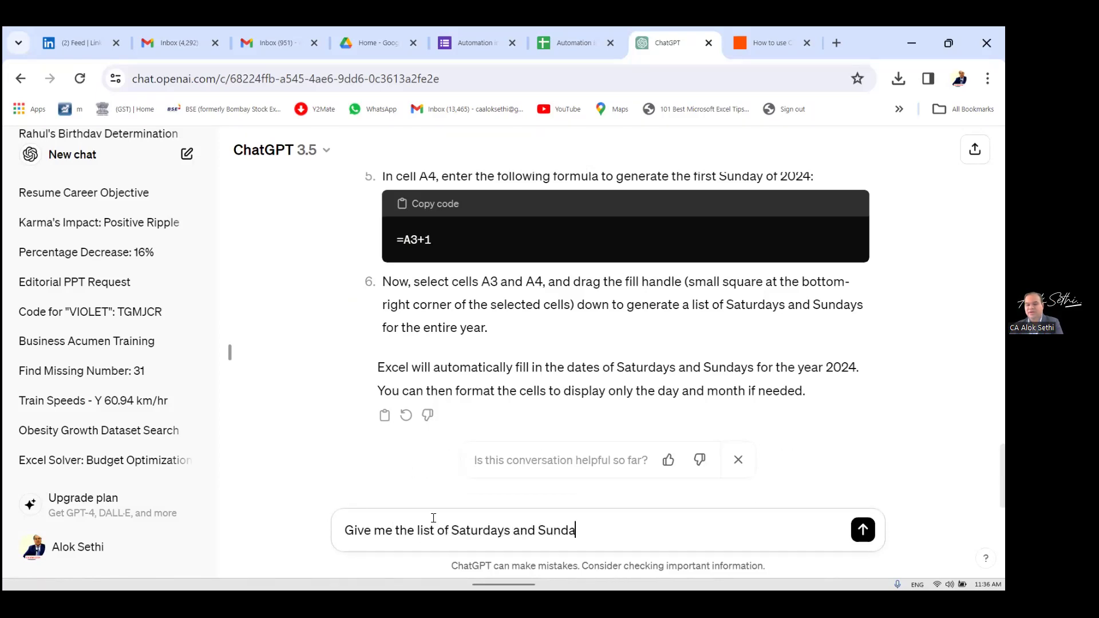
type("ys in 2024,")
key("BackSpace")
type("separat")
key("BackSpace")
type("ted by c")
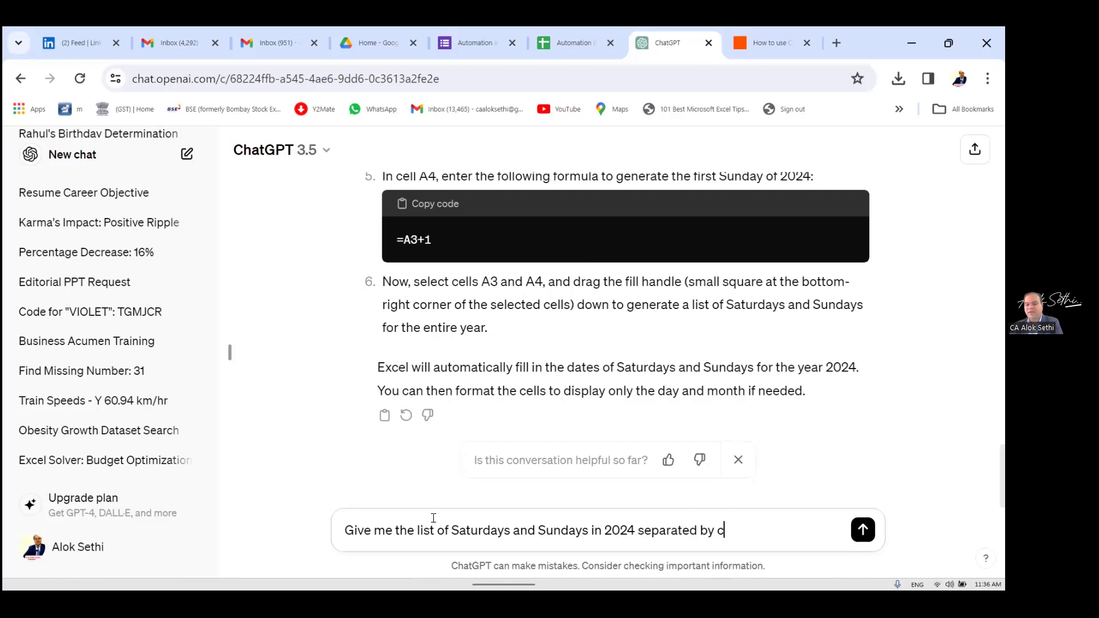
type("ommas")
key("Return")
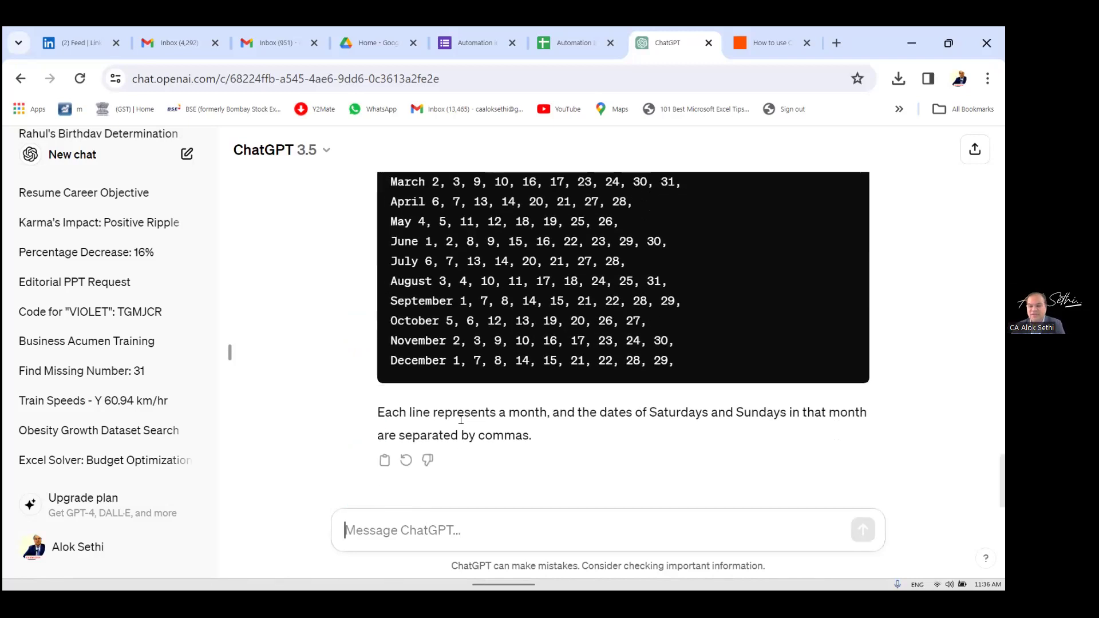
Step: Review and copy ChatGPT's comma-separated answer, and switch to the Book1 workbook in Excel
scroll(461, 419, "up", 2)
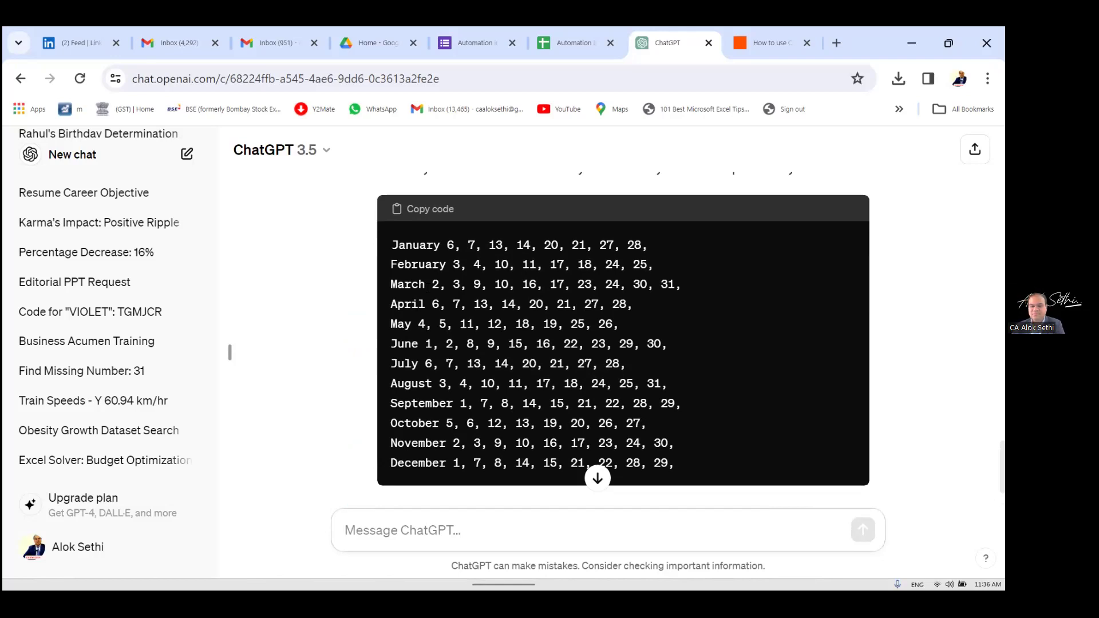
scroll(427, 286, "down", 2)
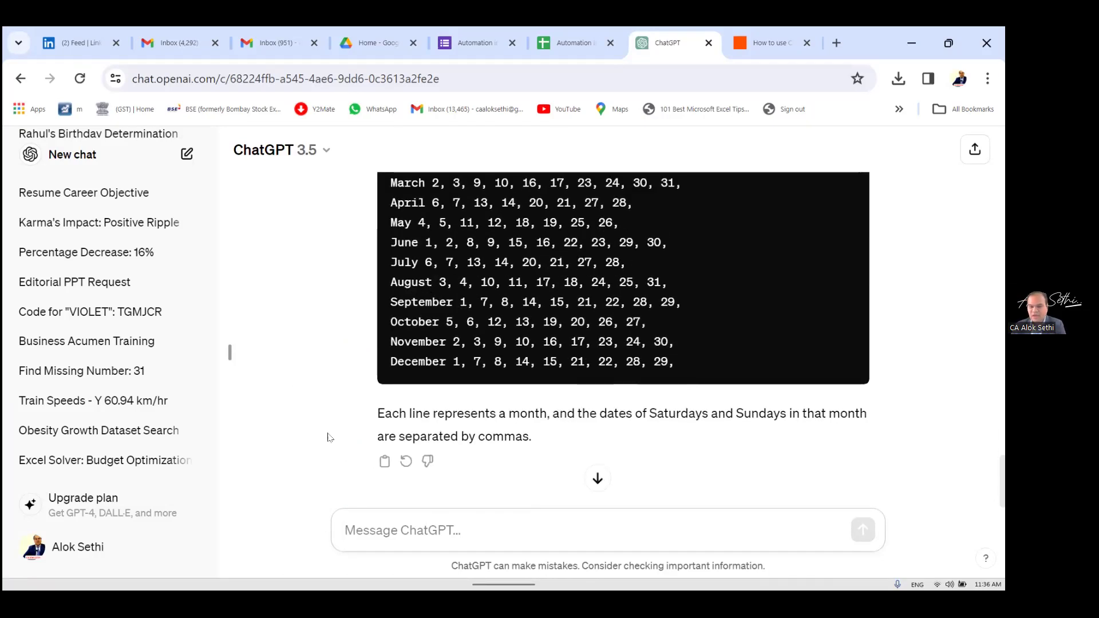
left_click(385, 461)
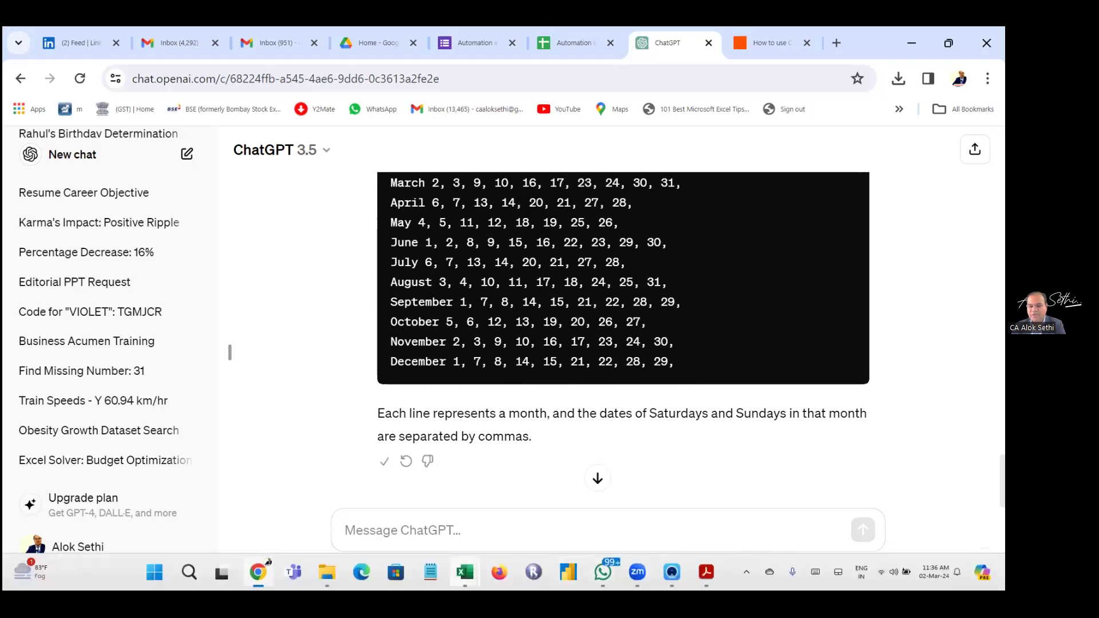
mouse_move(465, 572)
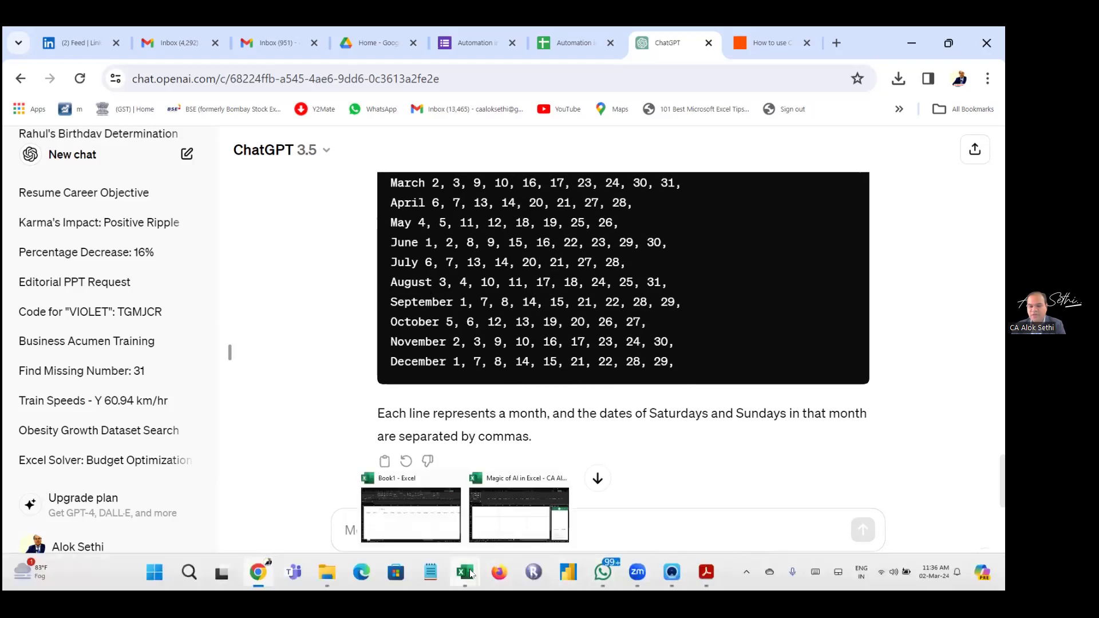
left_click(399, 527)
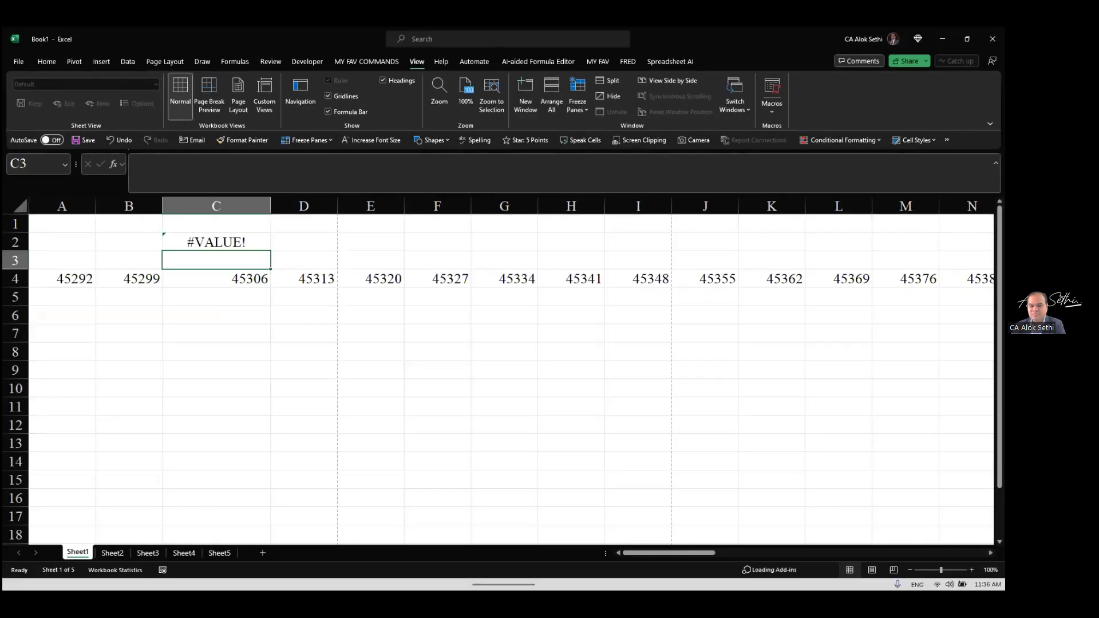
Step: Switch to the Magic of AI in Excel workbook and paste the copied ChatGPT answer from cell A1
mouse_move(478, 570)
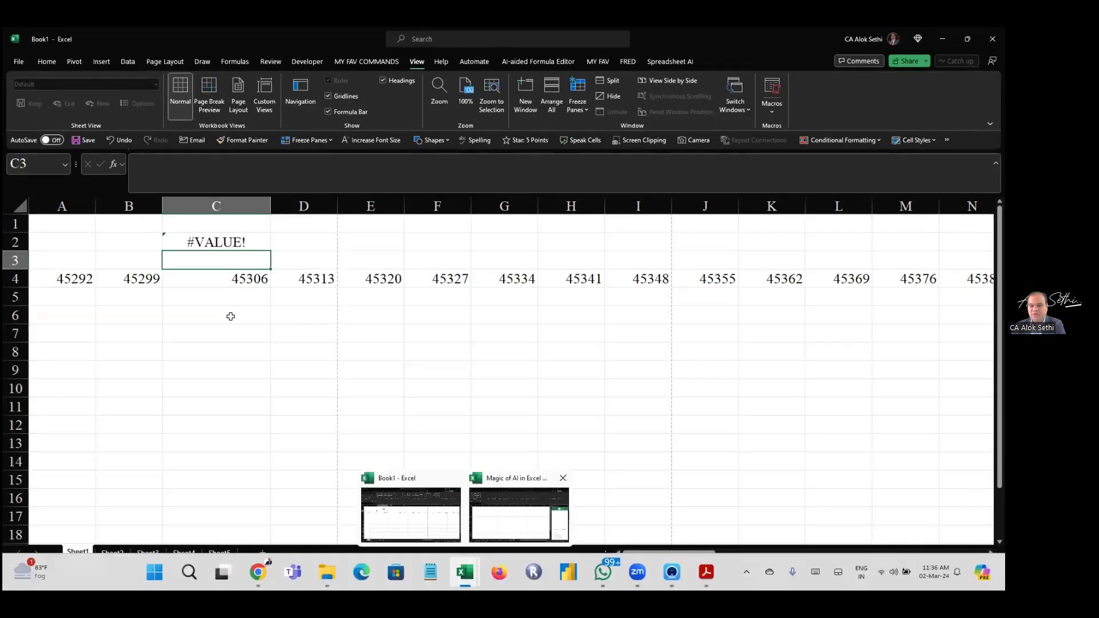
left_click(508, 522)
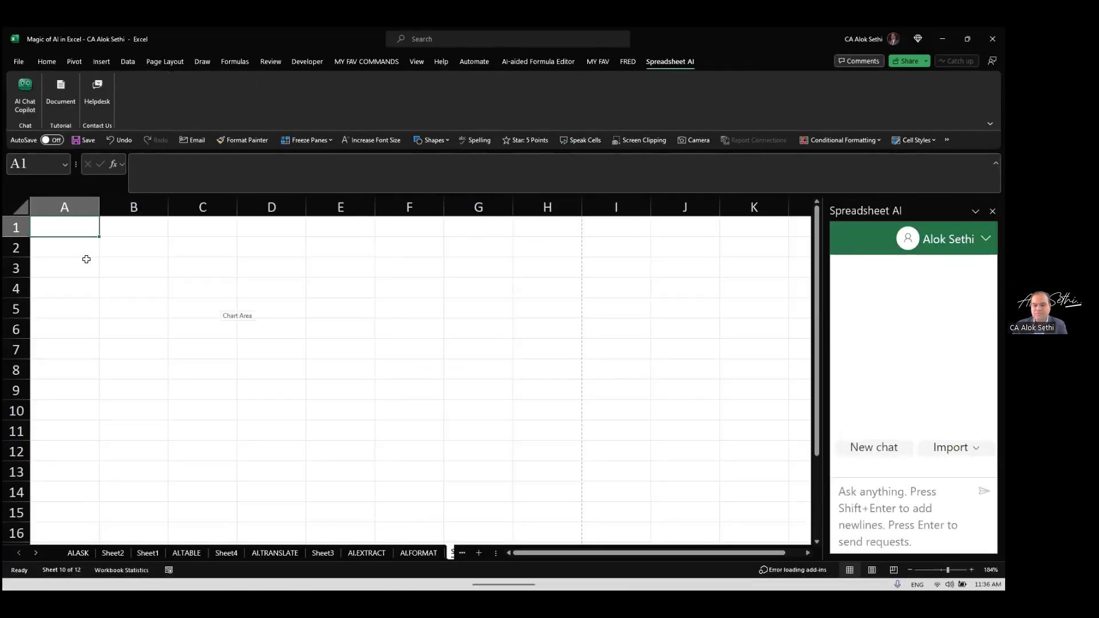
key("ctrl+v")
left_click(143, 255)
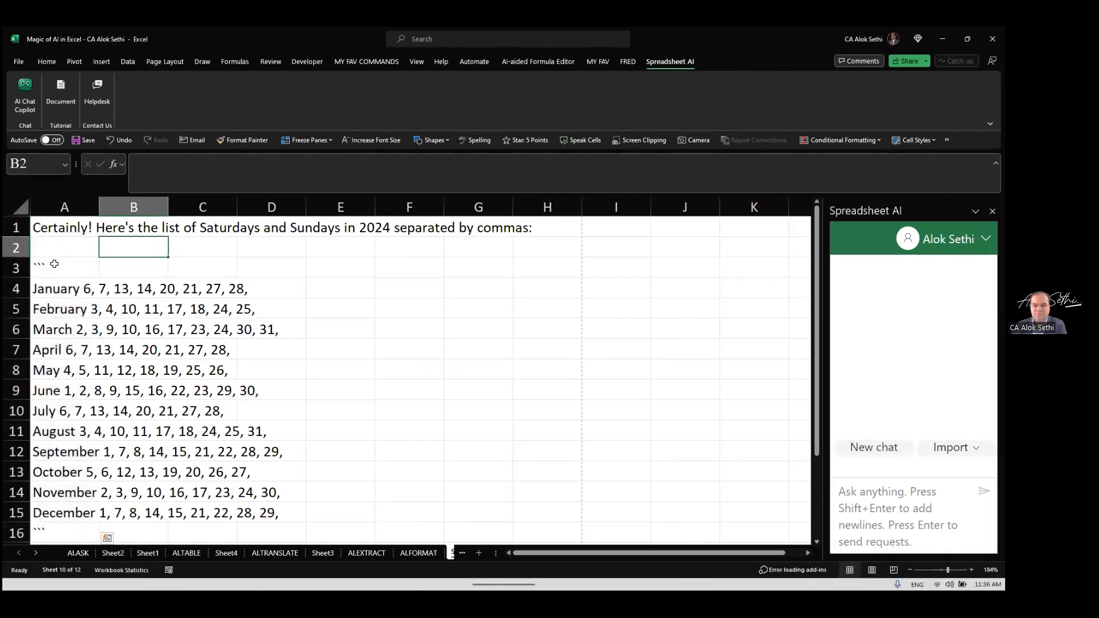
Step: Clear the introductory line, the code-fence marks and everything below the December line, keeping only the monthly date lines
left_click(51, 264)
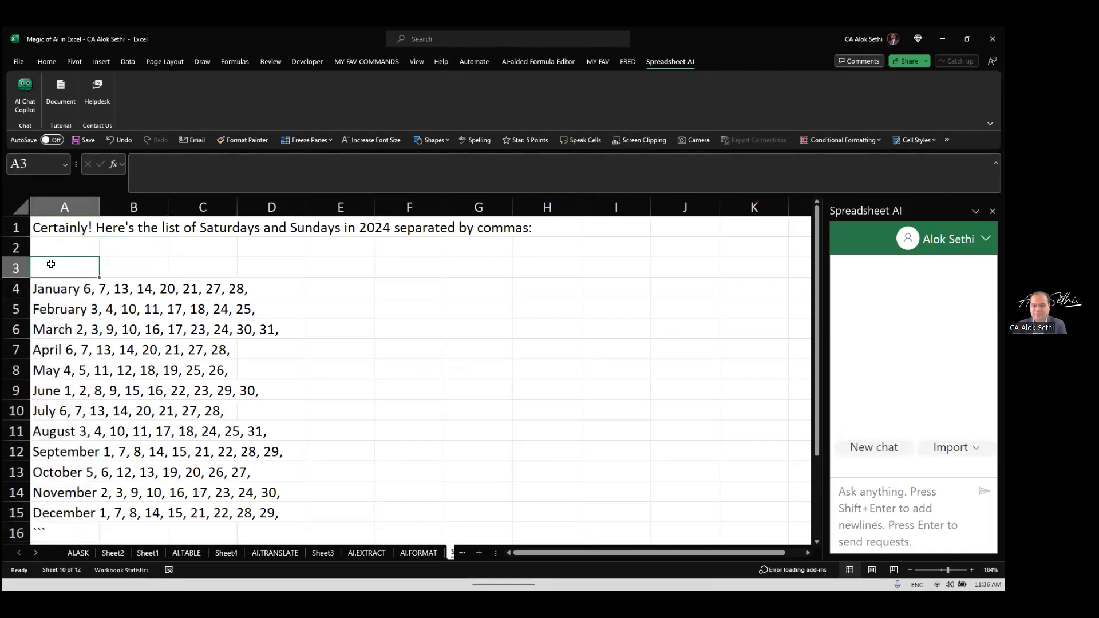
scroll(51, 264, "down", 1)
scroll(42, 240, "up", 1)
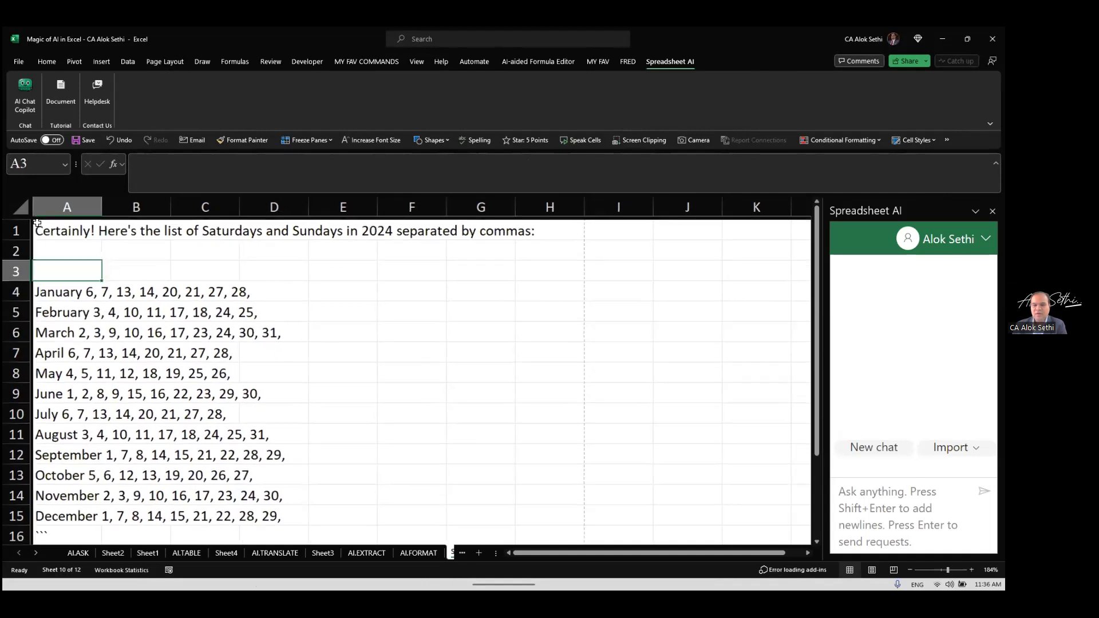
left_click(38, 224)
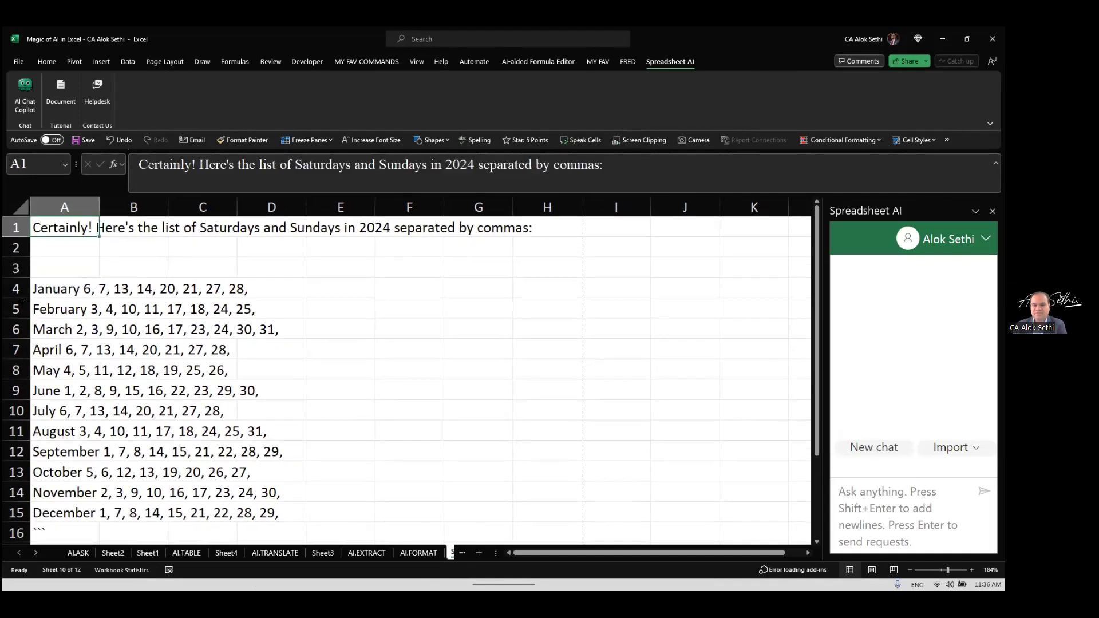
scroll(37, 343, "down", 3)
left_click_drag(16, 348, 15, 458)
key("Delete")
scroll(14, 446, "up", 3)
left_click_drag(10, 230, 9, 260)
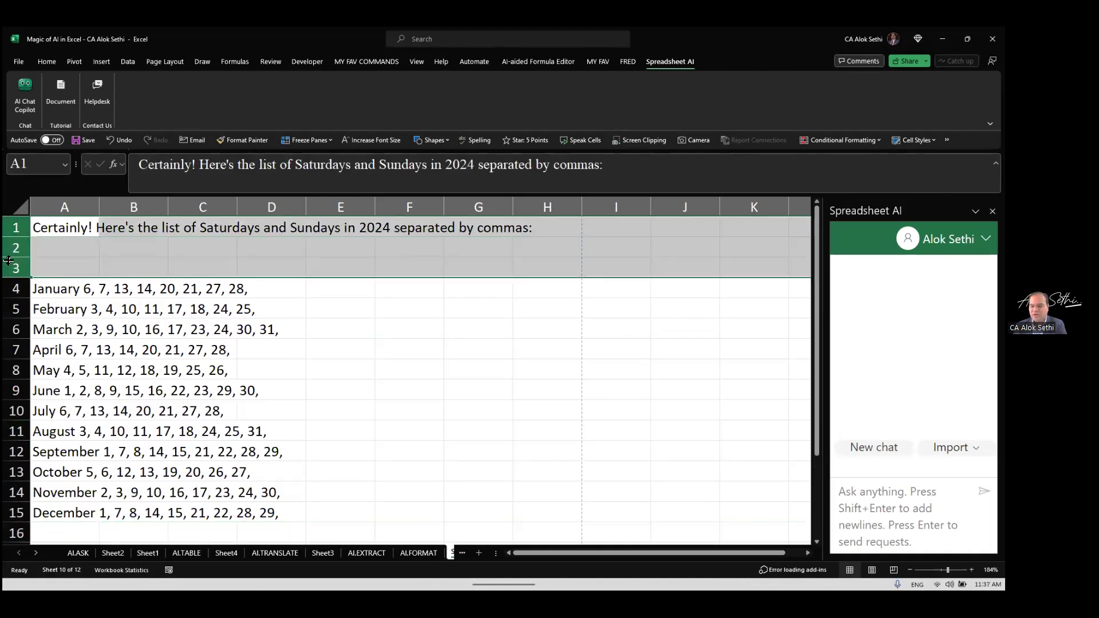
key("Delete")
left_click(105, 261)
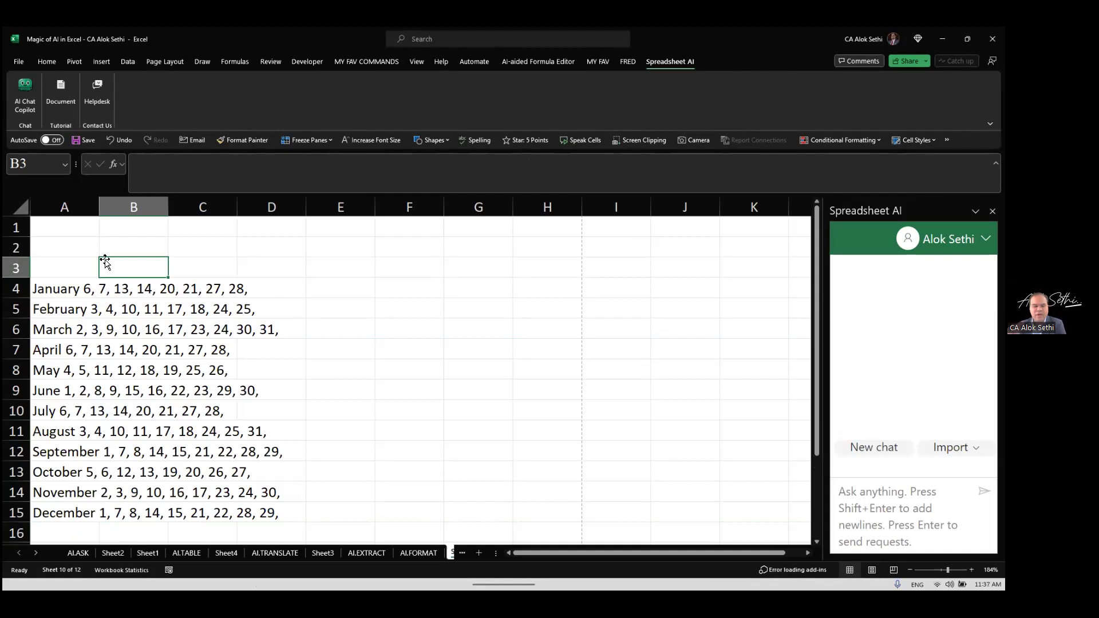
Step: Autofit the width of column A to the monthly date lines
double_click(99, 213)
scroll(99, 210, "down", 3)
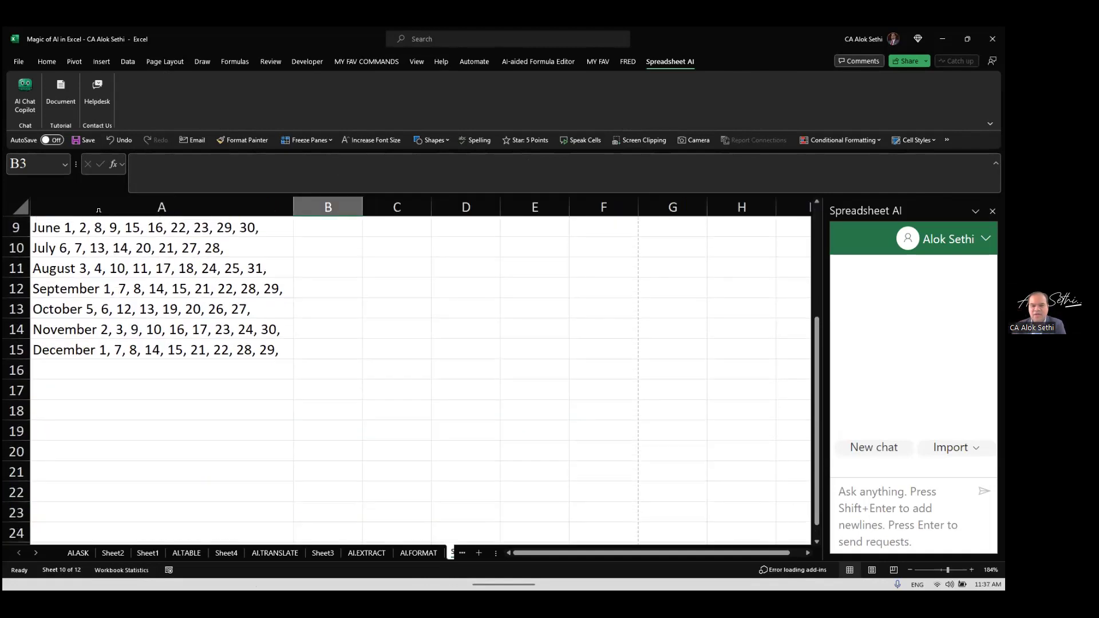
scroll(98, 210, "up", 3)
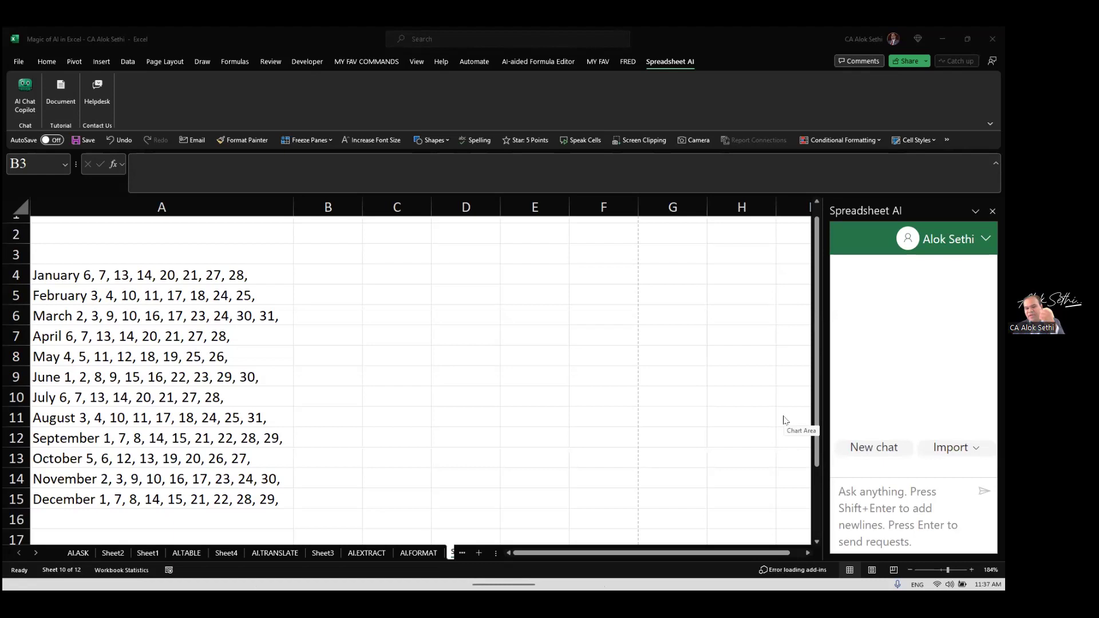
Step: Switch to ChatGPT in Chrome and copy the prompt "Give me the list of Saturdays and Sundays in 2024 separated by commas"
left_click(392, 270)
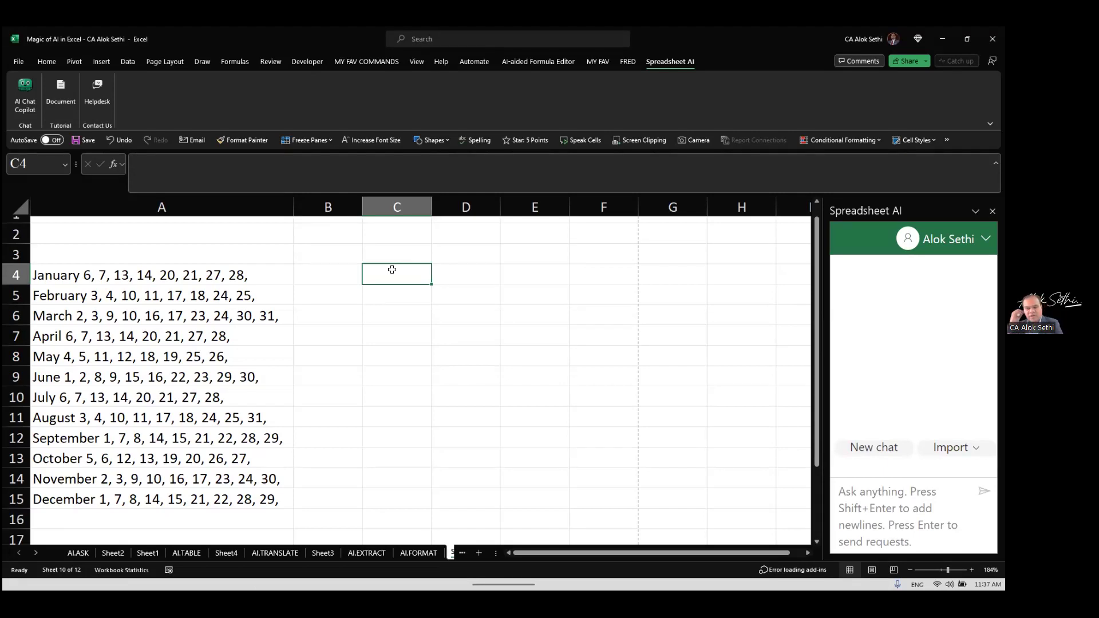
left_click(888, 500)
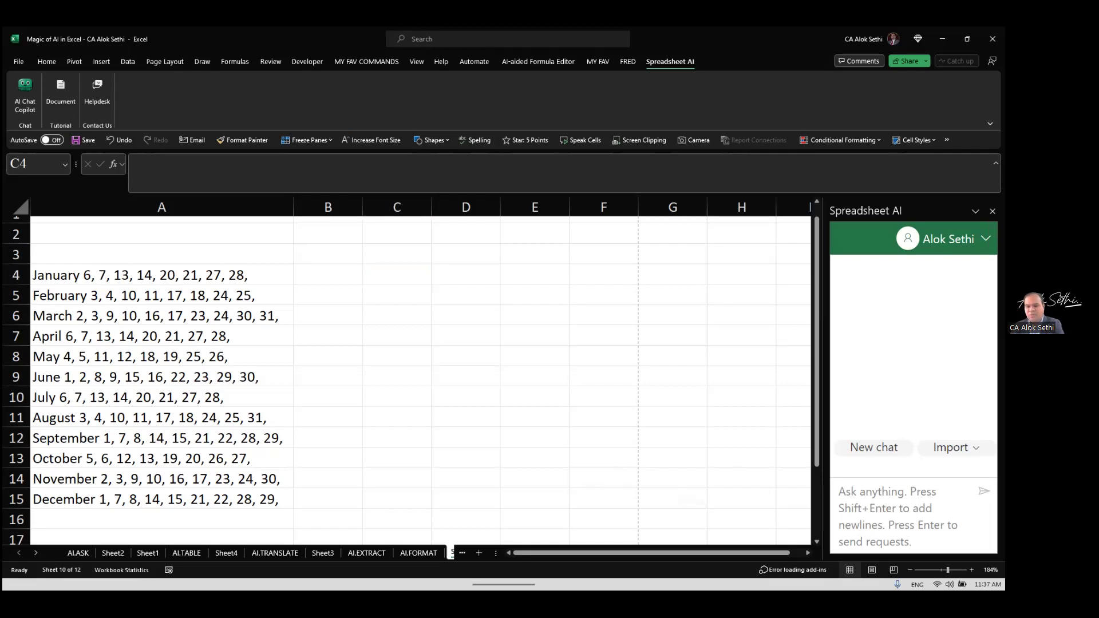
mouse_move(534, 581)
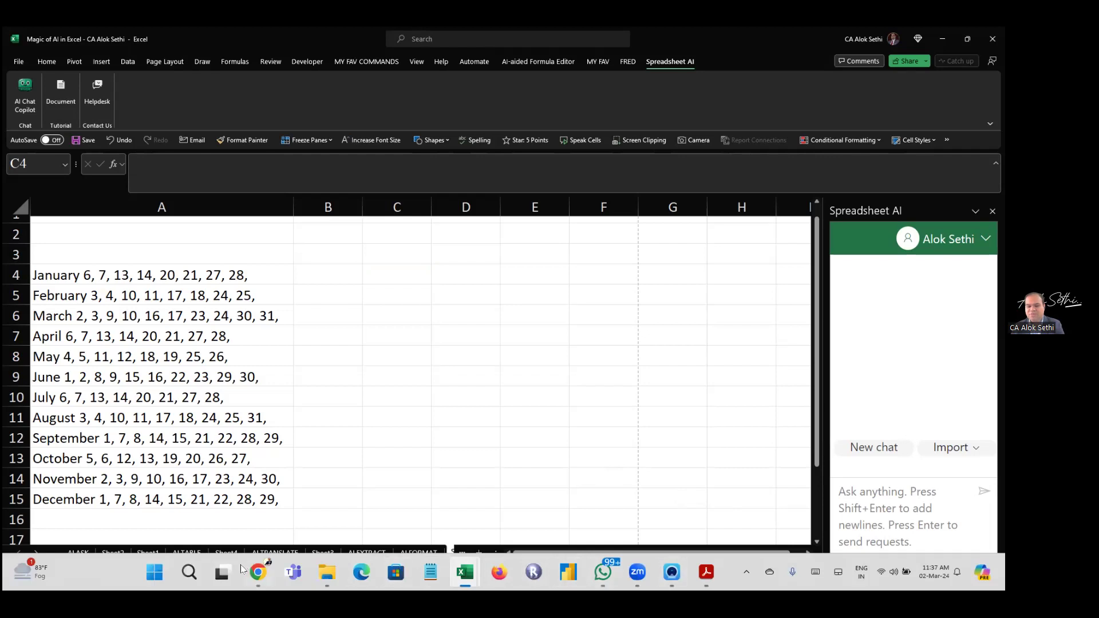
left_click(258, 572)
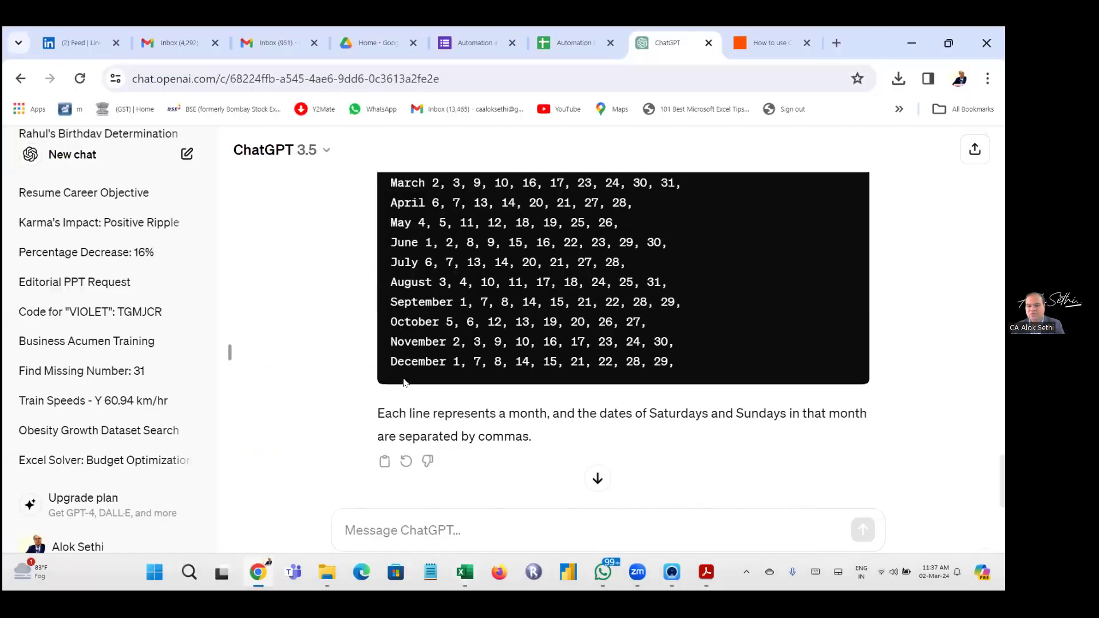
scroll(403, 383, "up", 5)
left_click_drag(377, 432, 832, 446)
key("ctrl+c")
key("alt+Tab")
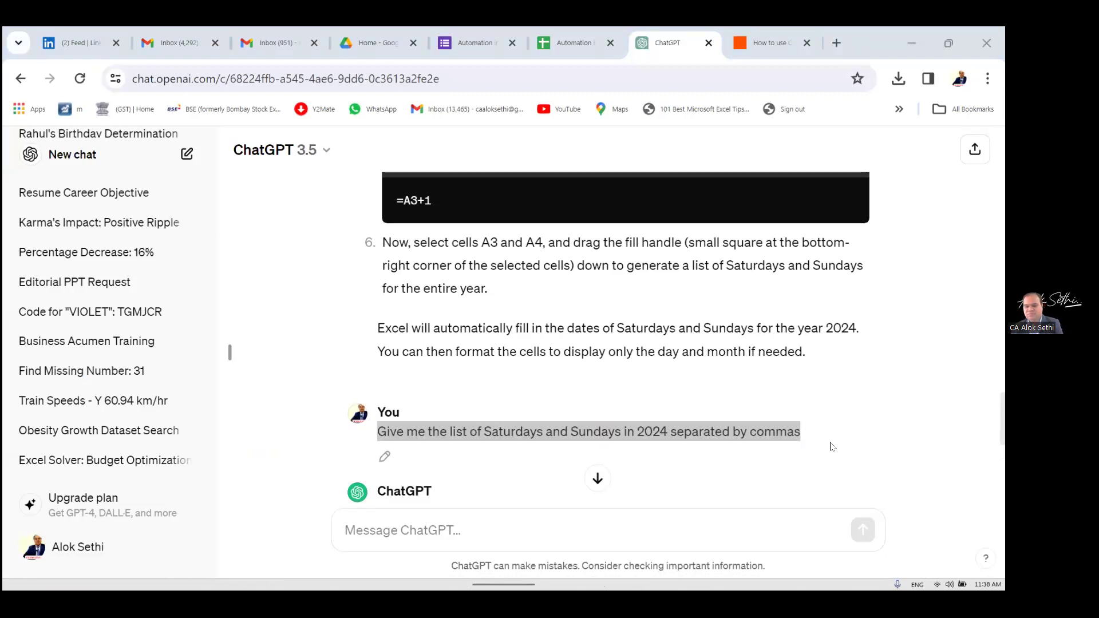
key("alt+Tab")
Step: Return to the Magic of AI in Excel workbook and submit the copied prompt in the Spreadsheet AI chat
mouse_move(629, 587)
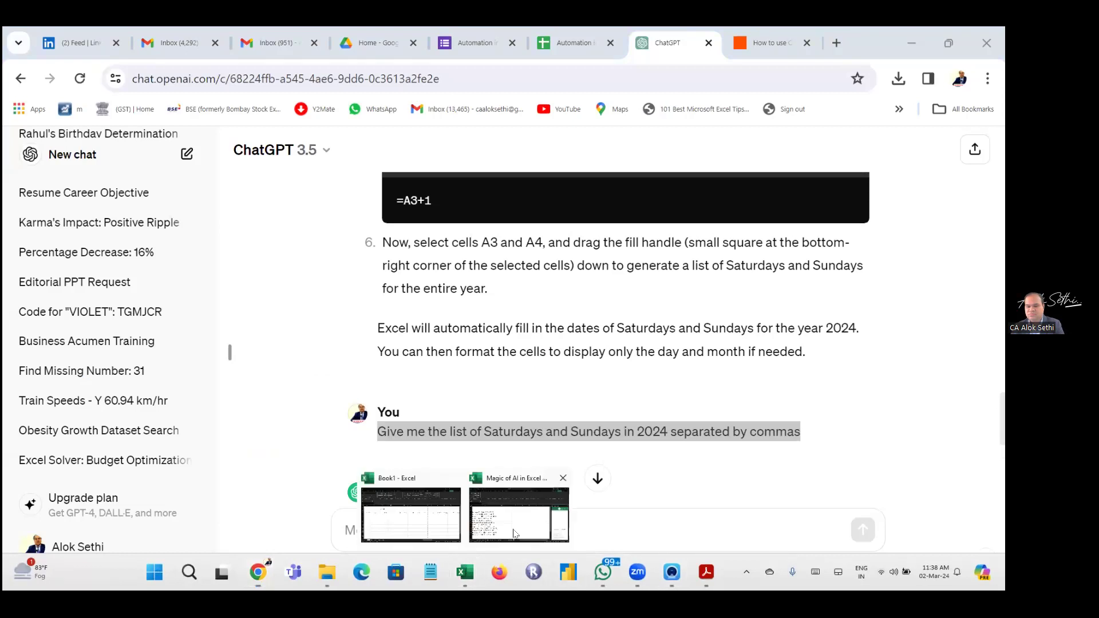
left_click(516, 532)
left_click(877, 500)
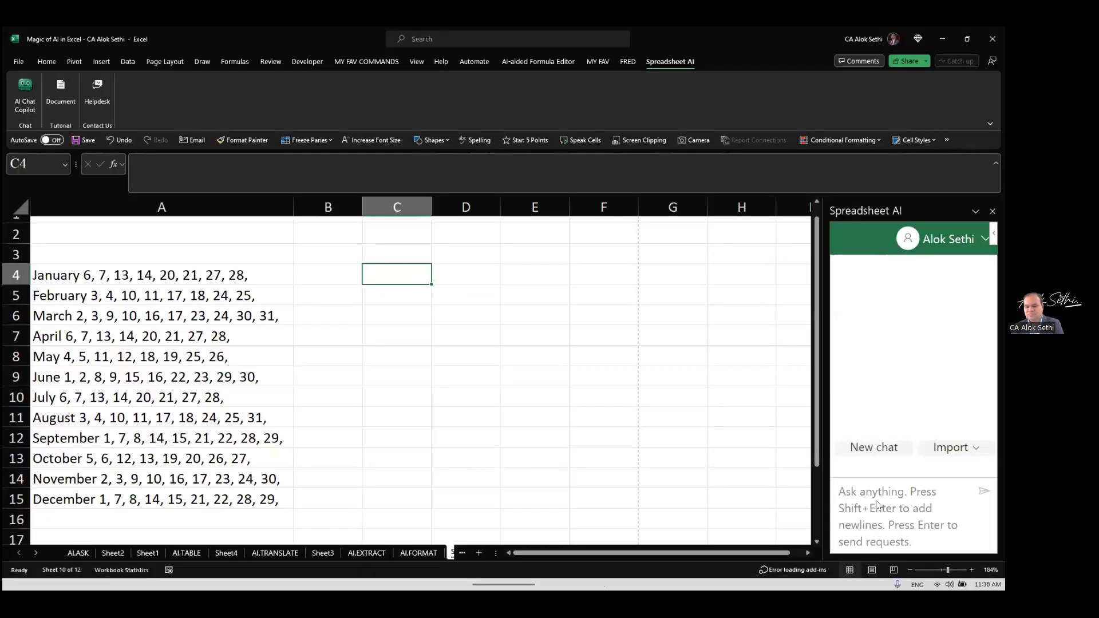
key("ctrl+v")
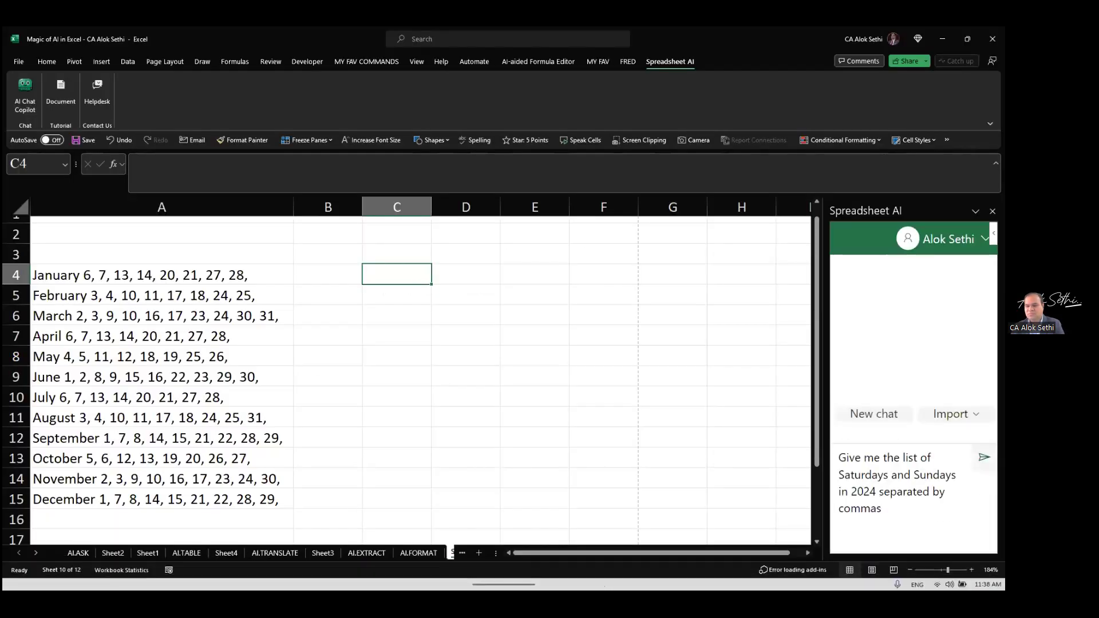
key("Return")
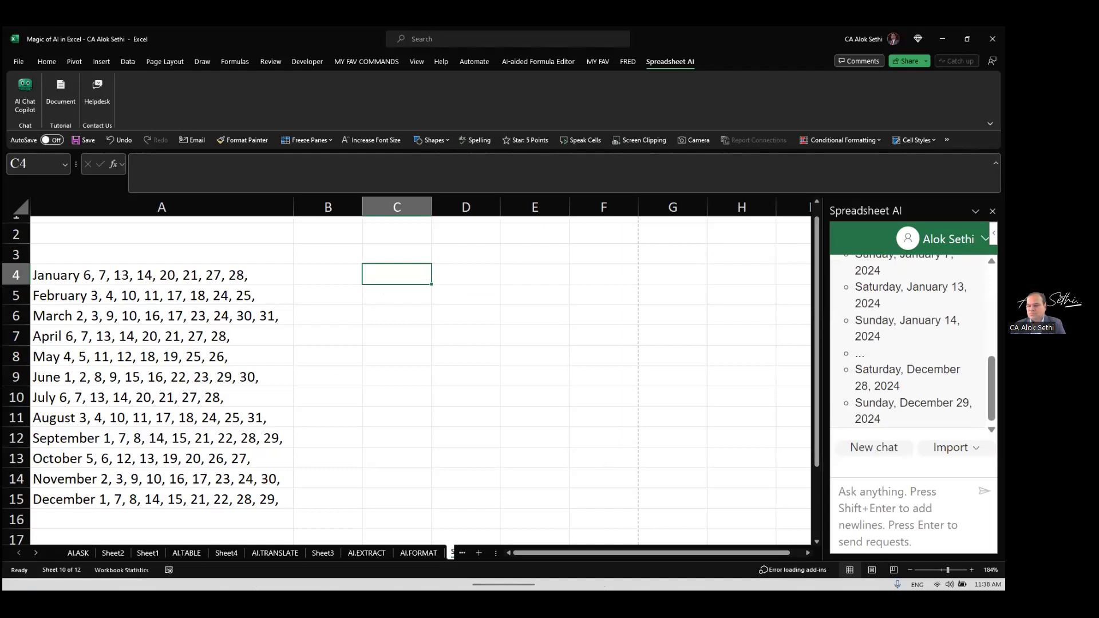
Step: Copy the listed dates from Chat Copilot's reply, paste them from cell C4 and widen column C
scroll(913, 344, "up", 5)
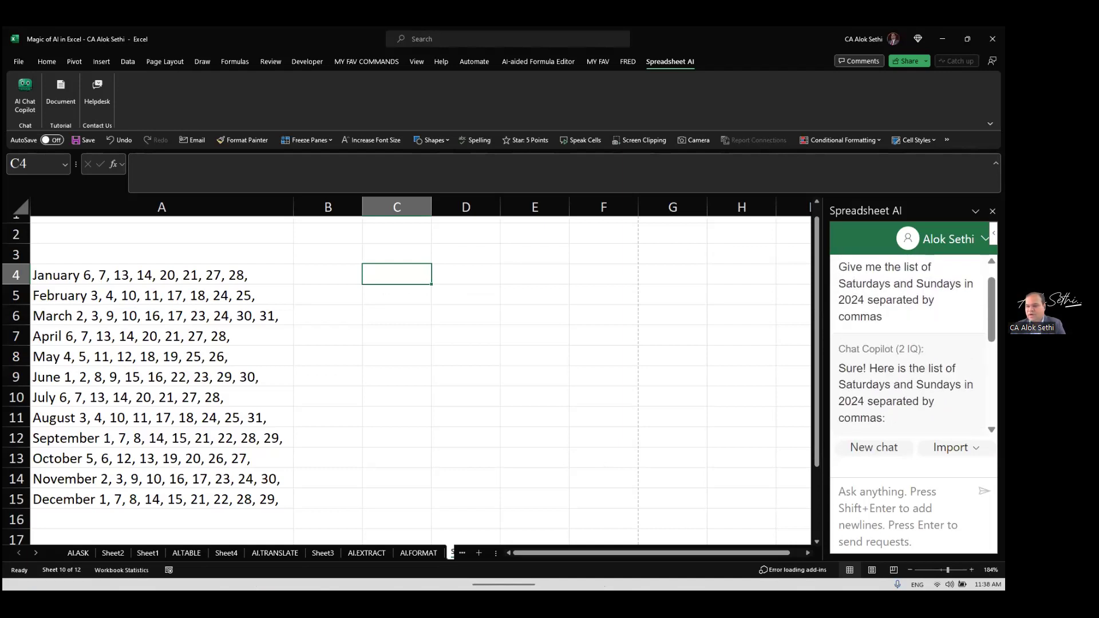
scroll(913, 344, "down", 5)
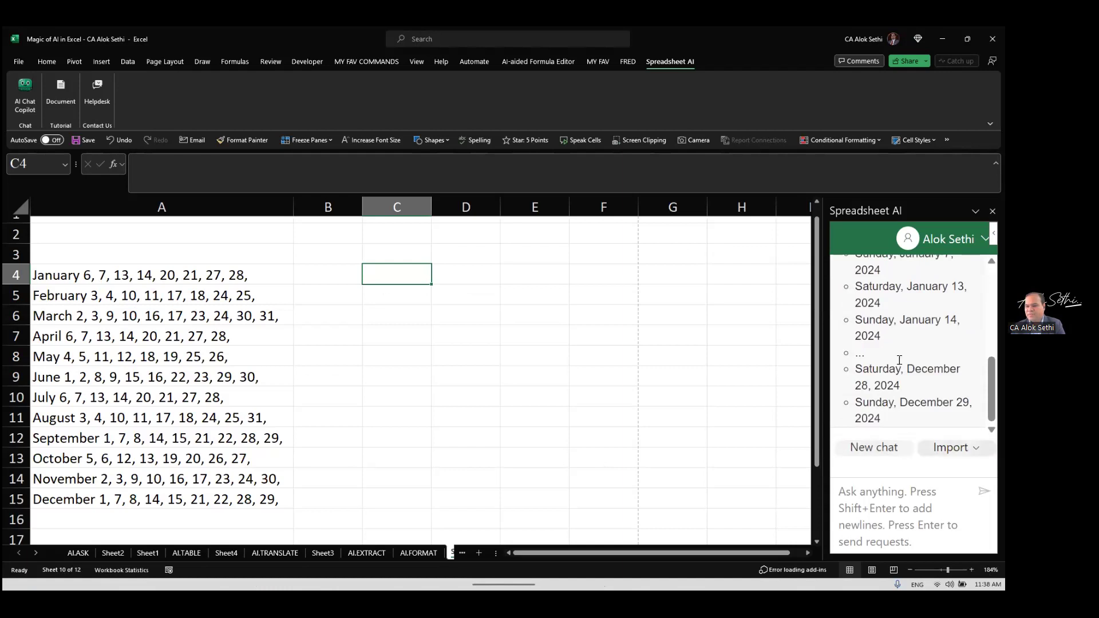
scroll(900, 359, "up", 8)
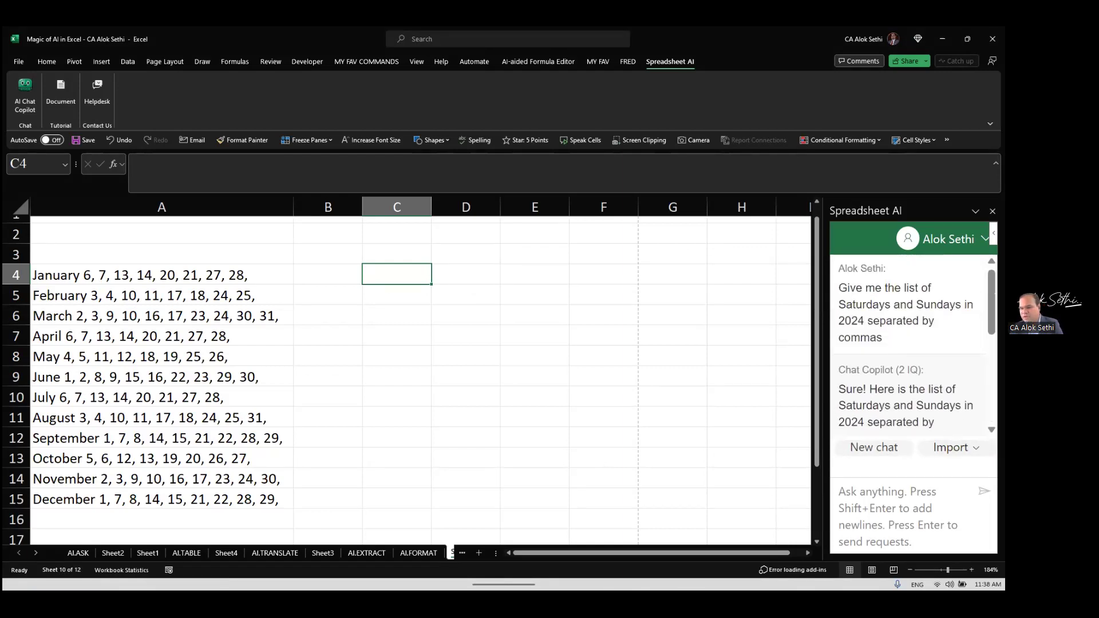
scroll(914, 344, "down", 2)
scroll(914, 343, "down", 5)
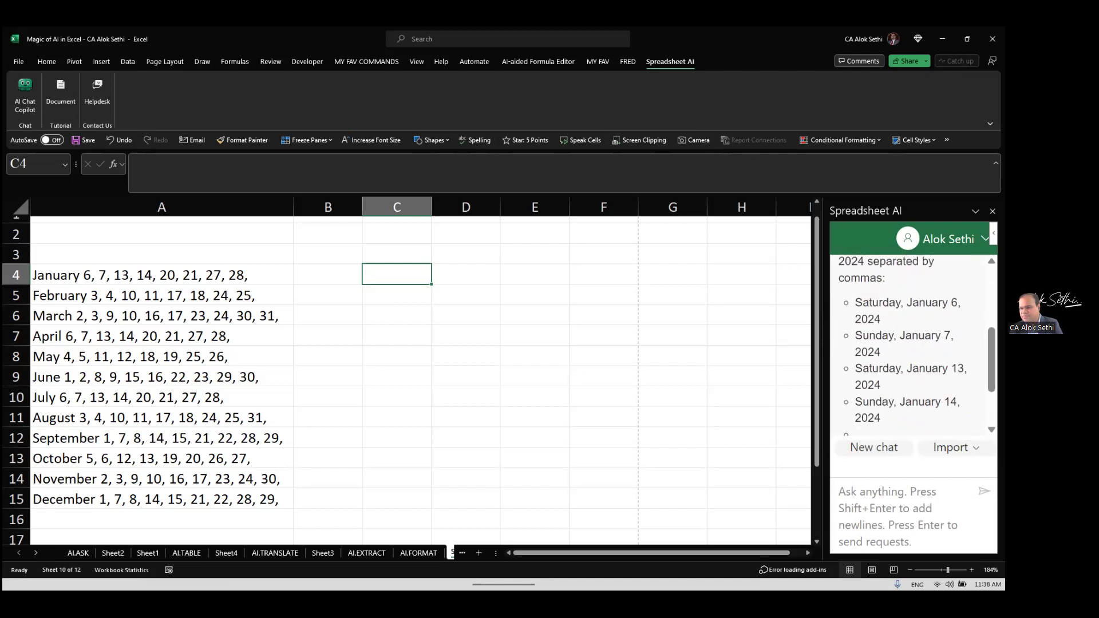
left_click_drag(881, 419, 839, 401)
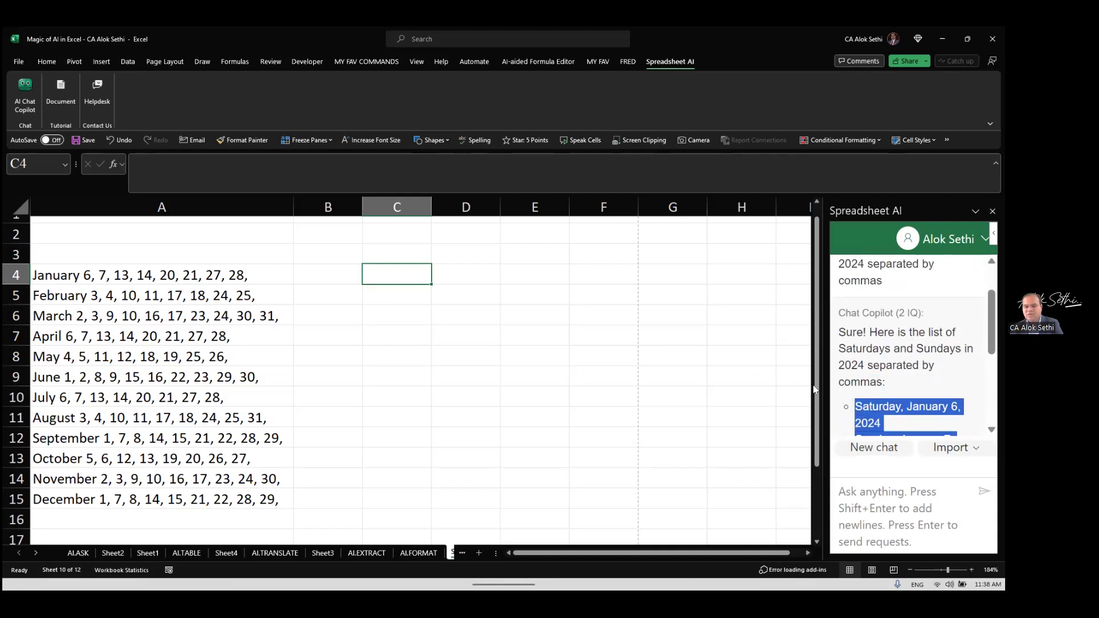
left_click(411, 272)
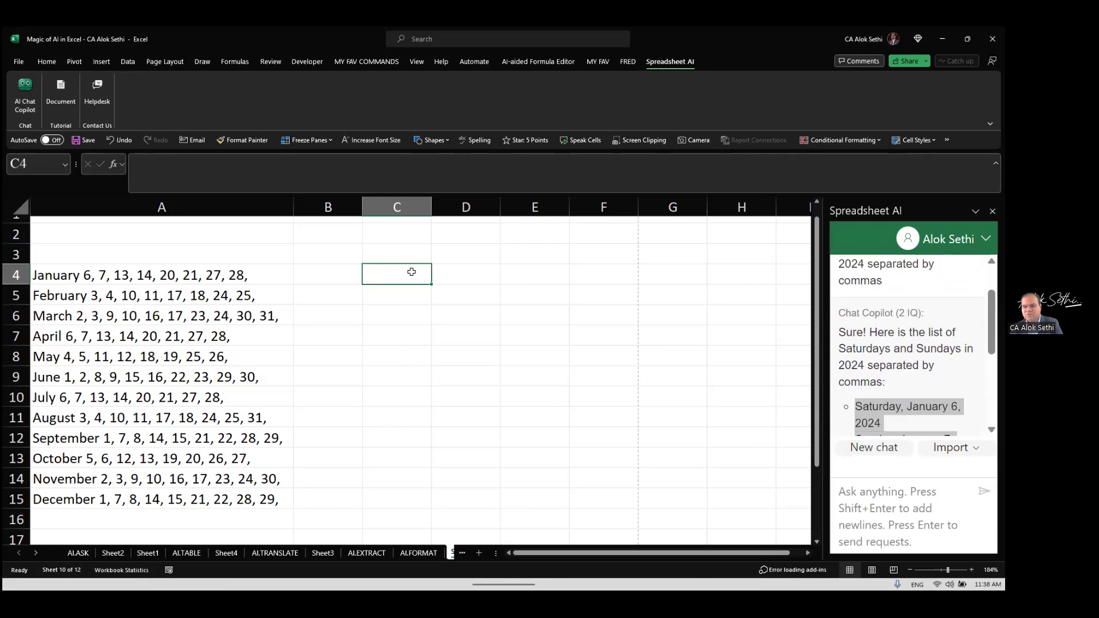
key("ctrl+v")
left_click_drag(505, 209, 523, 208)
Step: Compare the dates pasted in column C with the chat reply, including the ellipsis entry in C8
scroll(486, 329, "down", 3)
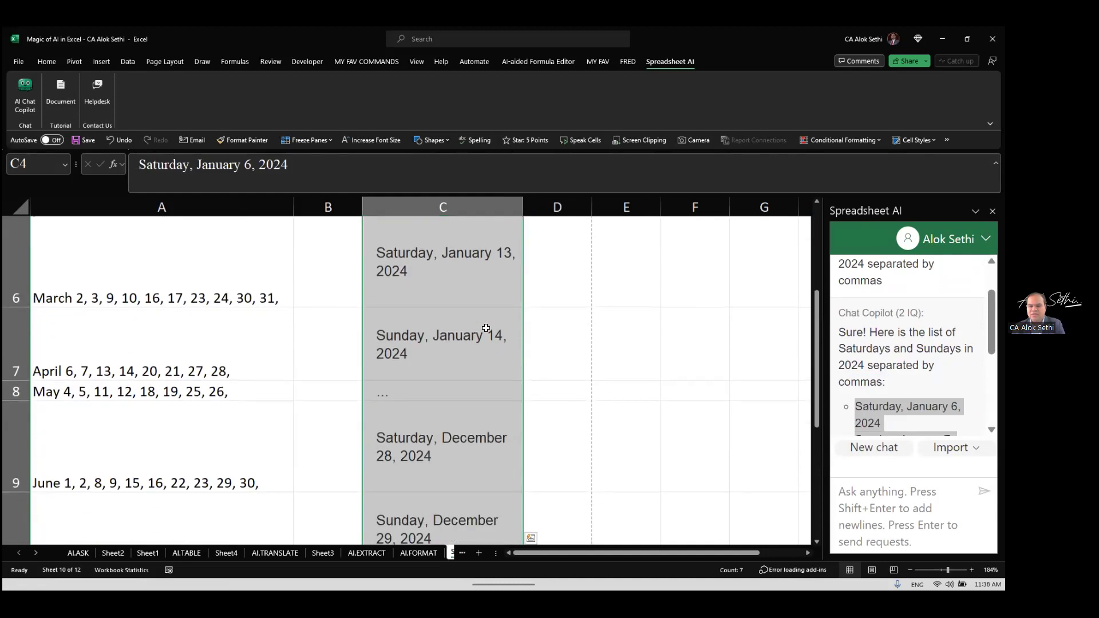
scroll(486, 329, "down", 2)
left_click(397, 258)
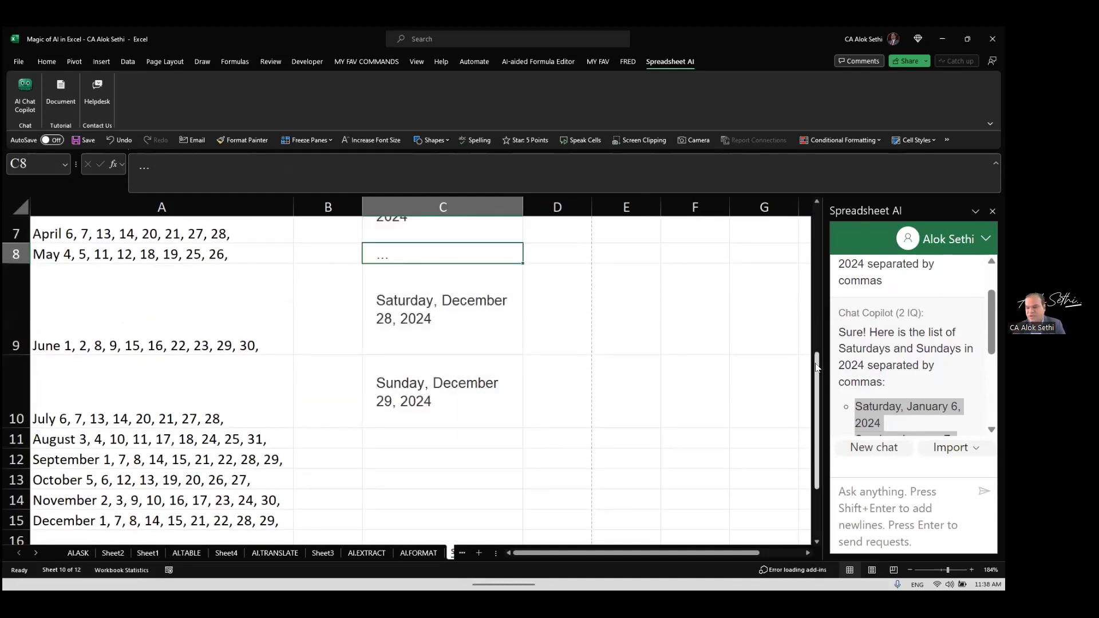
scroll(886, 378, "down", 3)
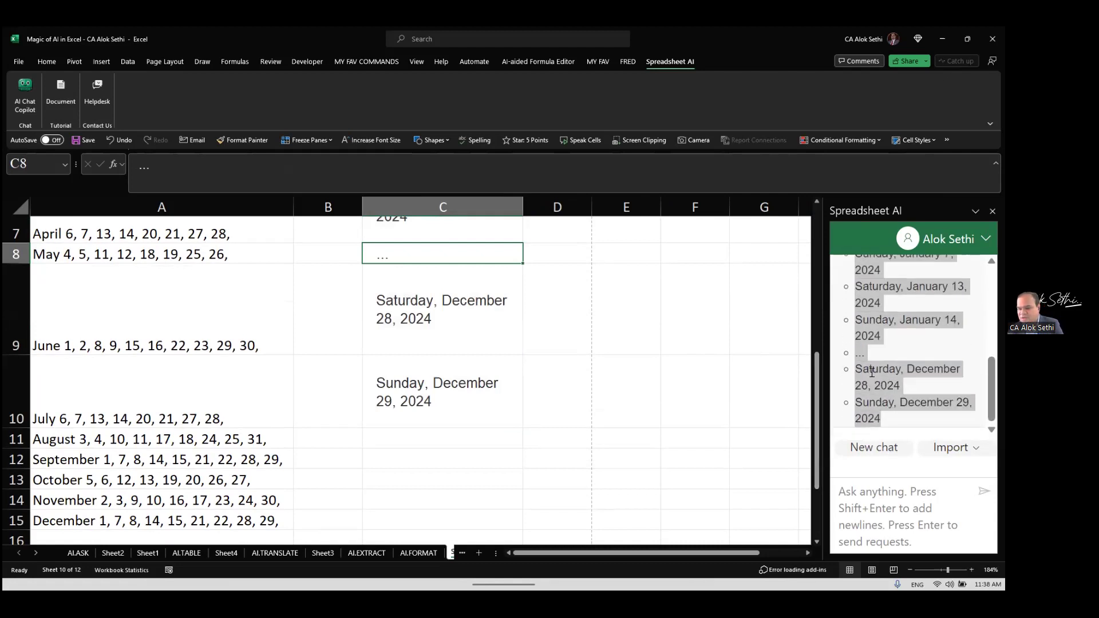
left_click(857, 356)
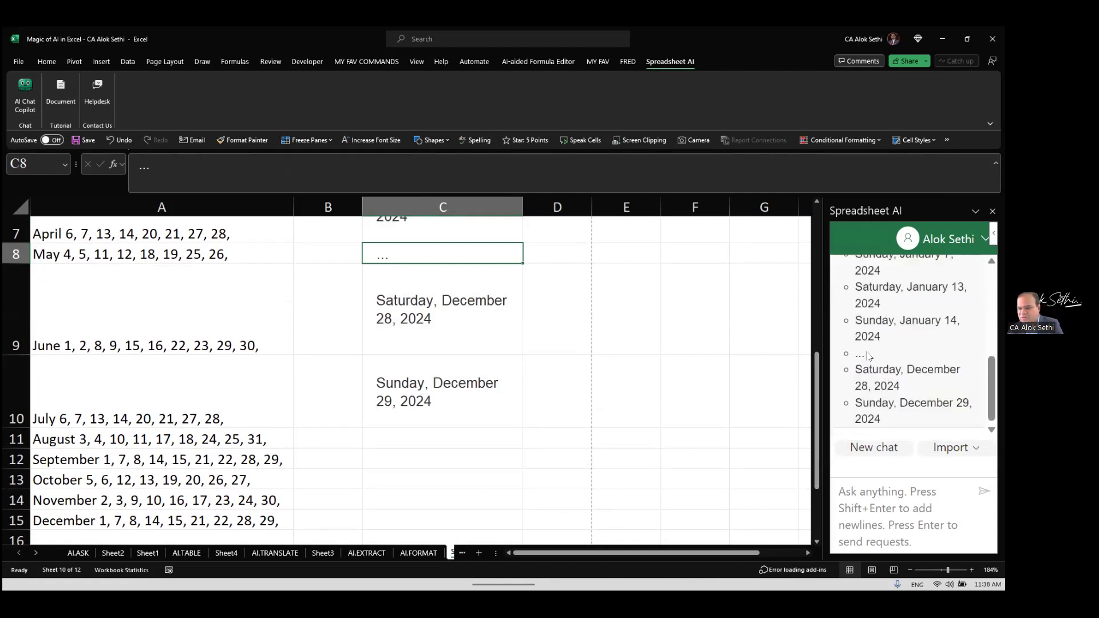
scroll(869, 358, "up", 3)
scroll(869, 369, "down", 3)
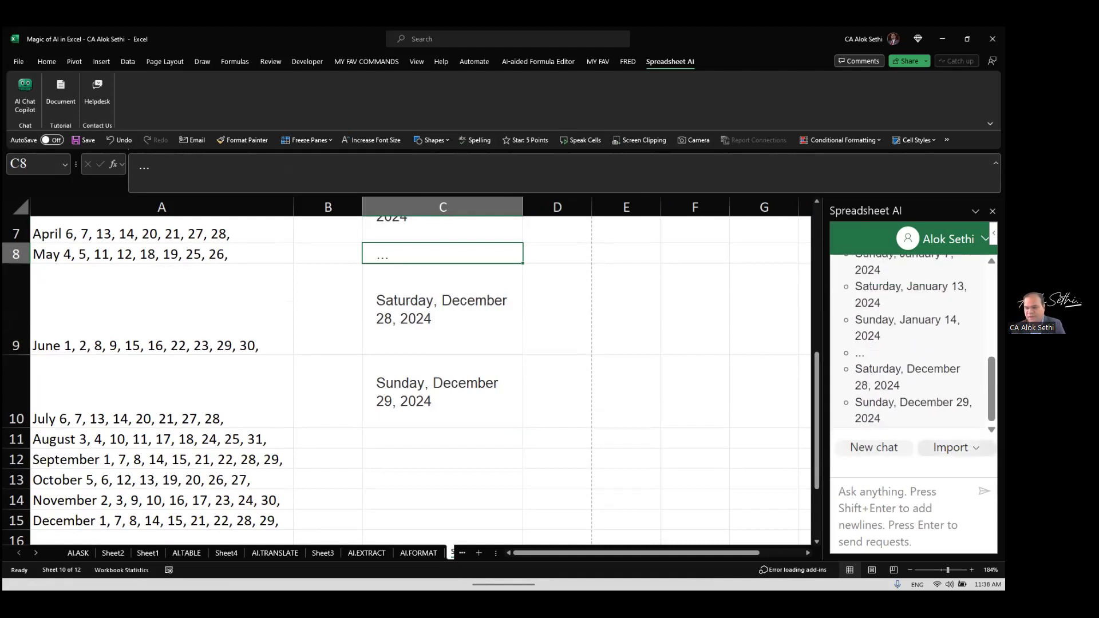
Step: Import the values of the selected cell C8 into the chat and close the Spreadsheet AI pane
left_click(953, 447)
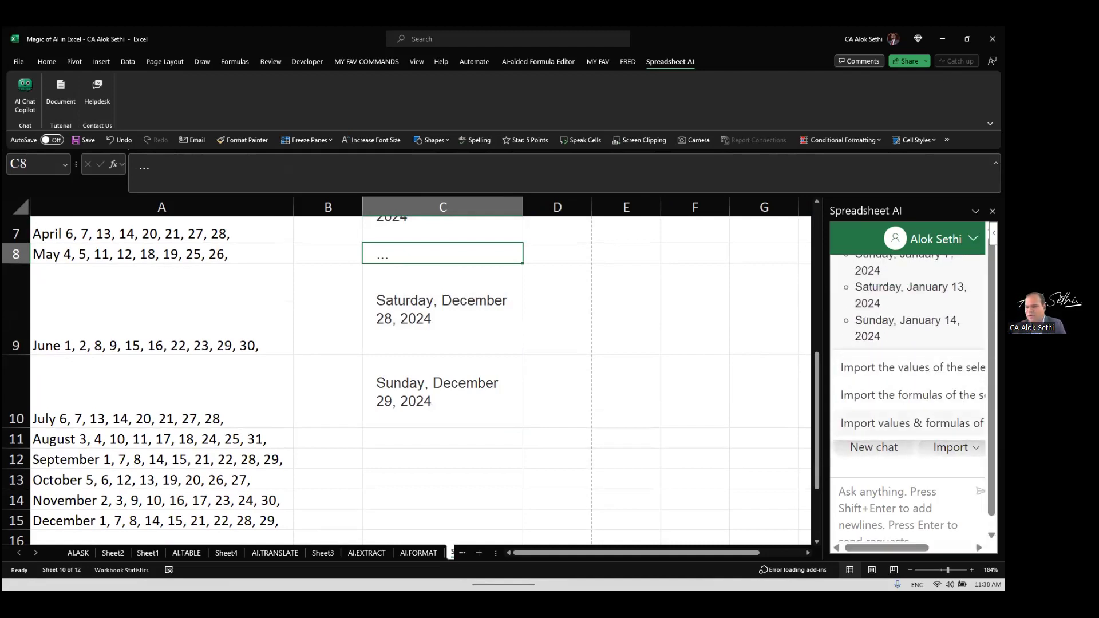
left_click(913, 366)
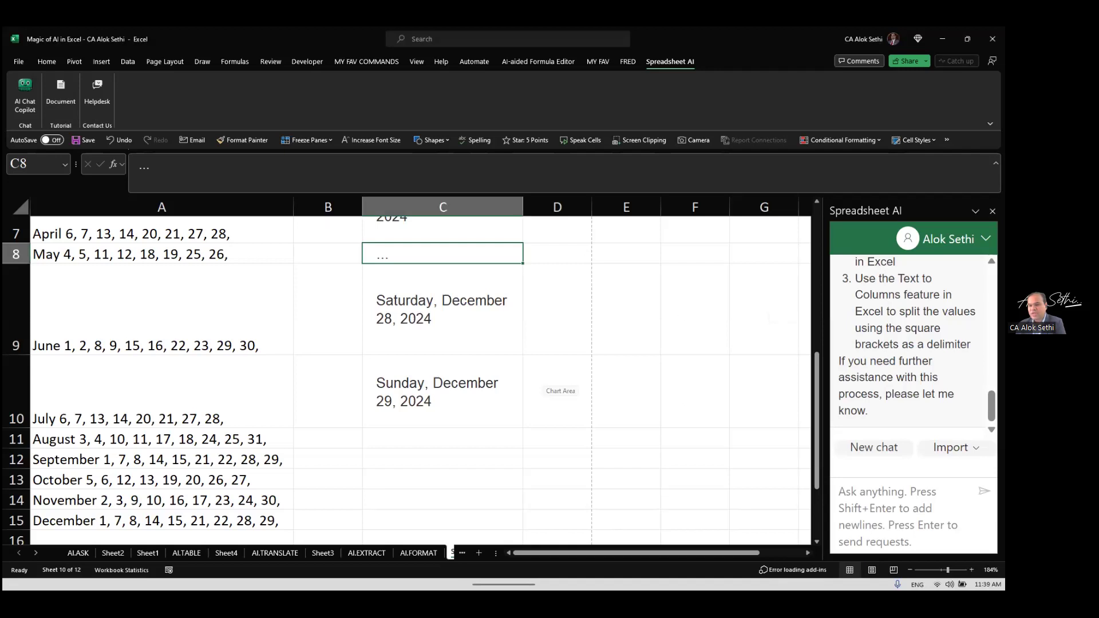
left_click(993, 211)
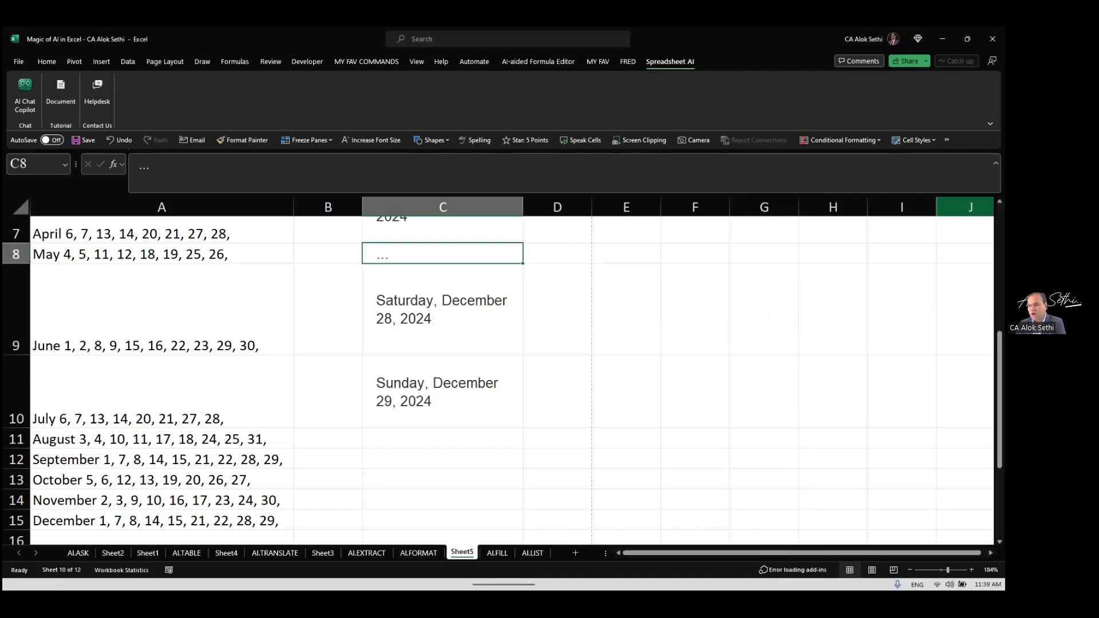
scroll(731, 403, "up", 2)
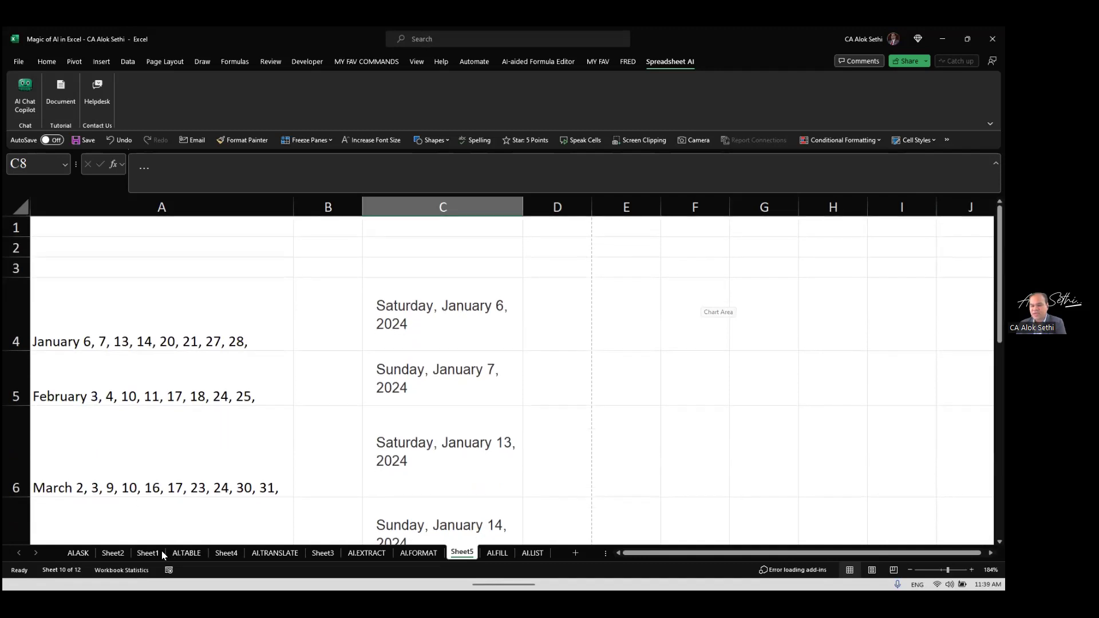
left_click(644, 251)
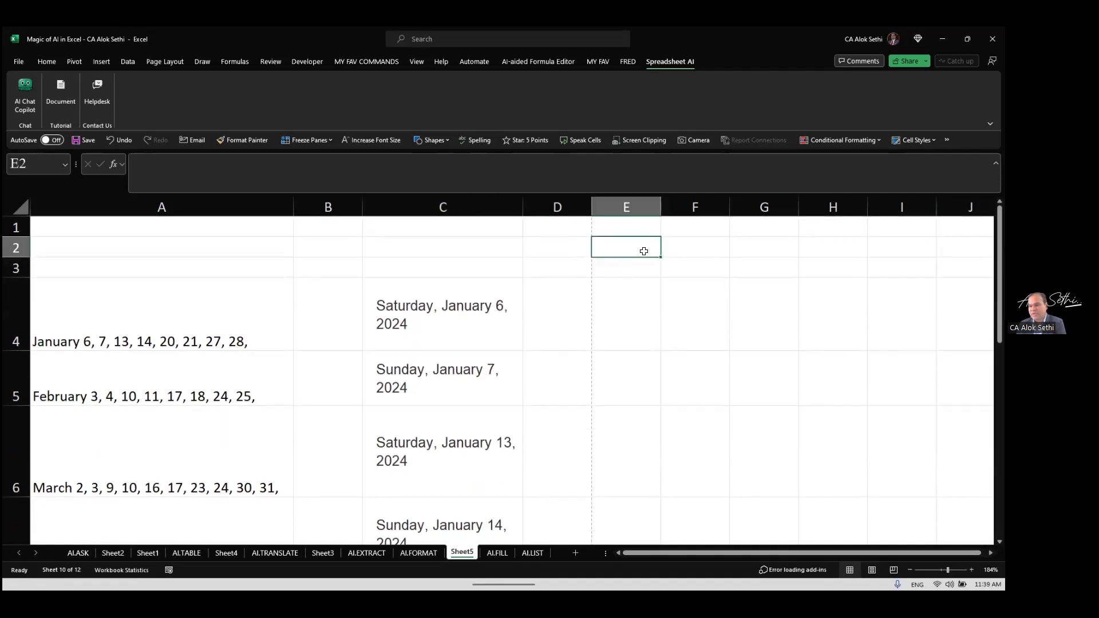
scroll(644, 251, "up", 2)
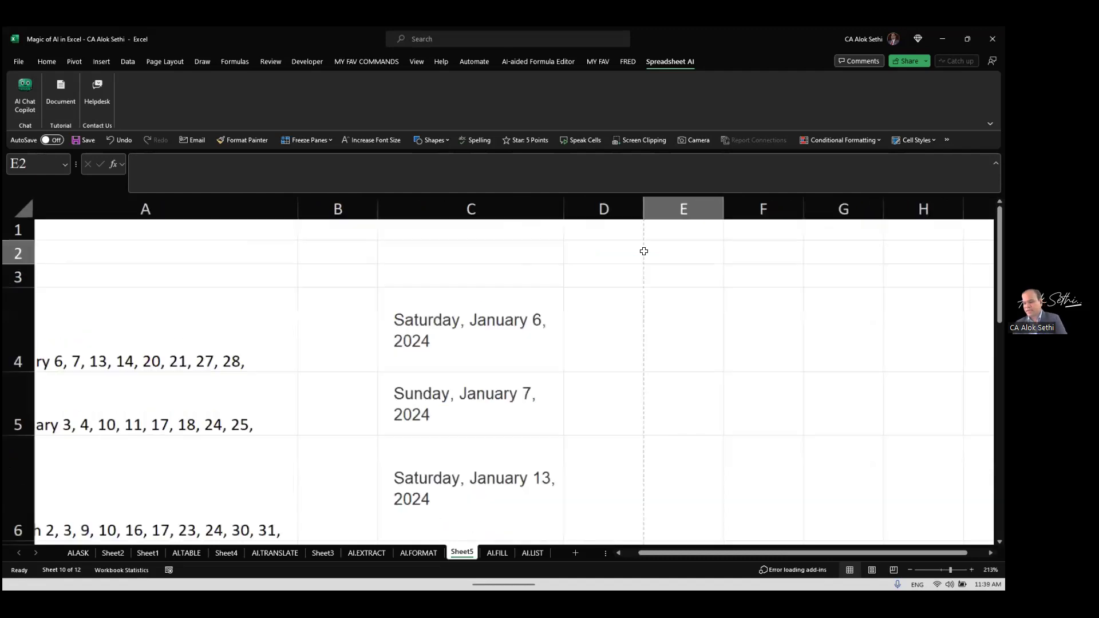
type("=ai.")
key("BackSpace")
key("BackSpace")
key("BackSpace")
type("ai")
key("BackSpace")
key("BackSpace")
key("BackSpace")
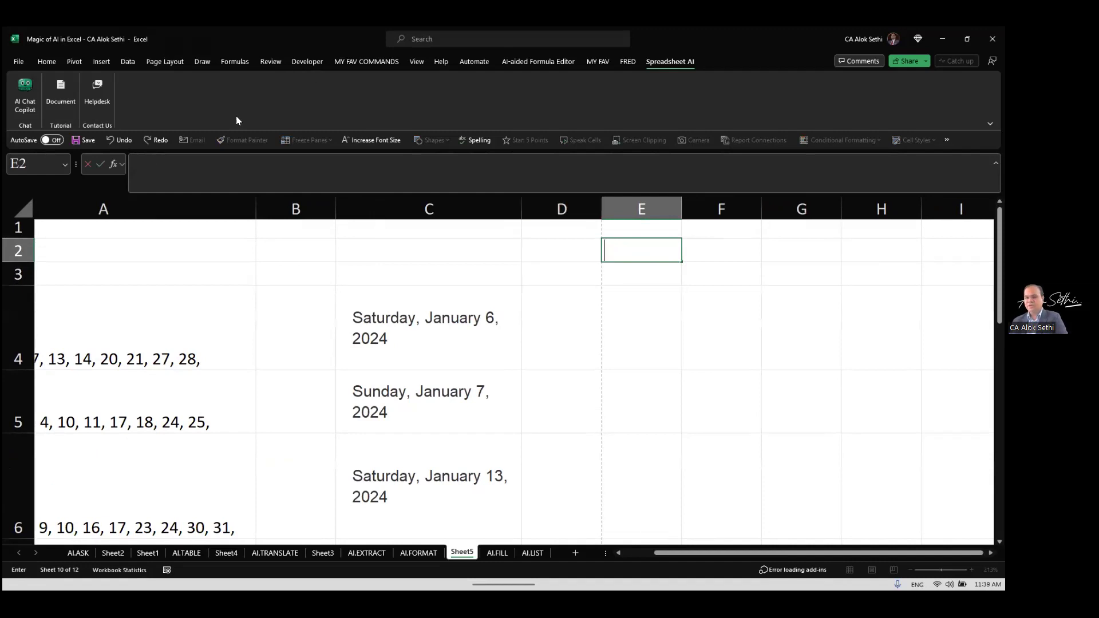
left_click(209, 291)
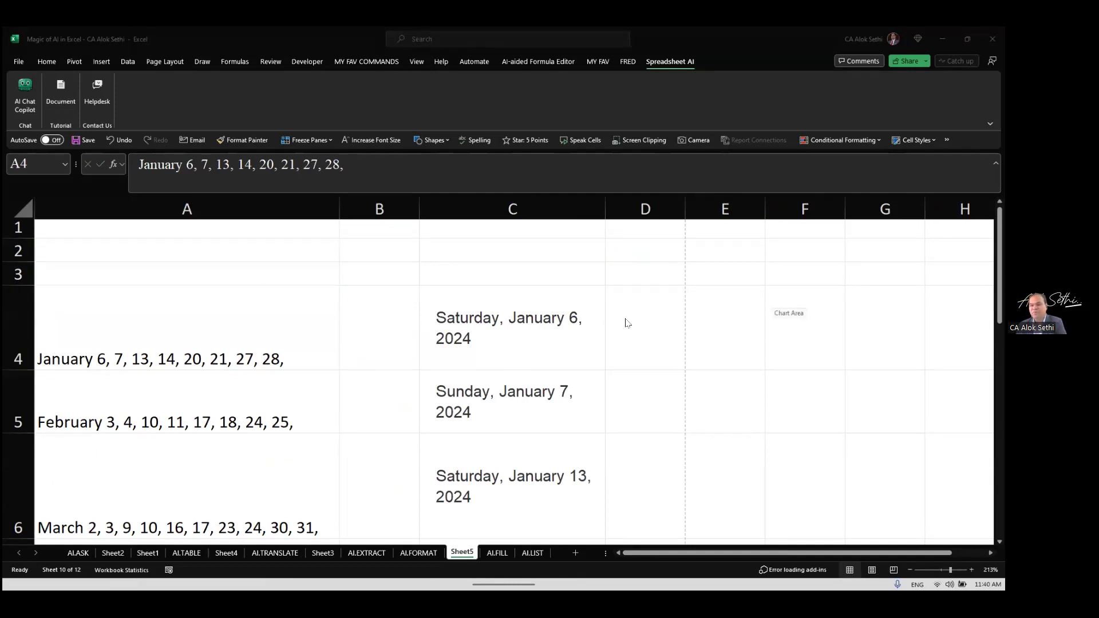
Step: Search the commands for "add i", view the list of available Excel add-ins and close the dialog
left_click(331, 334)
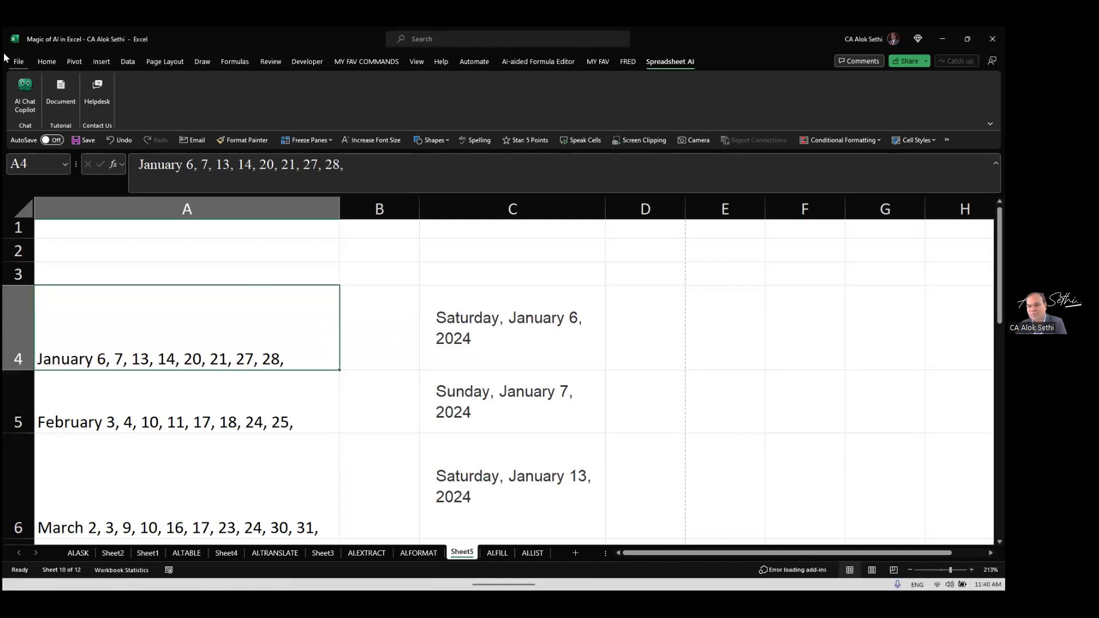
left_click(47, 62)
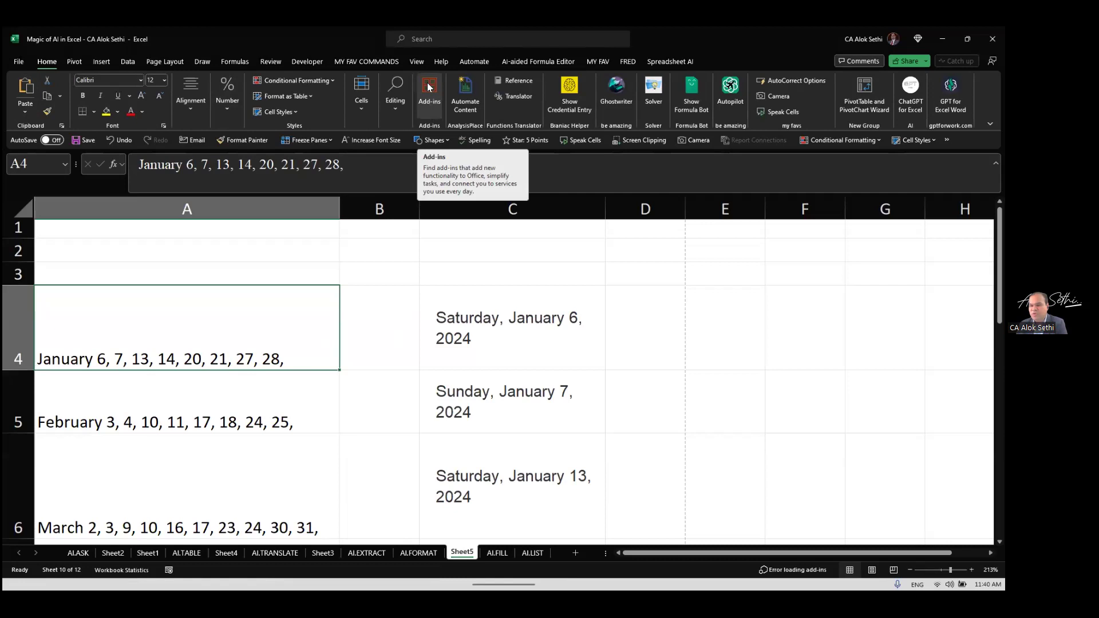
left_click(438, 39)
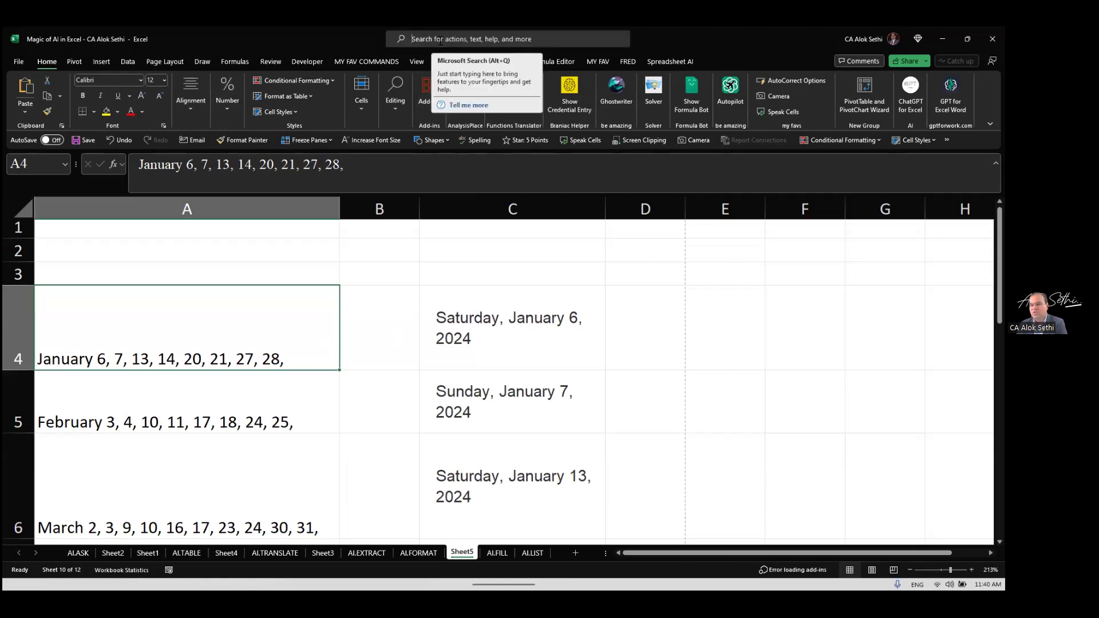
type("add ")
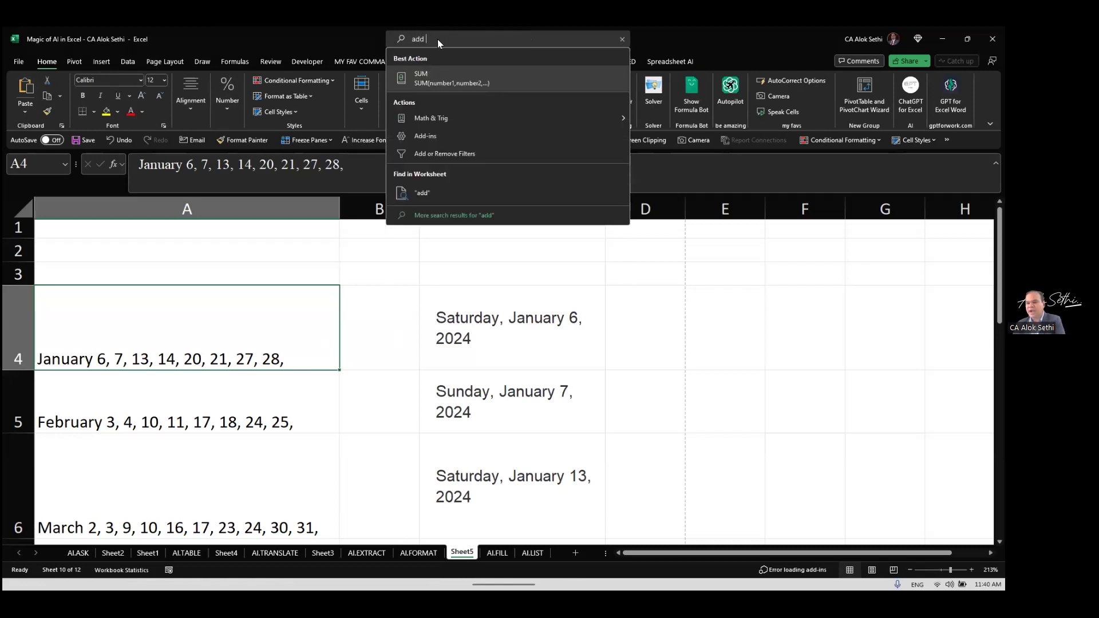
type("i")
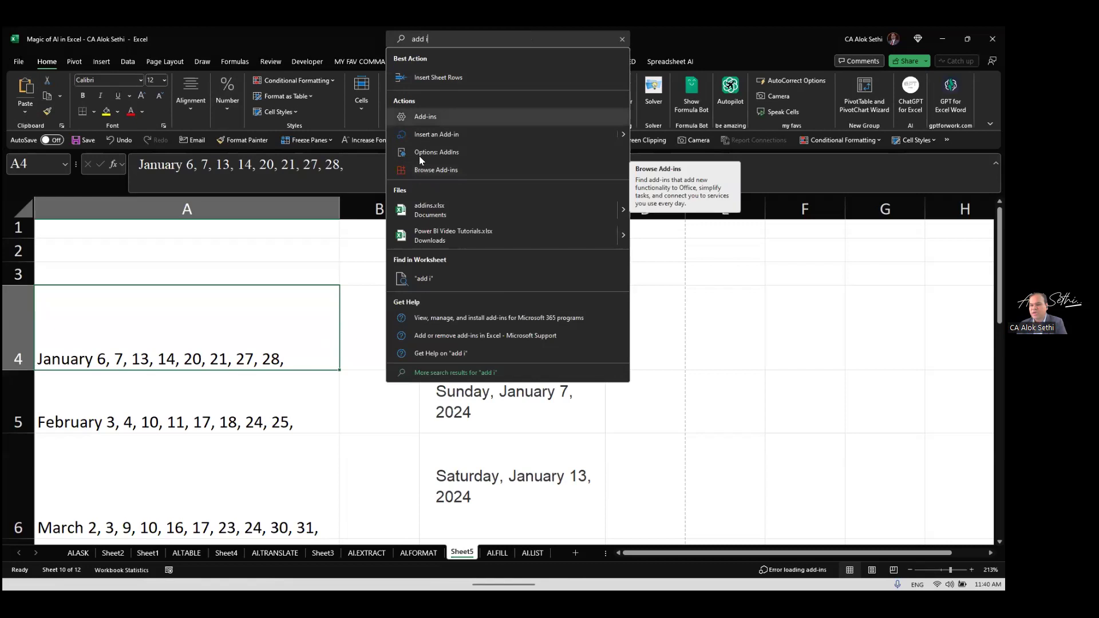
left_click(417, 117)
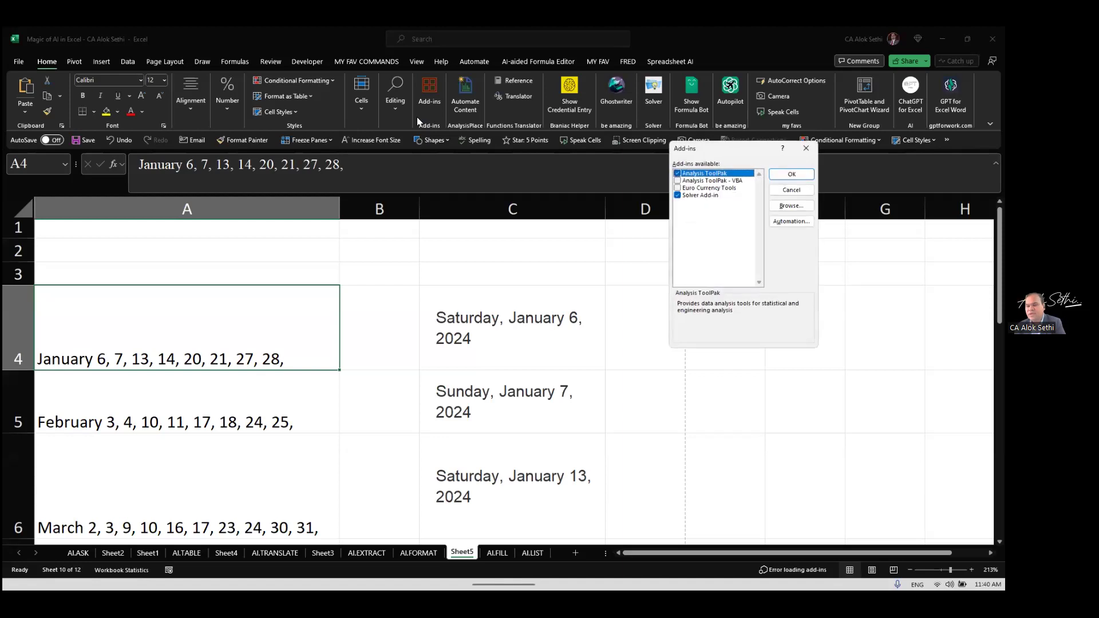
left_click(806, 152)
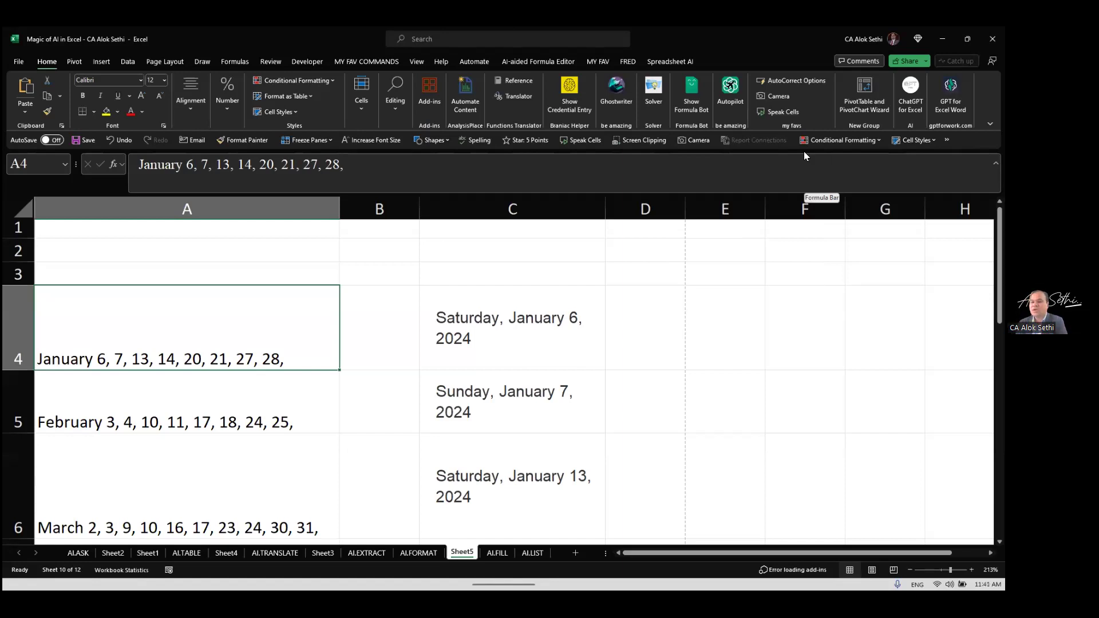
Step: Try to browse the Office Add-ins store for more add-ins, and close its window
left_click(428, 93)
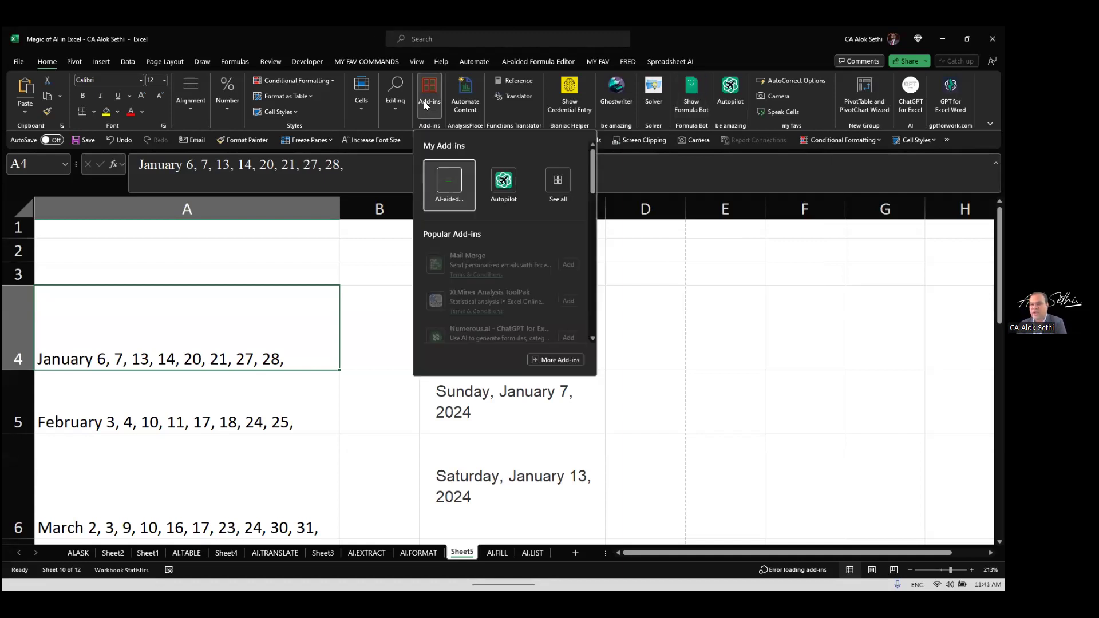
left_click(543, 361)
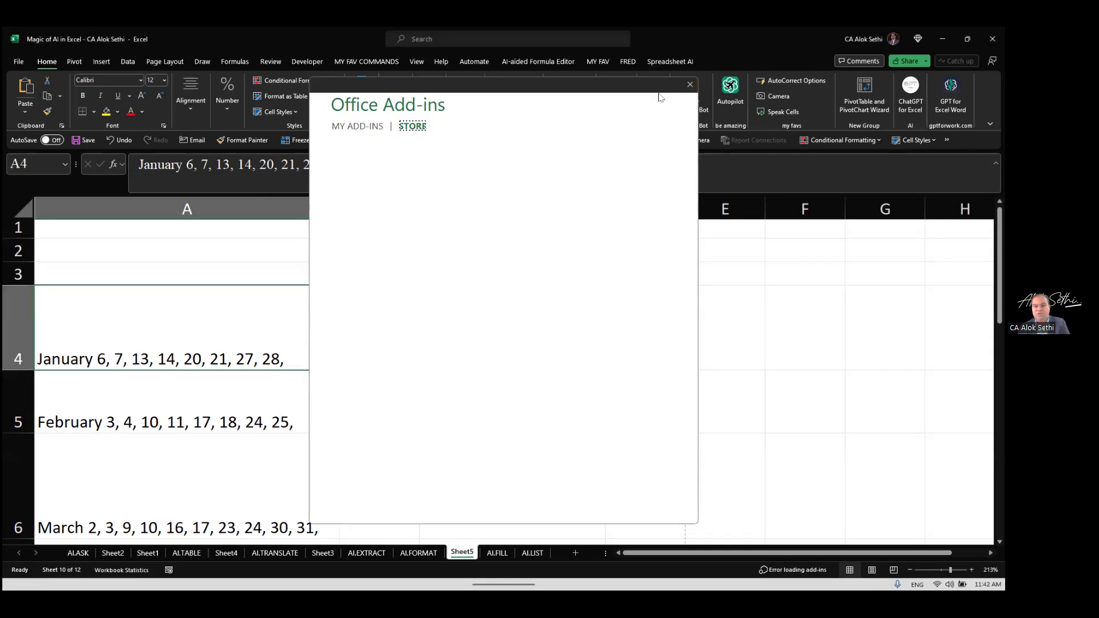
left_click(690, 84)
Step: Add Numerous.ai - ChatGPT for Excel from the popular add-ins to the workbook
left_click(426, 91)
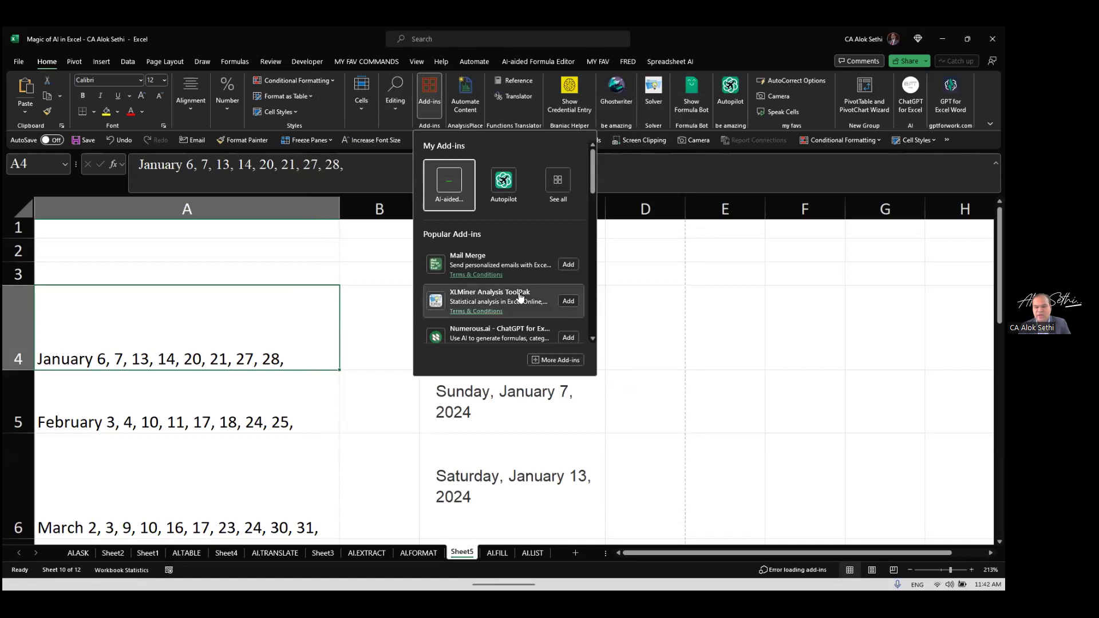
scroll(520, 297, "down", 1)
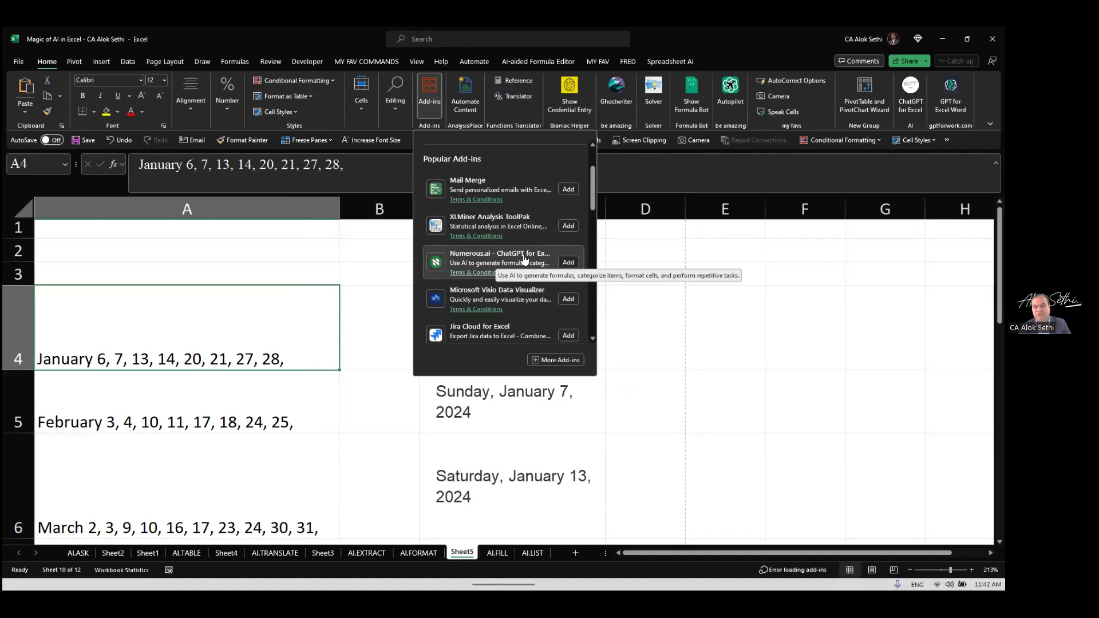
left_click(570, 261)
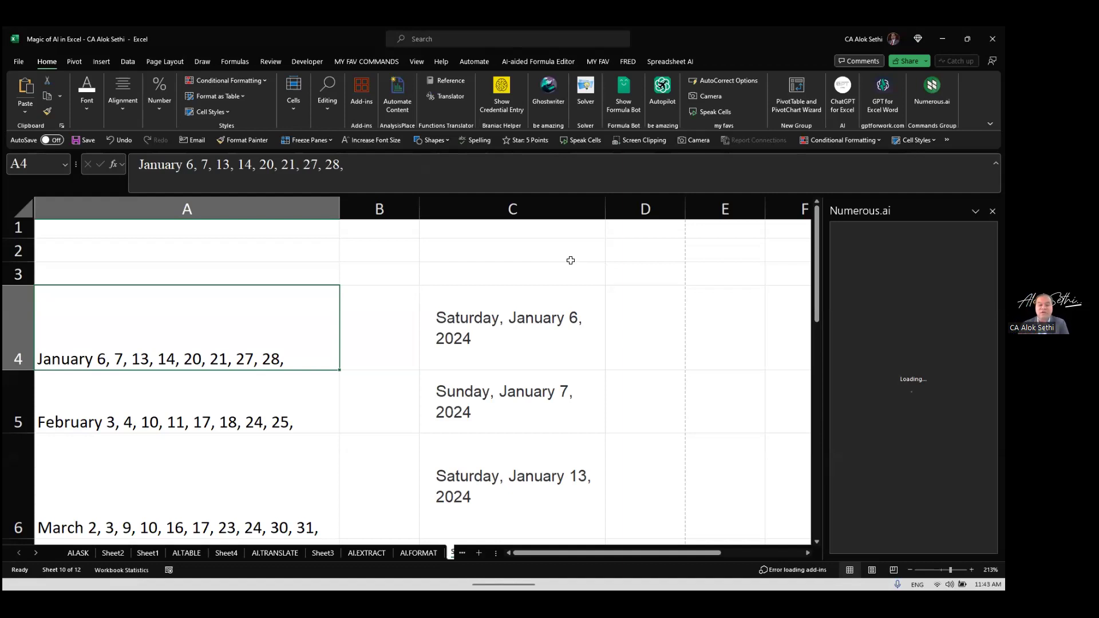
left_click(505, 534)
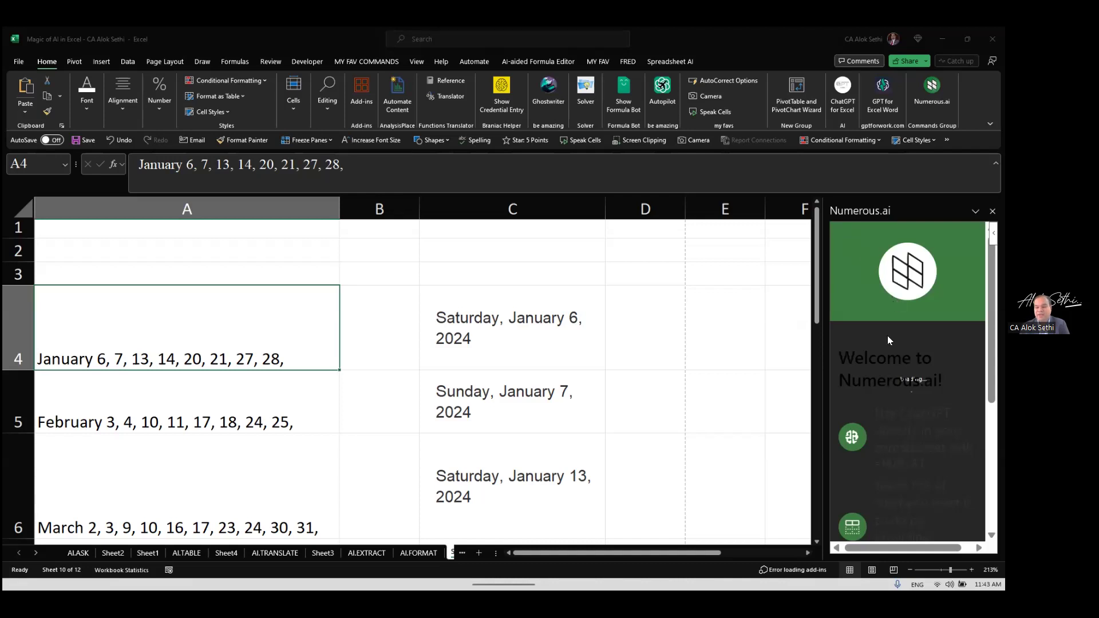
Step: Start the Google sign-in for Numerous.ai and choose the existing Google account
scroll(887, 335, "down", 5)
scroll(889, 339, "up", 5)
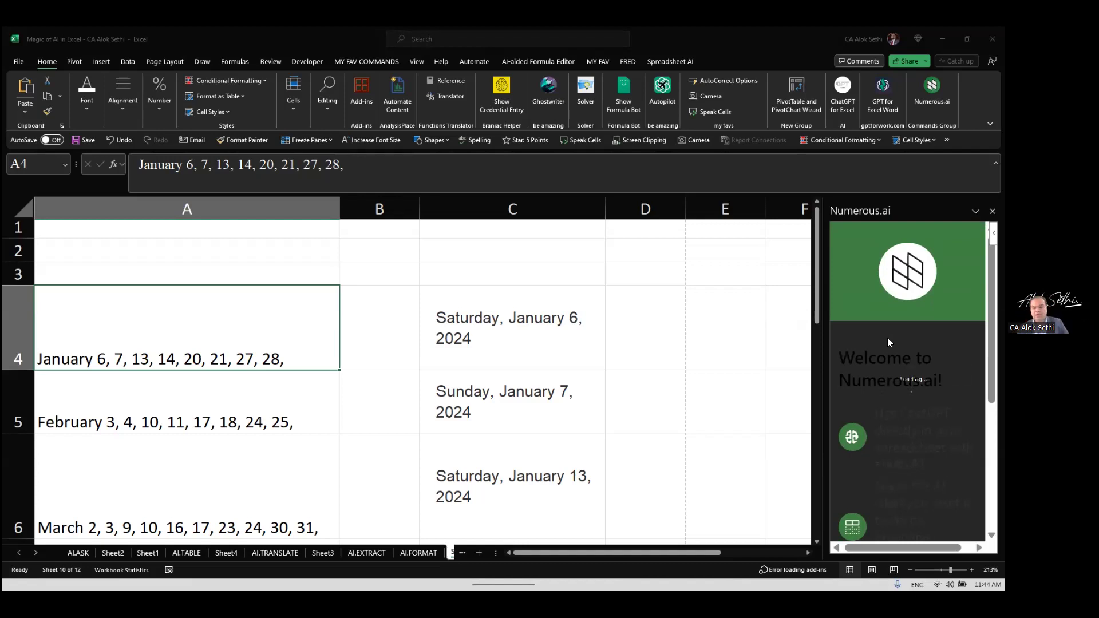
scroll(847, 413, "down", 5)
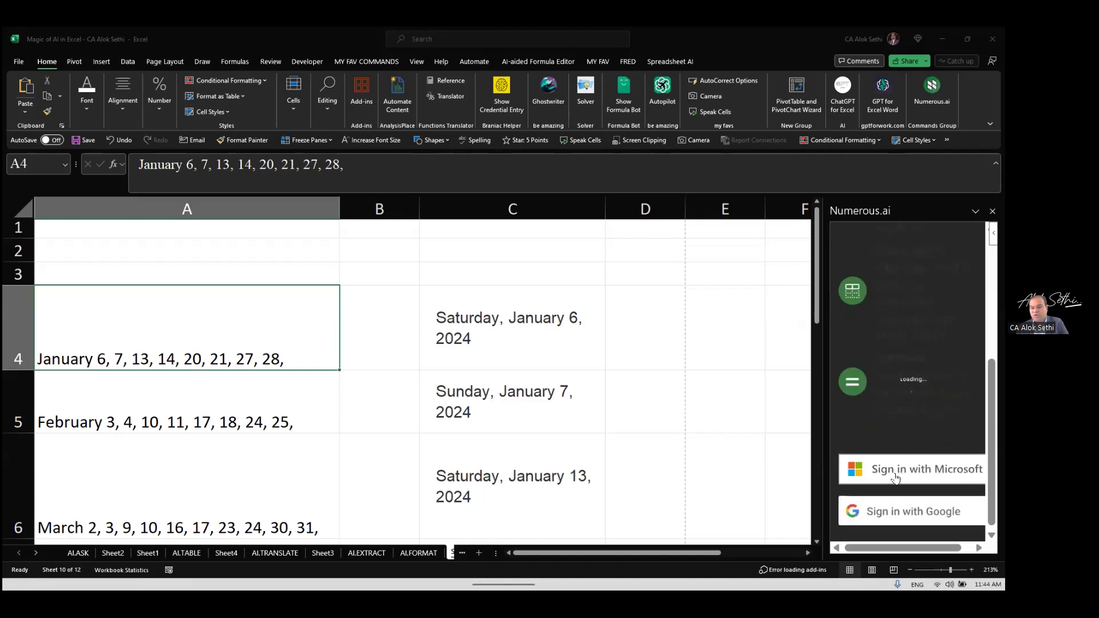
left_click(897, 513)
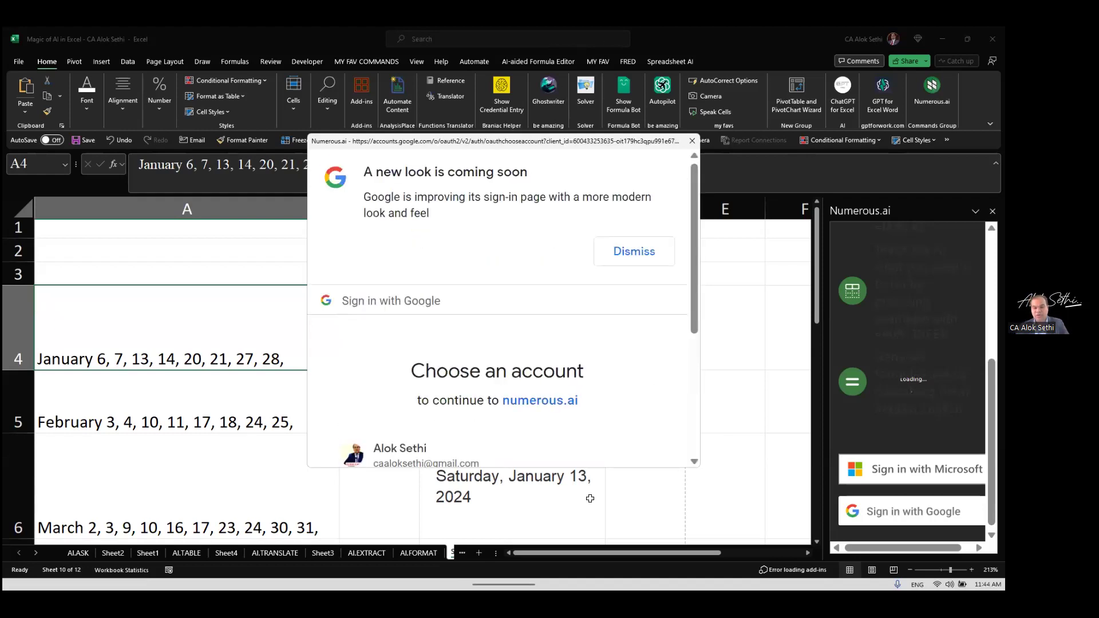
scroll(570, 387, "down", 2)
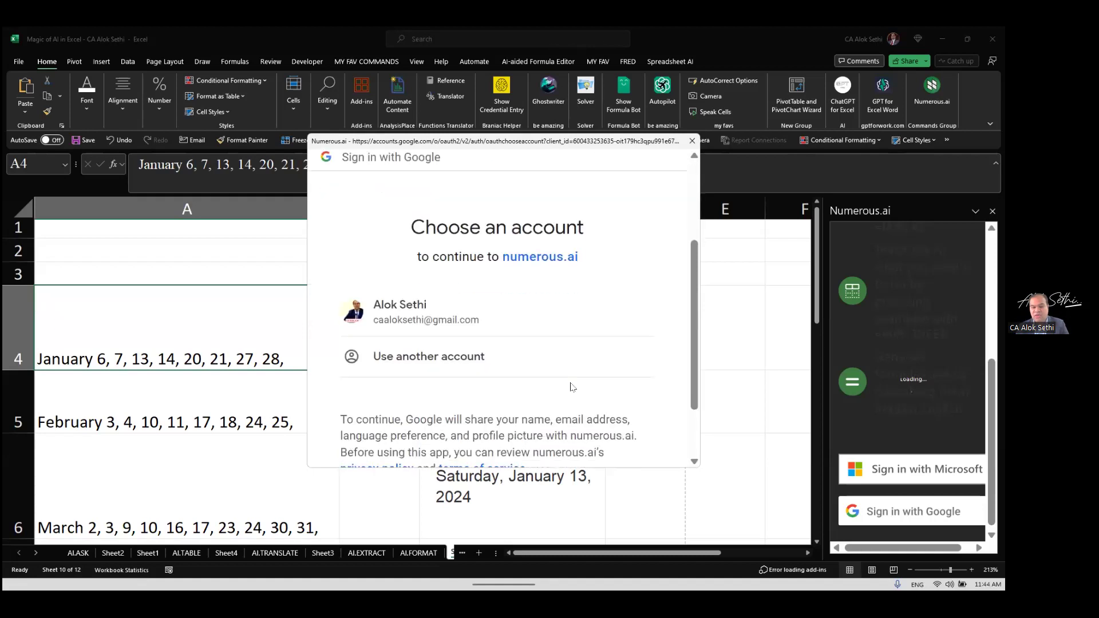
left_click(436, 327)
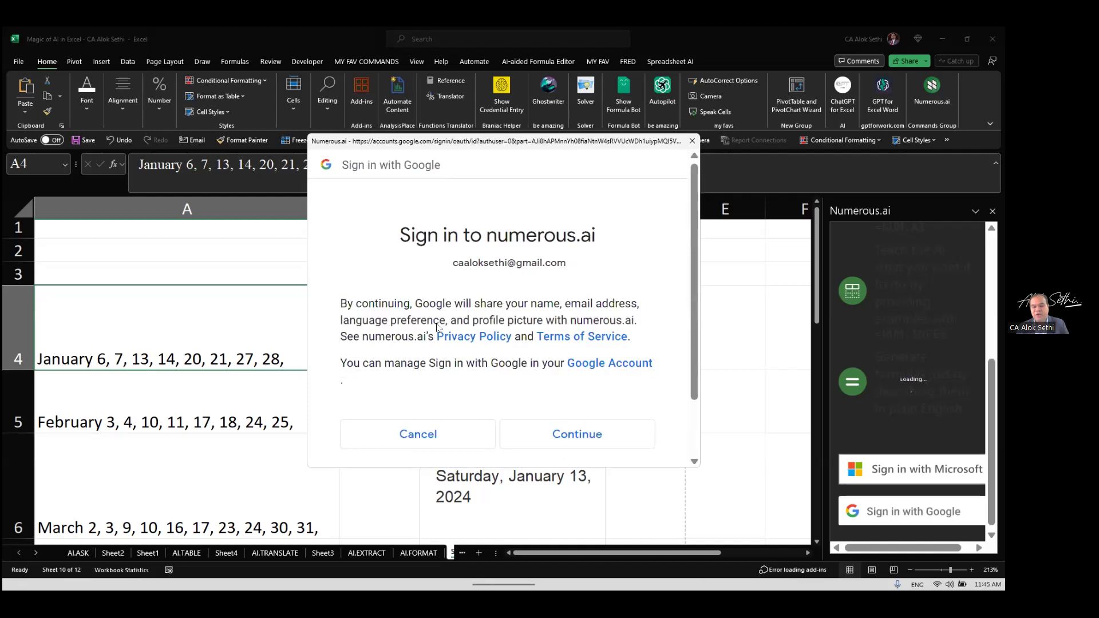
Step: Approve sharing the Google account details with numerous.ai and complete the sign-in
left_click(568, 440)
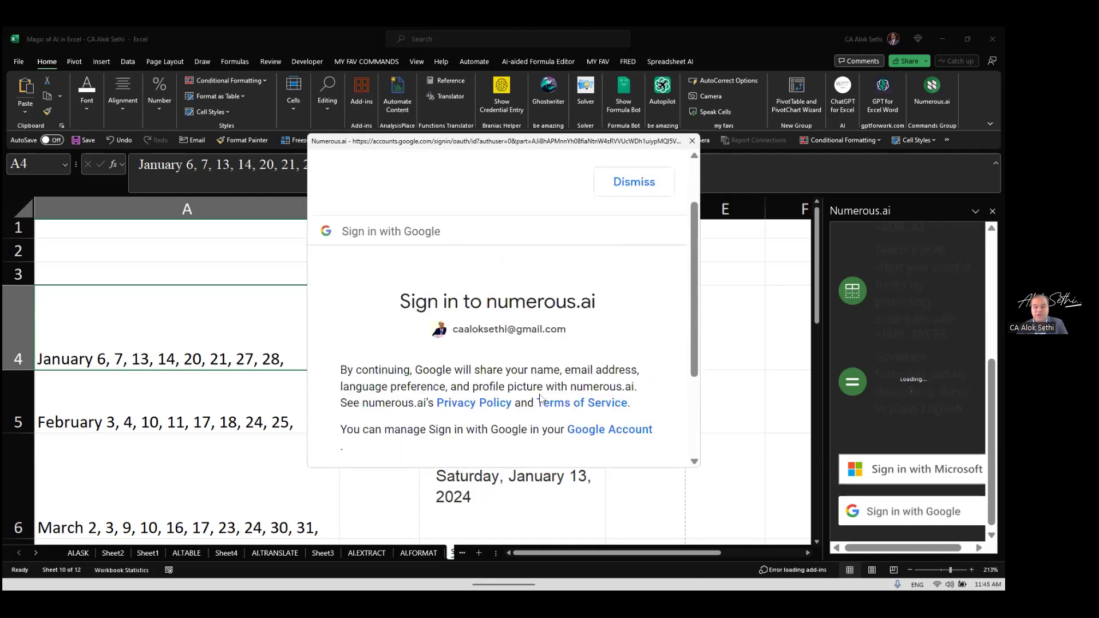
scroll(542, 398, "down", 2)
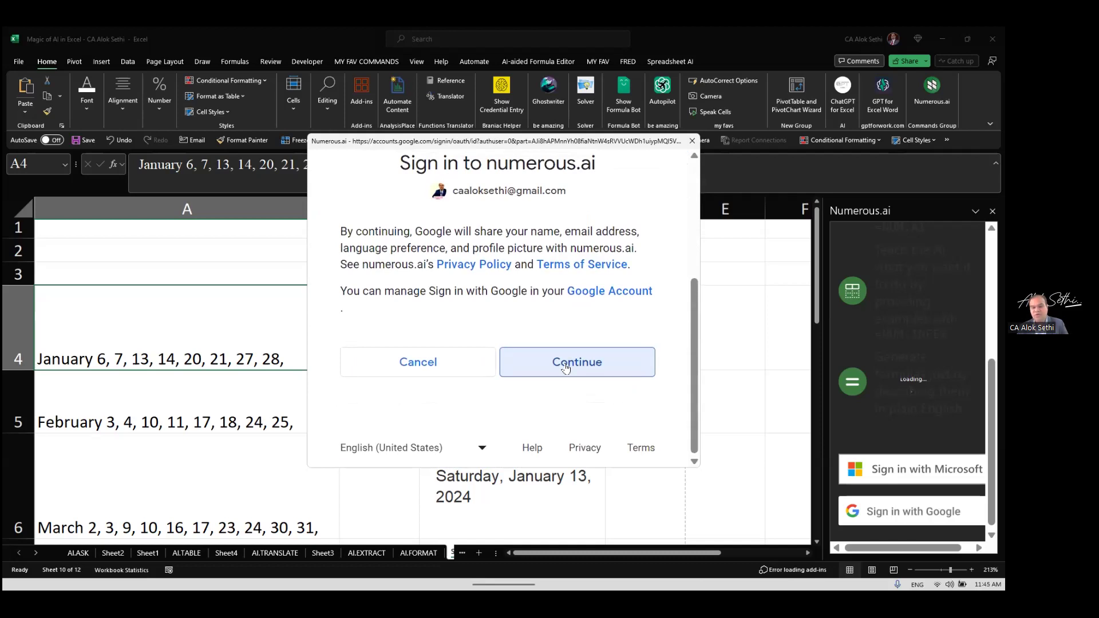
scroll(565, 368, "up", 3)
scroll(566, 366, "down", 3)
left_click(567, 357)
scroll(573, 361, "down", 3)
left_click(590, 370)
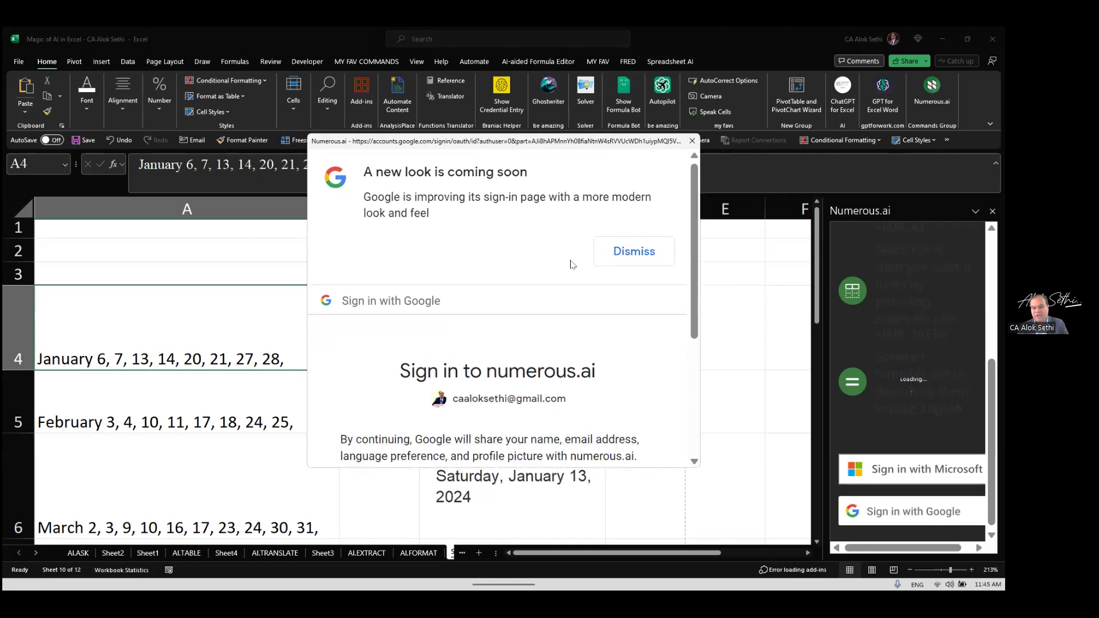
scroll(570, 298, "down", 3)
left_click(561, 366)
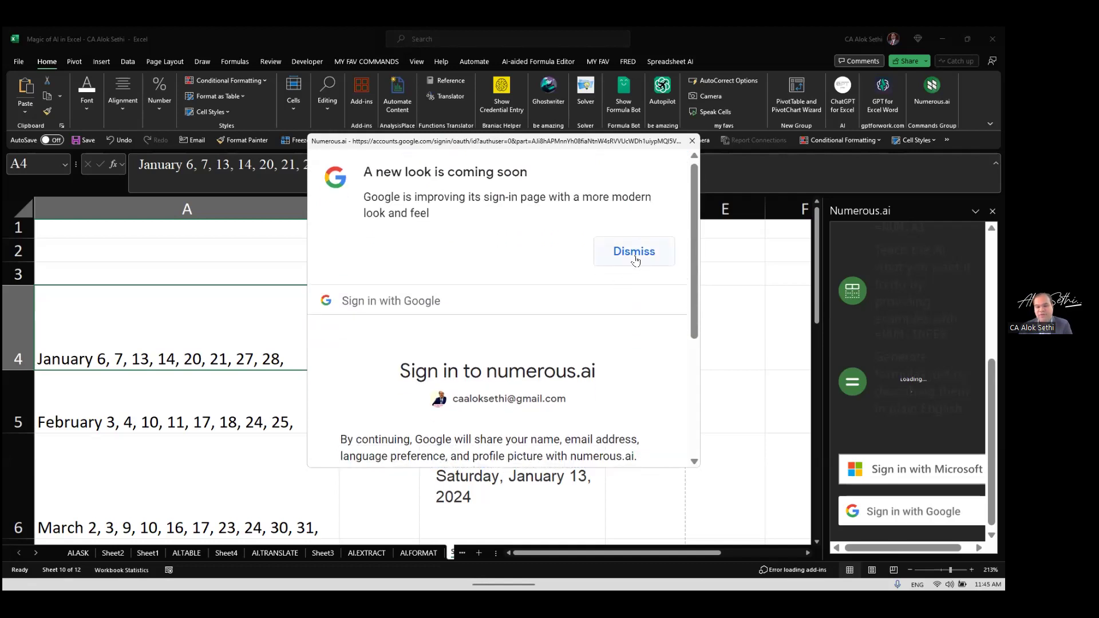
left_click(635, 252)
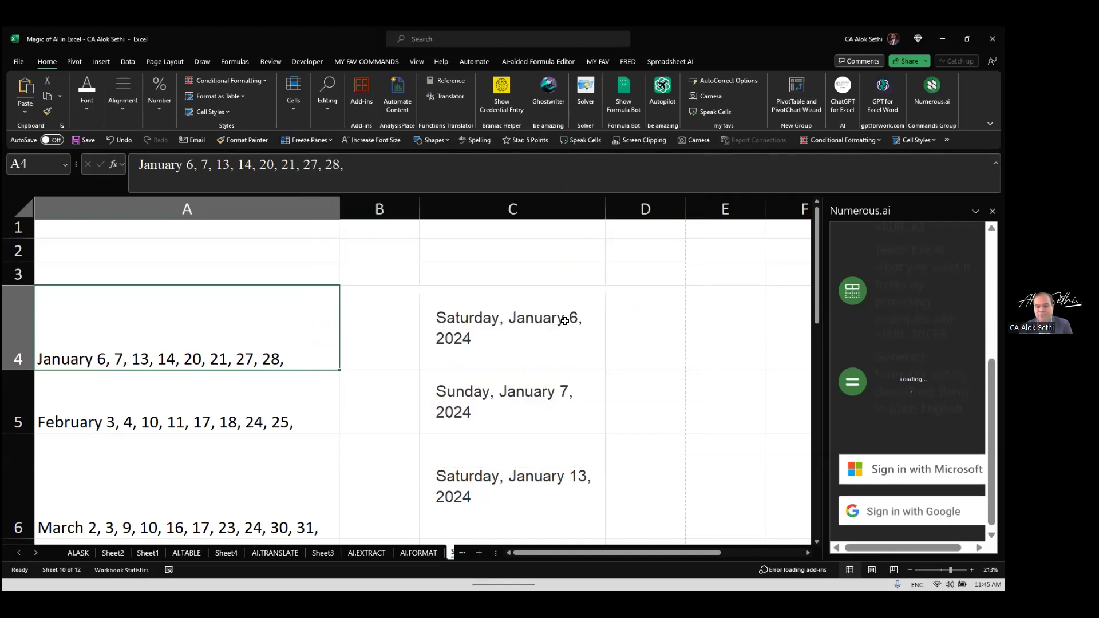
Step: Review the Numerous.ai usage examples and pricing, and start the 7-day free trial of the yearly plan
scroll(563, 323, "down", 1)
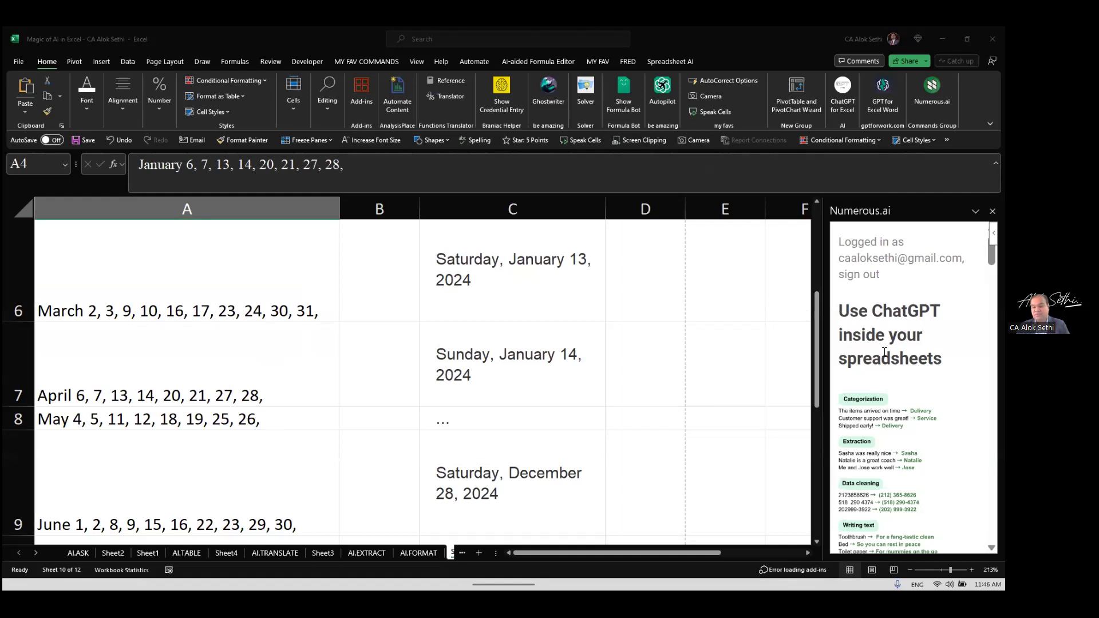
scroll(885, 355, "down", 3)
scroll(884, 355, "down", 2)
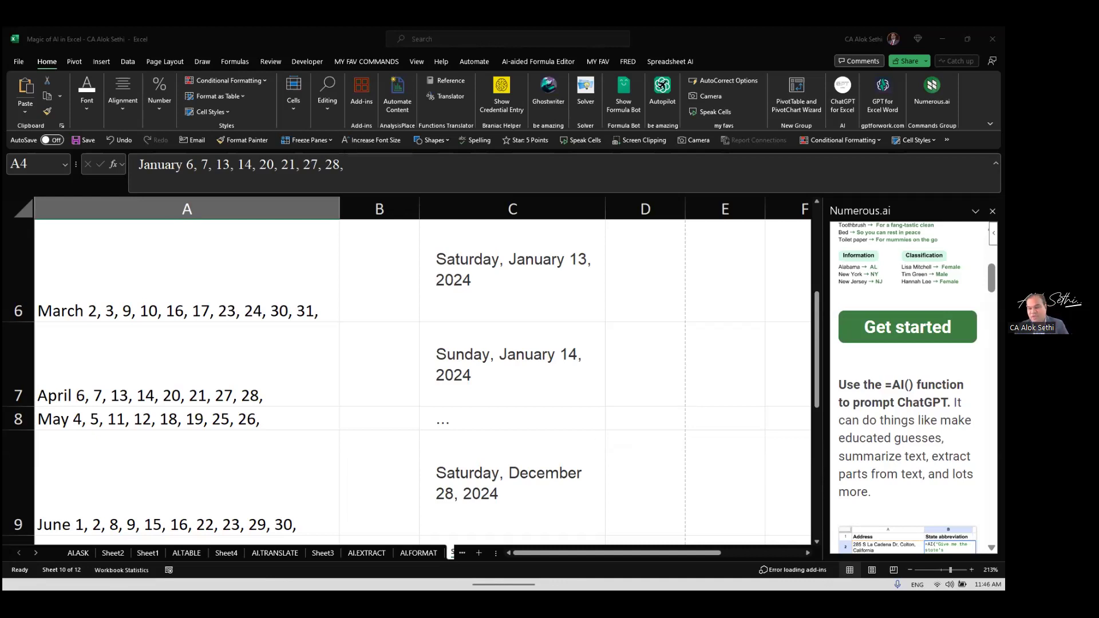
scroll(910, 389, "down", 10)
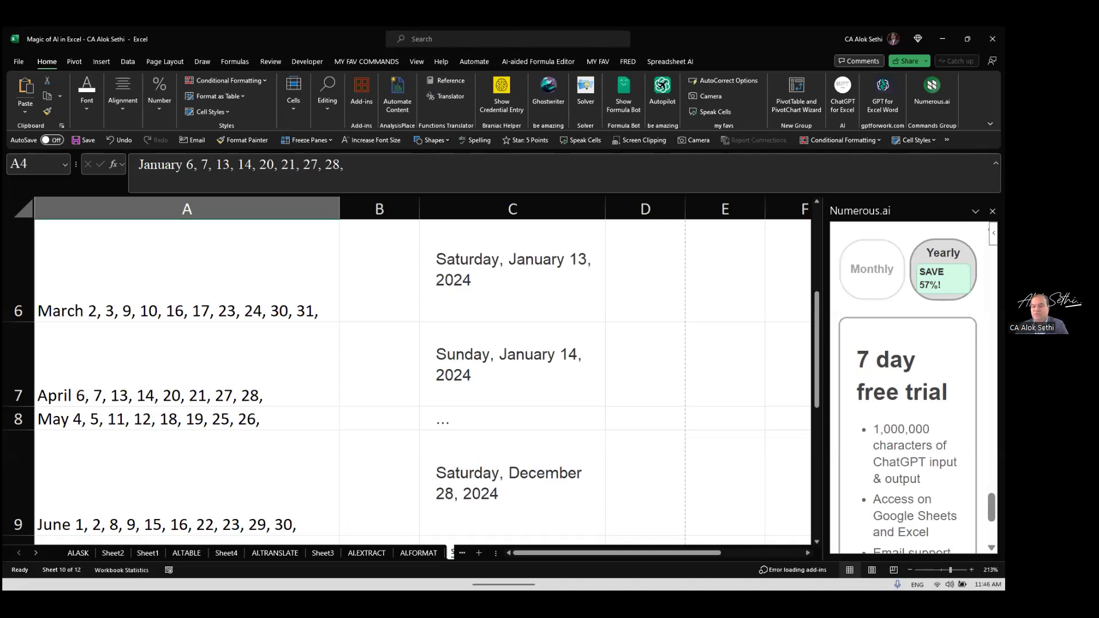
scroll(907, 388, "down", 4)
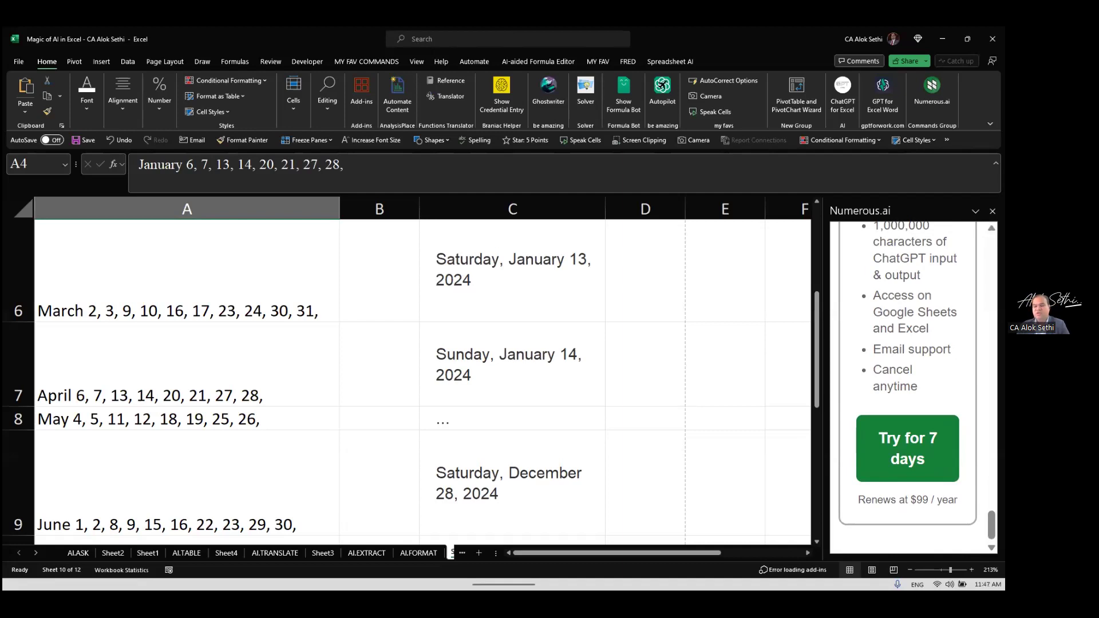
left_click(908, 448)
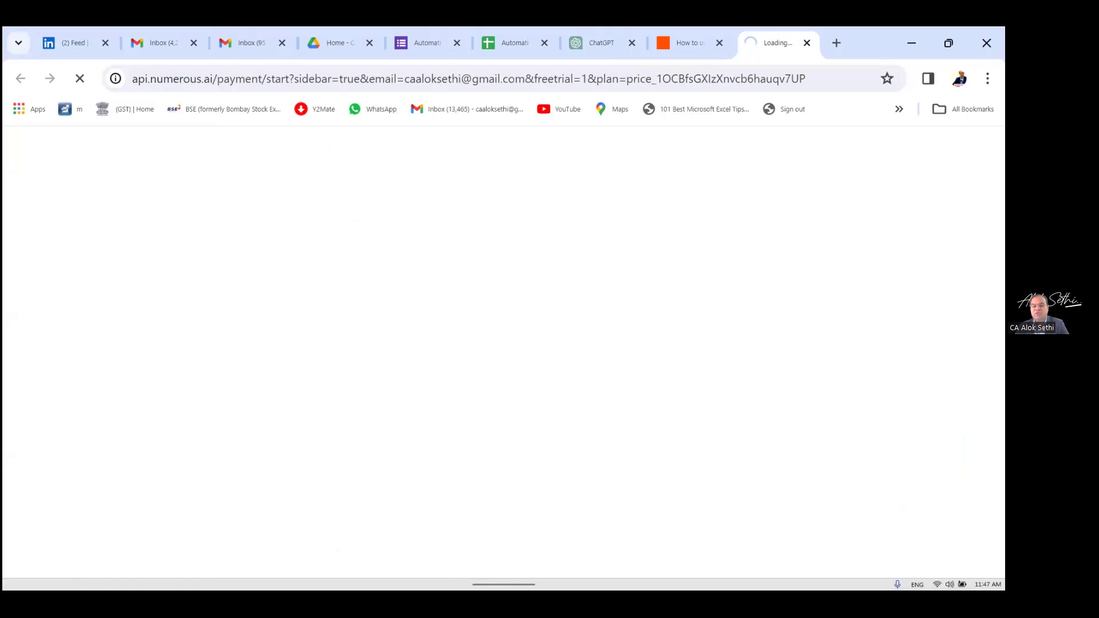
Step: Return to the Magic of AI in Excel workbook and examine the sign-up and plan information in the Numerous.ai pane
left_click(469, 558)
mouse_move(473, 586)
mouse_move(476, 564)
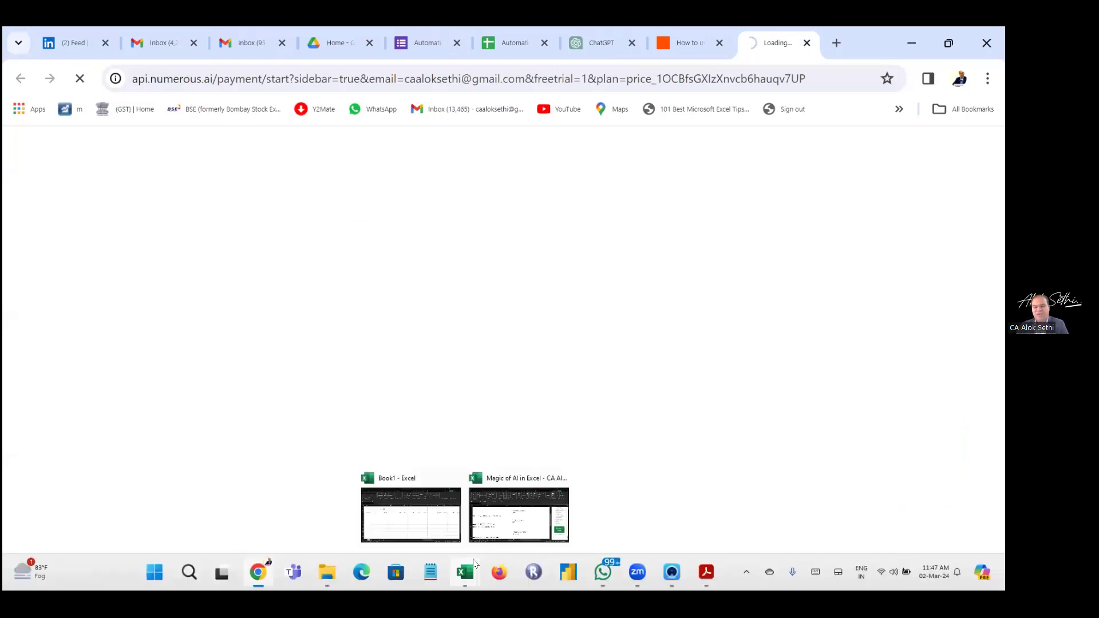
left_click(497, 523)
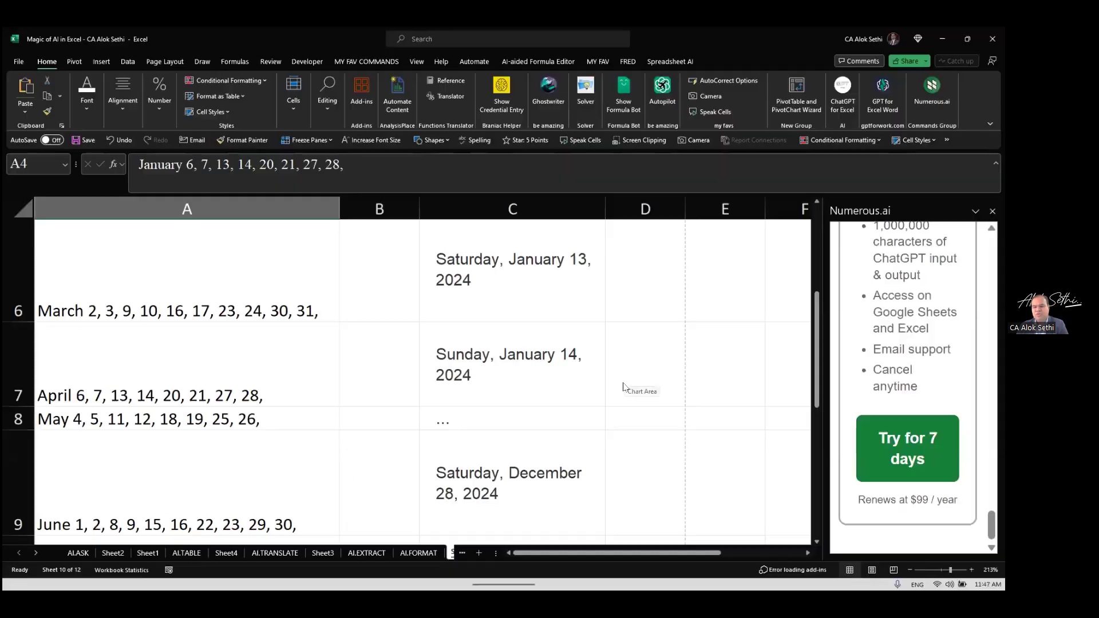
scroll(860, 385, "up", 5)
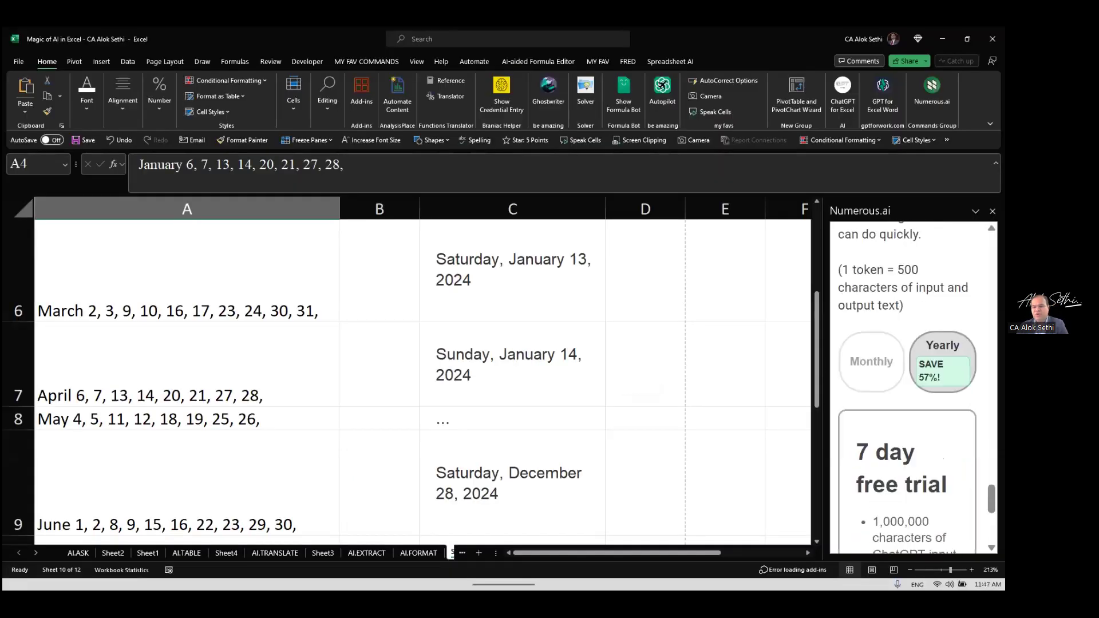
left_click(859, 385)
scroll(863, 354, "up", 5)
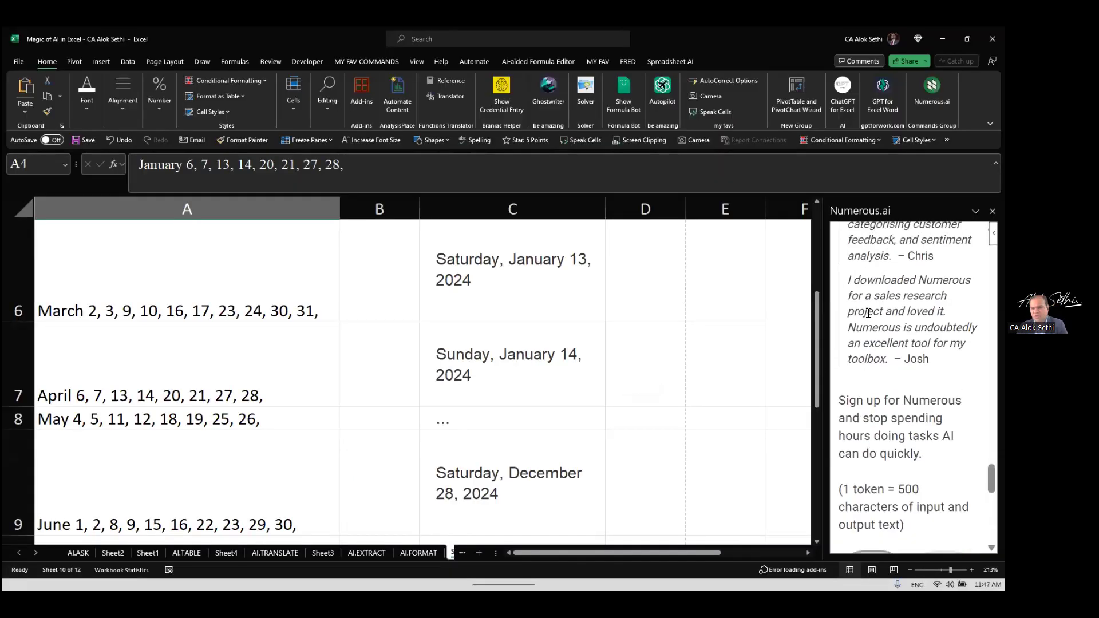
Step: Examine the formula-generation example, user testimonials and monthly trial plan in the Numerous.ai pane, and close it to view the weekend dates sheet
scroll(868, 314, "up", 5)
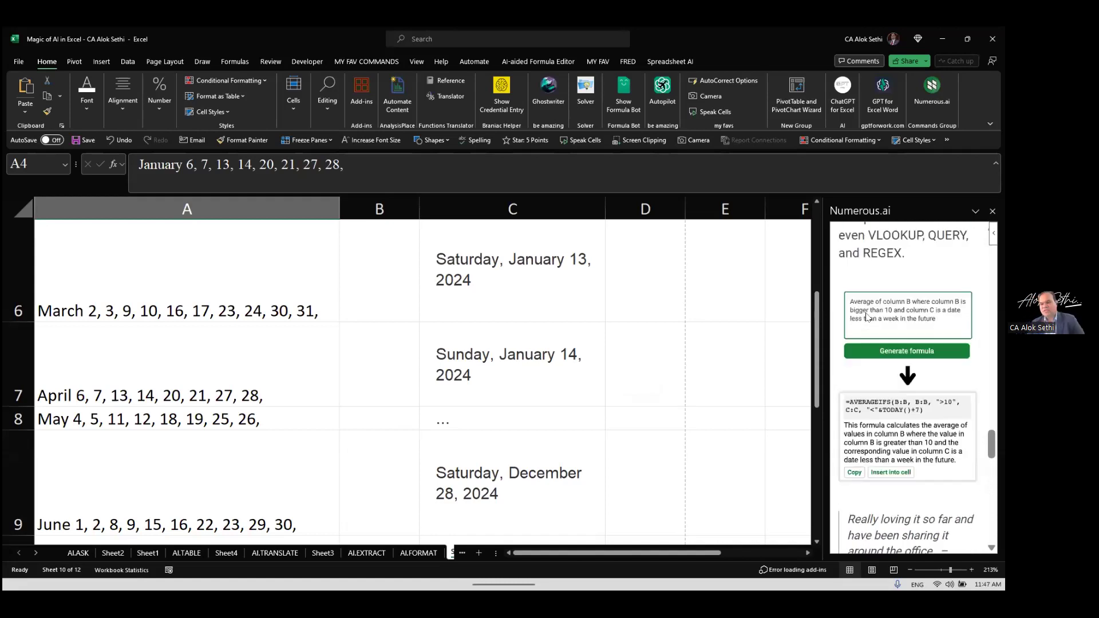
scroll(897, 396, "down", 5)
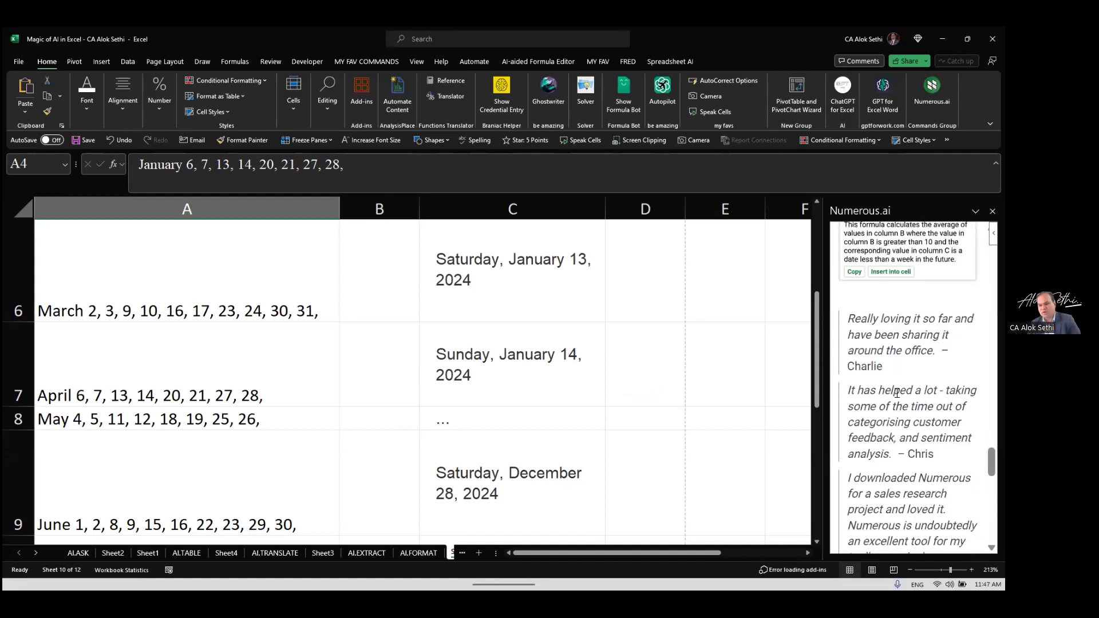
scroll(897, 393, "down", 5)
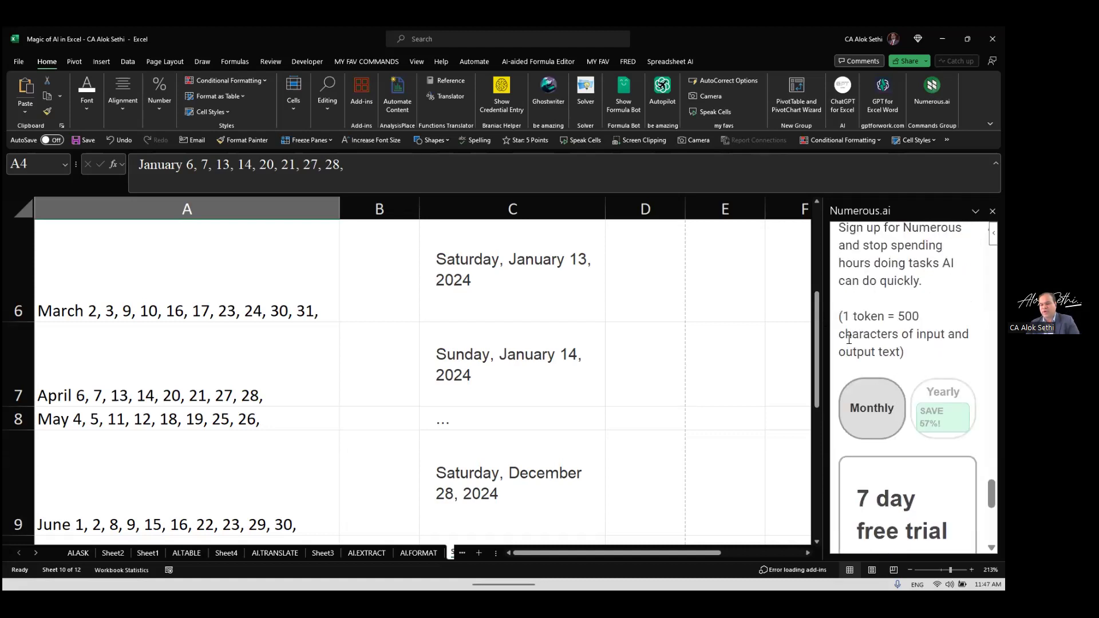
scroll(897, 359, "down", 5)
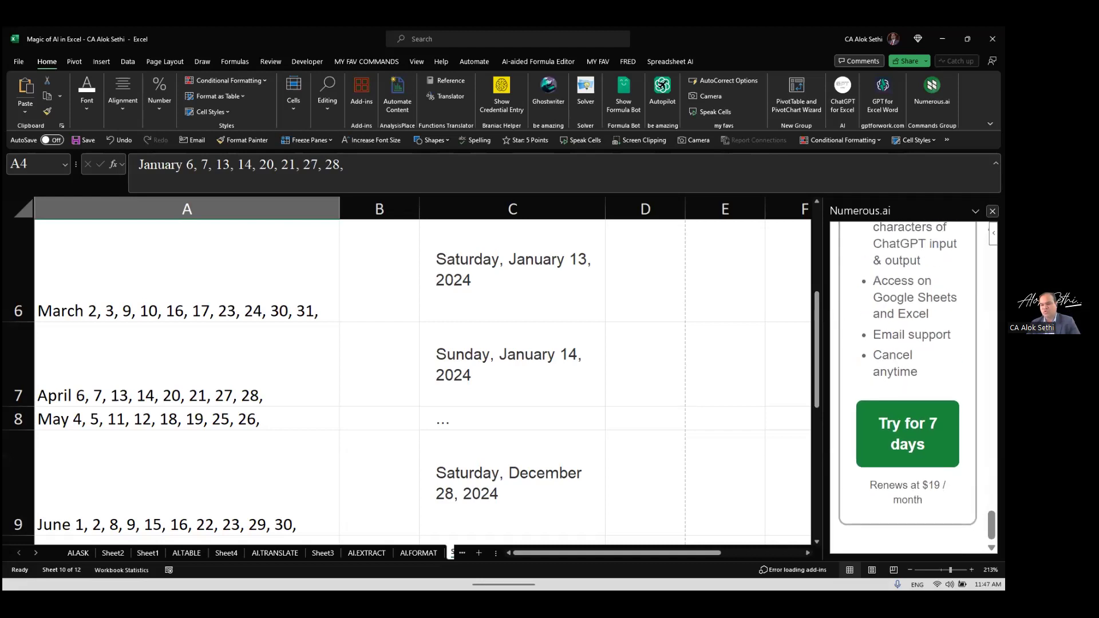
left_click(993, 211)
left_click(882, 244)
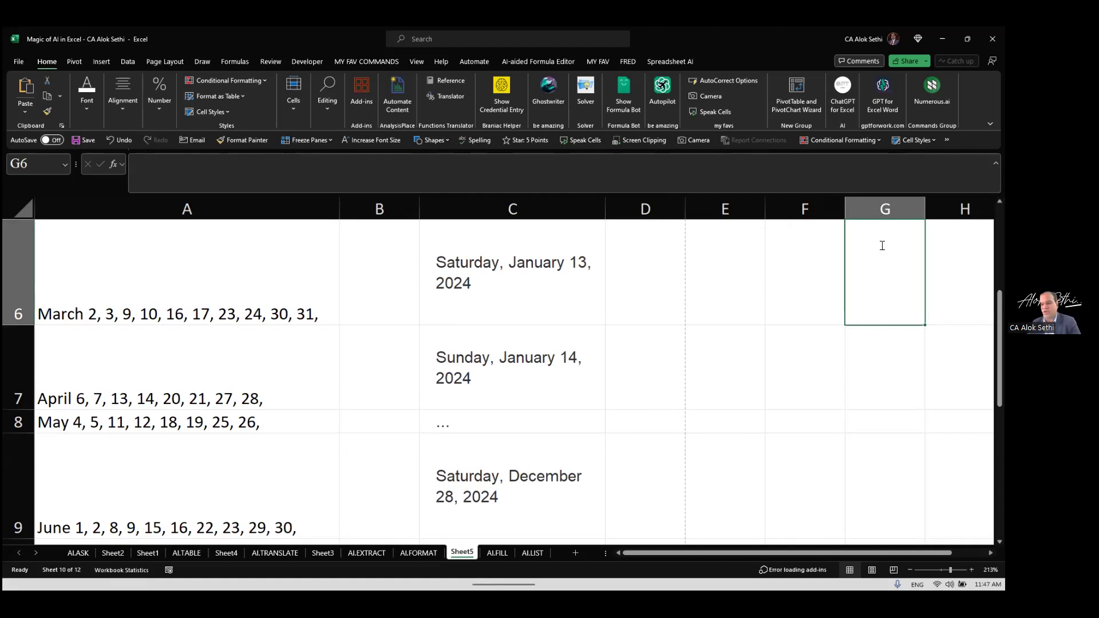
scroll(608, 215, "up", 2)
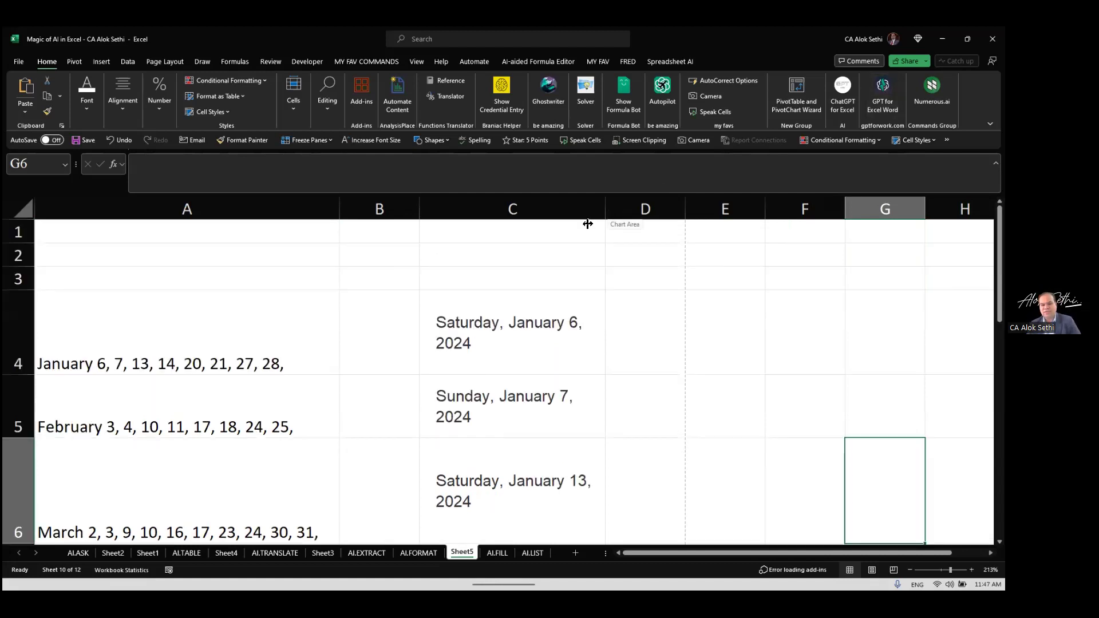
scroll(424, 293, "down", 2, "ctrl")
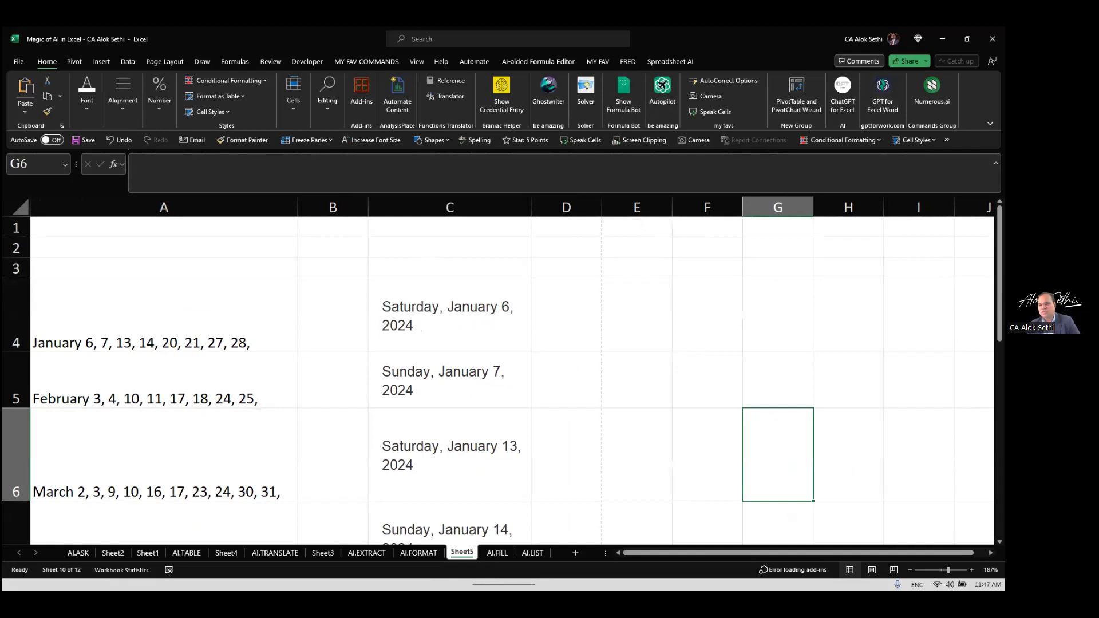
Step: Reopen the Numerous.ai pane and review its usage examples, =AI() function description and monthly trial plan
scroll(901, 544, "up", 15)
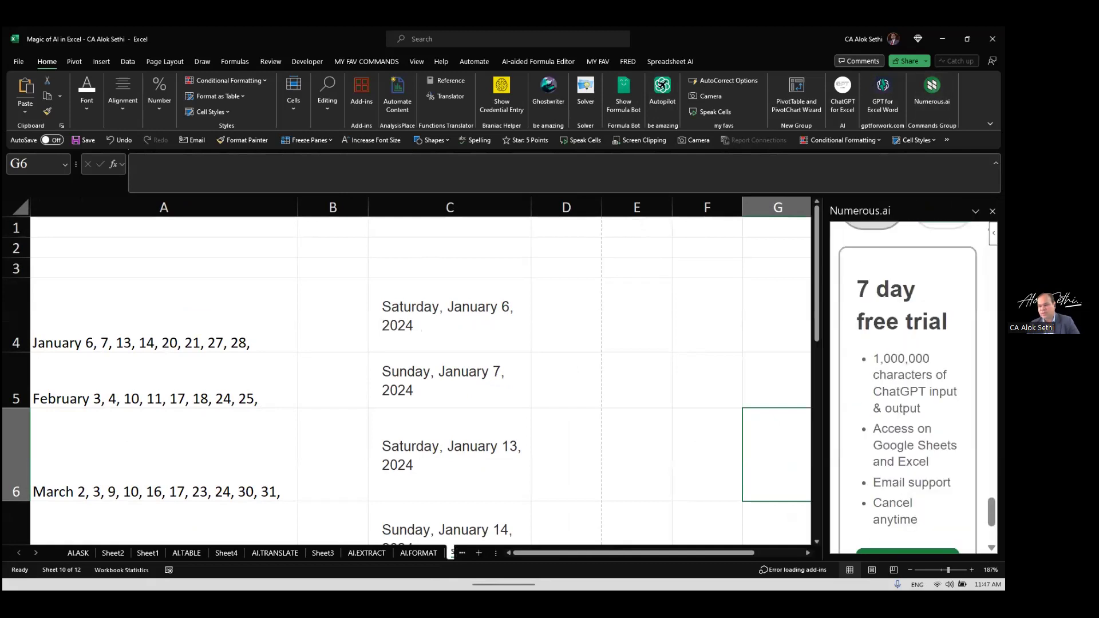
scroll(900, 545, "up", 12)
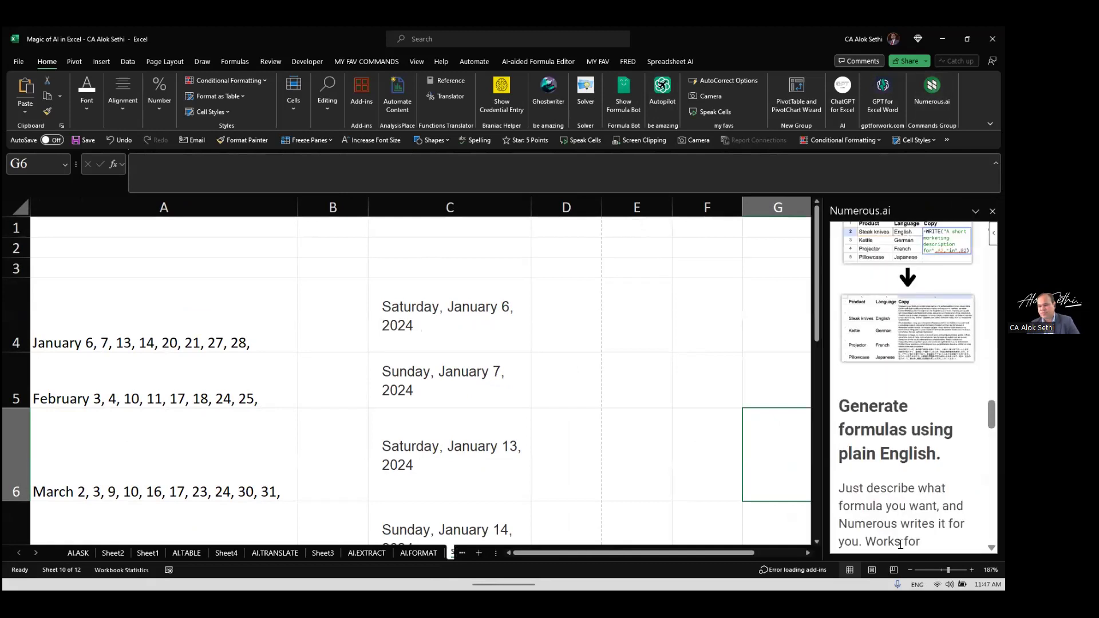
scroll(900, 401, "up", 8)
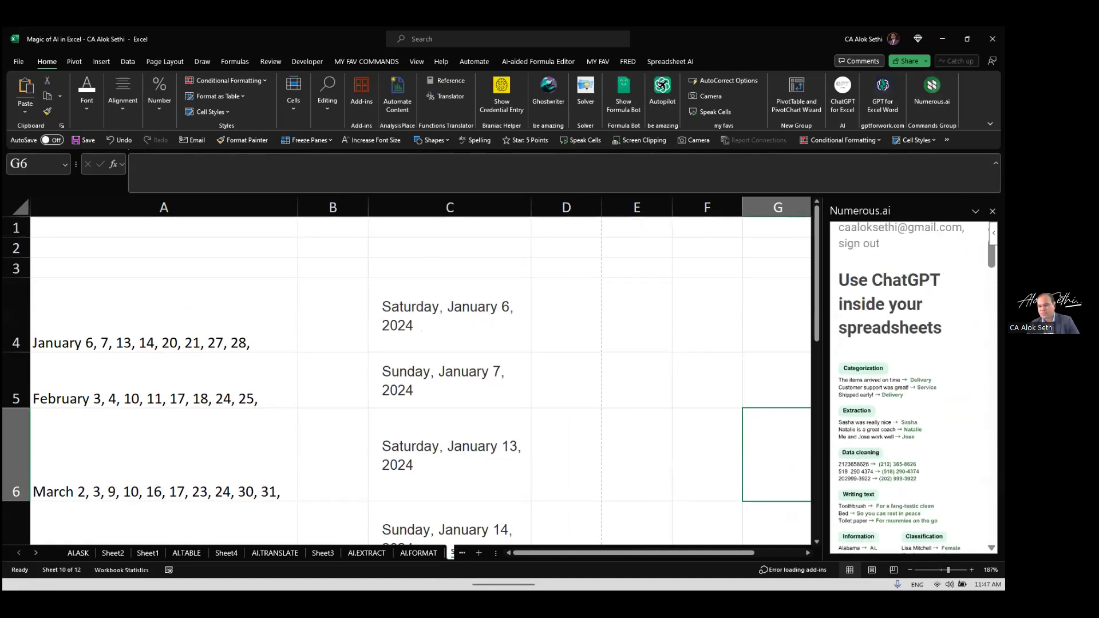
scroll(890, 340, "down", 5)
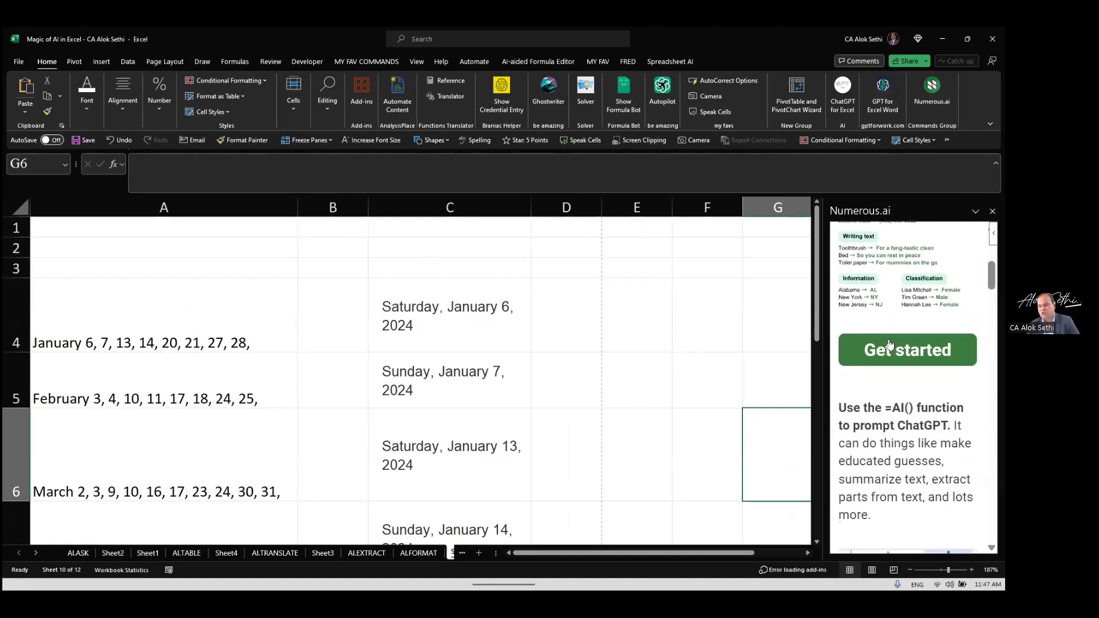
scroll(890, 344, "down", 10)
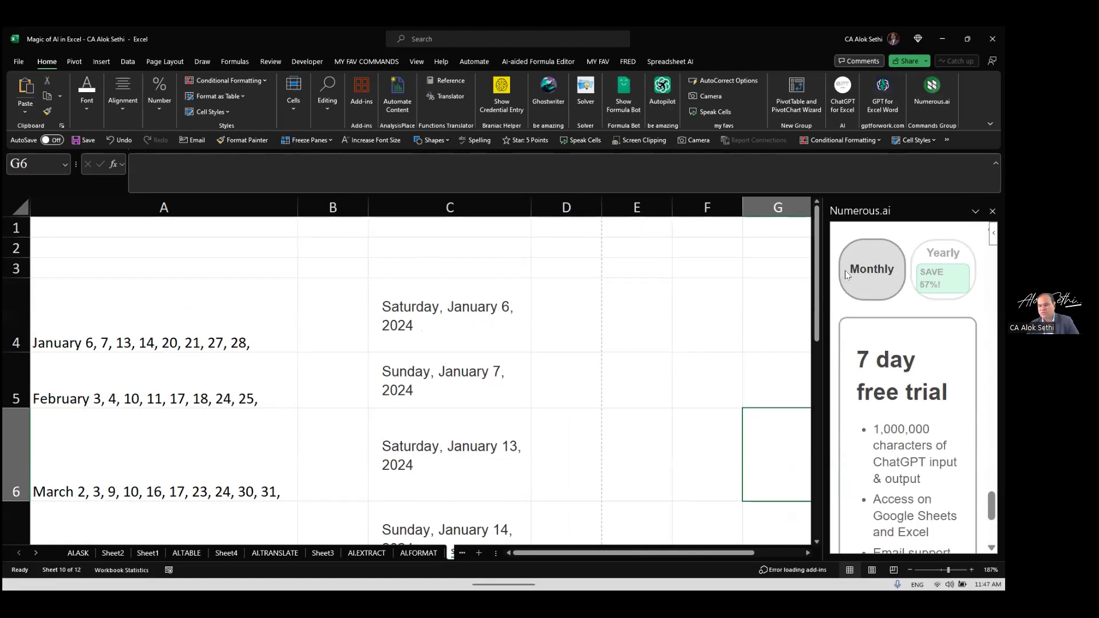
scroll(910, 383, "down", 4)
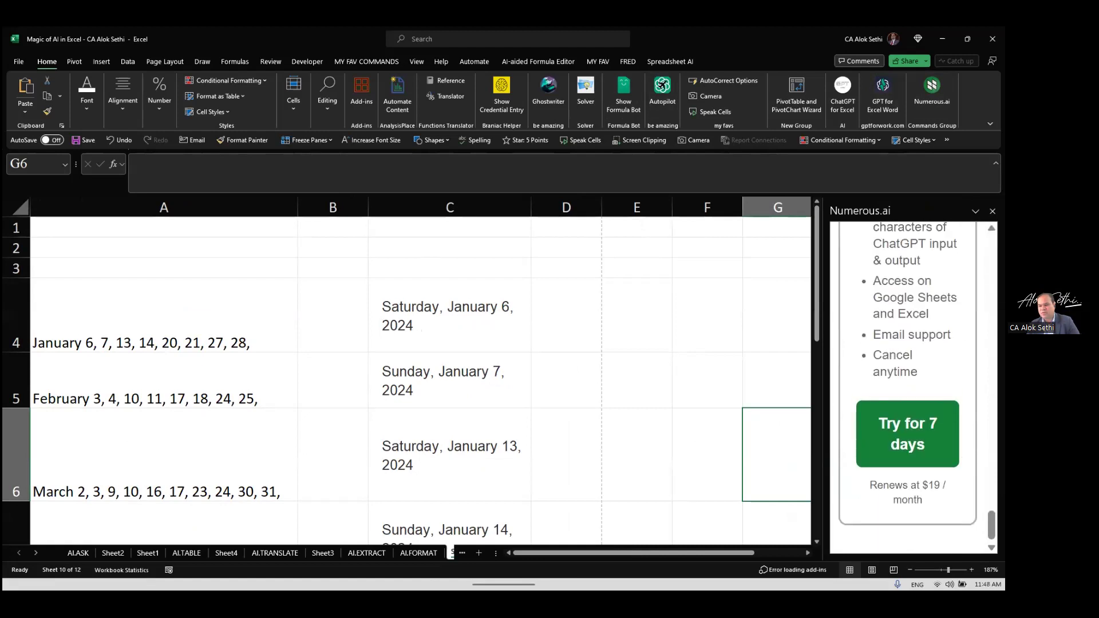
Step: Start the 7-day trial of the monthly plan, close the Numerous.ai payment pages without paying, and return to the Excel workbook
left_click(907, 433)
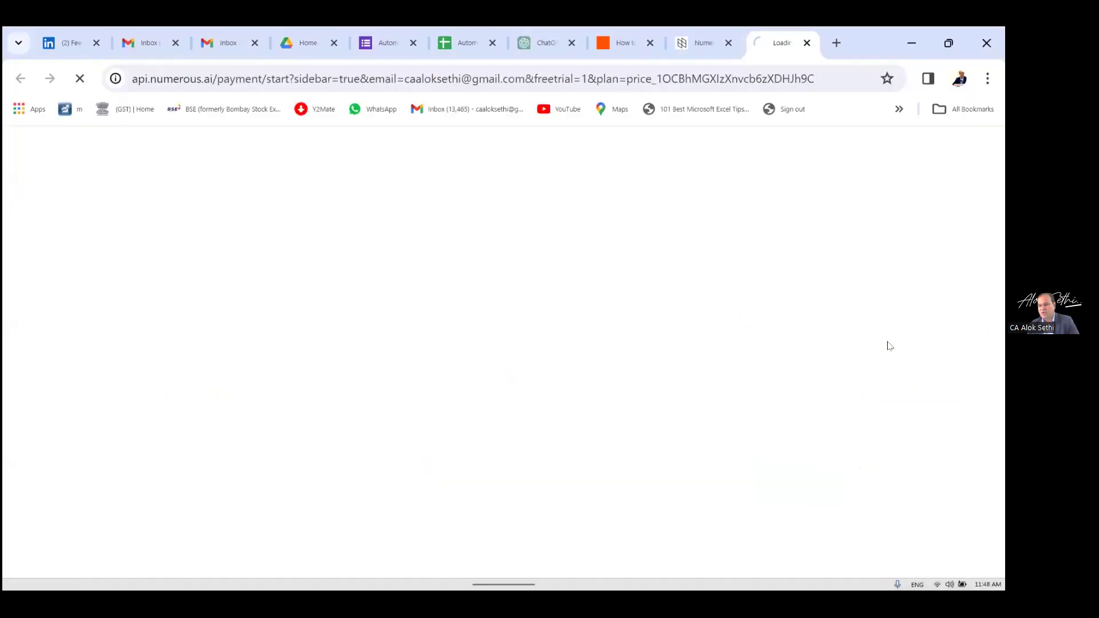
left_click(806, 43)
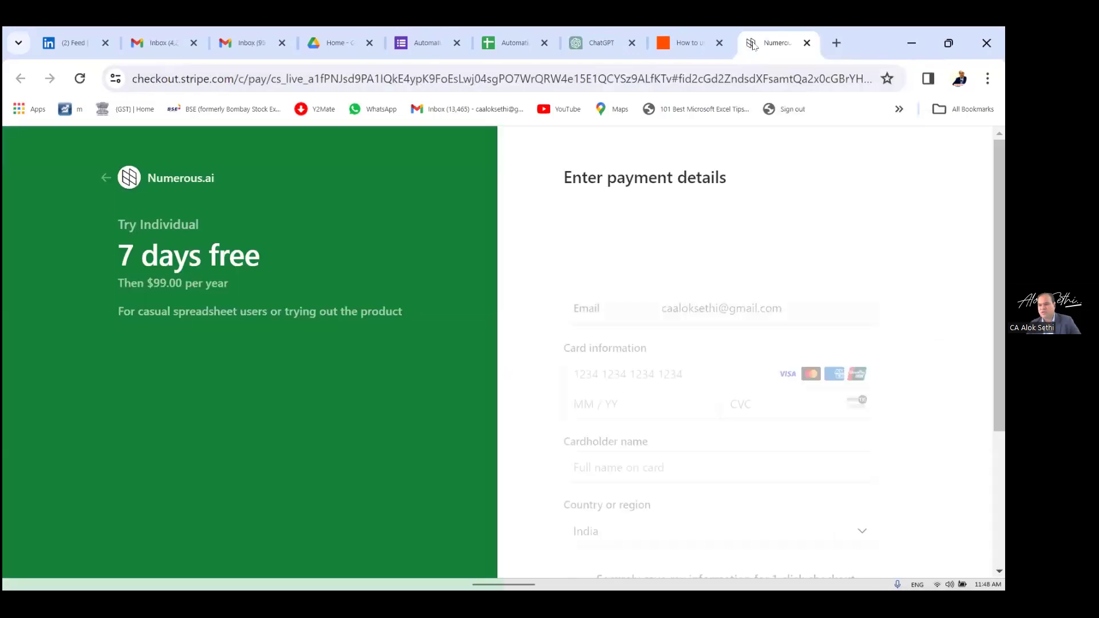
left_click(806, 43)
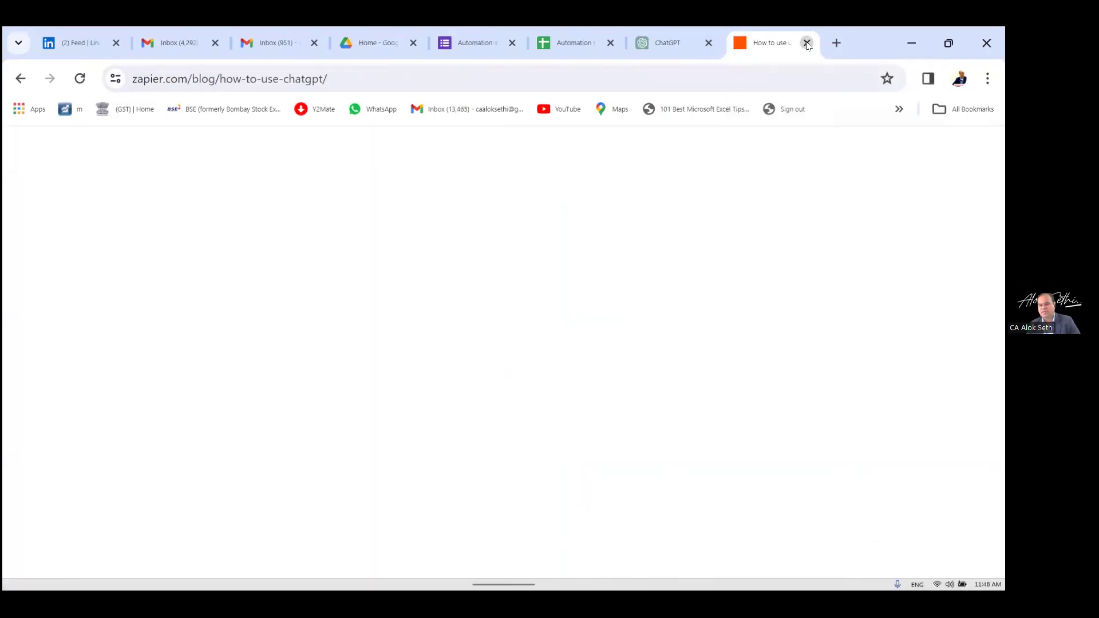
key("alt+Tab")
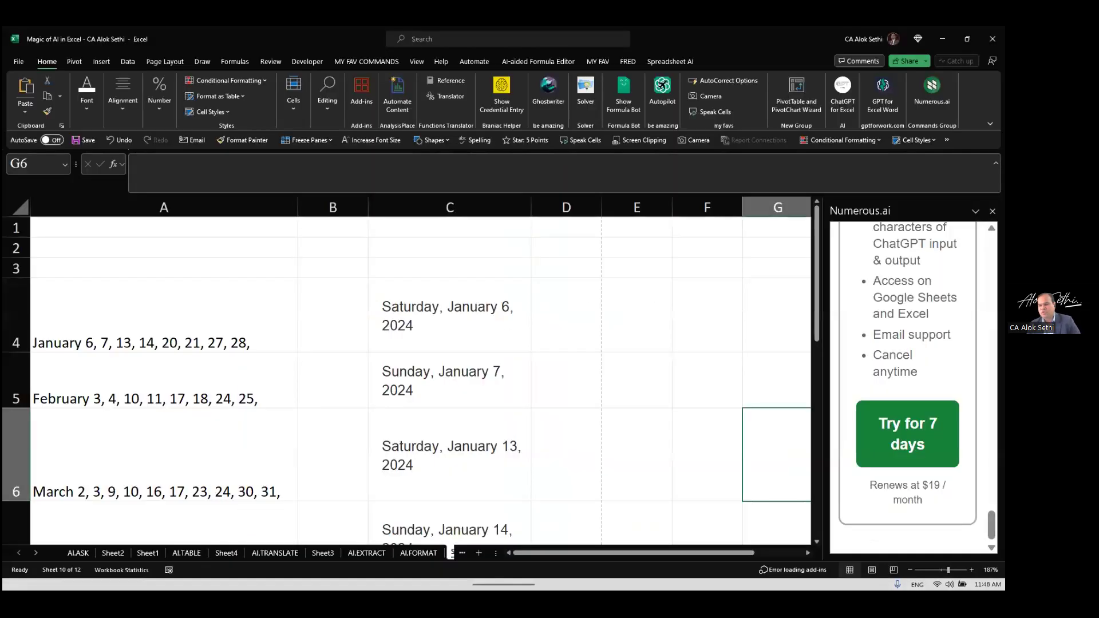
Step: Open the ChatGPT for Excel add-in, float and enlarge its pane over the sheet to view its options, and close it
left_click(838, 102)
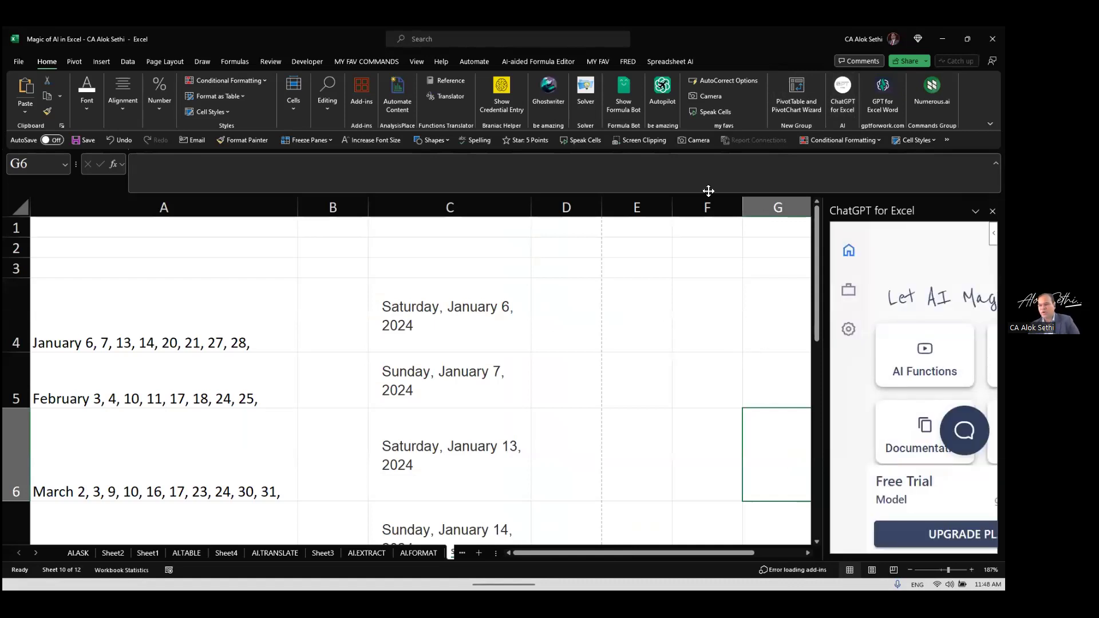
left_click_drag(785, 242, 635, 243)
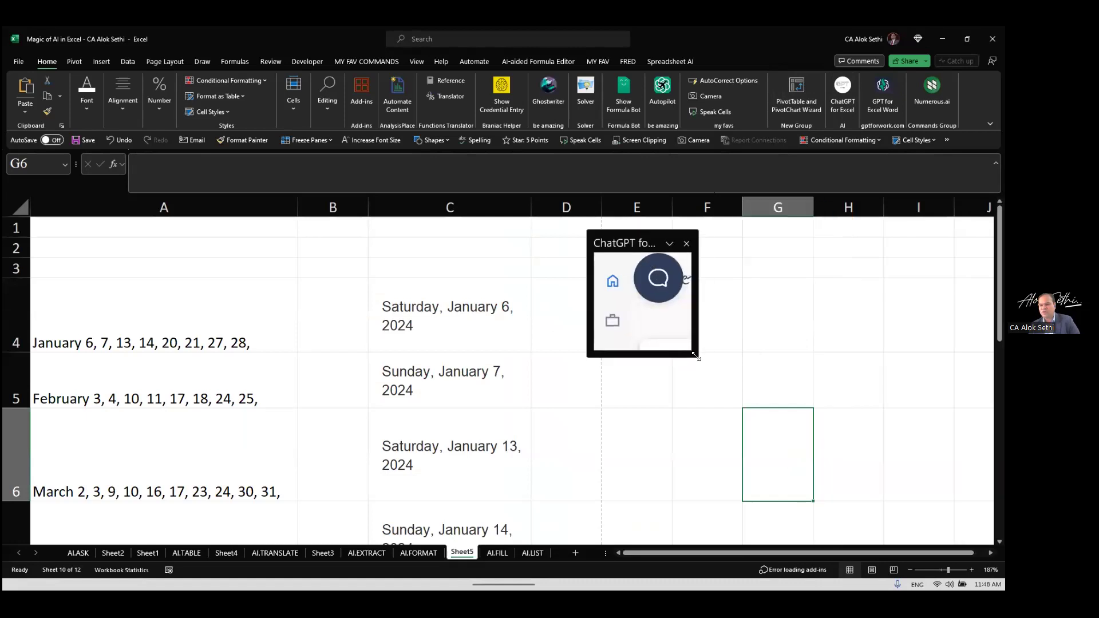
left_click_drag(835, 464, 972, 546)
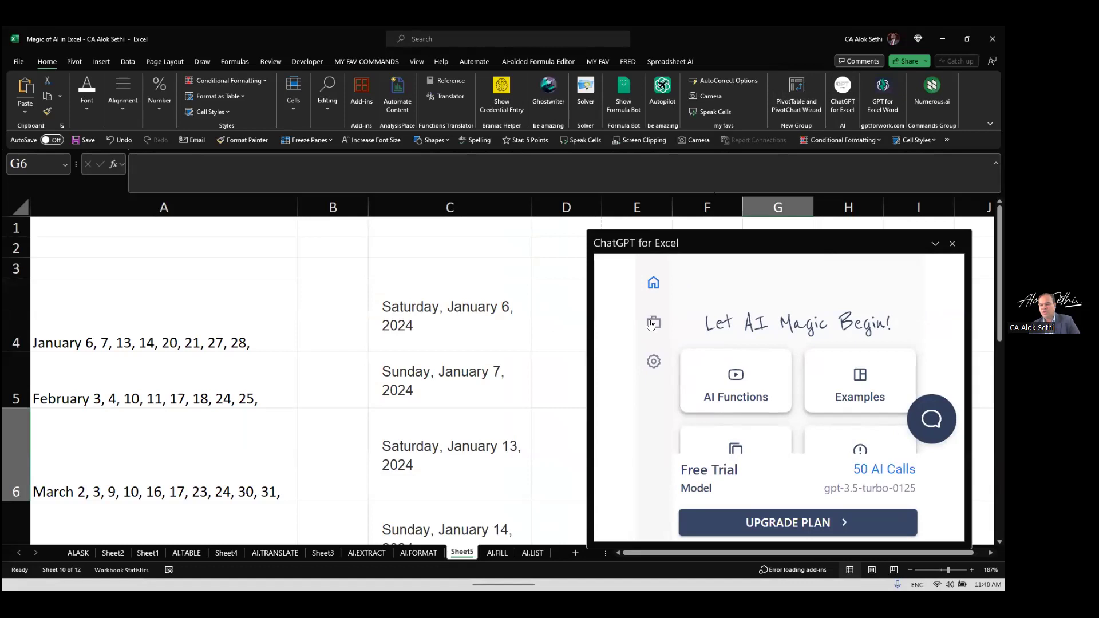
left_click(675, 462)
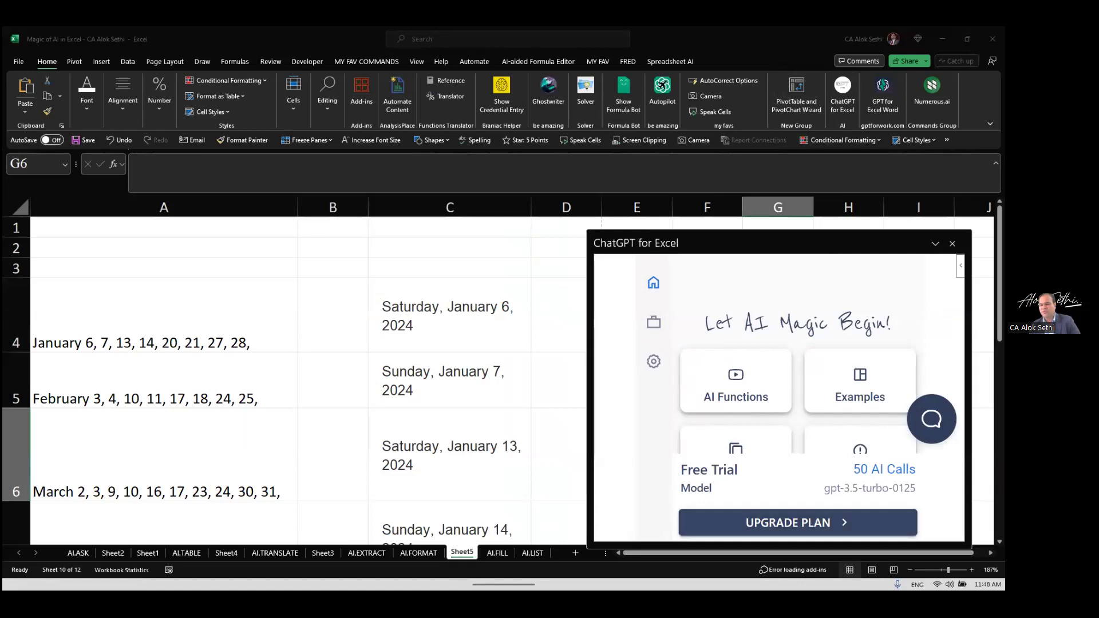
left_click(953, 243)
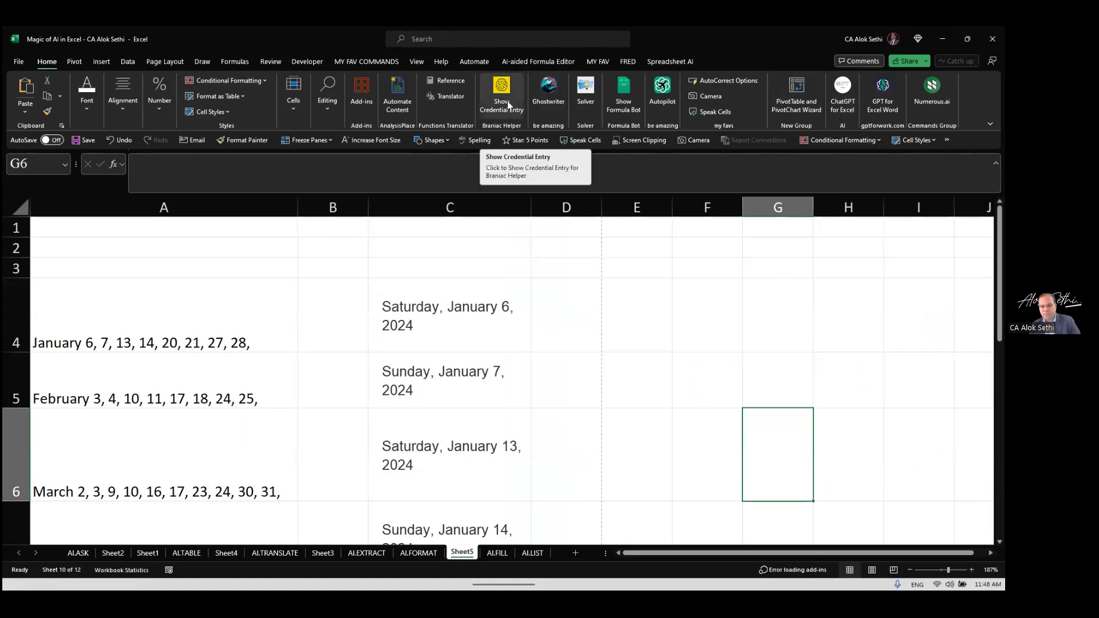
left_click(624, 106)
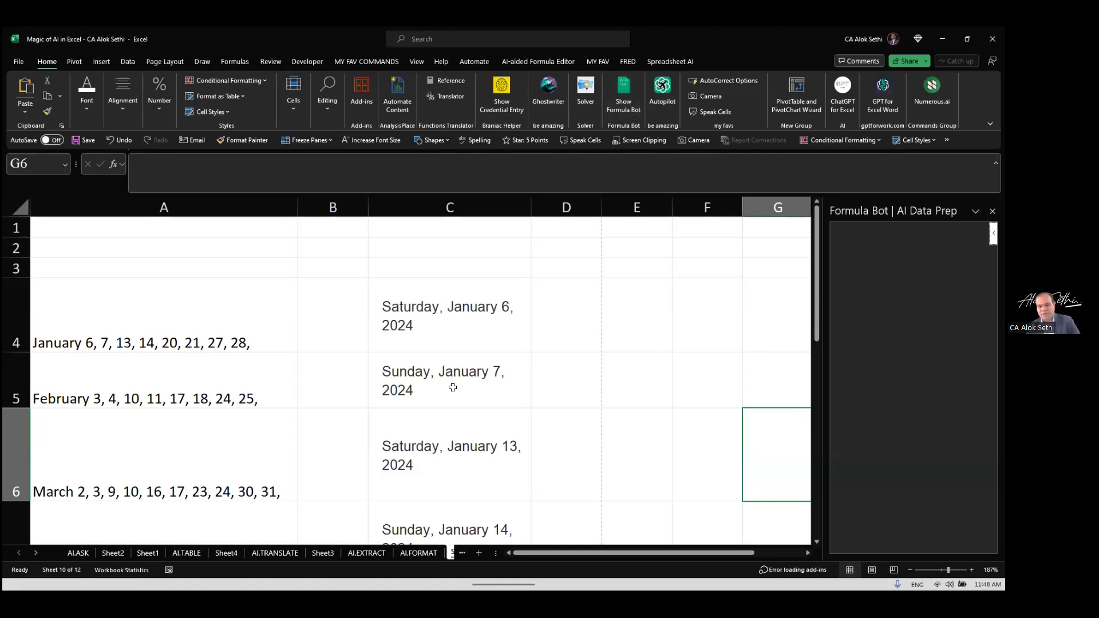
left_click(165, 228)
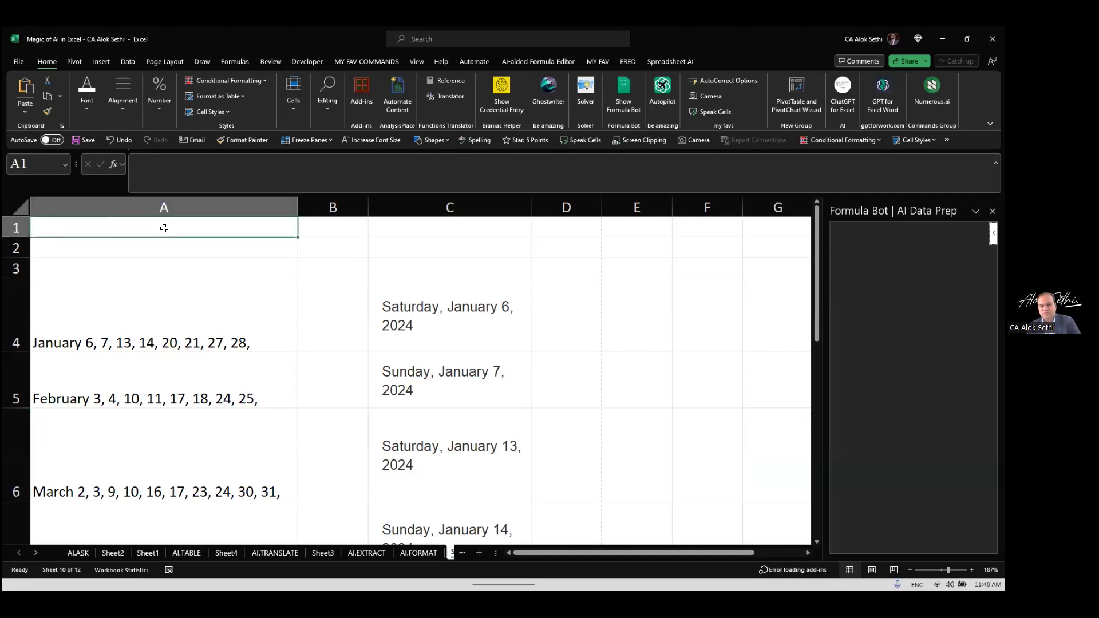
type("=ai")
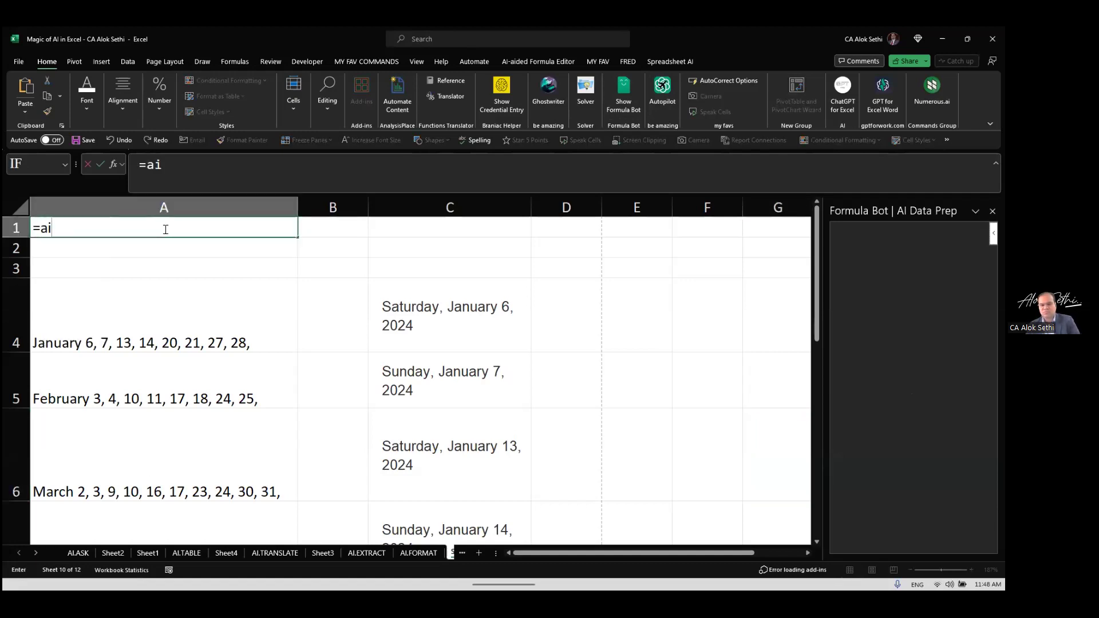
key("BackSpace")
key("BackSpace")
type("lis")
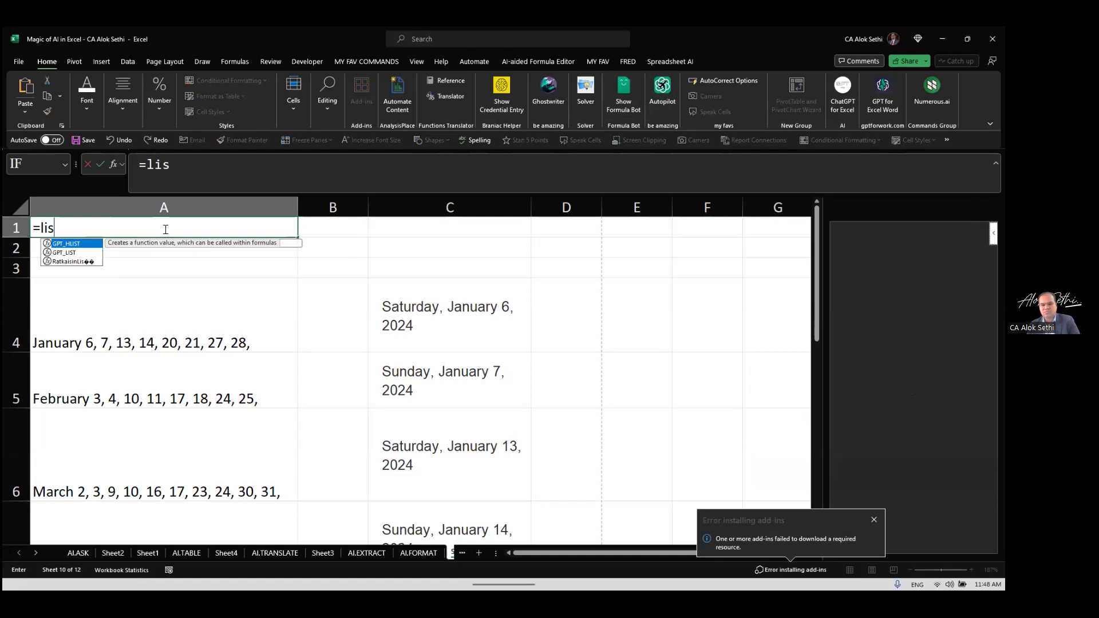
type("t.")
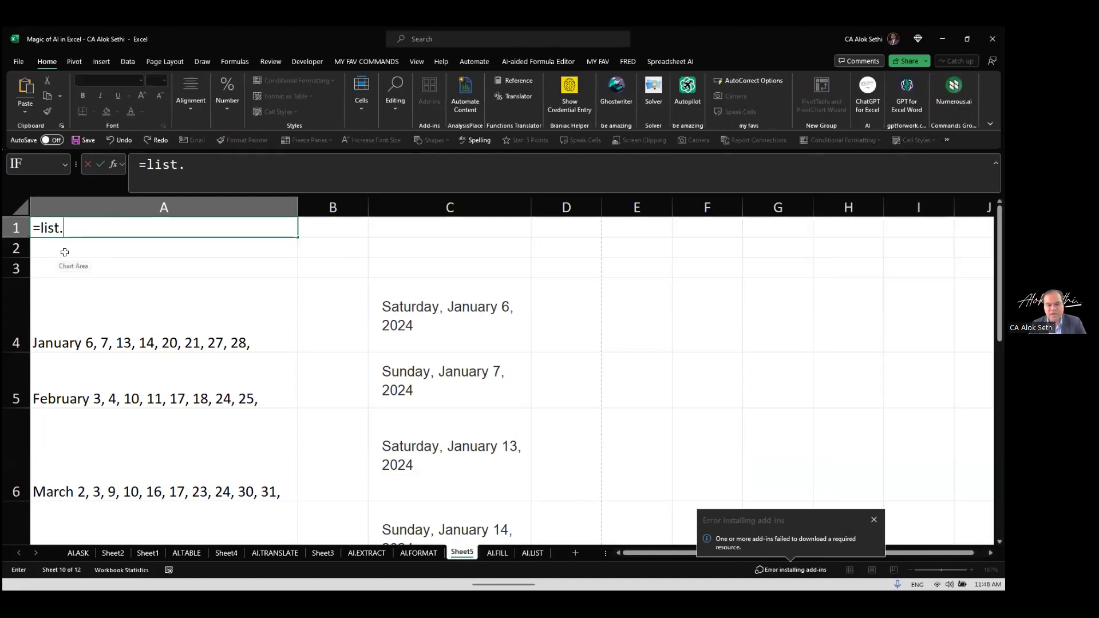
key("BackSpace")
key("BackSpace")
key("BackSpace")
key("BackSpace")
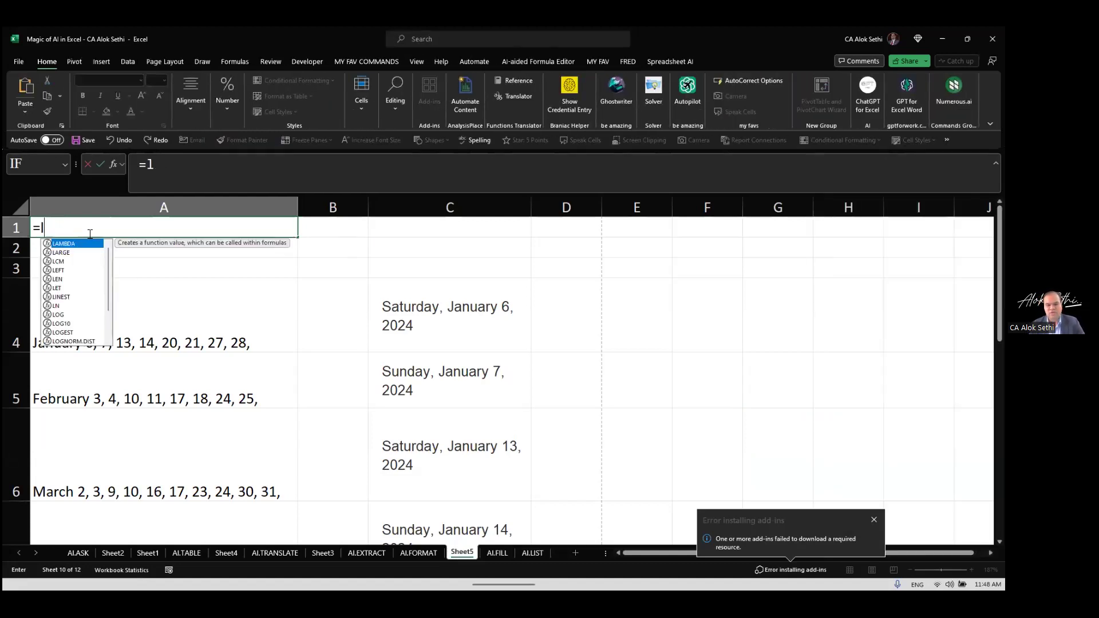
key("BackSpace")
Step: Enter the formula =GPT("Give list of Sundays in 2024") in cell A1
type("gst")
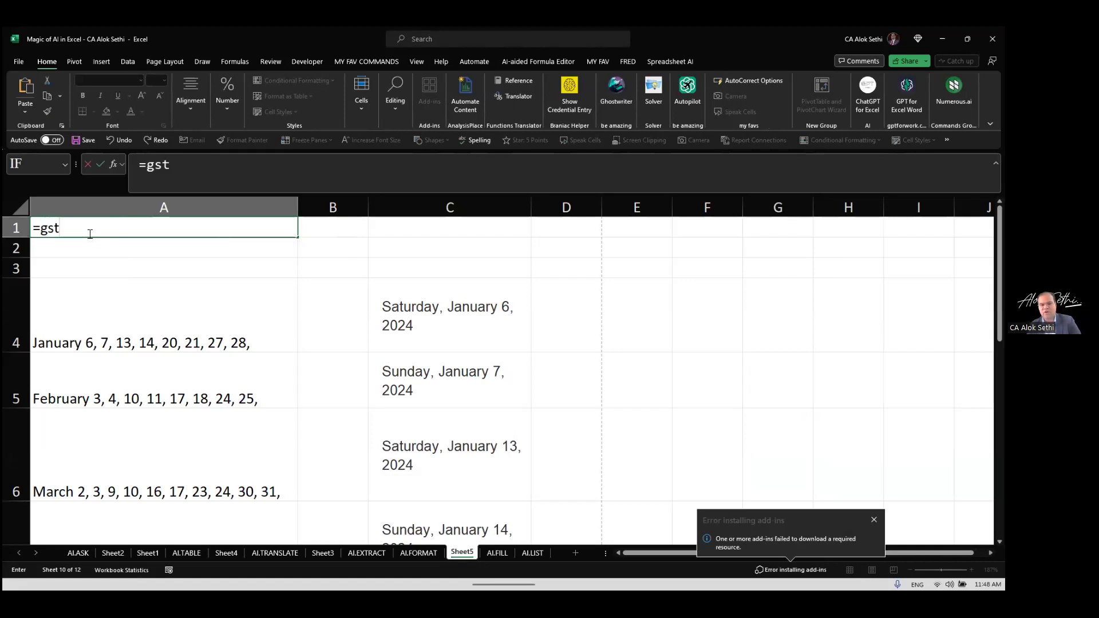
key("BackSpace")
key("BackSpace")
type("pt")
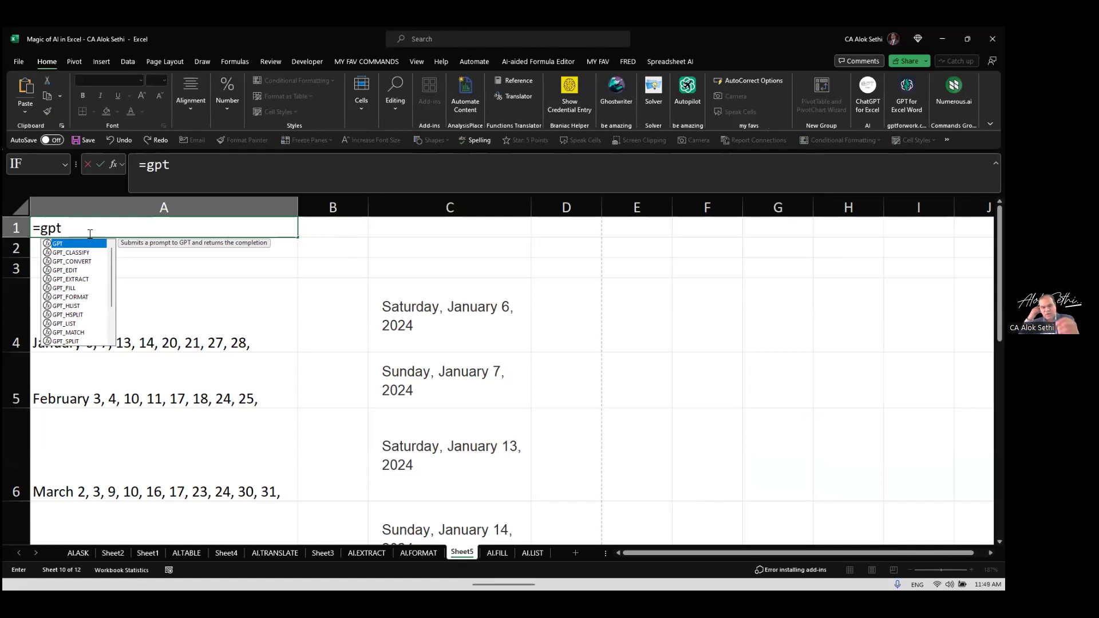
key("Tab")
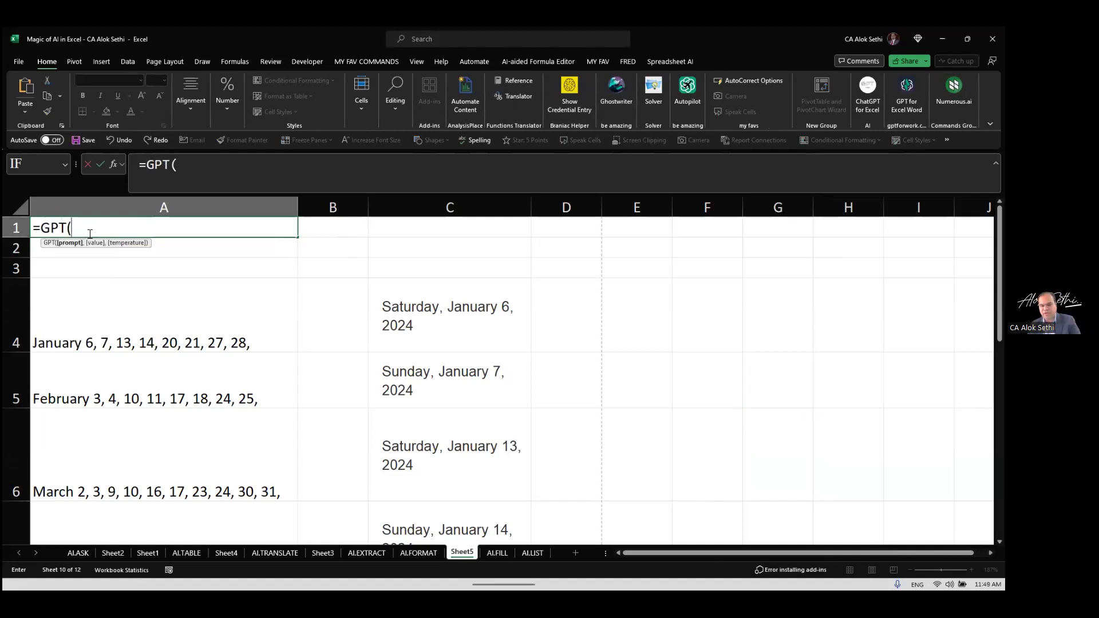
type("\"Li")
key("BackSpace")
key("BackSpace")
type("Give list")
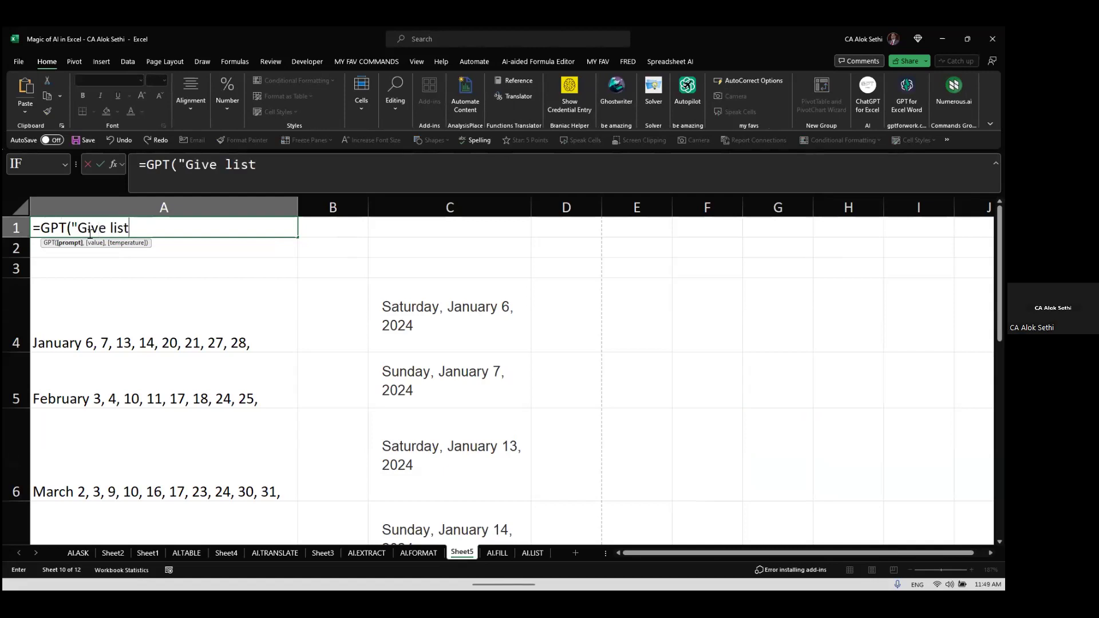
type(" of Sunday")
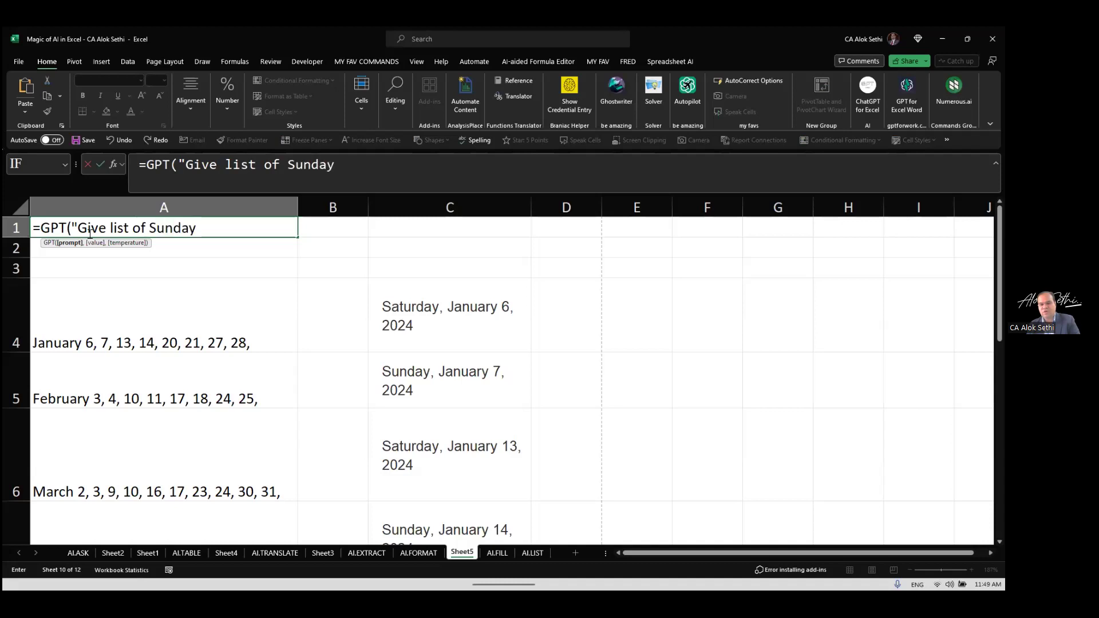
type("s in 2023")
key("BackSpace")
type("4)")
key("BackSpace")
type(":")
key("BackSpace")
type("\")")
key("Return")
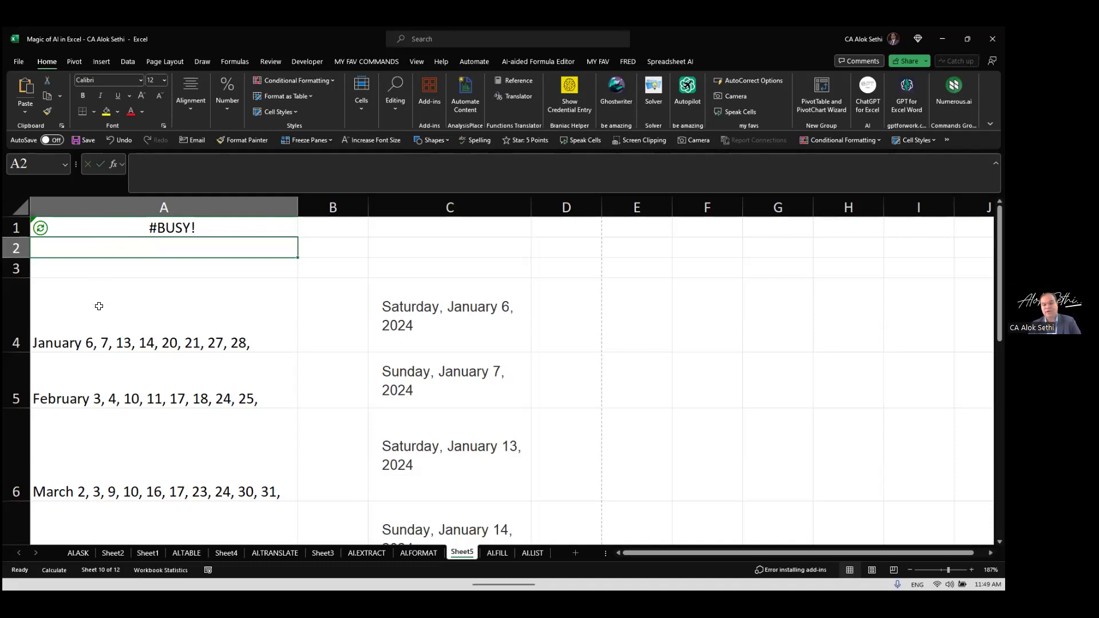
Step: Move the date lists in A4:C15 to the range starting at cell E4
left_click(100, 335)
key("ctrl+shift+End")
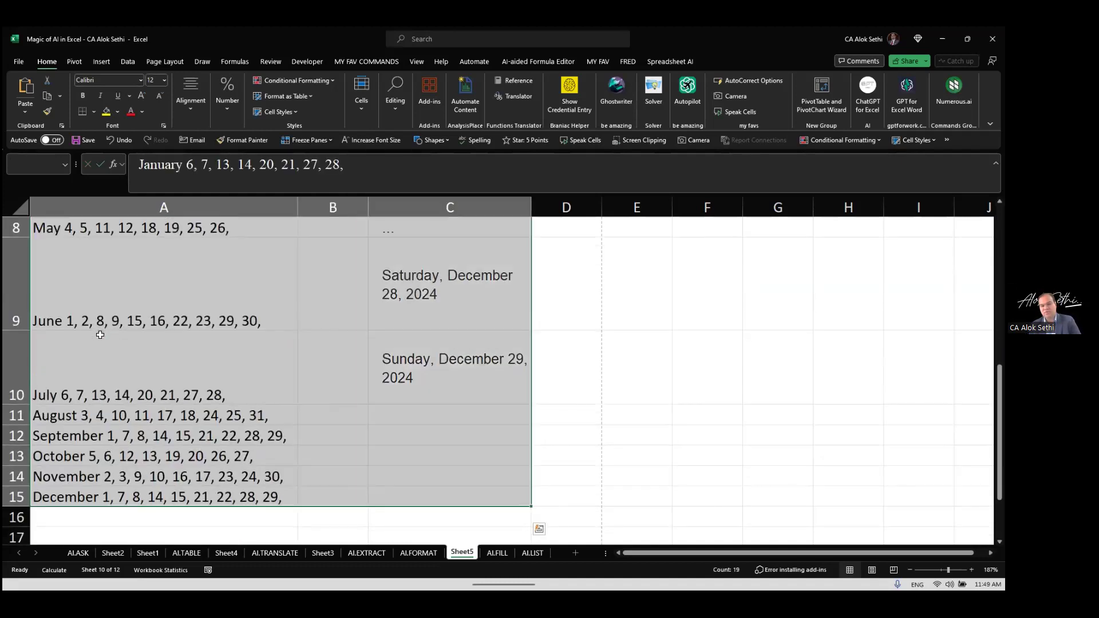
key("ctrl+c")
scroll(100, 335, "up", 3)
key("Right")
key("Right")
key("Right")
key("Right")
key("Return")
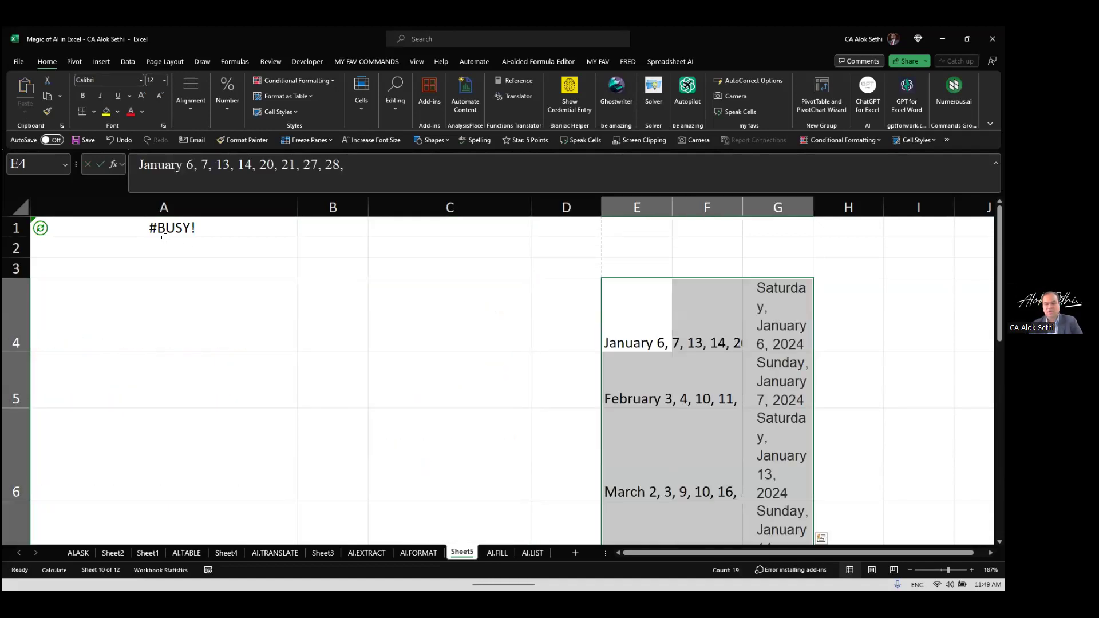
Step: Open the GPT formula in cell A1 for editing and re-enter it to recalculate
left_click(109, 259)
left_click(113, 229)
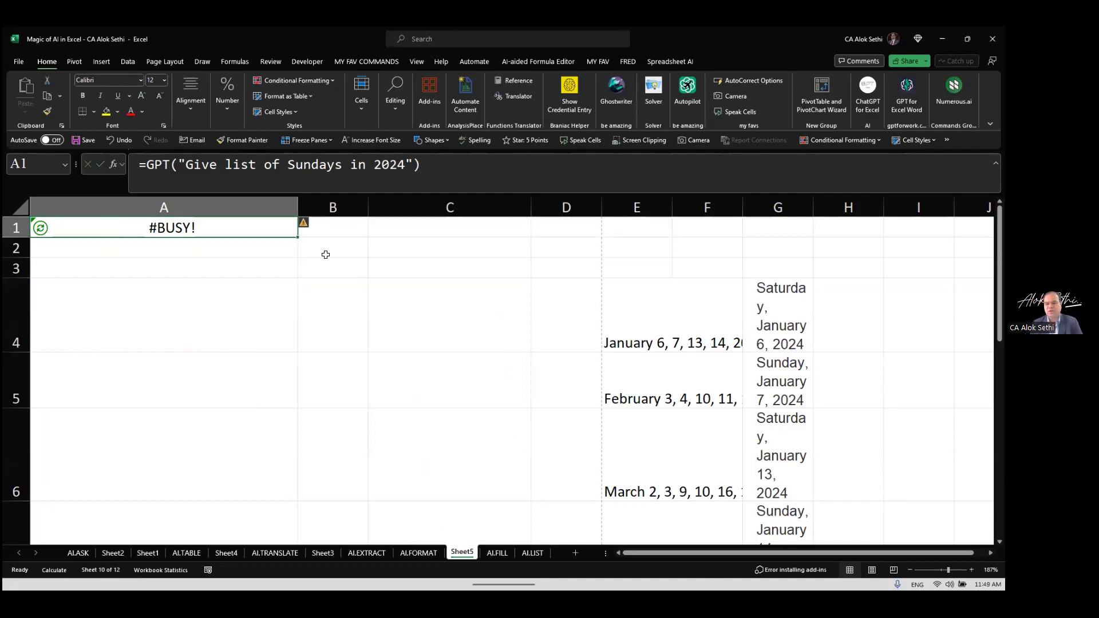
left_click(352, 234)
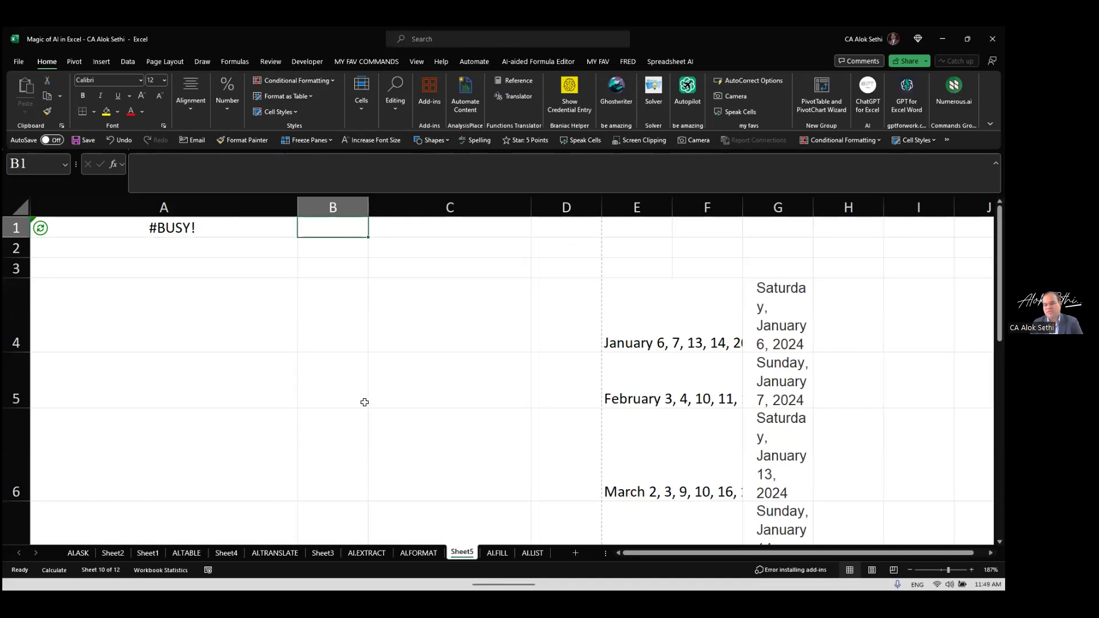
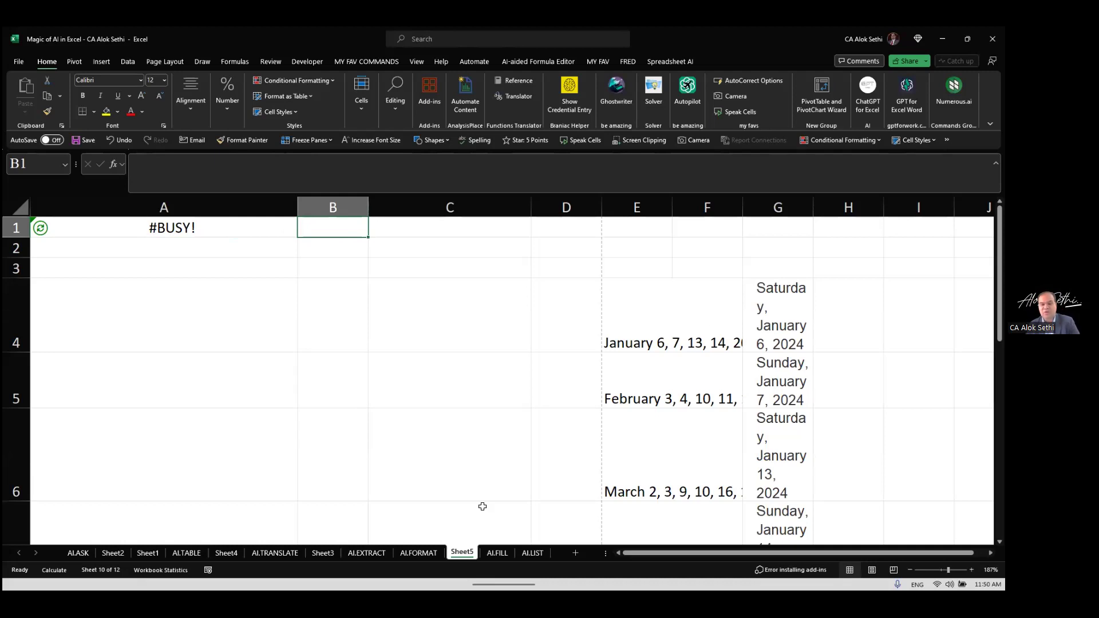
mouse_move(488, 533)
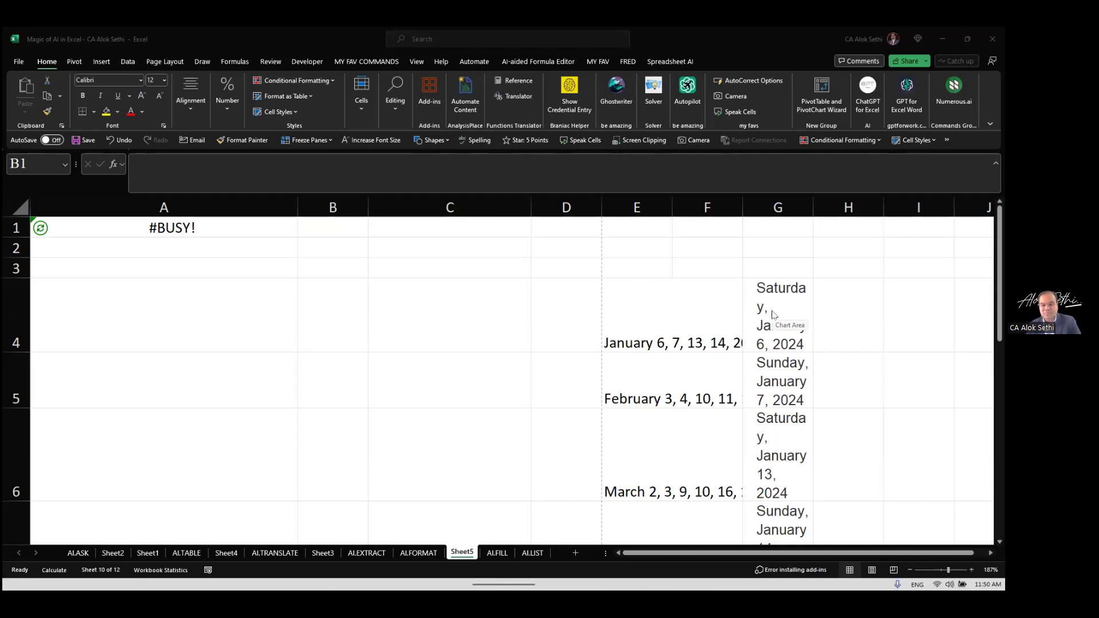
left_click(178, 232)
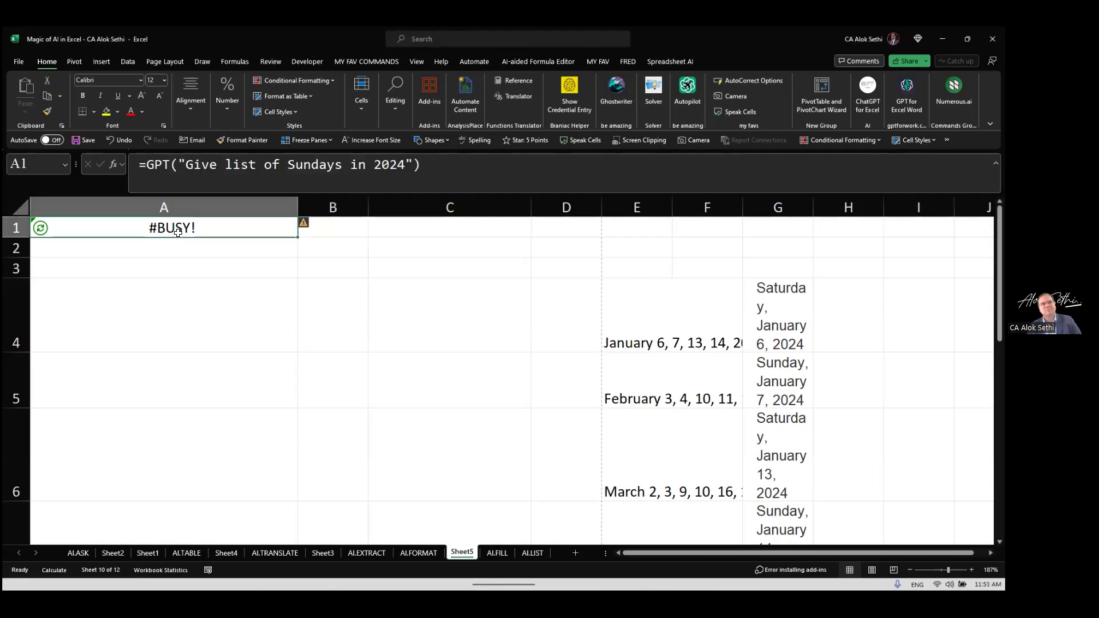
double_click(177, 232)
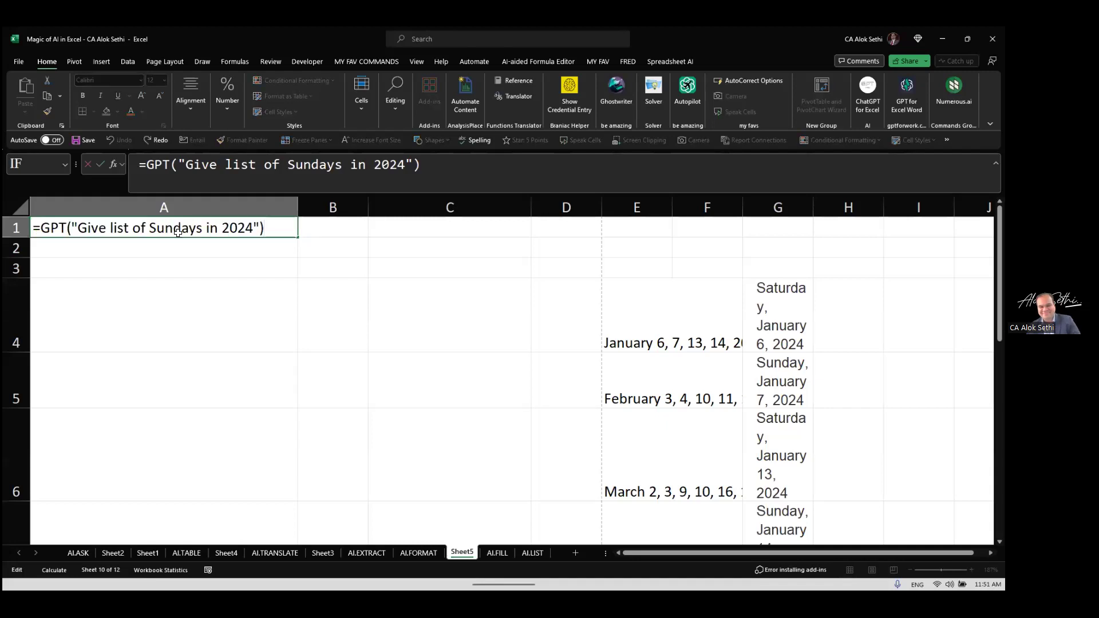
key("Return")
Step: Start a formula in cell B1, browse the available GPT functions and choose GPT_LIST
key("Right")
key("Right")
key("Up")
key("Left")
type("=gpt.")
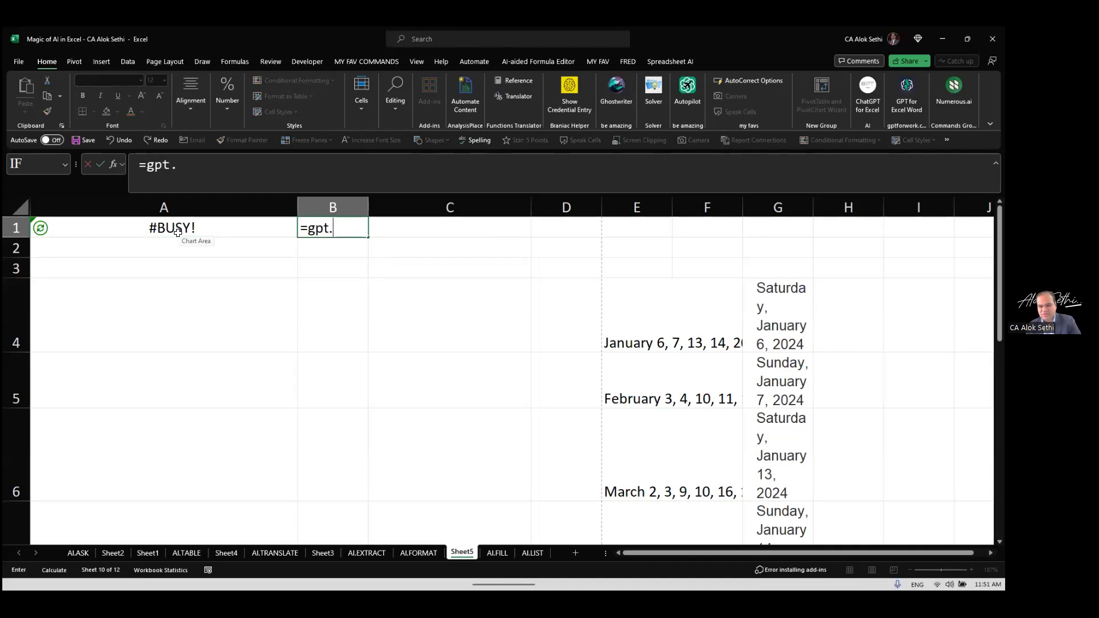
key("BackSpace")
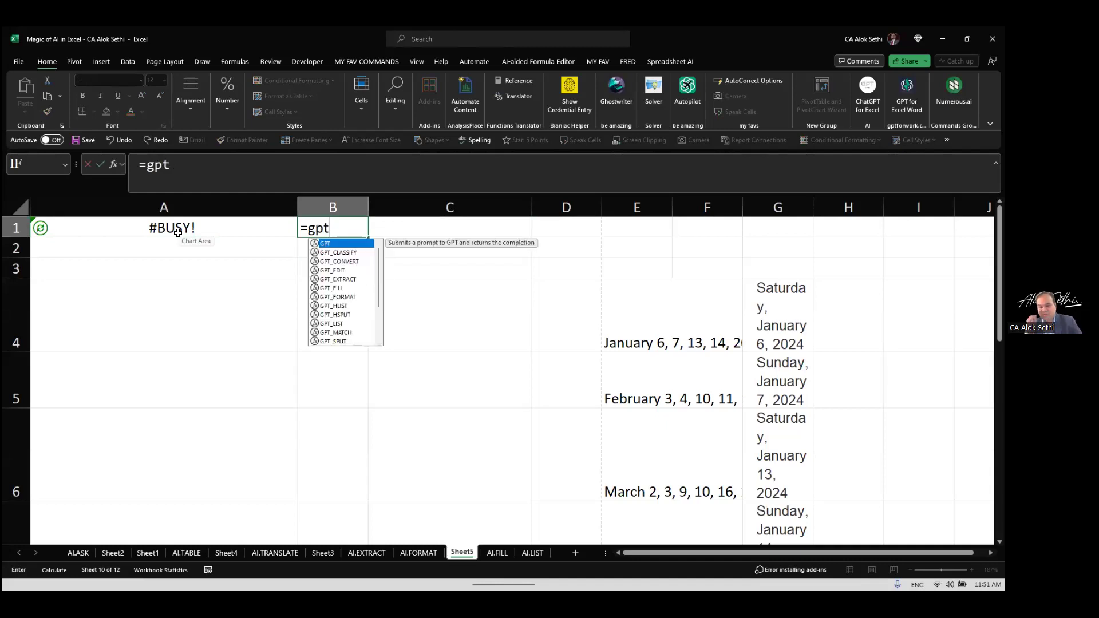
key("Down")
key("Down")
key("Down")
key("Down")
key("Down")
key("Down")
key("Down")
key("Down")
key("Down")
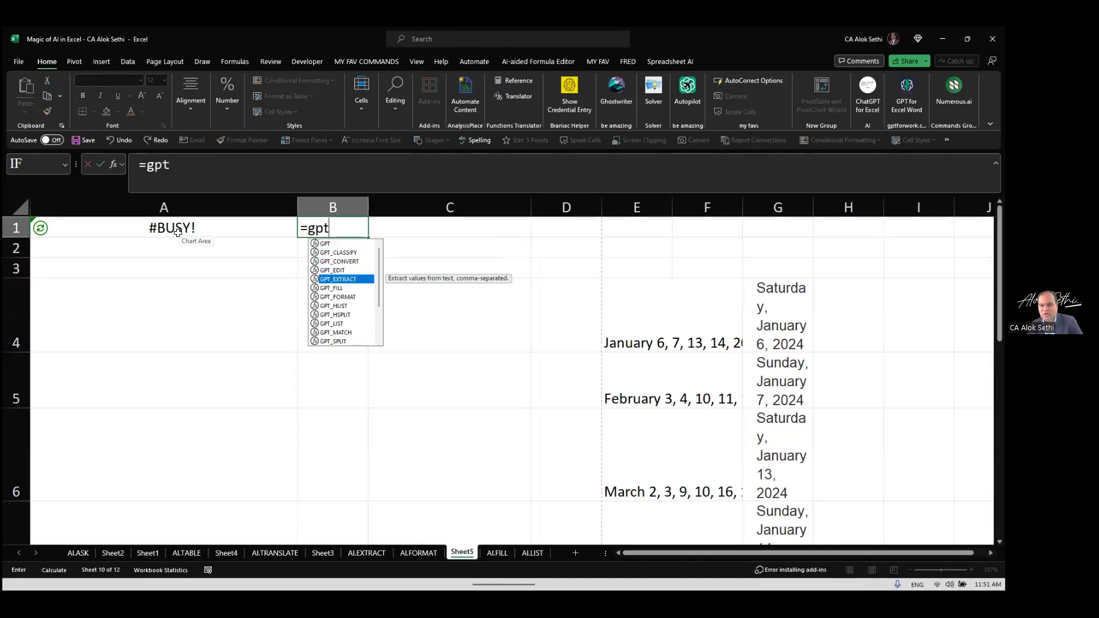
key("Down")
key("Down")
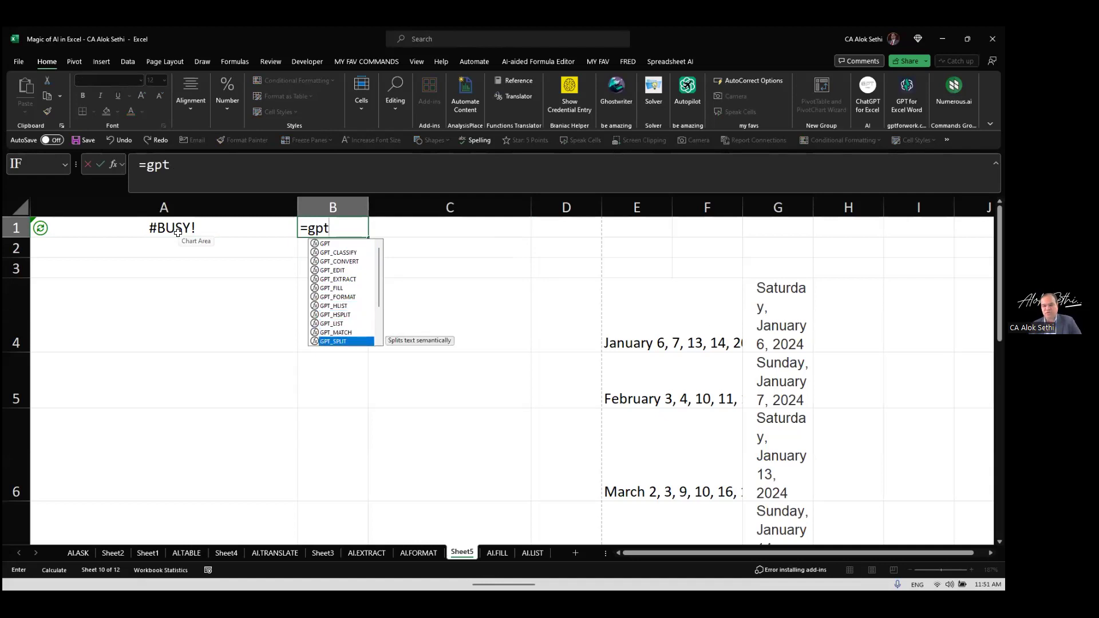
key("Up")
key("Up")
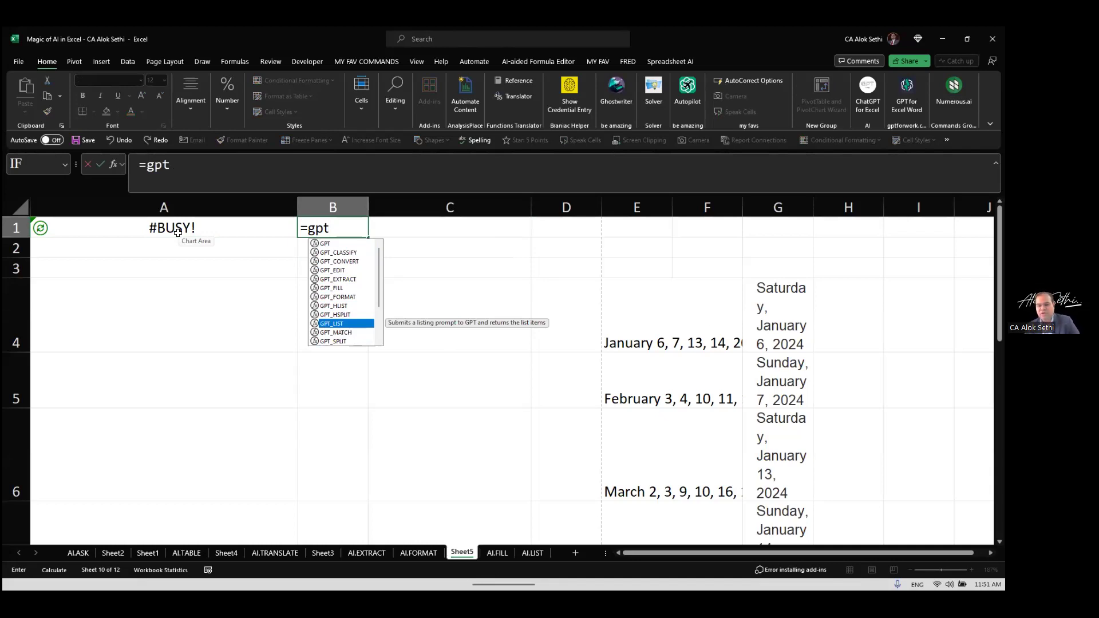
key("Tab")
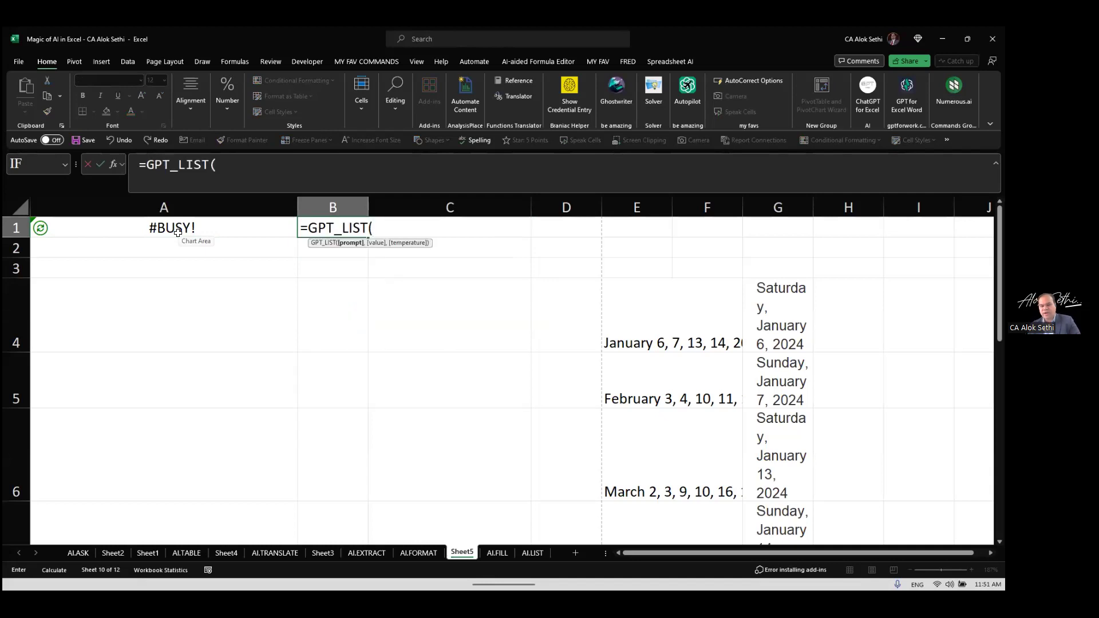
Step: Complete the GPT_LIST formula in B1 with the prompt "List of Public Holidays in India in 2024" and widen column B
type("\"List")
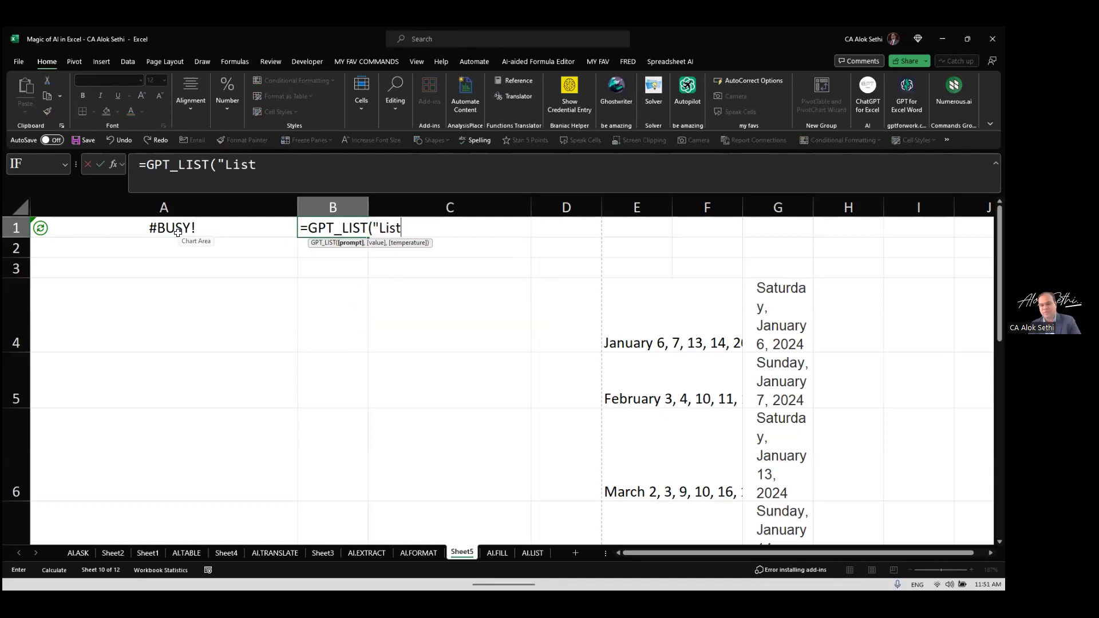
type(" of Pub")
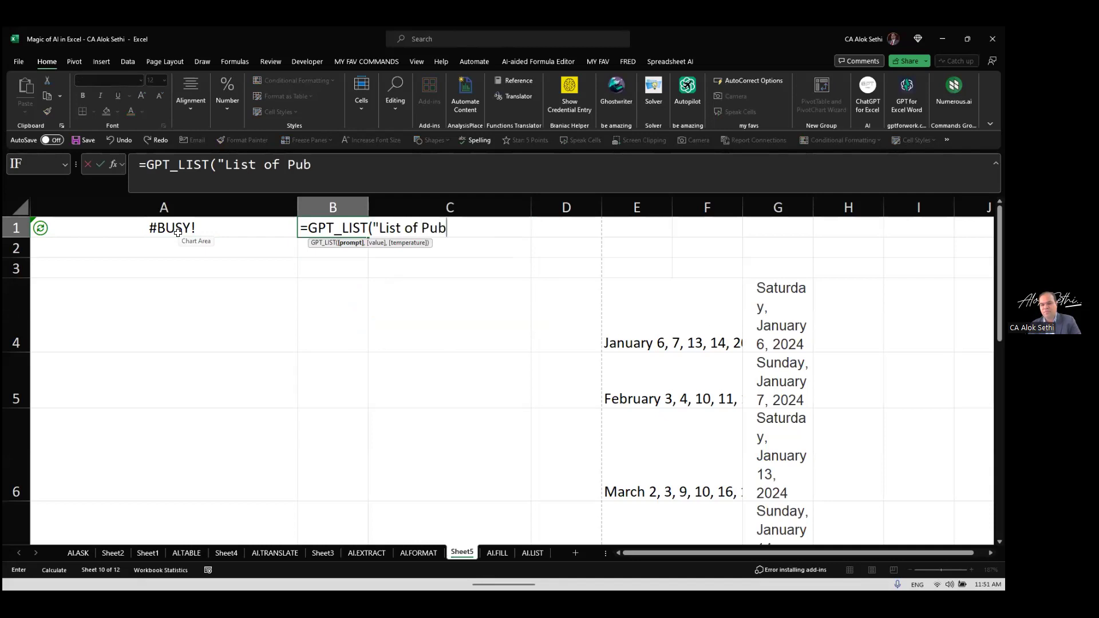
type("lic Holids")
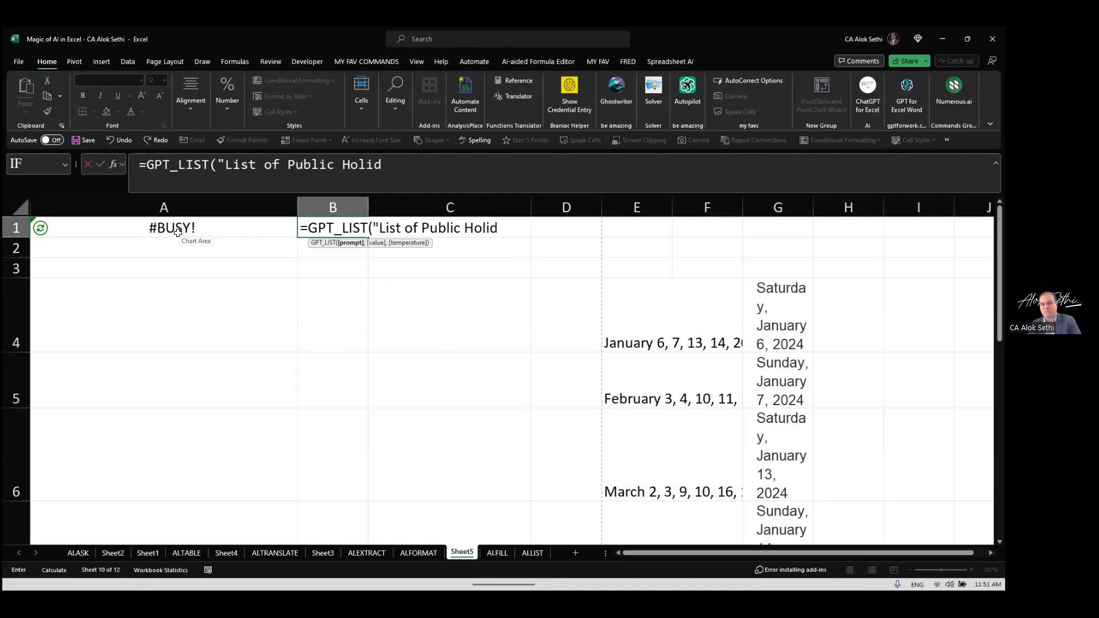
key("BackSpace")
key("BackSpace")
type("a")
key("BackSpace")
type("days in India")
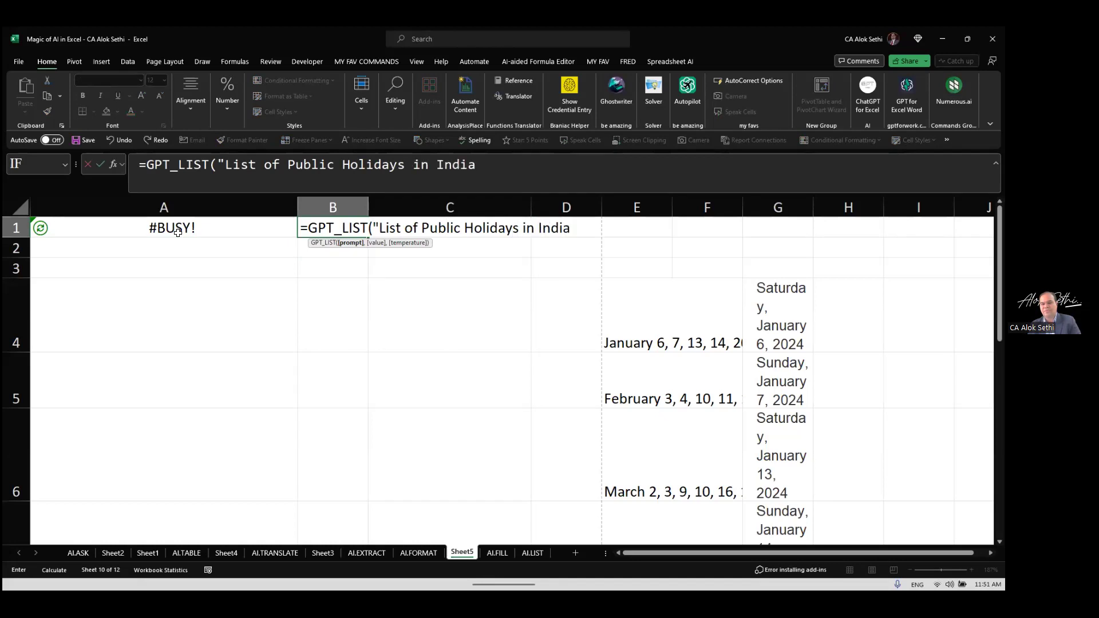
type(" in 2024\")")
key("Return")
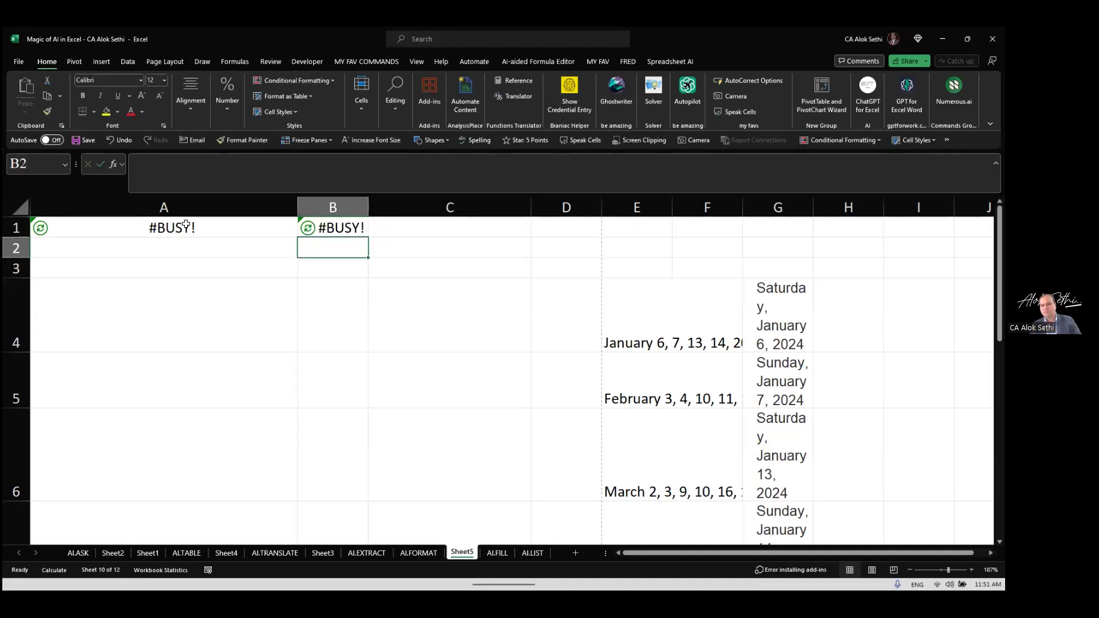
left_click_drag(368, 207, 428, 207)
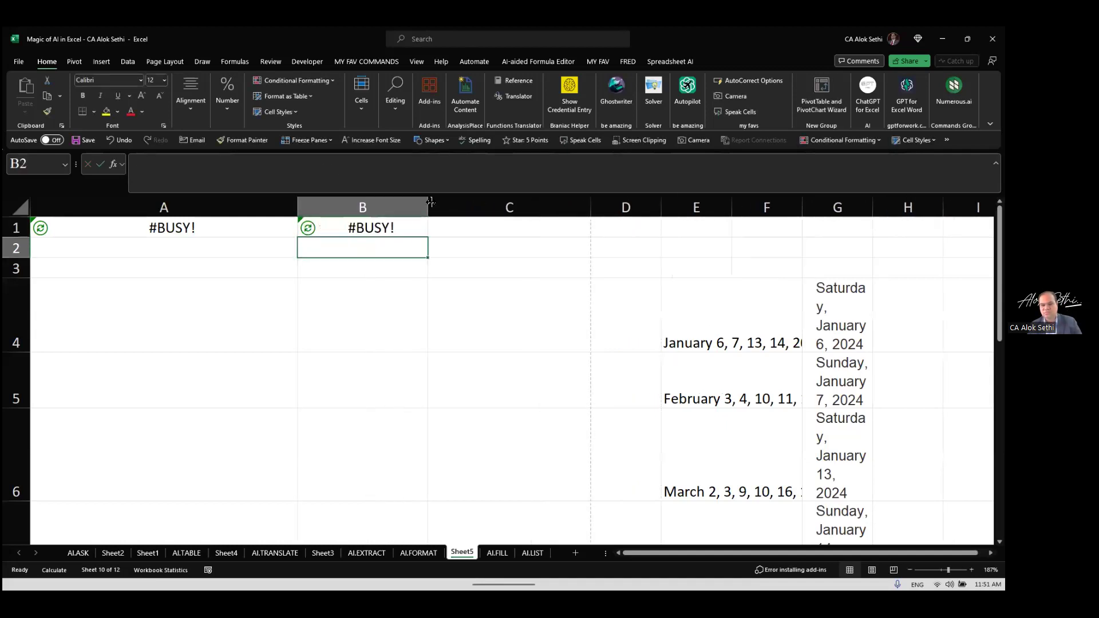
mouse_move(486, 587)
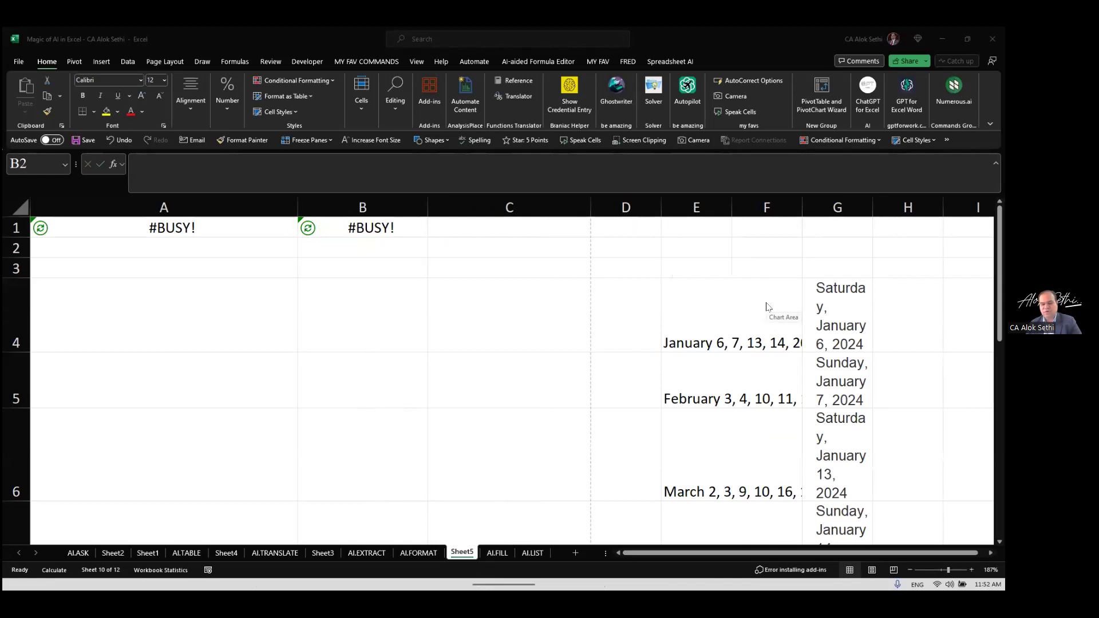
left_click(307, 227)
left_click(233, 246)
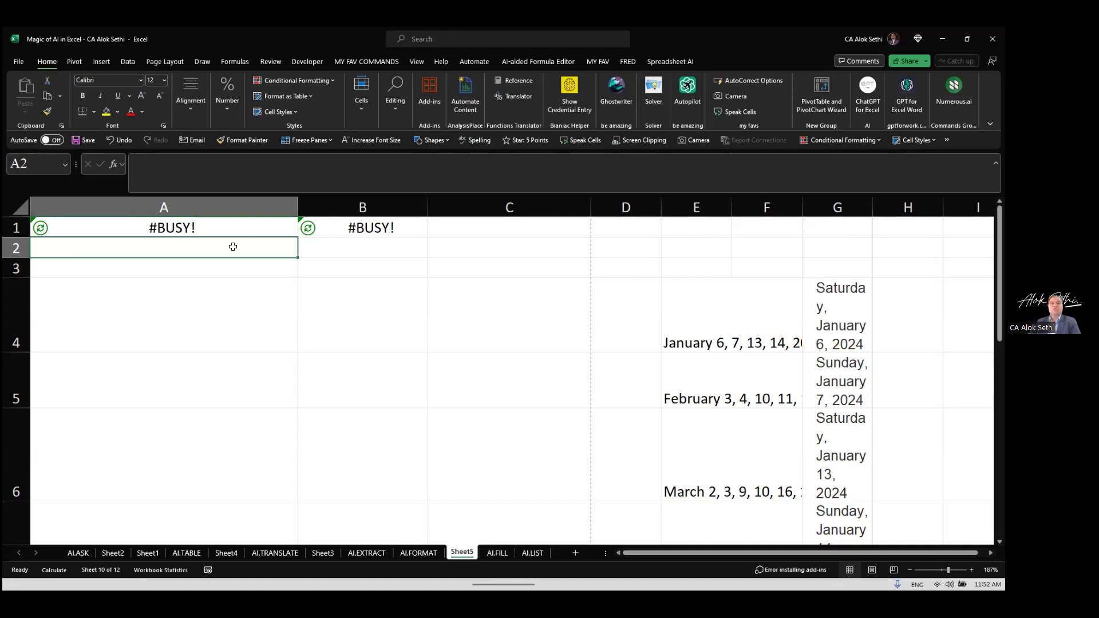
key("Right")
key("Right")
key("Right")
key("Up")
key("Left")
key("Left")
key("Right")
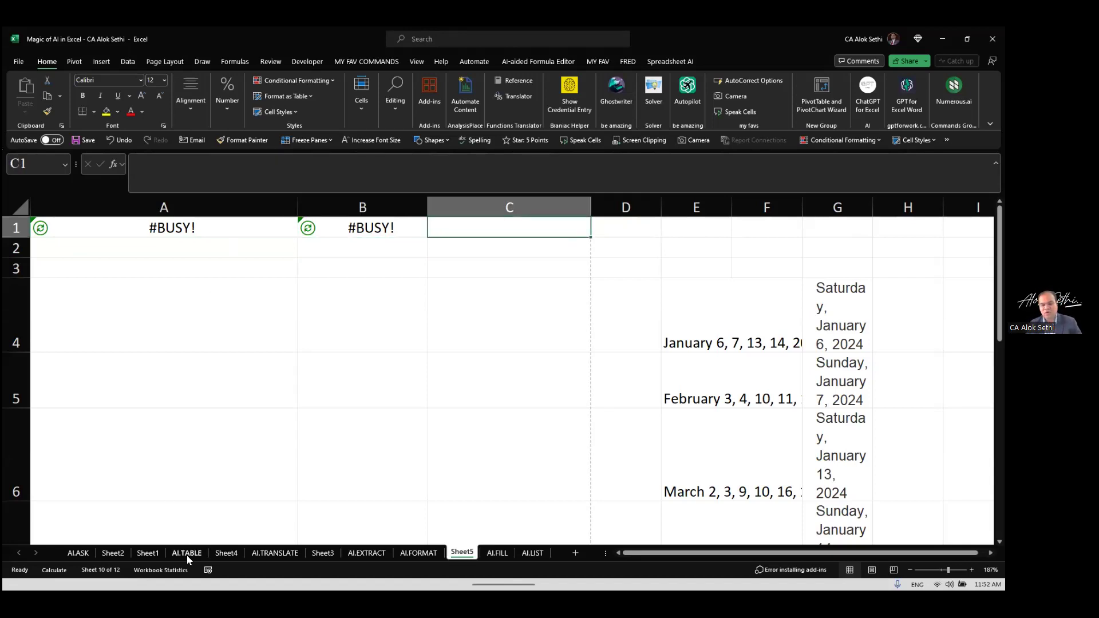
left_click(508, 422)
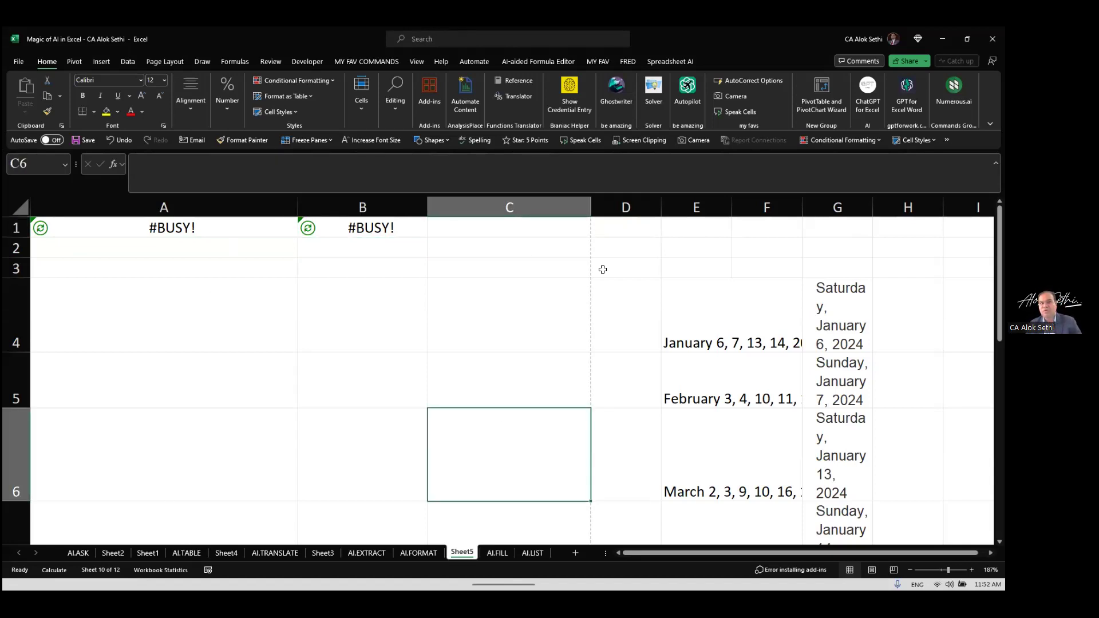
left_click(528, 252)
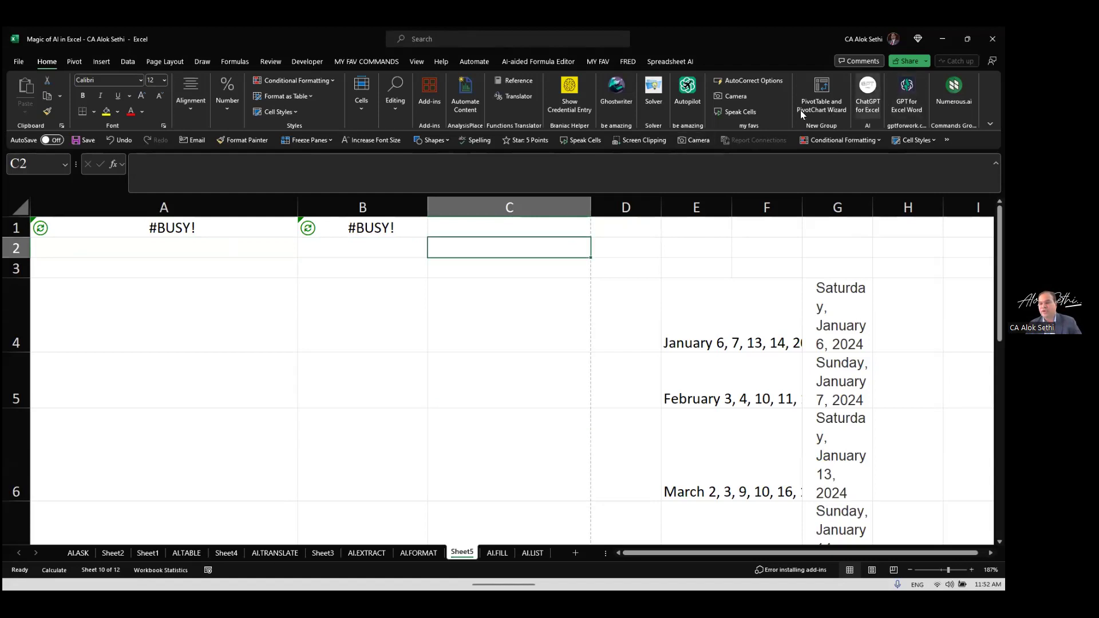
Step: Open the Ghostwriter Autopilot add-in and start its free edition
left_click(686, 89)
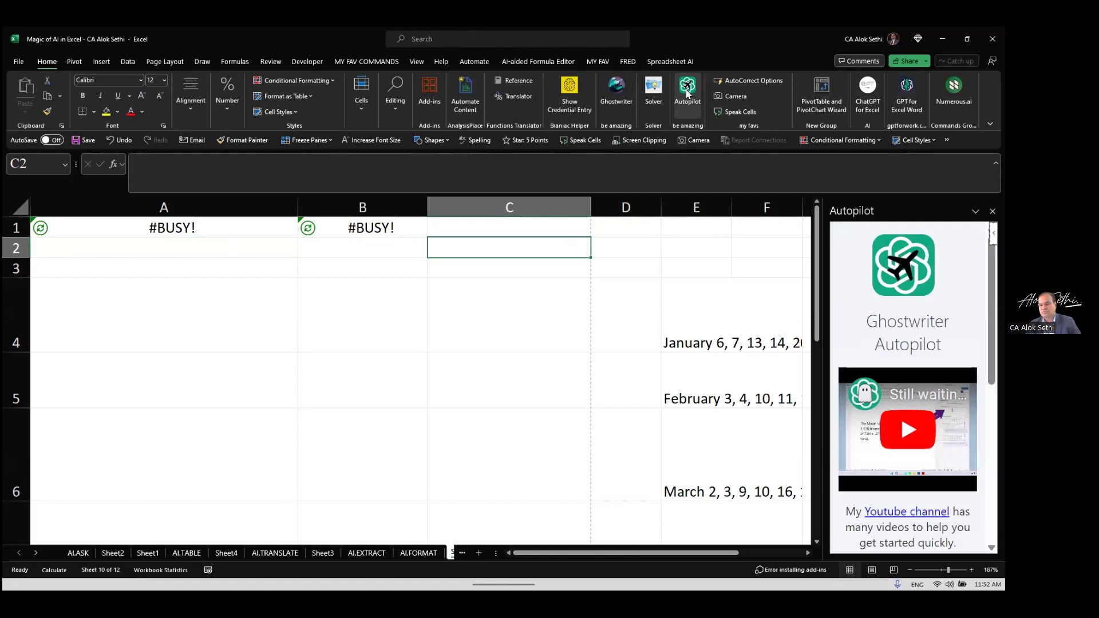
scroll(910, 387, "down", 5)
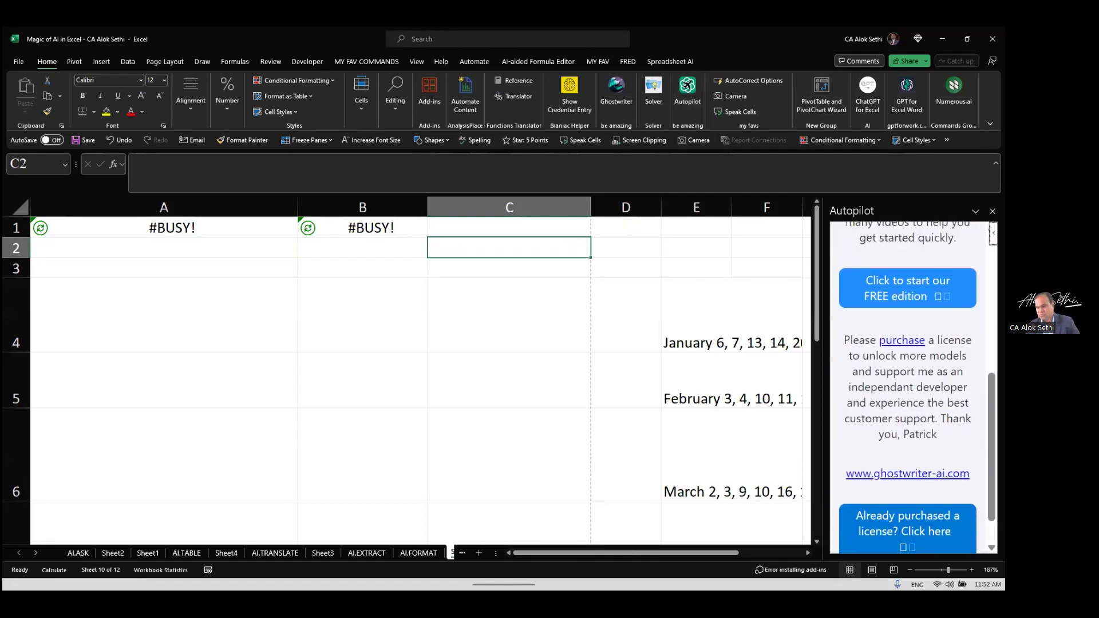
scroll(900, 339, "up", 2)
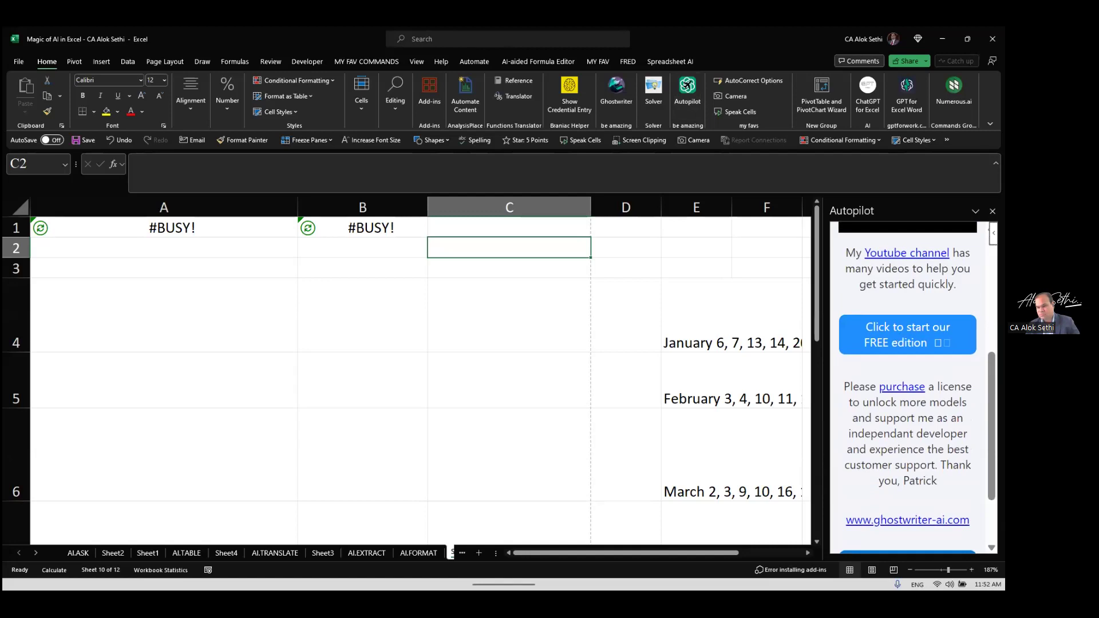
left_click(876, 480)
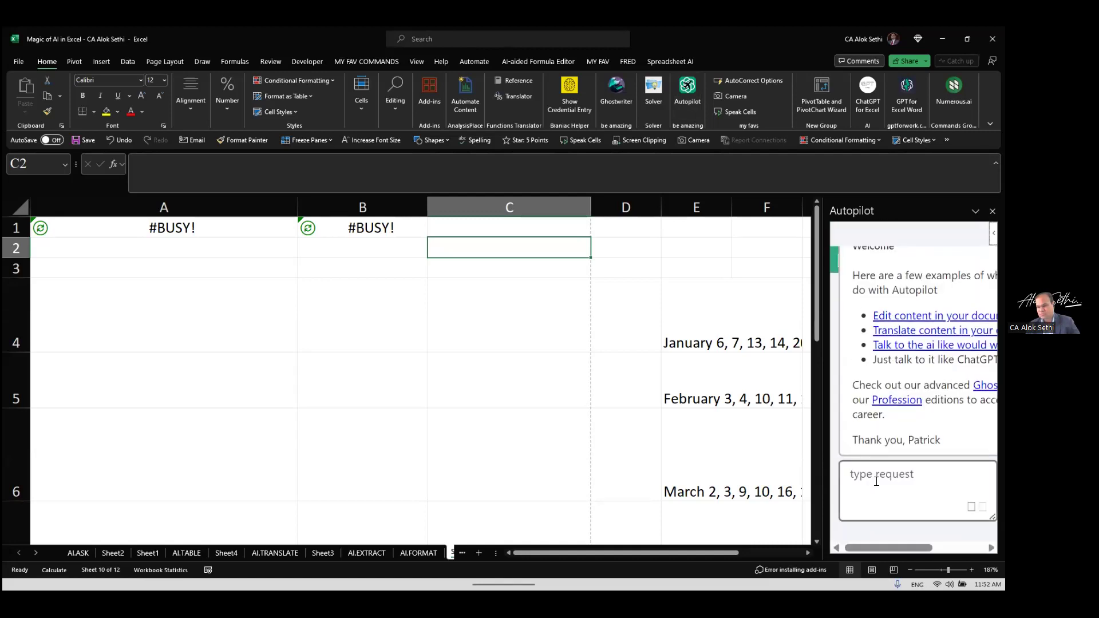
Step: Submit the request "generate a table with 5 numbers between 100 and 500" to Autopilot
right_click(871, 488)
left_click(873, 497)
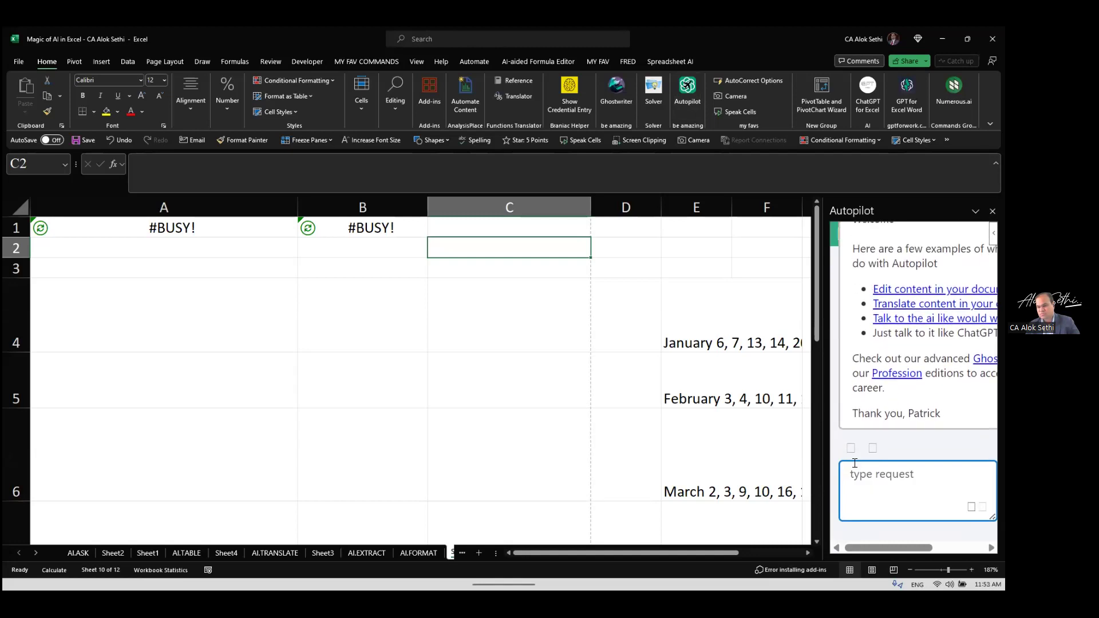
type("generate a talbe")
key("BackSpace")
key("BackSpace")
type("ble with")
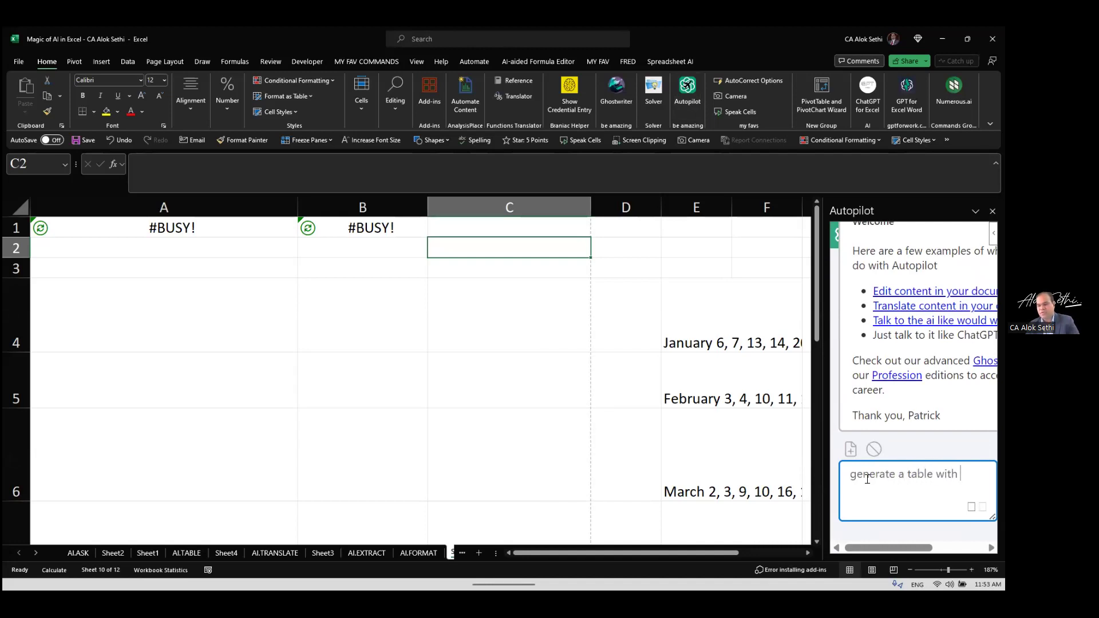
type(" 5 numbers between ")
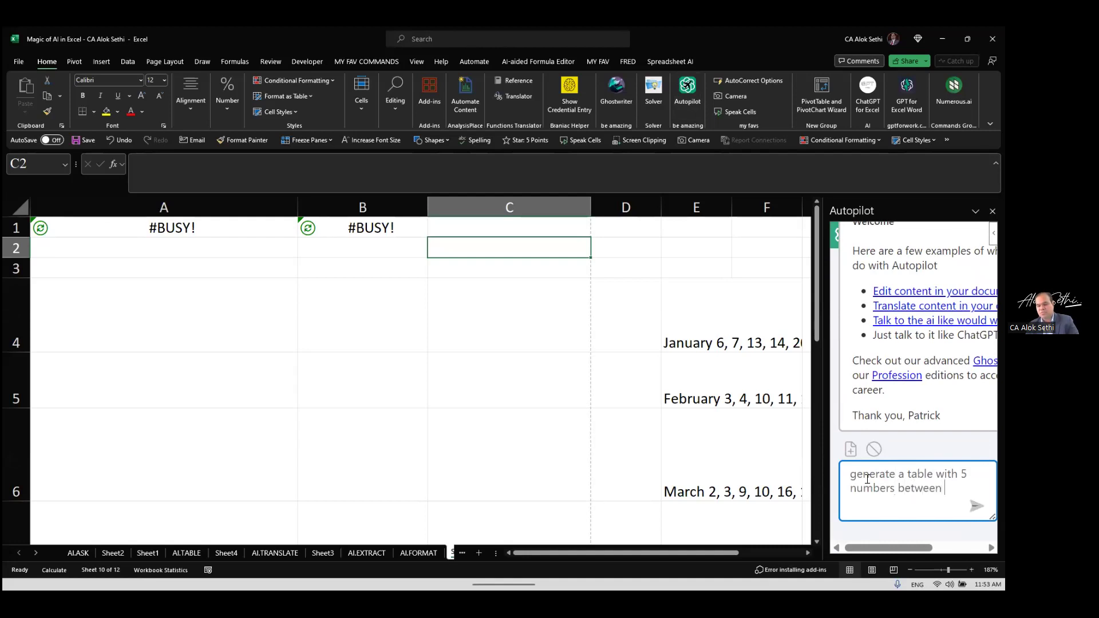
type("100 and 500")
key("Return")
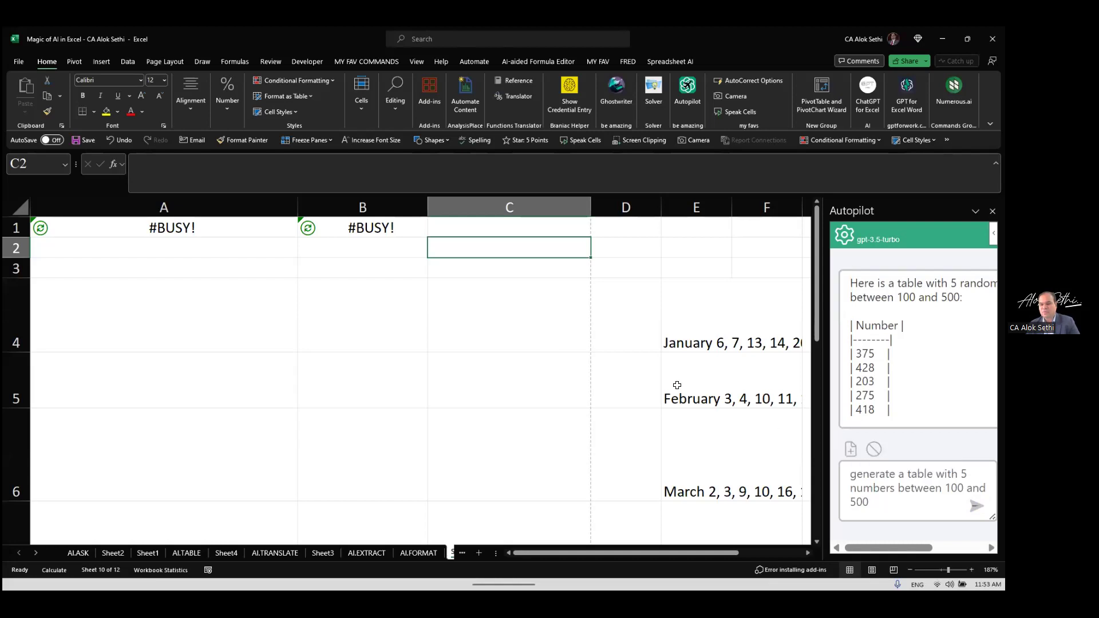
Step: Insert Autopilot's five-number table response into the empty cell I4
scroll(499, 412, "down", 3)
scroll(498, 414, "up", 3)
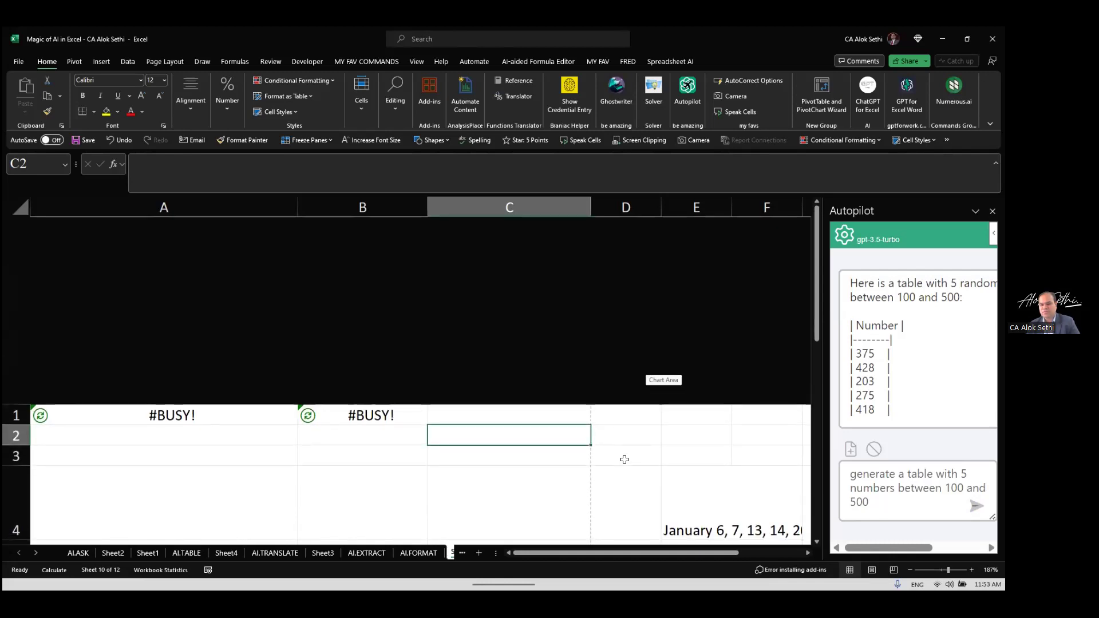
left_click(623, 457)
scroll(623, 456, "right", 5)
scroll(624, 458, "right", 2)
scroll(572, 412, "left", 2)
left_click(562, 415)
left_click(481, 344)
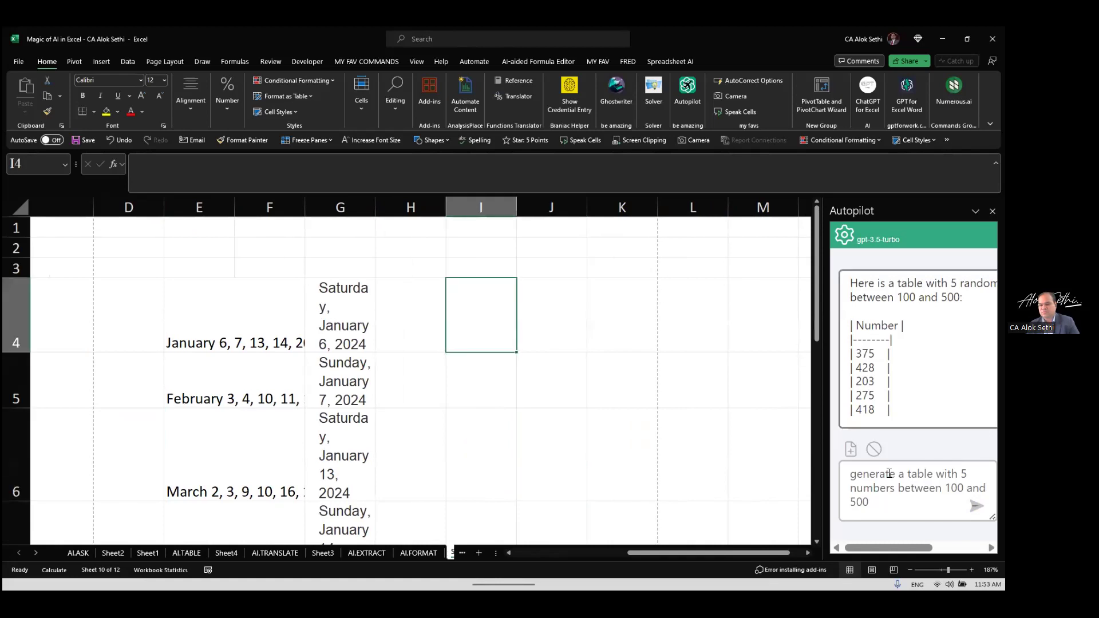
left_click(851, 451)
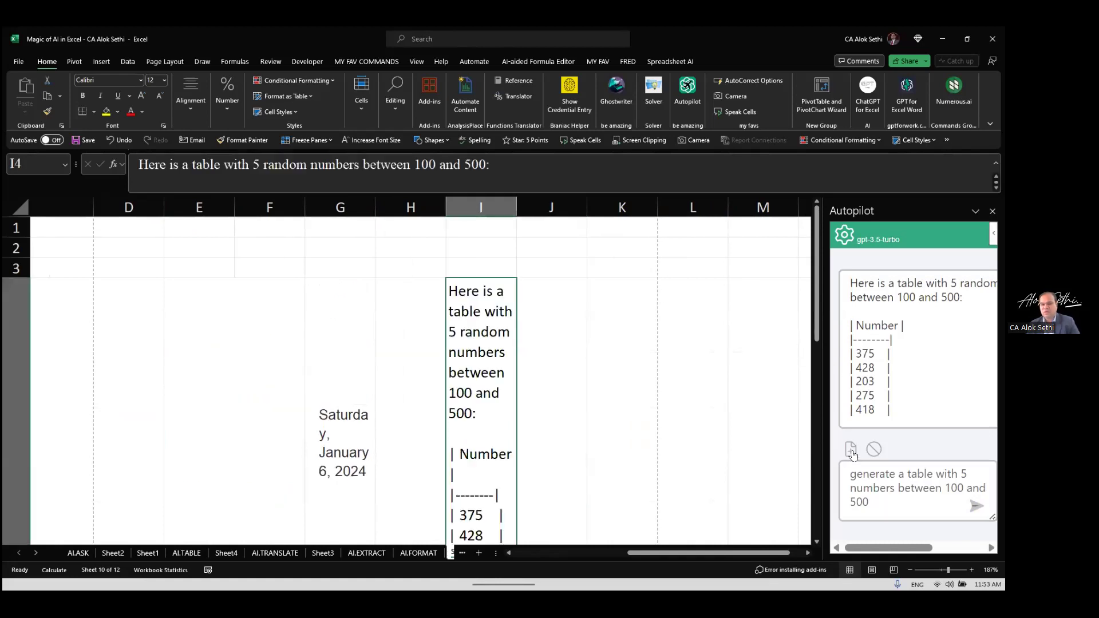
Step: Widen column I so the inserted number table is readable, and select cell I5 below it
left_click(606, 361)
left_click_drag(517, 207, 626, 207)
scroll(539, 447, "down", 3)
scroll(539, 447, "up", 3)
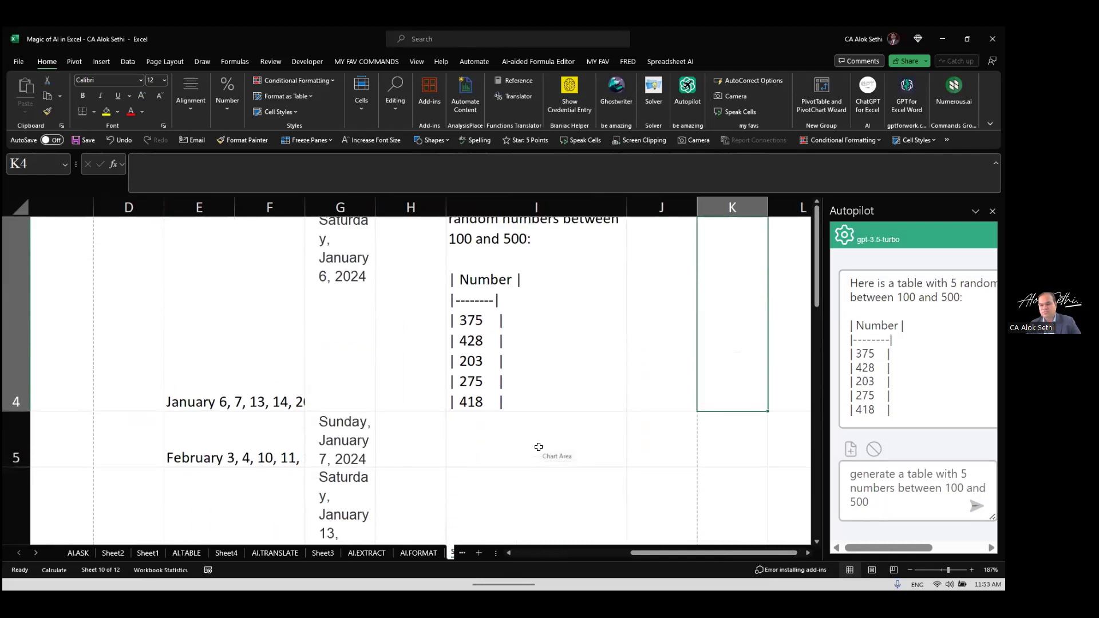
left_click(490, 371)
scroll(490, 371, "down", 3)
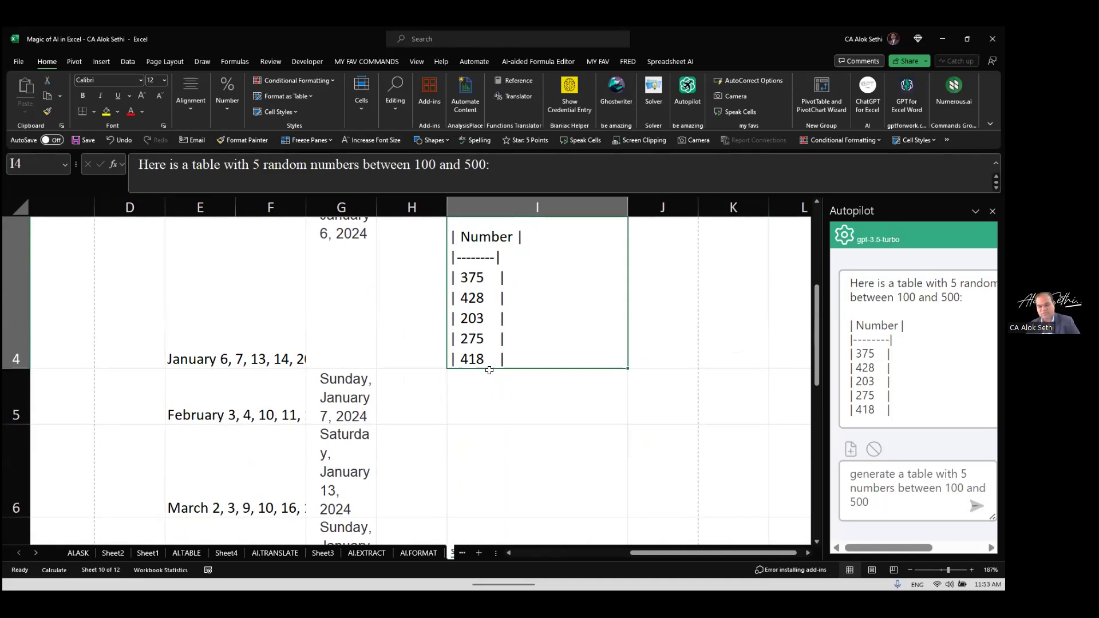
left_click(483, 401)
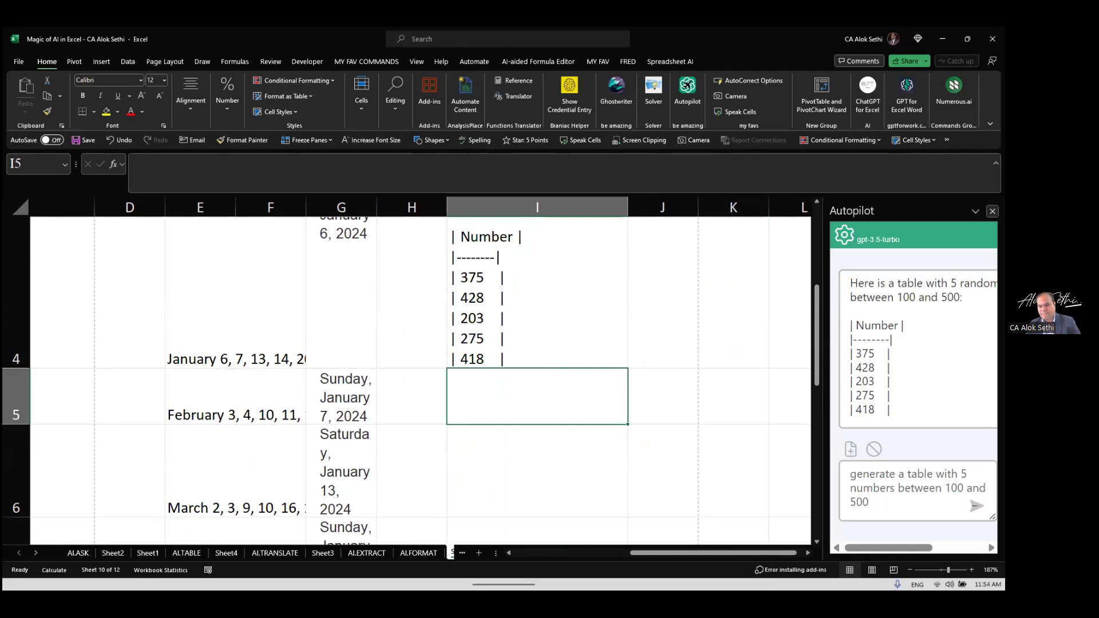
Step: Replace the Autopilot request with "Create a dummy table with these columns and generate 10 rows of dummy data"
left_click(876, 485)
type("cat")
key("ctrl+a")
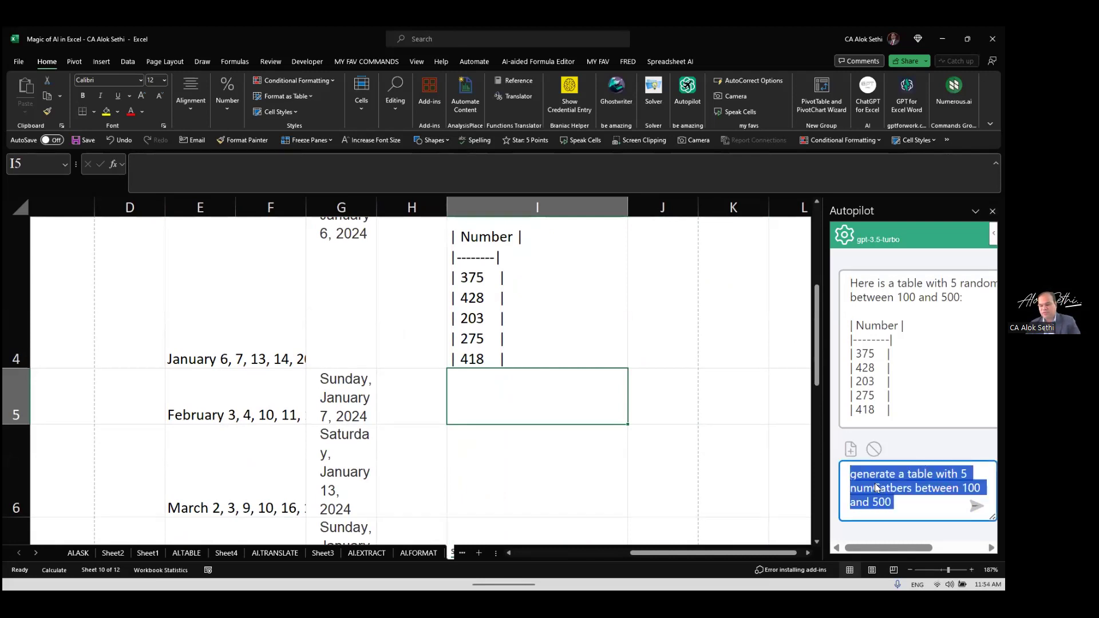
key("BackSpace")
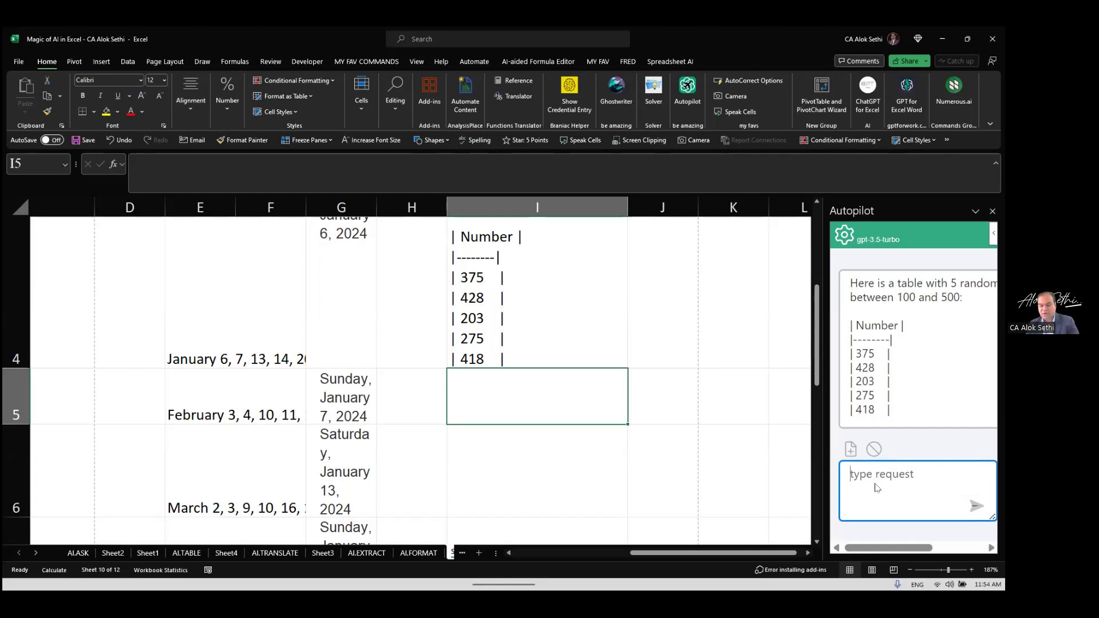
type("Create a dummy table wit hthe")
key("BackSpace")
key("BackSpace")
key("BackSpace")
key("BackSpace")
type("h these co")
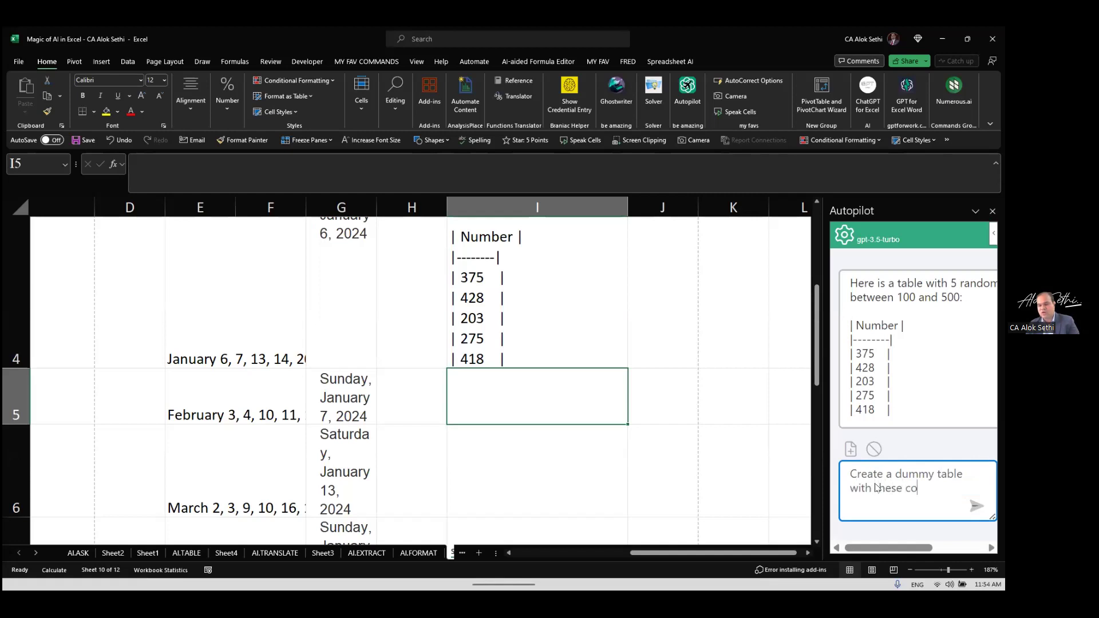
type("lumns and generate 10 rows of")
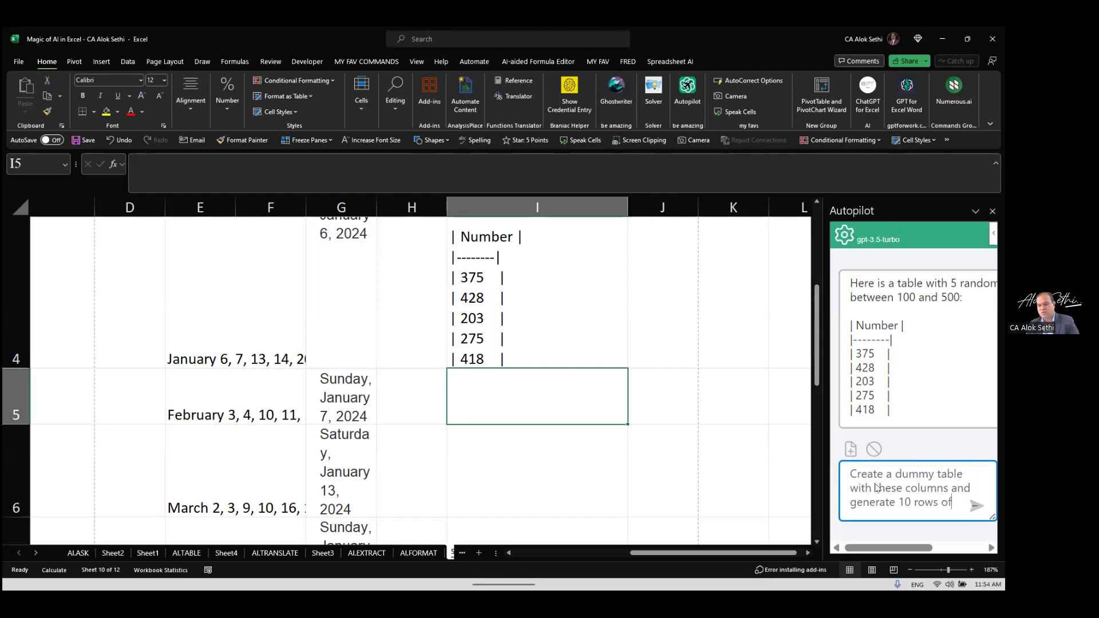
type(" dummy data")
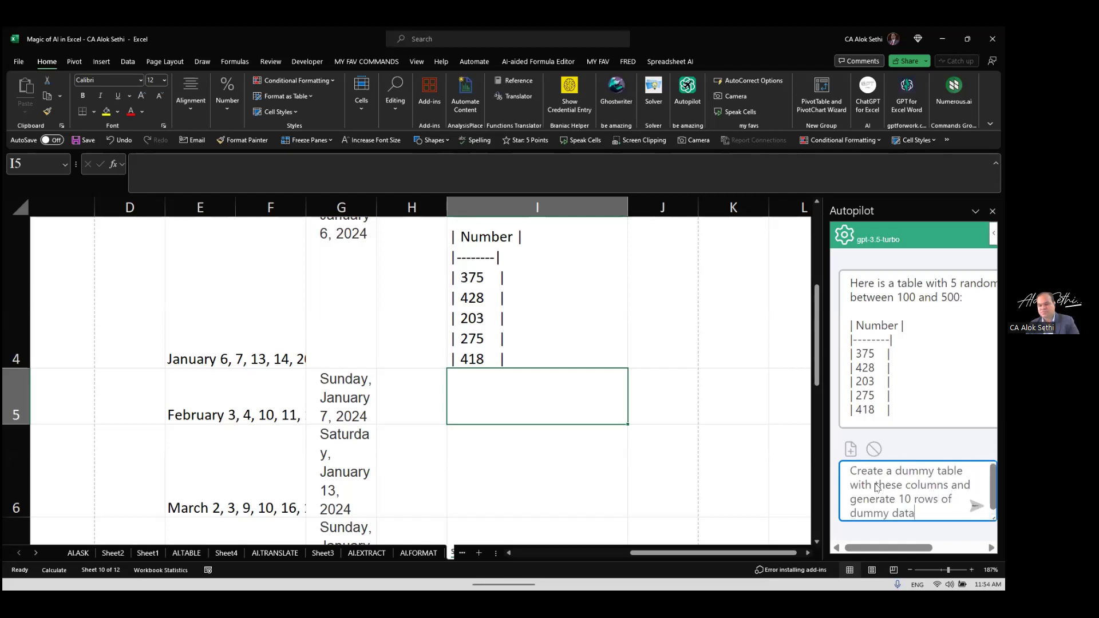
Step: Add a "Column Names" heading below a blank line in the request, followed by Product and Cost Price on separate lines
key("shift+Return")
key("shift+Return")
type("C")
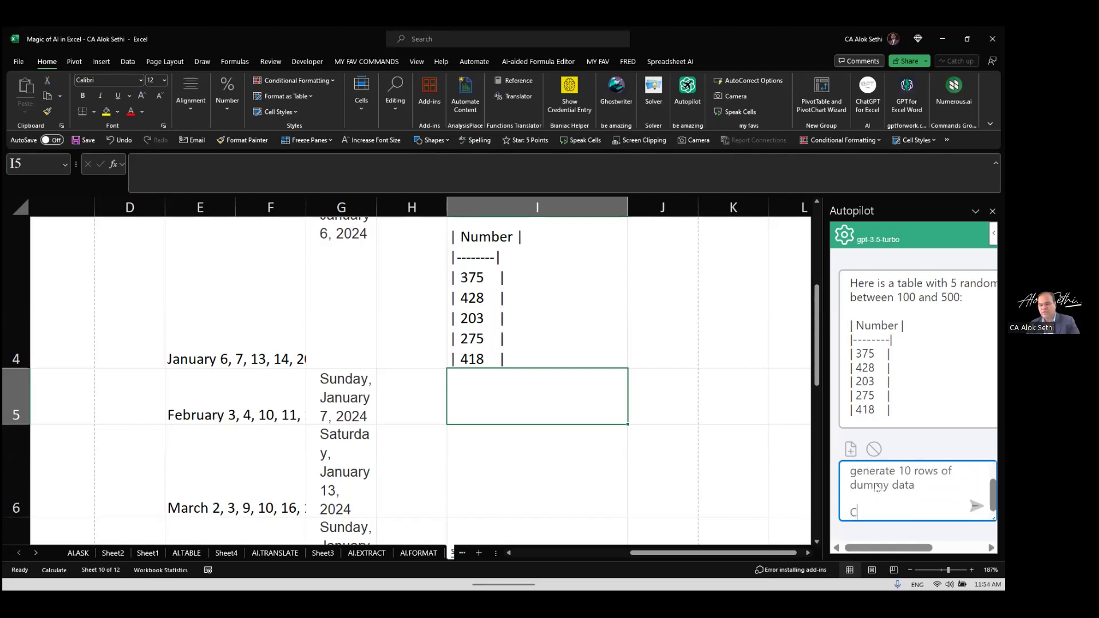
type("olumn Names")
key("shift+Return")
type("Product")
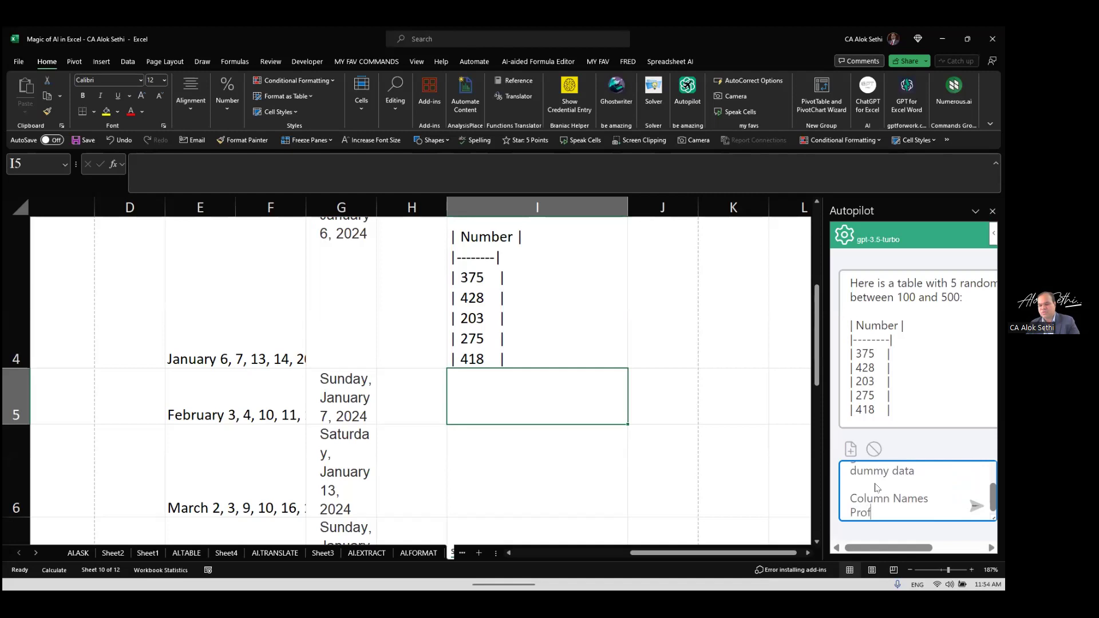
key("shift+Return")
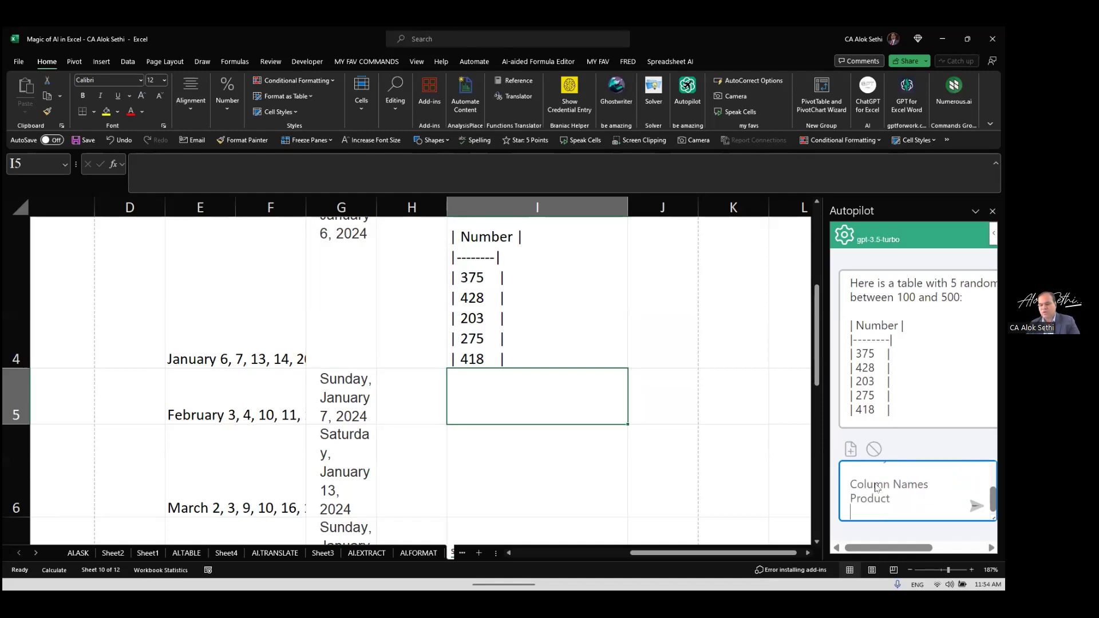
type("So")
key("BackSpace")
key("BackSpace")
type("Cost Price")
key("shift+Return")
Step: Add the column names Quantity Sold, Selling Price and Date of Order to the request and submit it
type("Q")
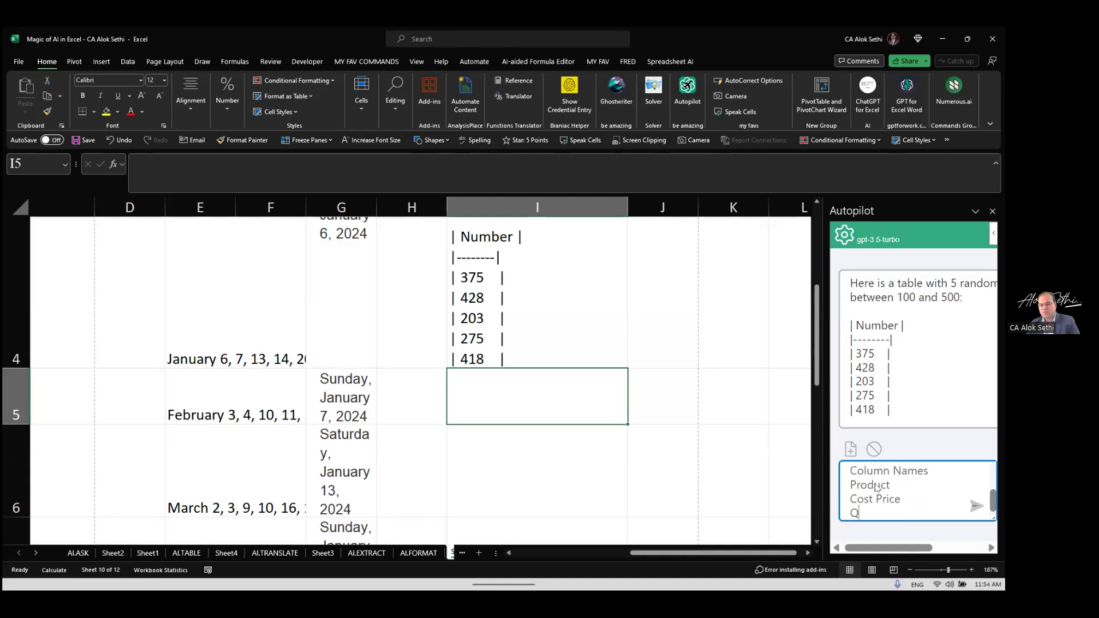
type("uantity")
key("shift+Return")
type("Selling Price")
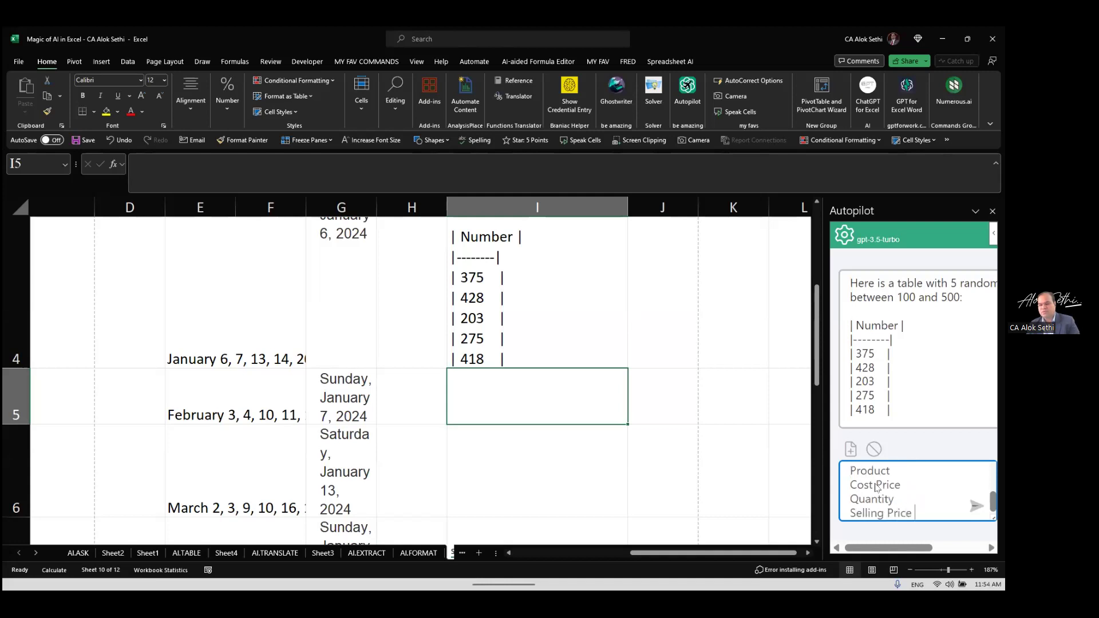
key("shift+Return")
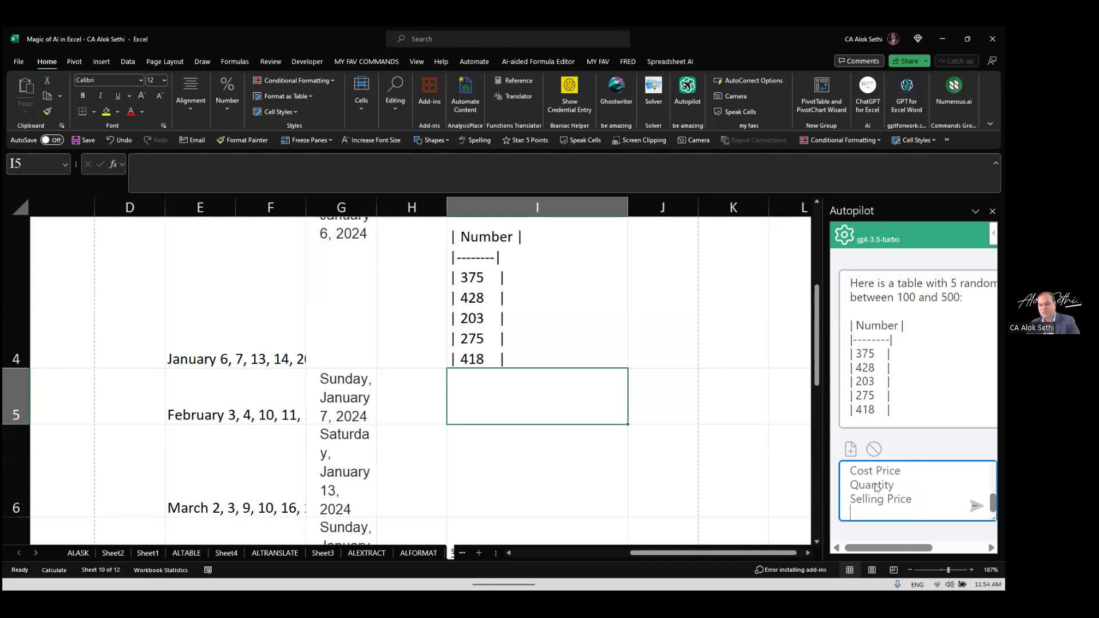
type("Sold")
key("Down")
type("Date of Order")
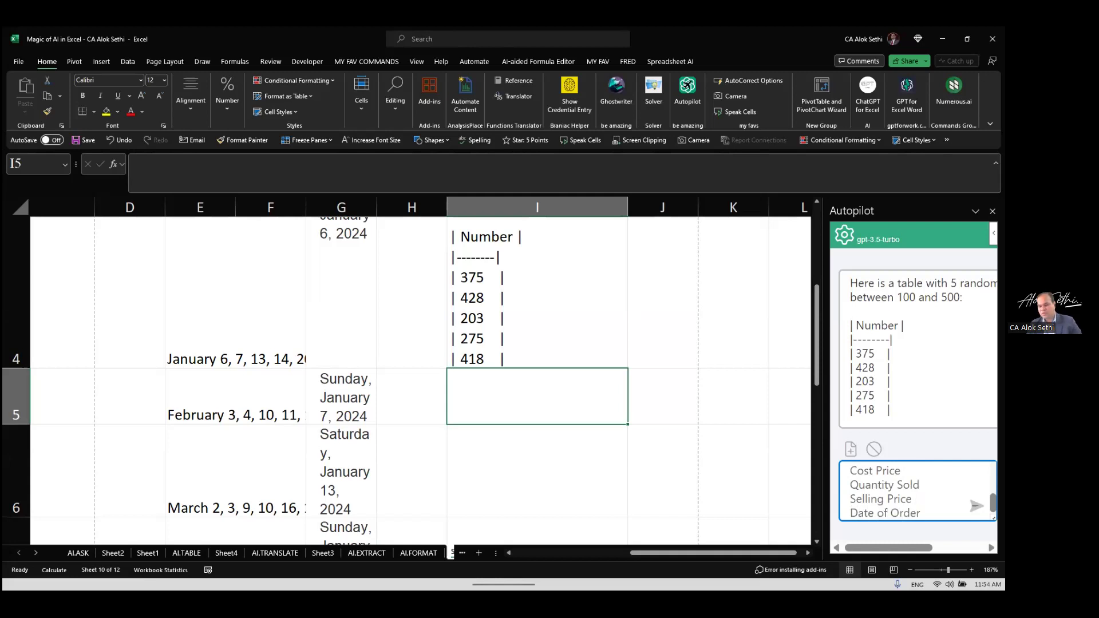
key("Return")
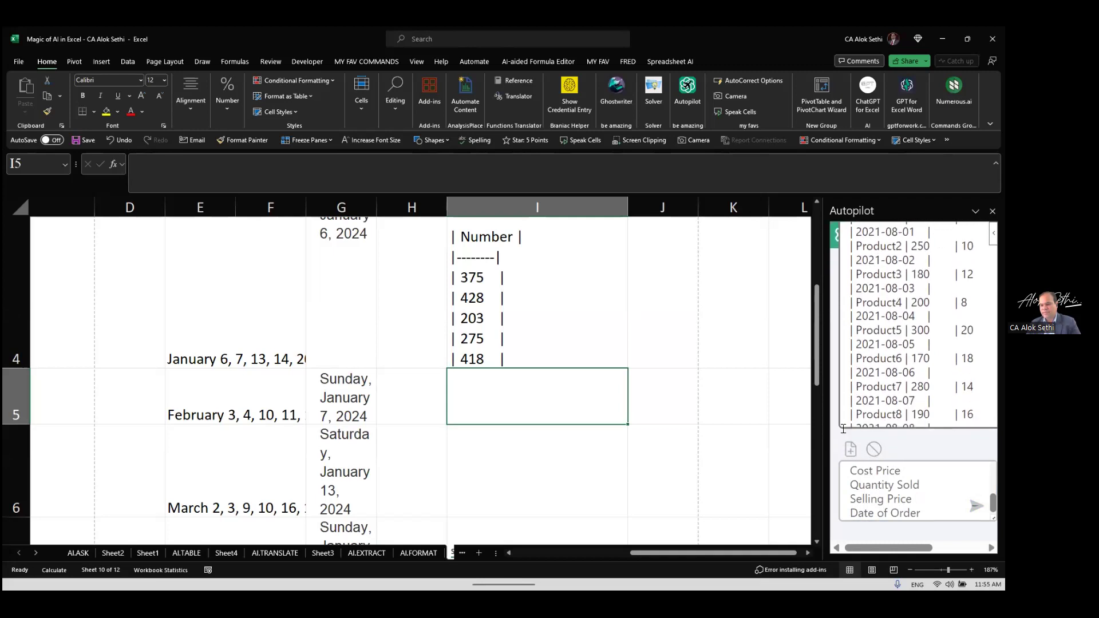
Step: Insert Autopilot's generated dummy table into the empty cell P1
scroll(554, 374, "right", 6)
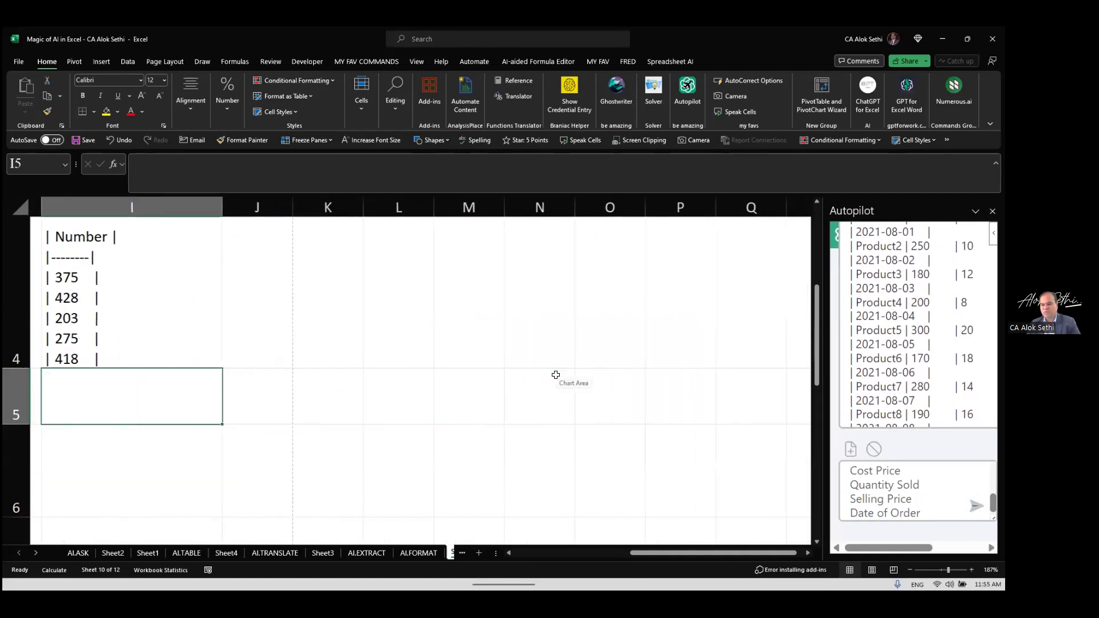
scroll(330, 278, "right", 4)
left_click(212, 248)
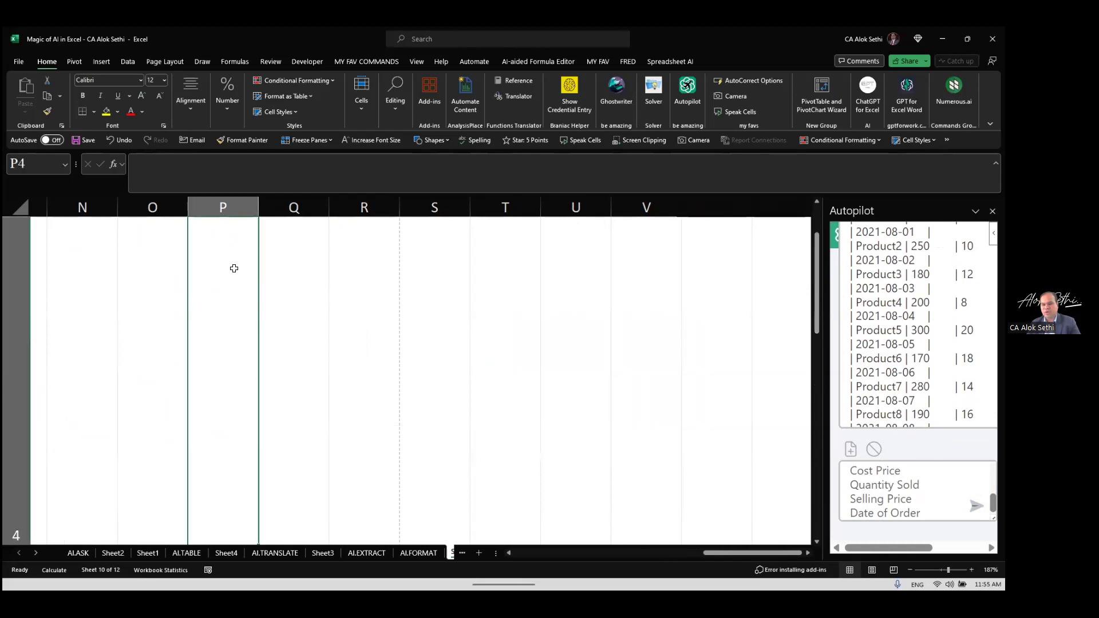
scroll(273, 317, "up", 2)
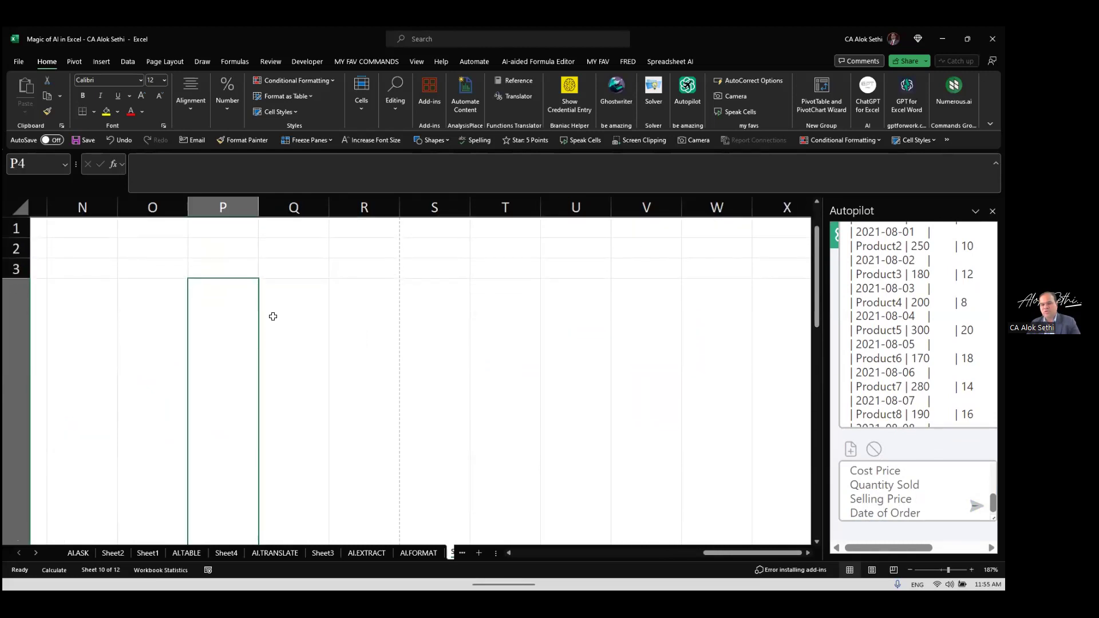
left_click(223, 234)
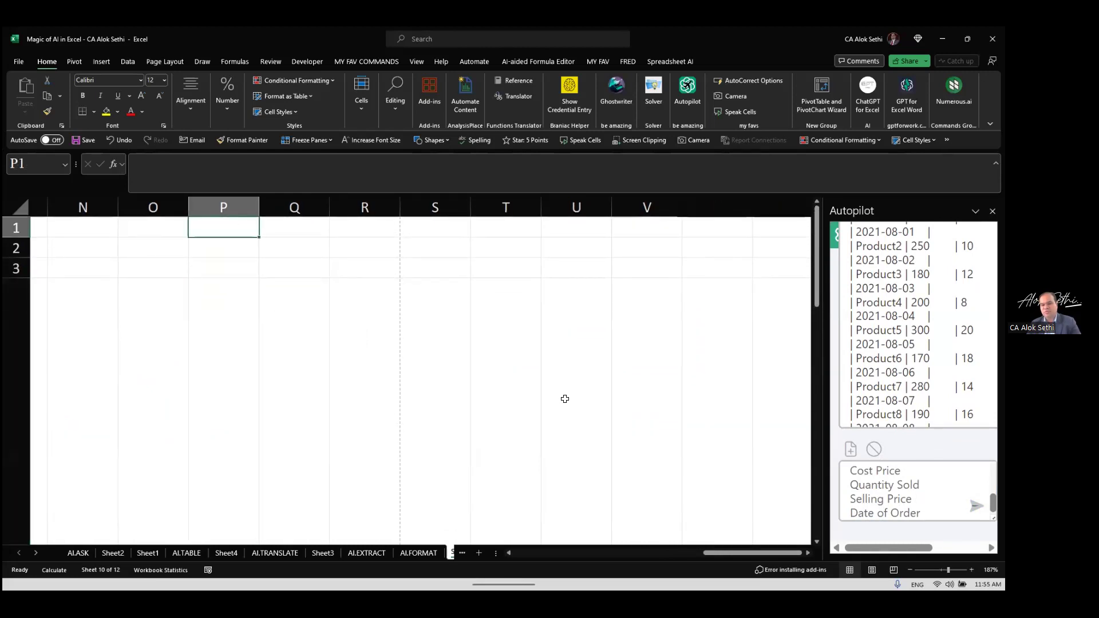
left_click(850, 450)
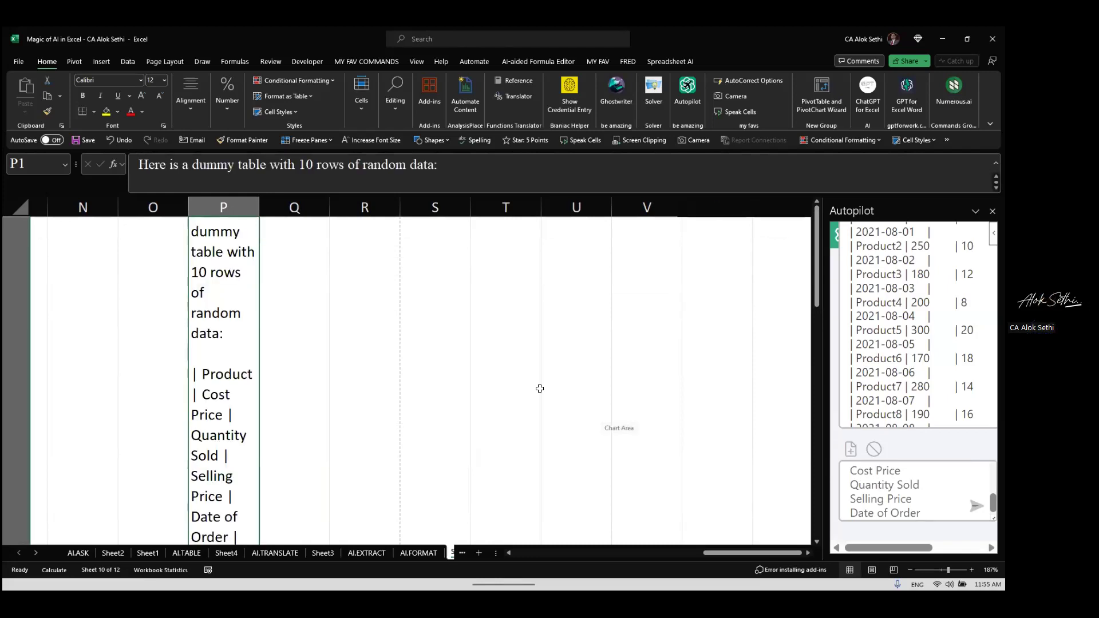
Step: Widen column P so each row of the inserted dummy table fits on one line
scroll(421, 349, "left", 3)
scroll(421, 350, "left", 4)
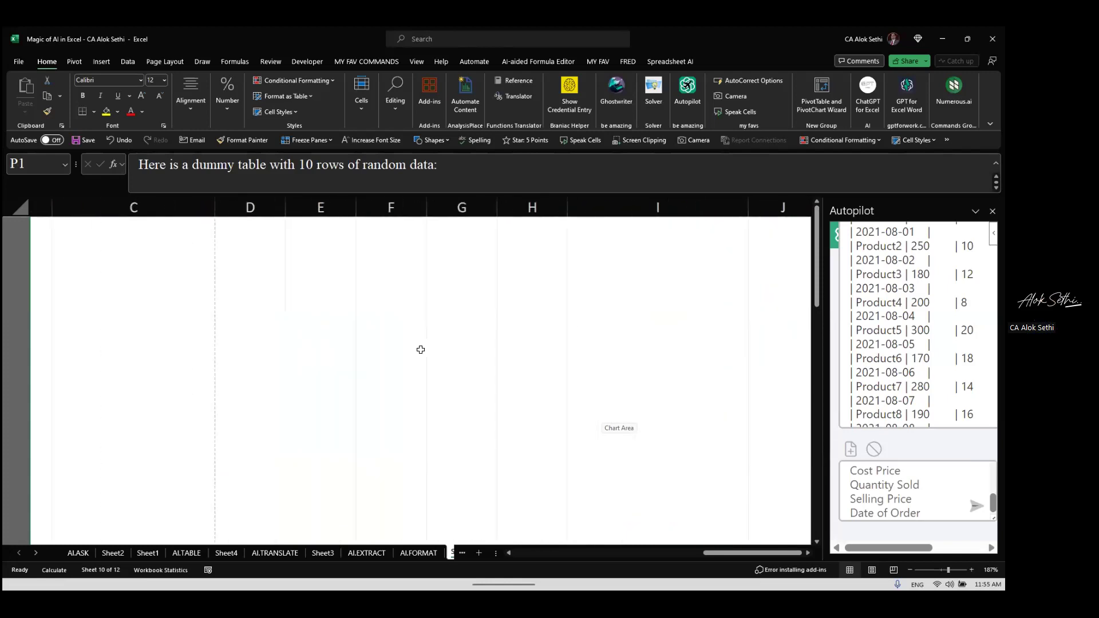
scroll(419, 355, "down", 3)
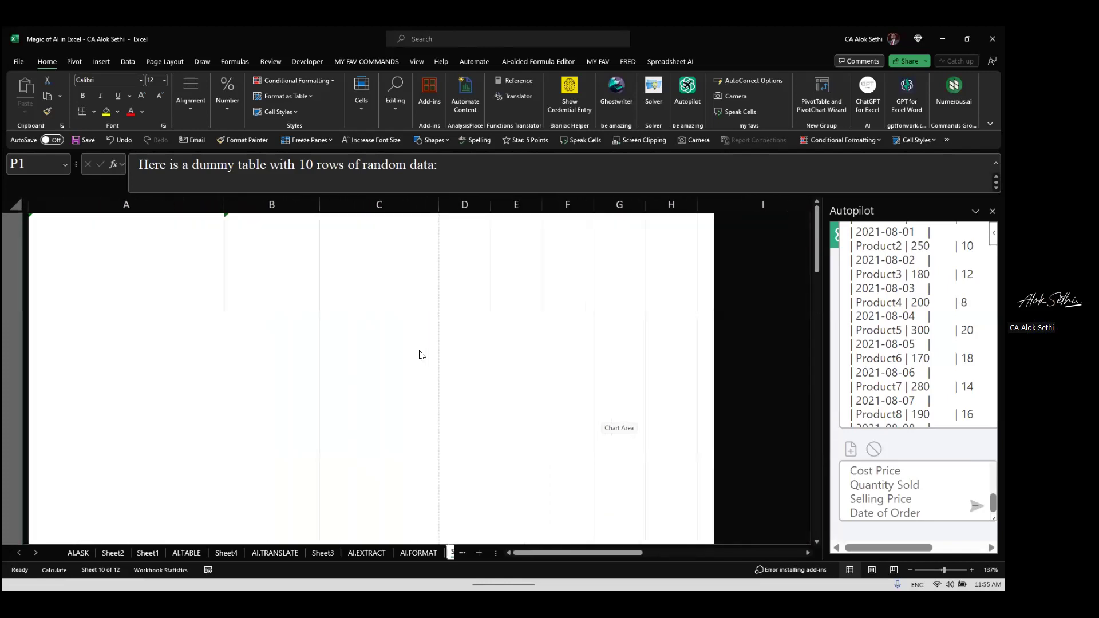
left_click(153, 269)
key("Right")
key("Right")
key("Right")
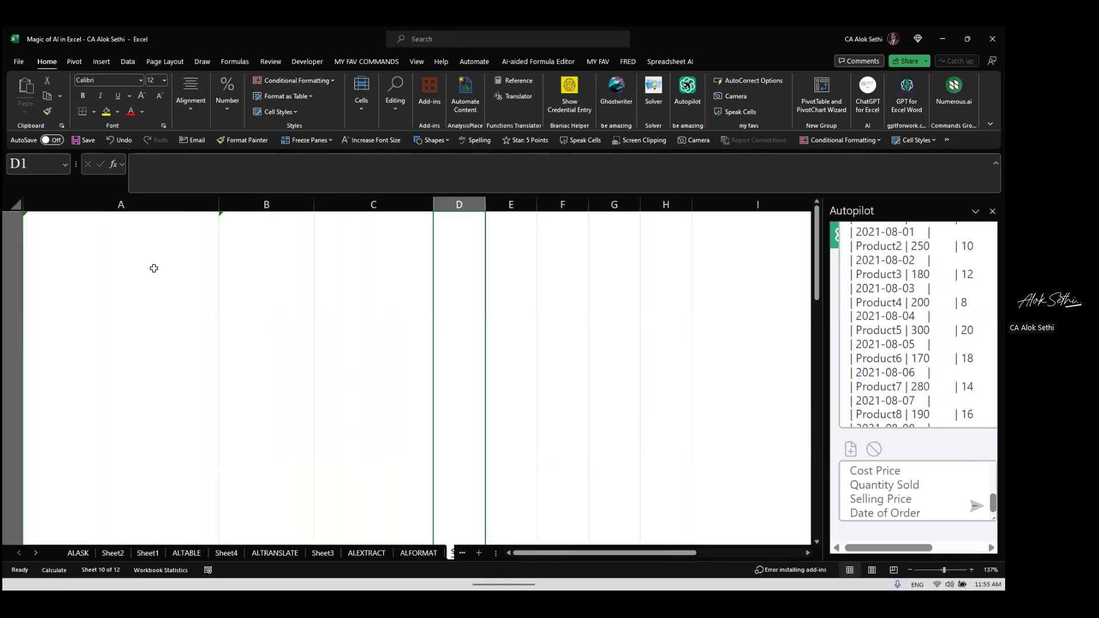
scroll(154, 268, "down", 5)
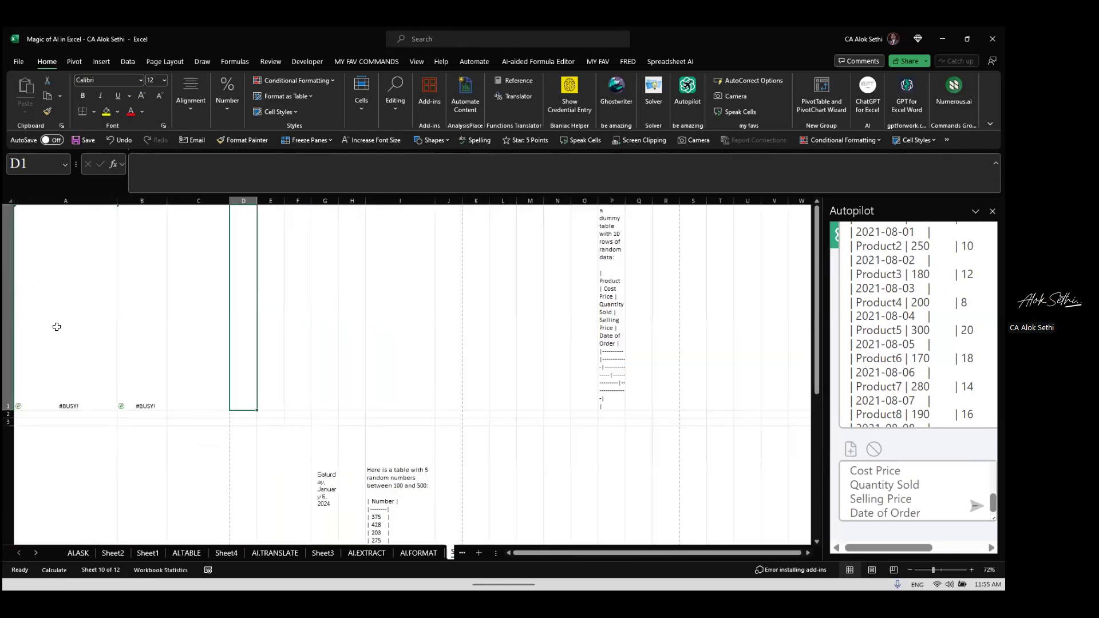
left_click(612, 345)
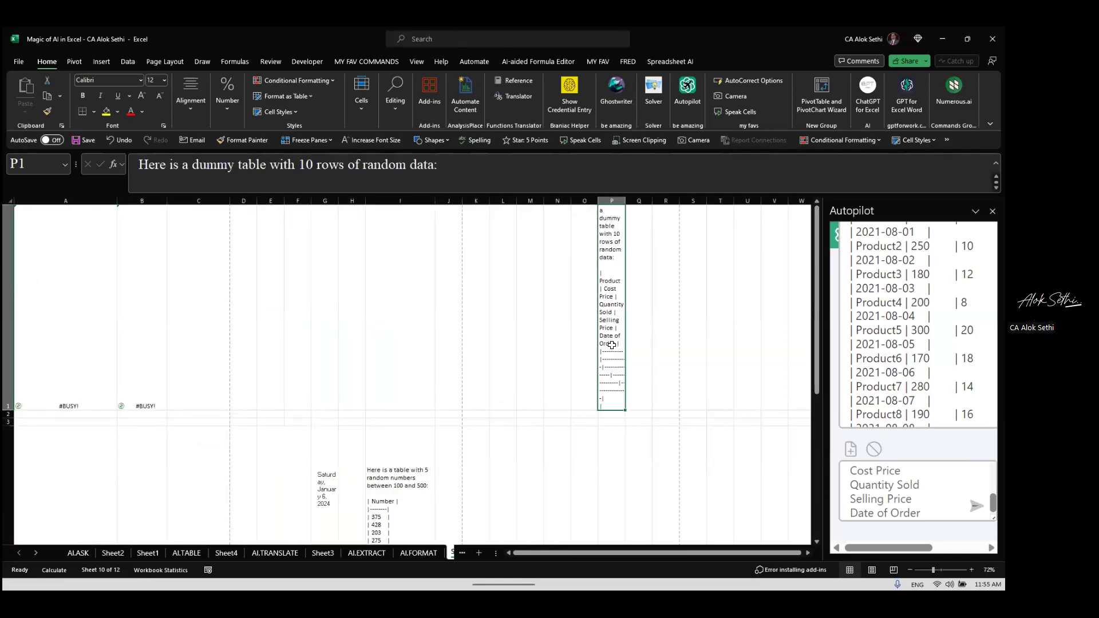
scroll(612, 345, "right", 2)
scroll(612, 345, "right", 5)
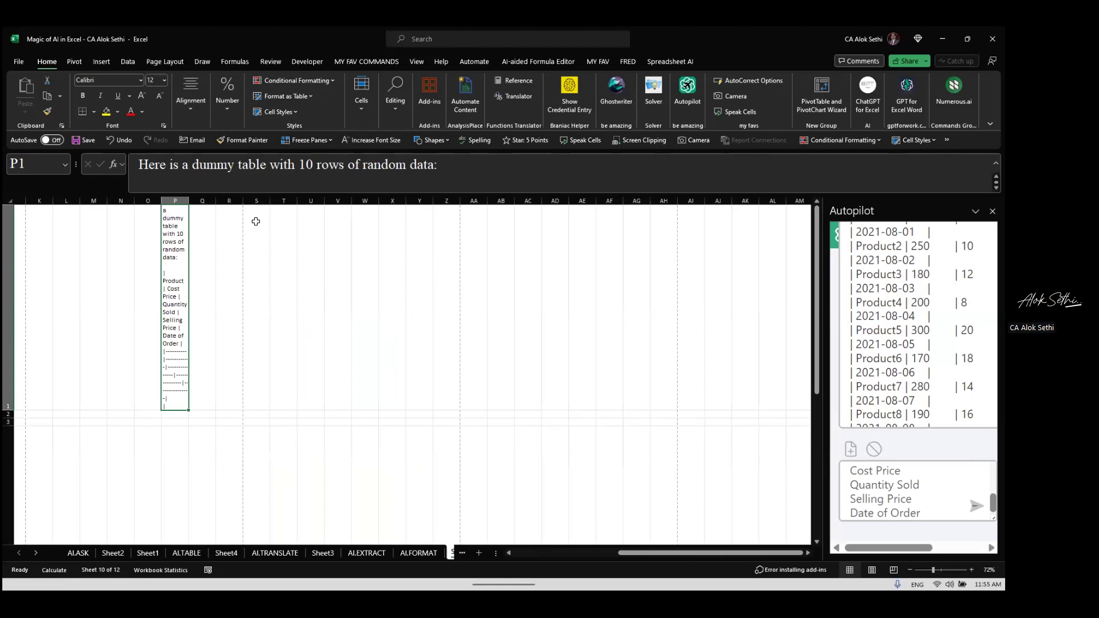
left_click_drag(186, 200, 409, 216)
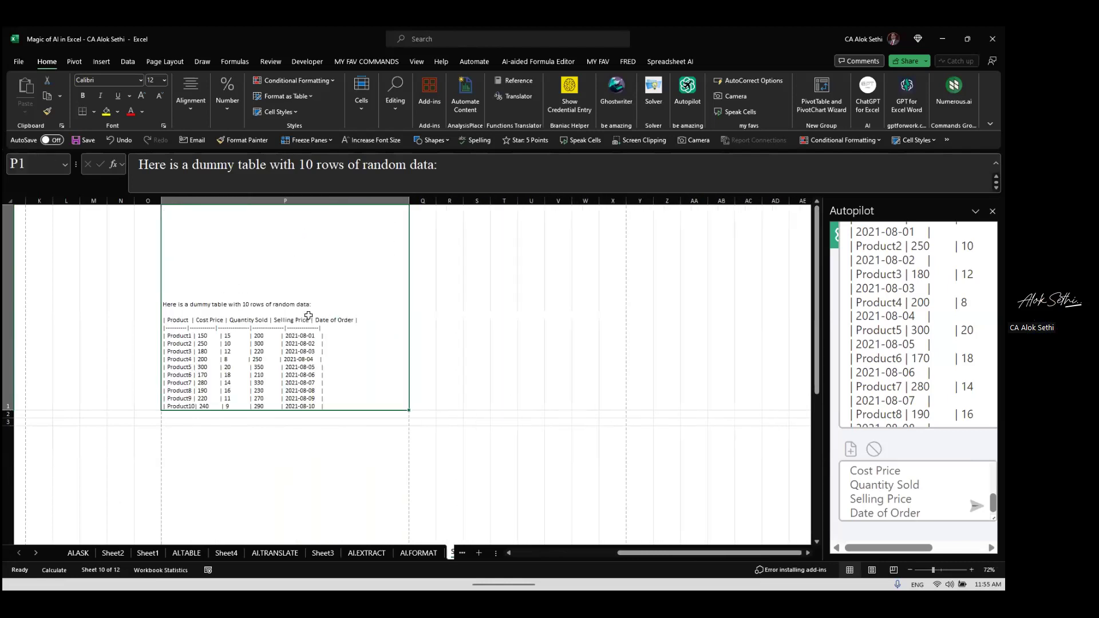
Step: Examine the column headings and rows of the dummy table in P1 at a larger size
scroll(308, 316, "up", 4)
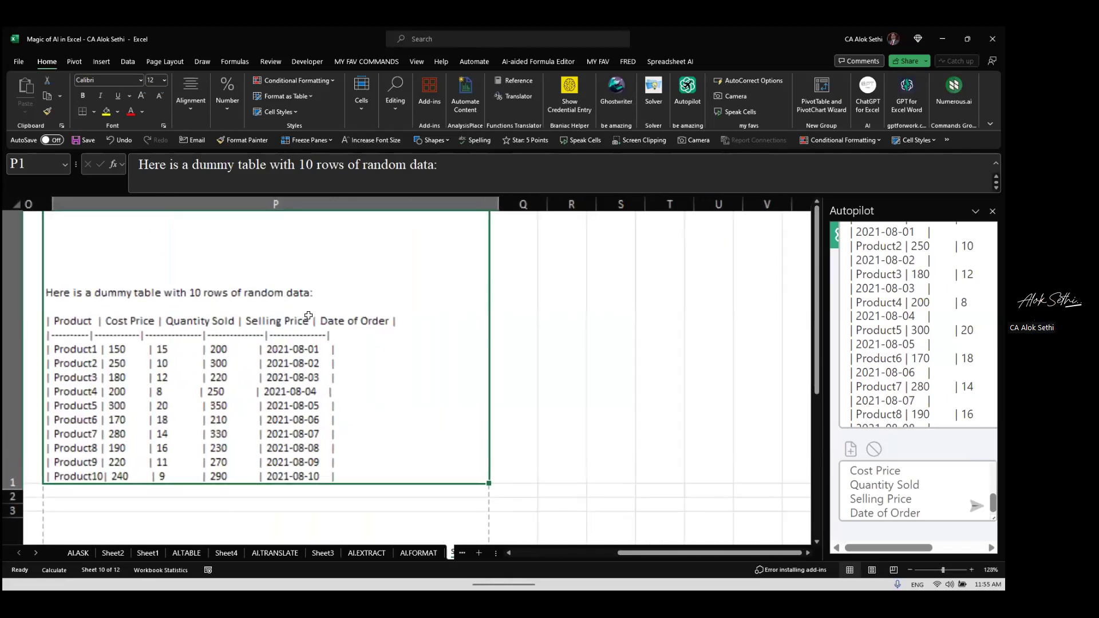
scroll(308, 316, "up", 6)
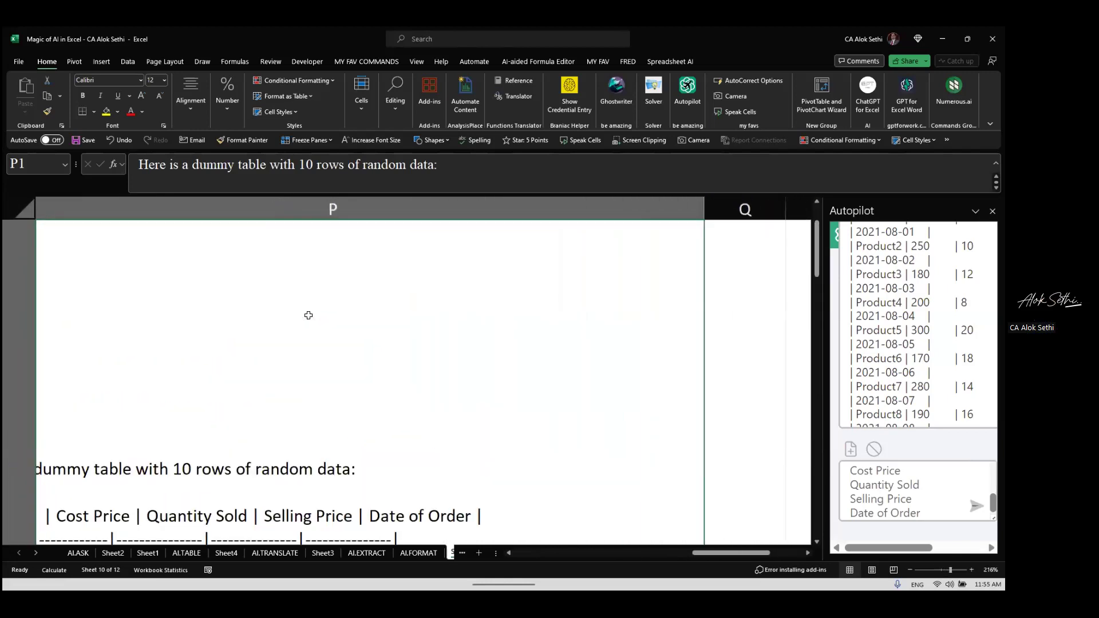
scroll(566, 314, "left", 2)
scroll(566, 314, "down", 2)
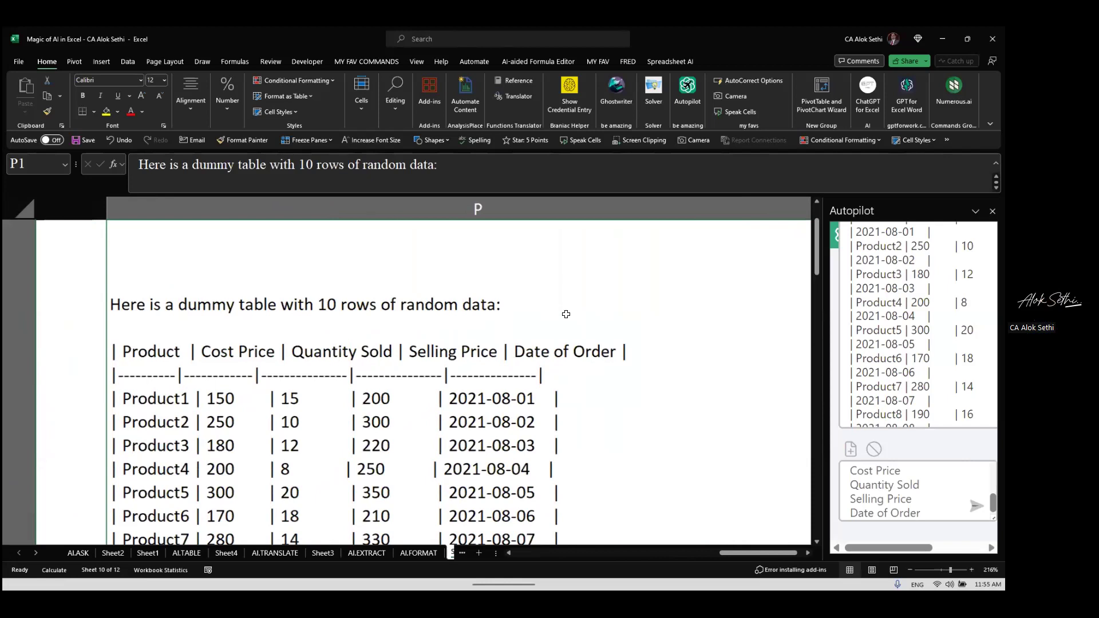
scroll(566, 315, "down", 3)
scroll(565, 315, "left", 1)
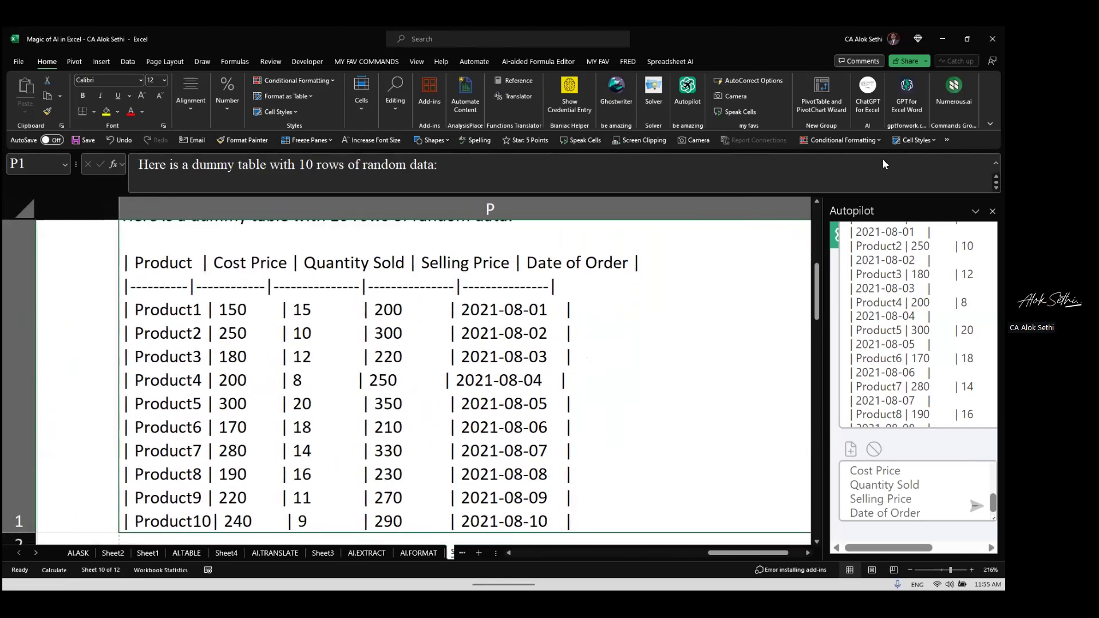
scroll(709, 319, "up", 2)
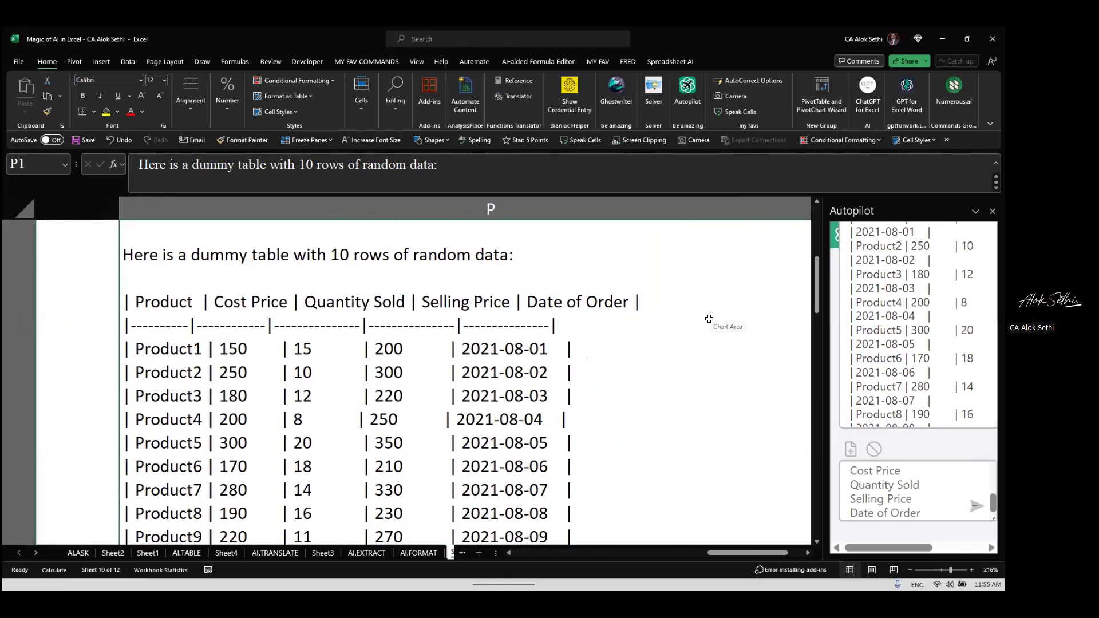
scroll(708, 318, "down", 1)
scroll(709, 318, "up", 1)
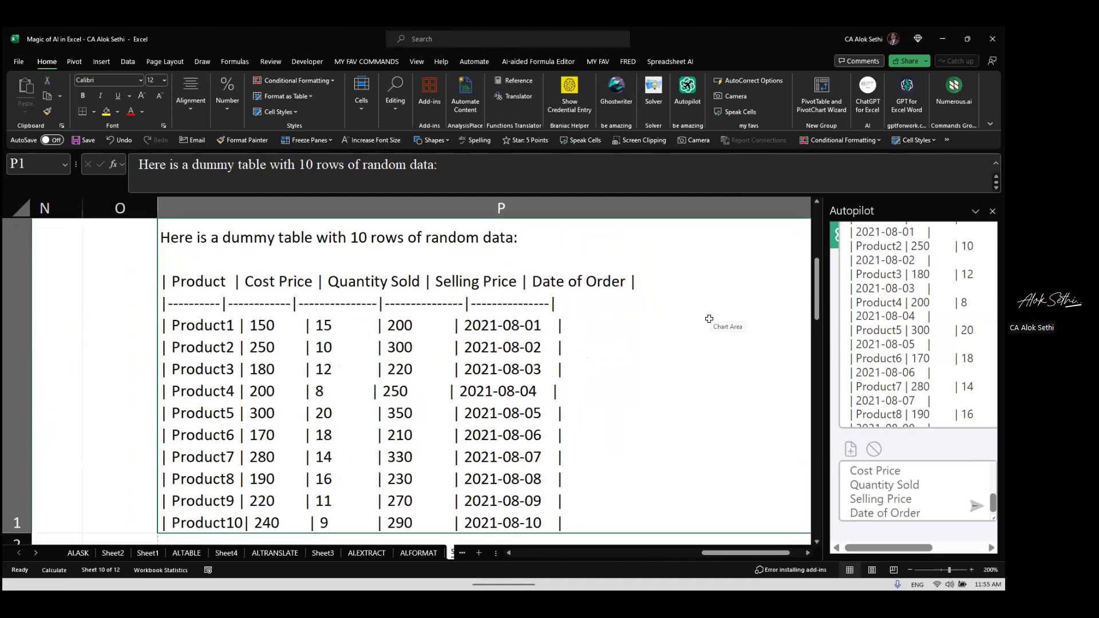
scroll(709, 319, "down", 1)
scroll(709, 318, "up", 1)
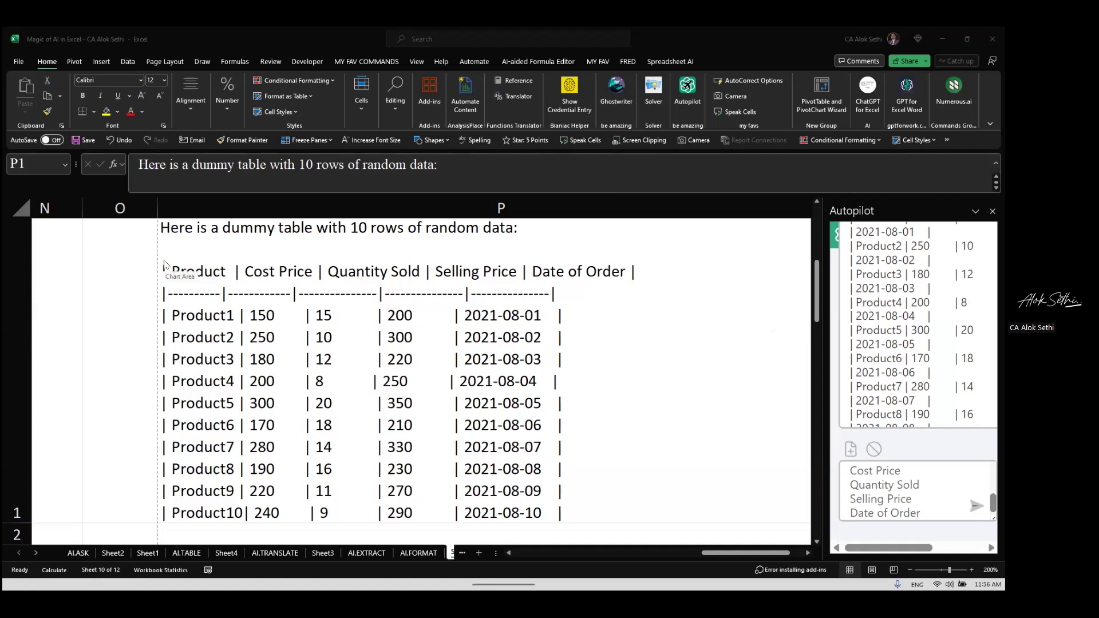
scroll(168, 270, "up", 3)
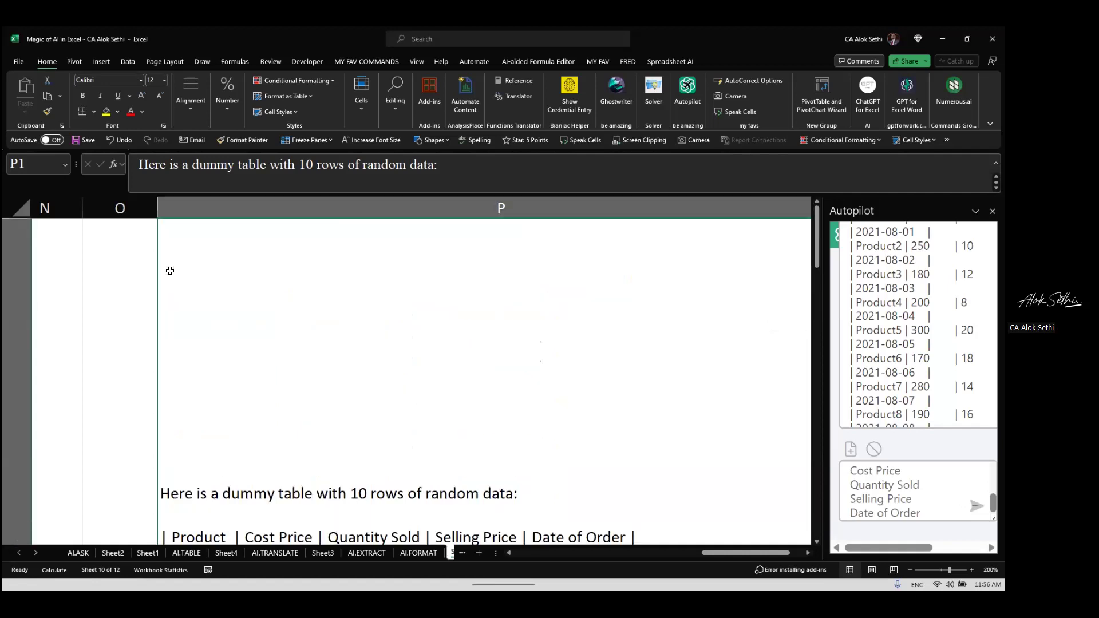
scroll(170, 270, "down", 2)
scroll(186, 346, "up", 3)
left_click(88, 338)
scroll(88, 338, "down", 2)
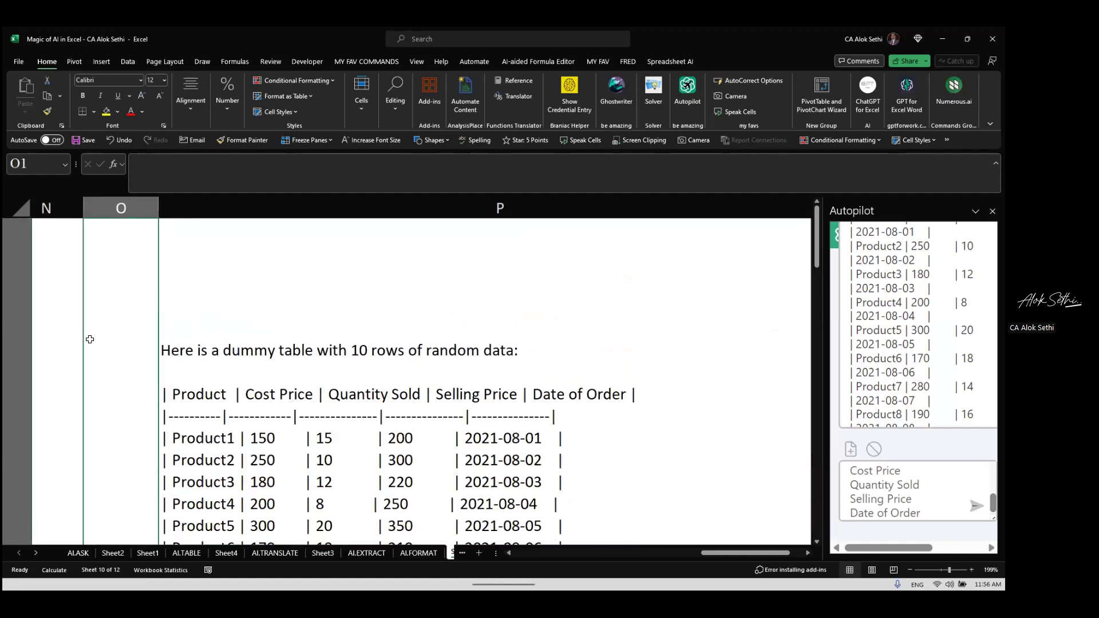
left_click(232, 371)
scroll(231, 368, "down", 1)
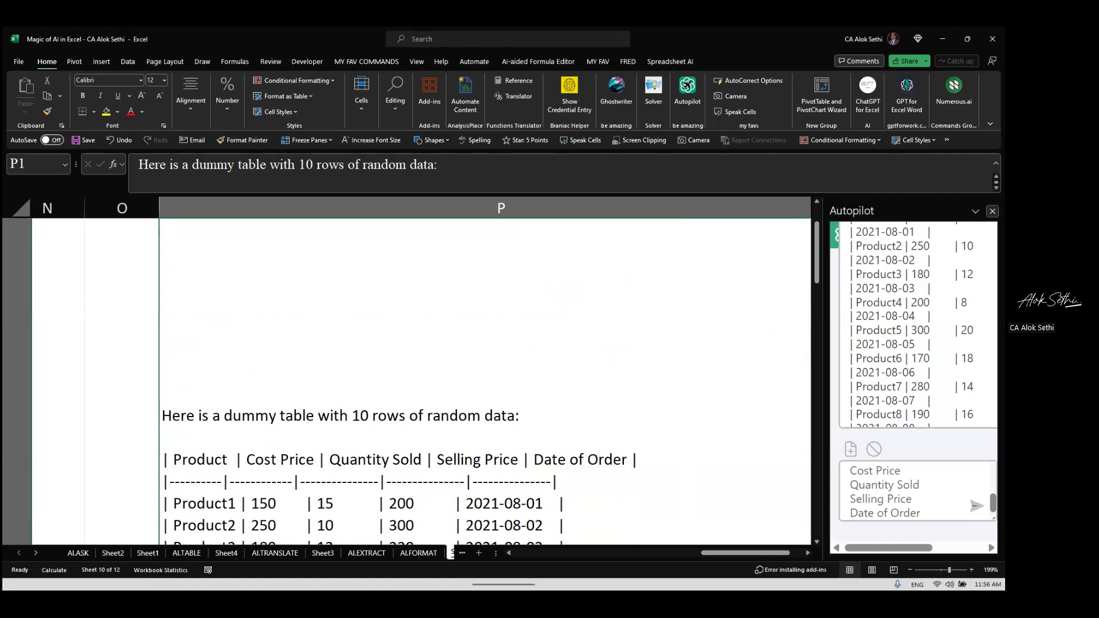
Step: Close the Autopilot assistant and look over the whole dummy table in P1 at 128% zoom
left_click(992, 211)
scroll(699, 401, "down", 3)
scroll(699, 401, "down", 3)
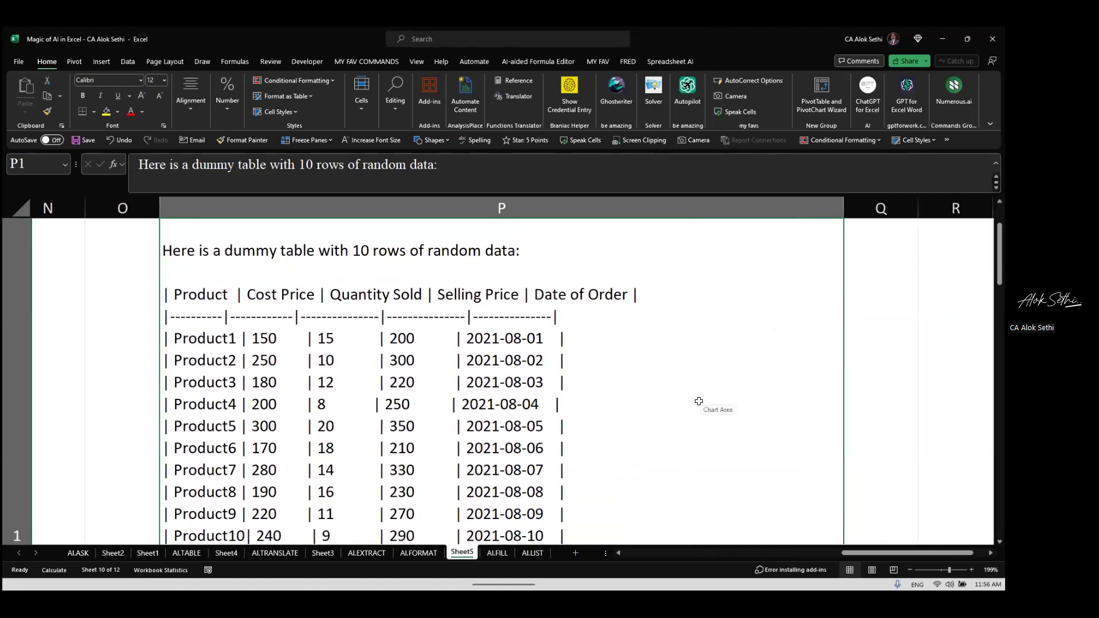
scroll(699, 401, "down", 2, "ctrl")
scroll(700, 402, "down", 3, "ctrl")
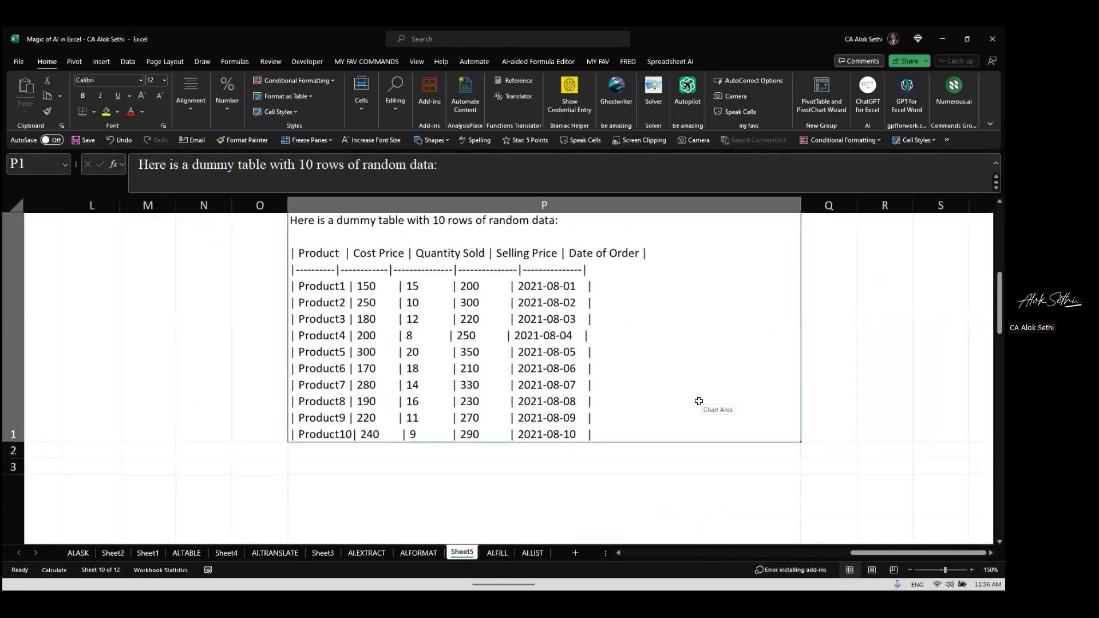
scroll(699, 401, "down", 3)
scroll(341, 431, "up", 3)
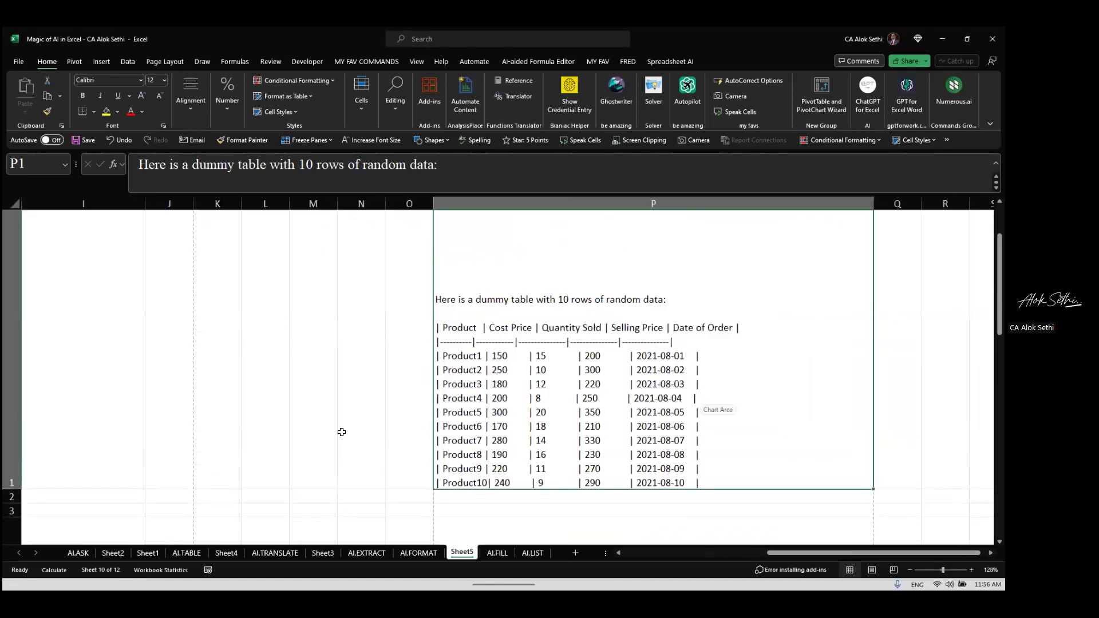
scroll(45, 486, "right", 3)
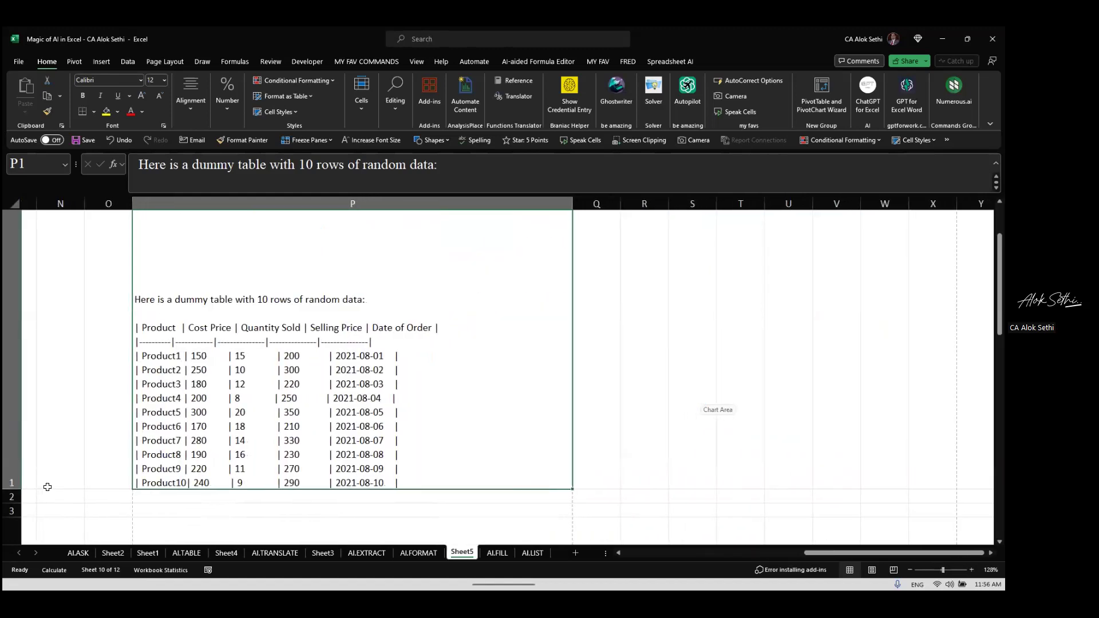
scroll(8, 489, "down", 3)
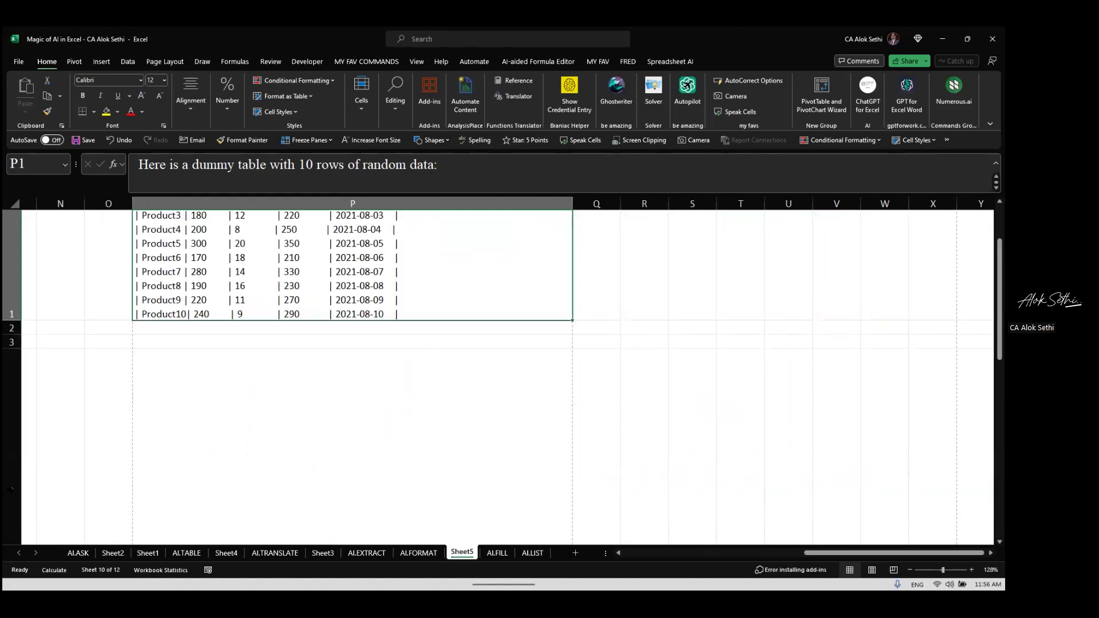
scroll(11, 490, "up", 3)
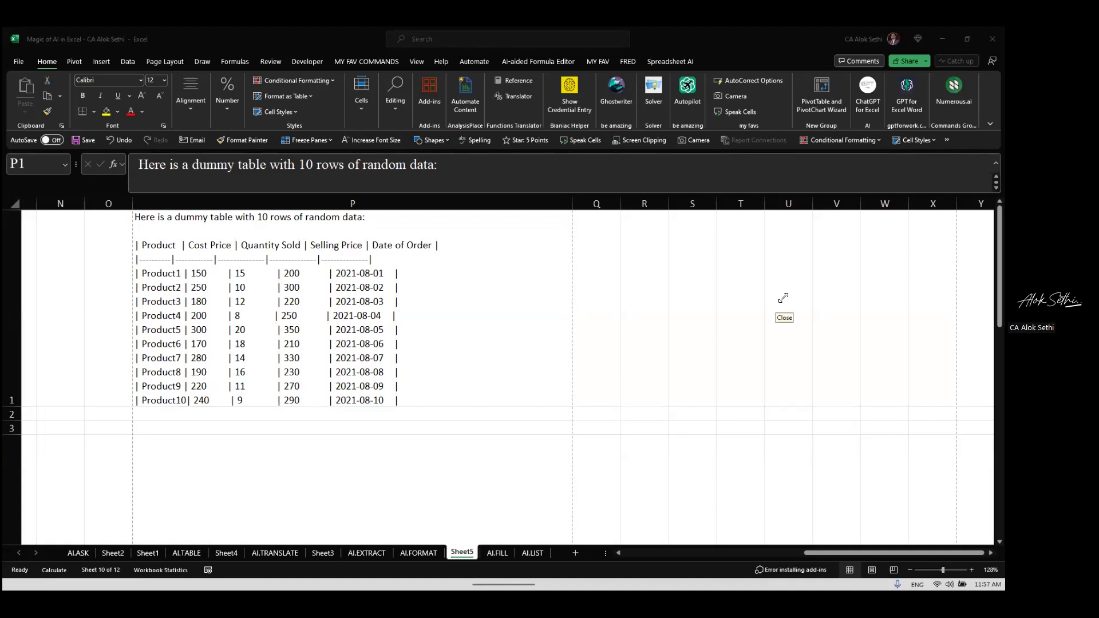
Step: Delete the introductory sentence "Here is a dummy table with 10 rows of random data:" from the text in P1
left_click(201, 277)
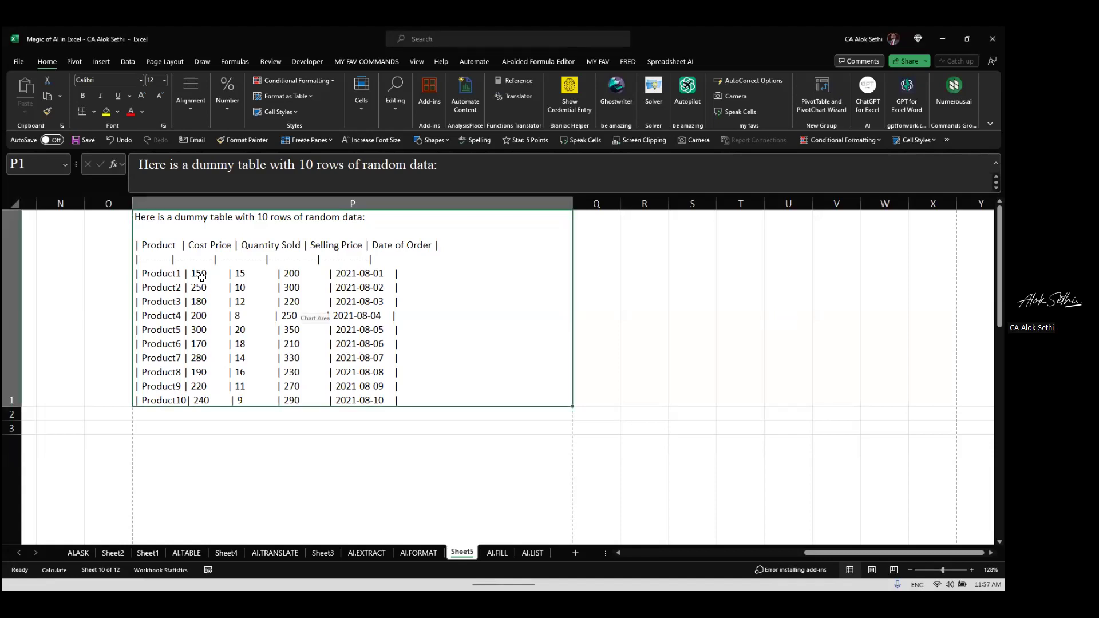
key("F2")
key("ctrl+Home")
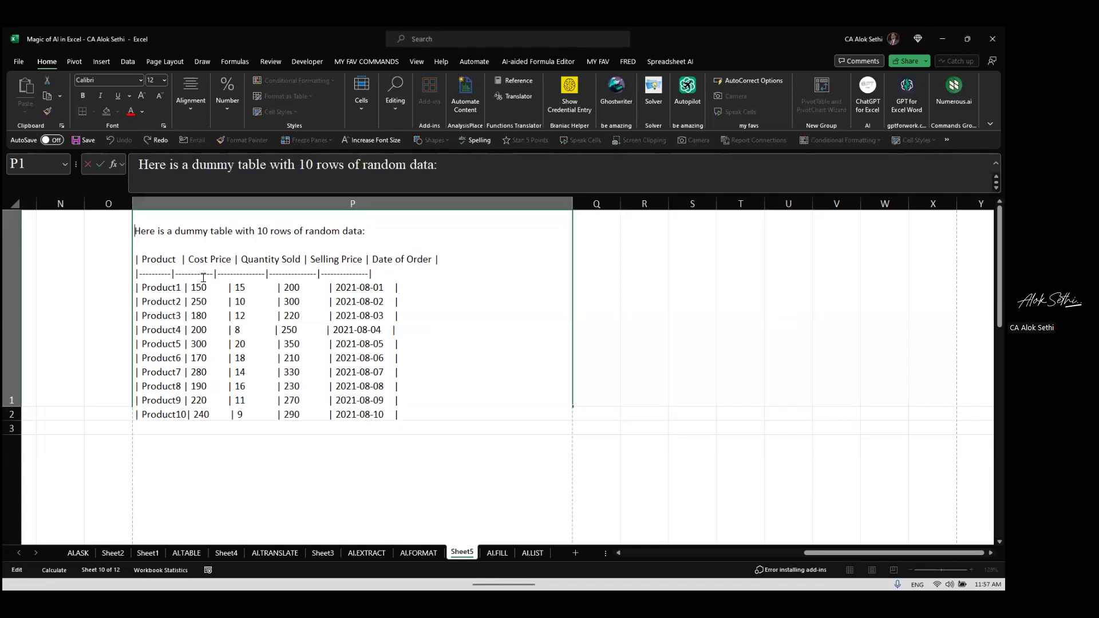
key("shift+Up")
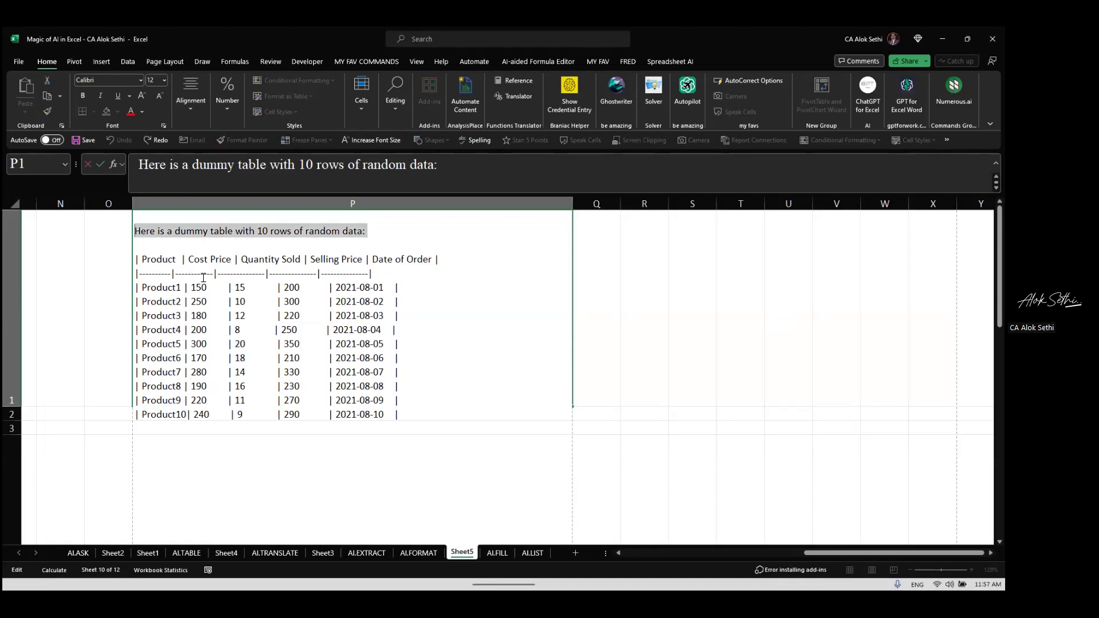
key("Delete")
Step: Remove the dashed separator line and the blank lines above the column headings from P1's text
key("Down")
key("shift+Down")
key("Delete")
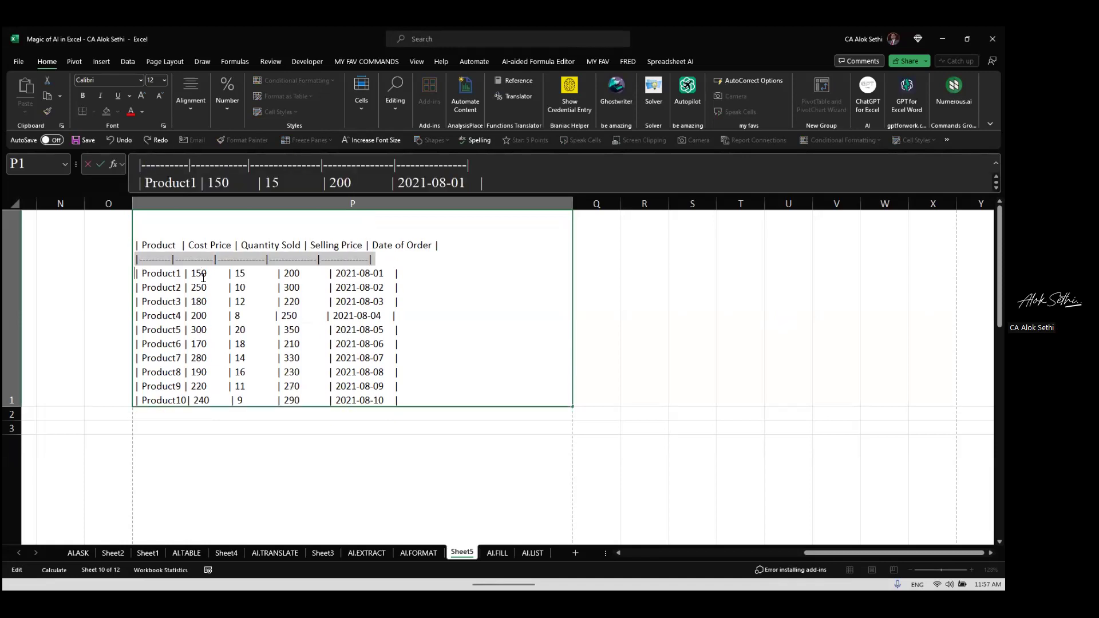
key("Up")
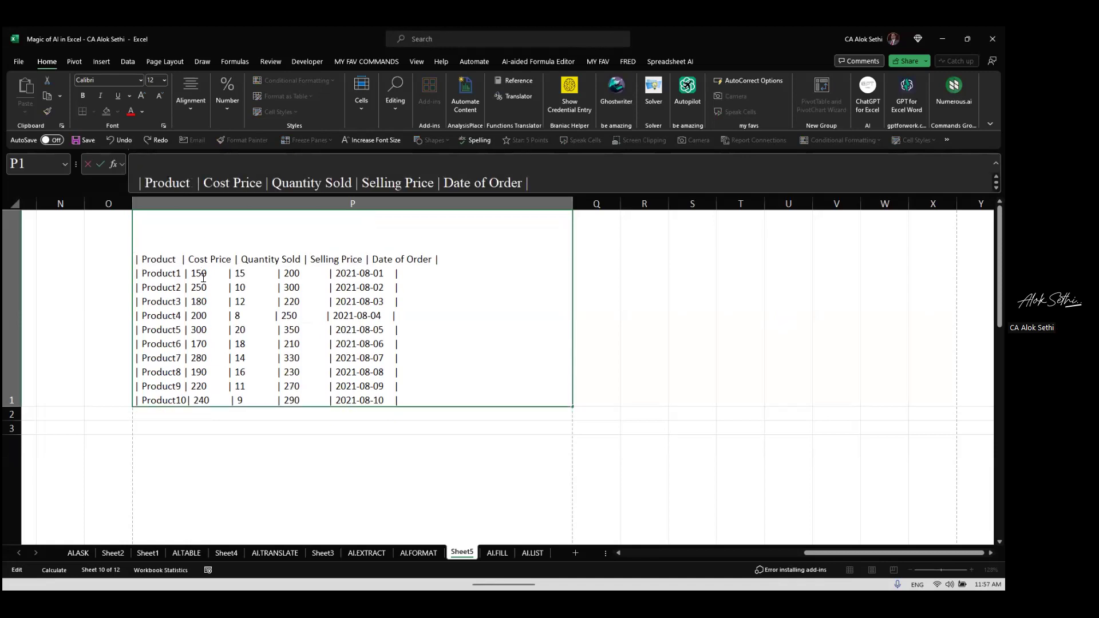
key("Delete")
key("Delete")
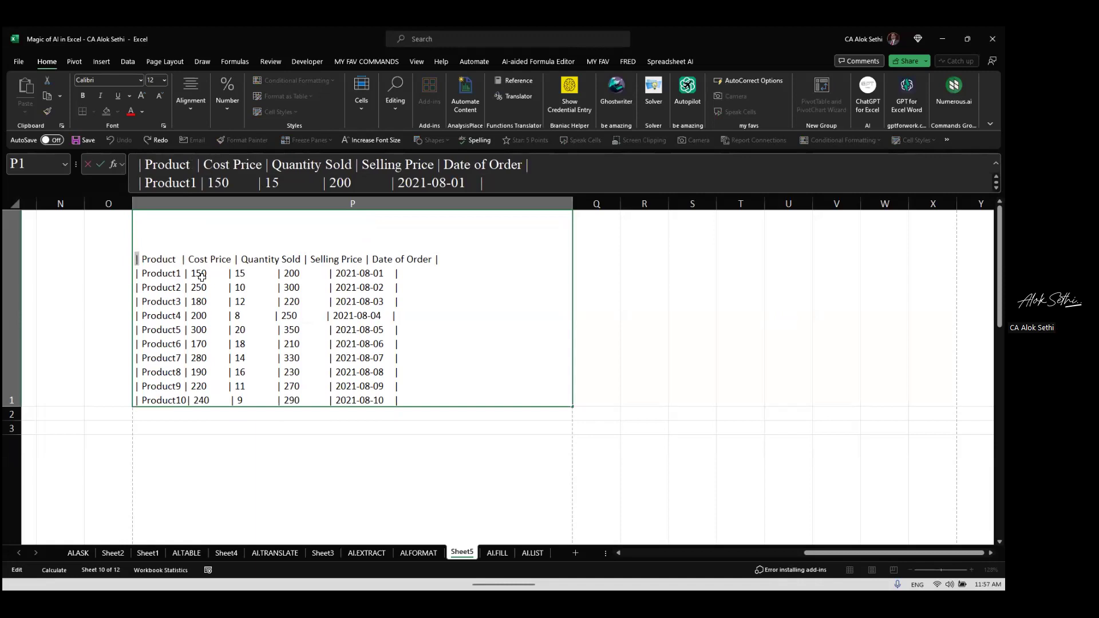
key("Escape")
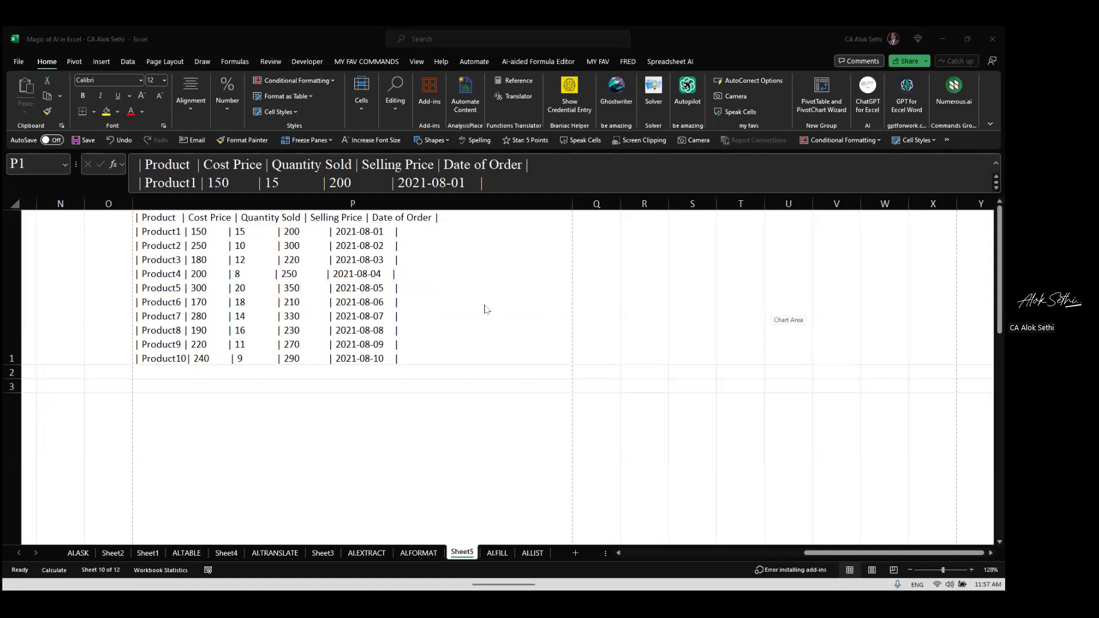
Step: Reopen the Autopilot assistant with cell P1 selected
left_click(484, 306)
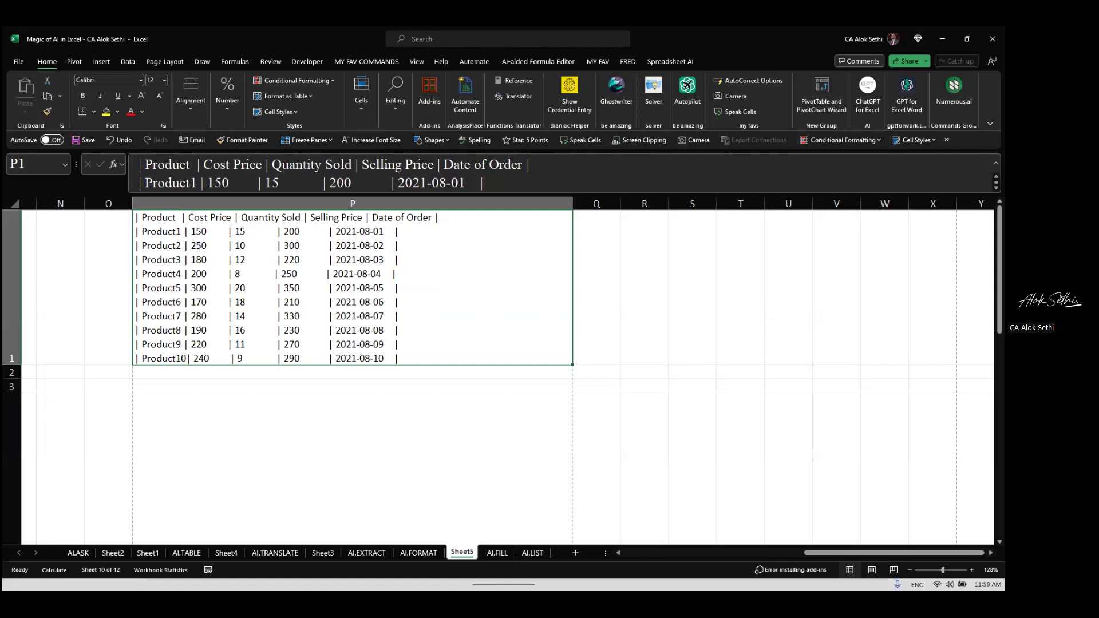
left_click(866, 103)
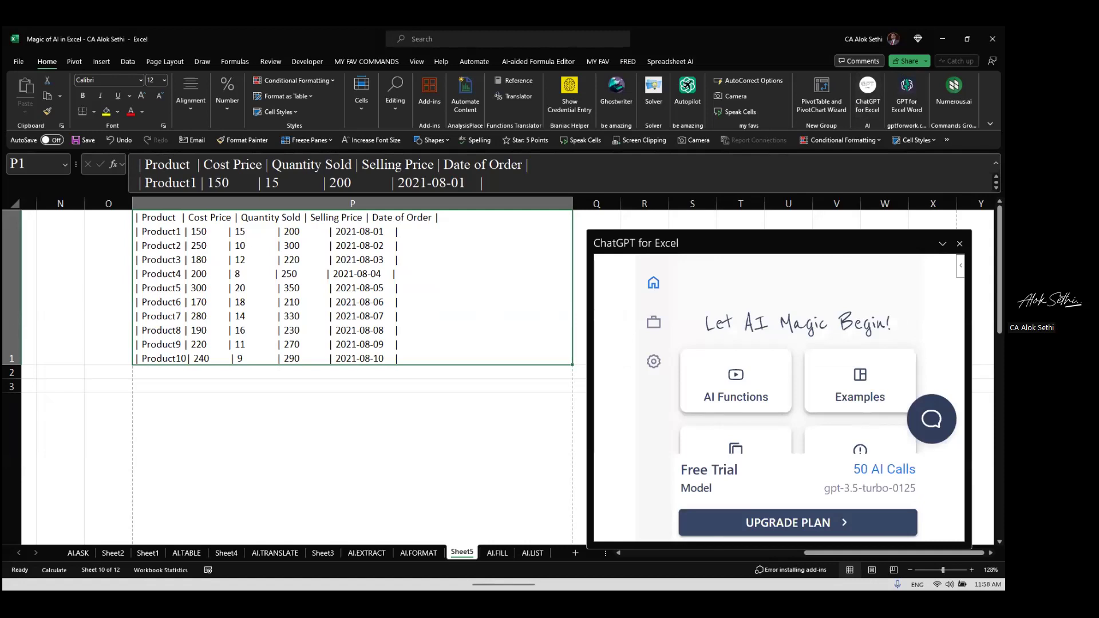
left_click(959, 243)
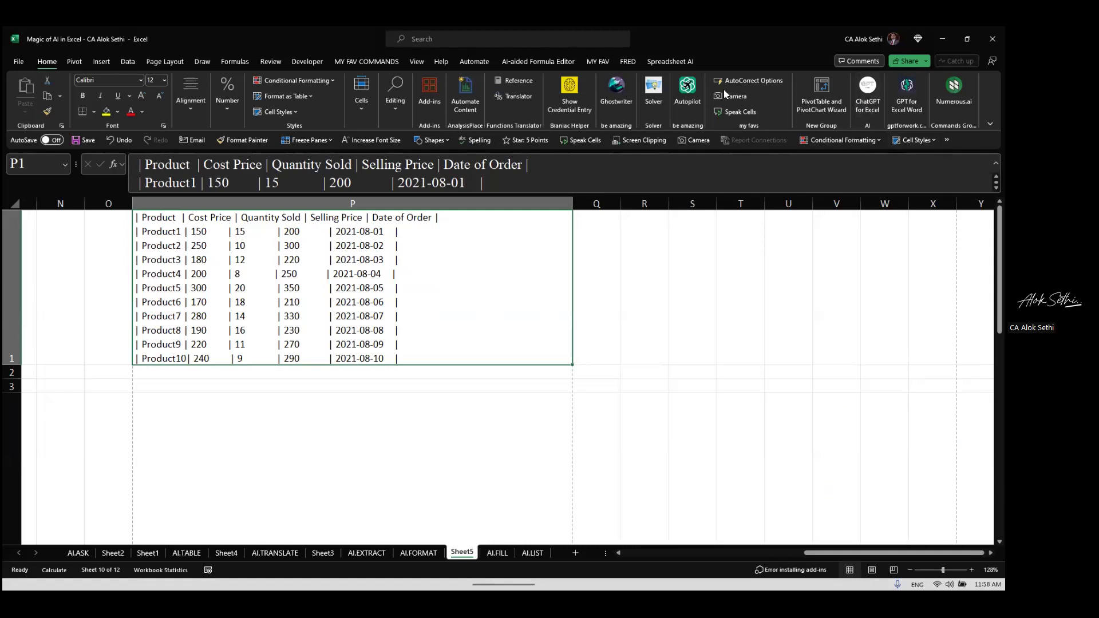
left_click(687, 91)
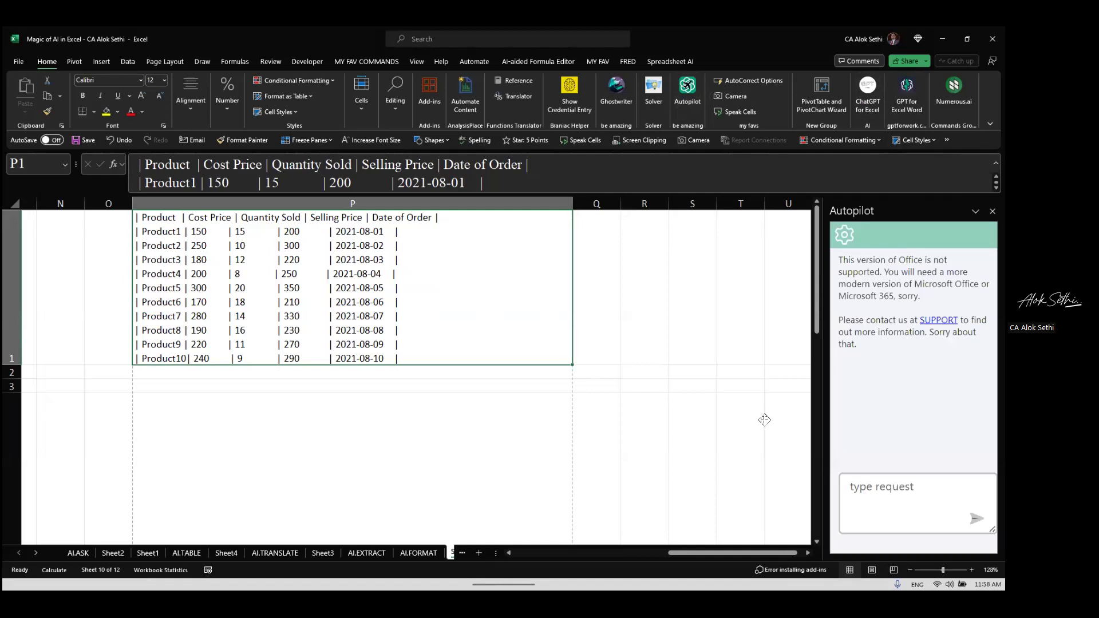
key("ctrl+a")
key("ctrl+c")
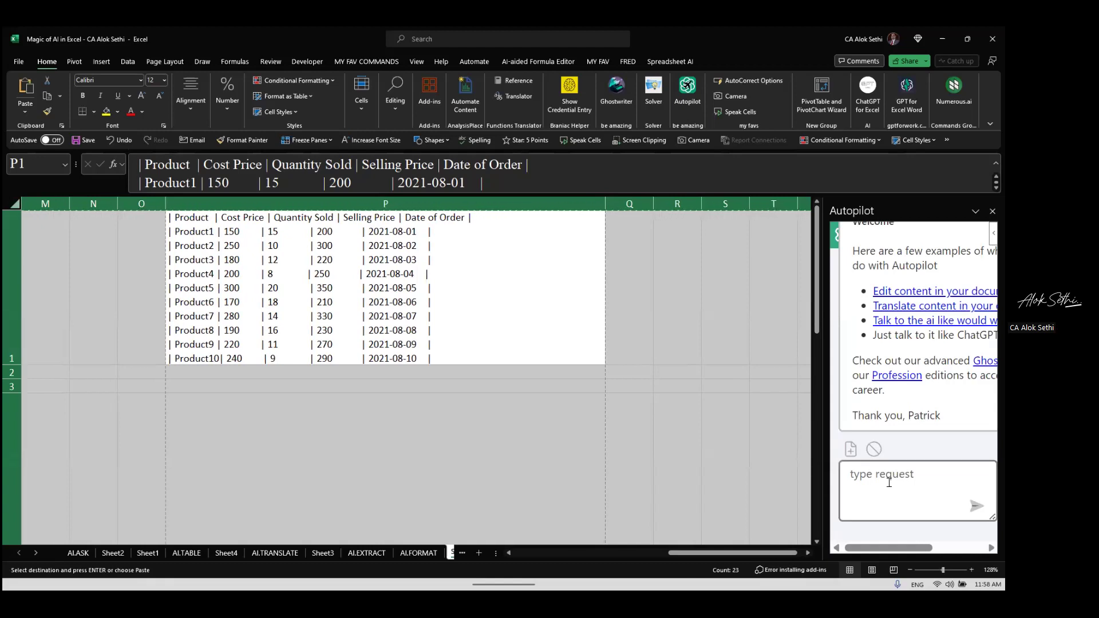
left_click(869, 480)
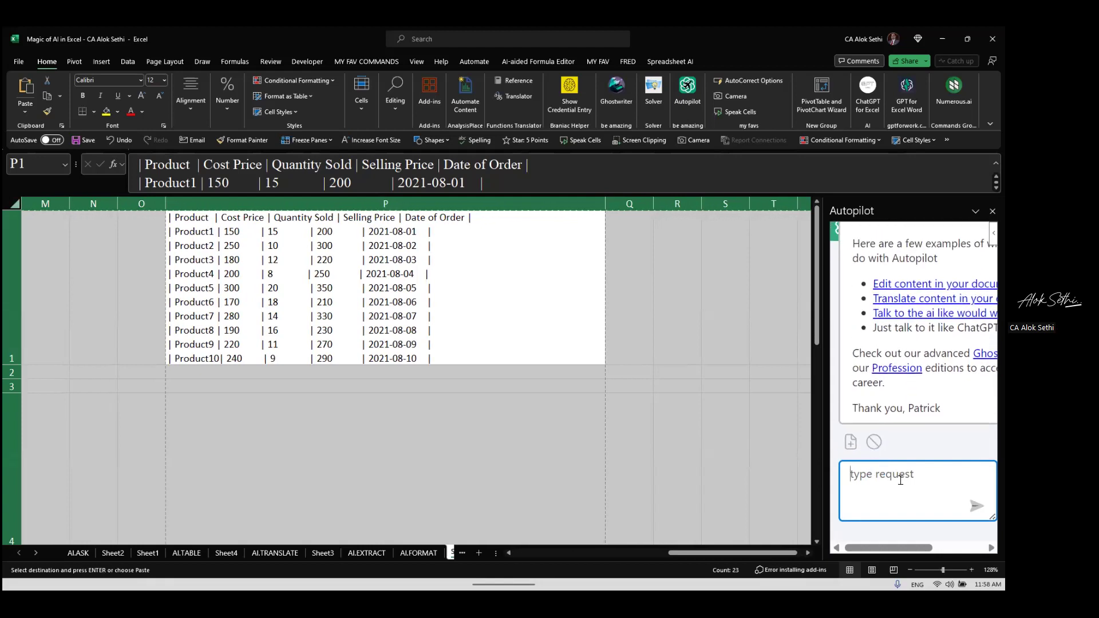
key("Escape")
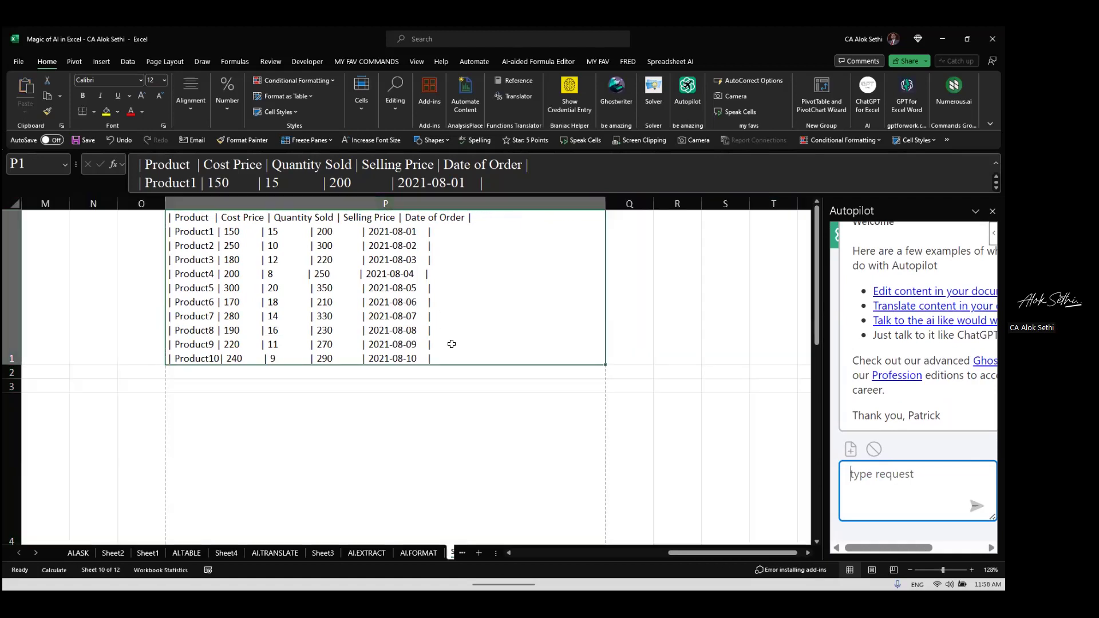
Step: Try to copy the full table text of P1 into the Autopilot request, and undo the paste that lands in the sheet
left_click(524, 188)
key("ctrl+a")
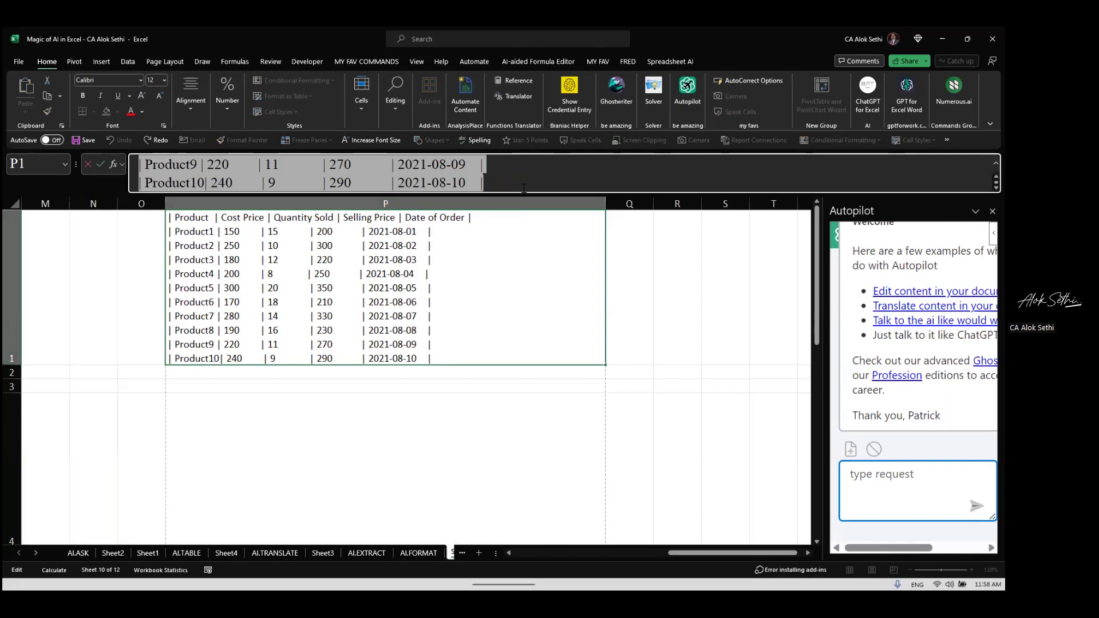
left_click(880, 490)
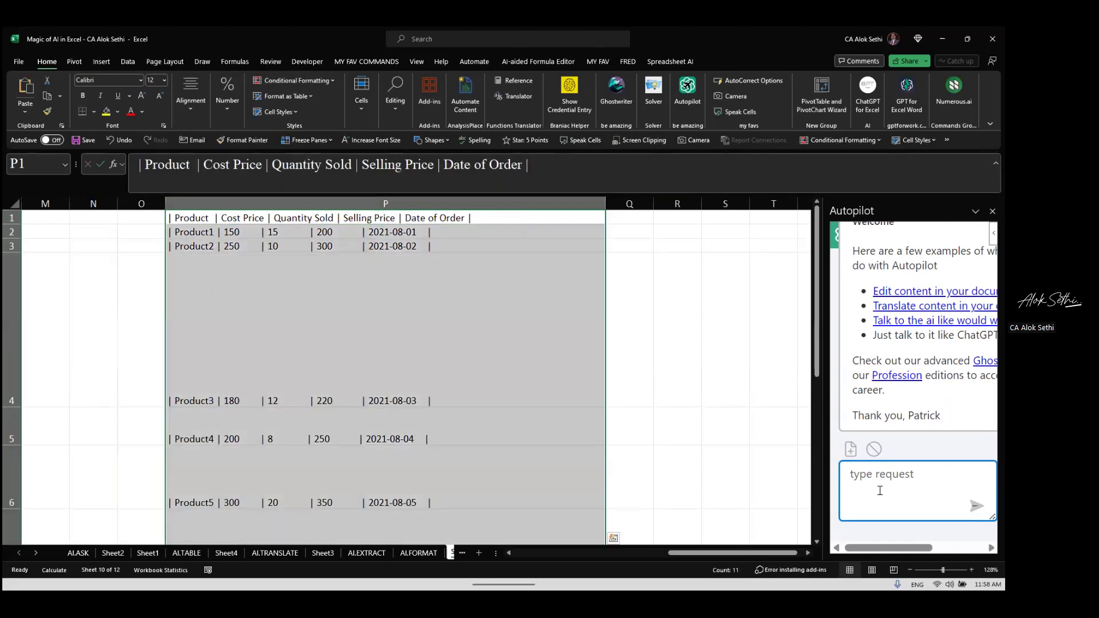
key("ctrl+z")
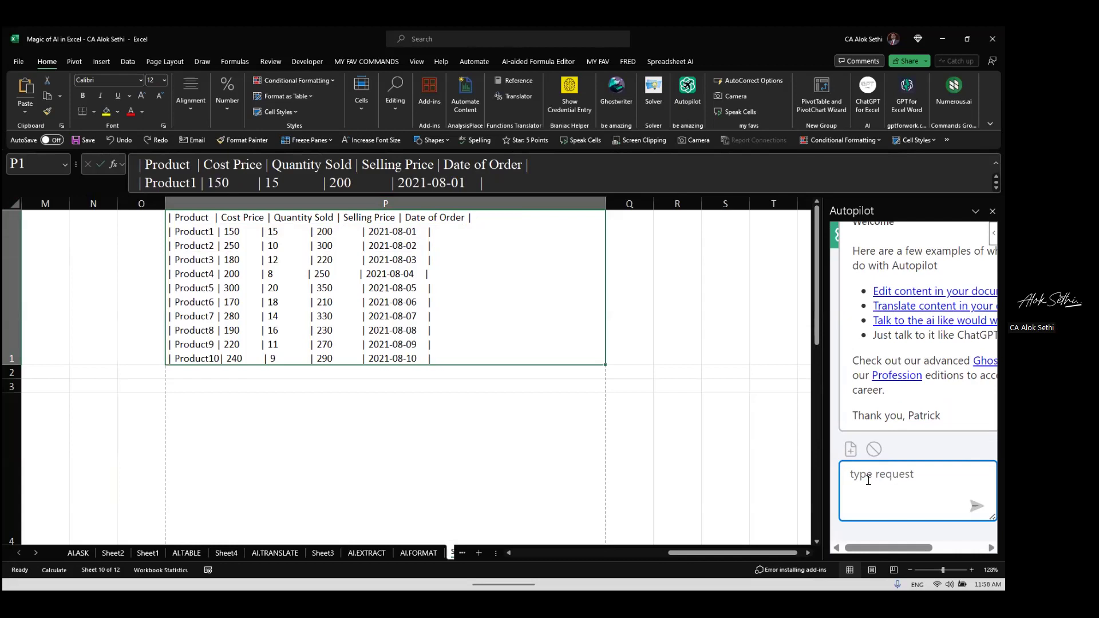
key("ctrl+y")
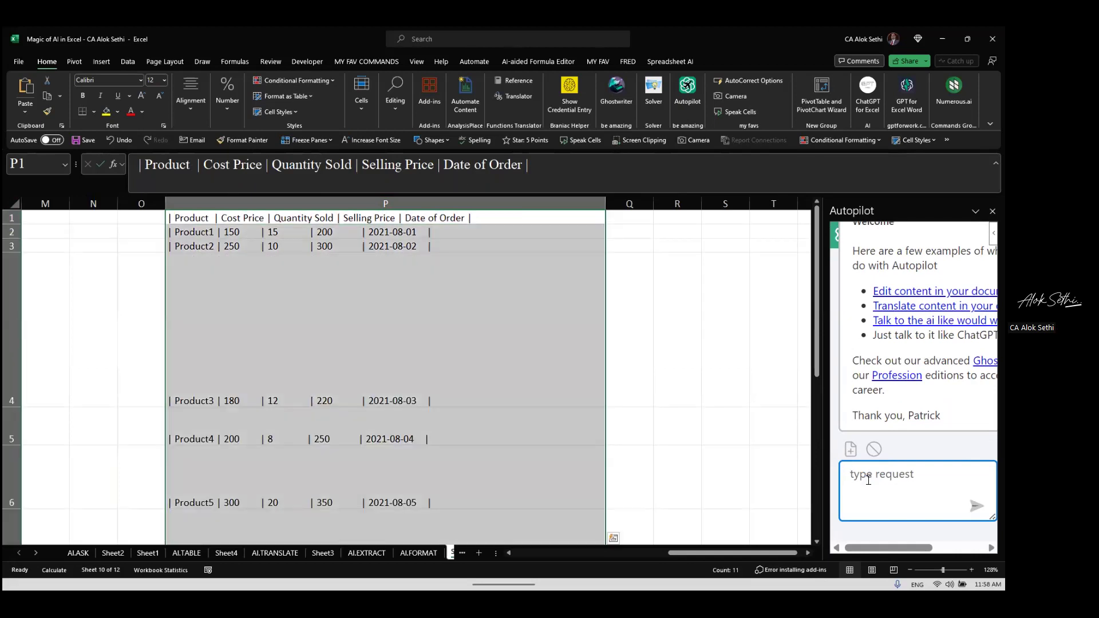
key("ctrl+z")
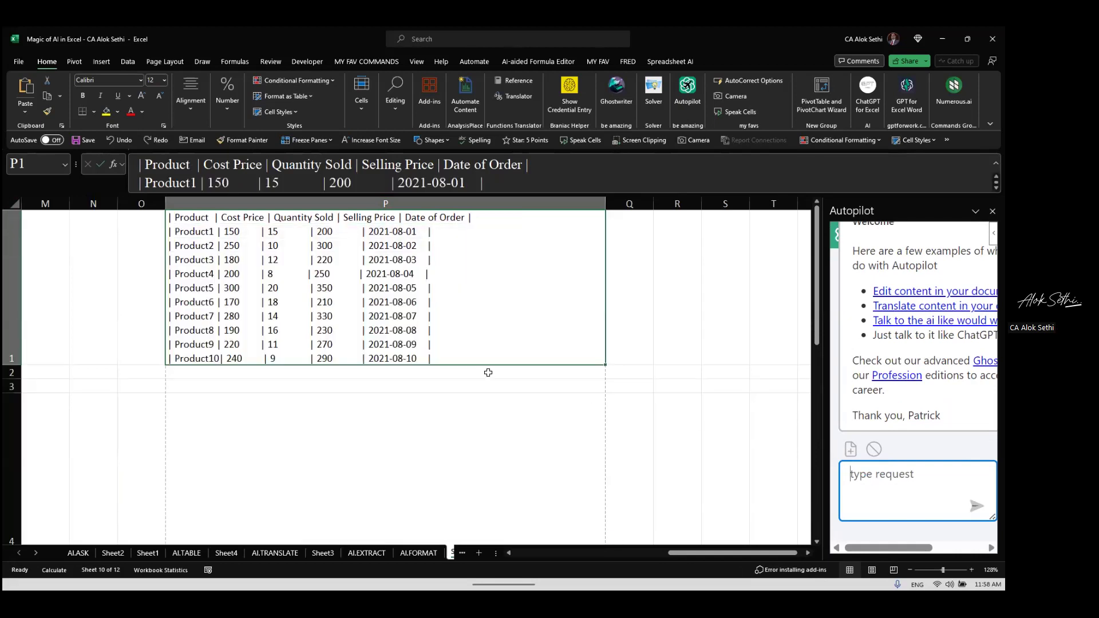
Step: Copy the full table text from inside P1 and paste it into the sheet as separate rows in P1:P11
left_click(508, 181)
key("ctrl+a")
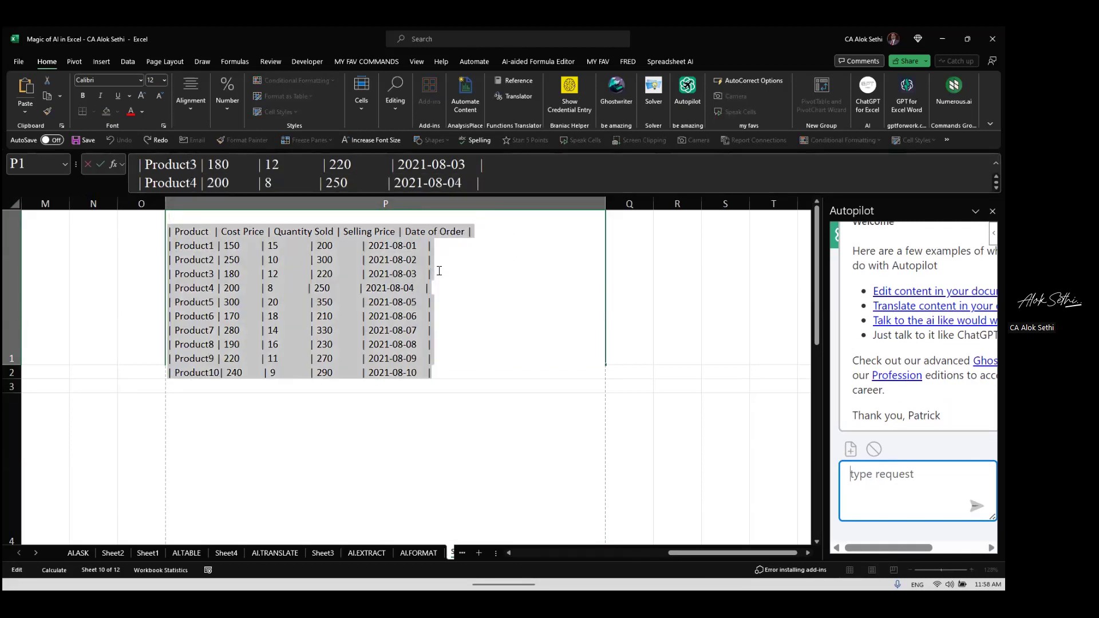
left_click(876, 476)
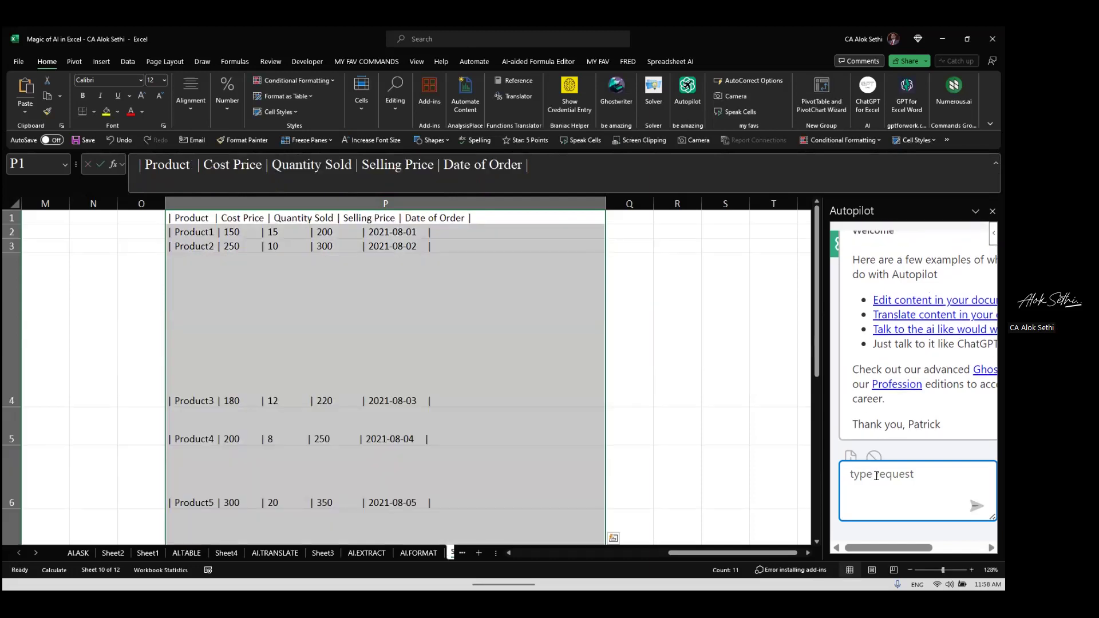
left_click(559, 349)
scroll(439, 403, "down", 5)
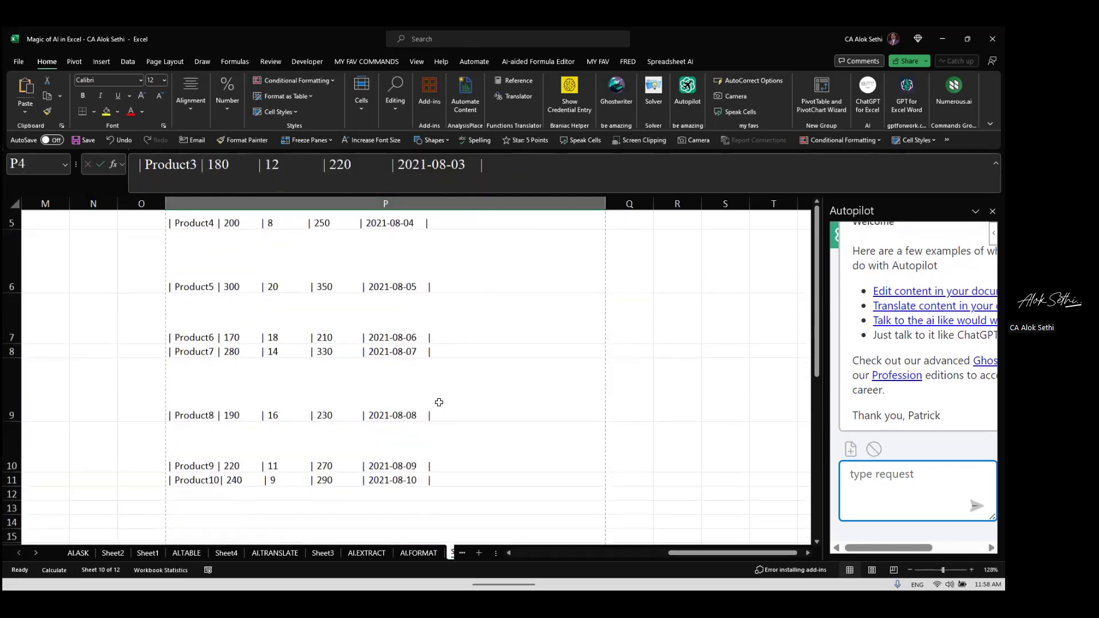
scroll(439, 402, "up", 5)
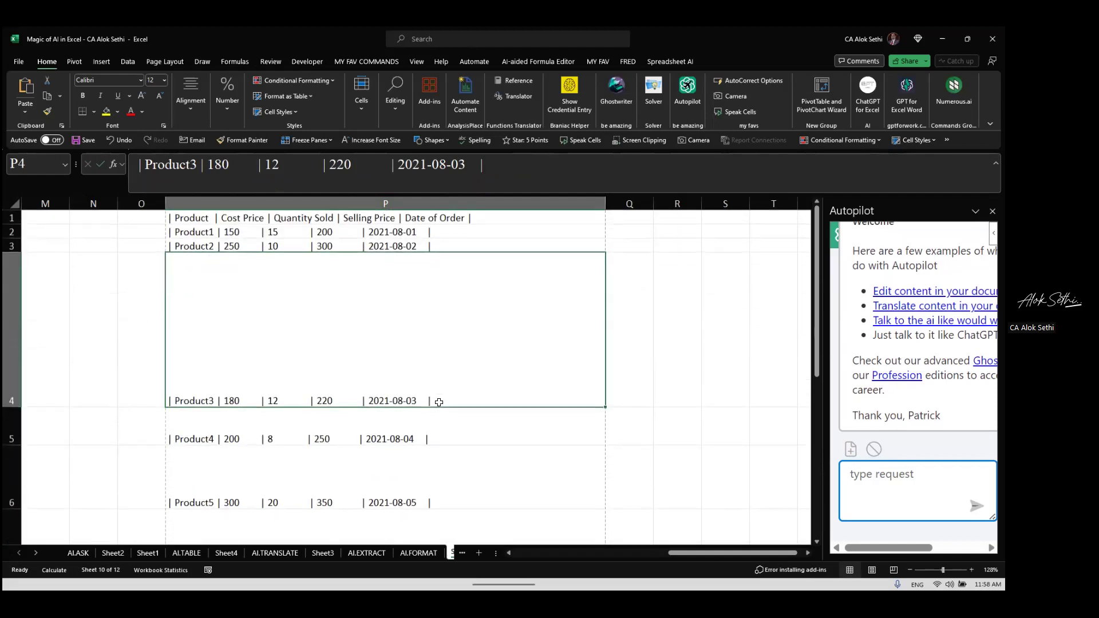
Step: Undo the split of the table text into separate rows and copy the whole cell P1
key("Up")
key("Up")
key("Down")
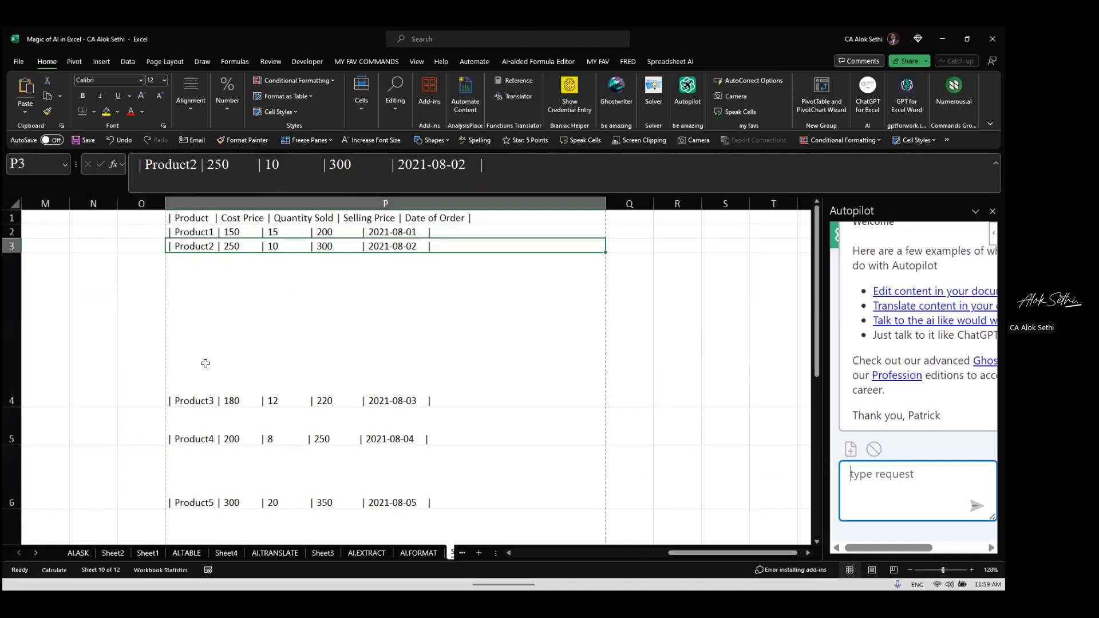
key("ctrl+z")
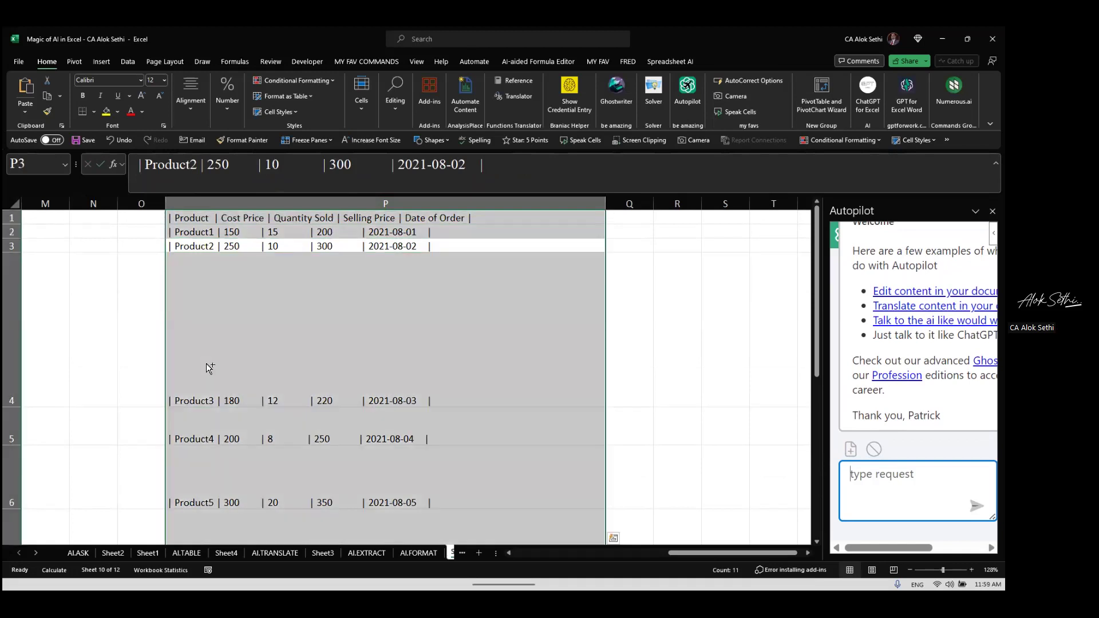
key("ctrl+z")
key("ctrl+c")
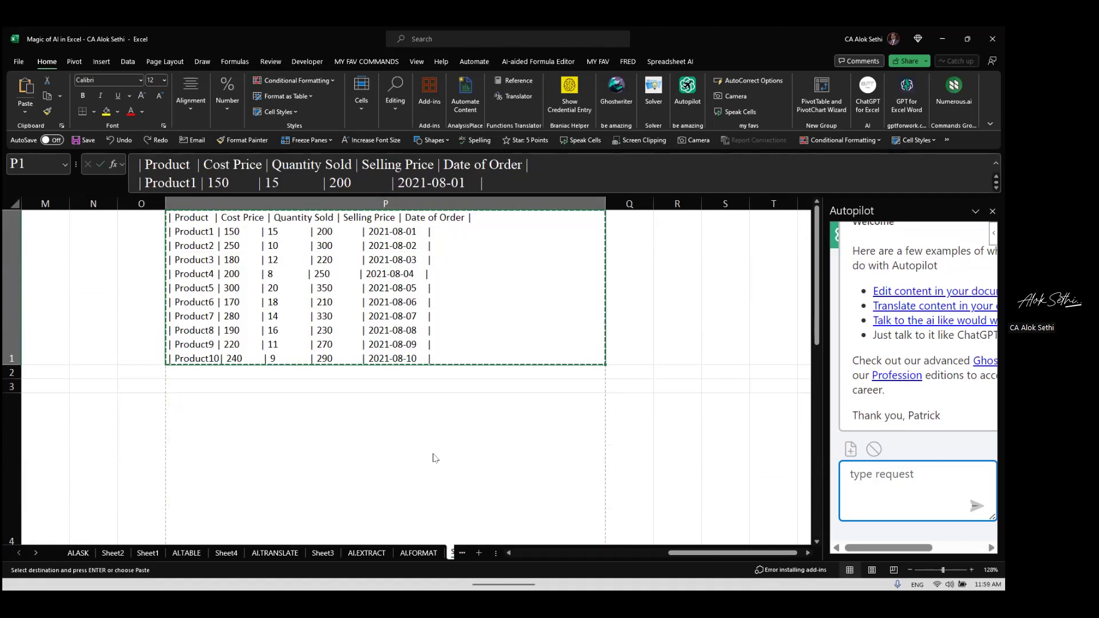
Step: Add a new worksheet, switch it to Normal view and select cell B1
left_click(479, 552)
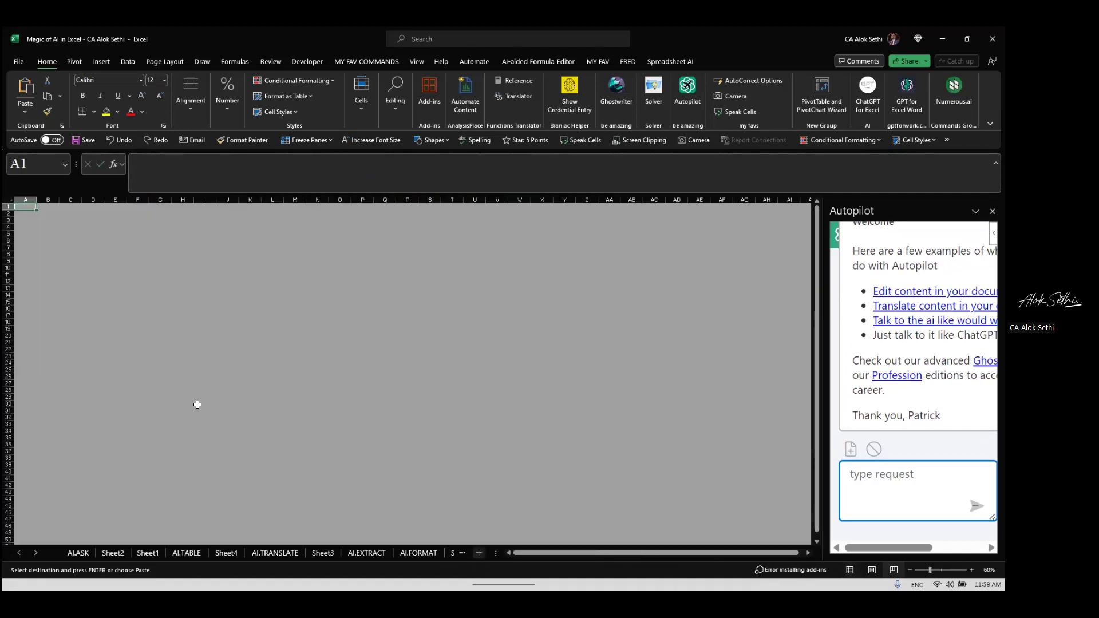
left_click(421, 61)
left_click(181, 84)
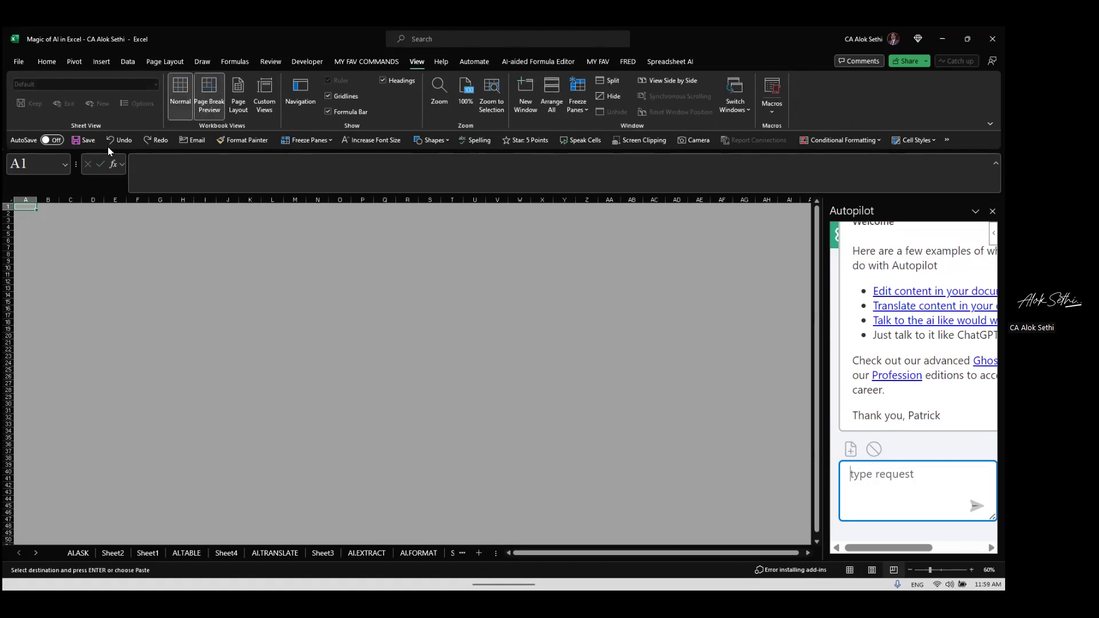
scroll(70, 238, "up", 5)
left_click(76, 227)
scroll(80, 227, "up", 1)
left_click(95, 226)
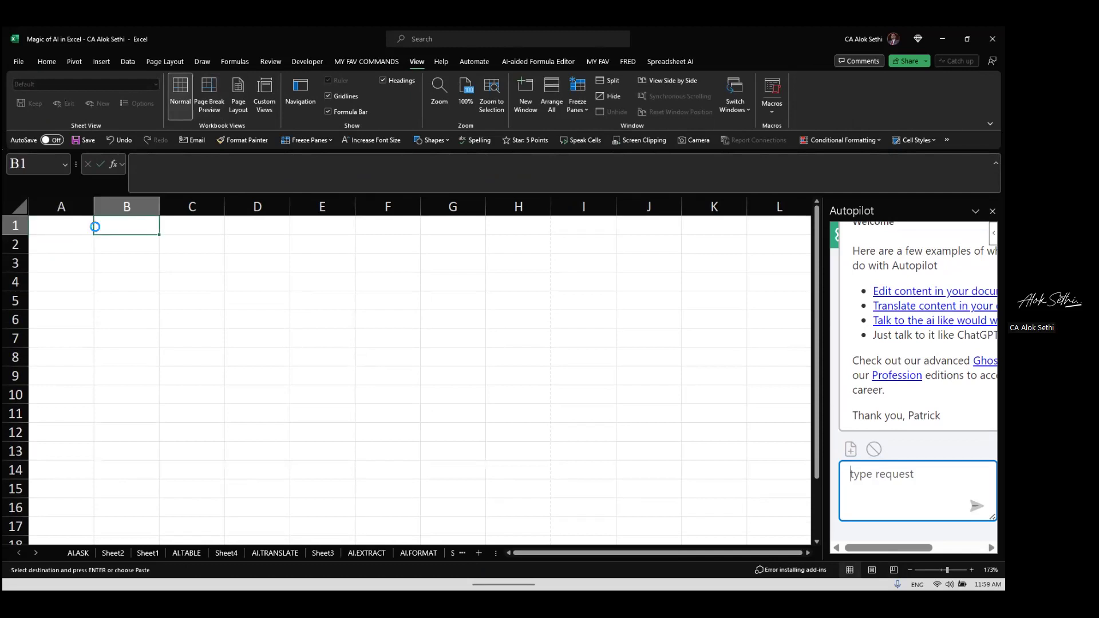
Step: Paste the copied cell into B1 of the new sheet, try to widen column B, and undo the paste
key("ctrl+v")
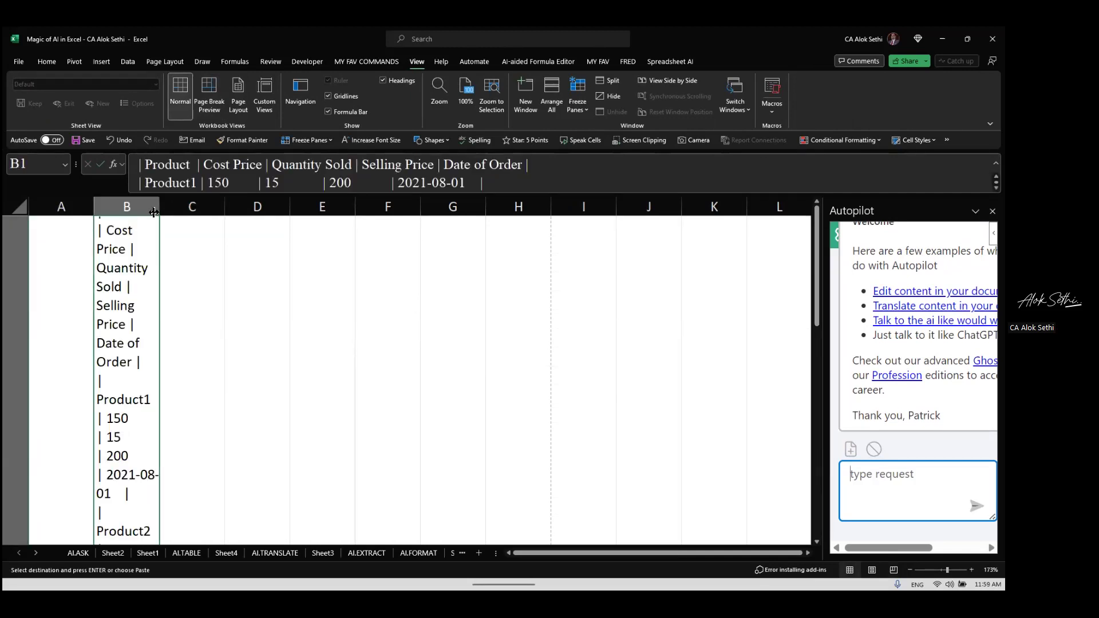
left_click_drag(155, 211, 343, 218)
scroll(342, 218, "down", 3)
key("ctrl+z")
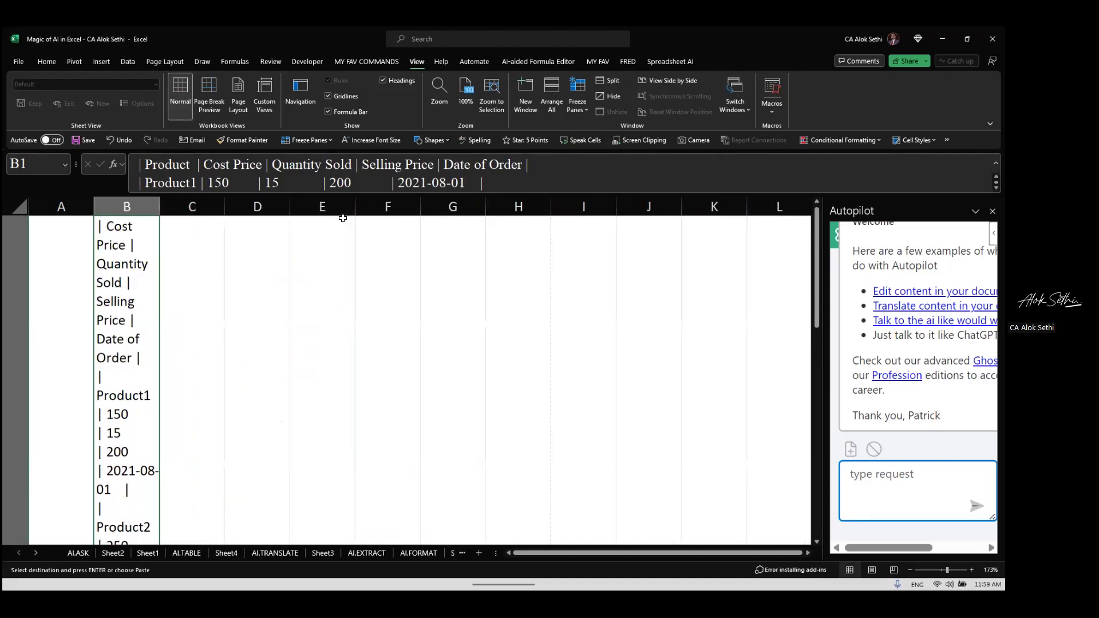
key("ctrl+z")
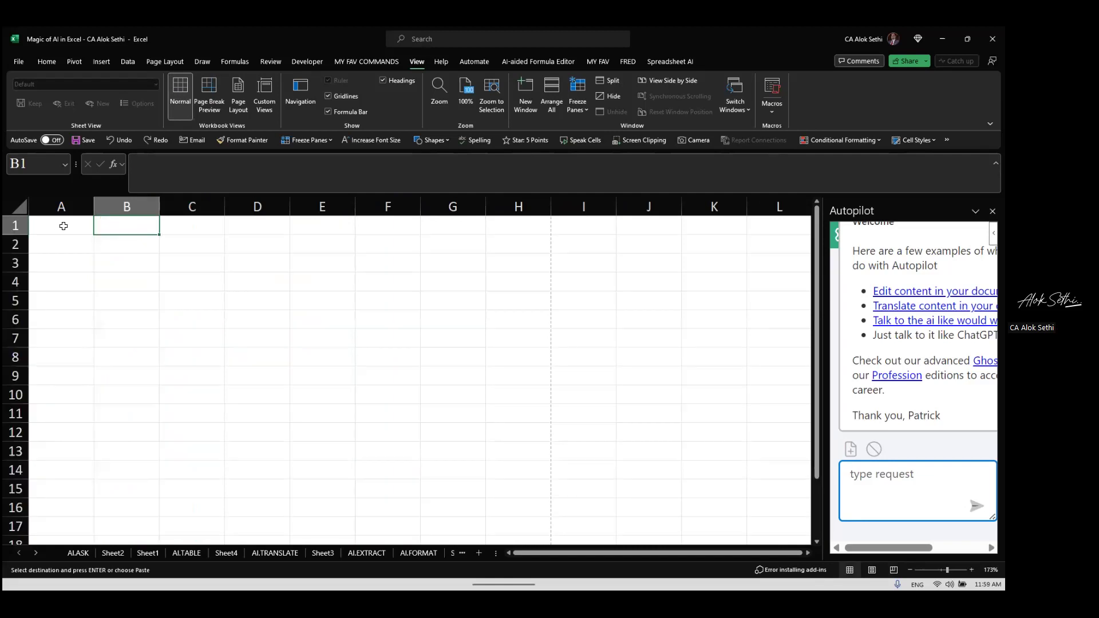
Step: Paste the copied cell into B1 as values only with Paste Special, check the result along the row, and undo it
right_click(109, 225)
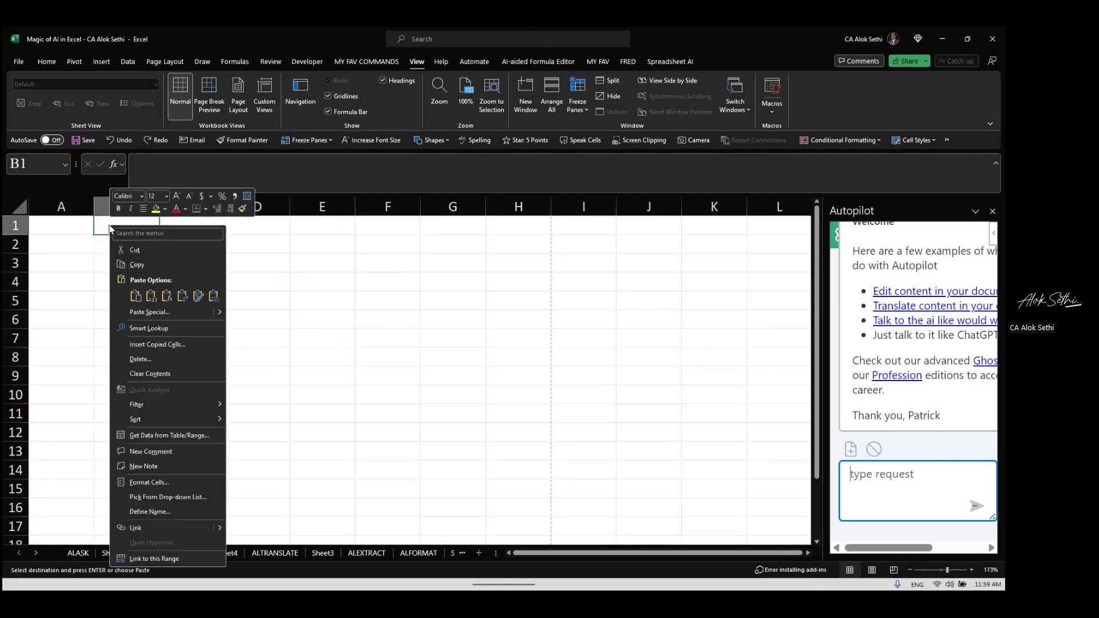
left_click(147, 312)
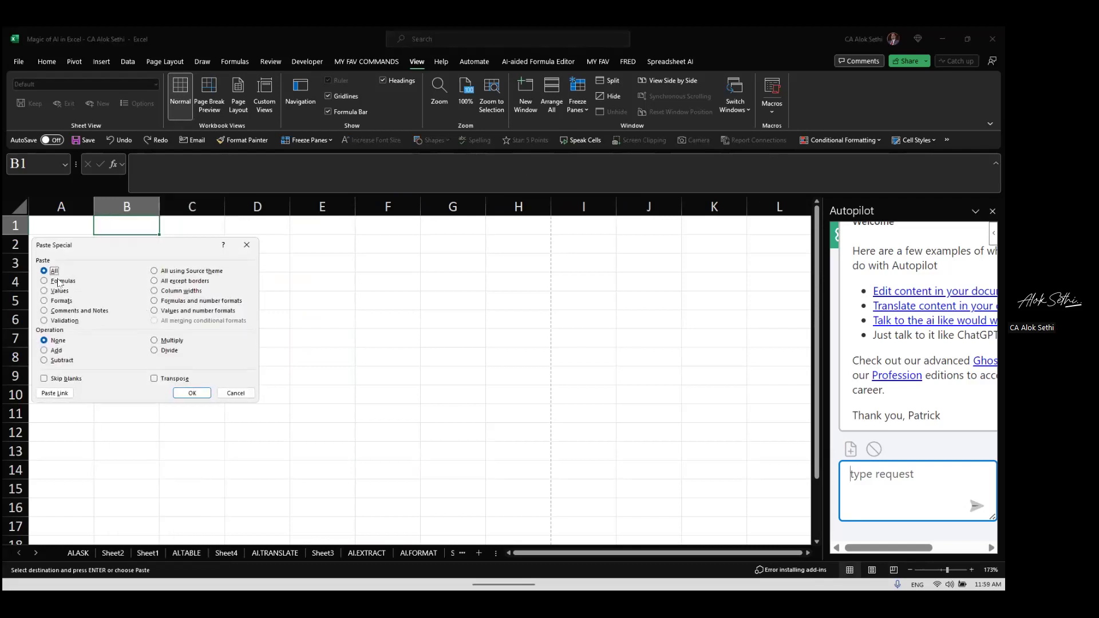
left_click(48, 292)
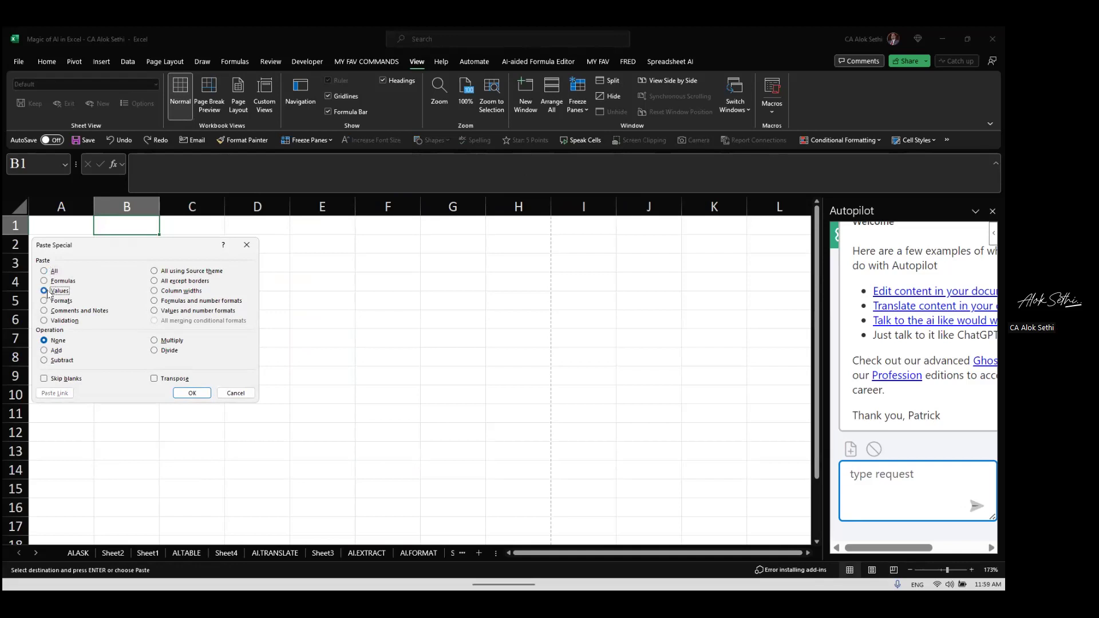
left_click(202, 393)
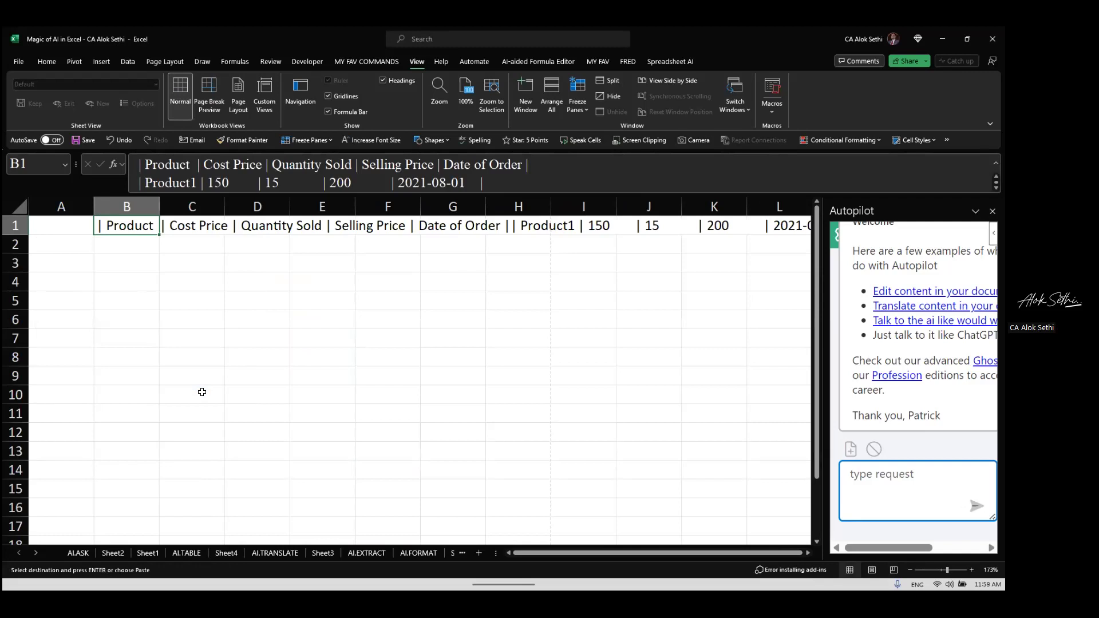
scroll(202, 392, "right", 8)
scroll(202, 392, "right", 10)
scroll(388, 394, "left", 12)
key("Escape")
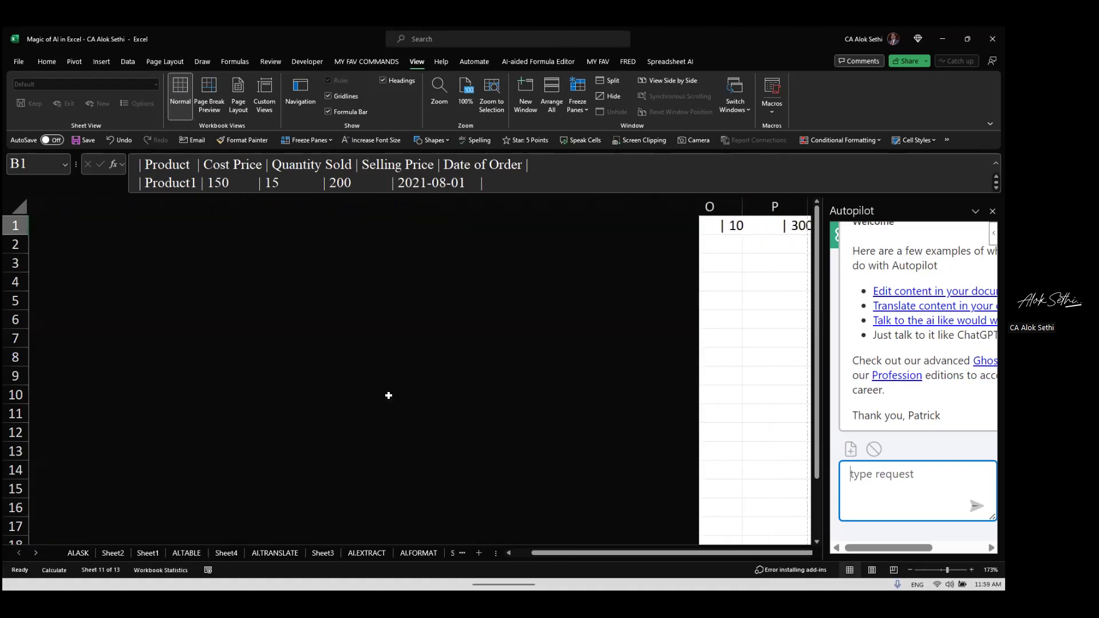
key("ctrl+z")
Step: Paste the copied table text into cell B2 and autofit the width of column B
left_click(109, 241)
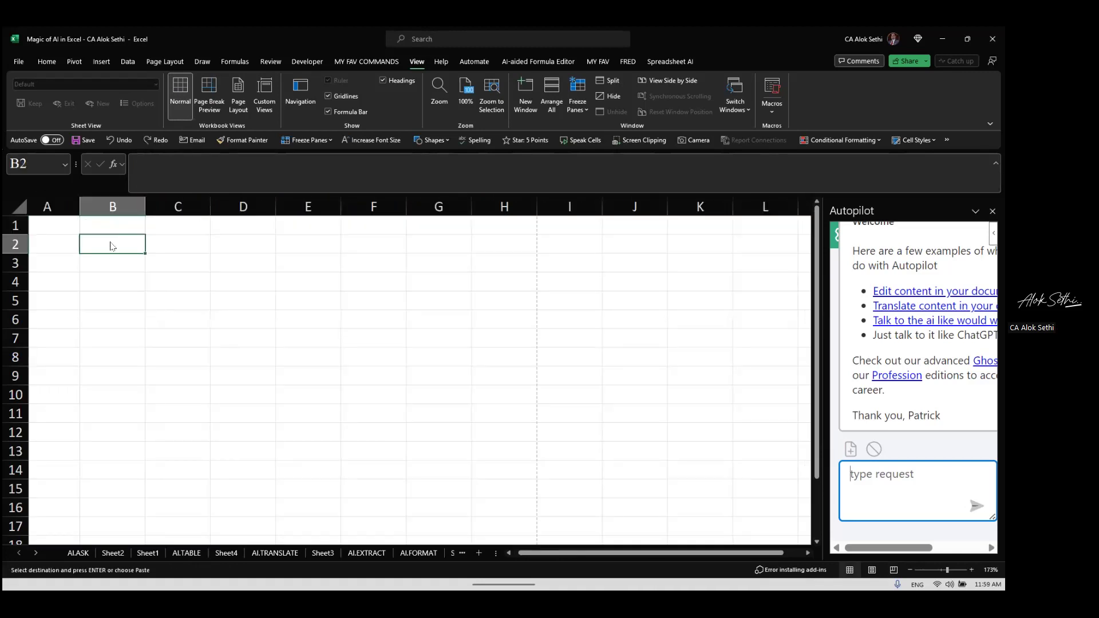
right_click(112, 246)
left_click(152, 307)
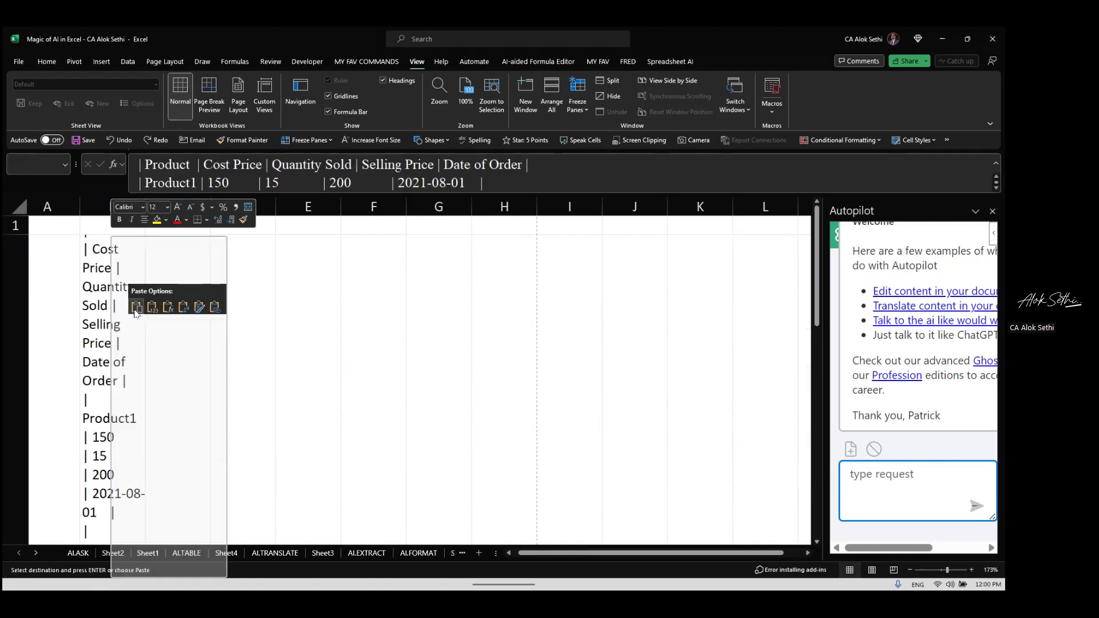
key("Escape")
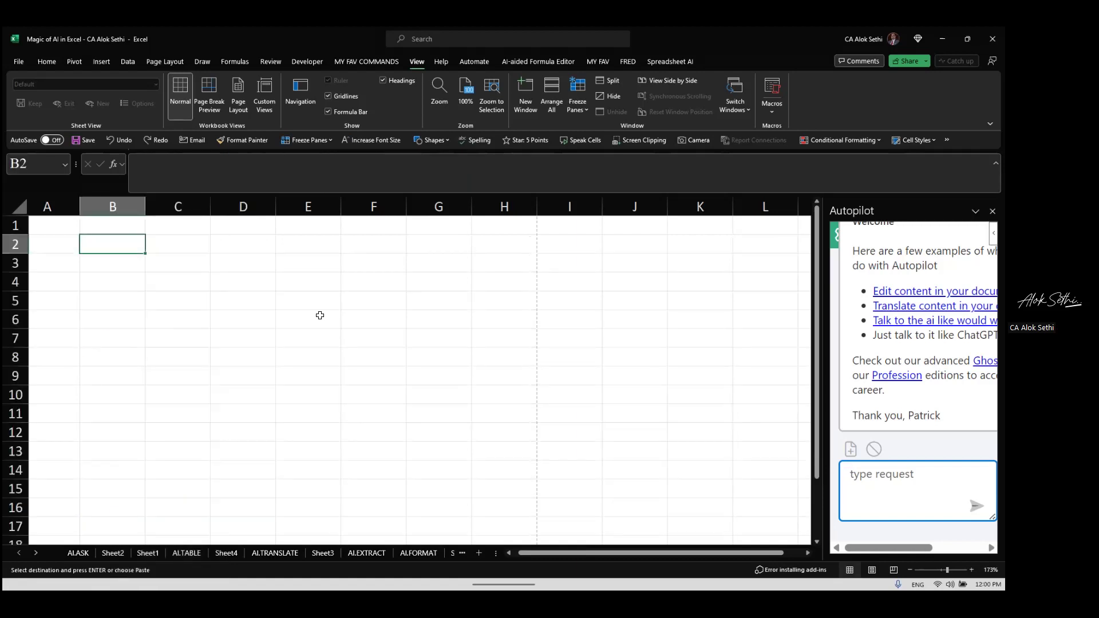
type("| Product  | Cost Price | Quantity Sold | Selling Price | Date of Order | | Product1 | 150        | 15            | 200           | 2021-08-01    |")
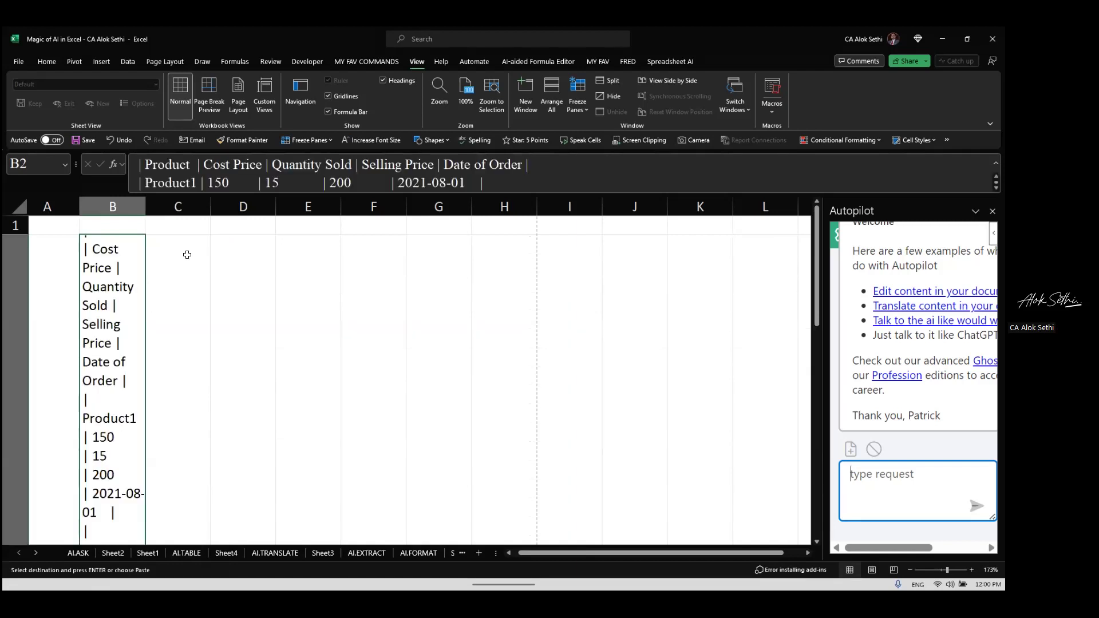
double_click(142, 215)
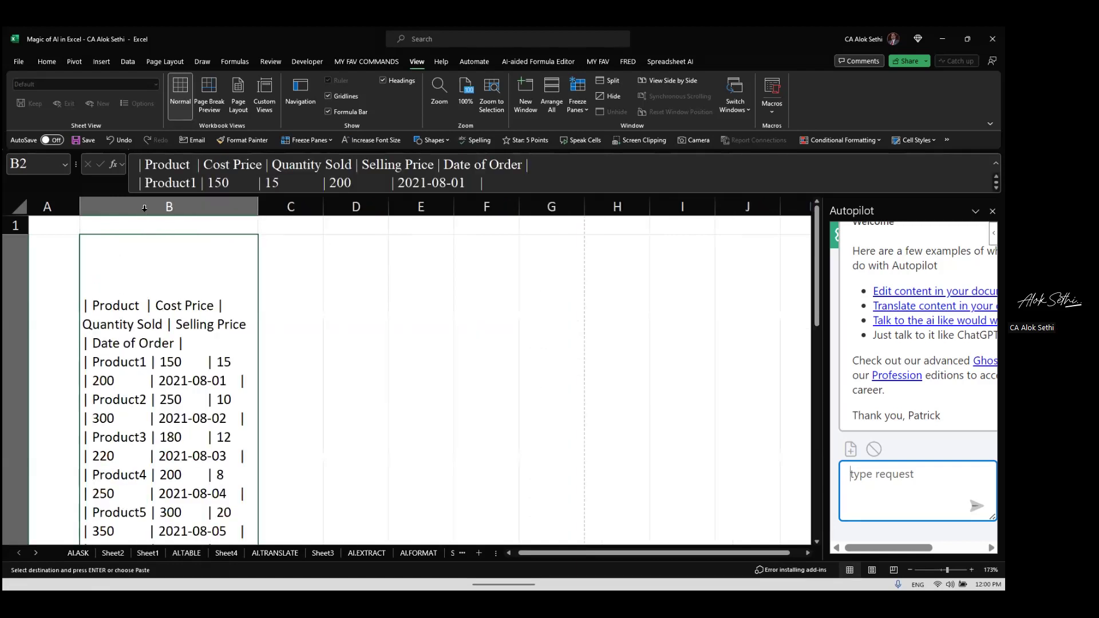
scroll(247, 320, "down", 5)
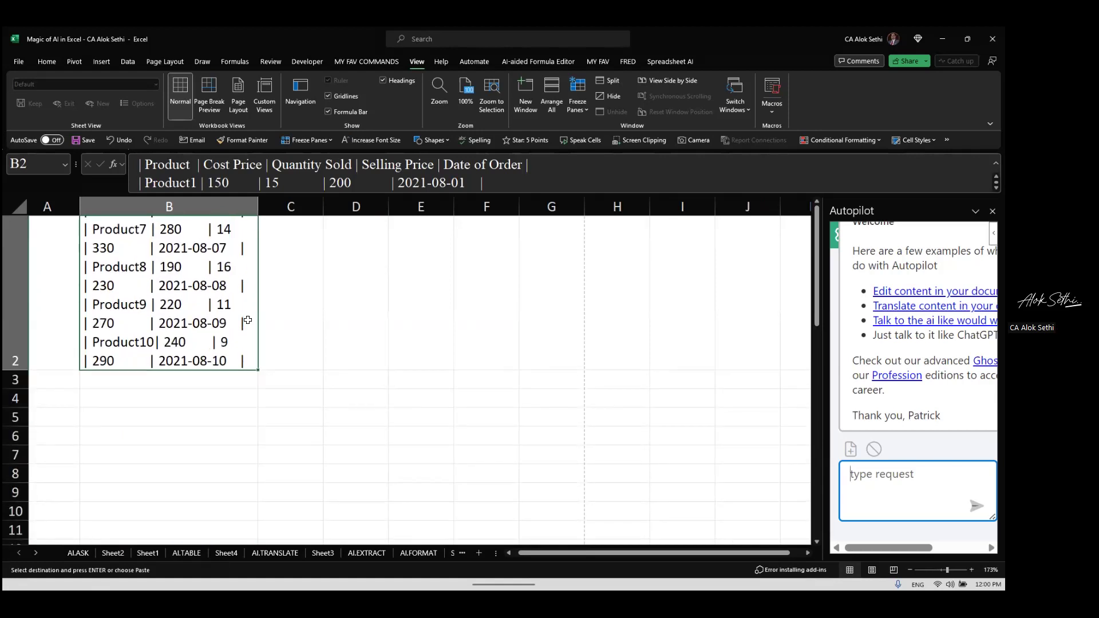
scroll(248, 320, "up", 3)
scroll(247, 320, "up", 2)
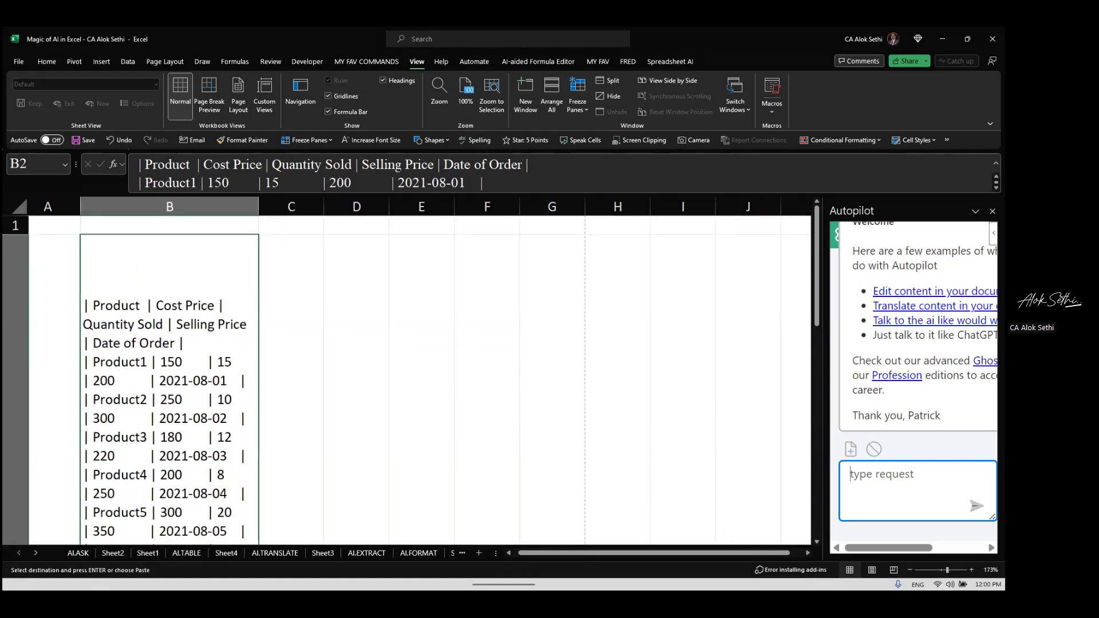
Step: Close the Autopilot pane and widen column B so each product record in B2 fits on one line
left_click(993, 211)
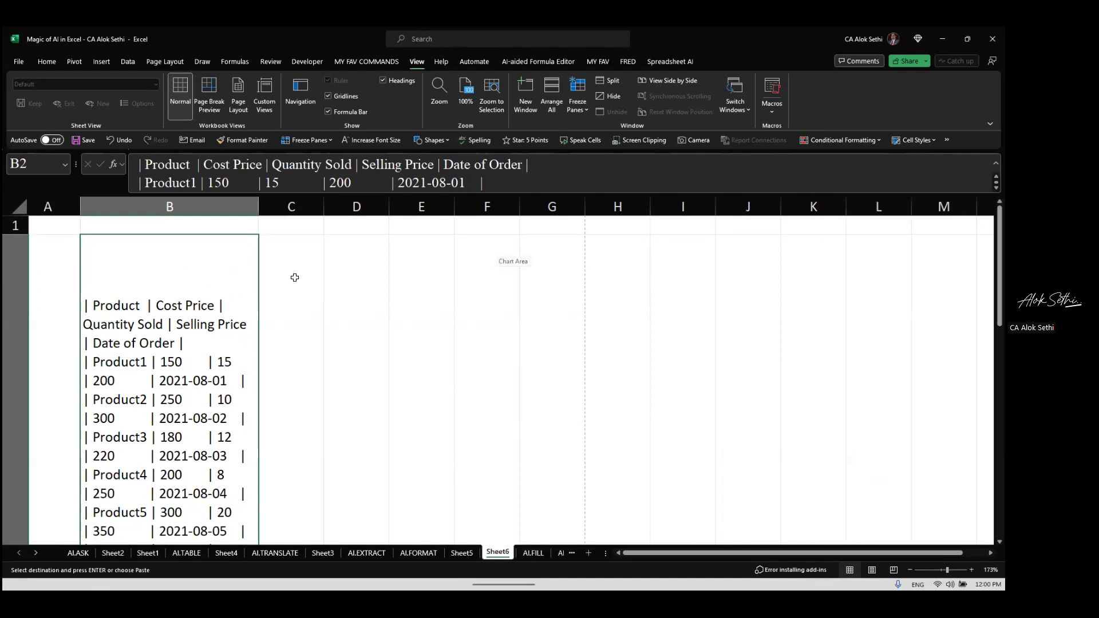
left_click_drag(294, 278, 350, 275)
left_click(351, 274)
left_click(142, 307)
double_click(144, 306)
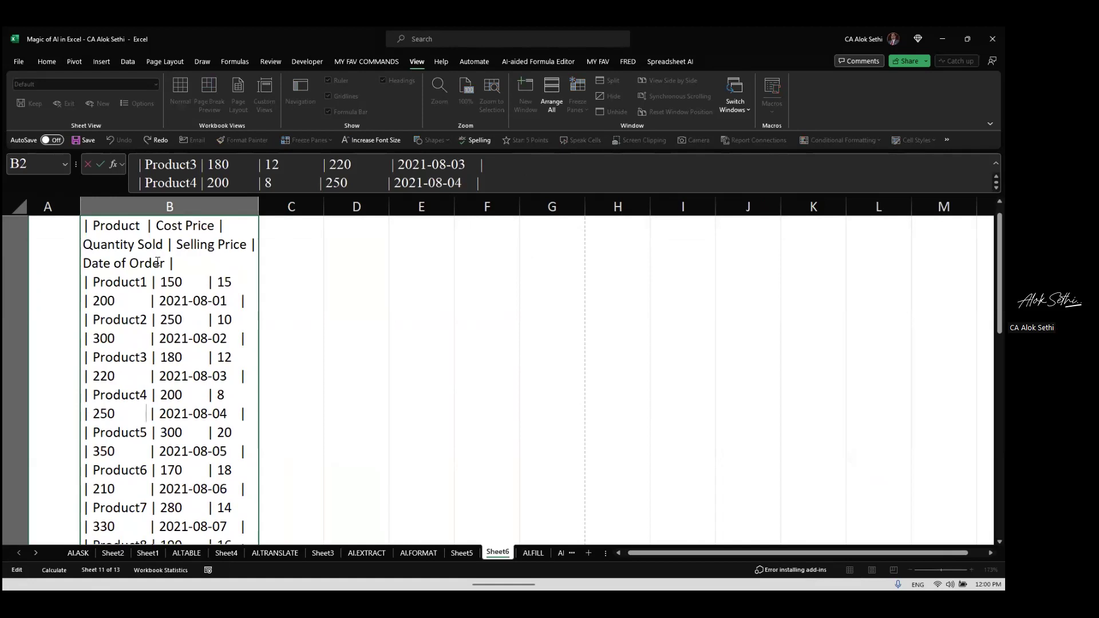
key("Escape")
left_click_drag(301, 282, 133, 254)
left_click(132, 255)
left_click_drag(259, 207, 444, 248)
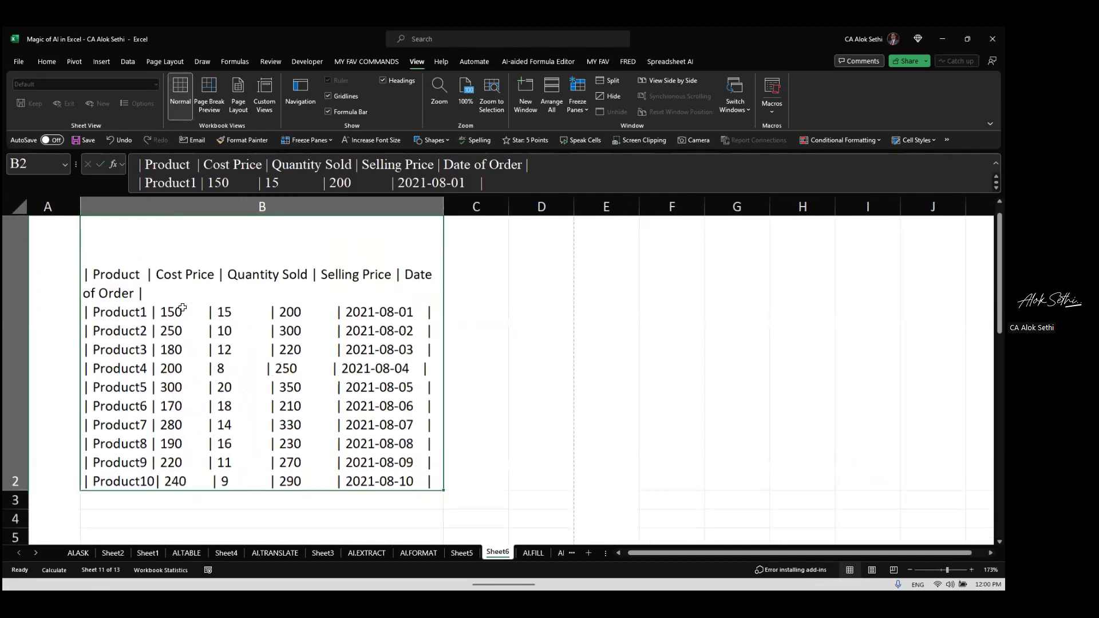
Step: Try to adjust the height of row 2 around the table text, and undo the change
scroll(45, 380, "down", 2)
left_click_drag(17, 407, 42, 268)
left_click(142, 330)
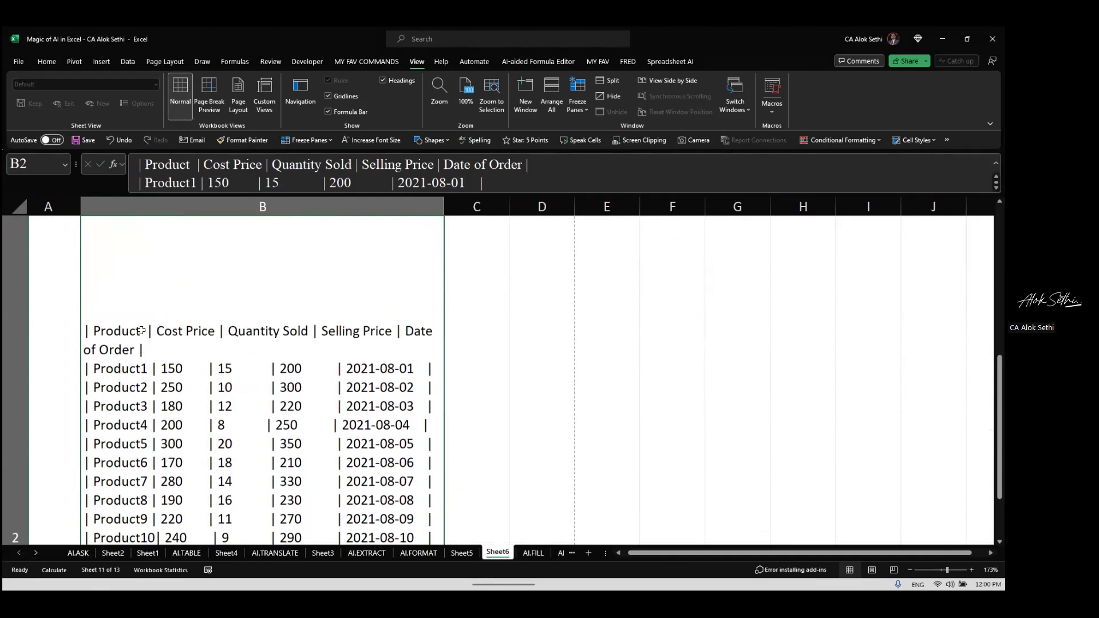
scroll(113, 321, "down", 5)
double_click(113, 277)
key("Escape")
key("ctrl+z")
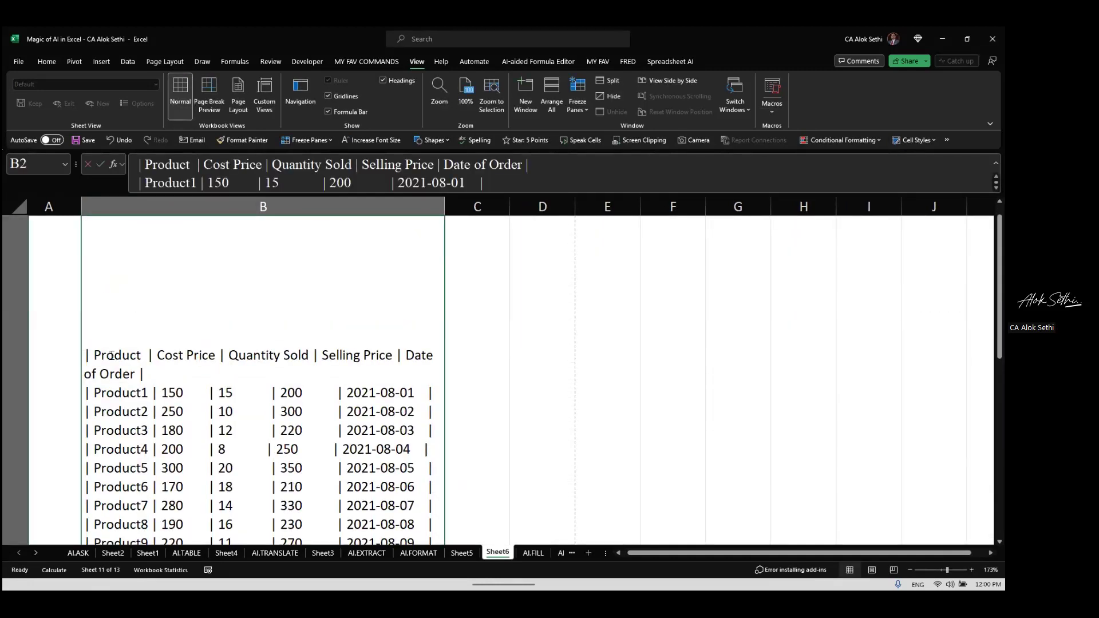
Step: Confirm the text of cell B2 and align it to the top of the cell
double_click(111, 355)
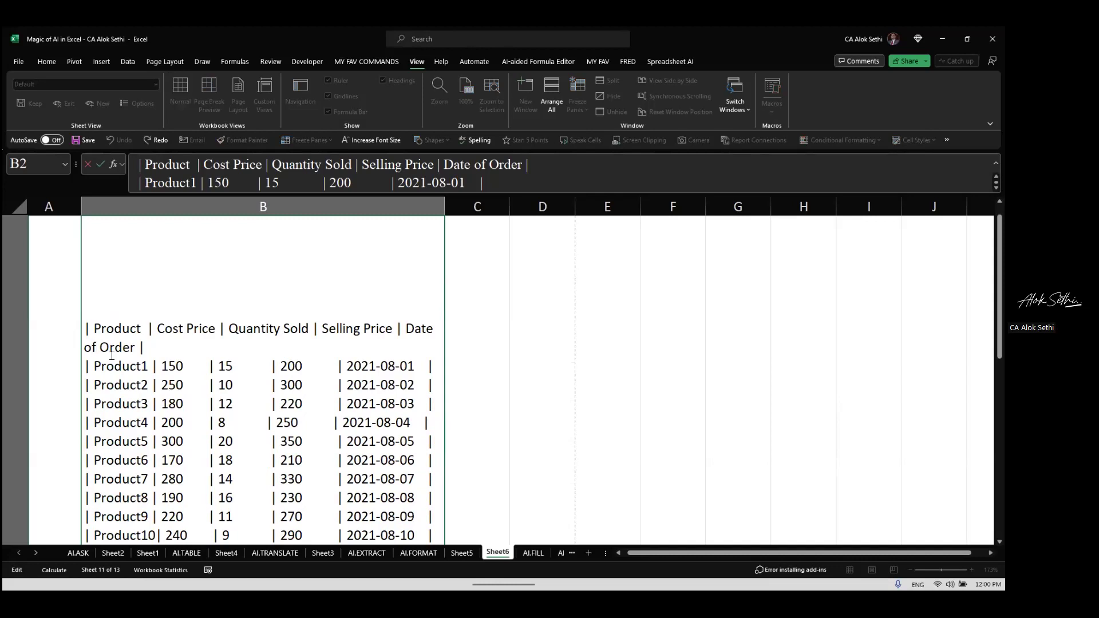
key("ctrl+Return")
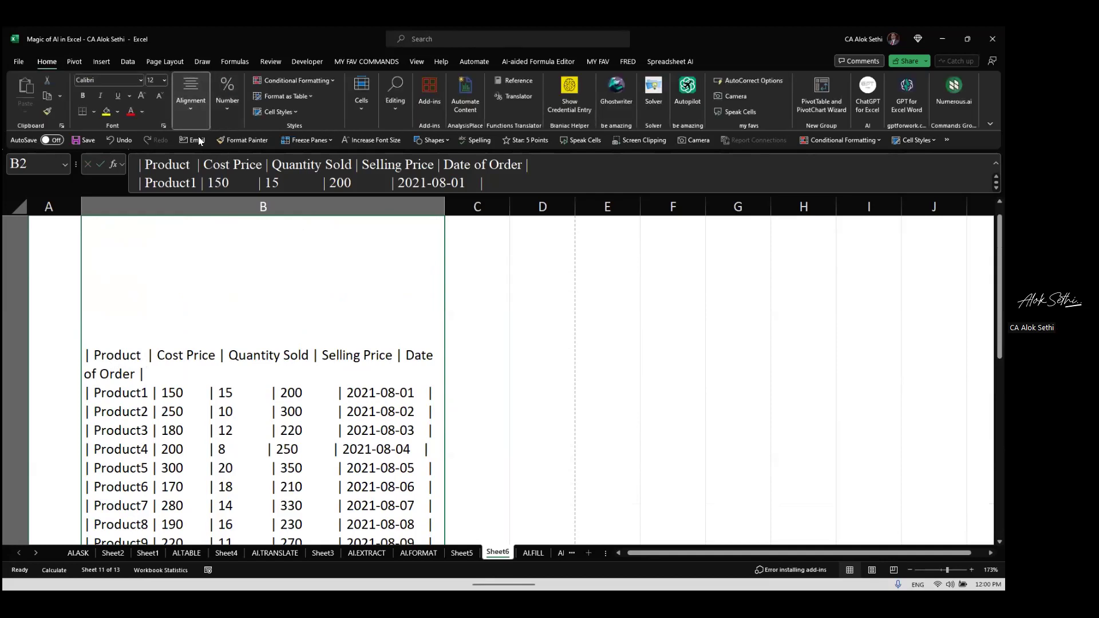
left_click(191, 95)
left_click(181, 141)
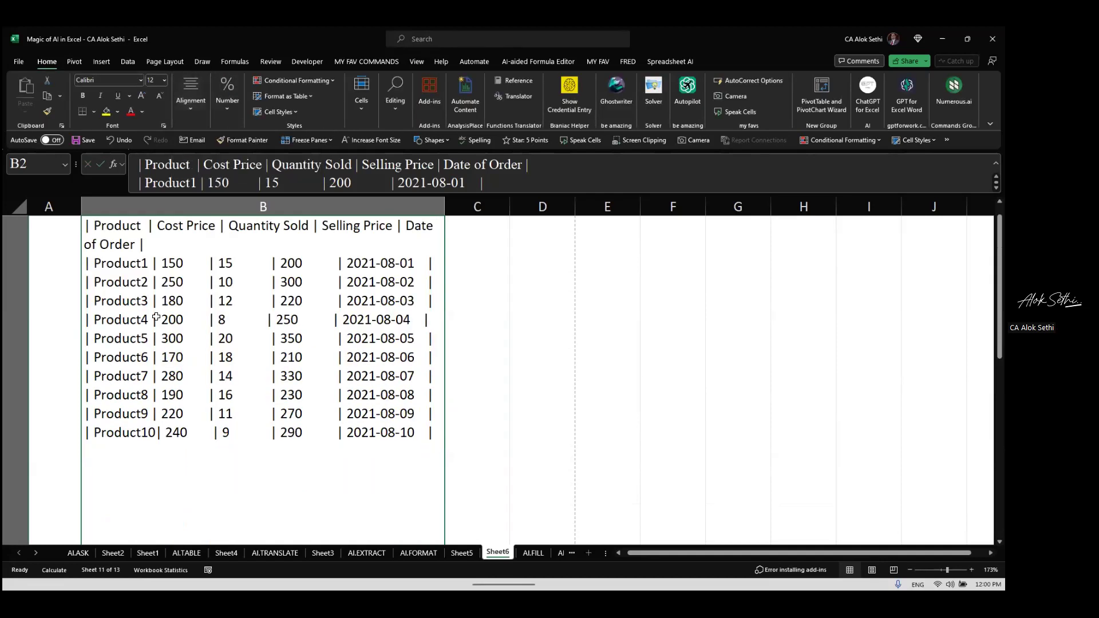
Step: Widen column B to fit the heading line and run Text to Columns on it, delimited by tab and "|", with destination B1
left_click_drag(440, 206, 528, 206)
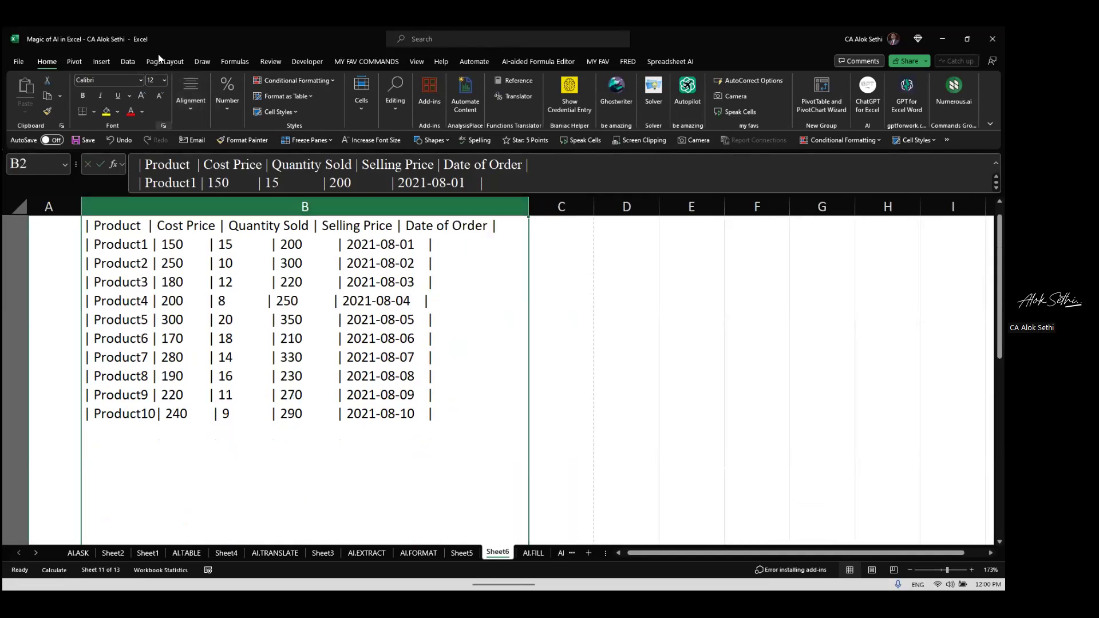
left_click(136, 62)
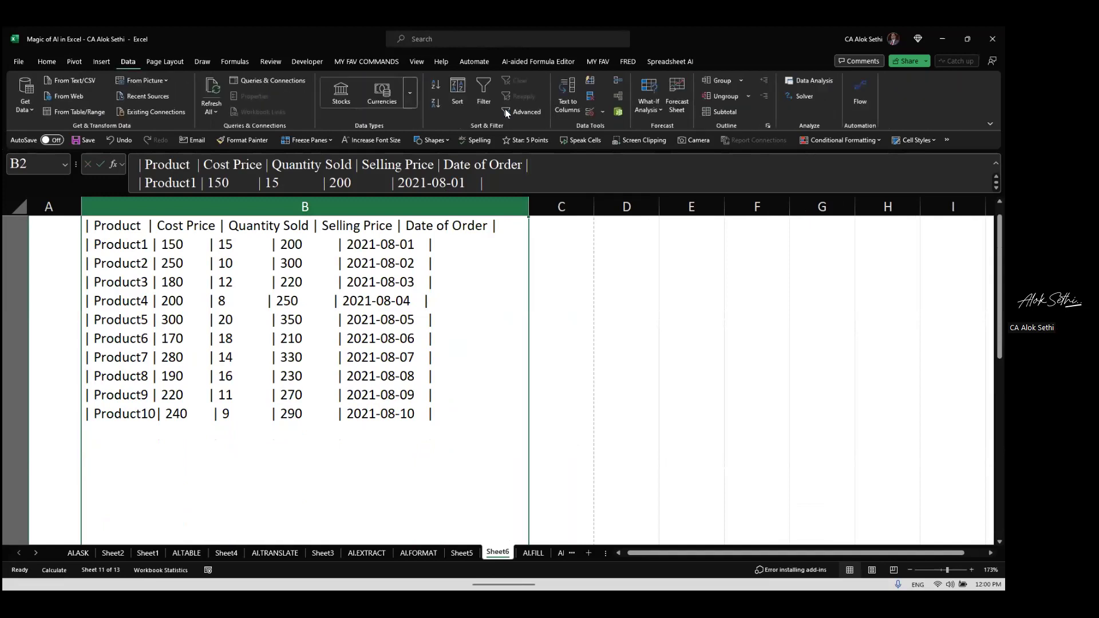
left_click(563, 104)
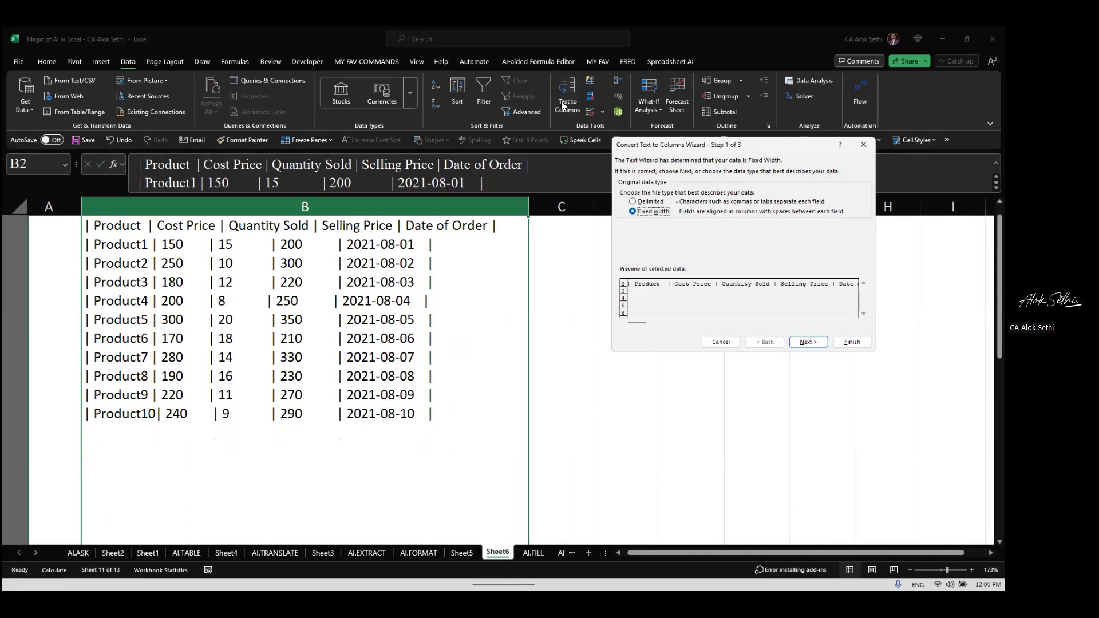
left_click(650, 203)
left_click_drag(749, 148, 632, 160)
left_click(691, 355)
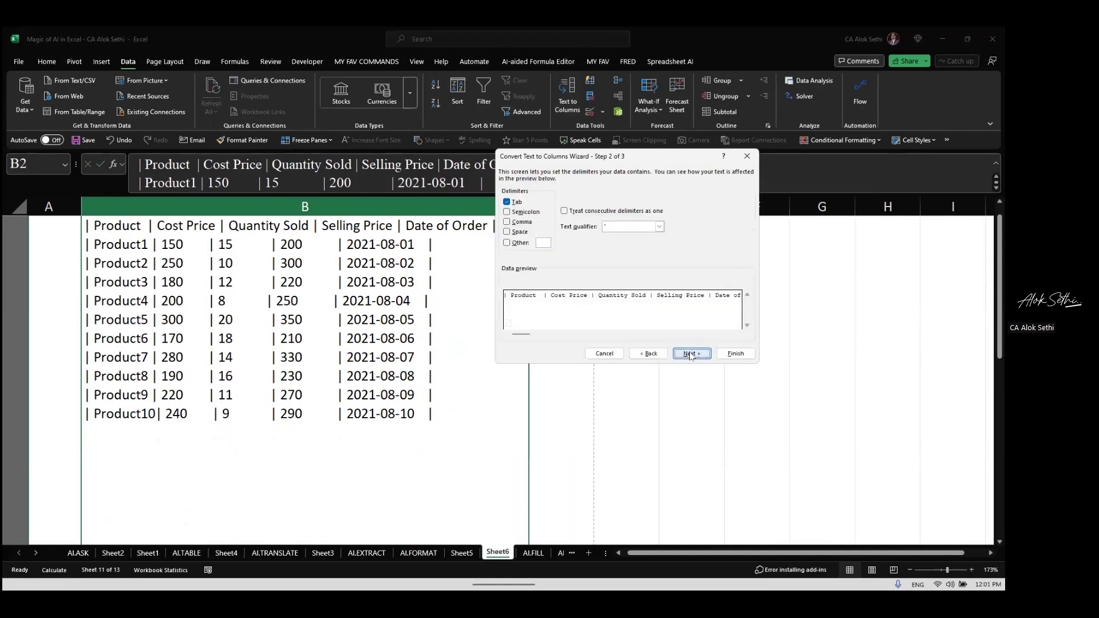
left_click(508, 245)
type("|")
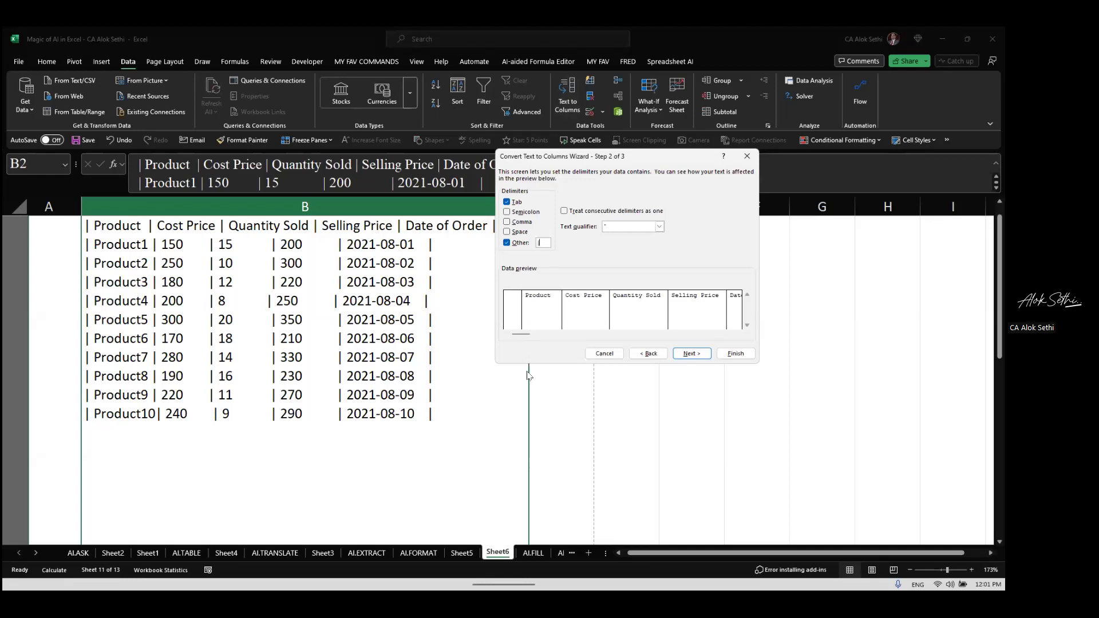
left_click(693, 355)
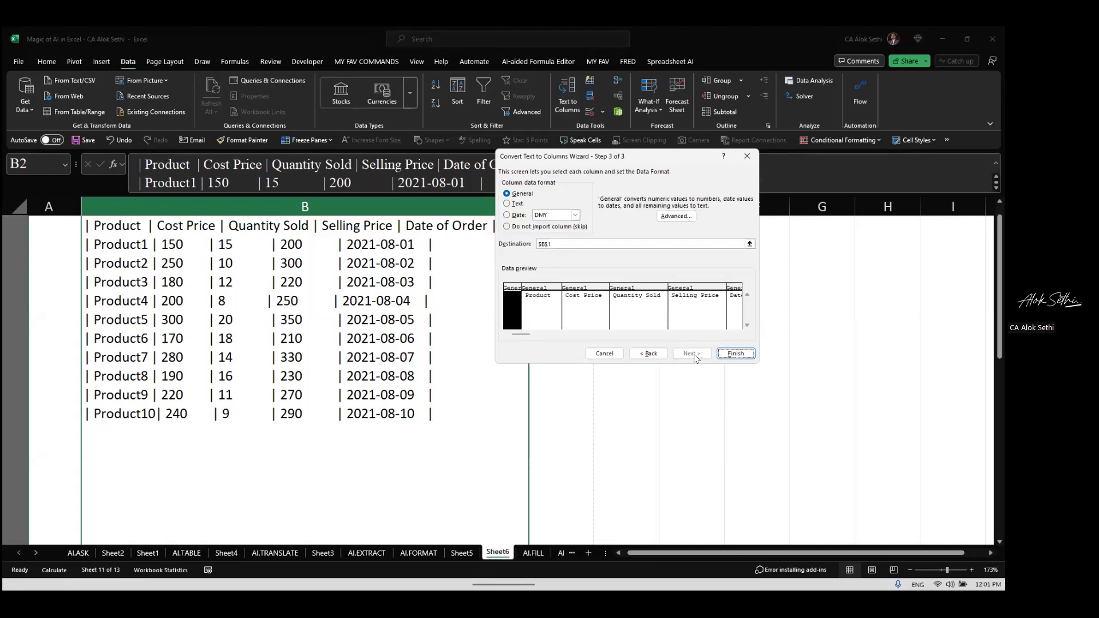
left_click(735, 354)
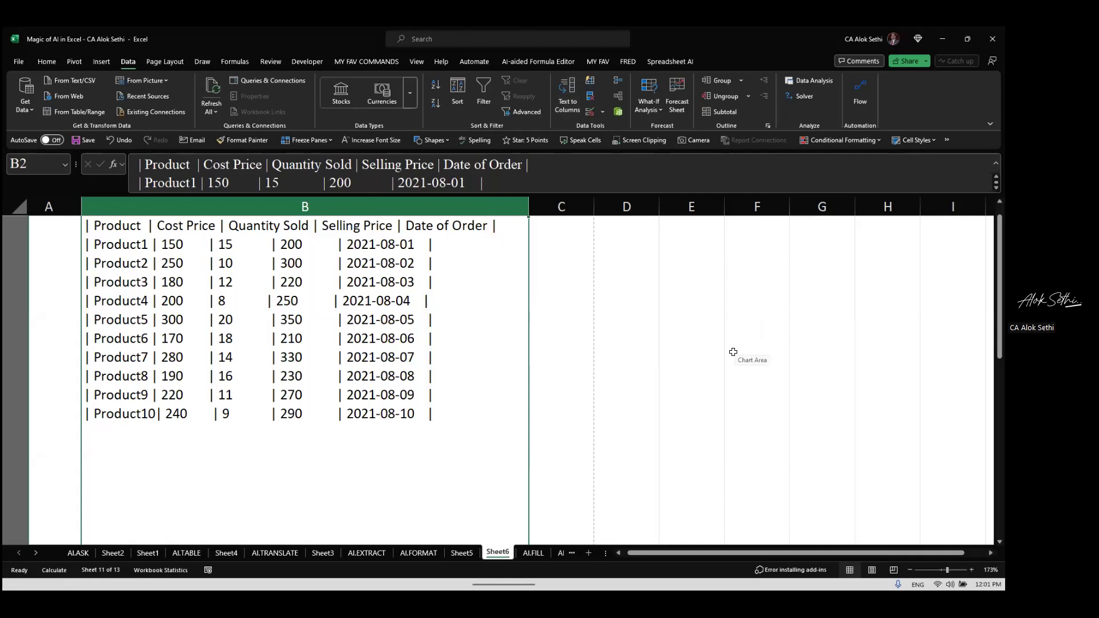
Step: Split only cell B2 with Text to Columns, using "|" as a delimiter, General column format and destination B2
left_click(535, 302)
left_click(268, 301)
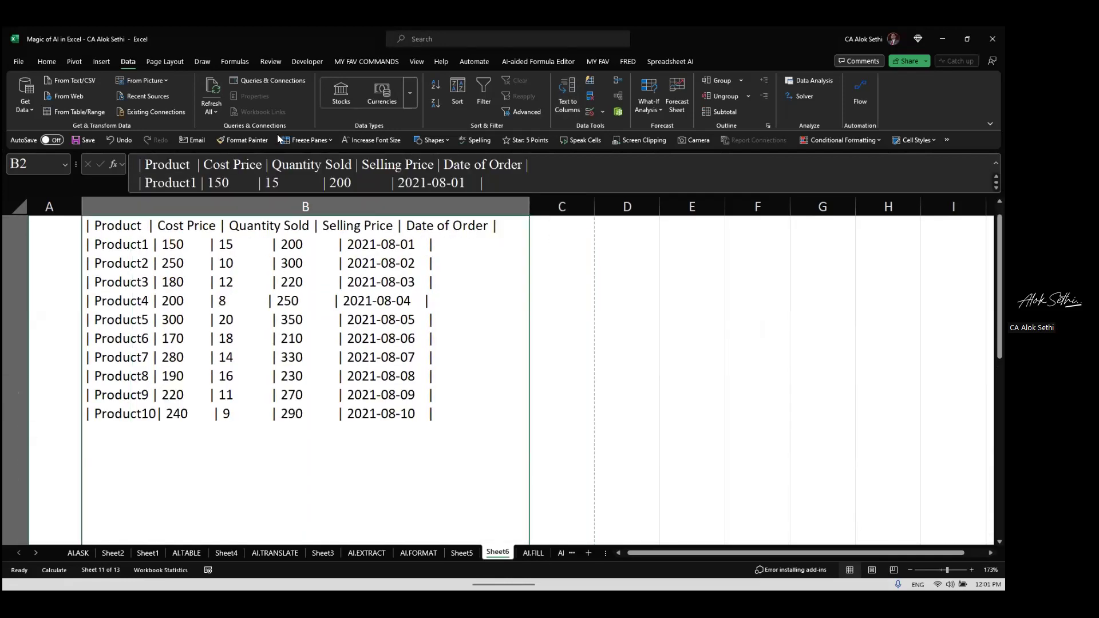
left_click(564, 106)
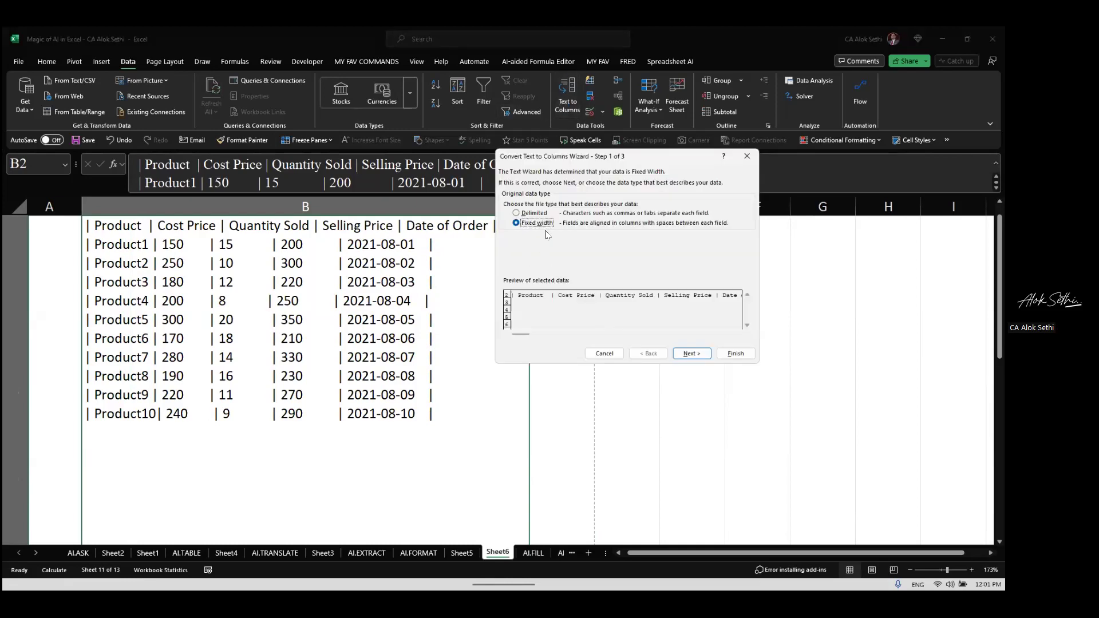
left_click(691, 353)
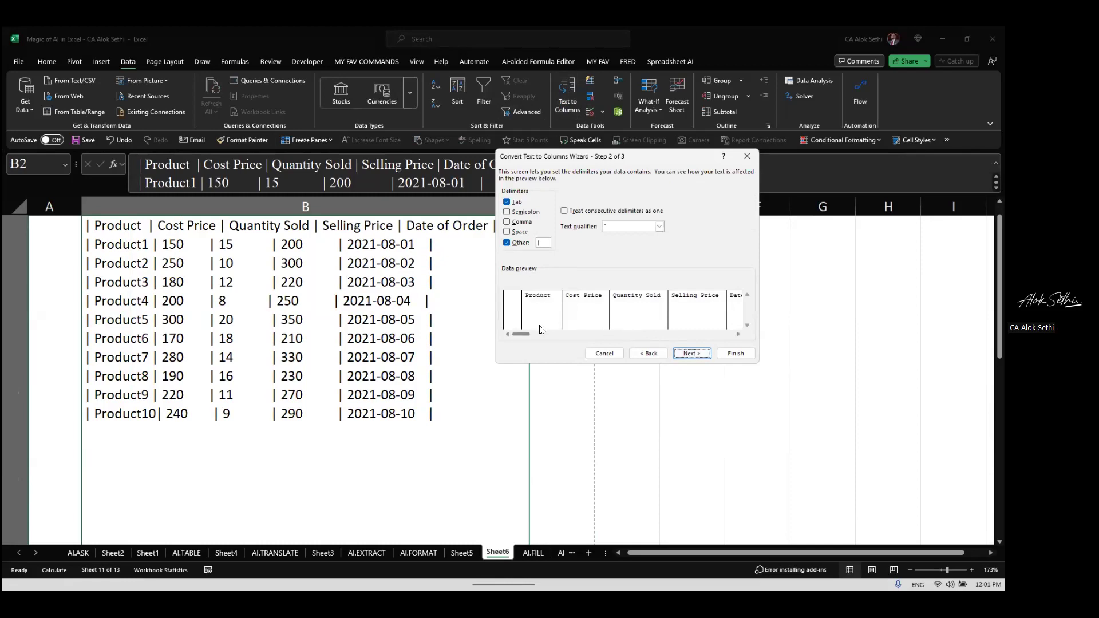
left_click(695, 353)
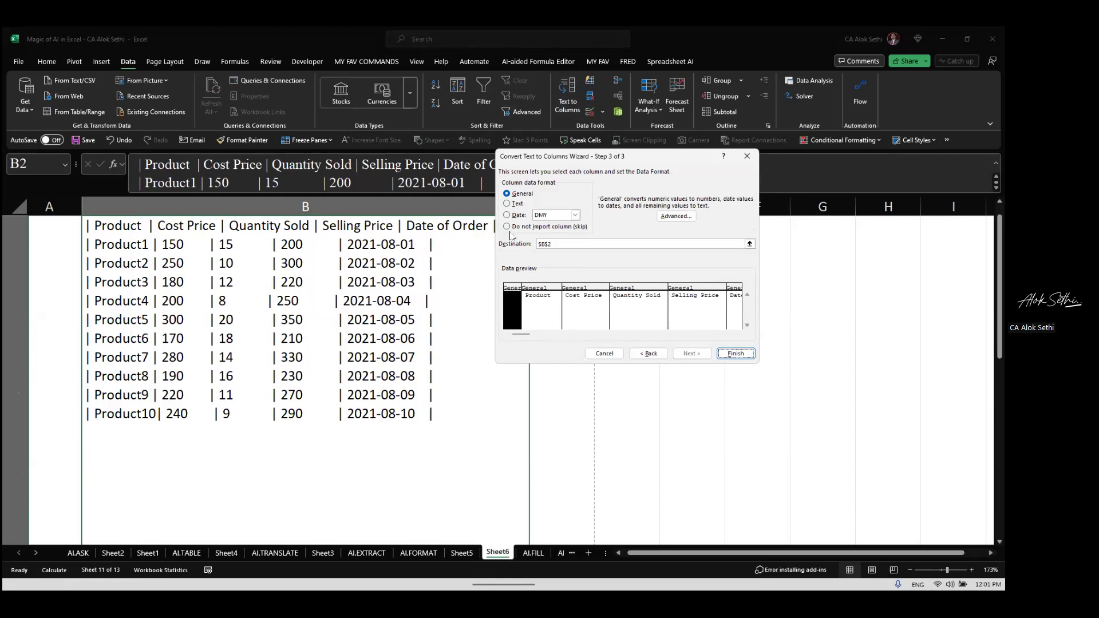
left_click(508, 227)
left_click(507, 195)
left_click(569, 311)
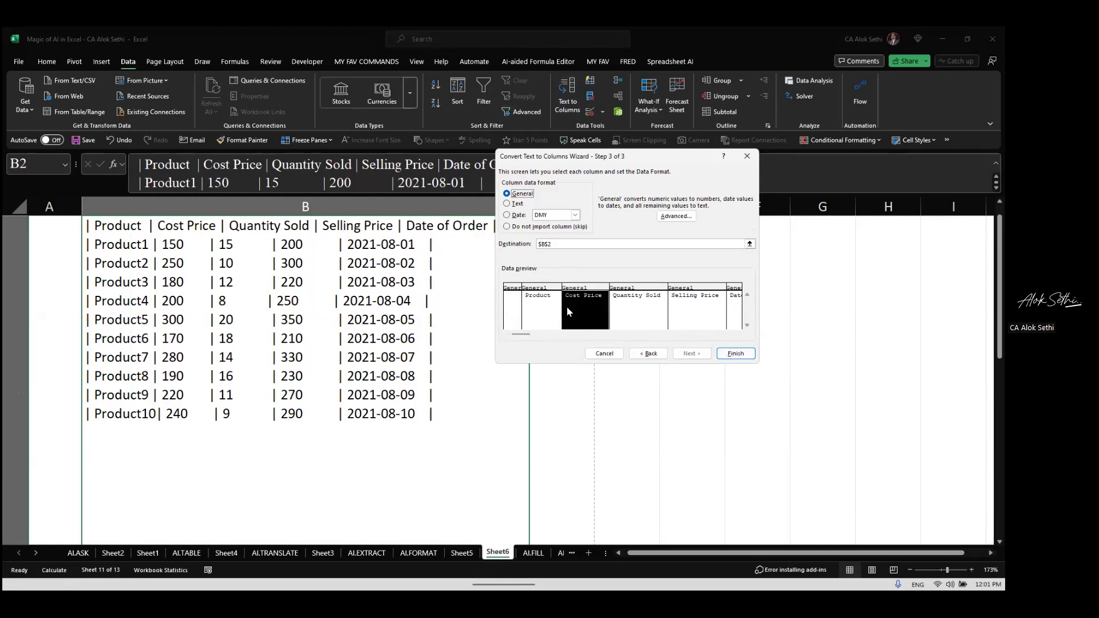
left_click(725, 352)
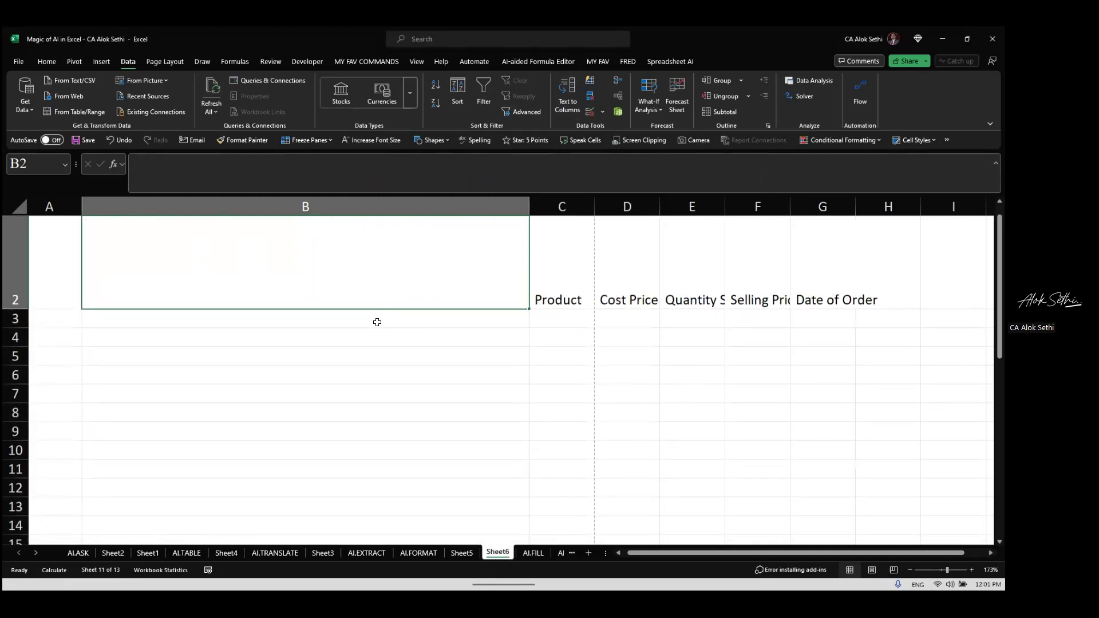
Step: Check the split headings and undo the Text to Columns split of cell B2
left_click(559, 294)
scroll(559, 292, "down", 5, "ctrl")
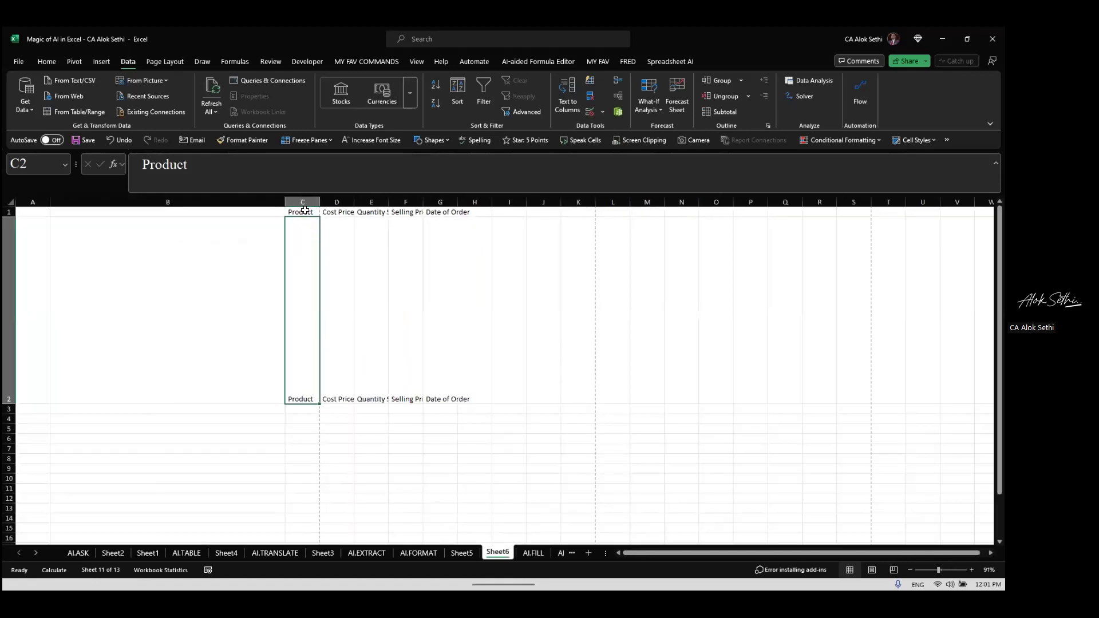
left_click_drag(325, 204, 323, 206)
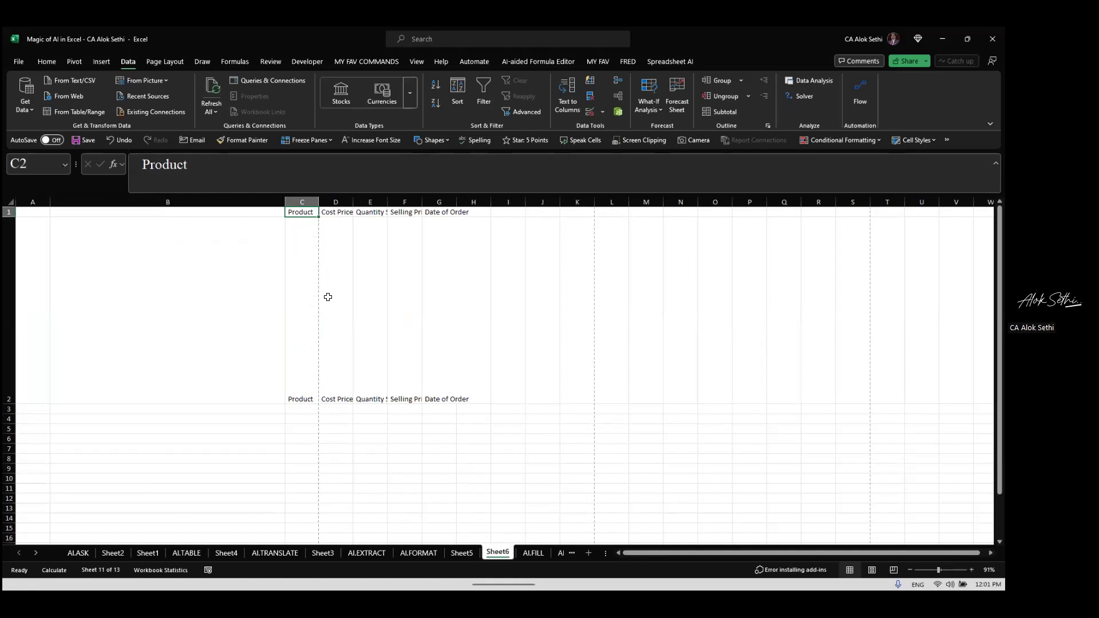
key("ctrl+z")
scroll(328, 297, "up", 5)
key("ctrl+z")
key("ctrl+z")
key("ctrl+z")
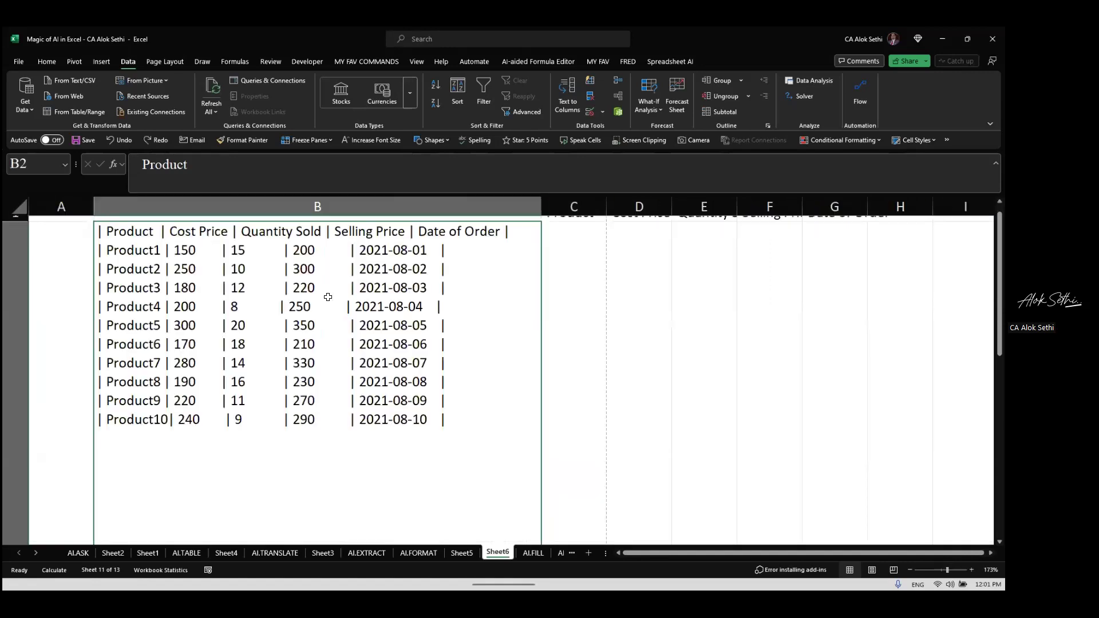
Step: Reduce the height of row 2 to fit the product text in B2
scroll(163, 449, "down", 2)
scroll(137, 461, "up", 2)
scroll(138, 462, "down", 4)
double_click(15, 463)
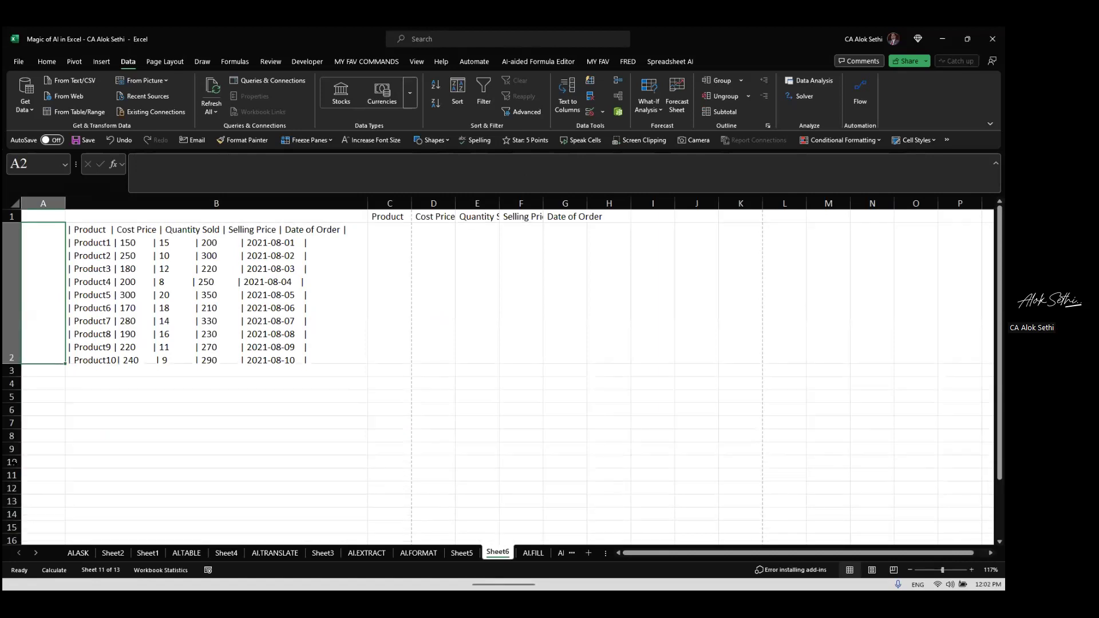
left_click(157, 362)
Step: Clear the leftover split headings in row 1, from Product through Date of Order
left_click(387, 212)
key("Right")
key("Right")
key("Right")
key("Right")
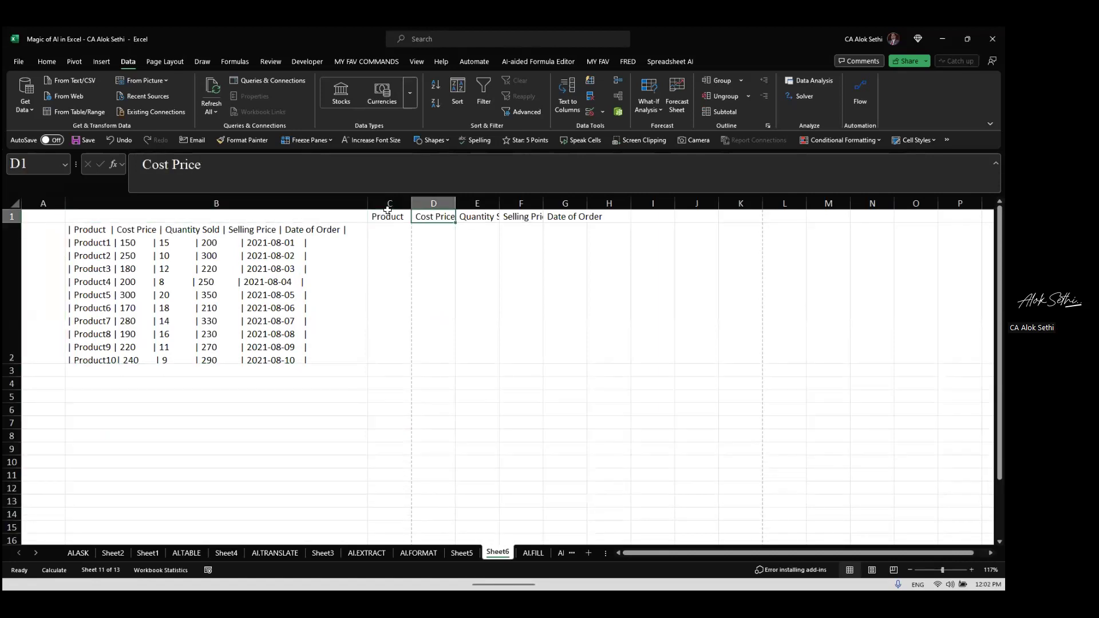
key("Right")
key("shift+Left")
key("shift+Left")
key("shift+Left")
key("shift+Left")
key("shift+Left")
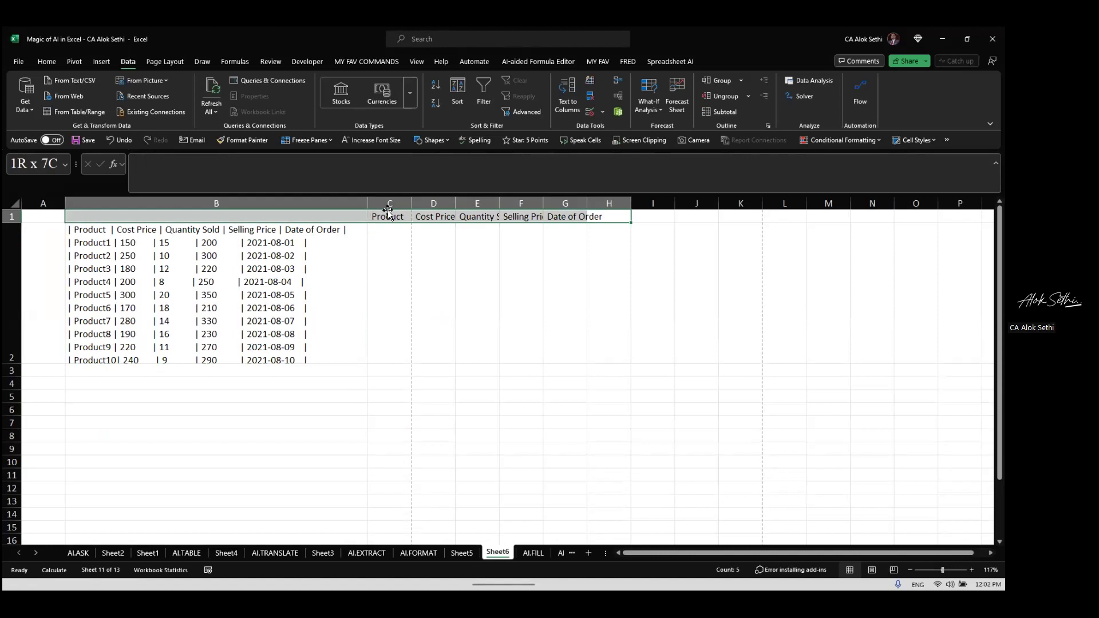
key("Delete")
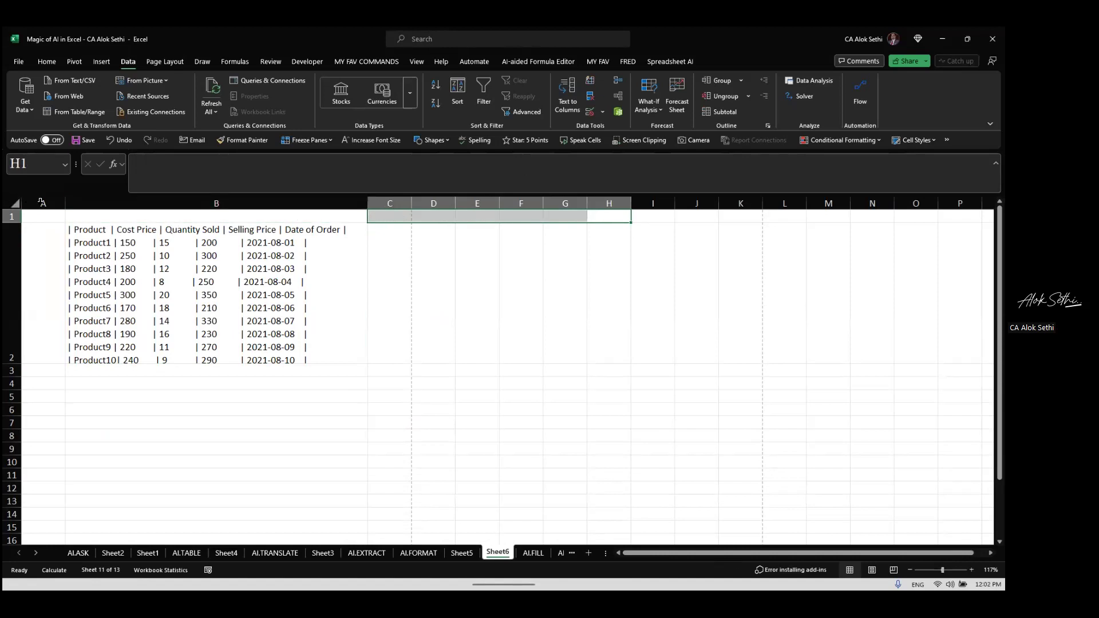
Step: Delete the empty row 1 and the empty column A
left_click(11, 214)
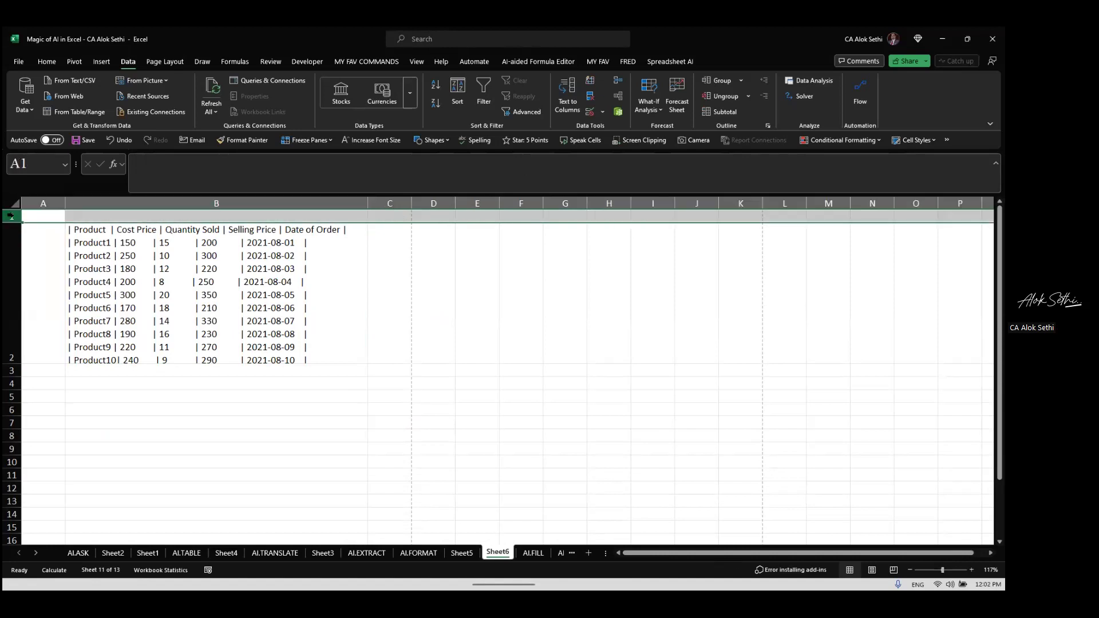
key("ctrl+minus")
left_click(34, 202)
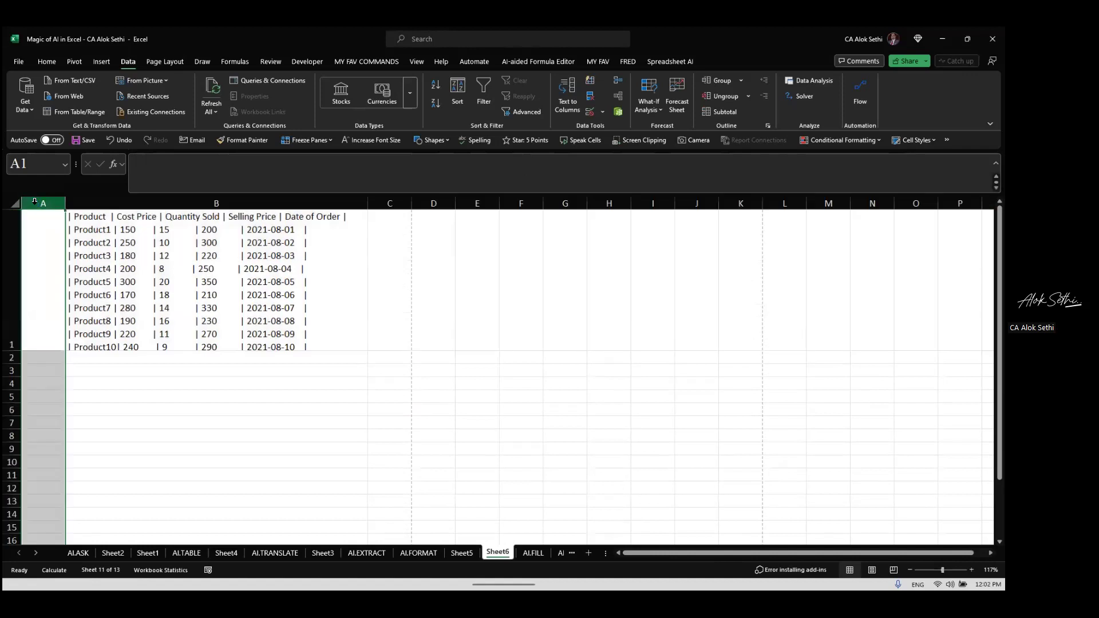
key("ctrl+minus")
Step: Split cell A1 with Text to Columns, delimited by tab and "|", with the first column as Text and destination A1
left_click(55, 228)
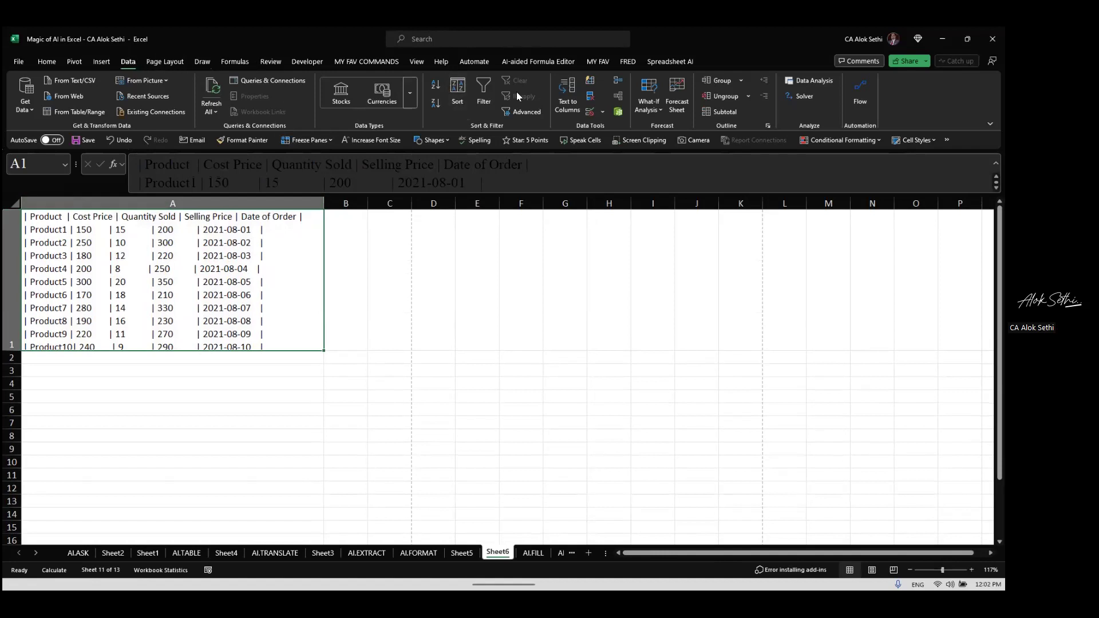
left_click(566, 105)
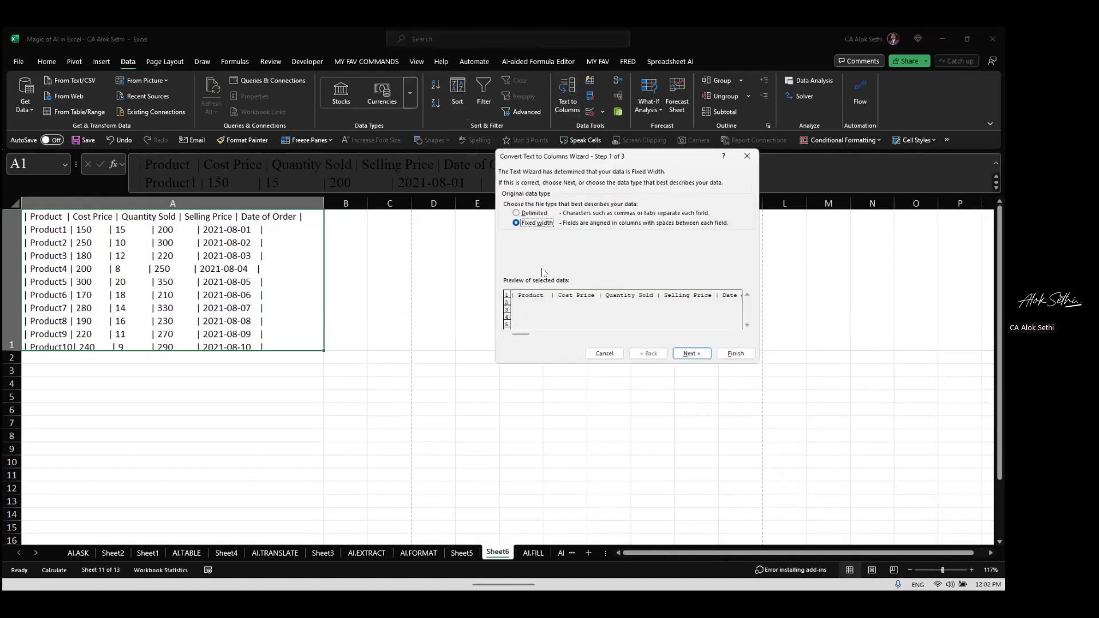
left_click(523, 214)
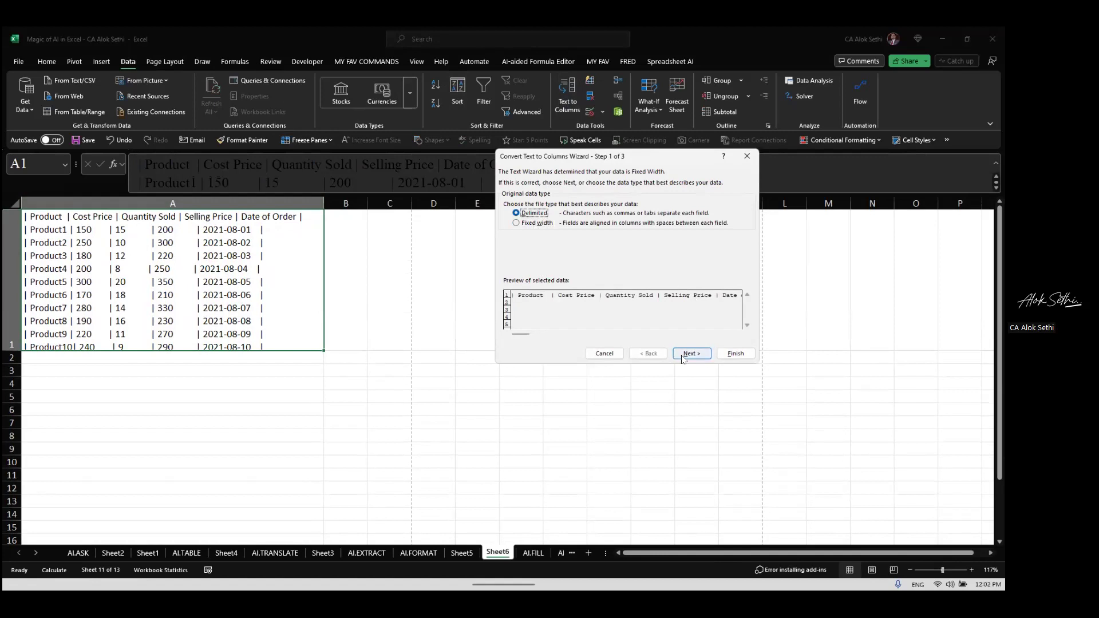
key("Return")
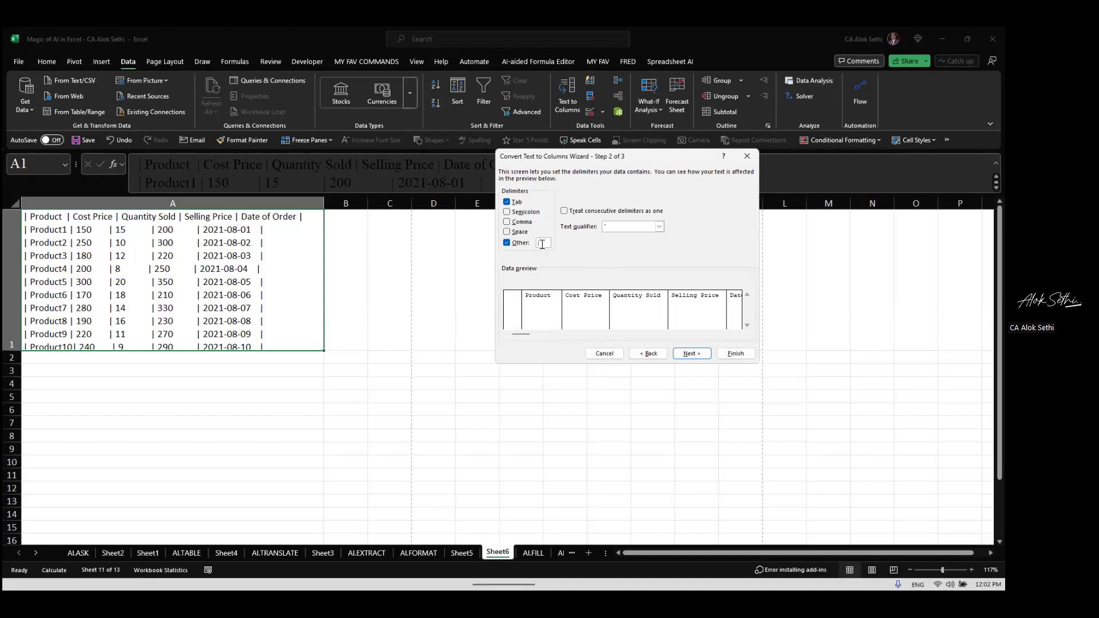
left_click(693, 354)
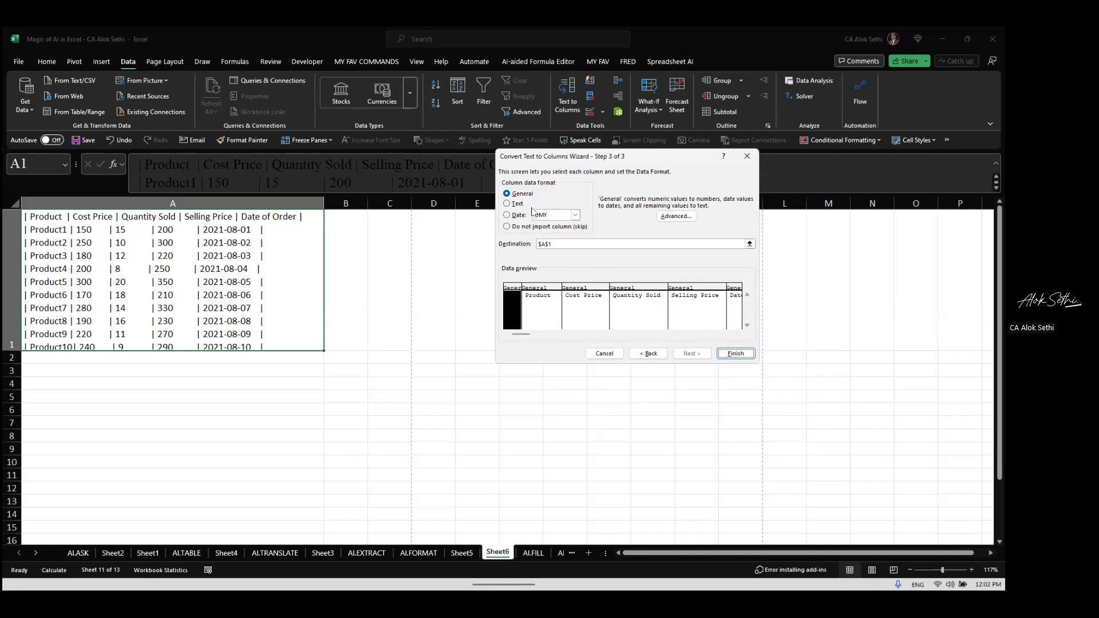
left_click(511, 205)
left_click(737, 354)
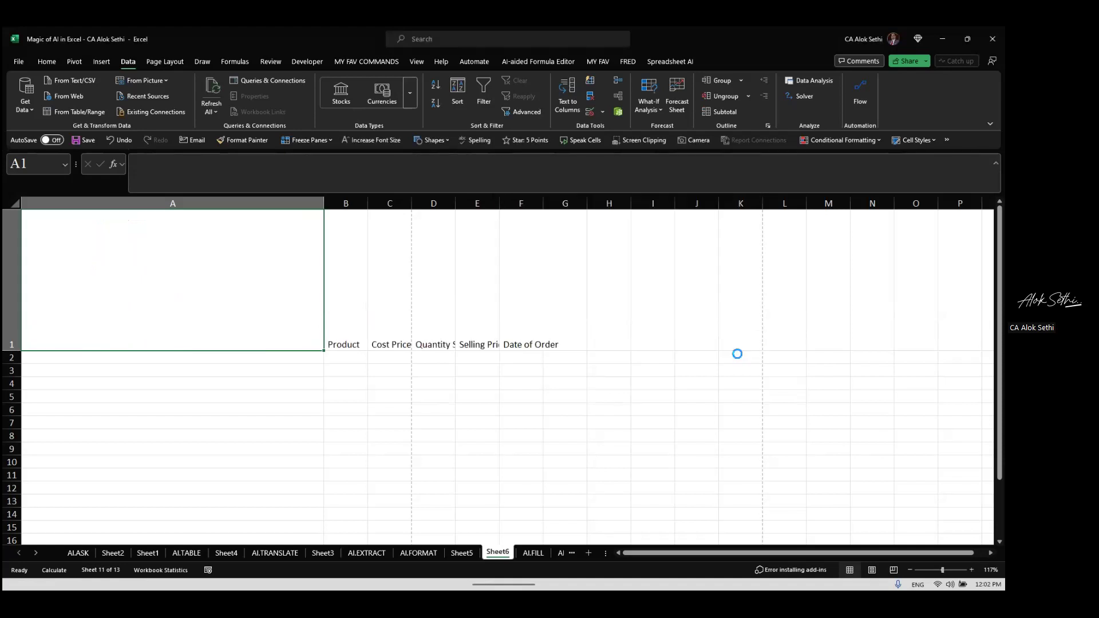
Step: Fit the widths of columns C through F to their split headings
left_click(378, 333)
key("Left")
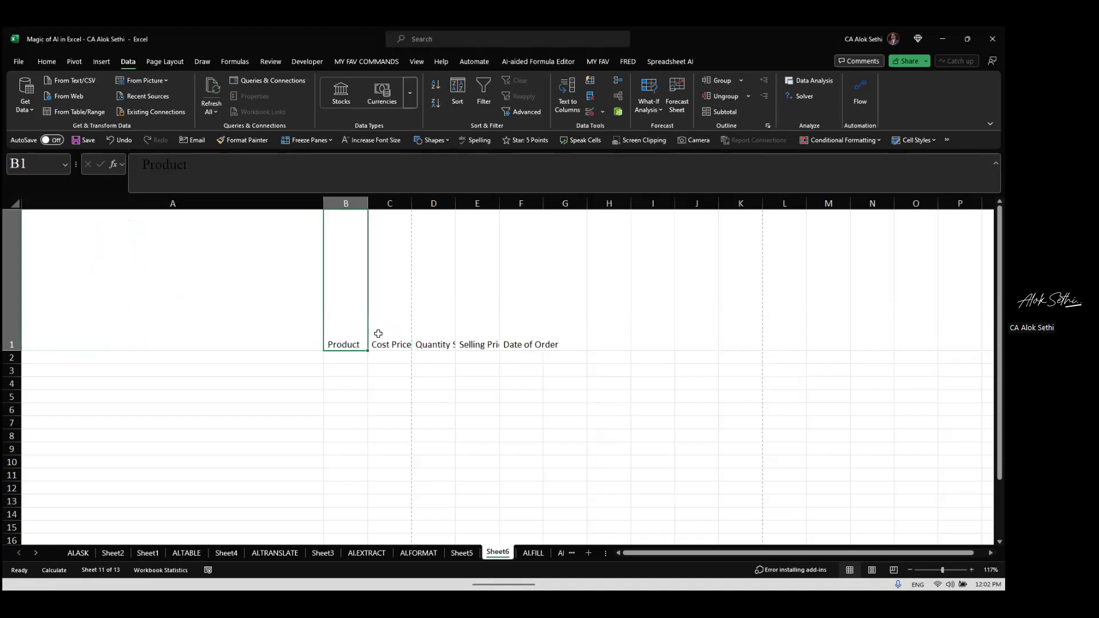
key("shift+Right")
key("shift+Right")
key("shift+Right")
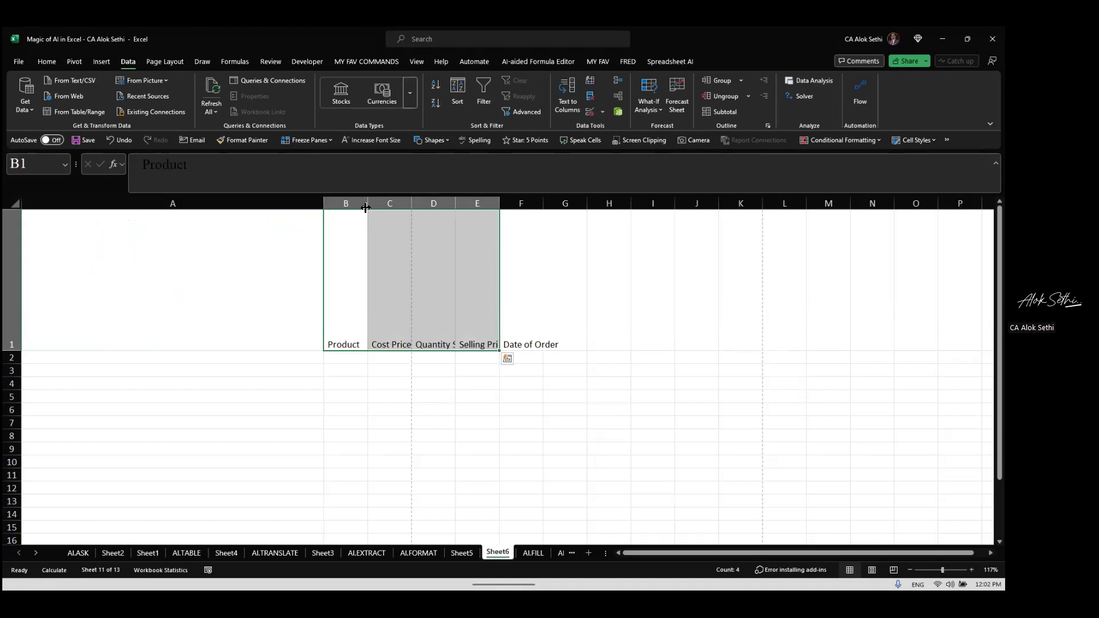
left_click(403, 199)
double_click(411, 203)
double_click(460, 203)
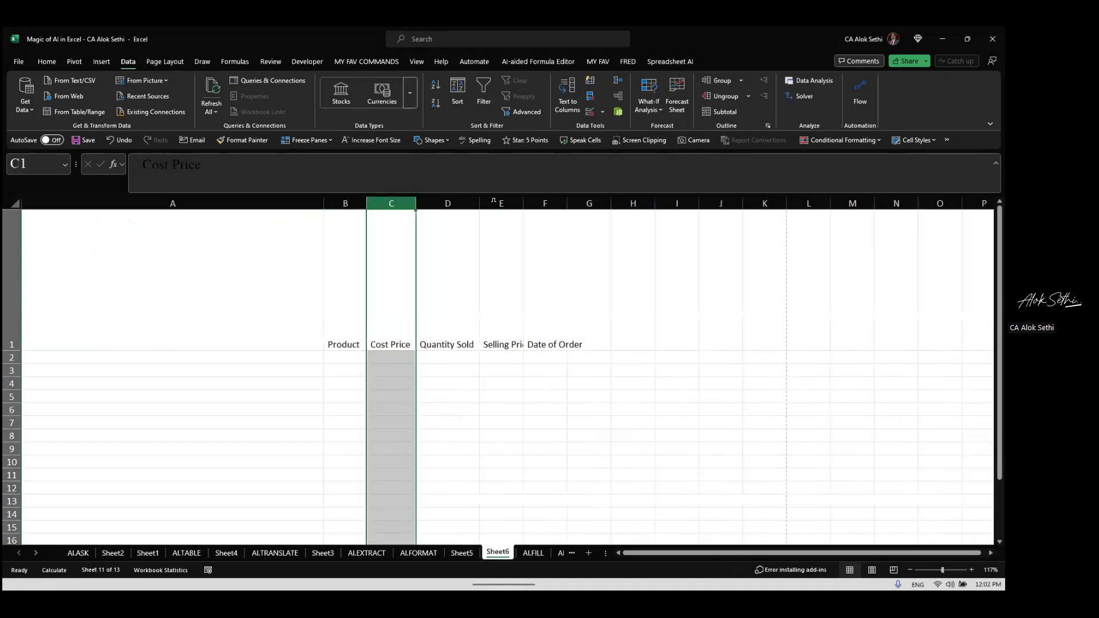
double_click(523, 203)
double_click(582, 205)
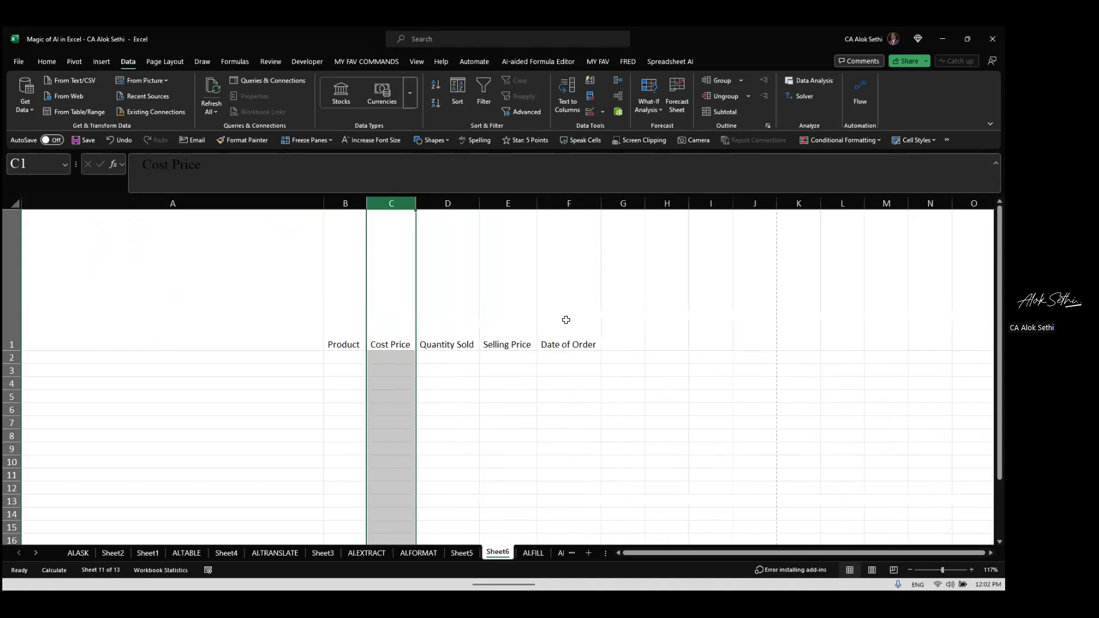
Step: Clear the split headings in row 1, from Product through Date of Order, starting at B1
left_click(566, 329)
key("Down")
key("Down")
key("Down")
key("Left")
key("Left")
key("Left")
key("Left")
key("Up")
key("Up")
key("Up")
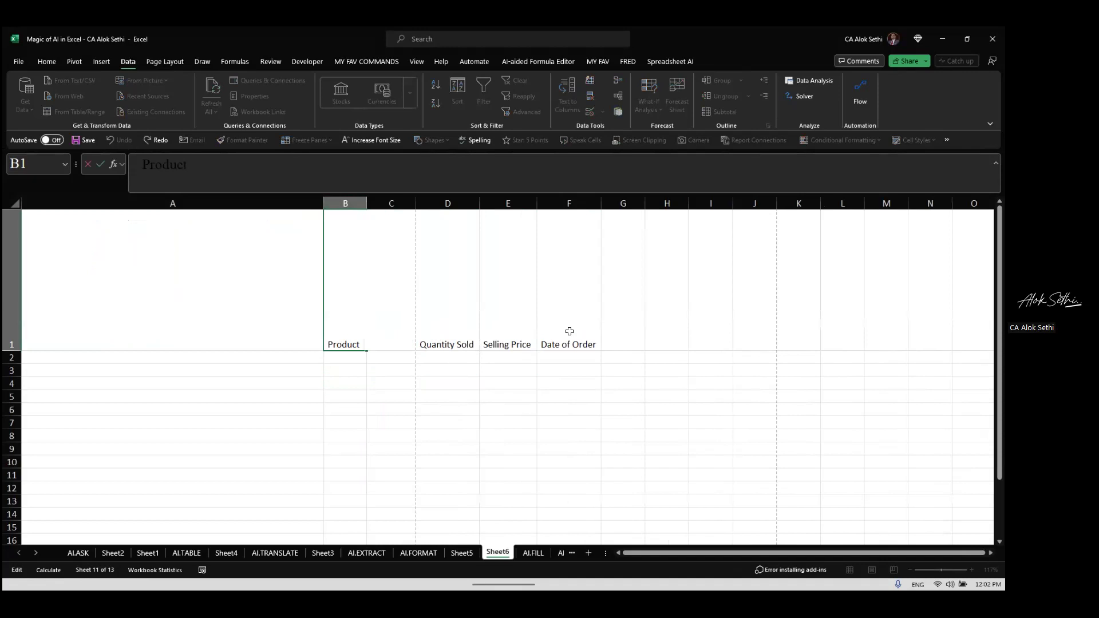
key("shift+Right")
key("shift+Right")
key("shift+Right")
key("shift+Right")
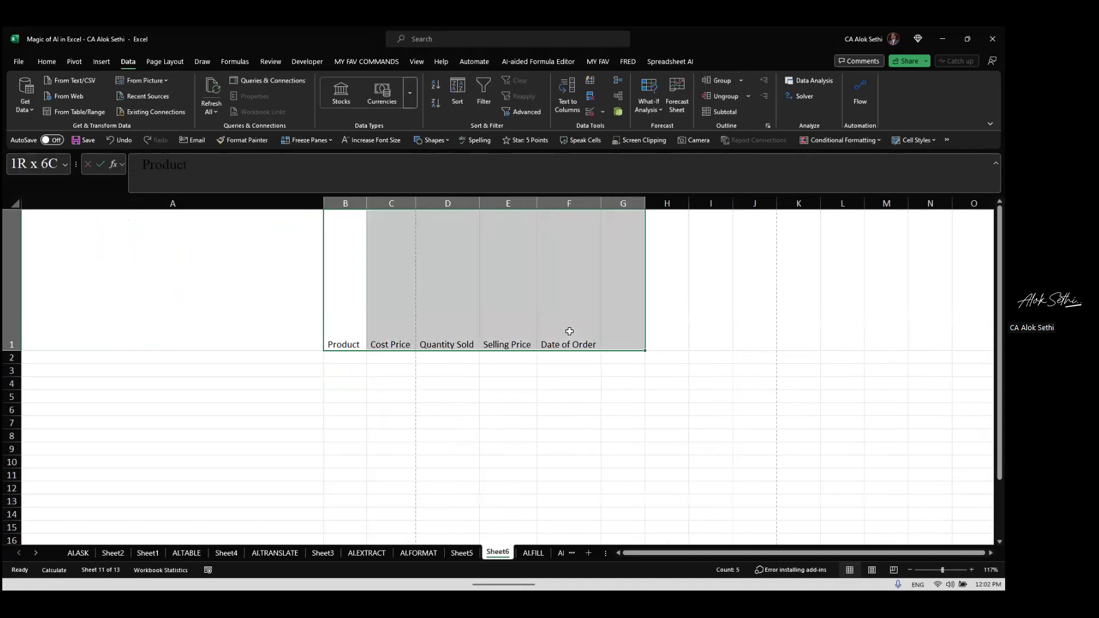
key("Delete")
Step: Undo the clearing of the row 1 headings and the width changes of columns E and F
key("ctrl+Home")
key("ctrl+z")
key("ctrl+z")
key("ctrl+z")
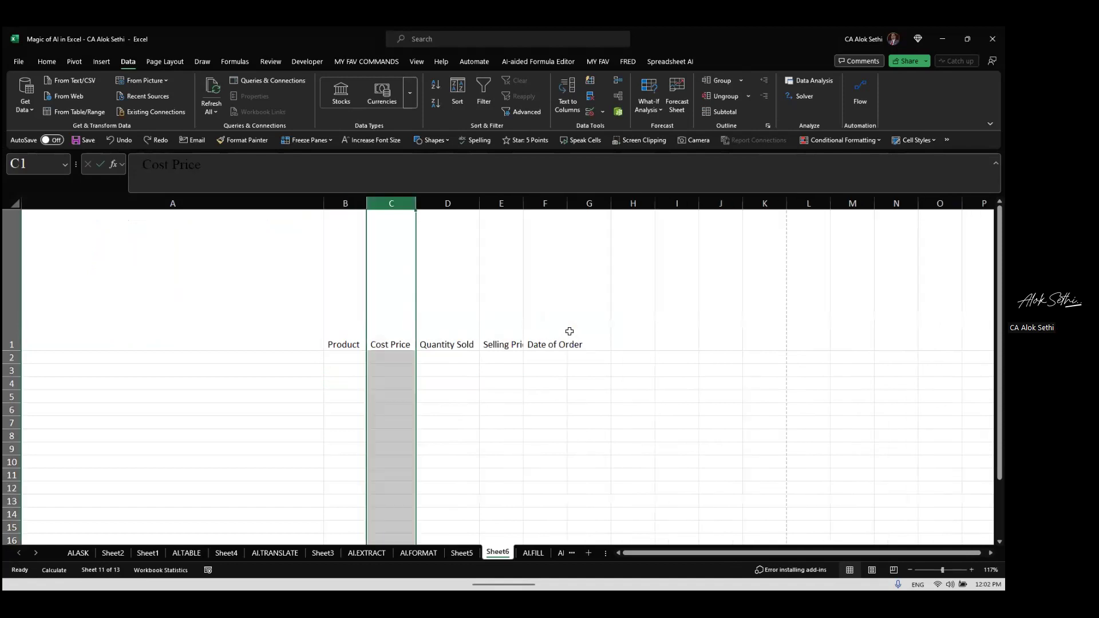
Step: Undo the remaining column change and the Text to Columns split, back to the unsplit product table in B1
key("ctrl+z")
key("ctrl+z")
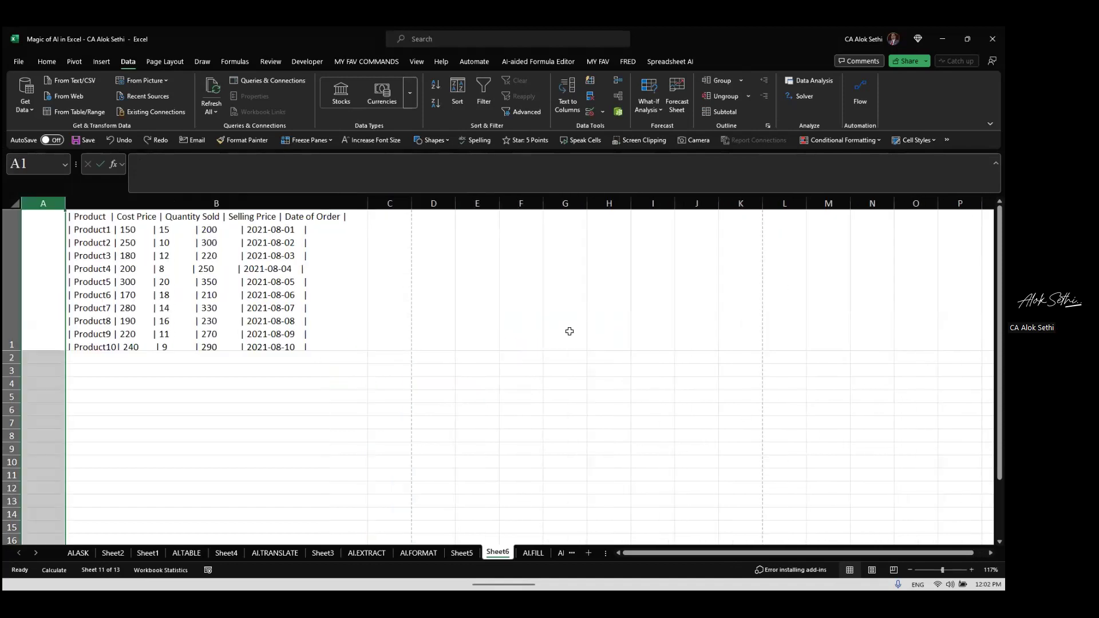
key("ctrl+z")
key("F2")
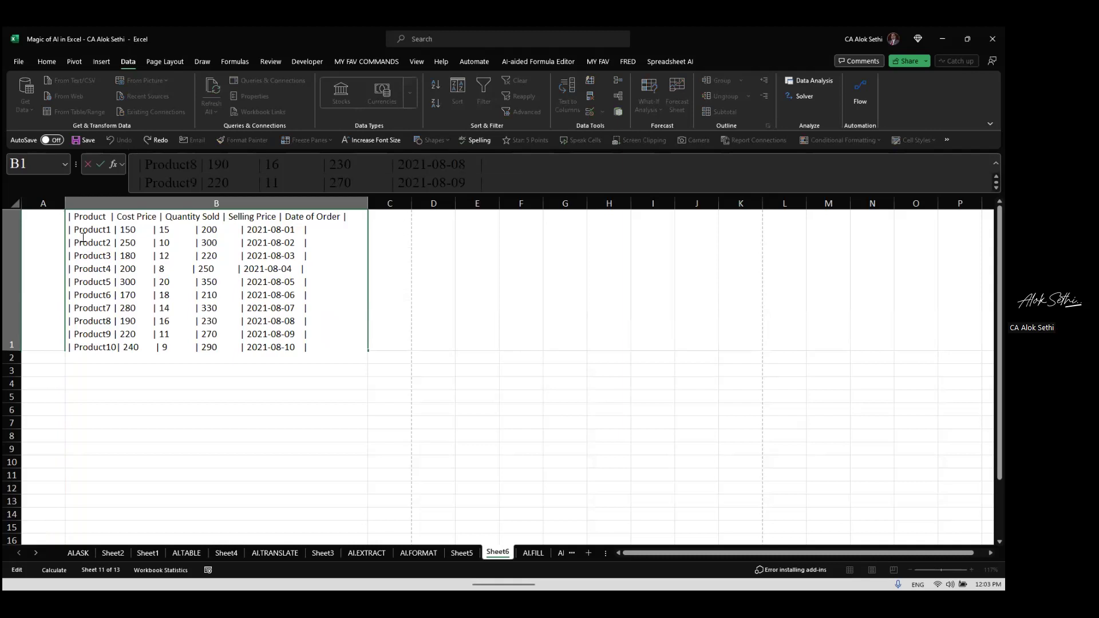
key("Return")
key("Return")
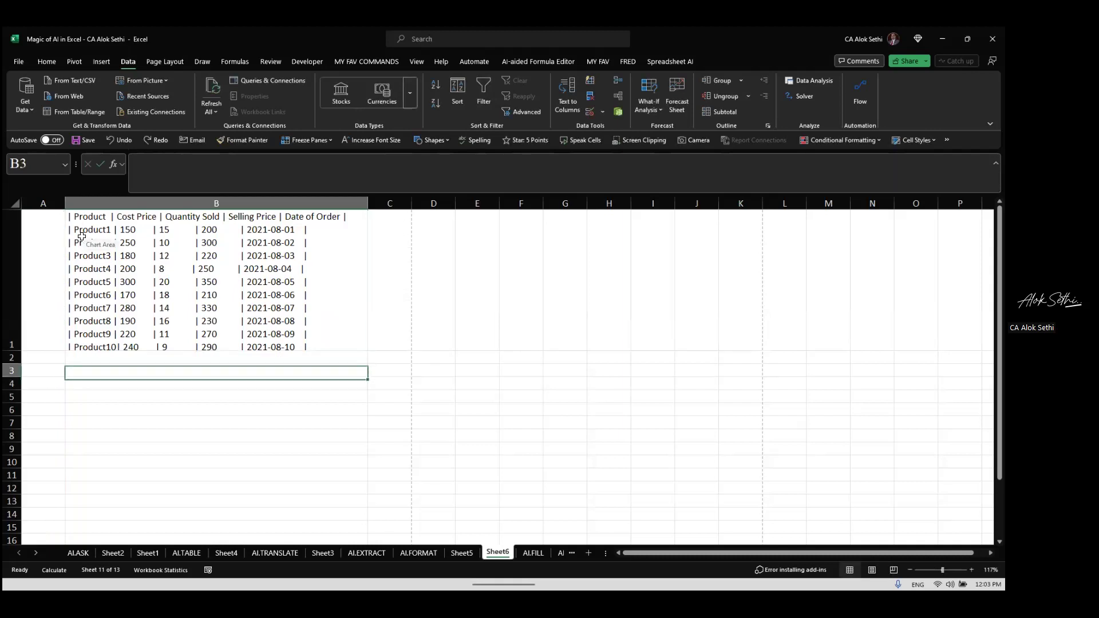
key("Up")
key("Up")
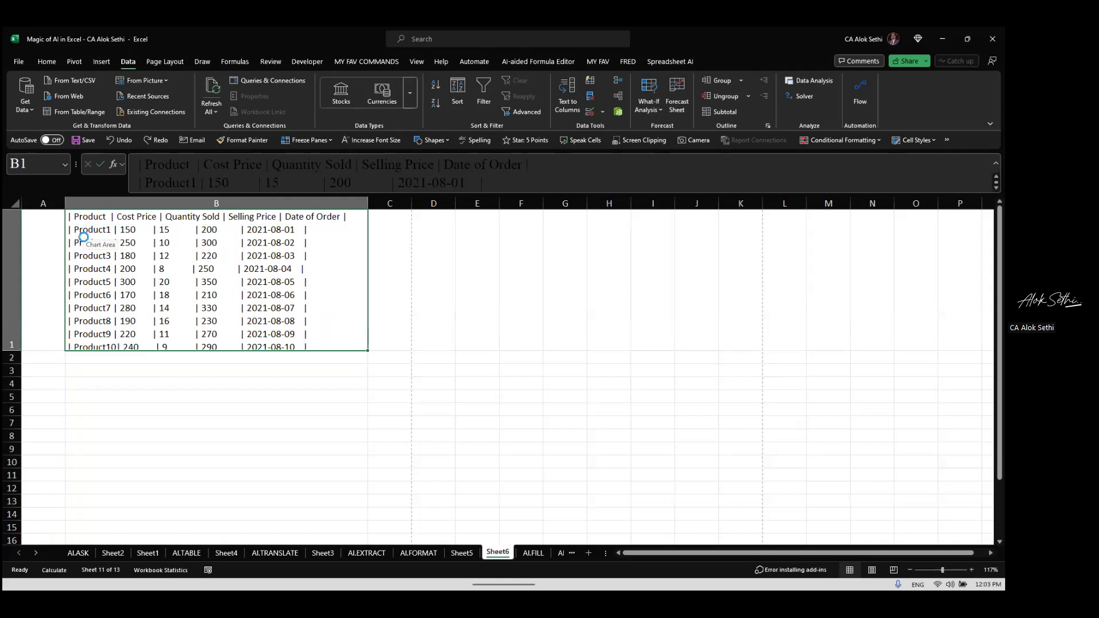
Step: Copy the product table text from cell B1 into cell B5
key("ctrl+c")
key("Down")
key("Down")
key("Down")
key("Down")
key("Return")
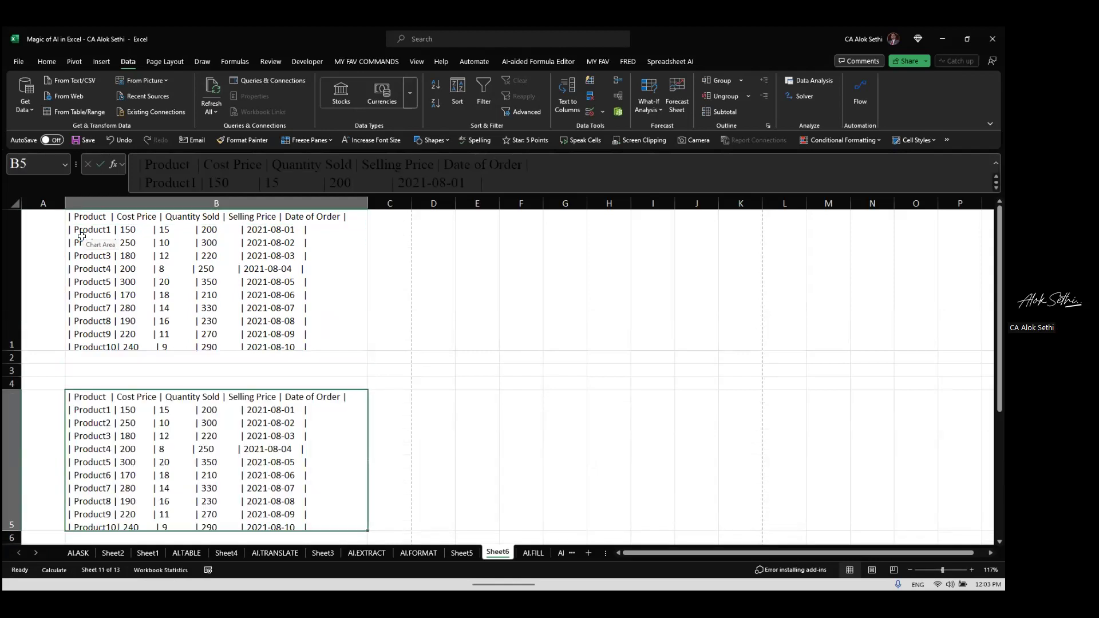
Step: Enter =TRIM(B5) in cell C5 to strip the extra spaces from the copied table text
key("Right")
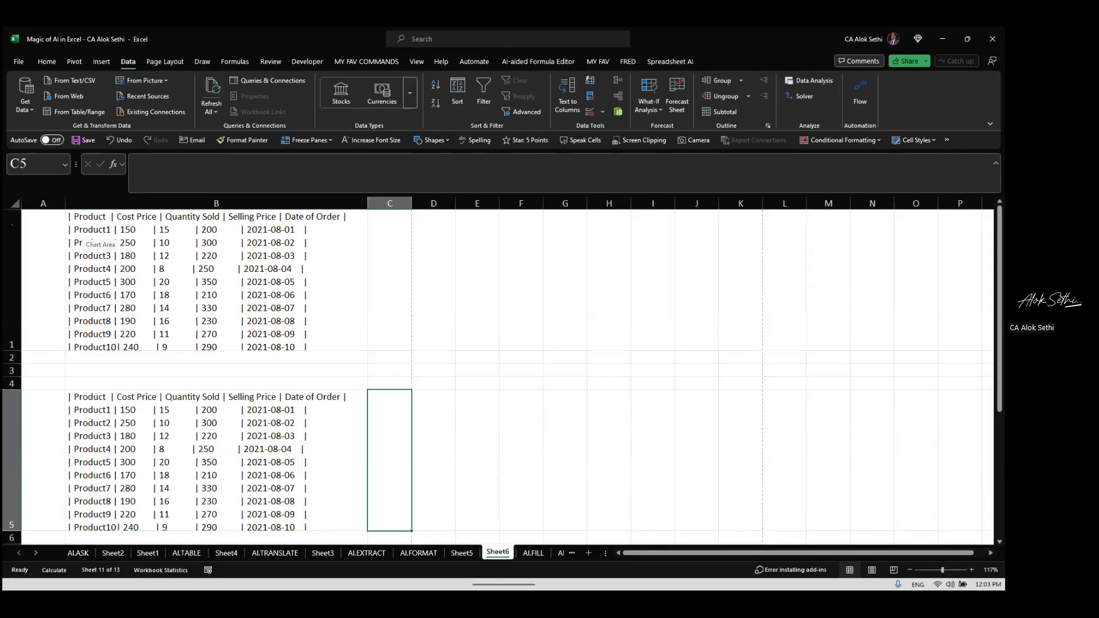
left_click(152, 409)
scroll(151, 408, "down", 3)
scroll(152, 408, "down", 1)
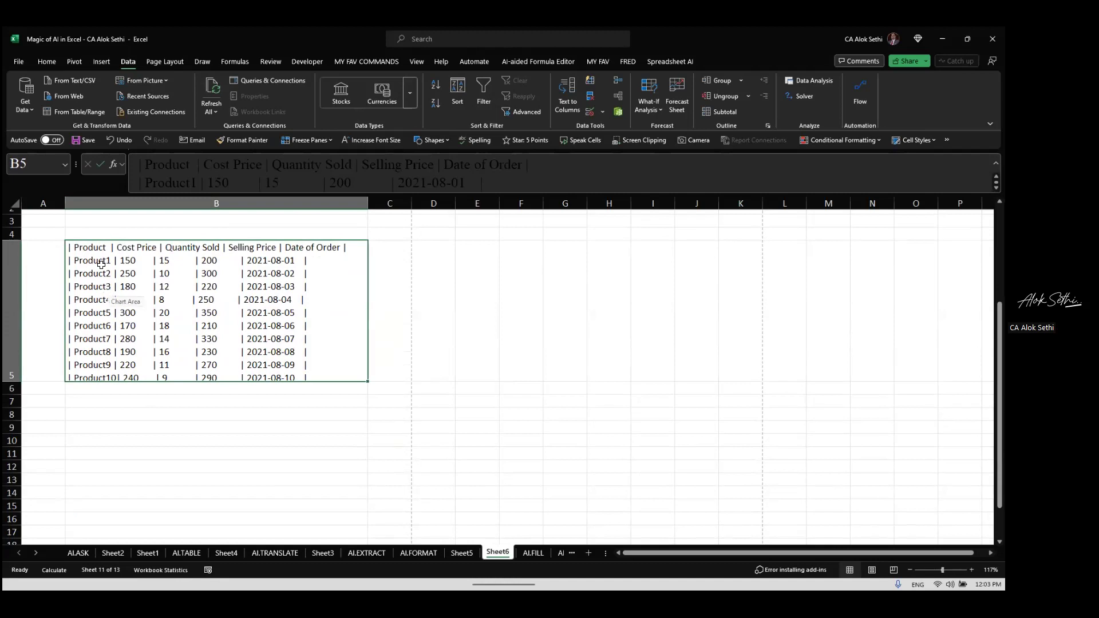
key("Right")
type("=")
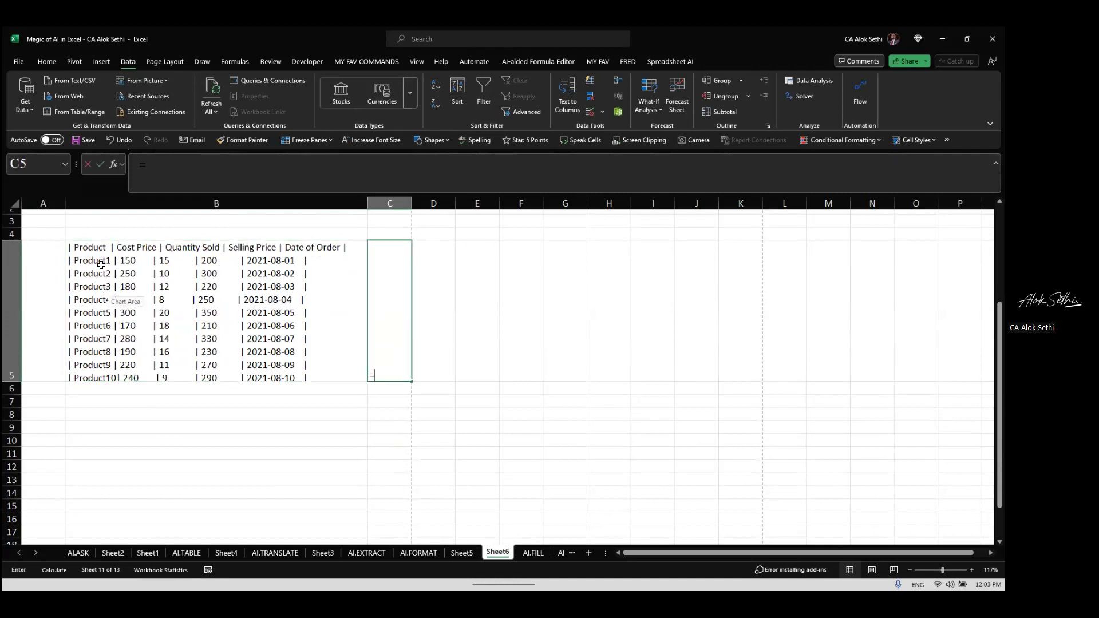
type("trim")
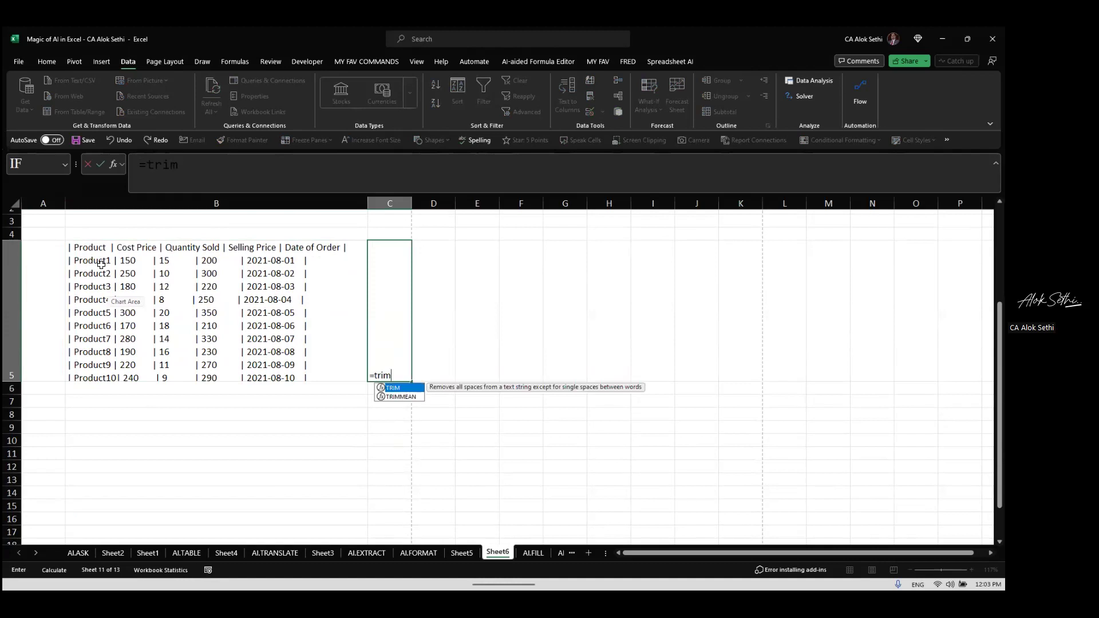
type("(")
key("Left")
type(")")
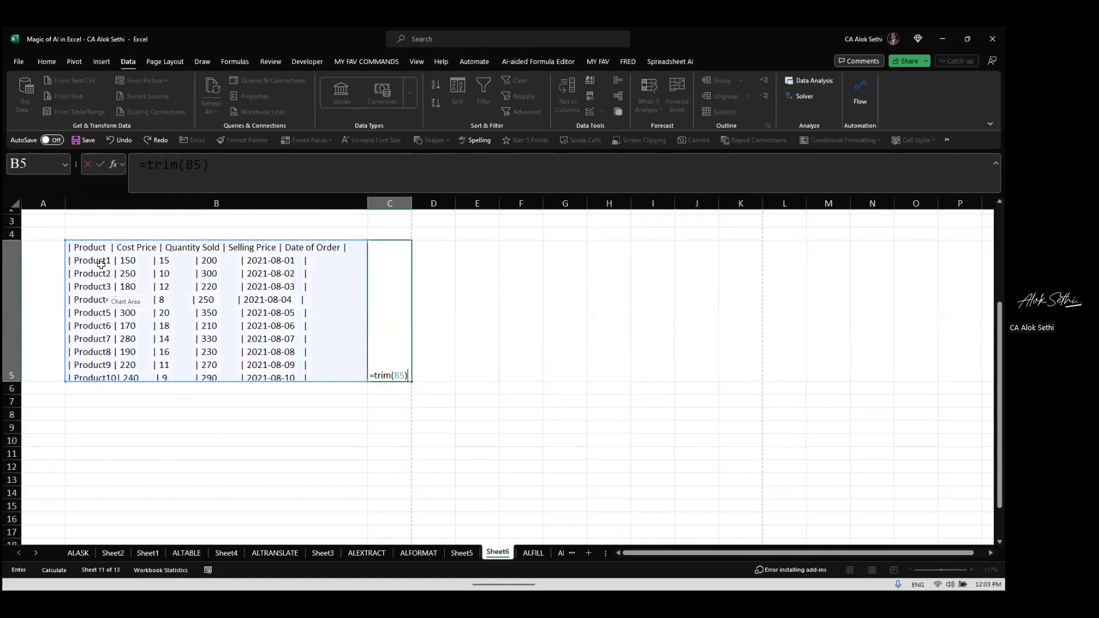
key("Return")
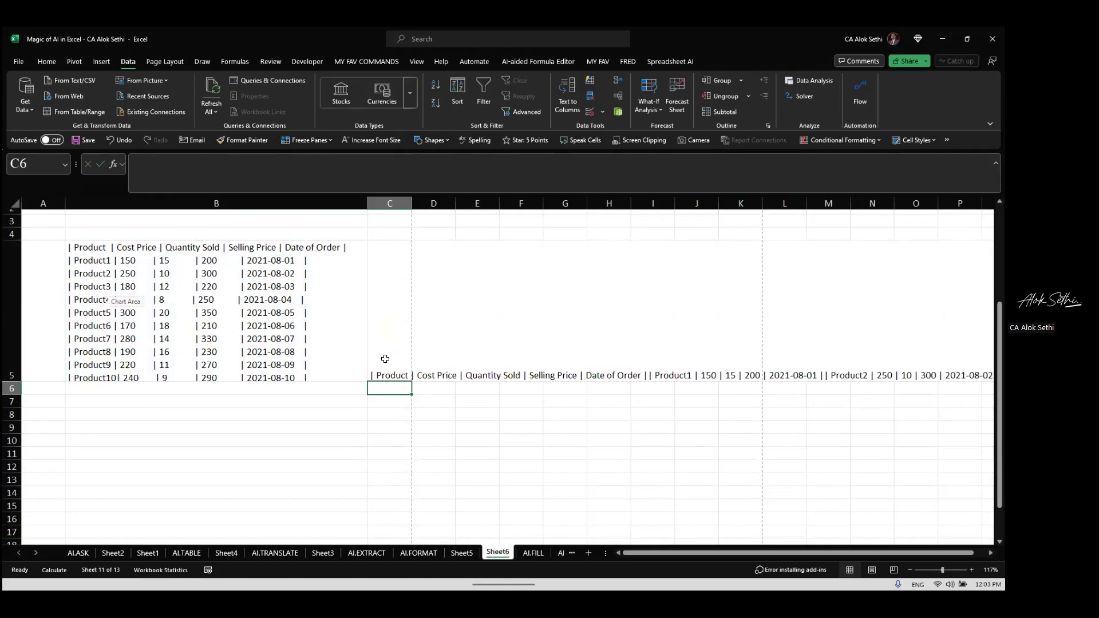
Step: Move the TRIM formula from cell C5 to cell B8, keeping its reference to B5
left_click(386, 359)
scroll(385, 358, "down", 2)
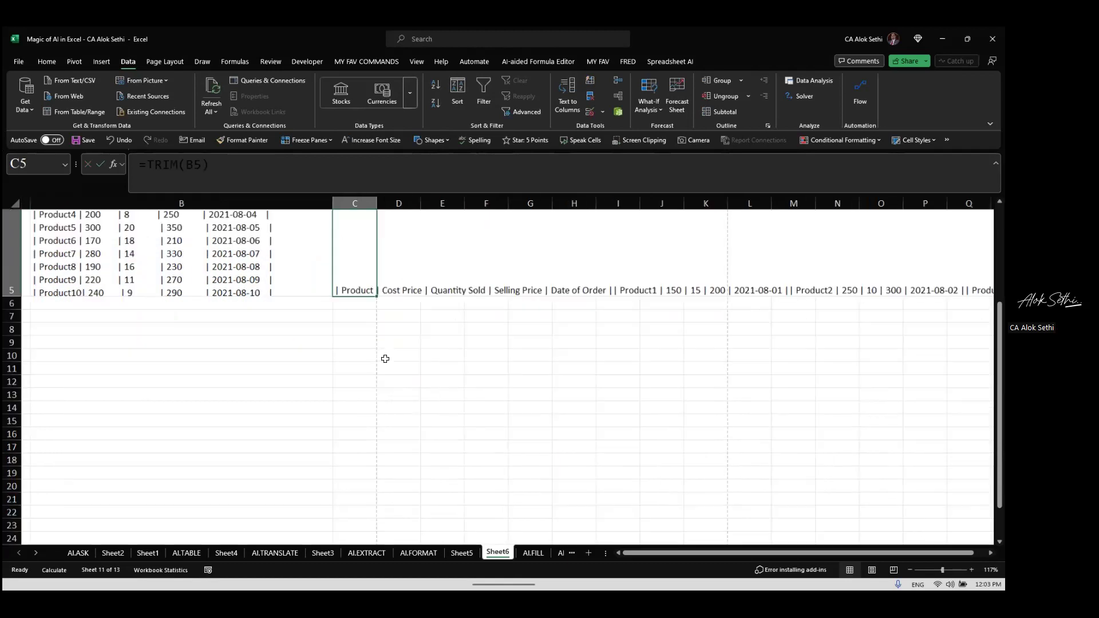
scroll(386, 358, "up", 1)
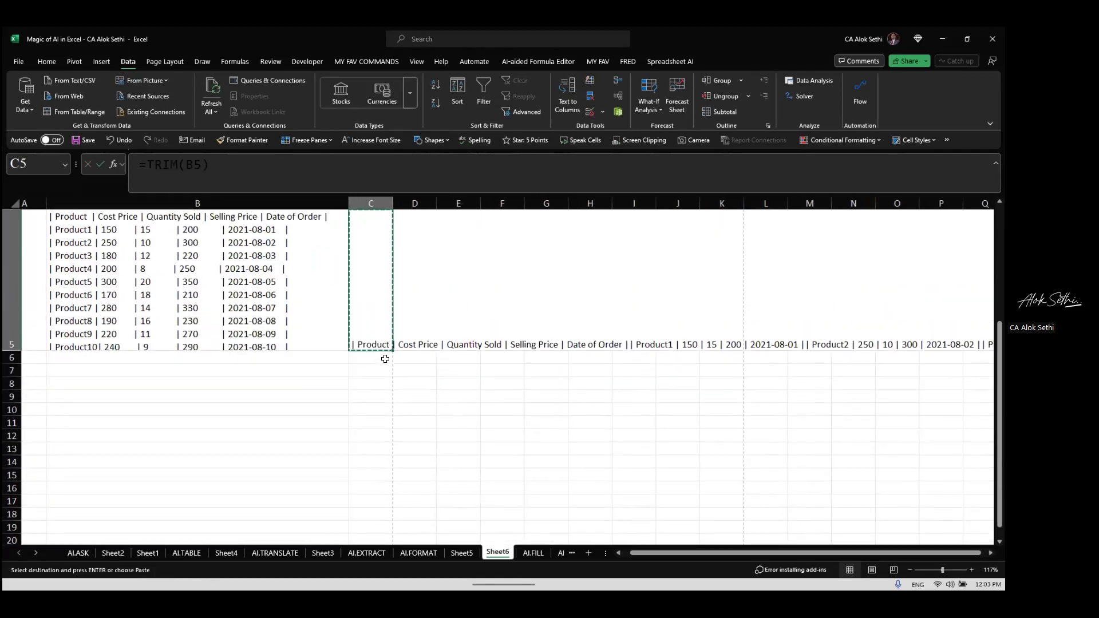
key("Down")
key("Down")
key("Down")
key("Left")
type("=TRIM(B5)")
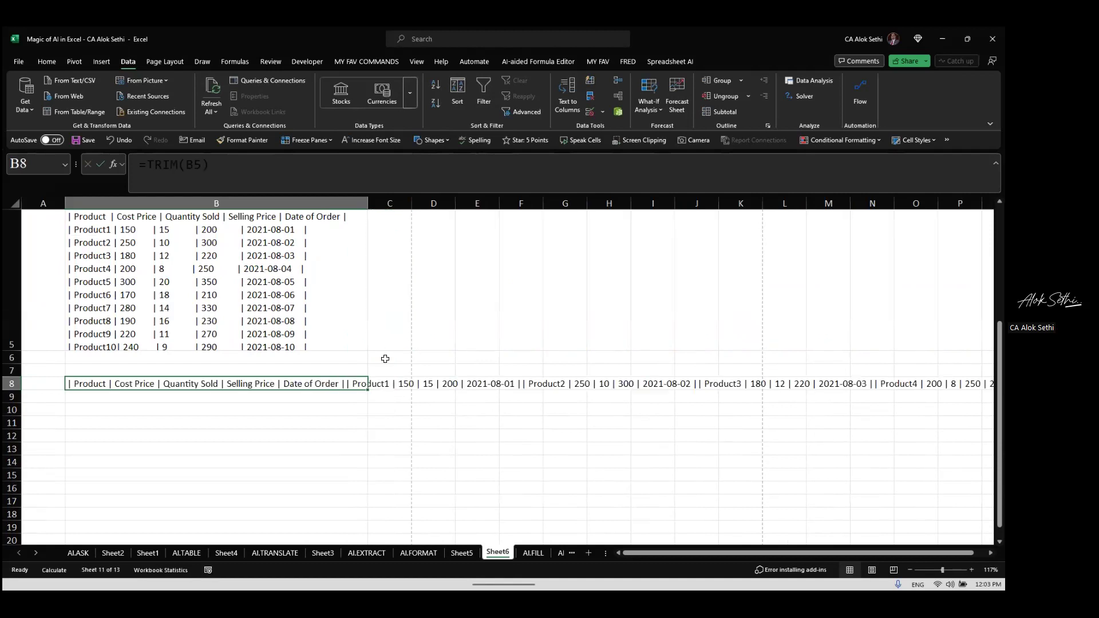
Step: Try to turn the trimmed text into a column with =TOCOL(B8,0,) in B10, undo it and reselect B8
left_click(290, 410)
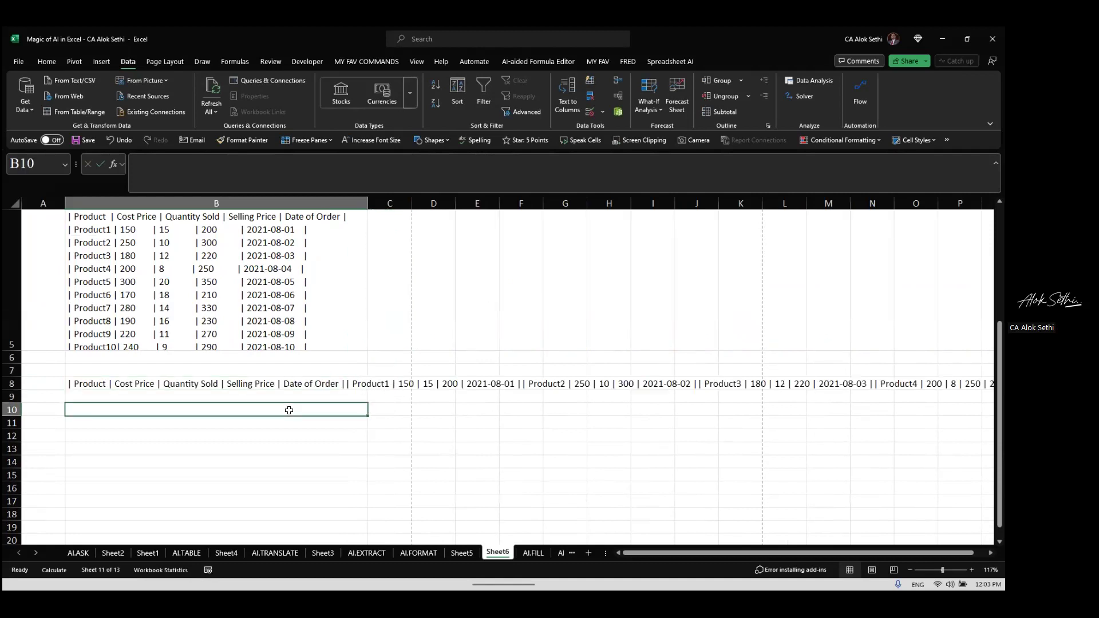
type("=t")
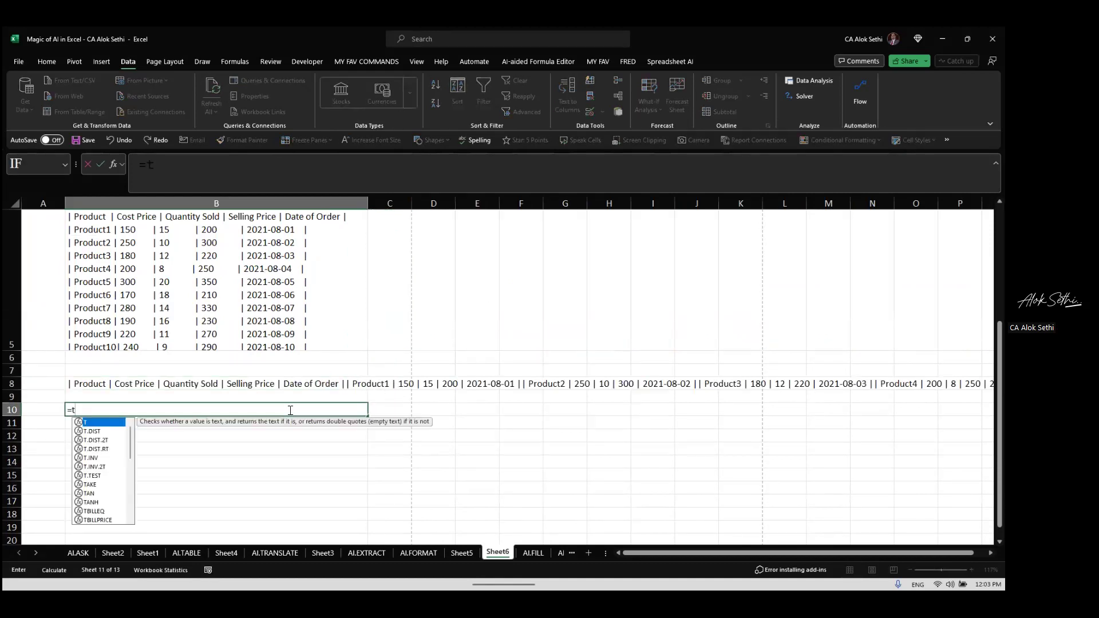
type("ocol")
key("Tab")
key("Up")
key("Up")
type(",")
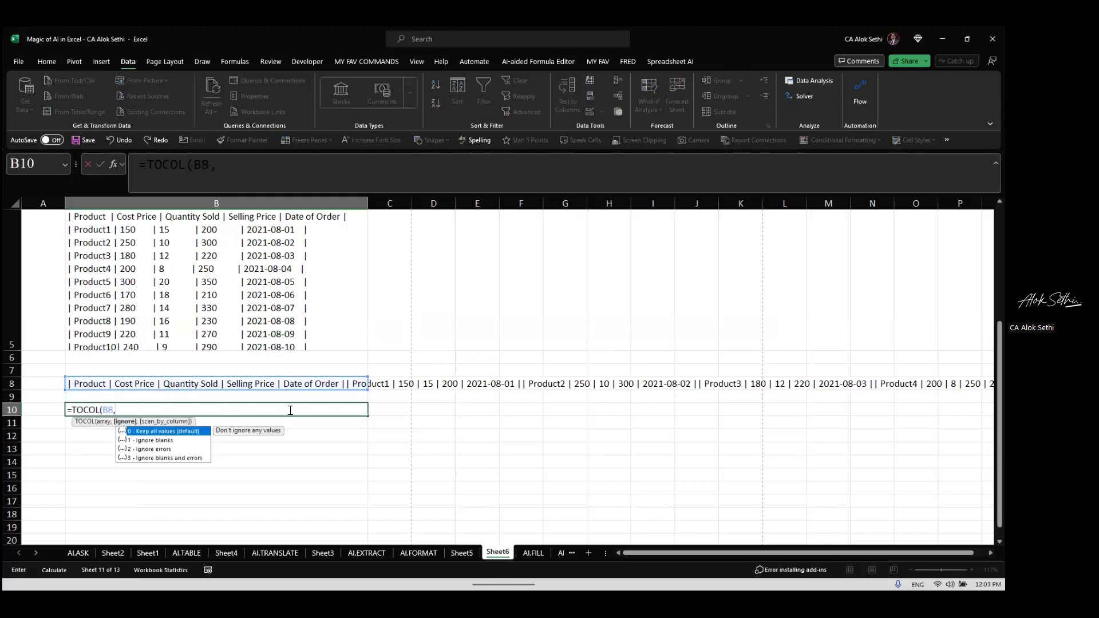
type("0,")
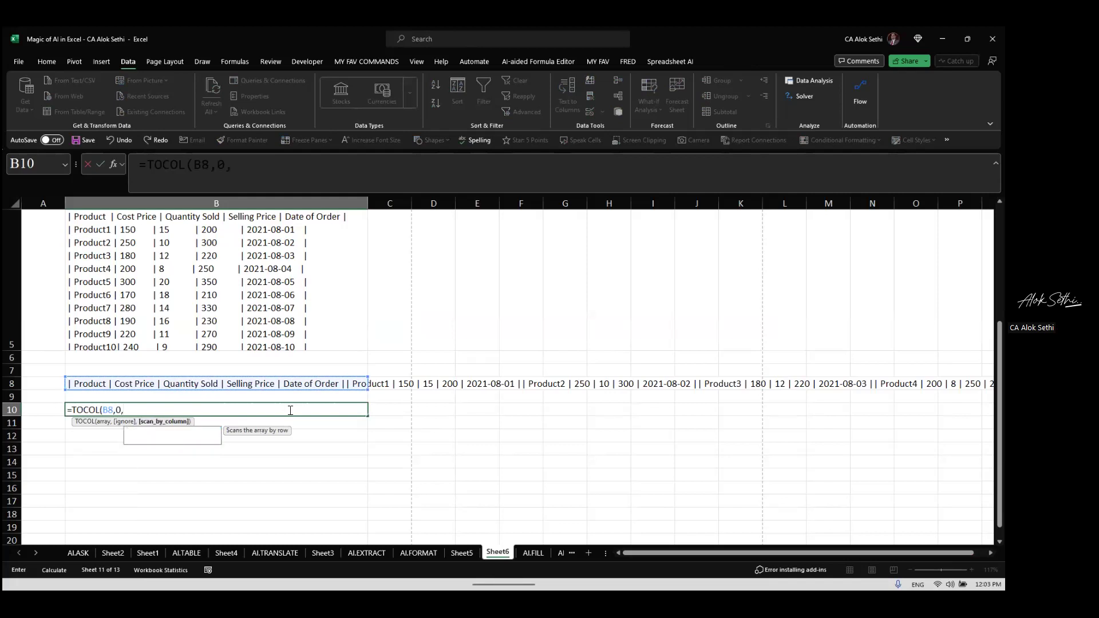
type(")")
key("Return")
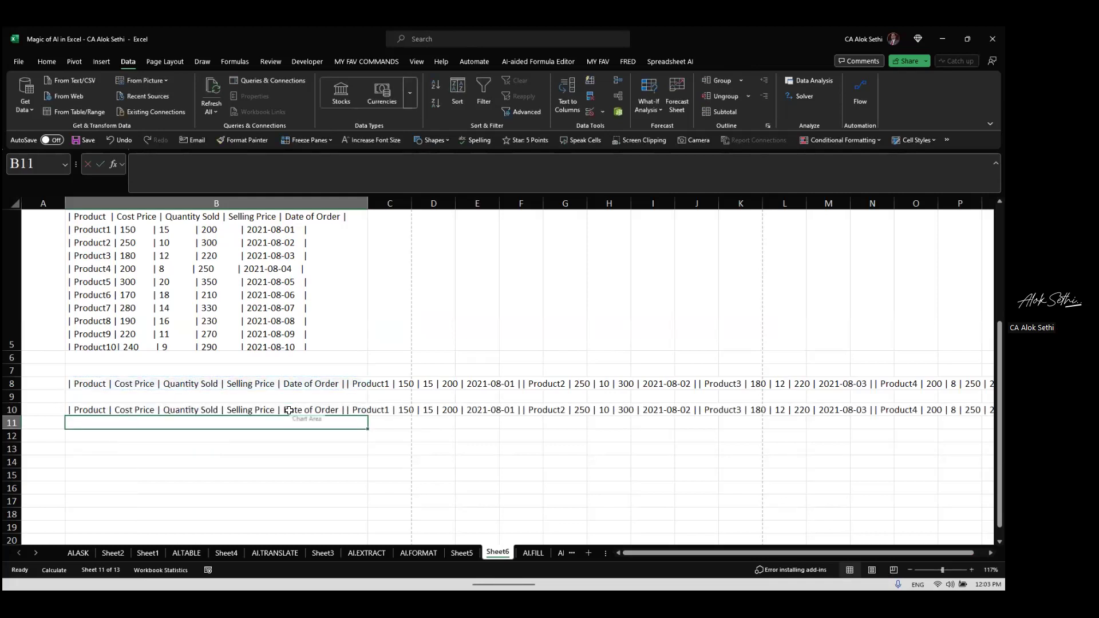
key("ctrl+z")
key("Up")
key("Up")
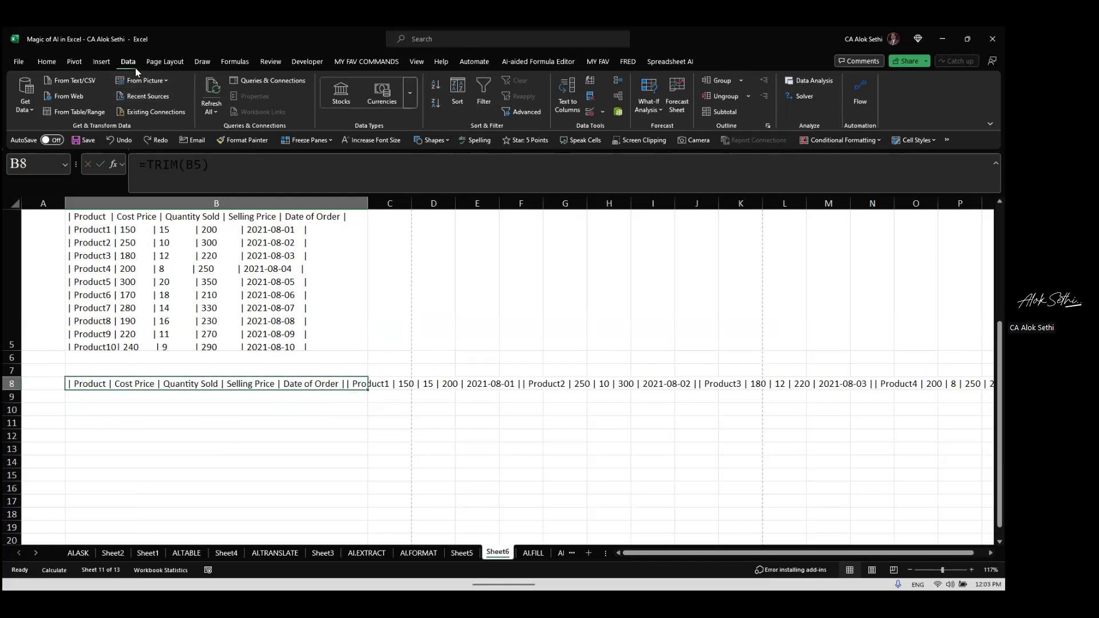
Step: Paste the trimmed text from B8 as plain values into B9 and clear the formula in B8
left_click(568, 106)
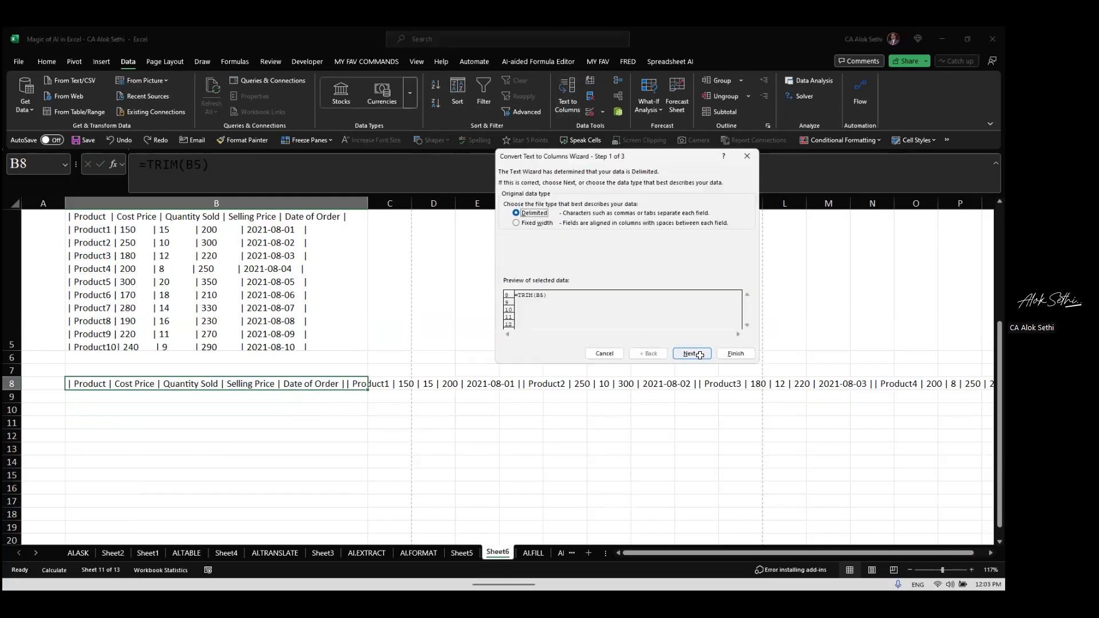
key("Escape")
key("ctrl+c")
key("Down")
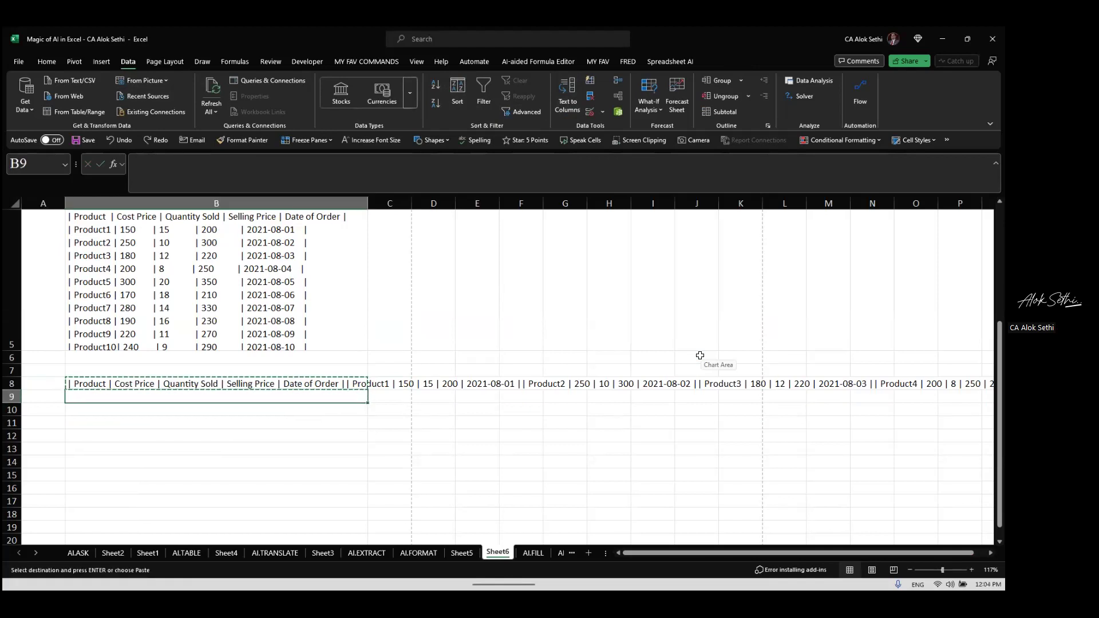
key("ctrl+v")
key("Escape")
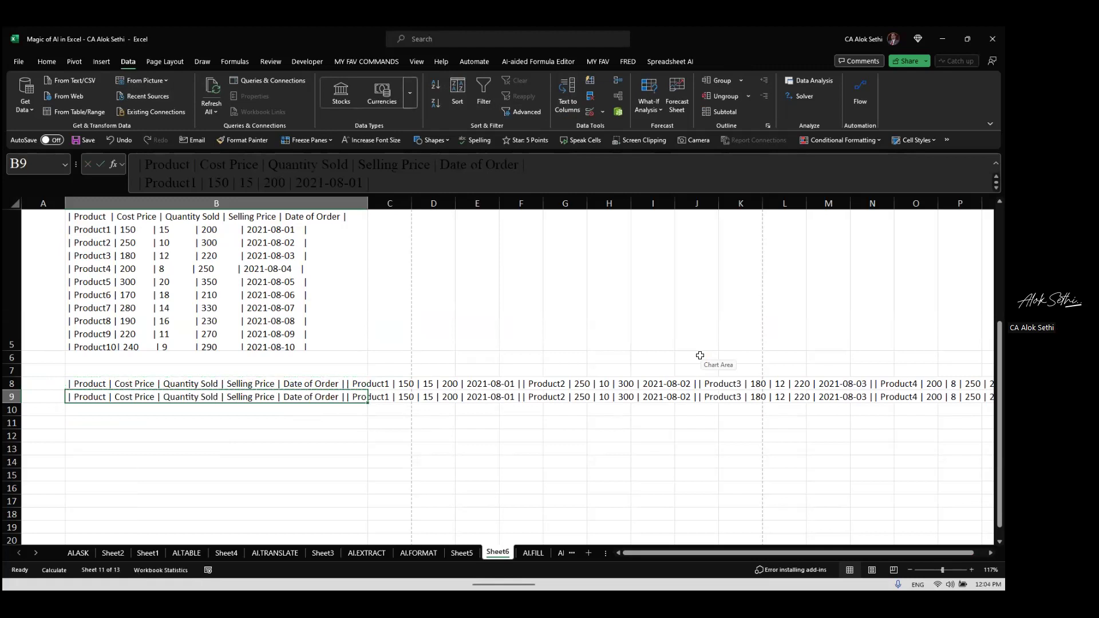
key("Up")
key("Delete")
key("Down")
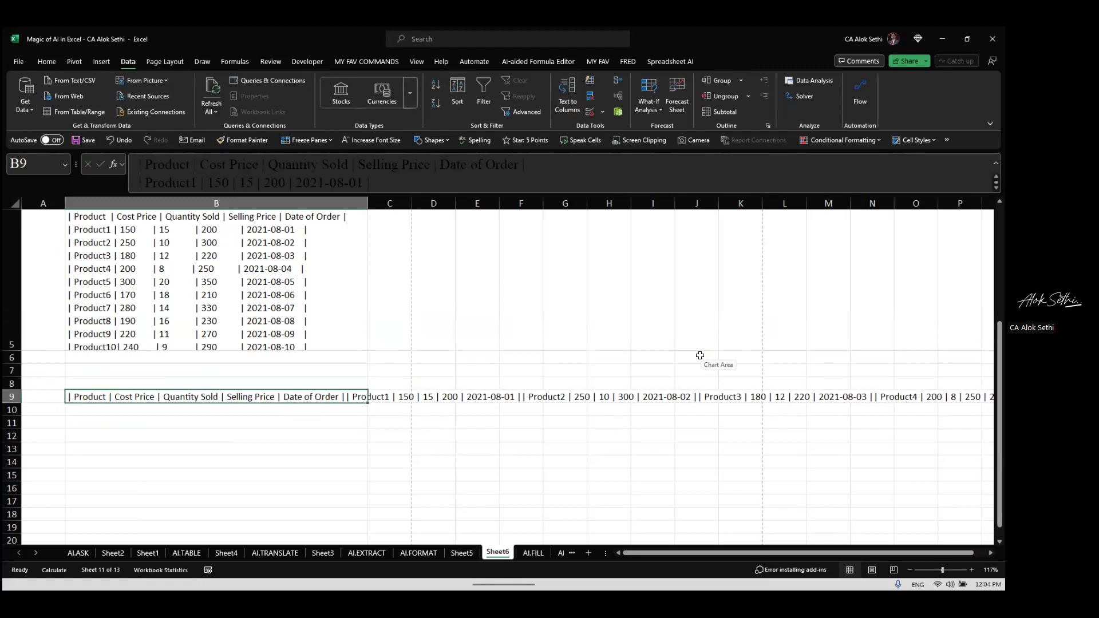
Step: Split cell B9 with Text to Columns, delimited by tab and "|", with General format and destination B9
left_click(563, 103)
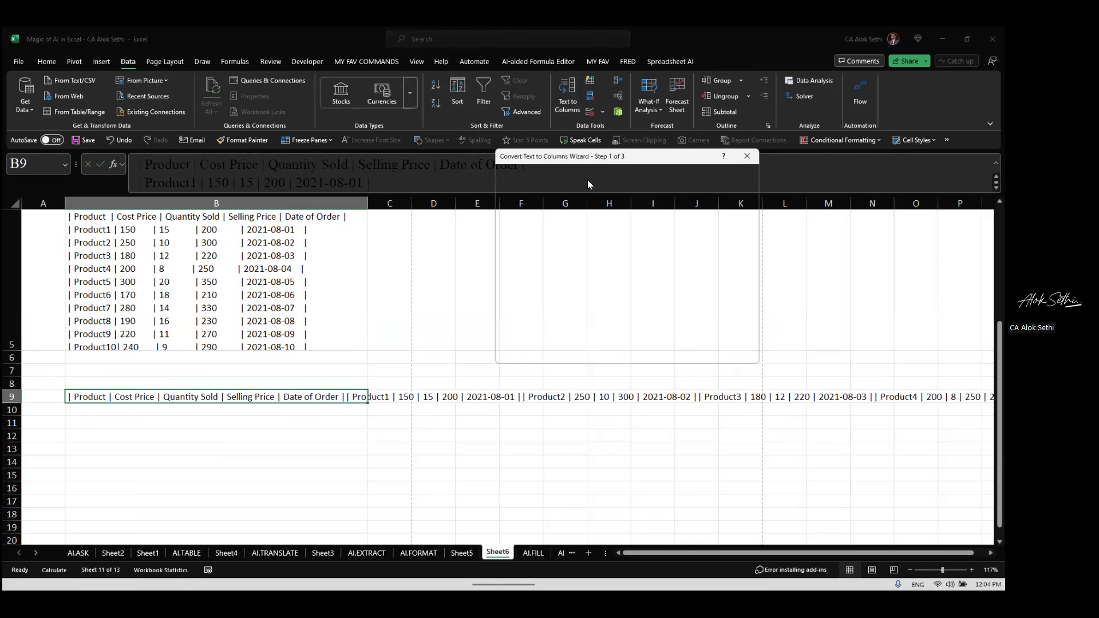
left_click(746, 156)
left_click(563, 106)
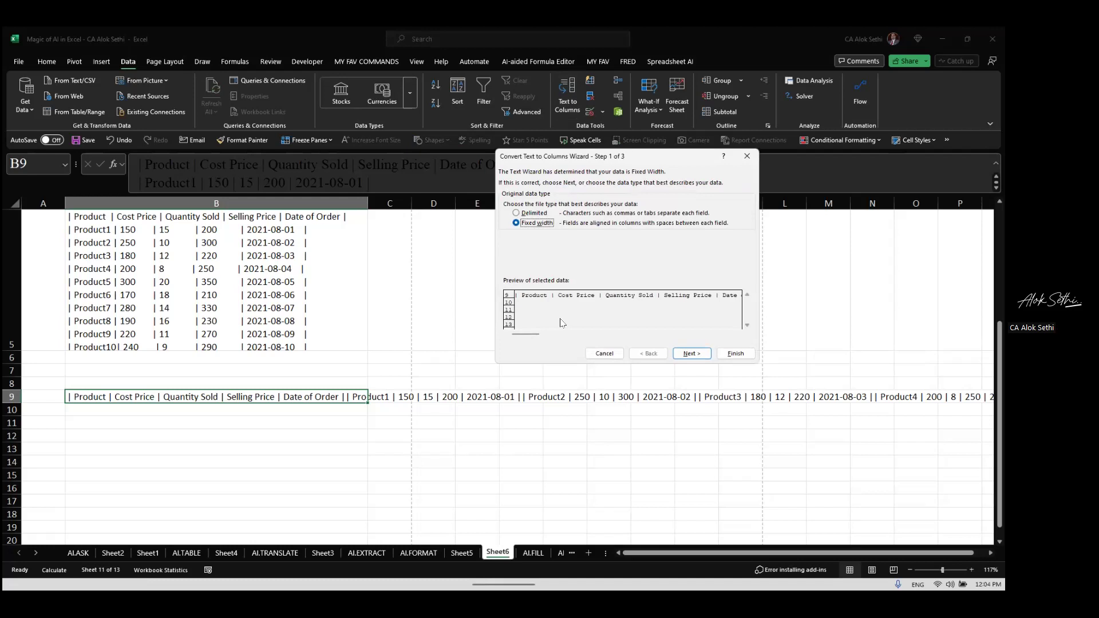
left_click(516, 213)
left_click(693, 353)
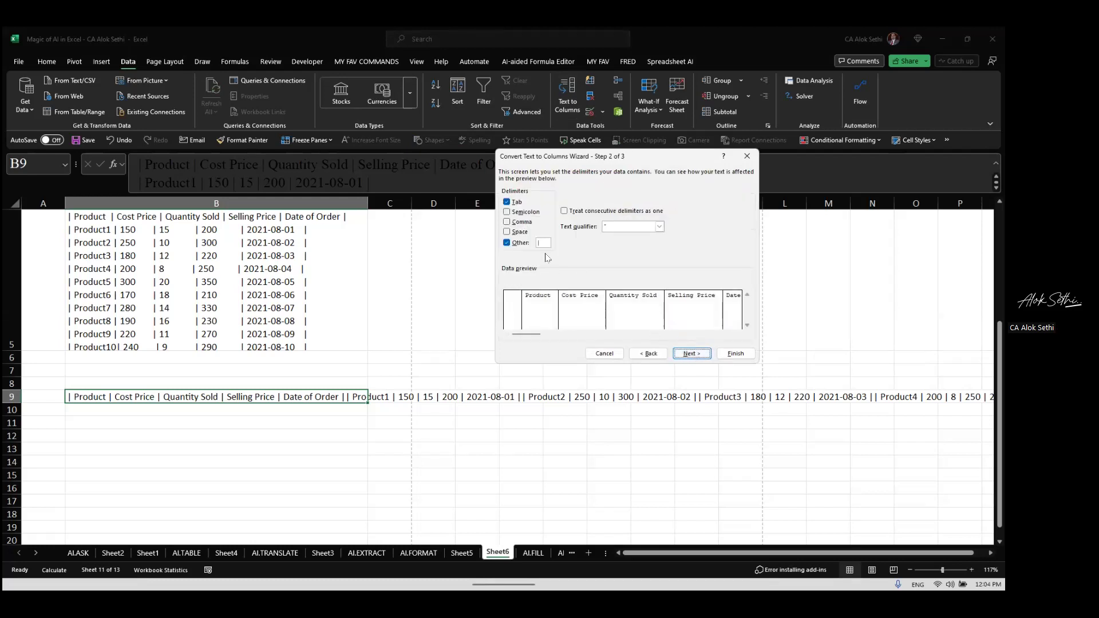
left_click(692, 353)
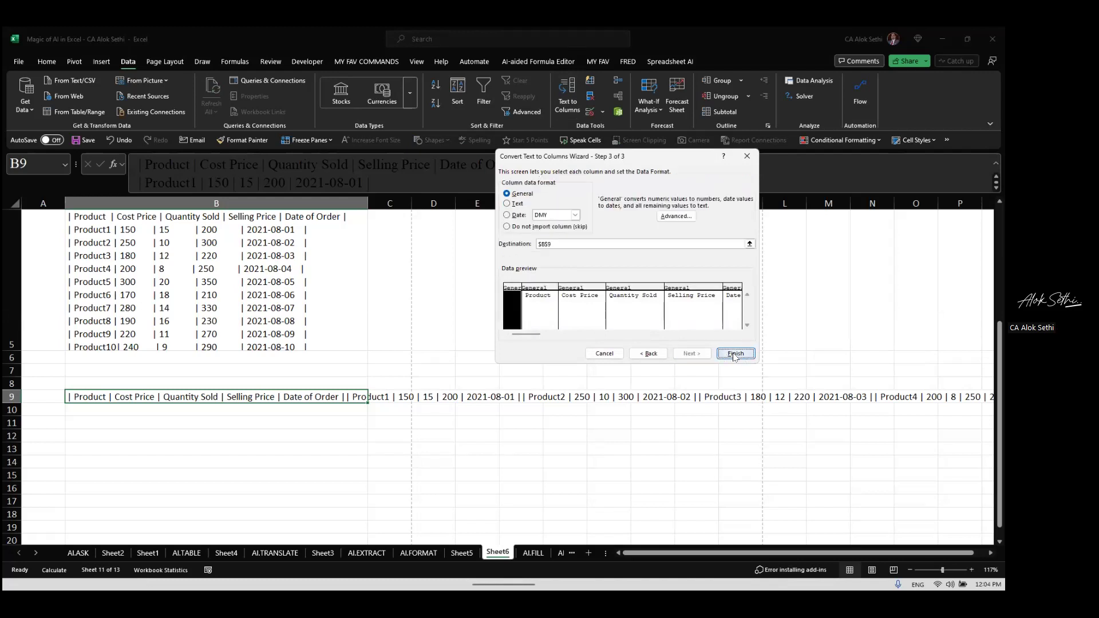
left_click(735, 353)
Step: Fit the widths of columns C through G to the split headings in row 9
left_click(430, 388)
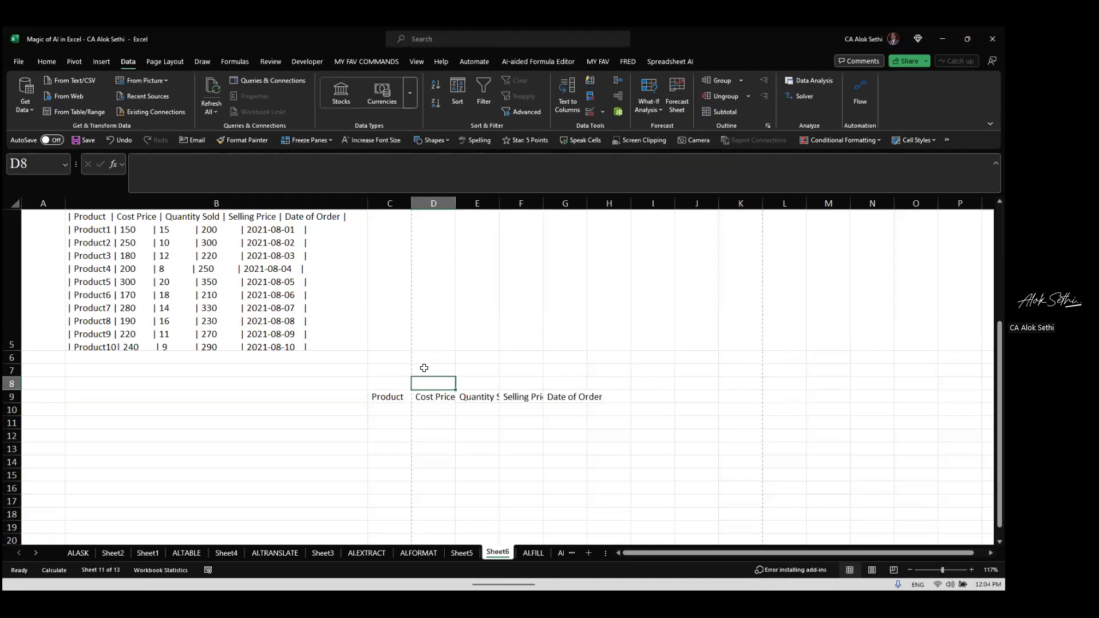
left_click_drag(411, 204, 457, 205)
double_click(500, 204)
double_click(565, 205)
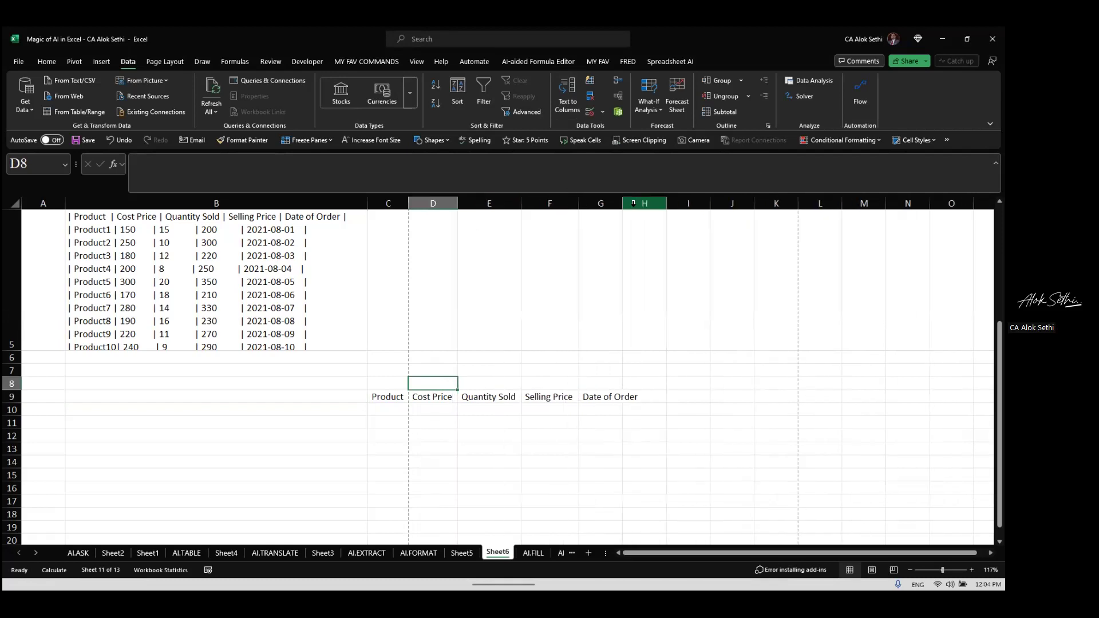
double_click(622, 203)
left_click(493, 381)
scroll(493, 381, "down", 3)
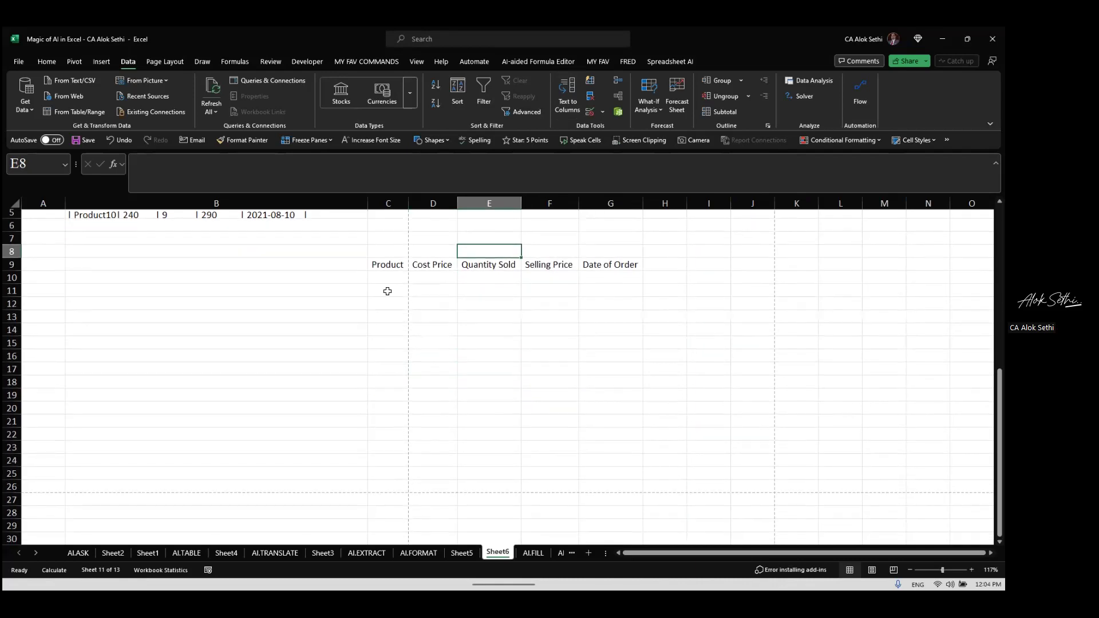
Step: Examine the split headings in row 9 against the source table text in cell B5
left_click(382, 265)
key("Right")
key("Right")
key("Right")
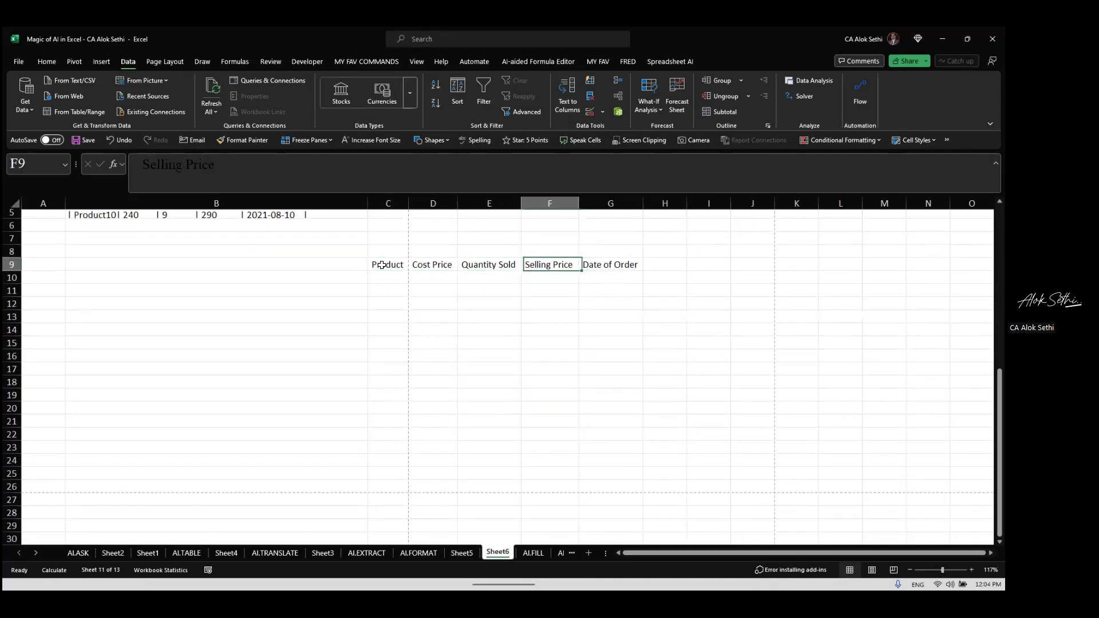
key("Home")
key("Up")
key("Up")
key("Up")
key("Up")
key("Up")
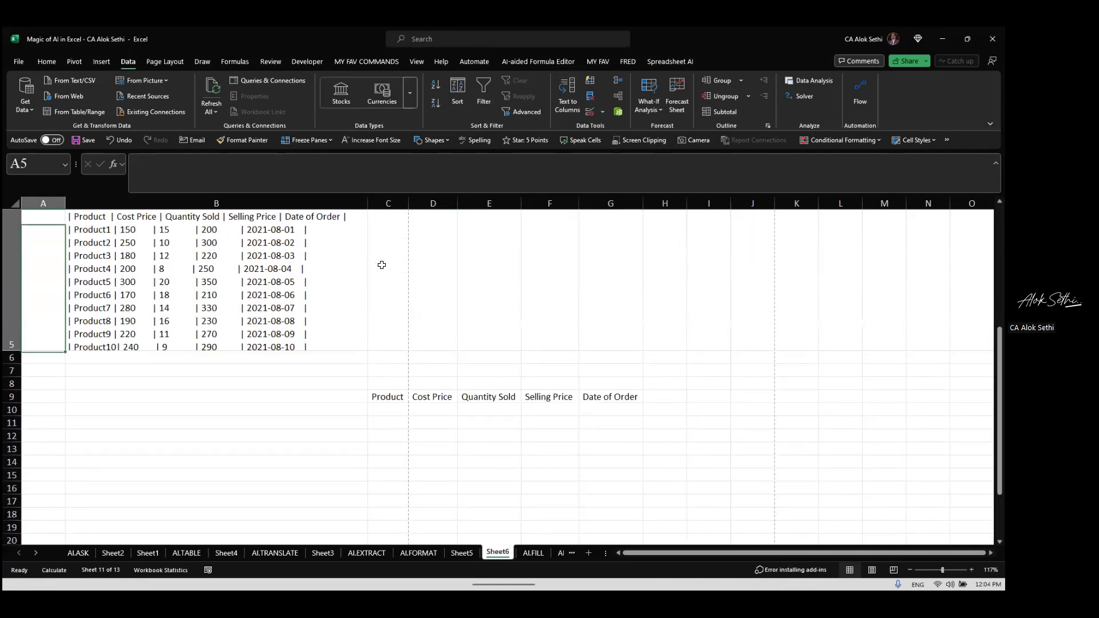
key("Right")
key("Down")
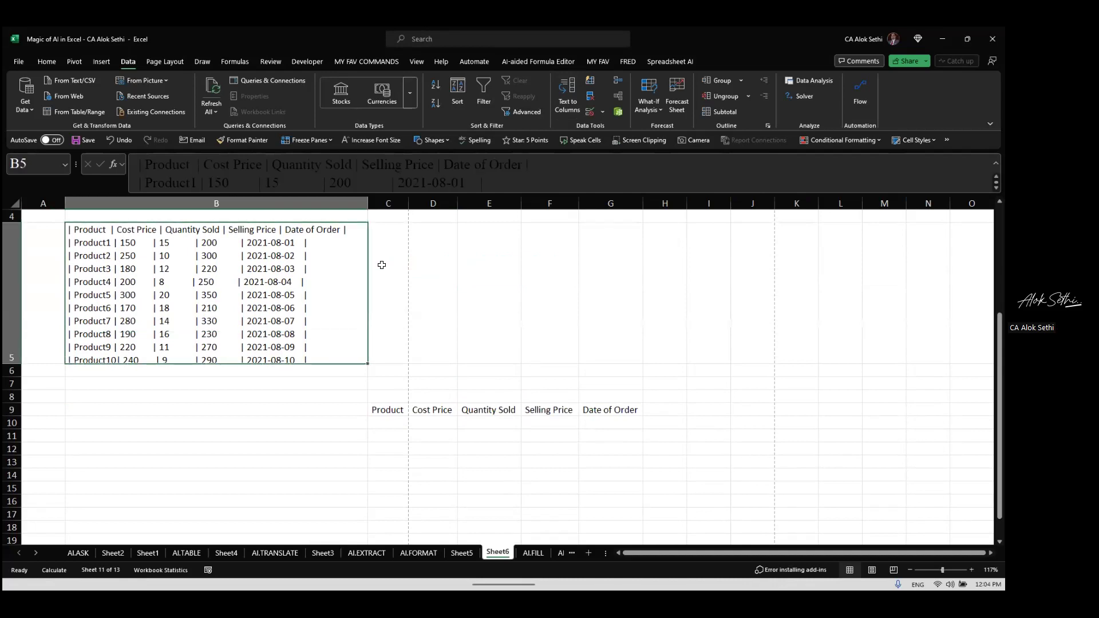
Step: Switch to the AI.TABLE sheet
left_click(404, 419)
scroll(403, 418, "down", 1)
left_click(402, 417)
left_click(183, 554)
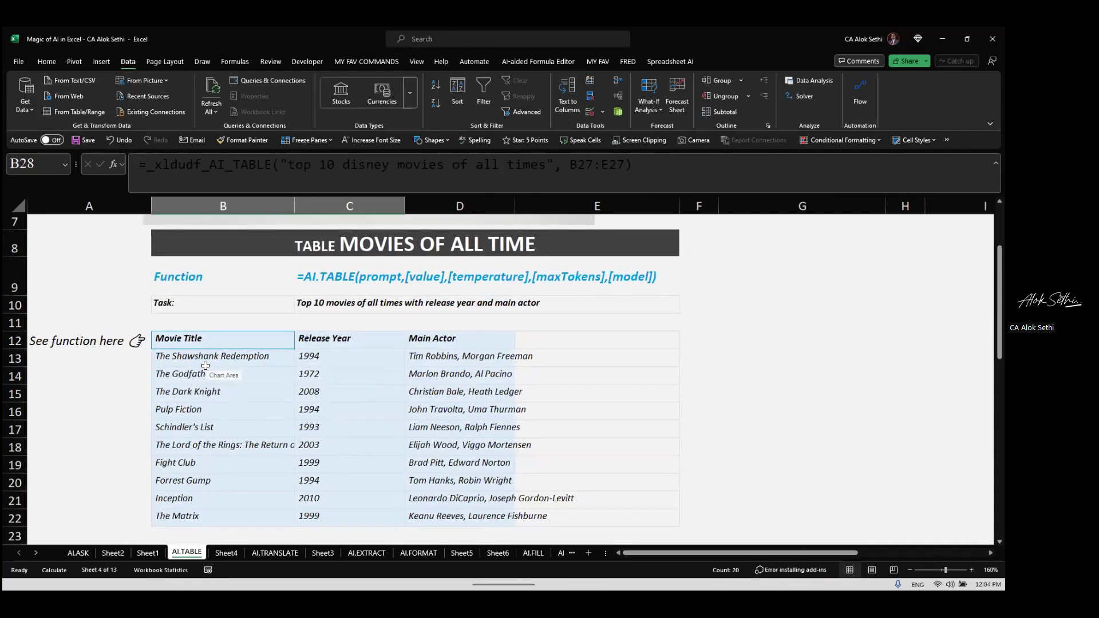
Step: Examine the AI.TABLE examples for movies of all time and for a table with specific columns, including the function syntax and task text
left_click(312, 276)
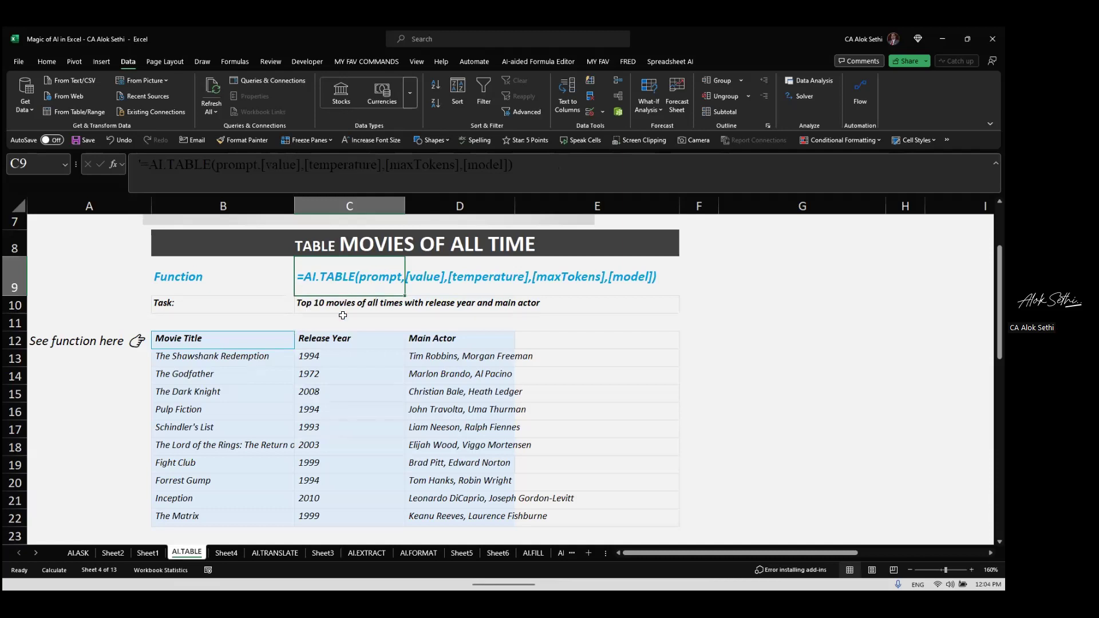
left_click(308, 305)
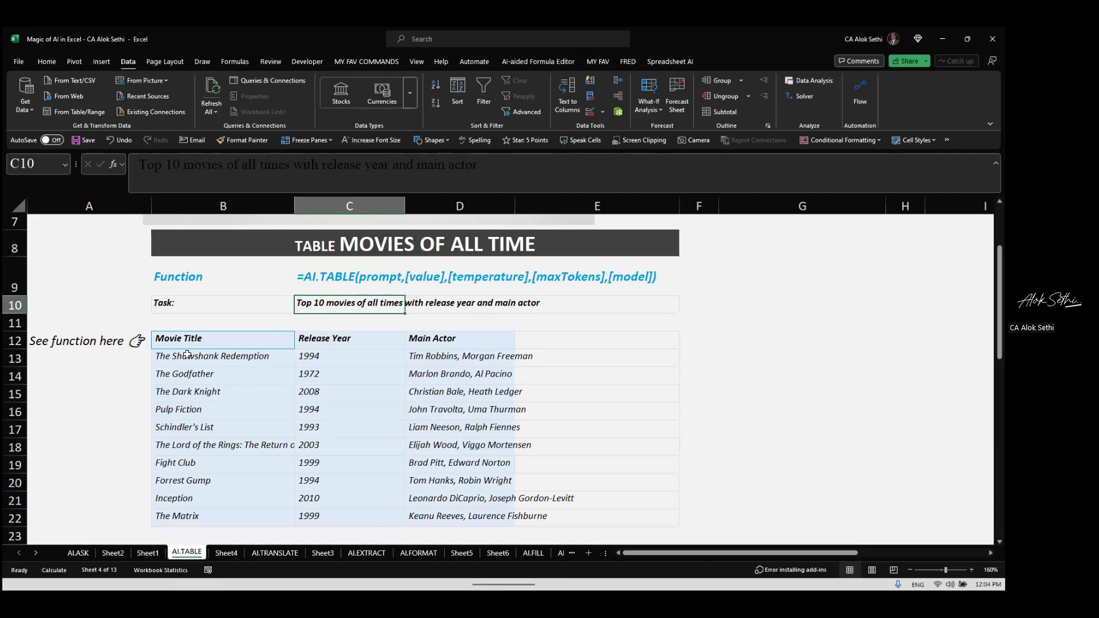
scroll(242, 391, "down", 3)
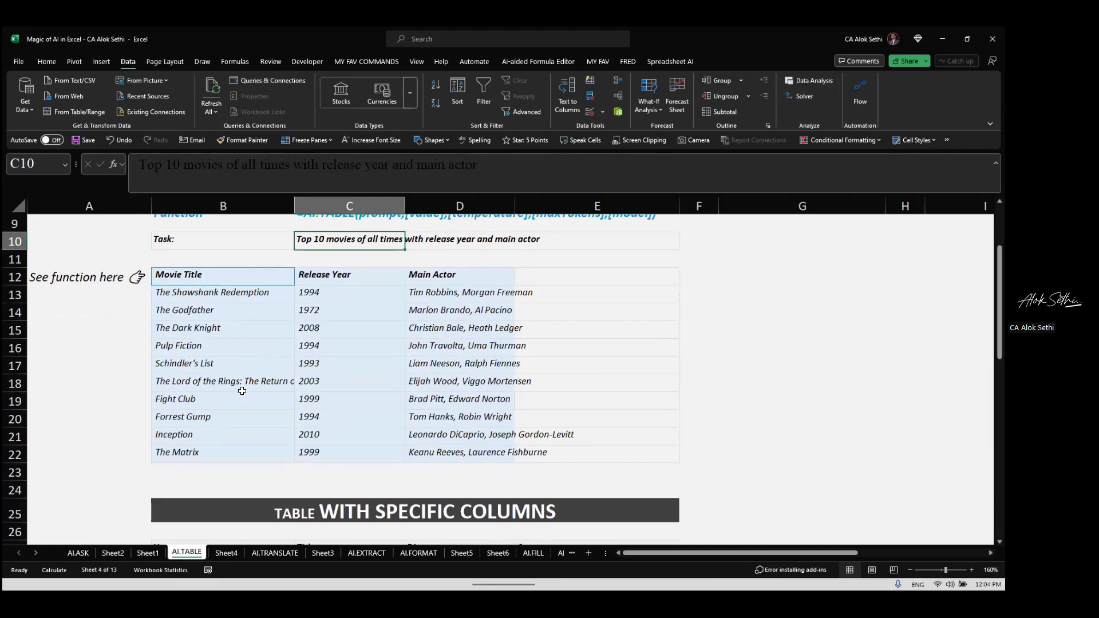
scroll(242, 391, "down", 3)
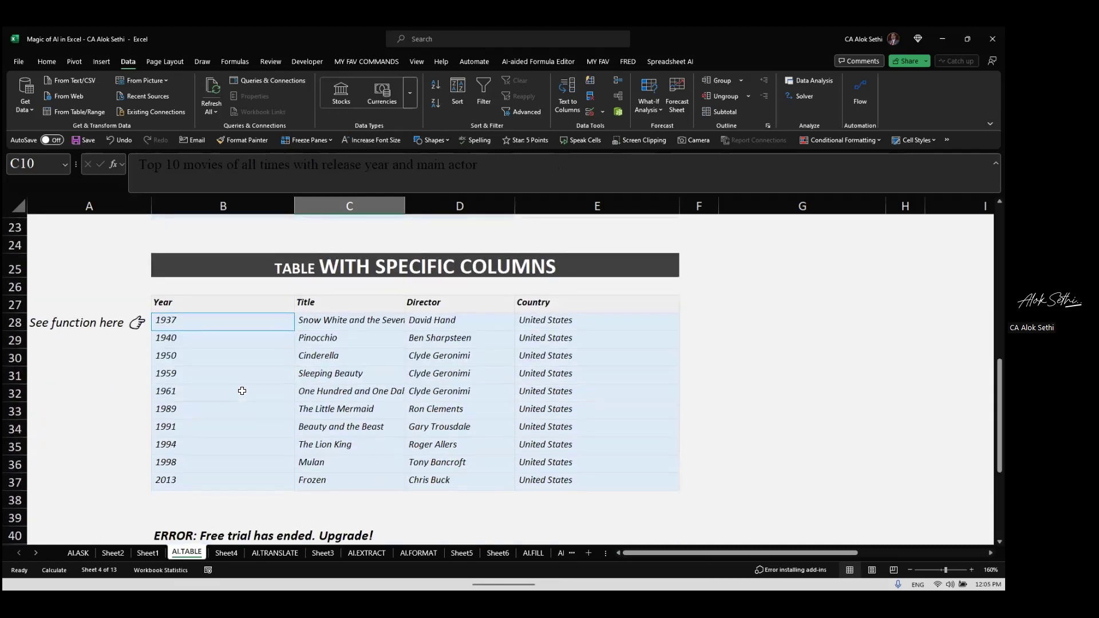
scroll(242, 391, "down", 5)
scroll(241, 388, "up", 4)
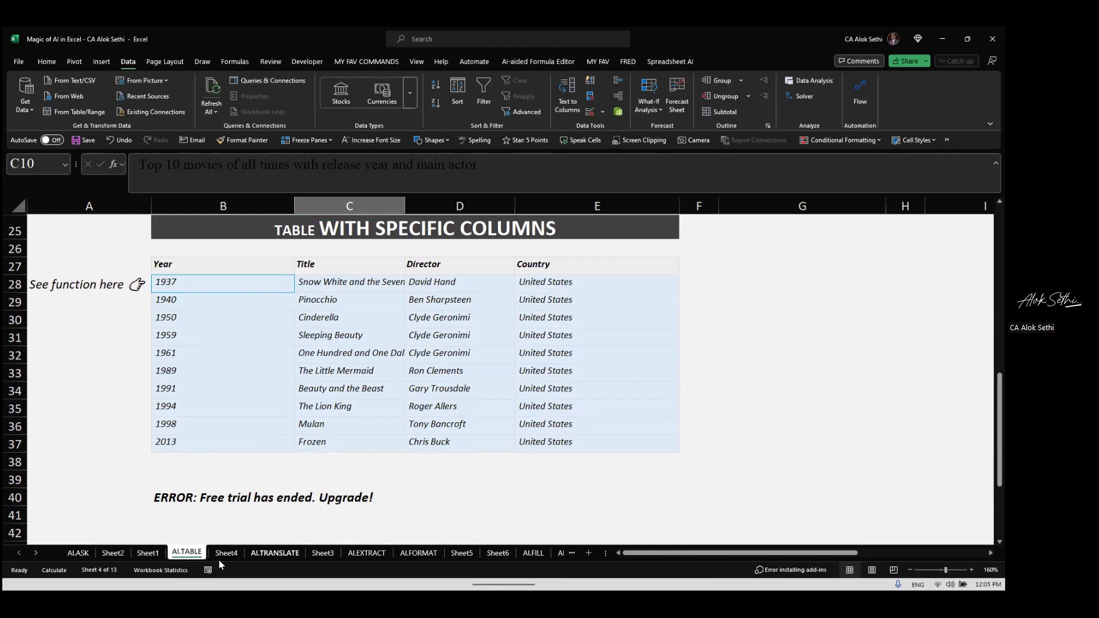
Step: Switch to the AI.TRANSLATE sheet and examine the single-cell and multiple-row translation examples
left_click(274, 553)
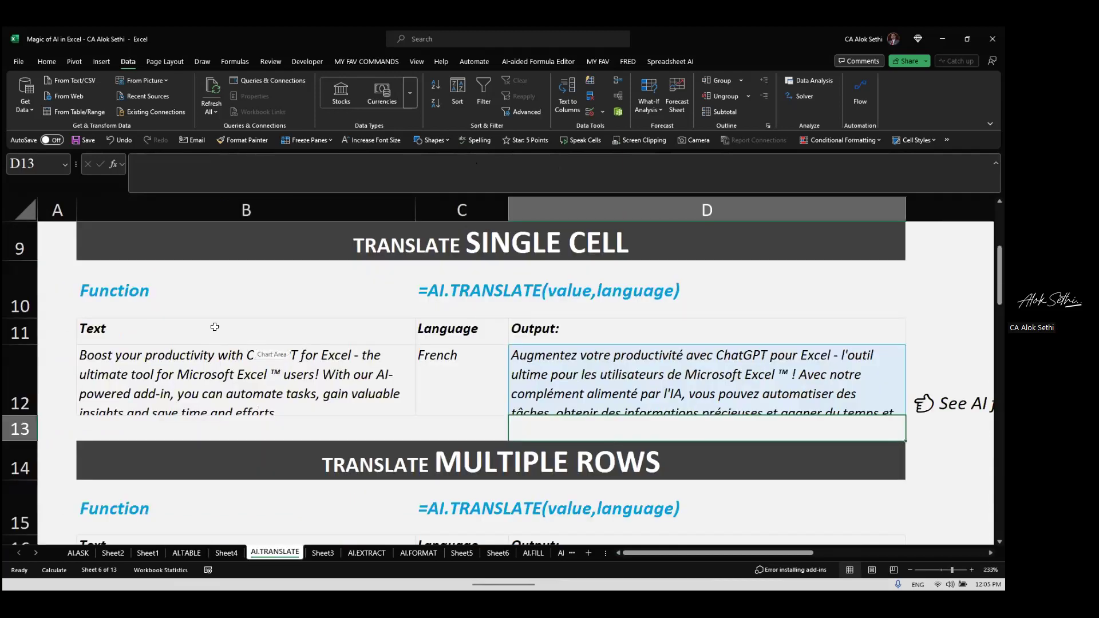
scroll(215, 327, "down", 5)
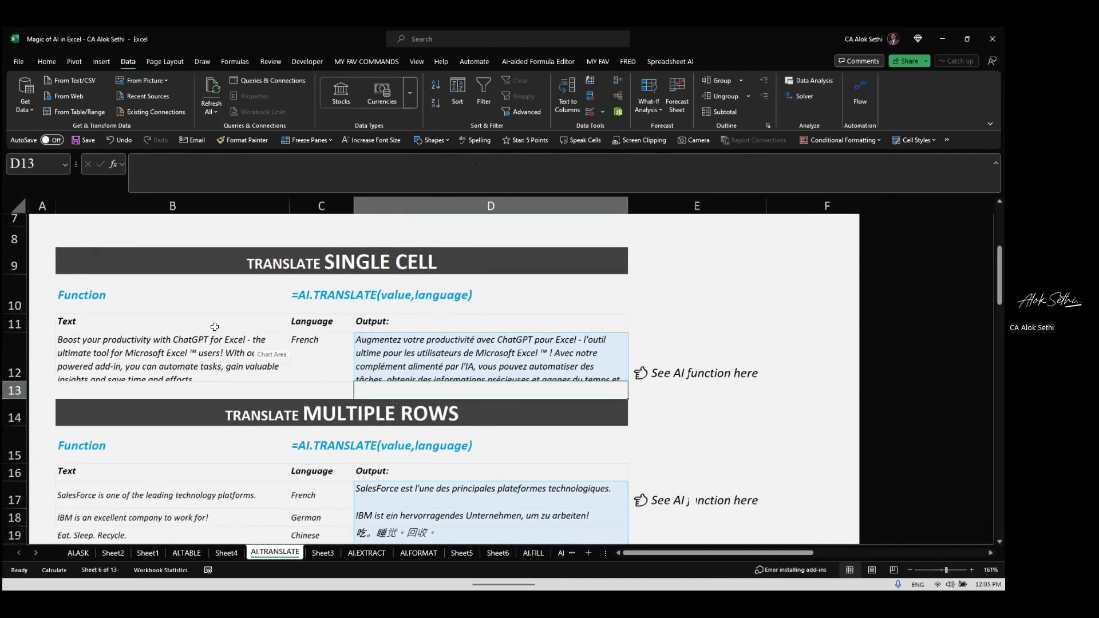
scroll(215, 327, "down", 1)
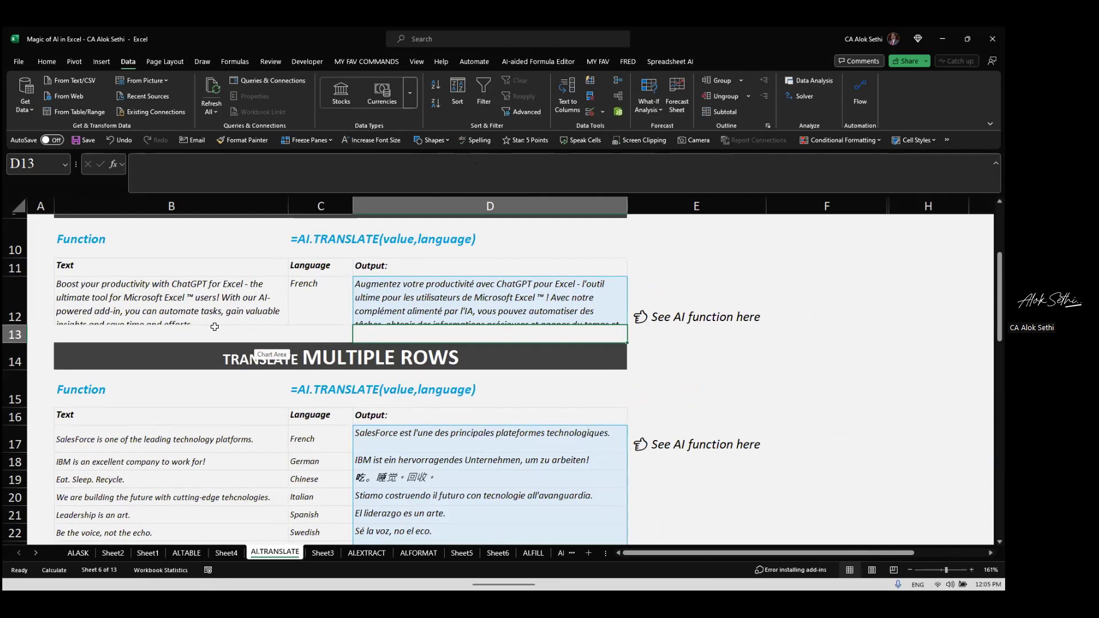
scroll(215, 327, "down", 1)
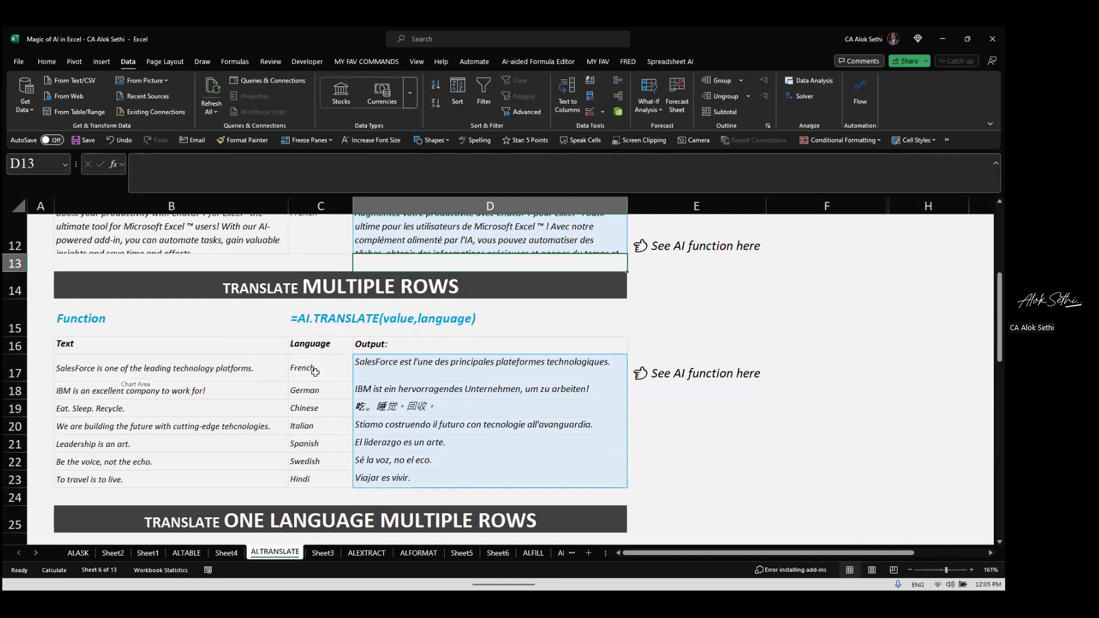
Step: Inspect the multiple-row AI.TRANSLATE formula in D17 and compare the languages in column C with the outputs
left_click(284, 371)
left_click(314, 372)
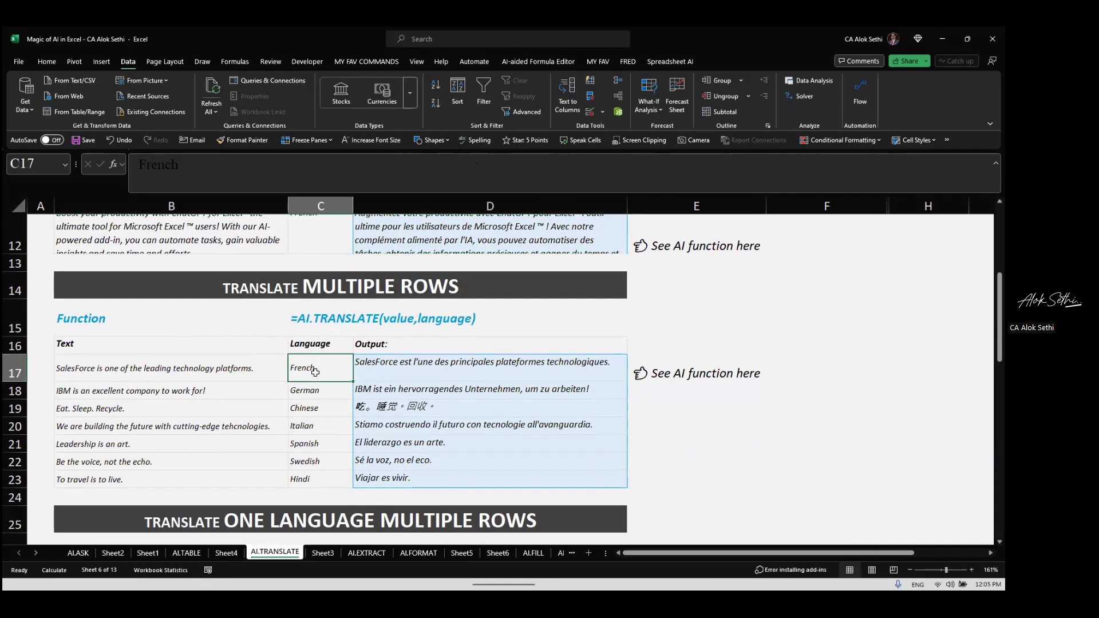
left_click(378, 374)
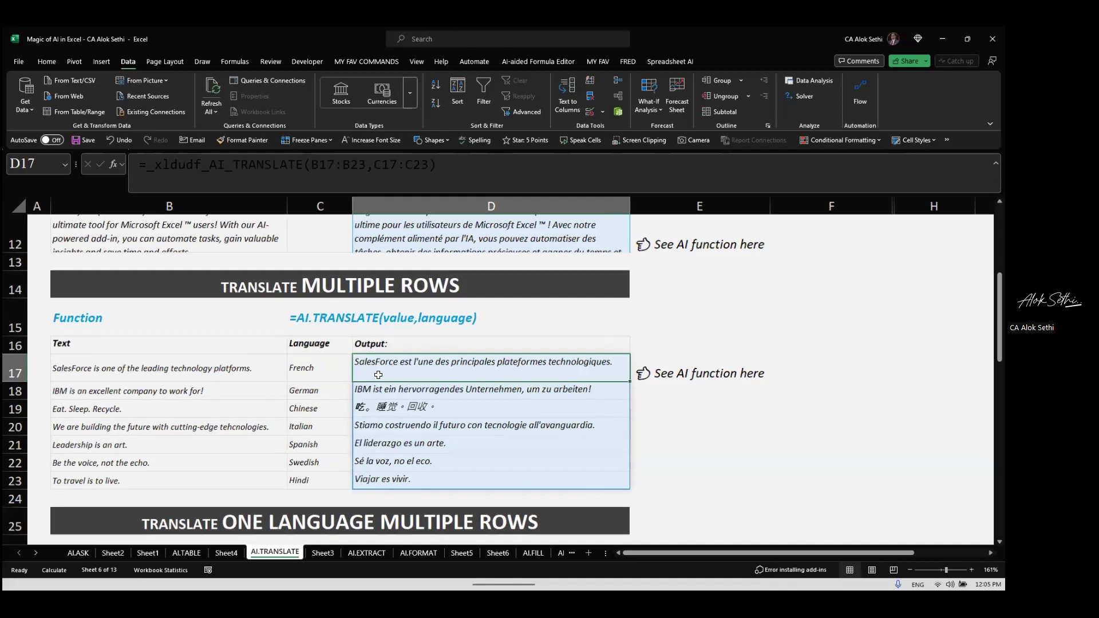
scroll(377, 375, "up", 1)
scroll(378, 374, "up", 4)
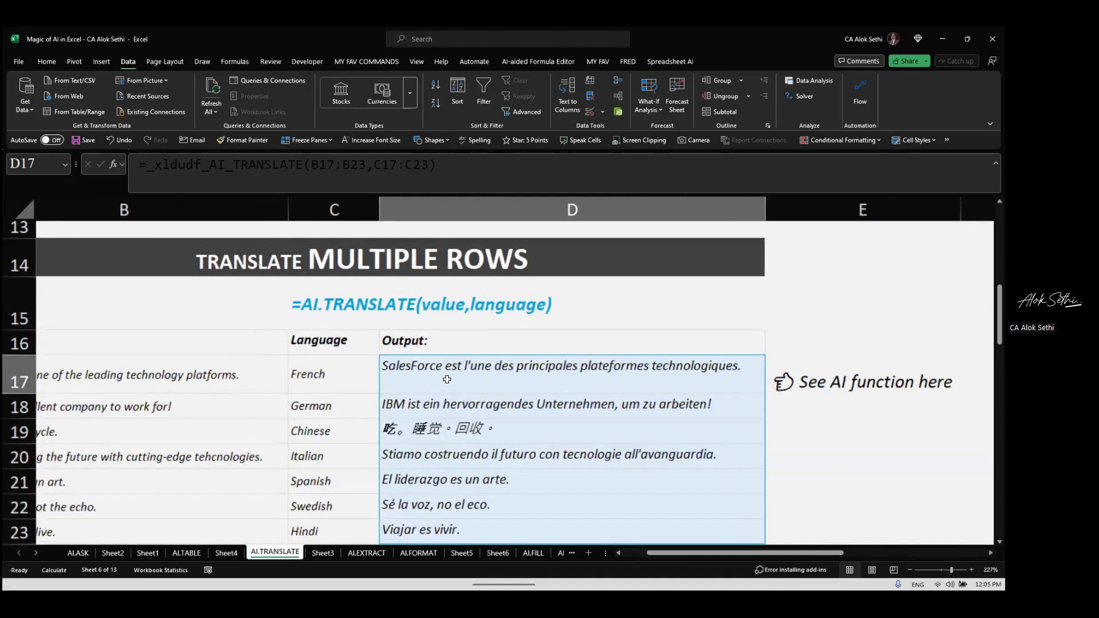
scroll(448, 380, "down", 1)
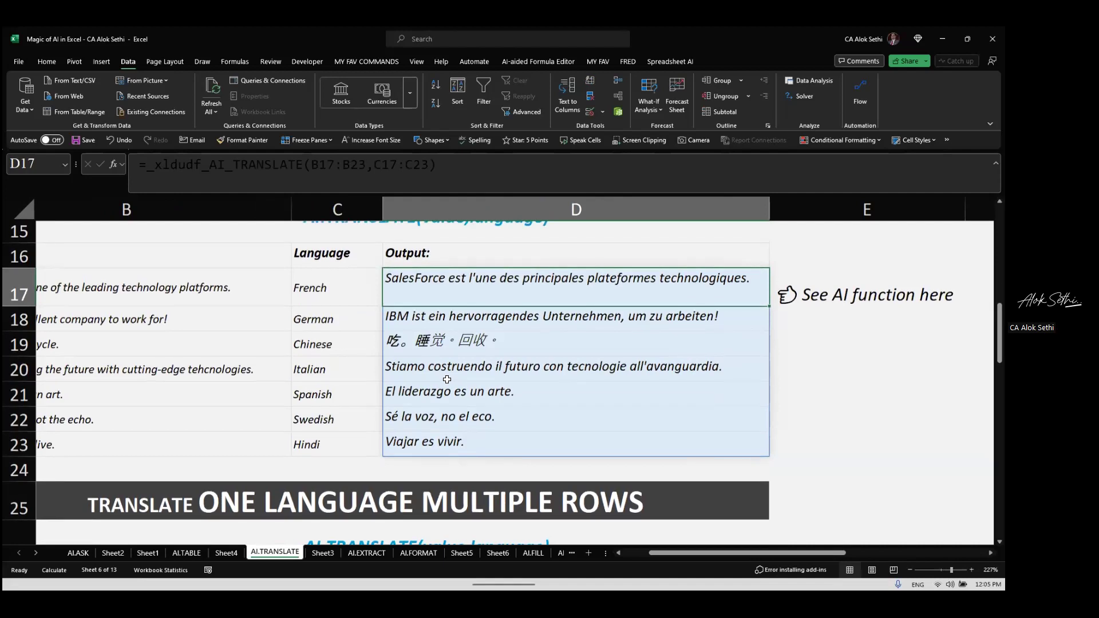
Step: Open the recent workbook SalesRegion-All-280424 from the Desktop folder
left_click(11, 60)
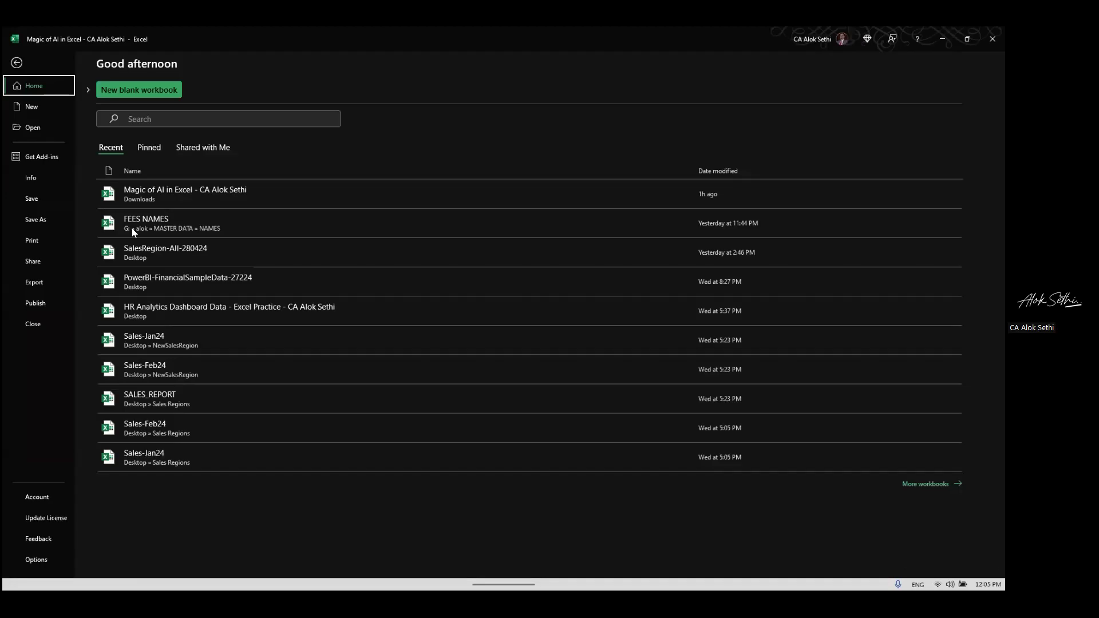
left_click(152, 258)
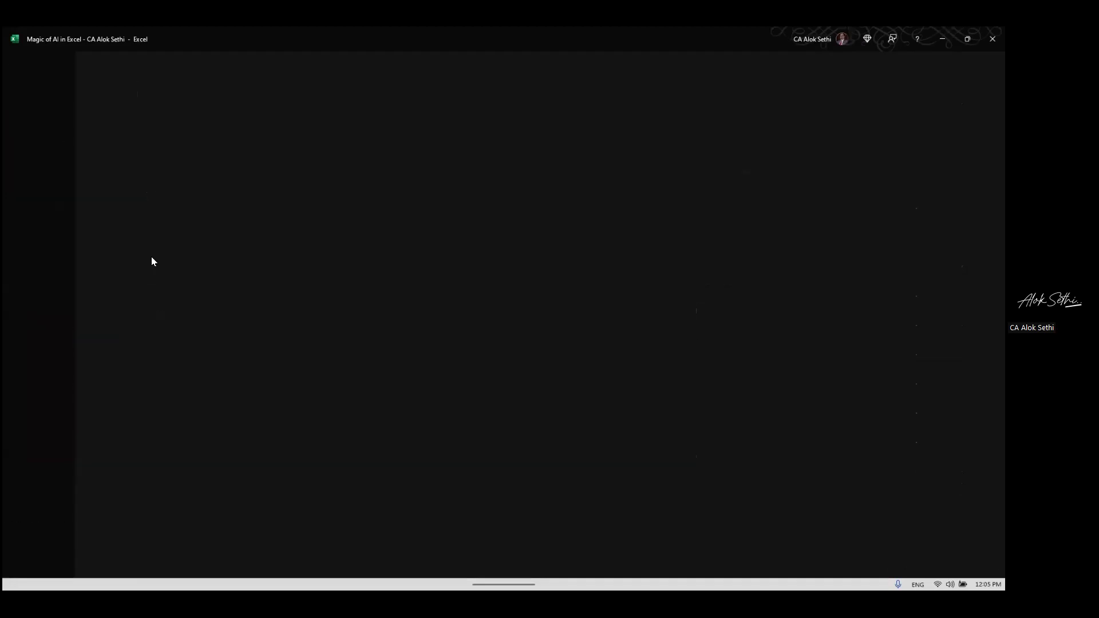
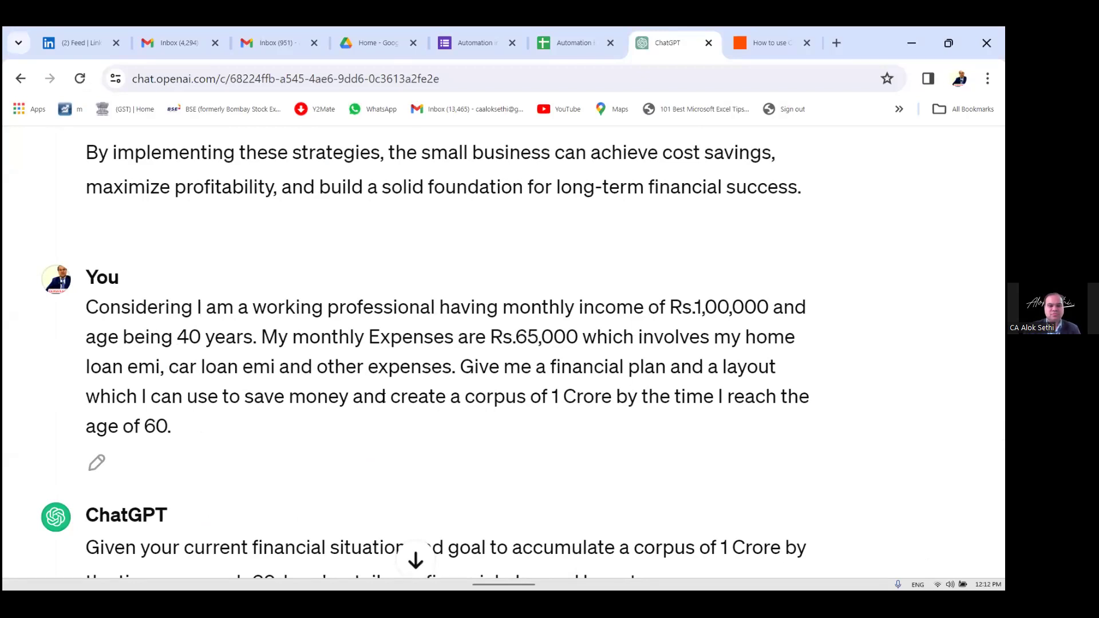
Step: Read sections 1 to 4 of ChatGPT's financial plan, highlighting the monthly surplus amount and the phrase "diversified portfolio"
key("ctrl+minus")
scroll(354, 252, "down", 5)
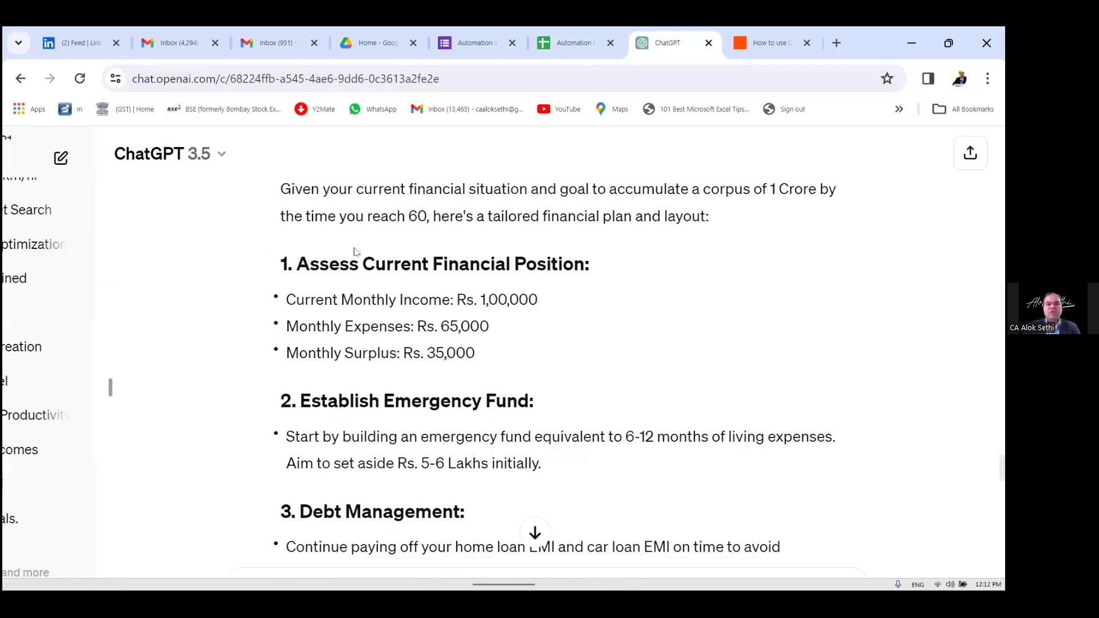
scroll(357, 252, "up", 1)
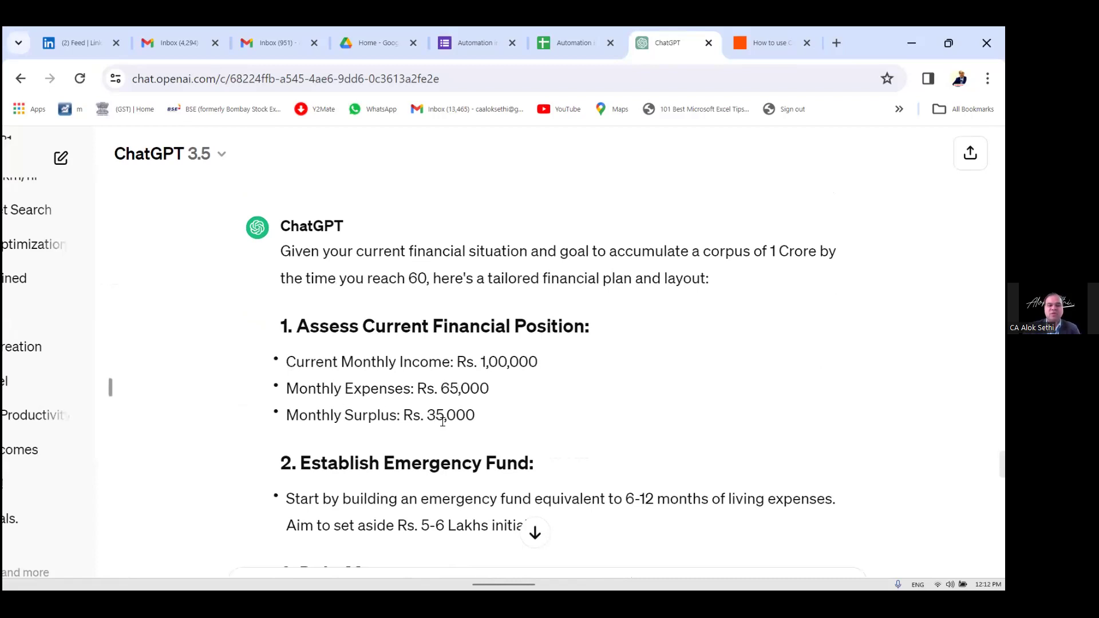
double_click(497, 416)
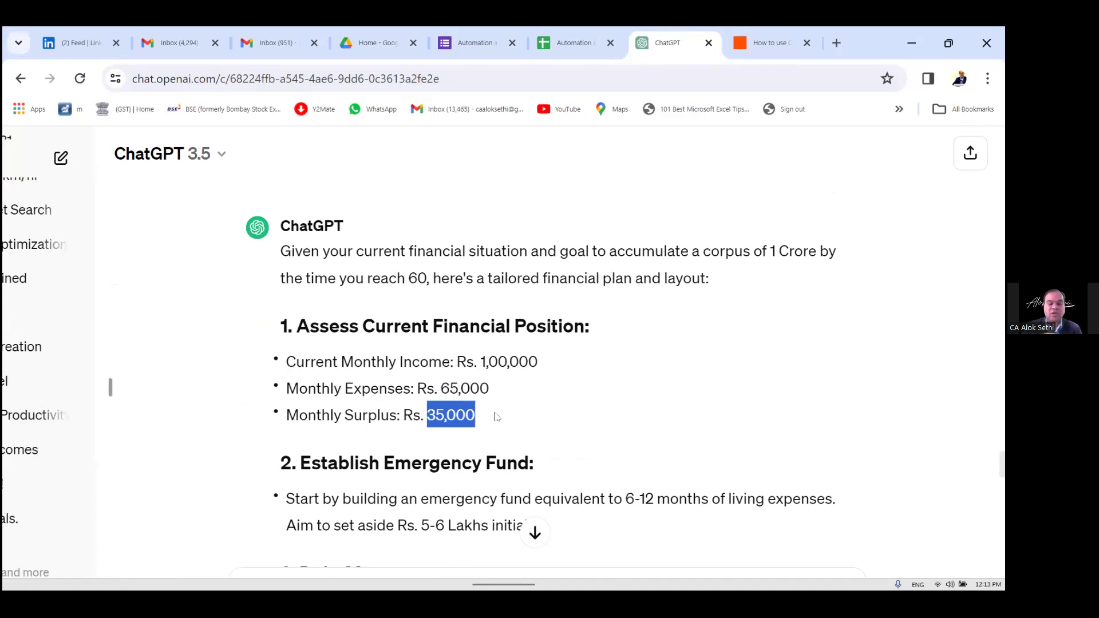
scroll(497, 416, "down", 2)
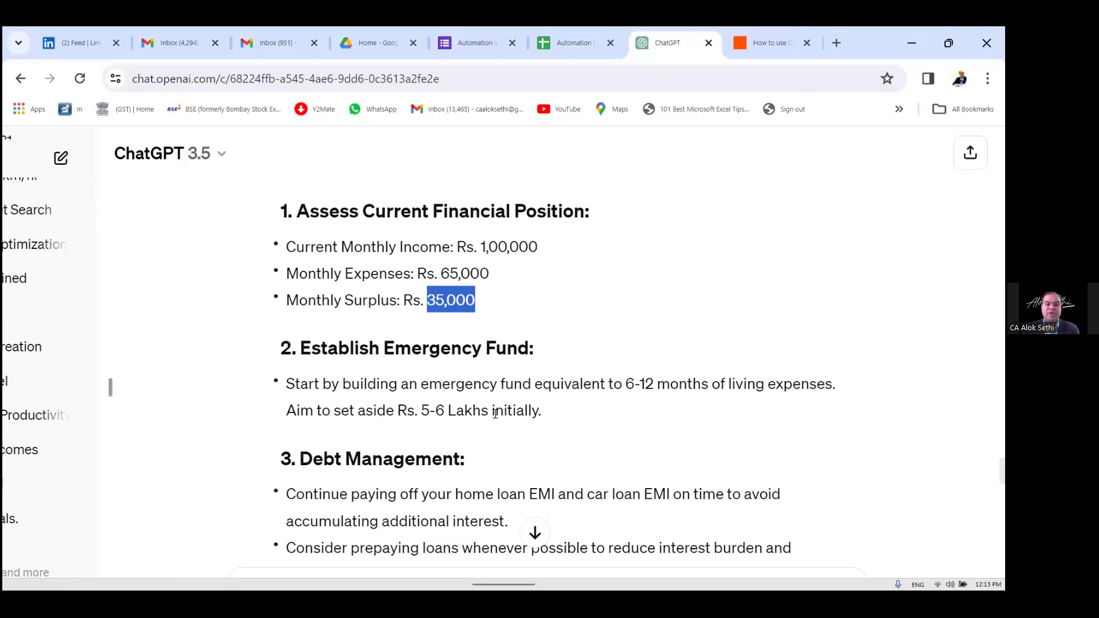
scroll(495, 414, "down", 2)
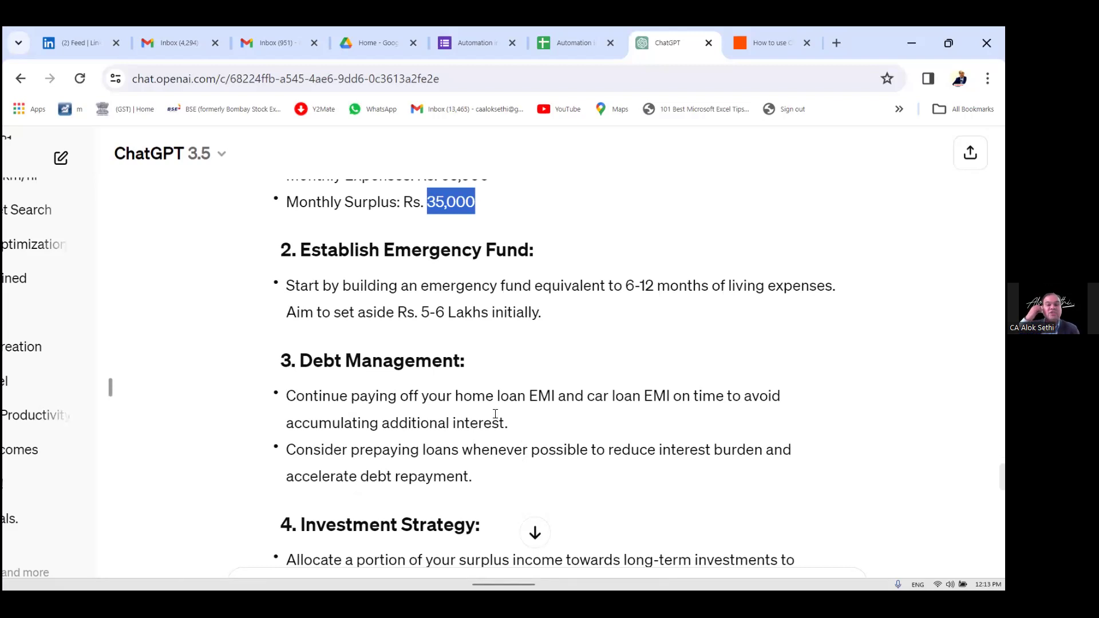
scroll(496, 414, "down", 2)
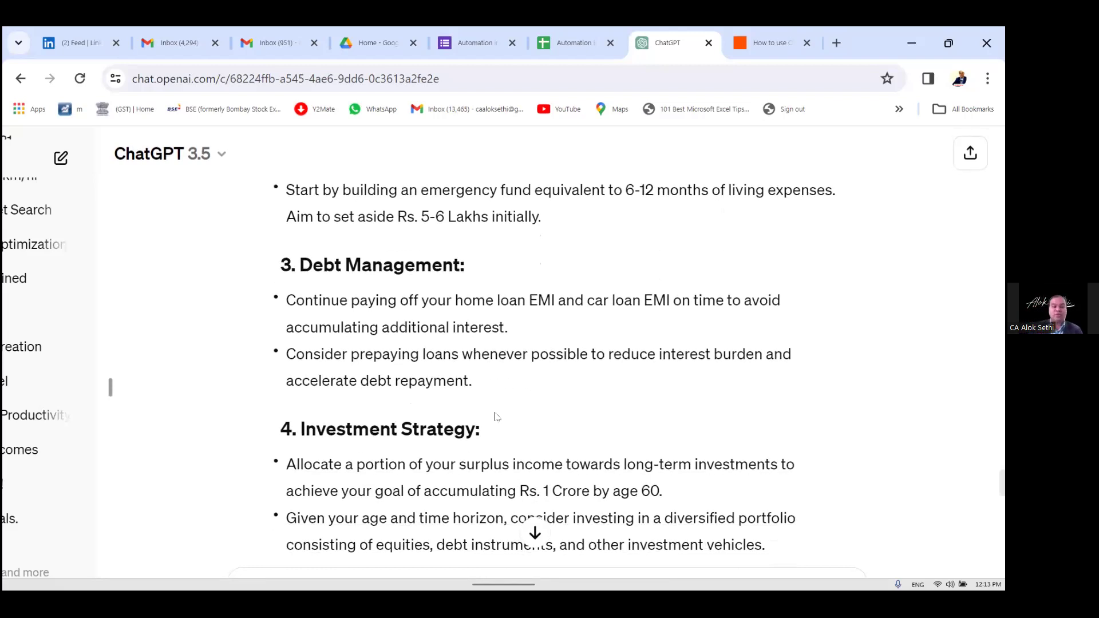
scroll(496, 416, "down", 2)
scroll(495, 415, "down", 2)
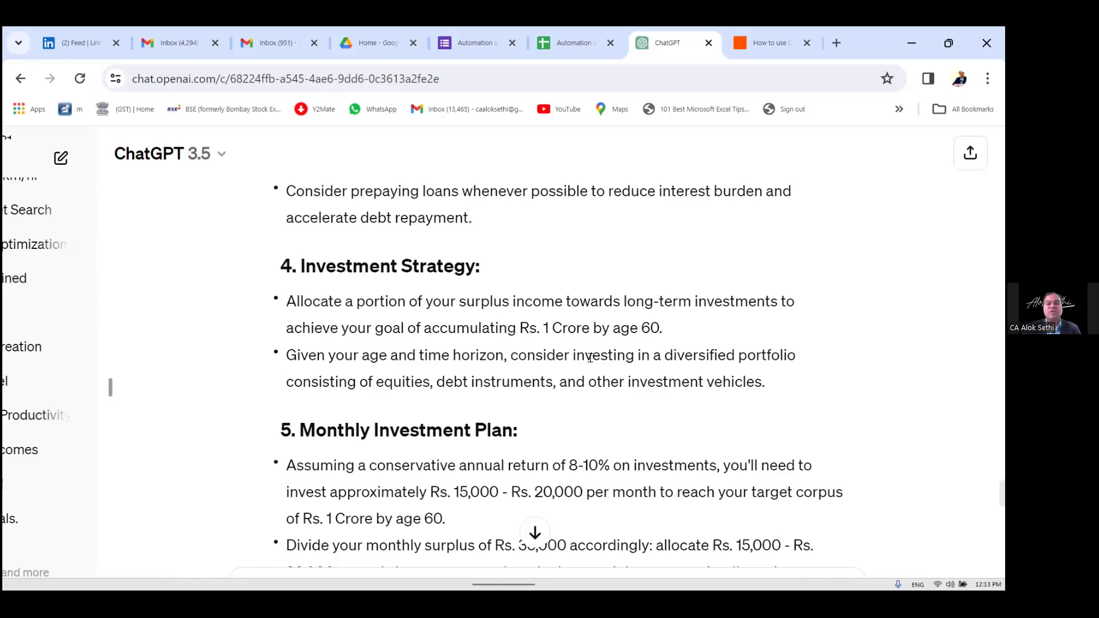
left_click_drag(665, 355, 796, 356)
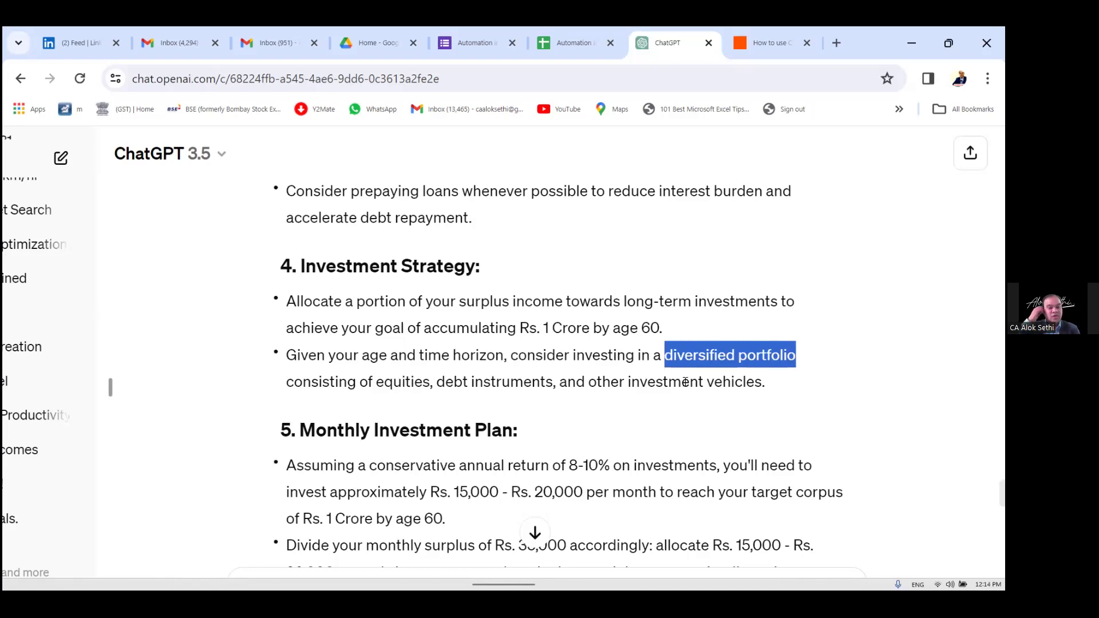
Step: Read the rest of the financial plan, from the Monthly Investment Plan through Retirement Planning to the closing paragraph
scroll(685, 382, "down", 4)
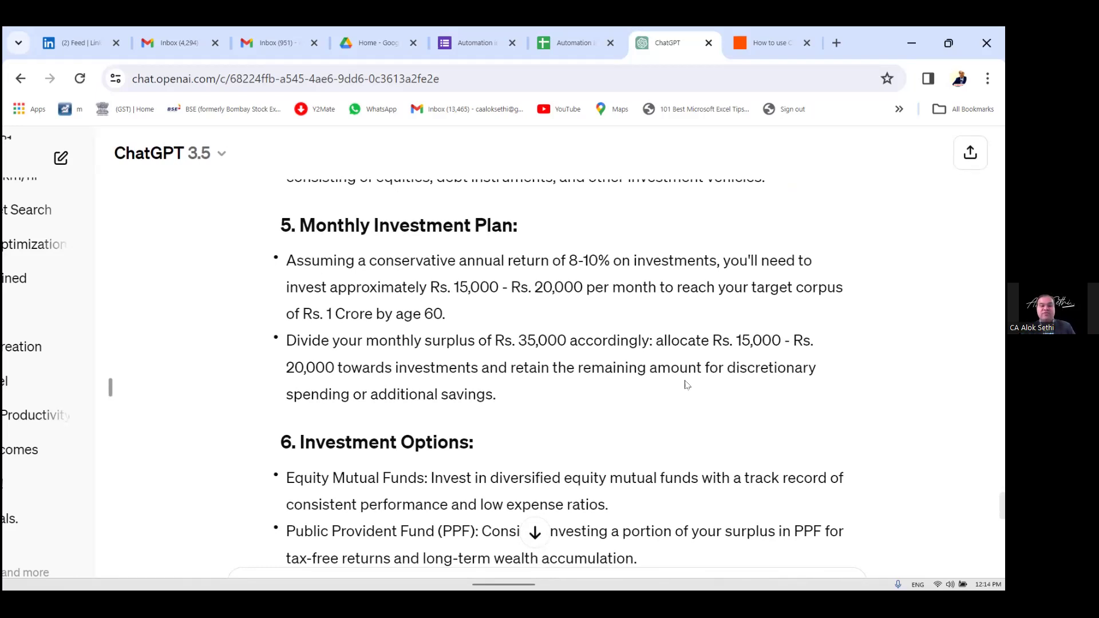
scroll(687, 385, "down", 3)
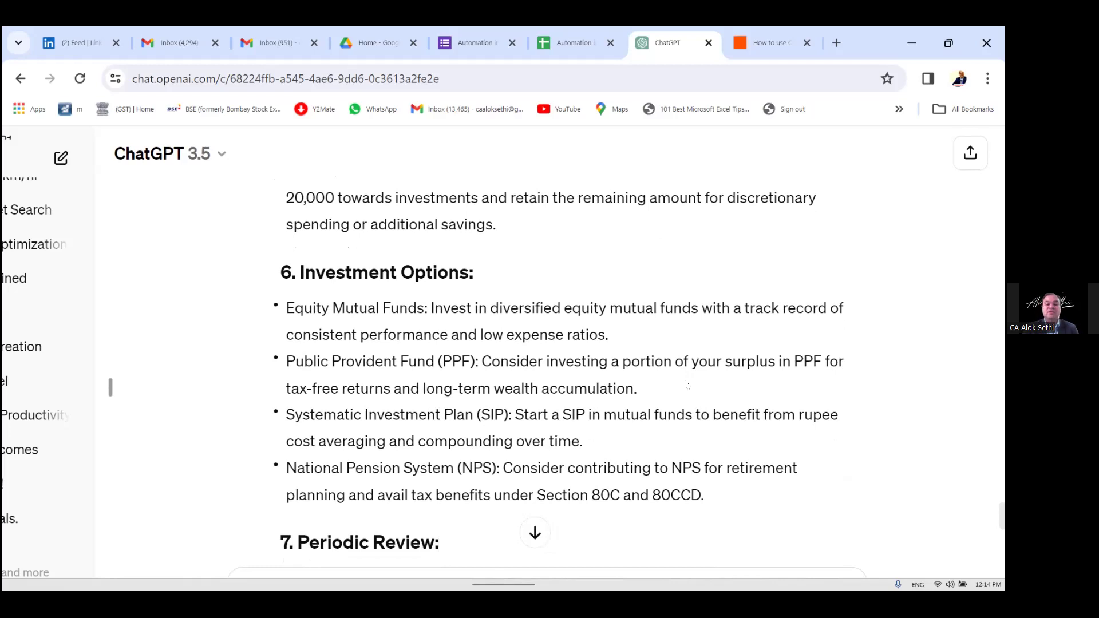
scroll(687, 384, "down", 3)
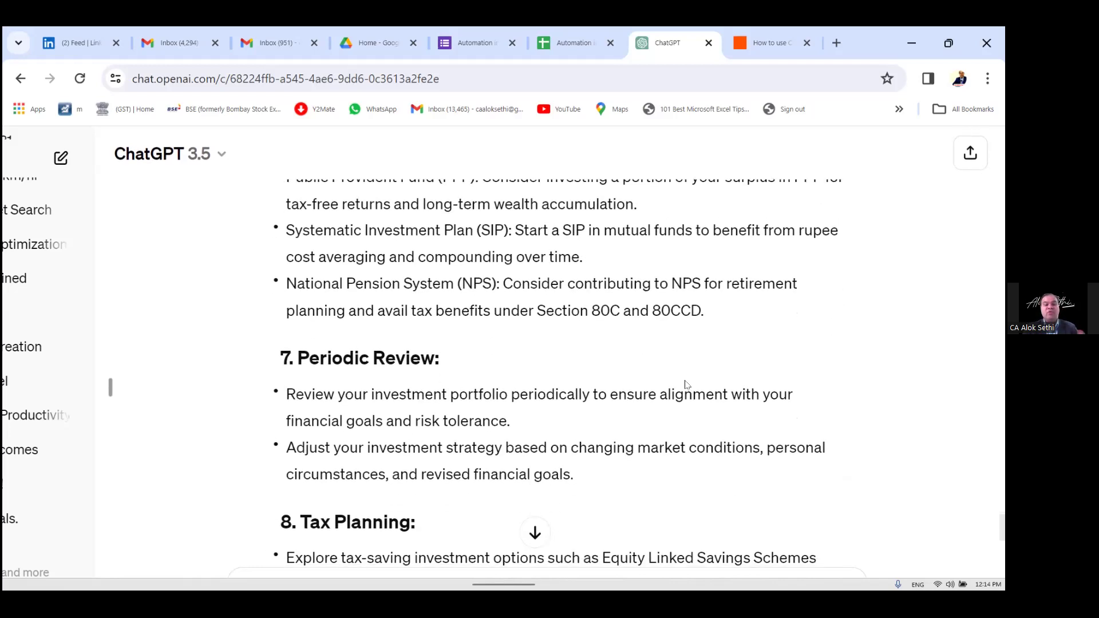
scroll(687, 385, "down", 4)
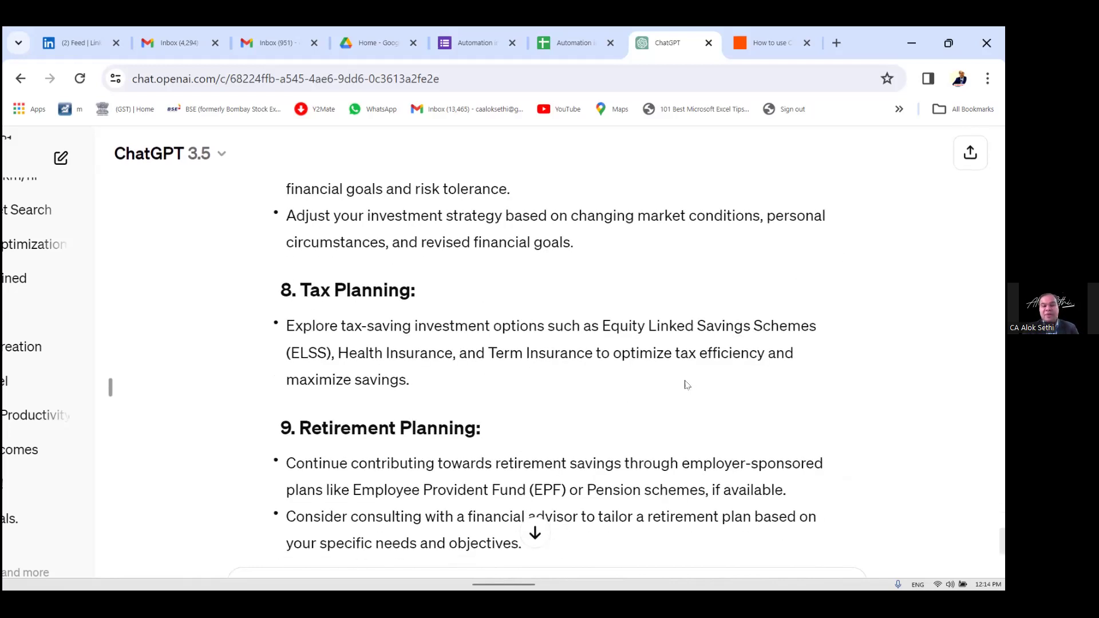
scroll(687, 385, "down", 3)
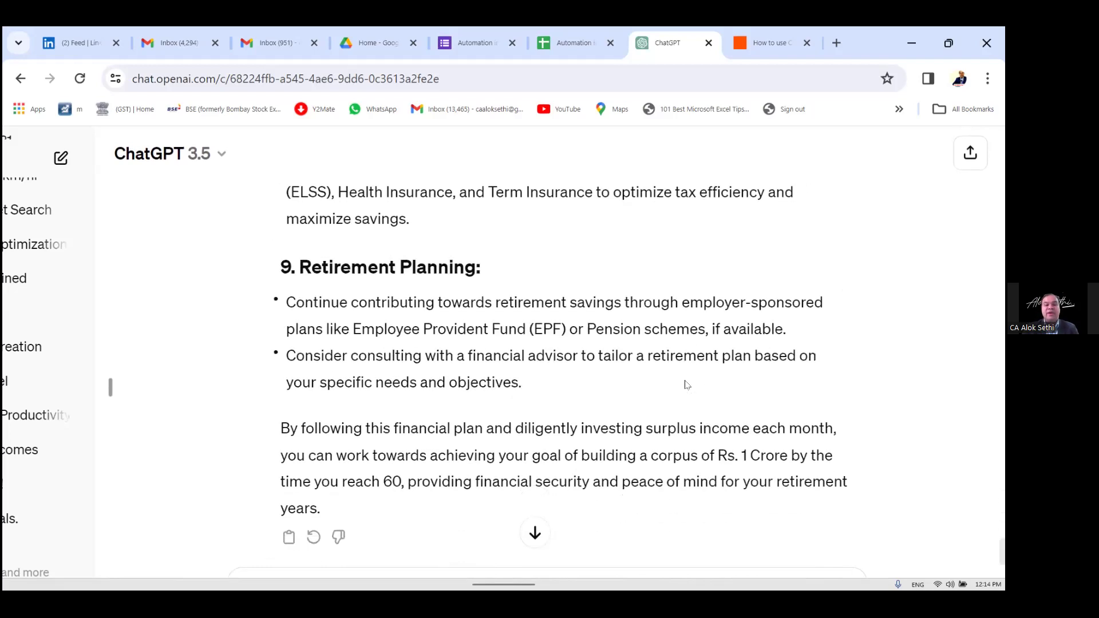
scroll(687, 385, "down", 1)
scroll(686, 384, "down", 2)
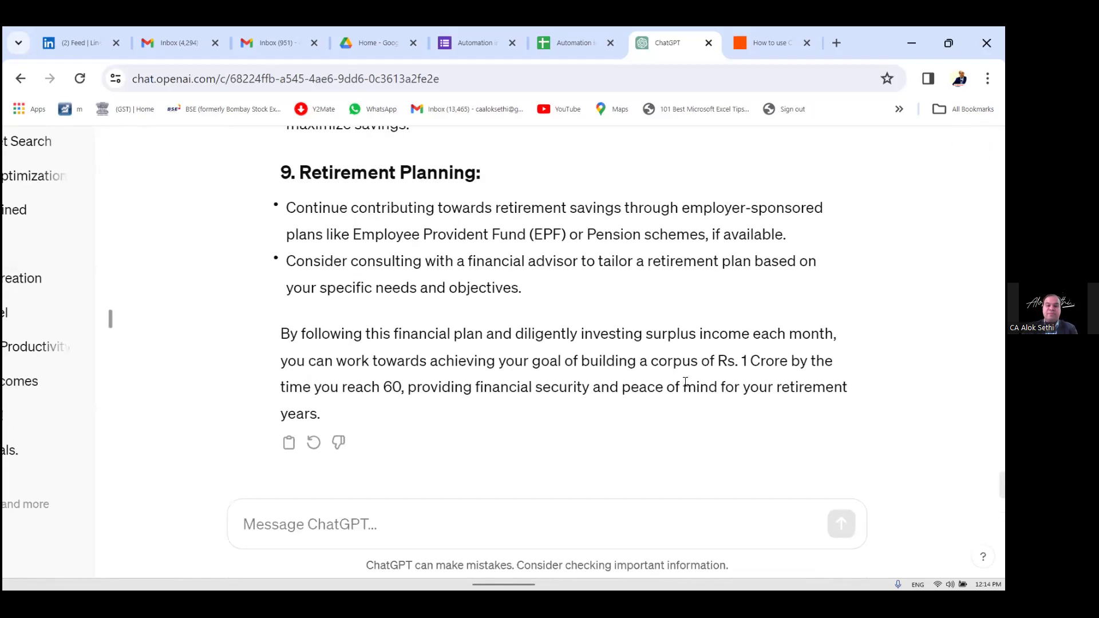
Step: Start a reply to the financial plan with "That looks good. Give me a table showing how the"
left_click(425, 516)
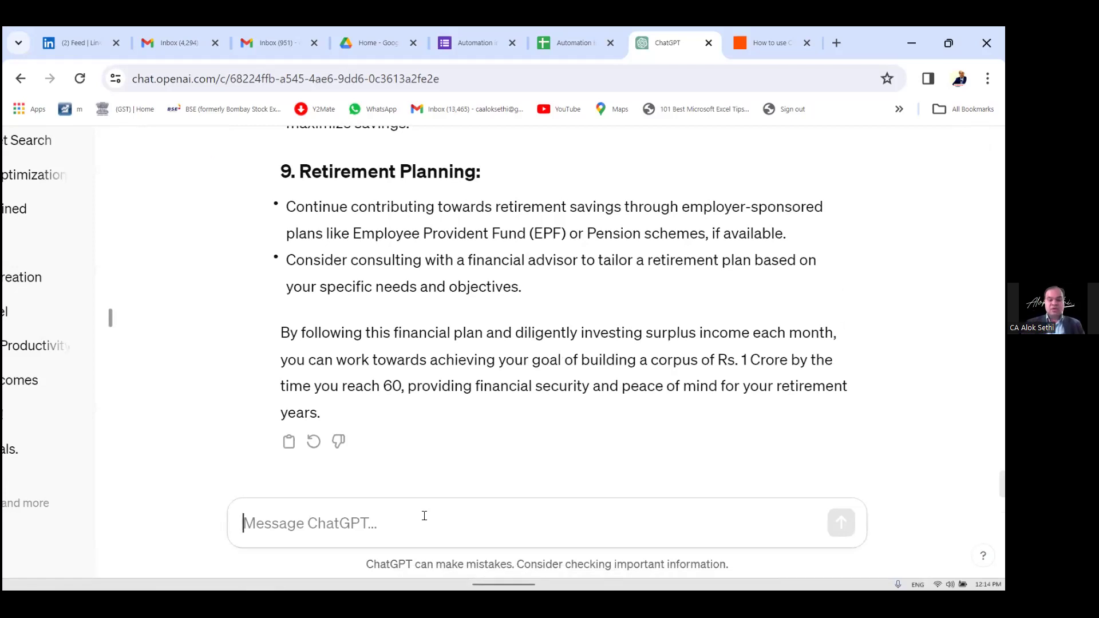
type("That I")
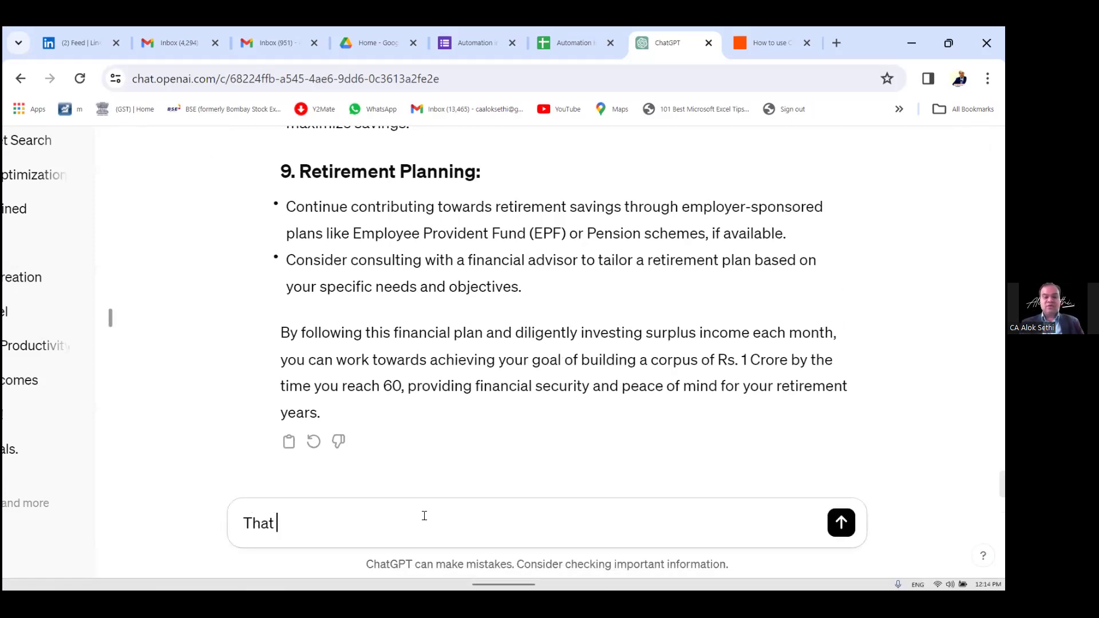
type("ooks good.")
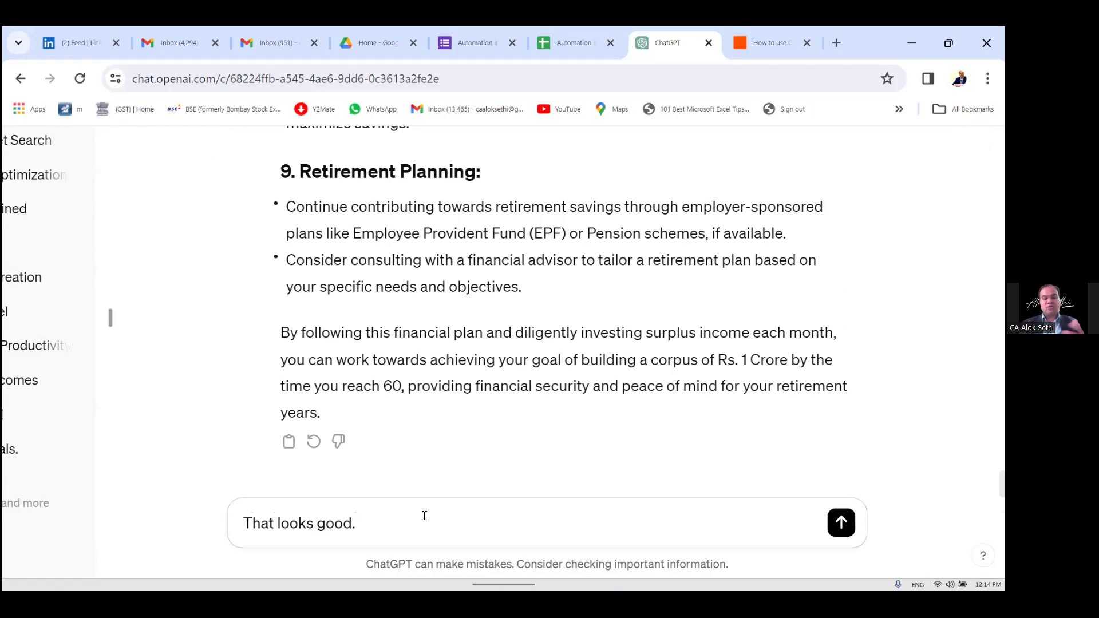
type(" Give me")
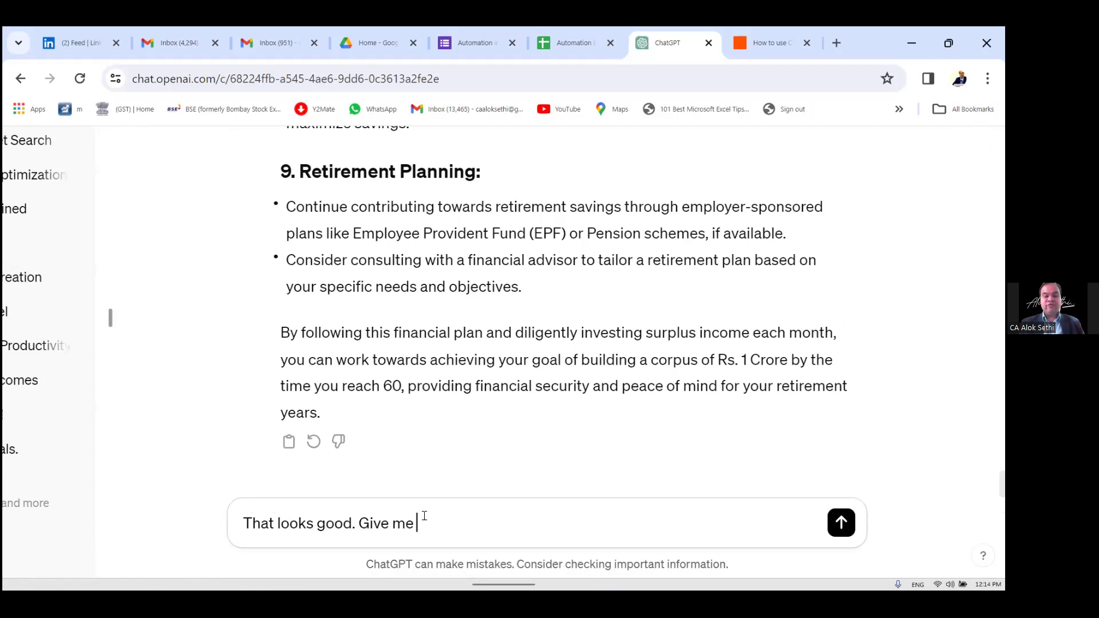
type(" a det")
key("BackSpace")
key("BackSpace")
key("BackSpace")
key("BackSpace")
type("table showing th")
type("e")
key("BackSpace")
key("BackSpace")
key("BackSpace")
type("how the")
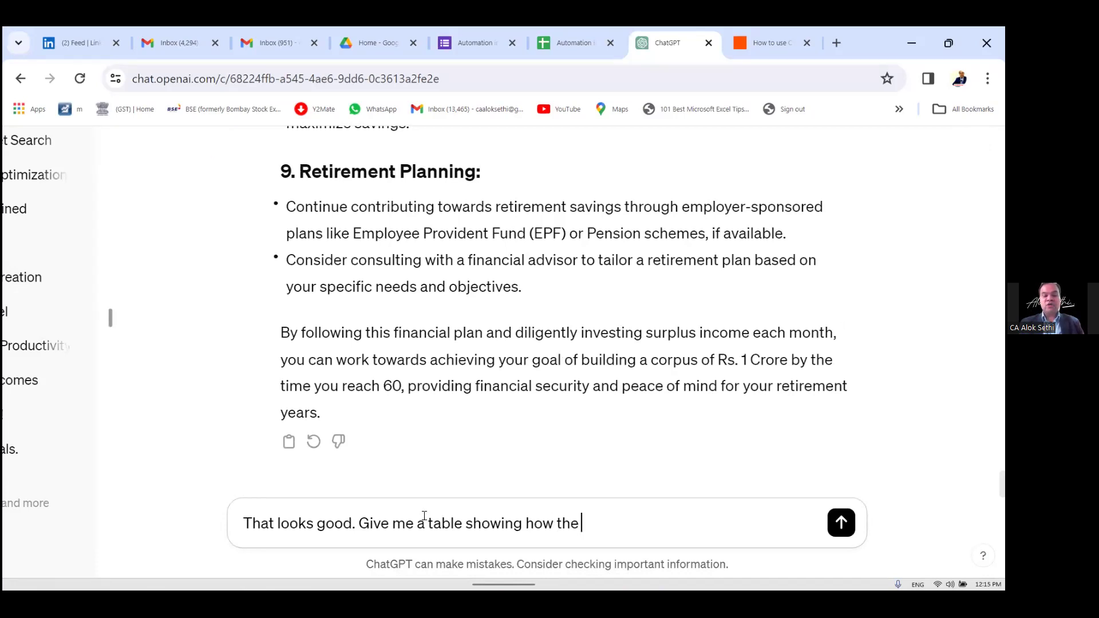
Step: Continue the table request with "35000 monthly investment will grow in next 20 years"
type(" 35000 monthly inve")
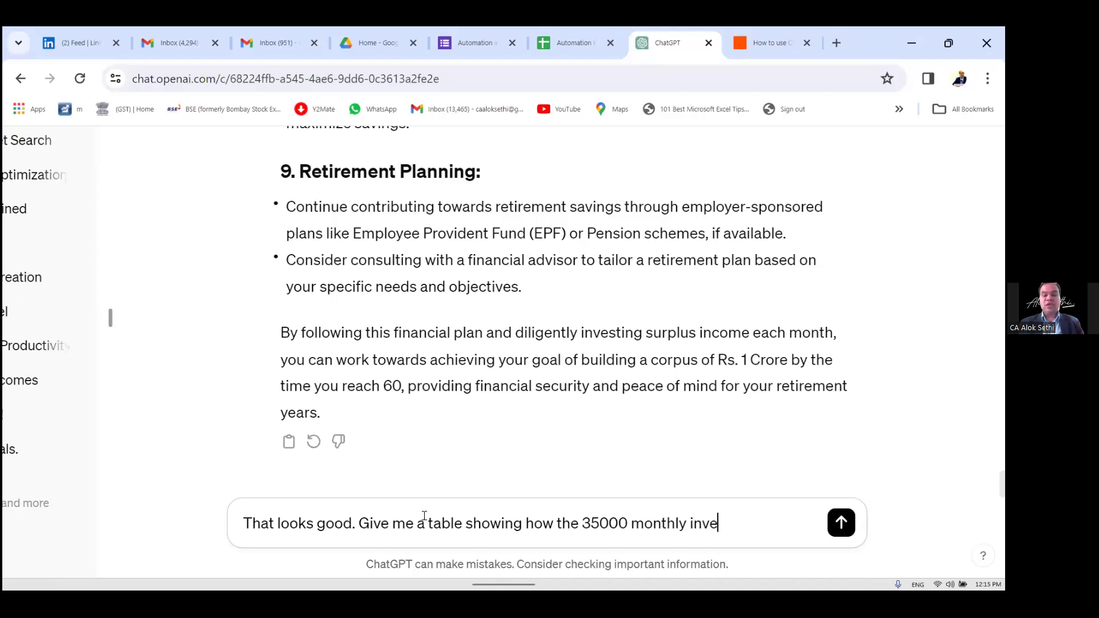
type("stment will ")
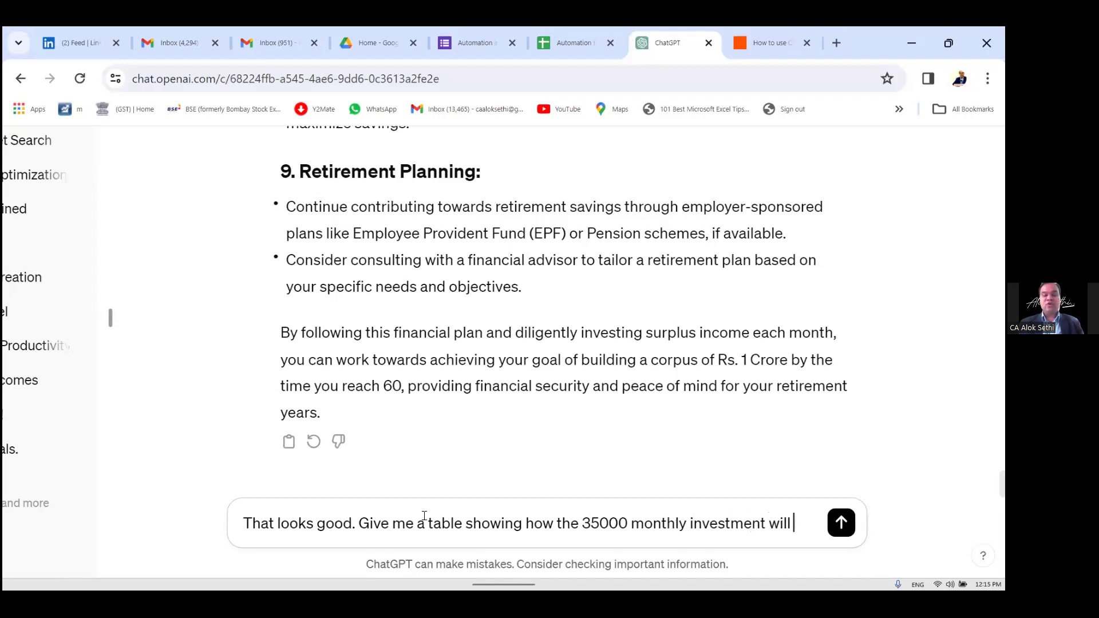
type("grown")
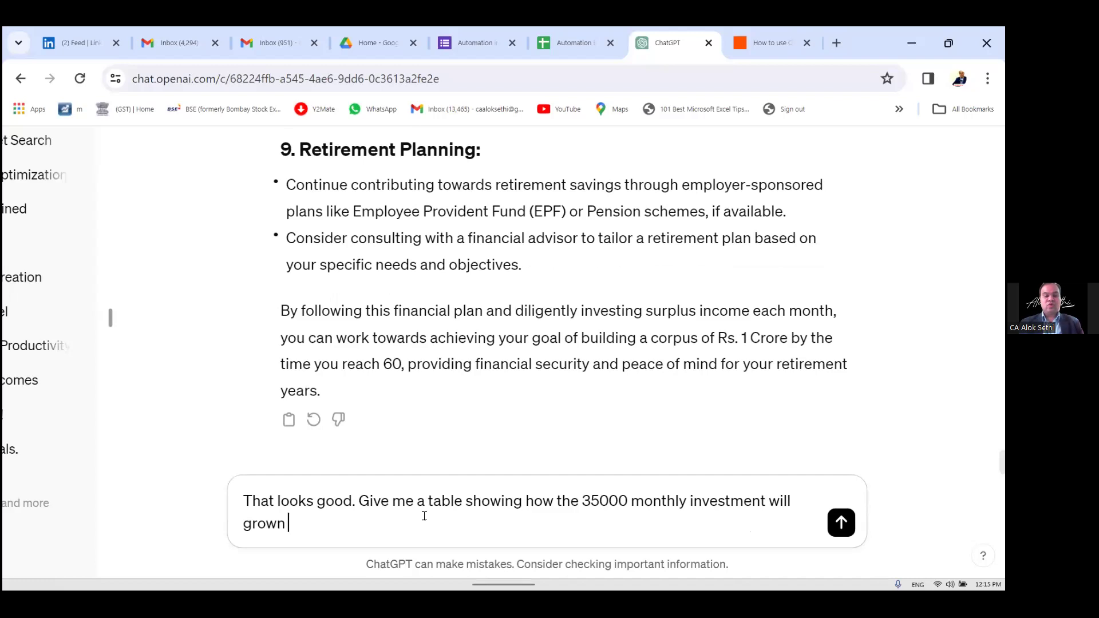
key("BackSpace")
type("in 2")
key("BackSpace")
type("ne")
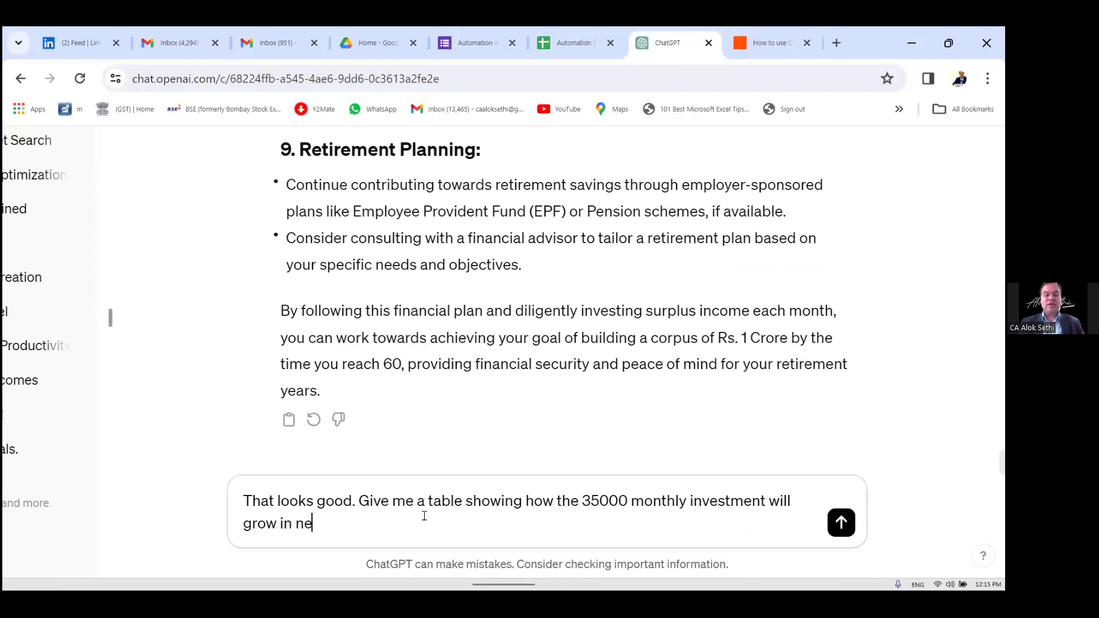
type("xt 20 years")
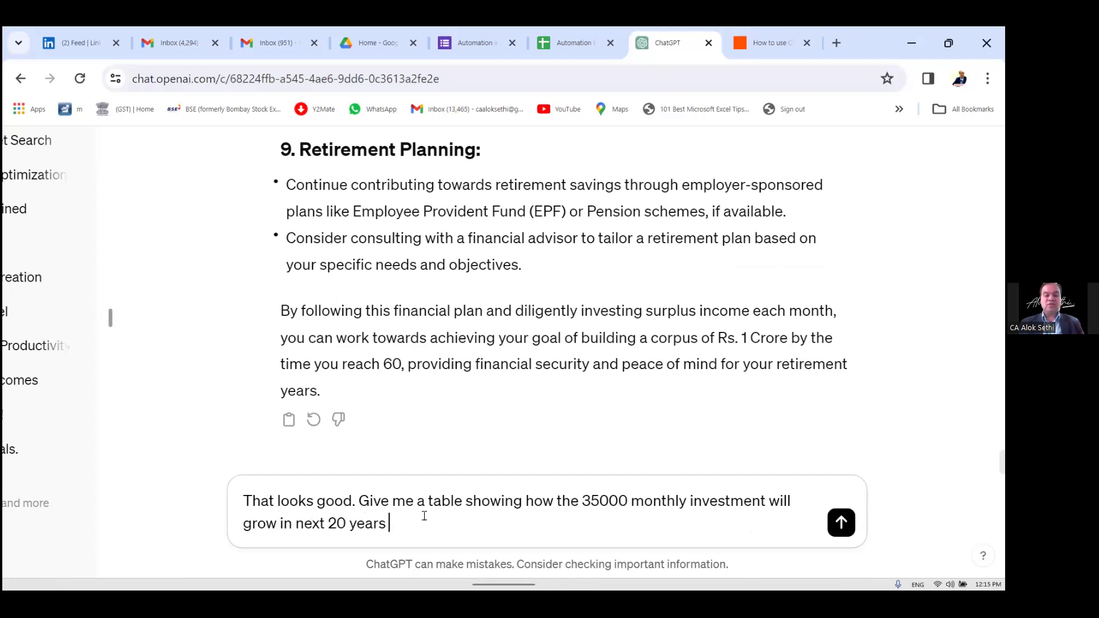
Step: Add the return assumption to the request: "assuming rate of return being 12"
type(" assuming")
key("BackSpace")
type("i")
key("BackSpace")
type("g")
key("BackSpace")
key("BackSpace")
type("g rate of return ")
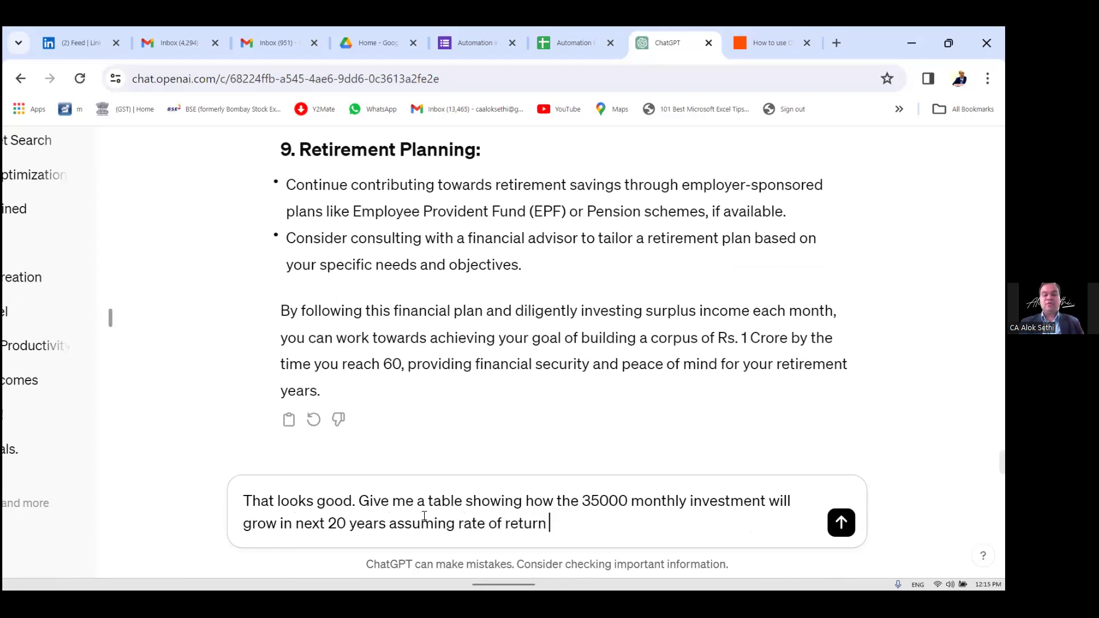
type("being 12")
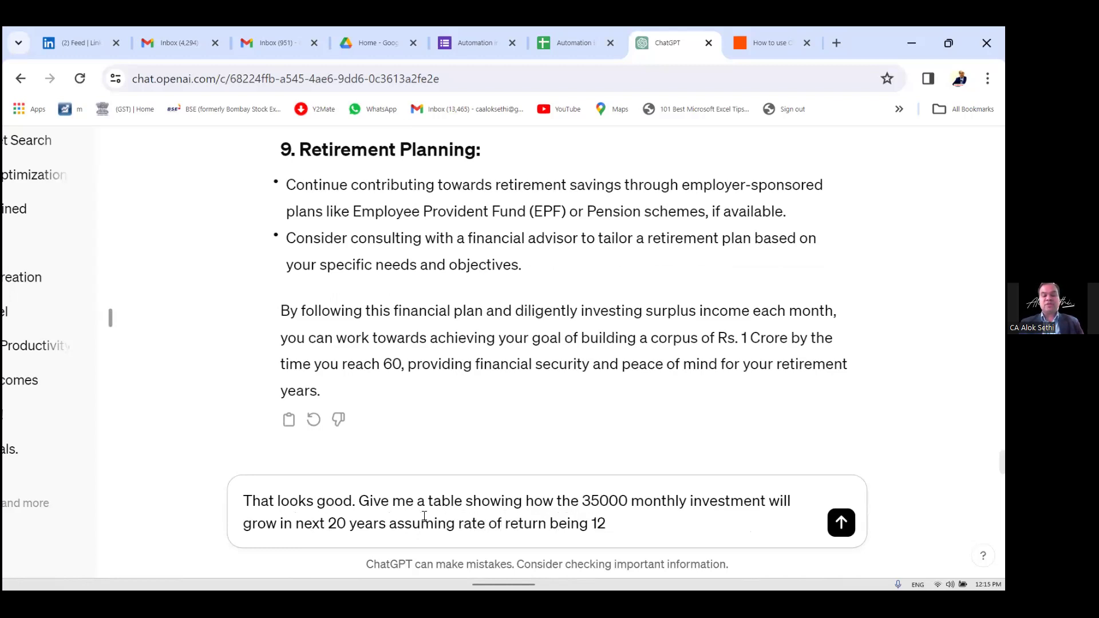
Step: Finish the request with "%. Display the result in a tabular format" and send it
type("%. Display  the restu")
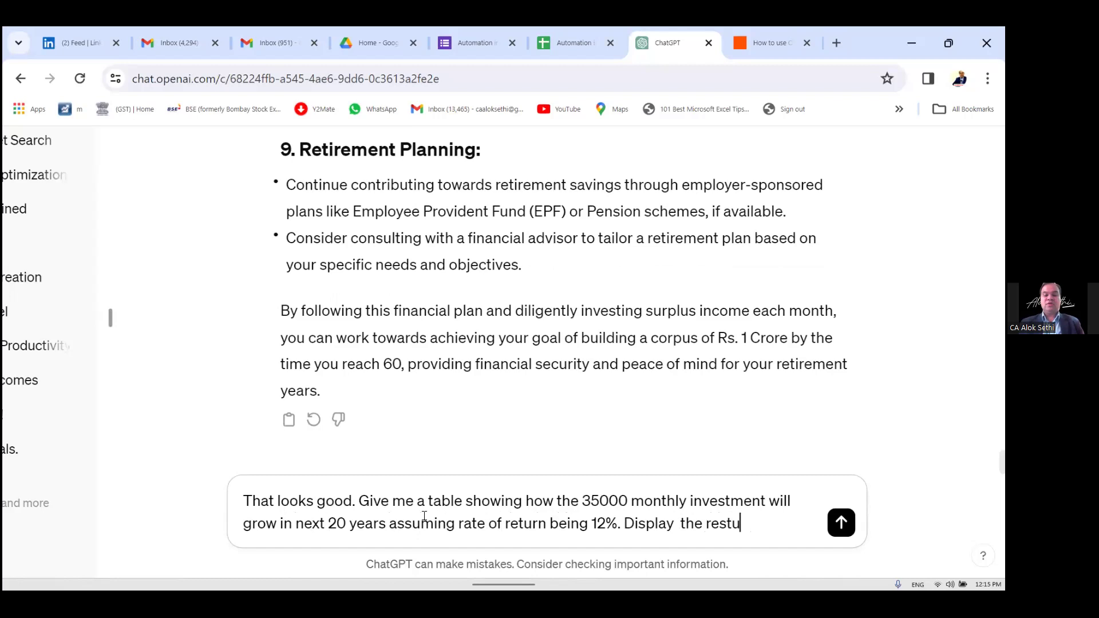
key("BackSpace")
key("BackSpace")
type("ult in hte")
key("BackSpace")
key("BackSpace")
key("BackSpace")
type("th")
key("BackSpace")
key("BackSpace")
type("a tabular format")
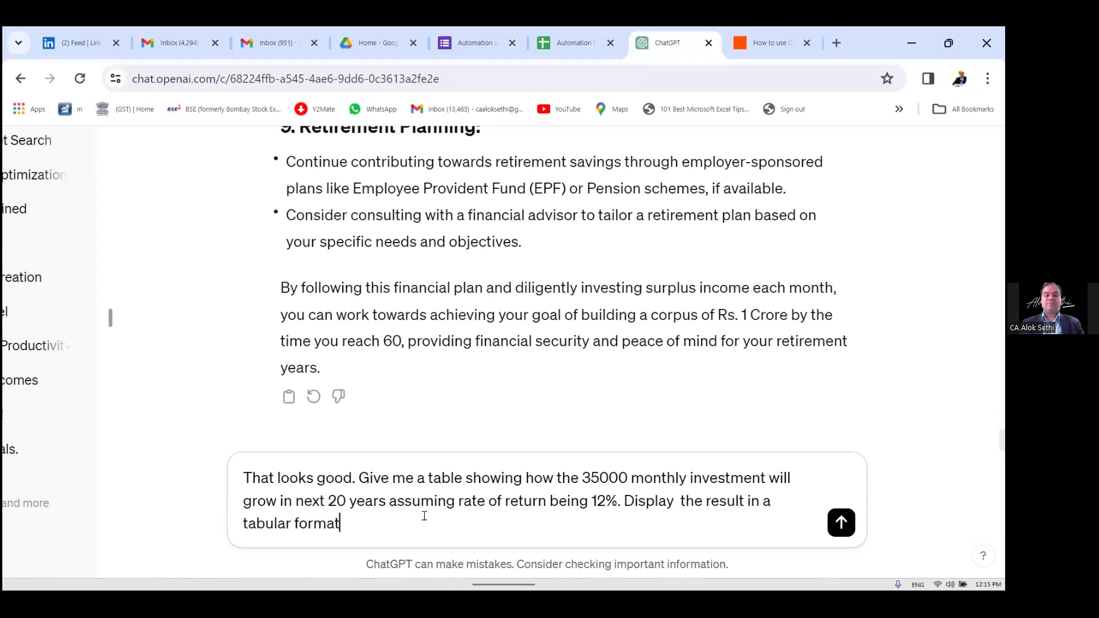
key("Return")
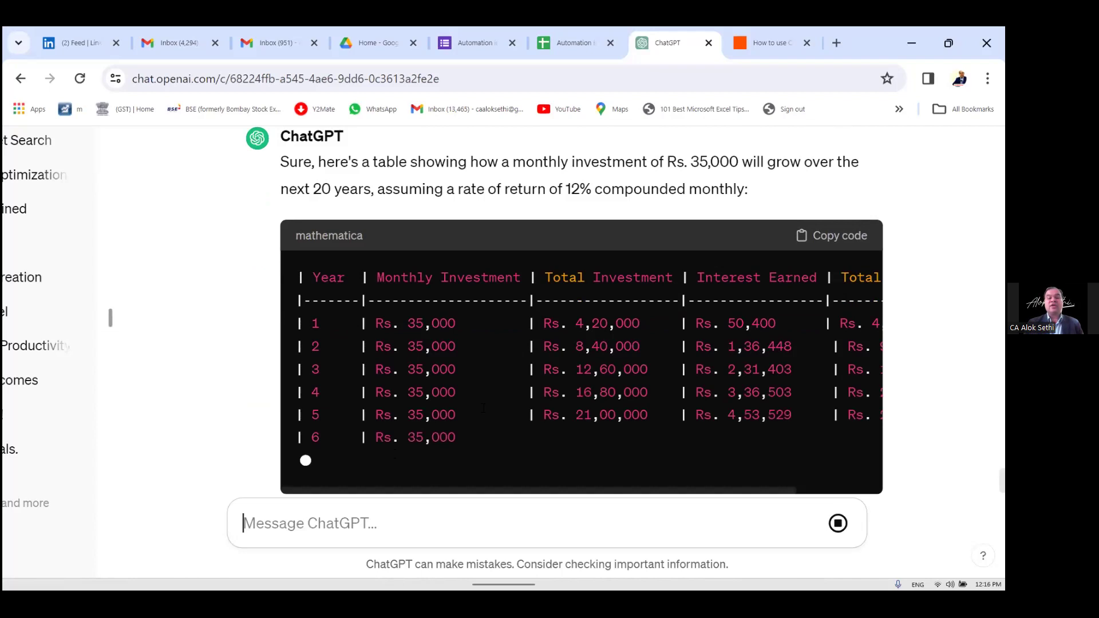
Step: Review the generated 20-year growth table, checking its Total Value column and the rows for the following years
scroll(483, 408, "right", 3)
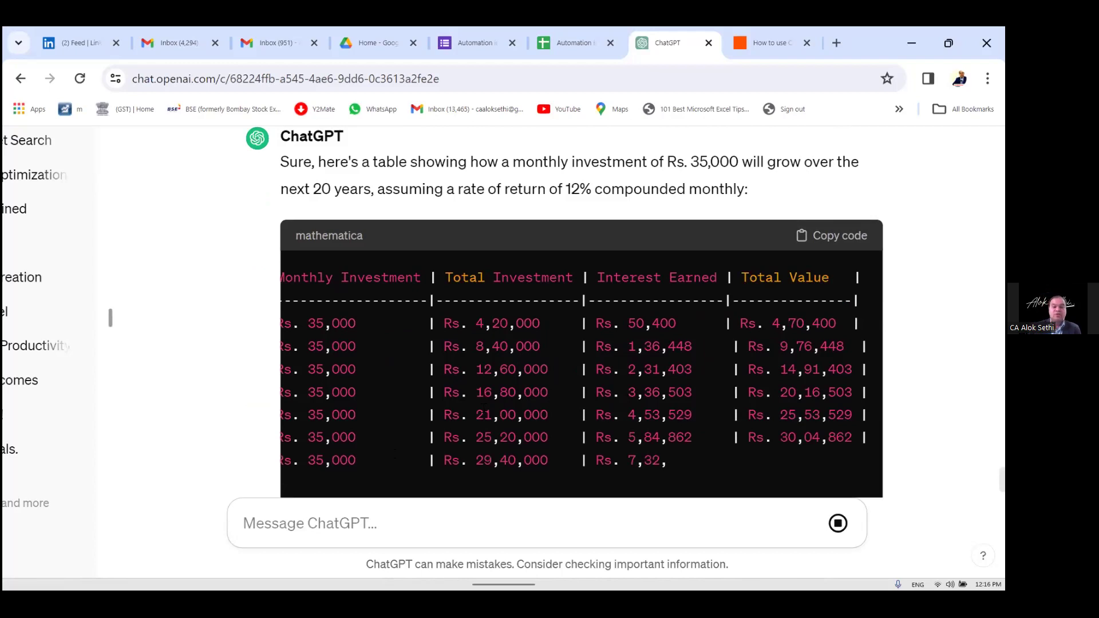
scroll(483, 408, "left", 3)
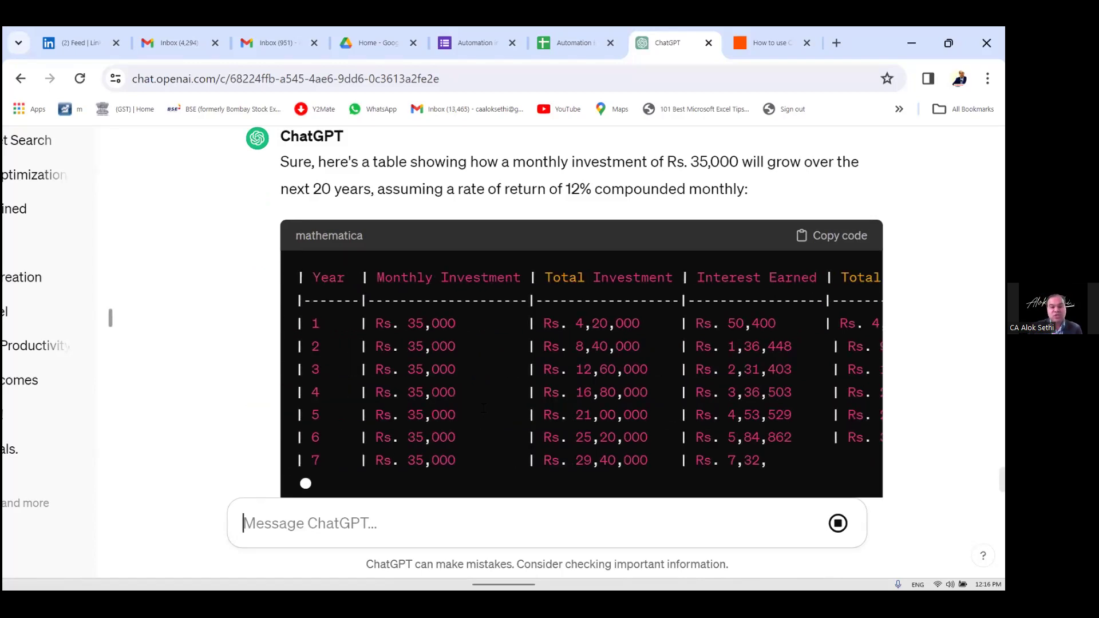
scroll(541, 519, "down", 2)
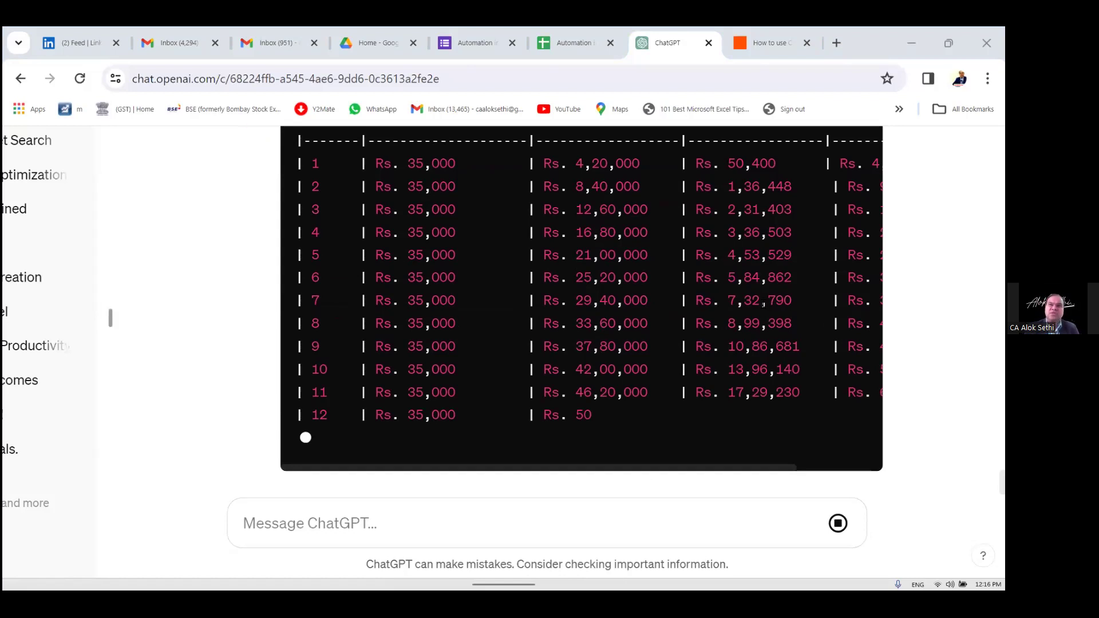
scroll(764, 304, "down", 1)
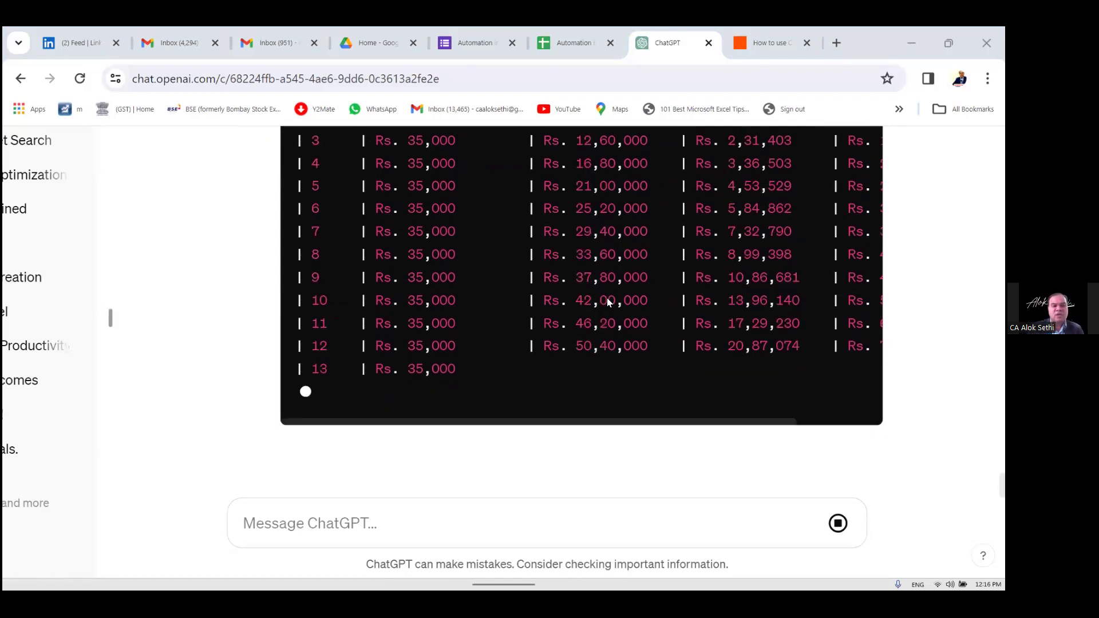
key("ctrl+minus")
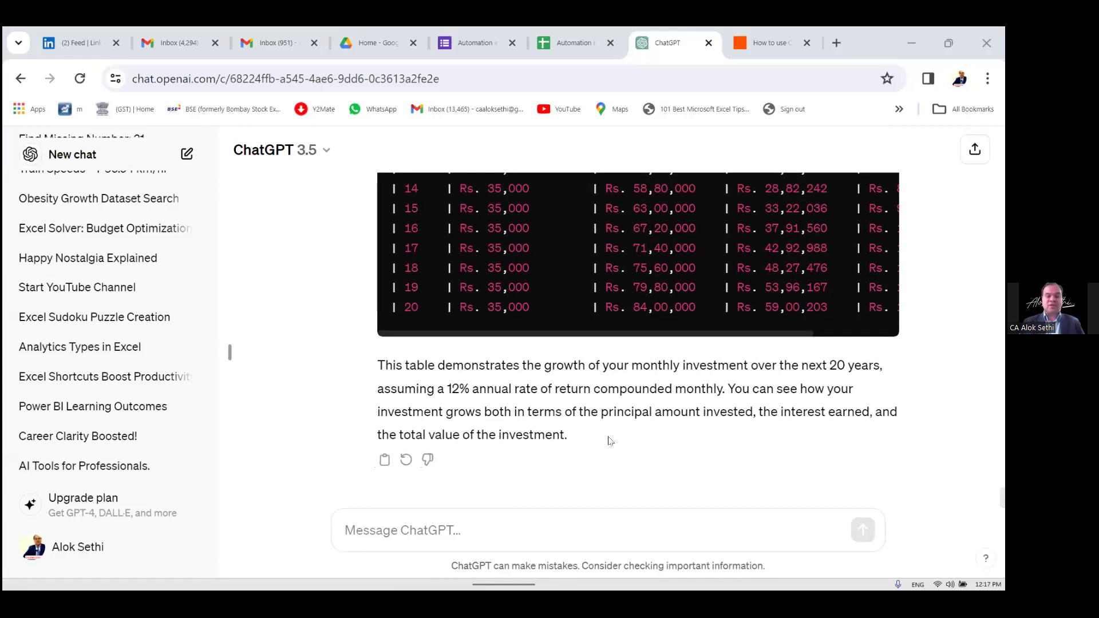
Step: Start a follow-up message with "Assuming that from the above investment"
left_click(460, 523)
type("Assu")
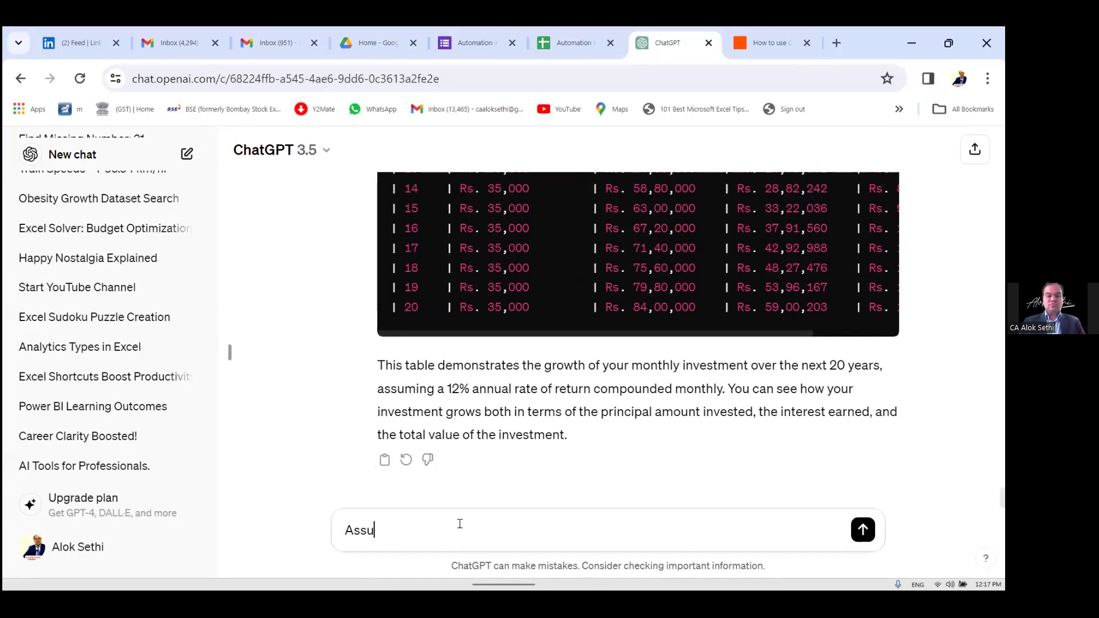
type("ming that from")
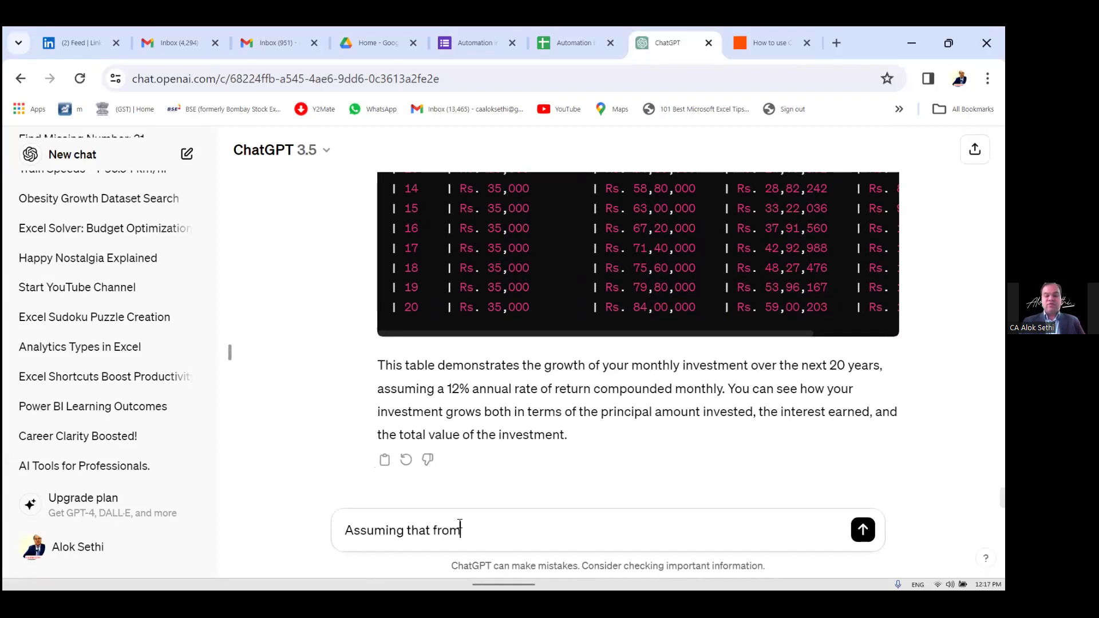
type(" the abo")
key("BackSpace")
key("BackSpace")
type("bove investment")
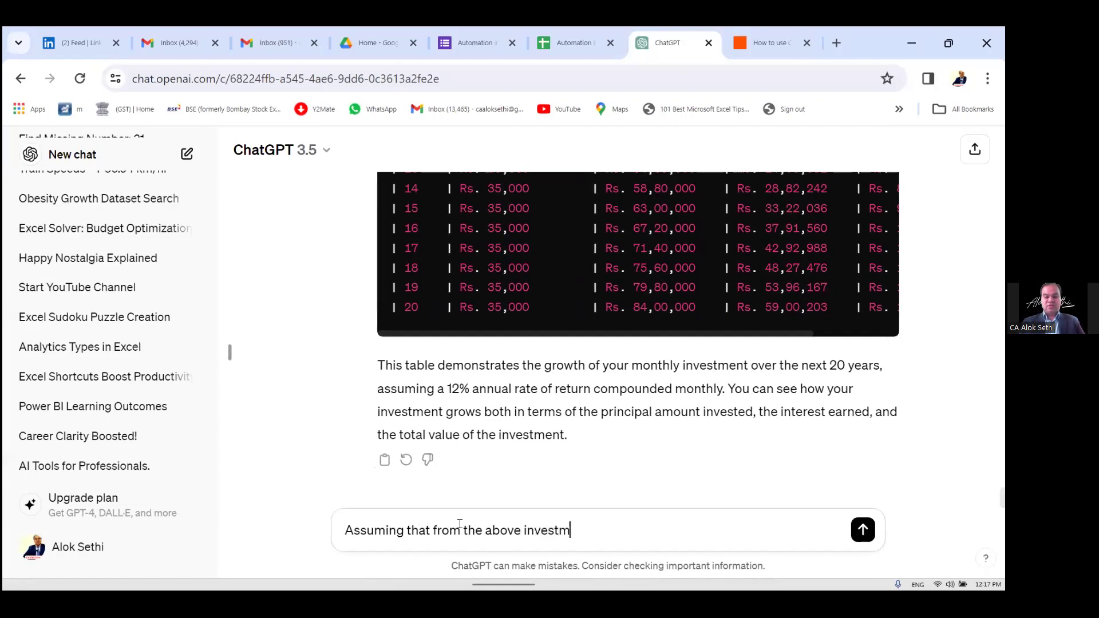
Step: Insert the word "monthly" before "investment" in the drafted message
key("Left")
key("Left")
key("Left")
key("Left")
key("Left")
key("Left")
key("Left")
key("Left")
key("Left")
key("Left")
key("Left")
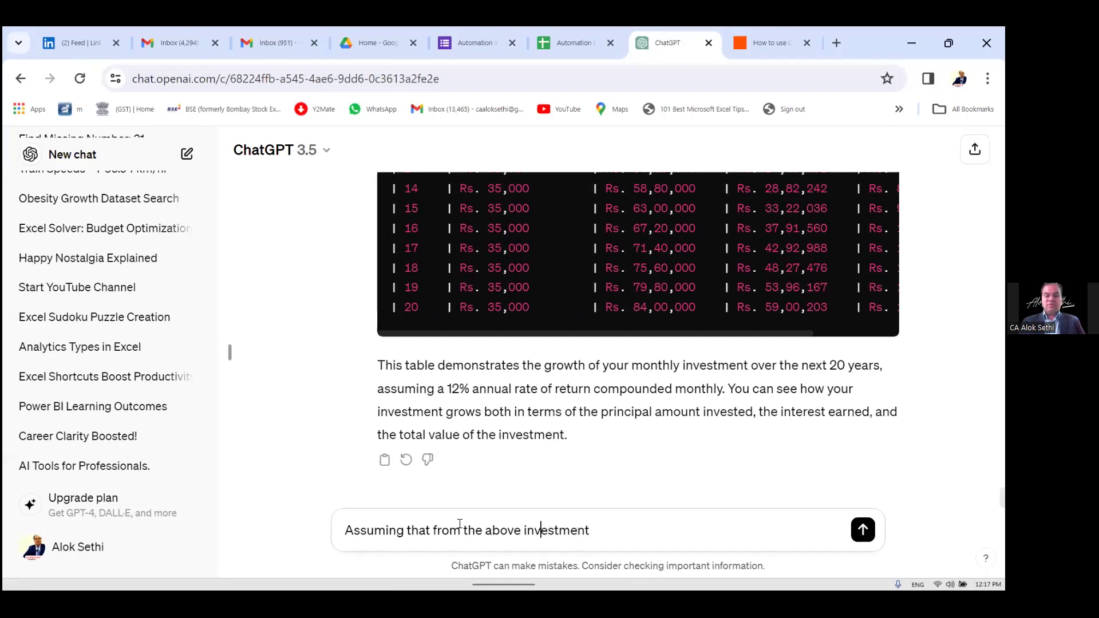
type("monthly")
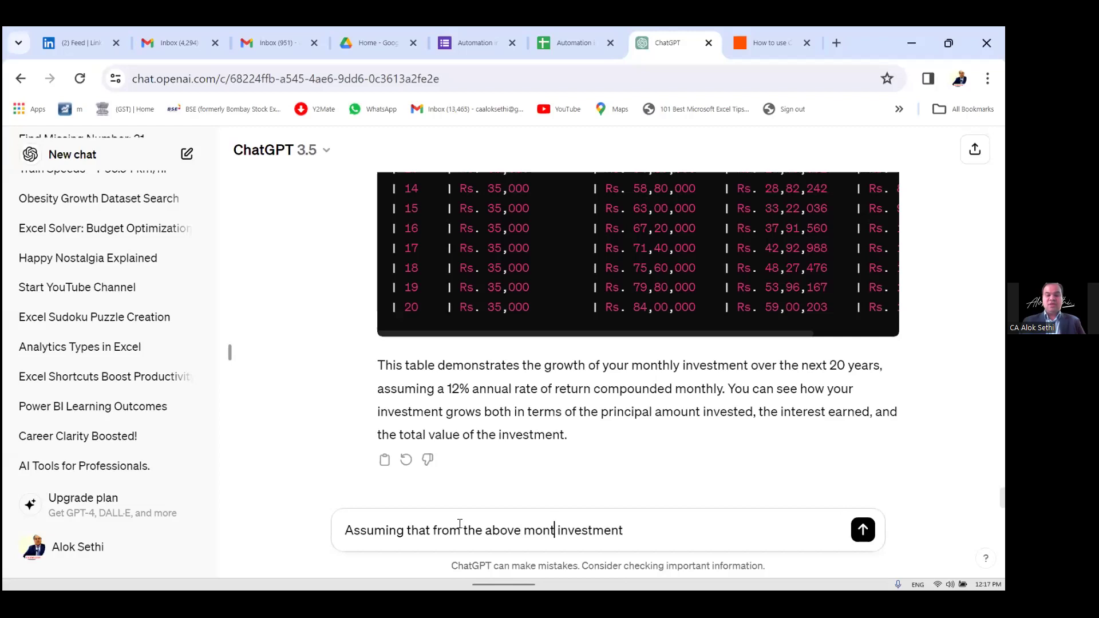
key("BackSpace")
Step: Continue the message with "of 35000, I start withdrawing Rs.15000 every month after 5 years"
type("of 3500")
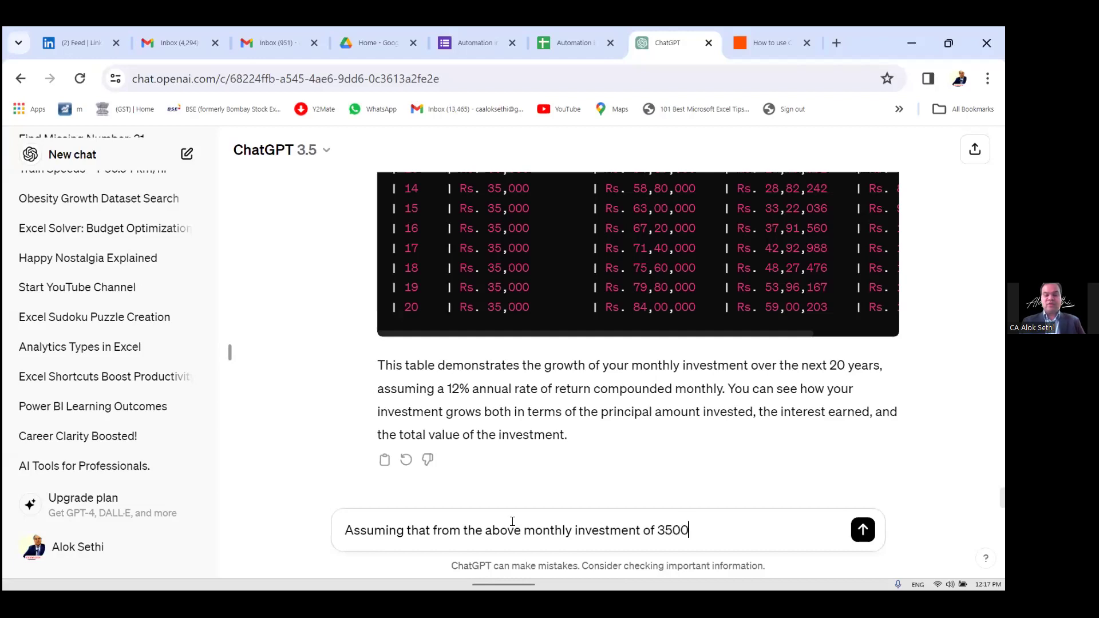
type("0, I start w")
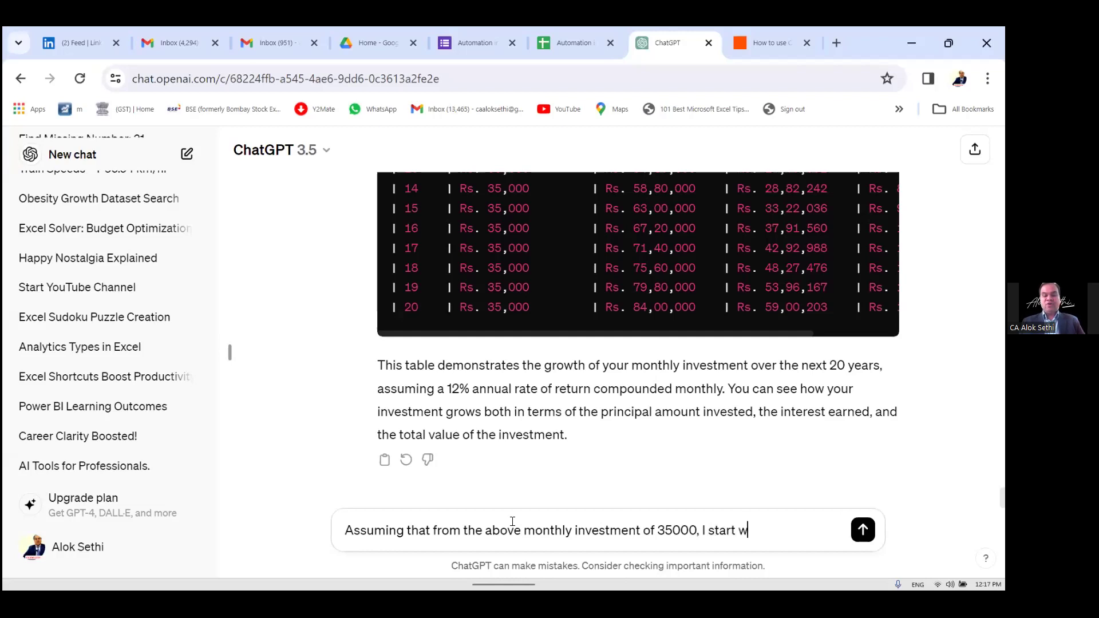
type("ithdrawing Rs")
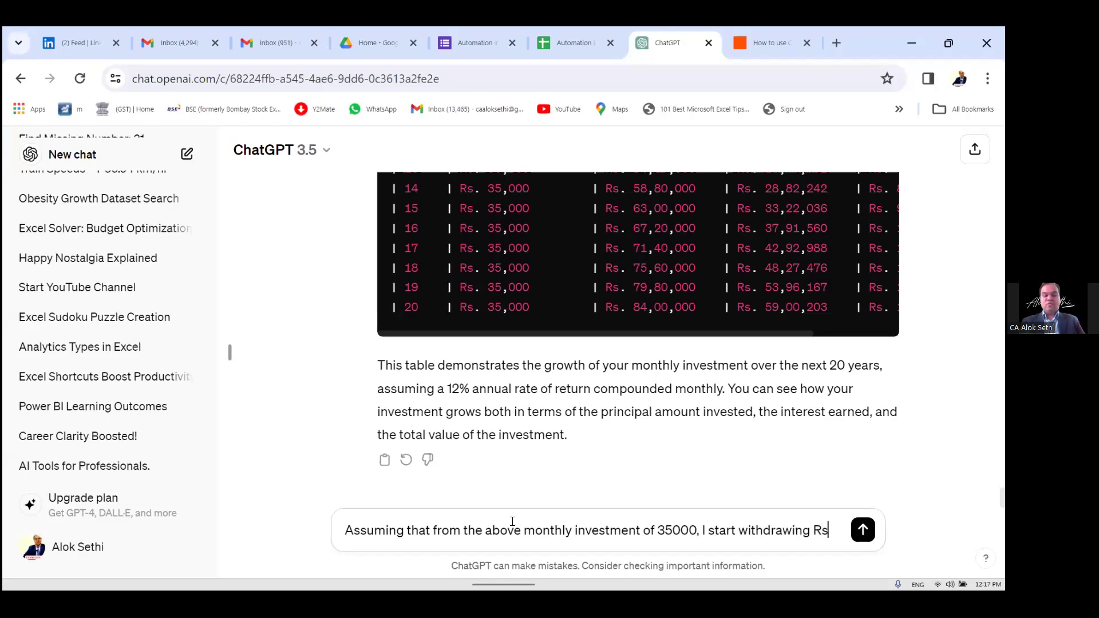
type(".15000 ")
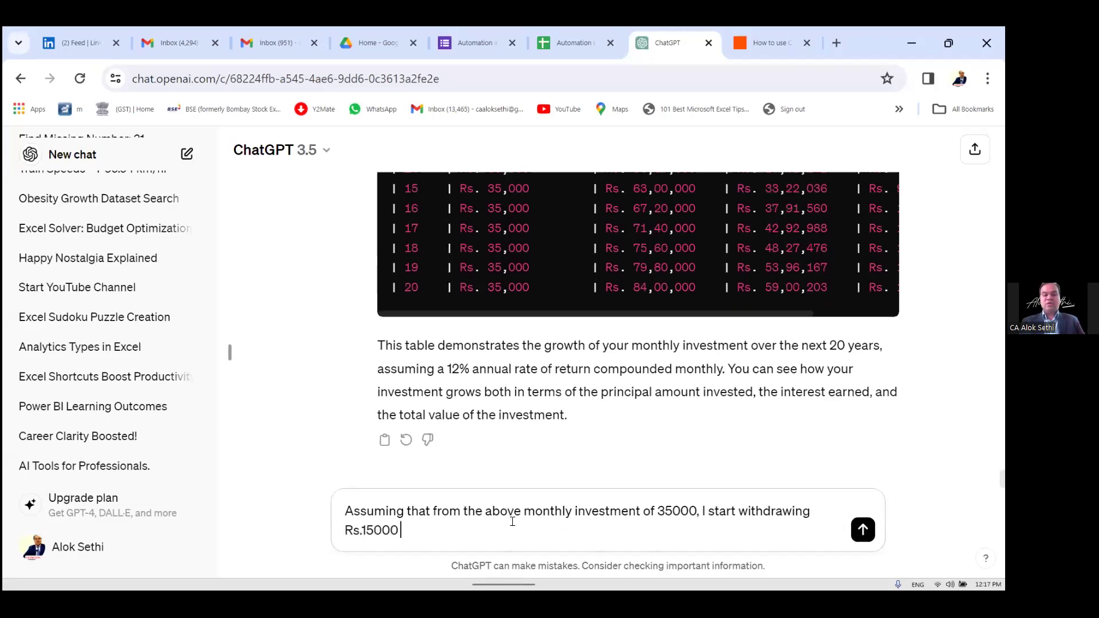
type("every mo")
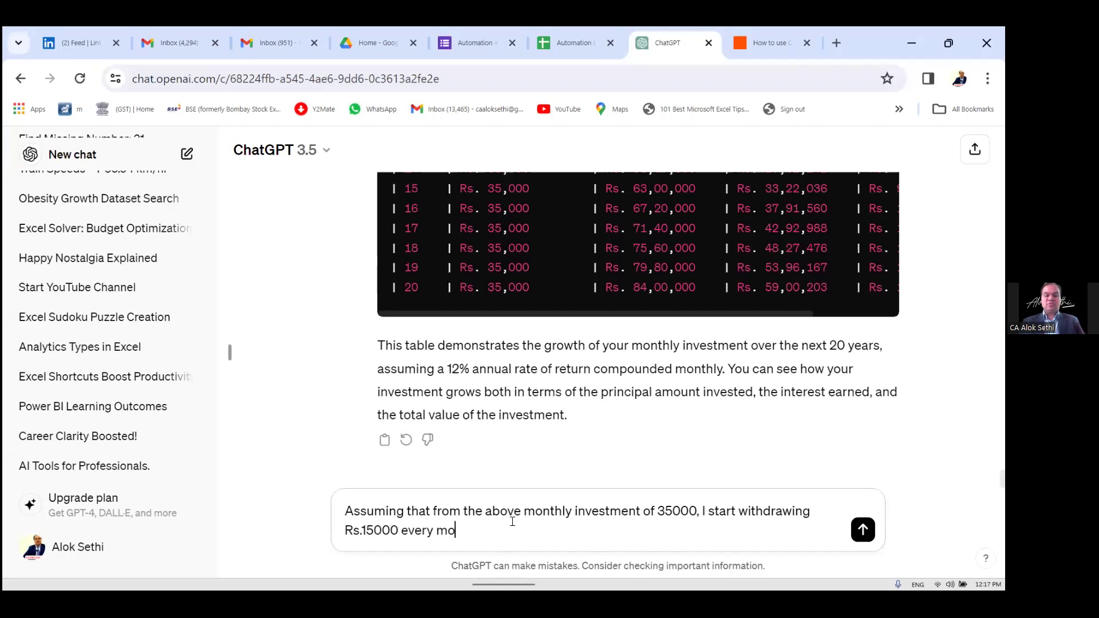
type("nth af")
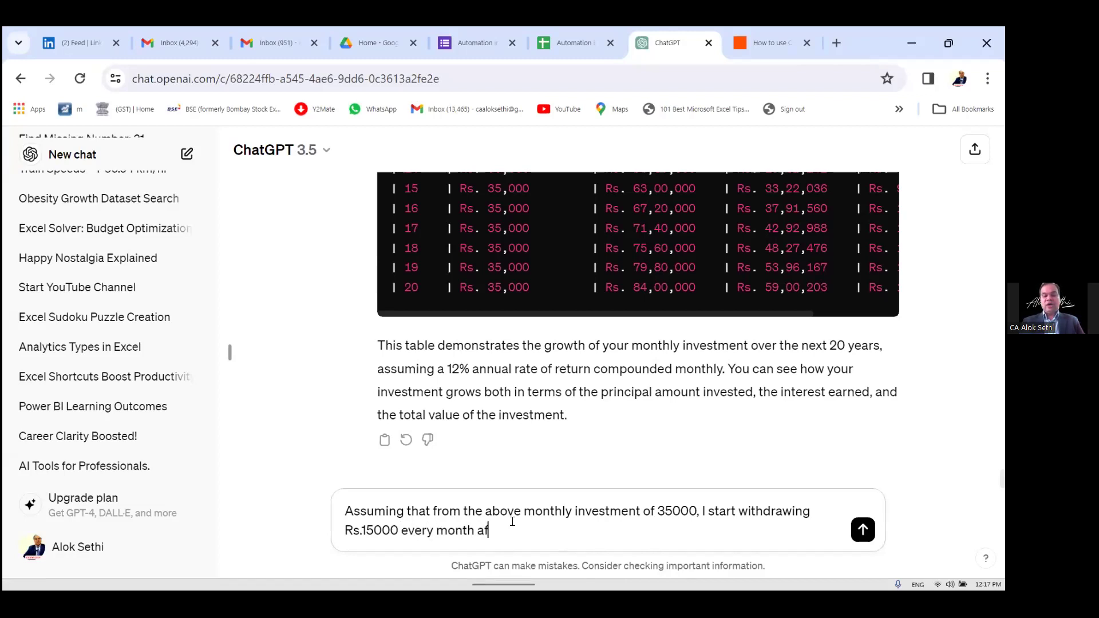
type("ter 5 years w")
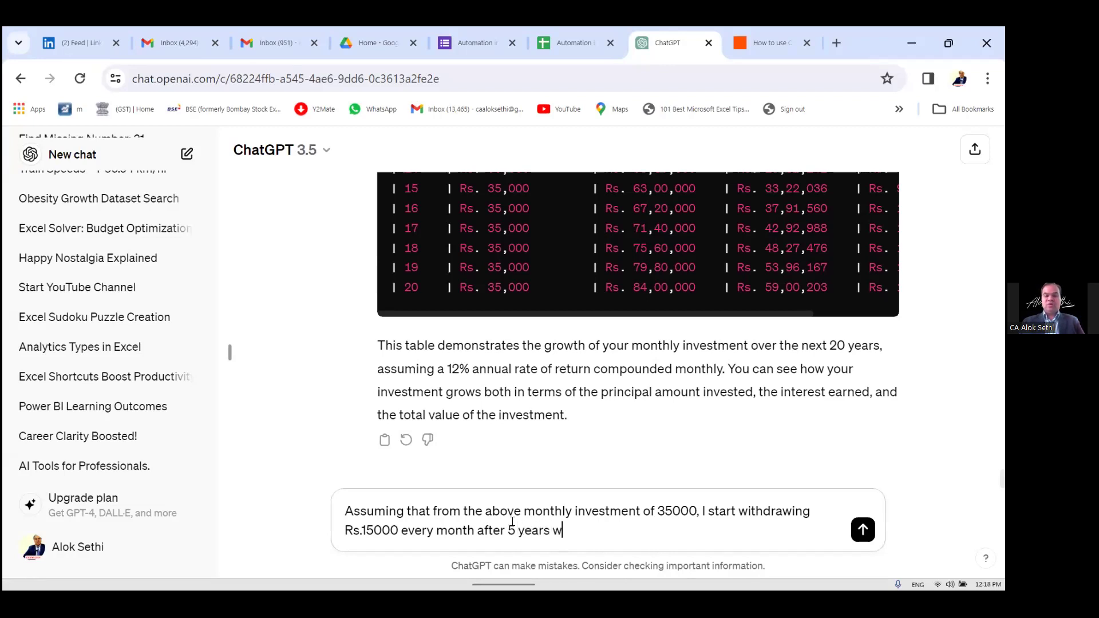
Step: Continue the drafted message with "what will be the position of my corpus"
type("hat will be the")
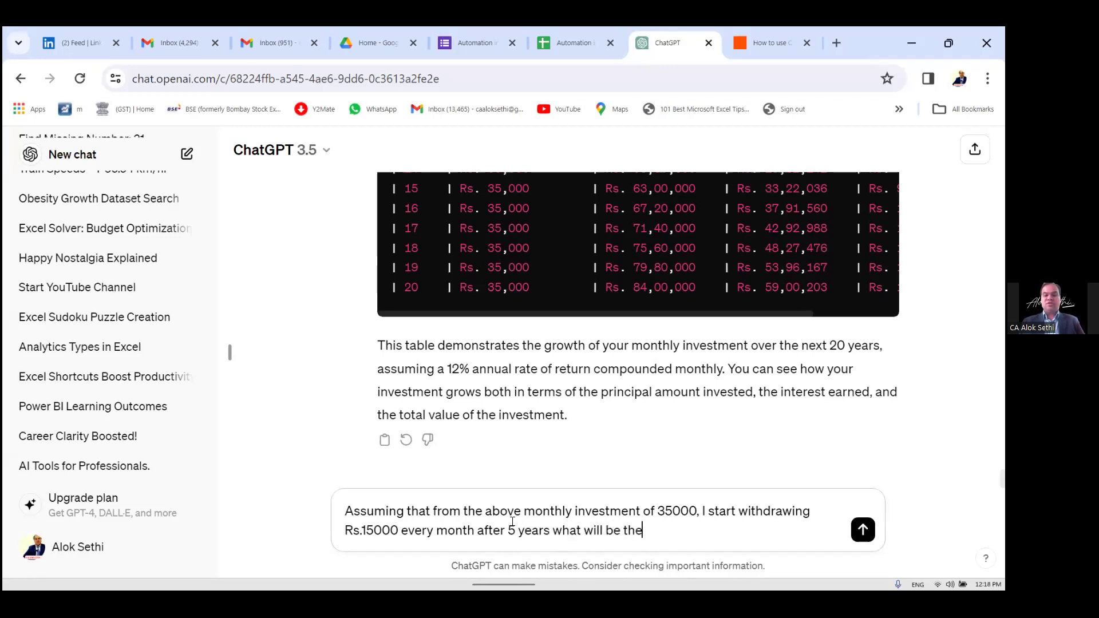
type(" position of my cours")
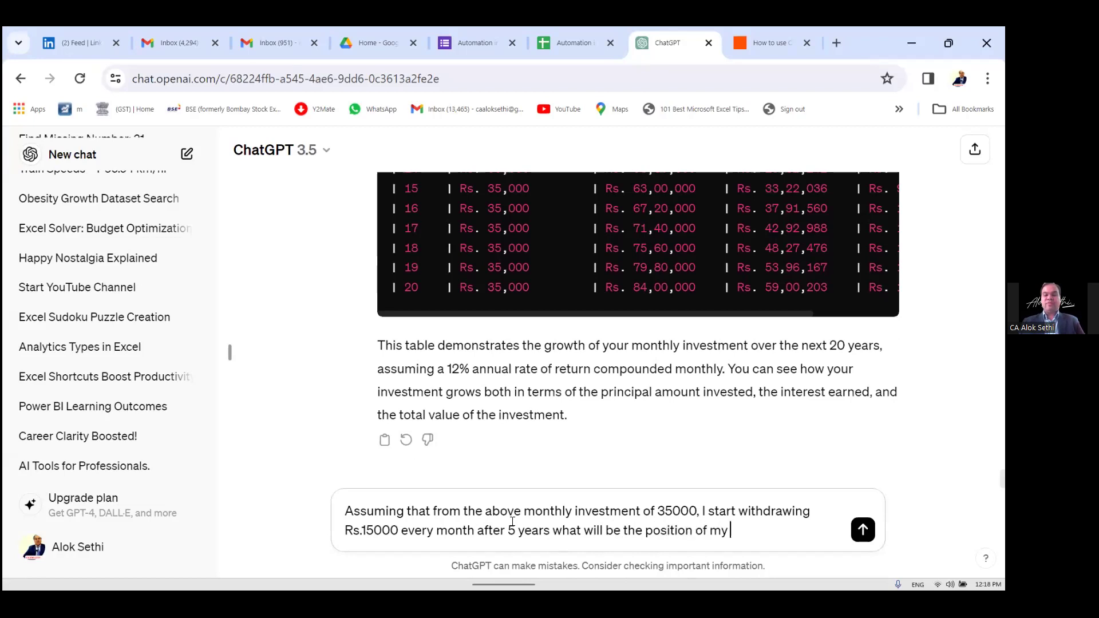
key("BackSpace")
key("BackSpace")
key("BackSpace")
type("ro")
key("BackSpace")
type("pus")
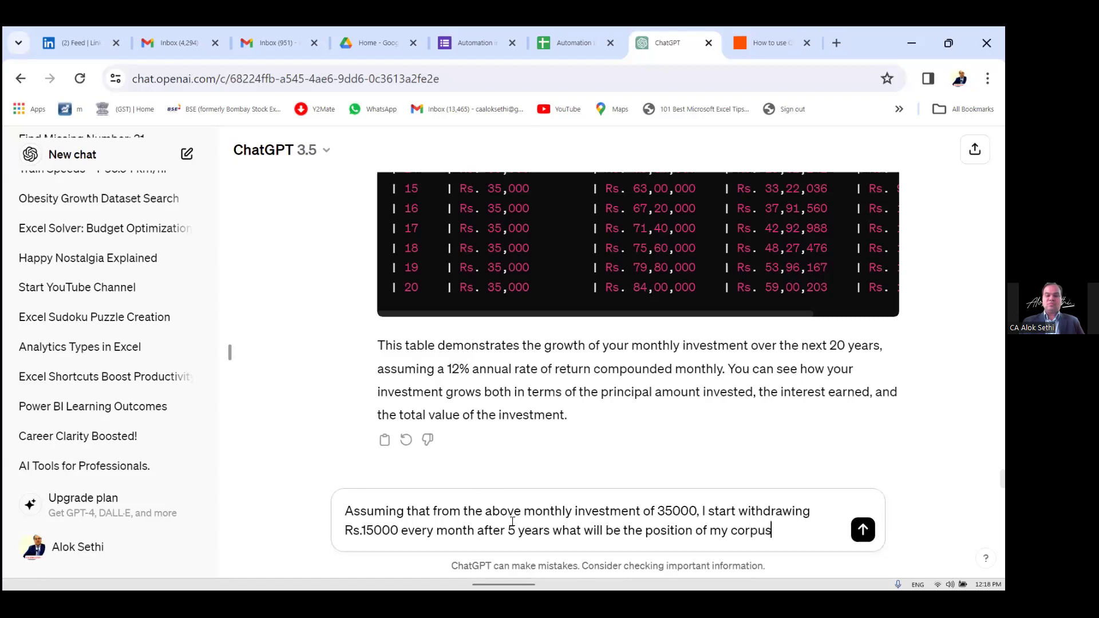
Step: Add ". Give year by year details in a tabular format" to the message and send it
type(". Give ea")
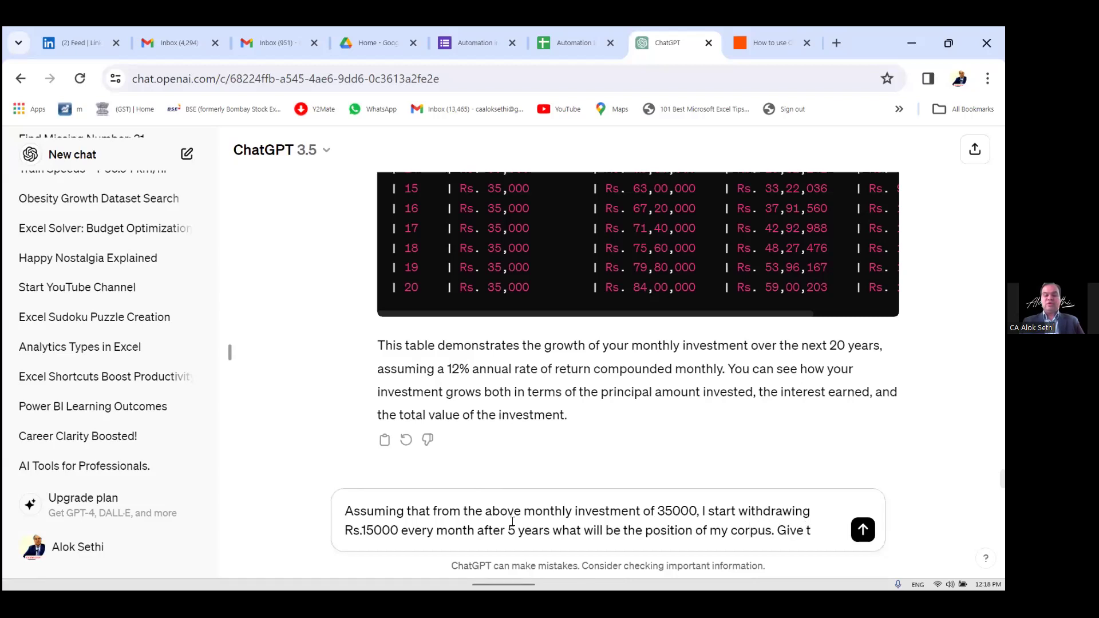
key("BackSpace")
key("BackSpace")
type("ye by")
key("BackSpace")
key("BackSpace")
key("BackSpace")
type("ar by year ")
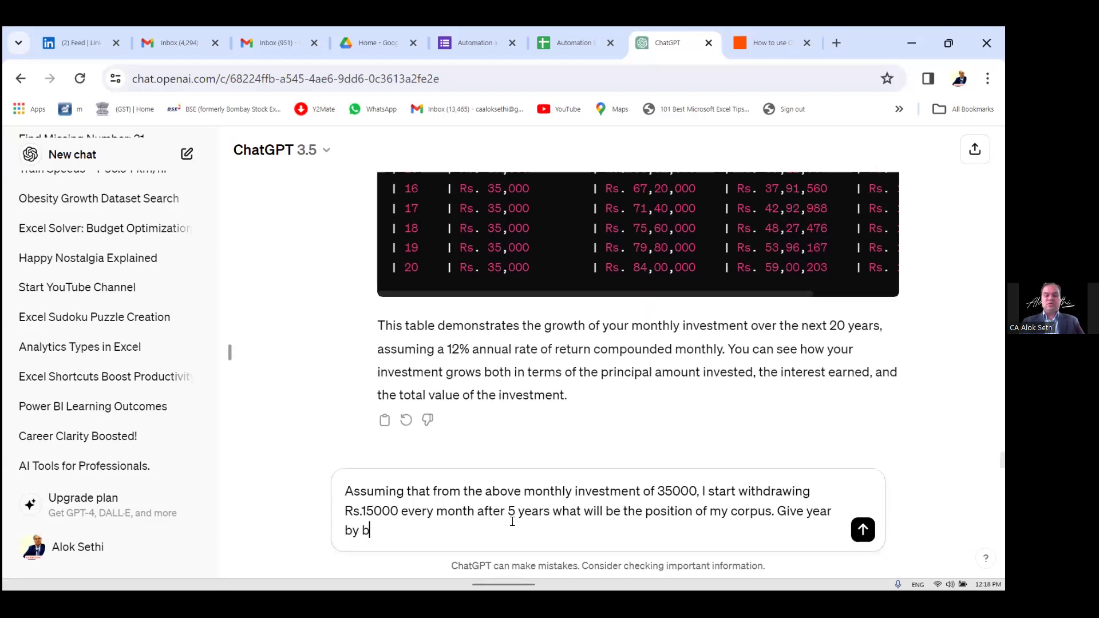
type("detia")
key("BackSpace")
key("BackSpace")
type("ails in ")
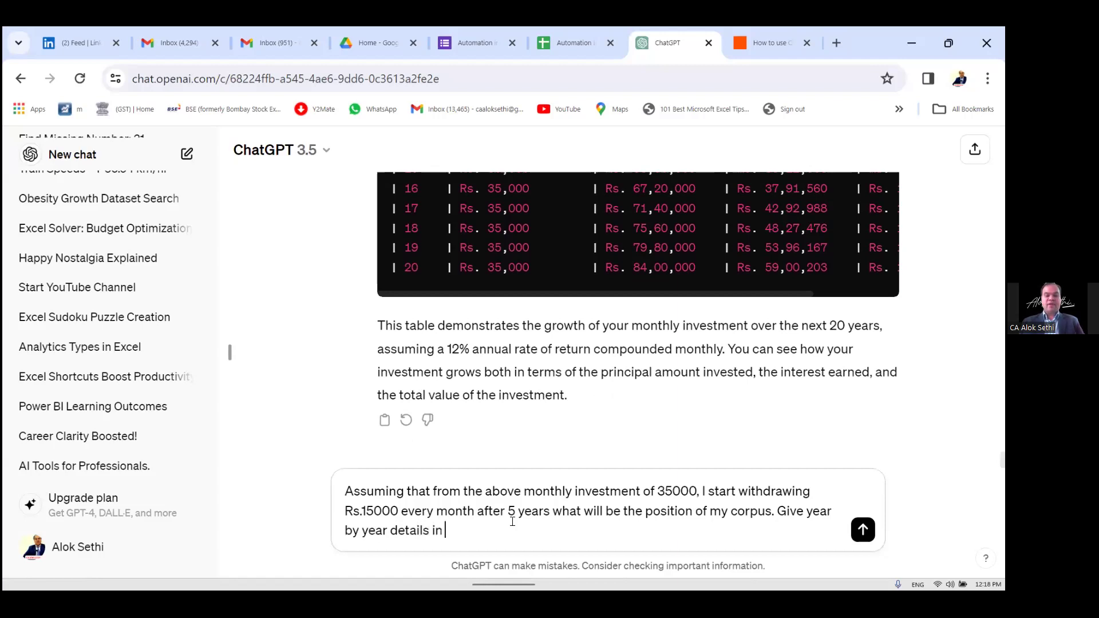
type("a tabular format")
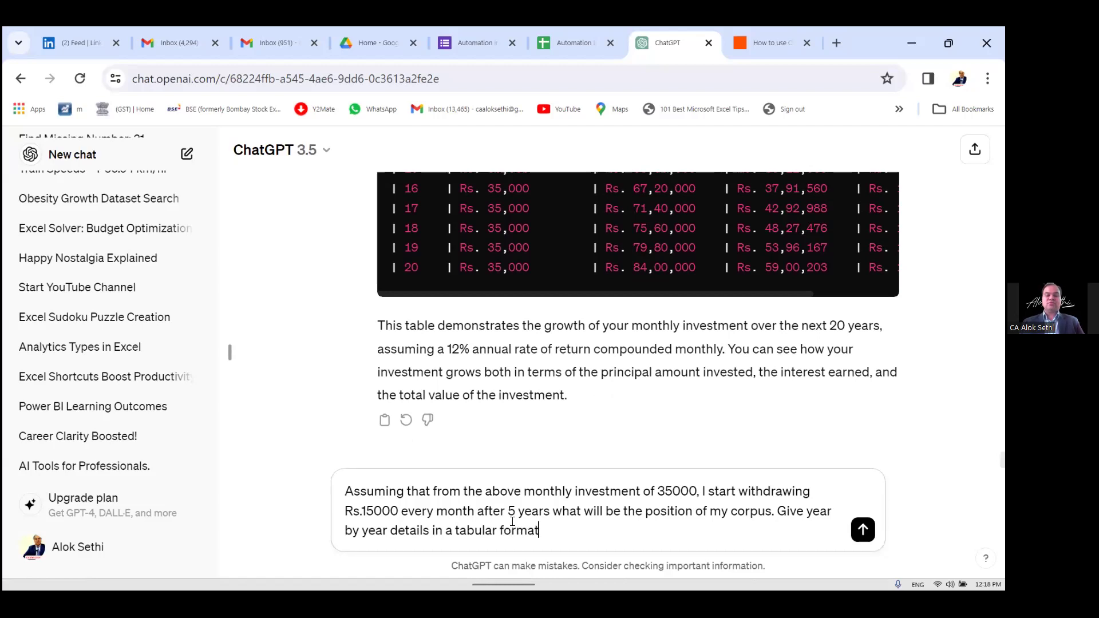
key("Return")
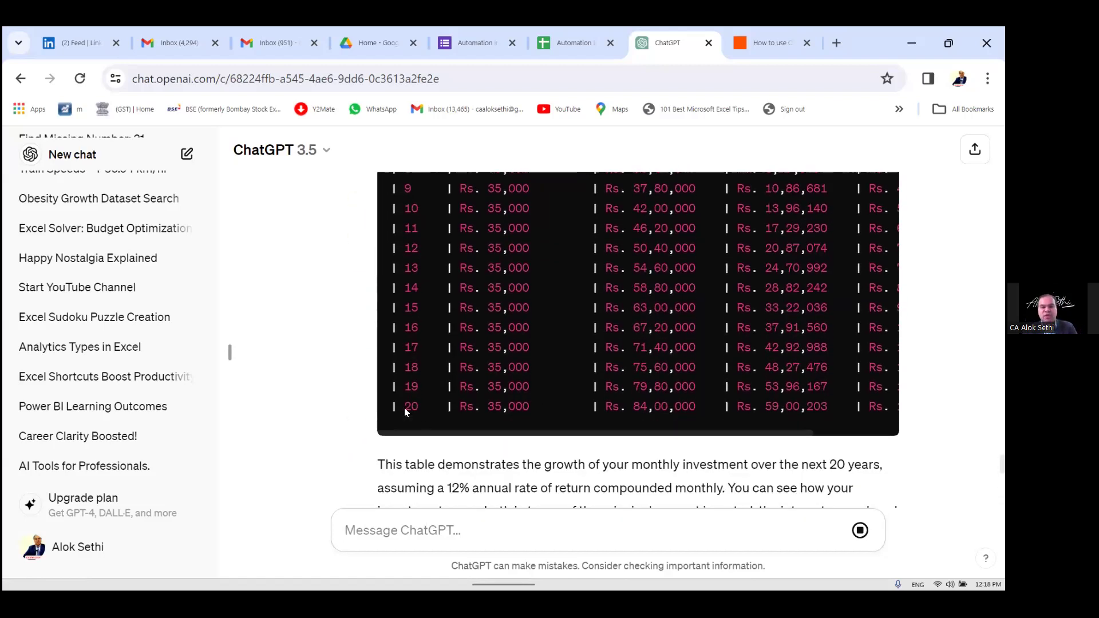
Step: Copy the partly generated corpus withdrawal table and switch to Sheet2 of the Book1 workbook in Excel
scroll(446, 288, "up", 8)
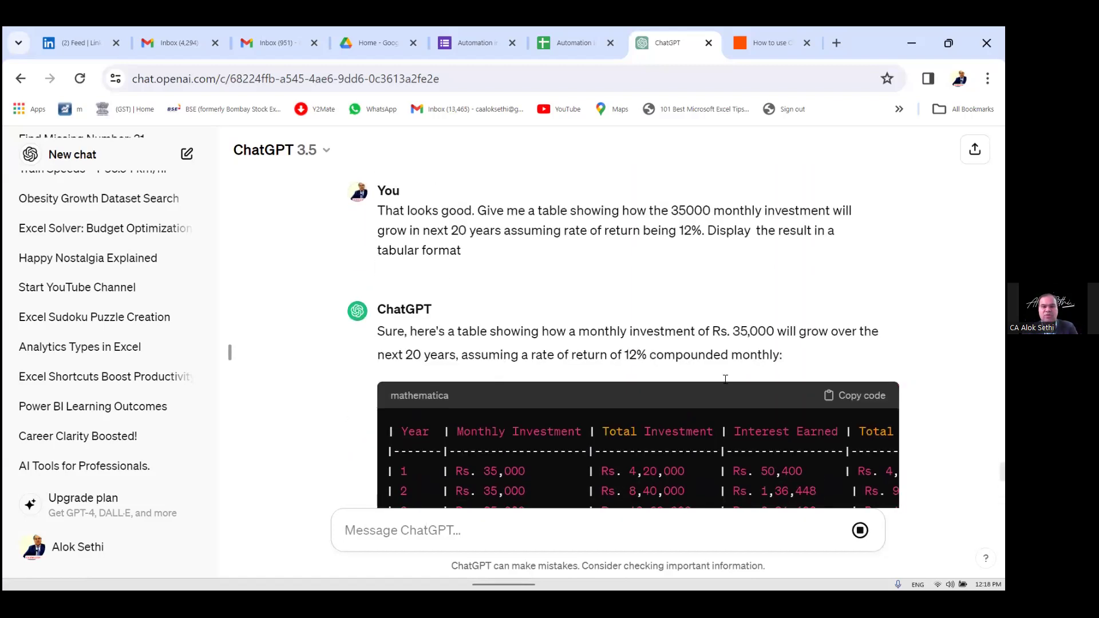
scroll(844, 403, "down", 12)
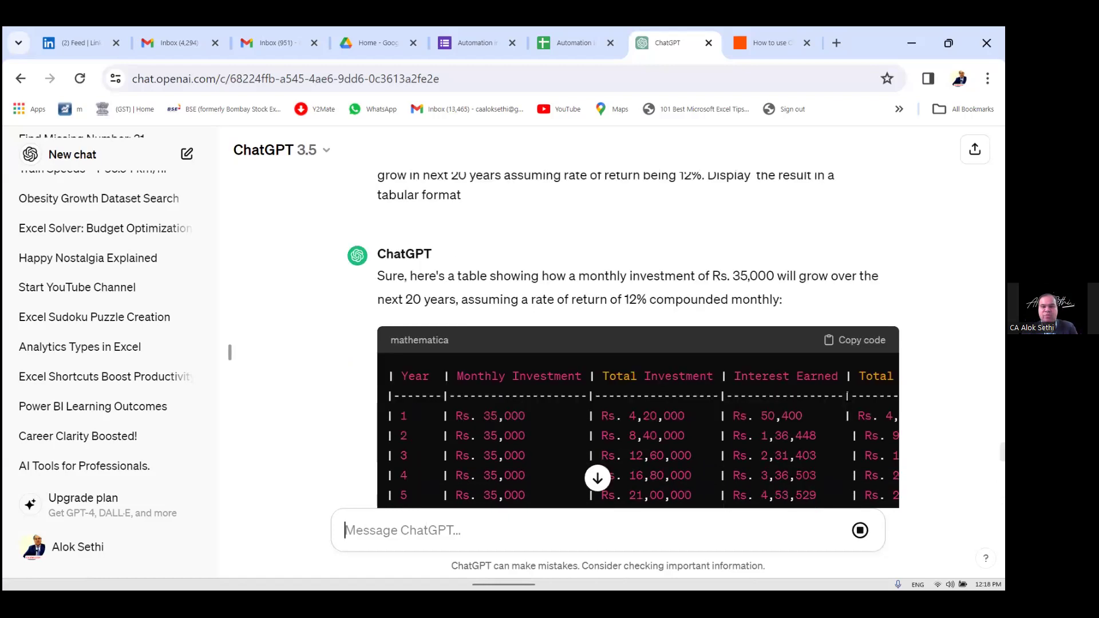
left_click(853, 442)
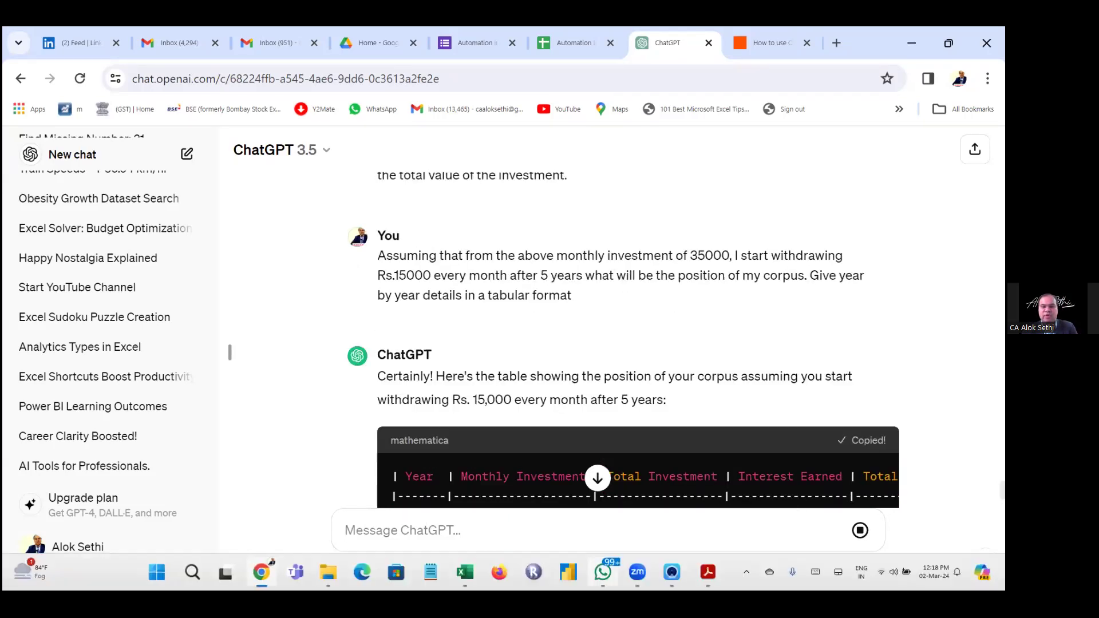
mouse_move(458, 571)
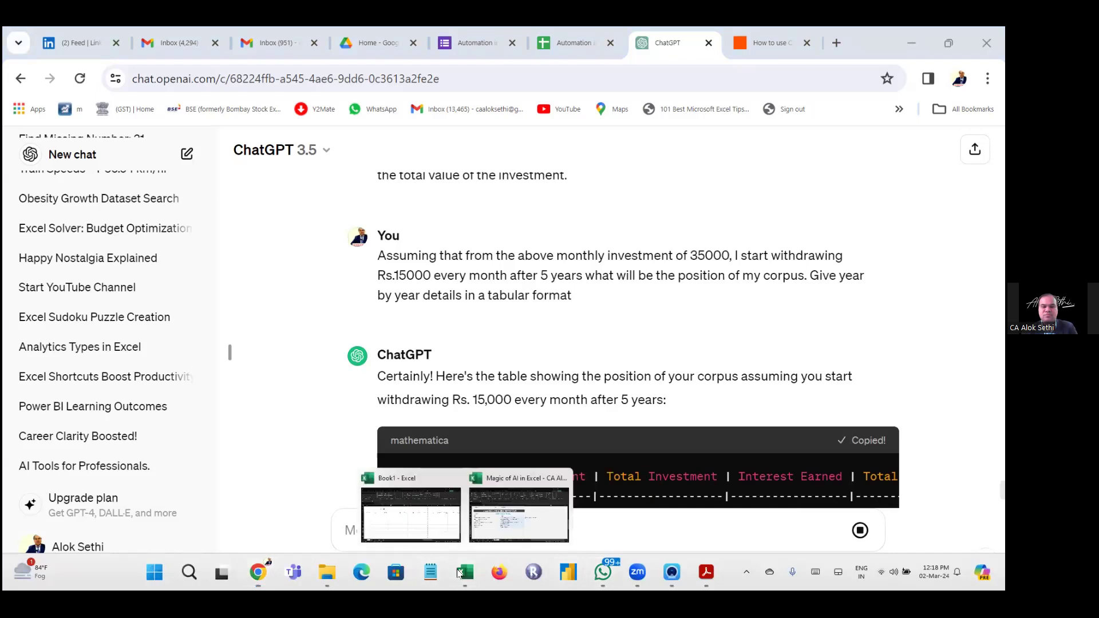
left_click(395, 507)
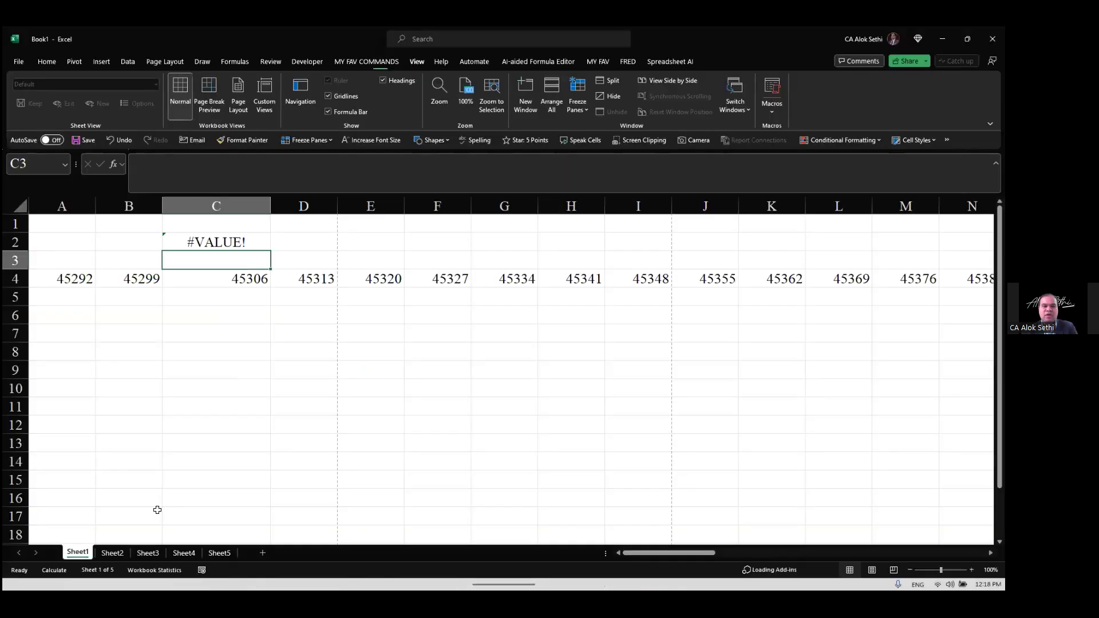
left_click(112, 553)
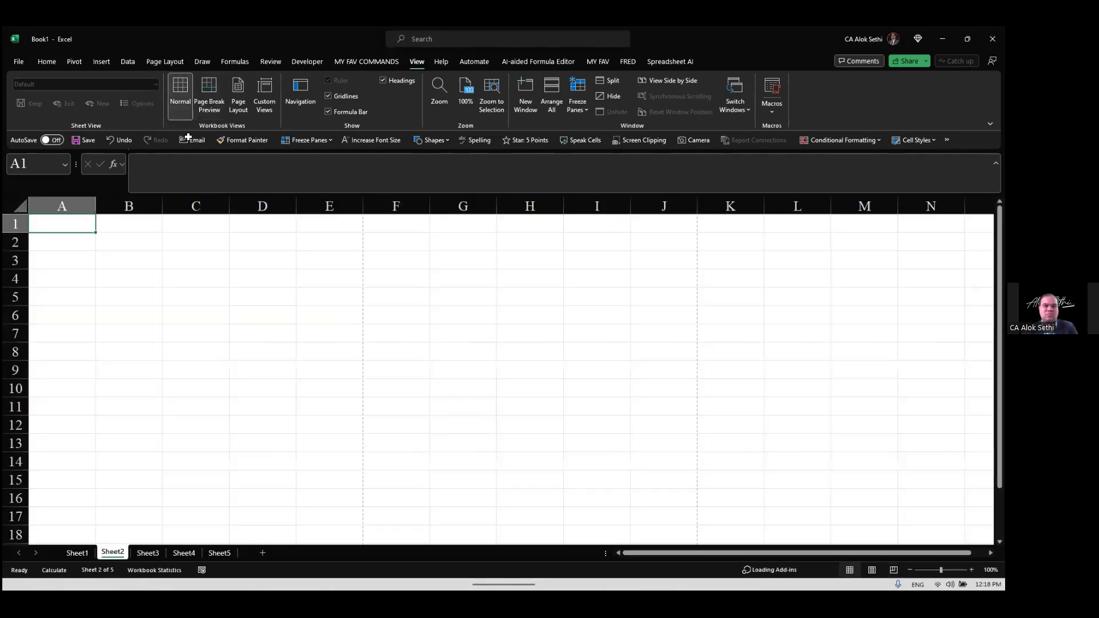
Step: Paste the copied corpus table into Sheet2 starting at cell B2
left_click(132, 240)
left_click(131, 240)
key("ctrl+v")
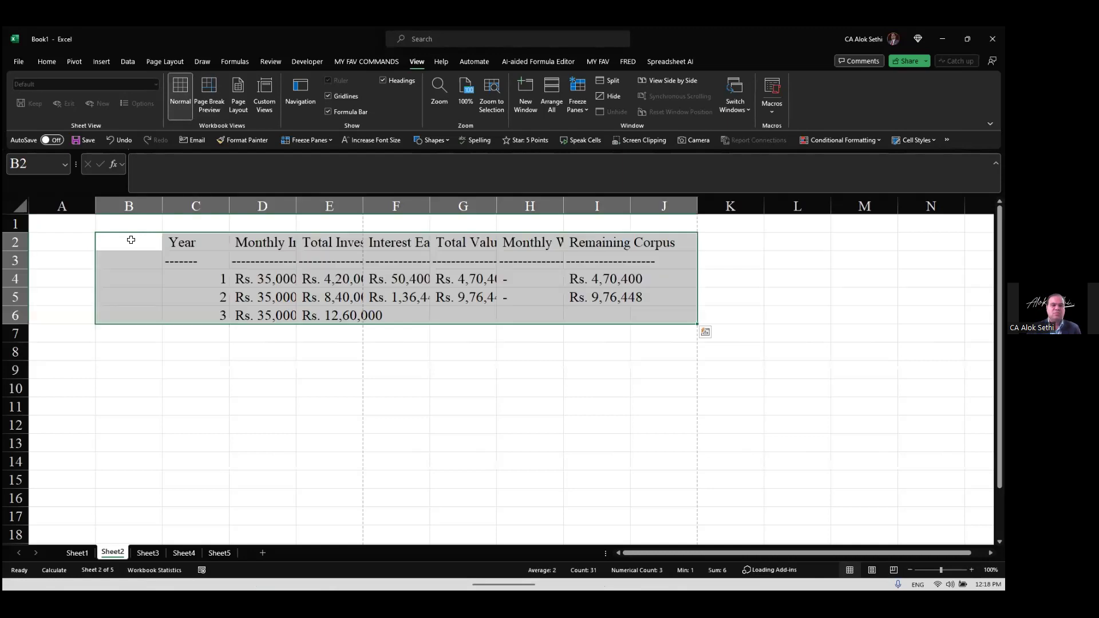
Step: Clear the pasted table by deleting the contents of cells C2:J8
left_click(233, 309)
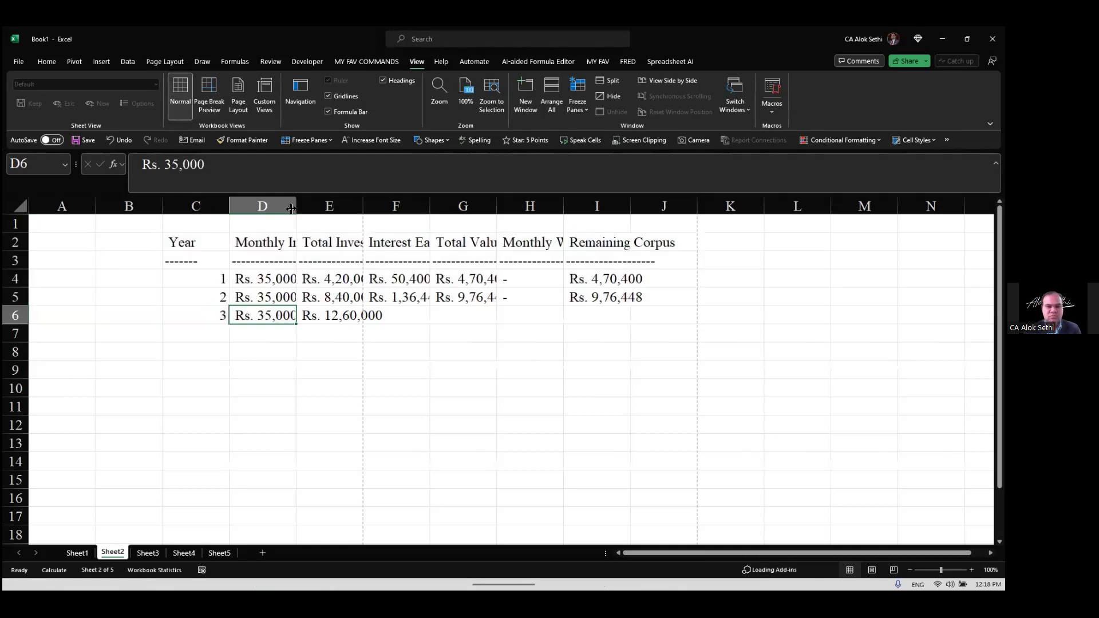
left_click_drag(173, 239, 682, 349)
key("Delete")
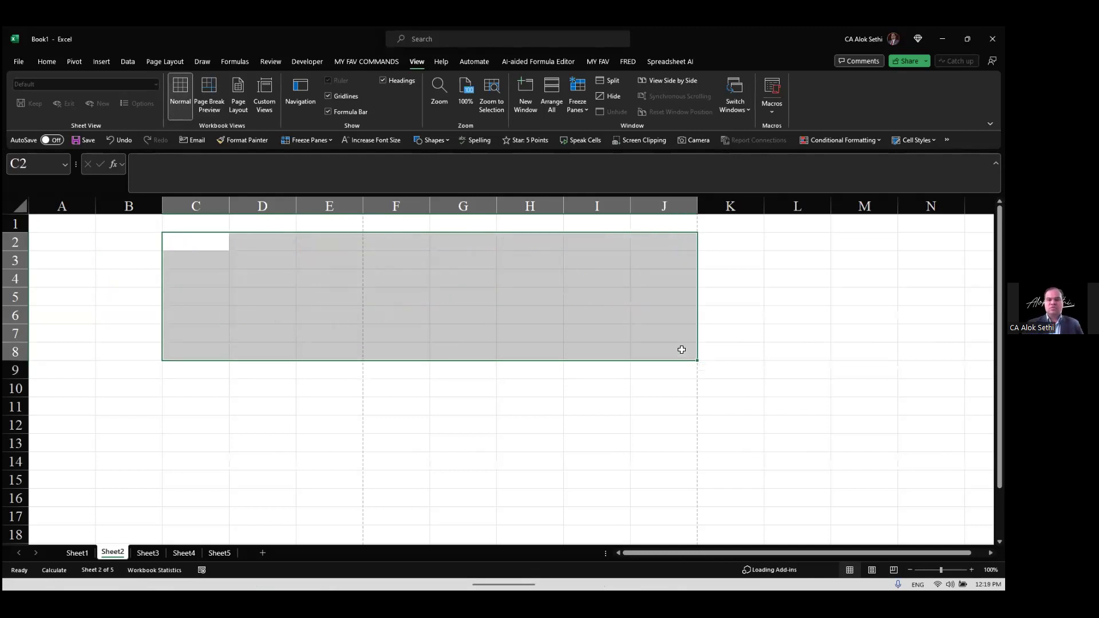
Step: Switch back to ChatGPT and copy the 20-year growth table for the Rs. 35,000 monthly investment
key("alt+Tab")
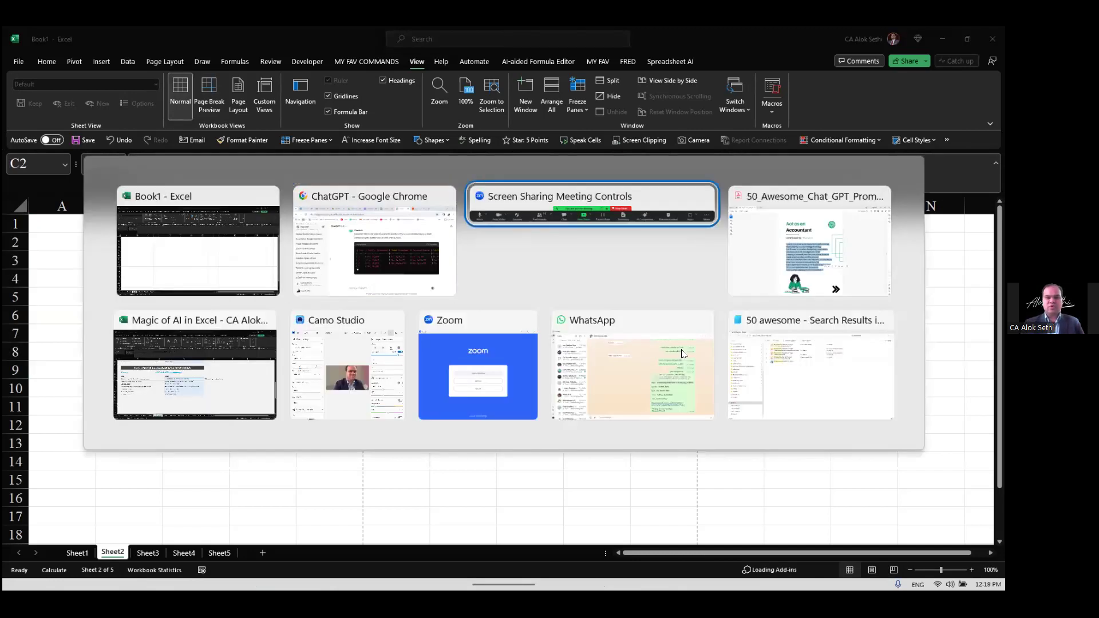
key("alt+Tab")
key("alt+Tab")
key("alt+Tab")
key("alt+Tab")
key("alt+Tab")
key("alt+Tab")
key("alt+Tab")
key("alt+Tab")
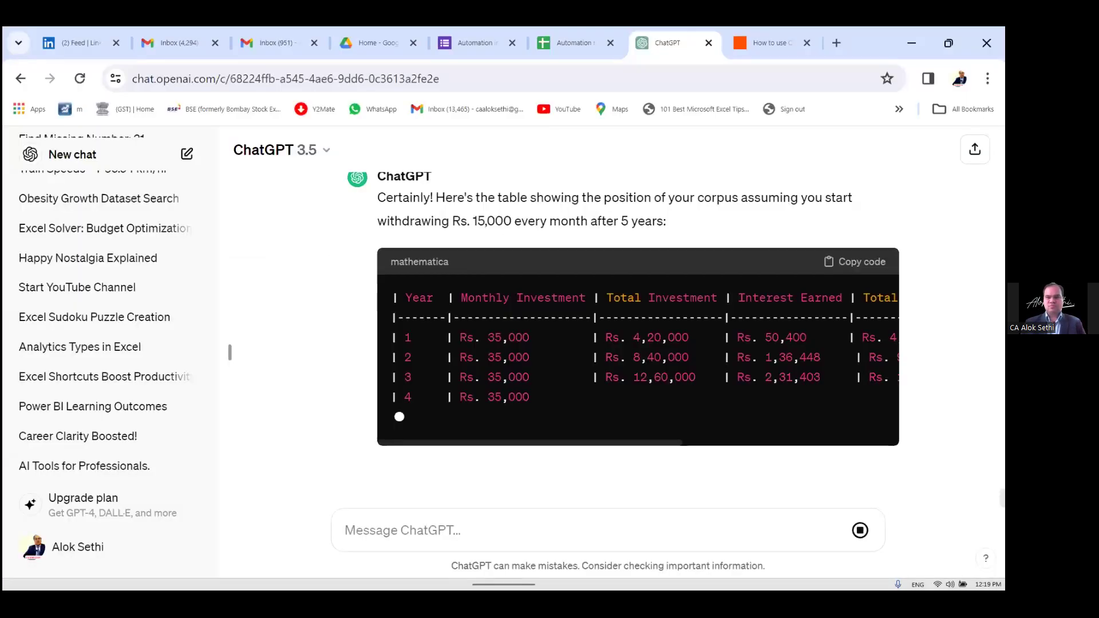
scroll(669, 346, "up", 10)
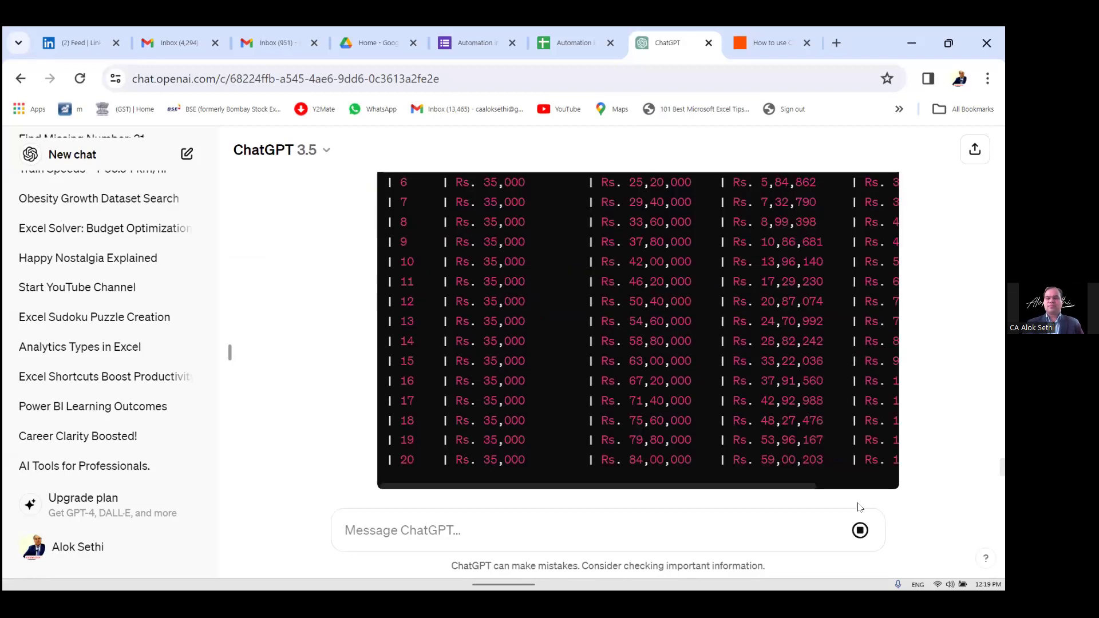
scroll(669, 346, "up", 5)
scroll(668, 346, "up", 4)
scroll(669, 346, "down", 6)
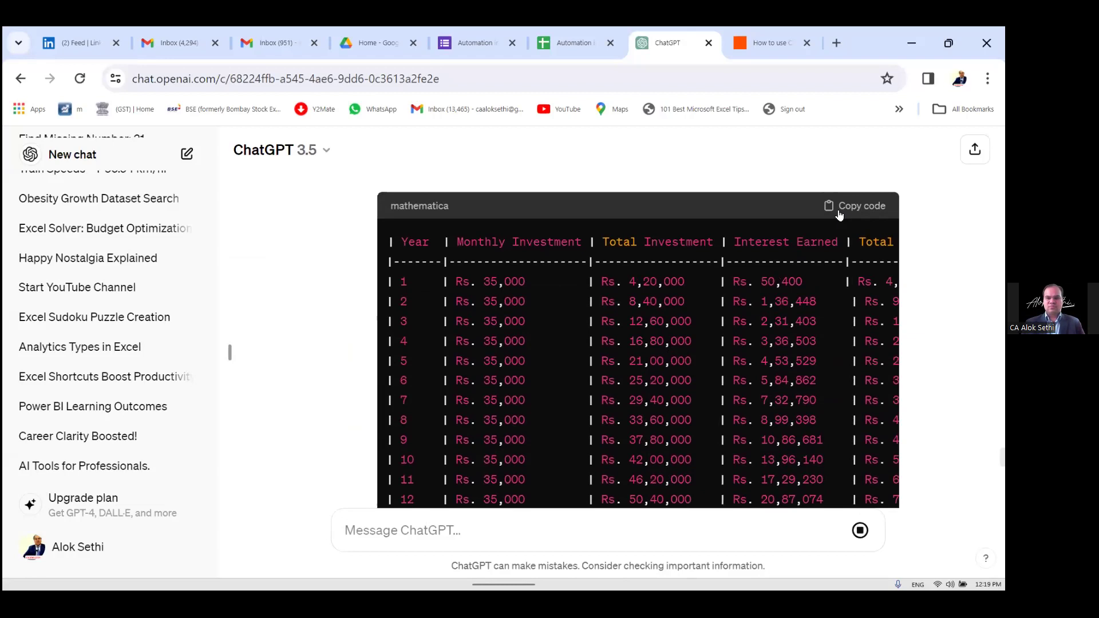
scroll(668, 346, "down", 1)
scroll(737, 319, "up", 2)
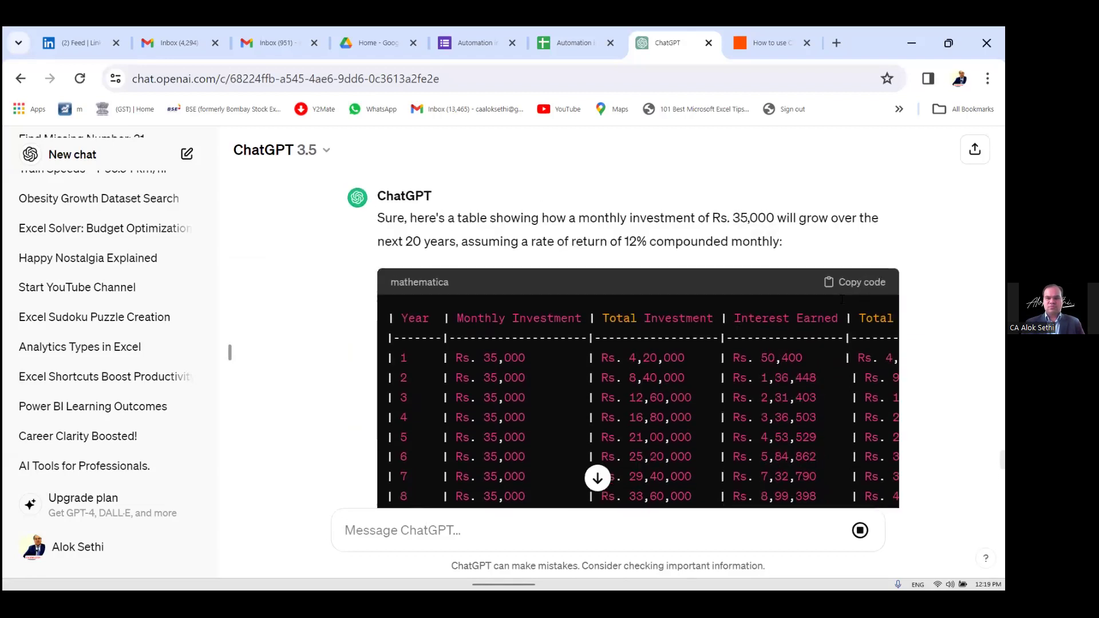
left_click(855, 286)
Step: Return to Sheet2 in Excel and paste the clipboard table at cell B2
key("alt+Tab")
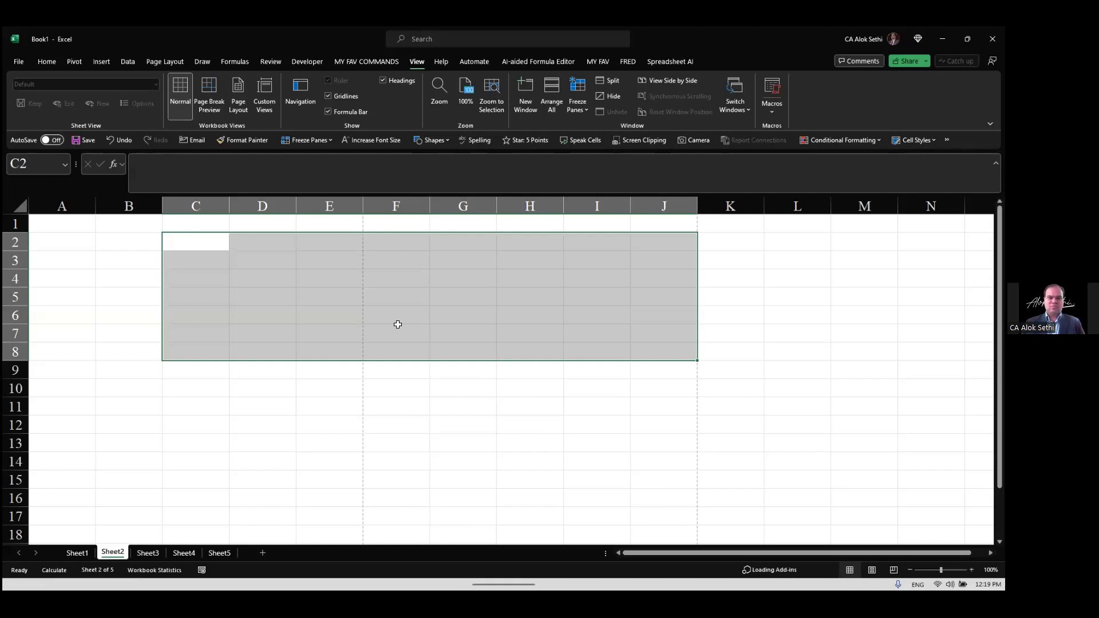
key("Left")
key("ctrl+v")
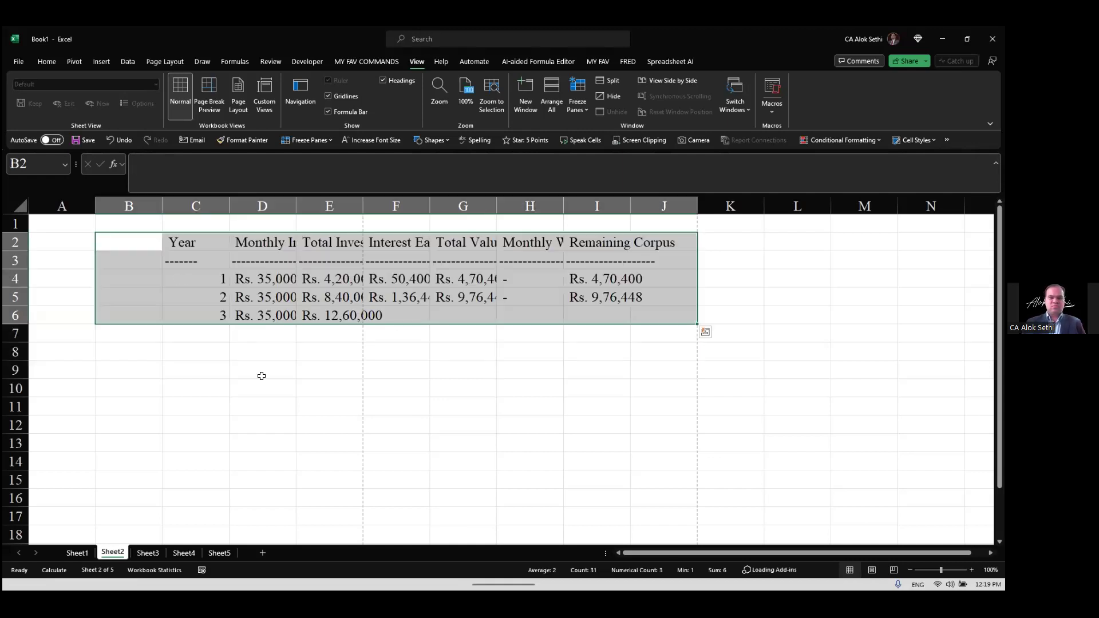
left_click(268, 388)
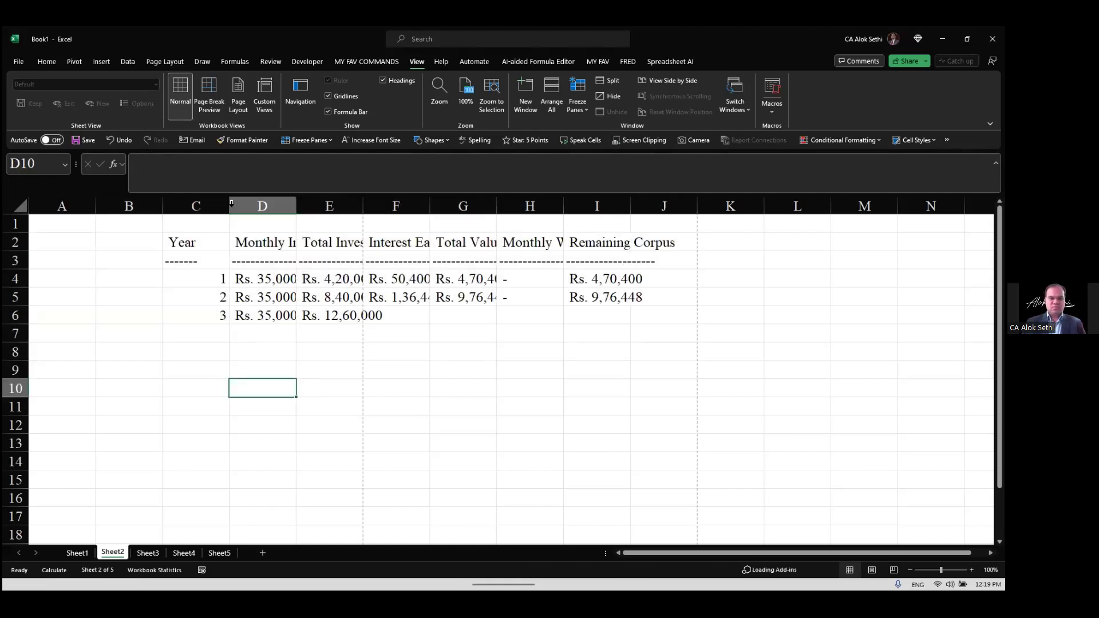
Step: Narrow the Year column, then autofit all columns of Sheet2 to their contents
left_click_drag(235, 213, 212, 212)
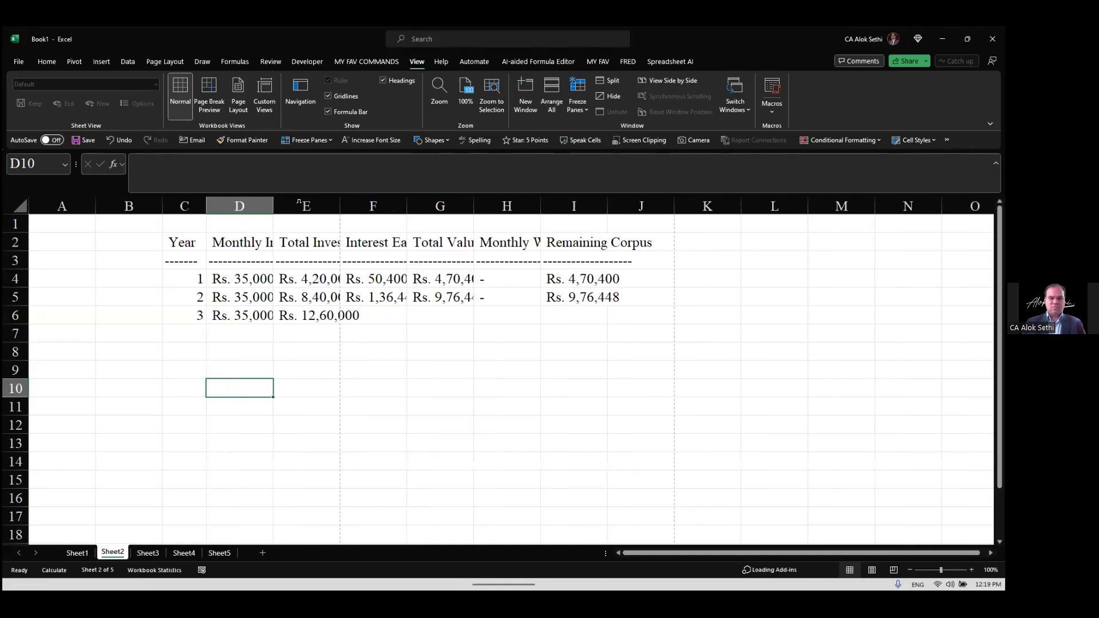
left_click(24, 210)
double_click(271, 204)
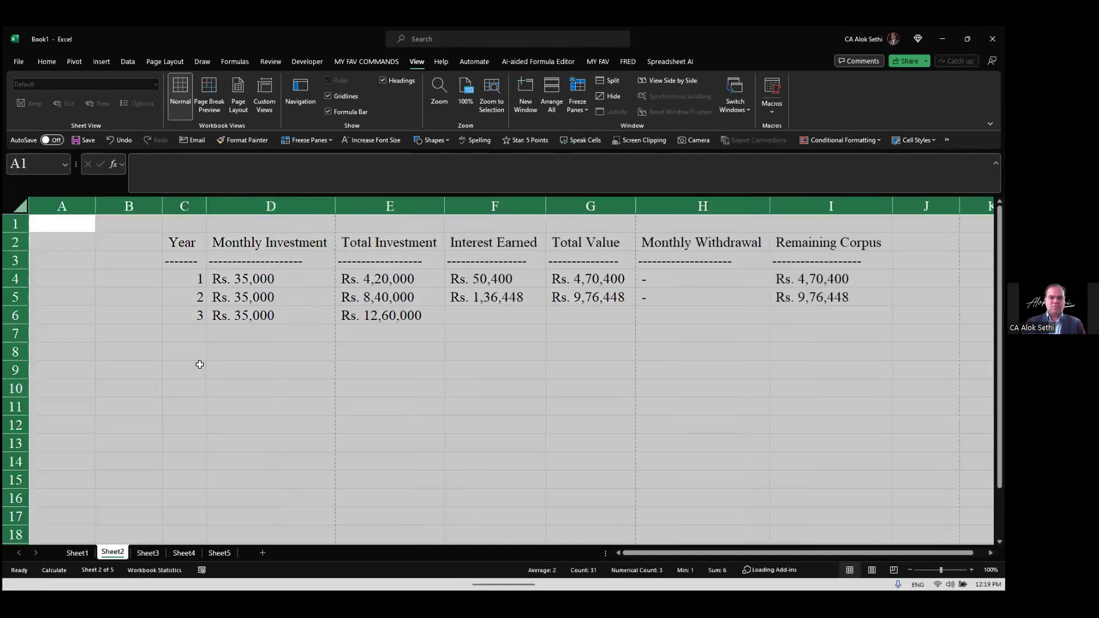
left_click(197, 369)
Step: Delete row 3 with the dashed separators beneath the table headers
left_click(12, 261)
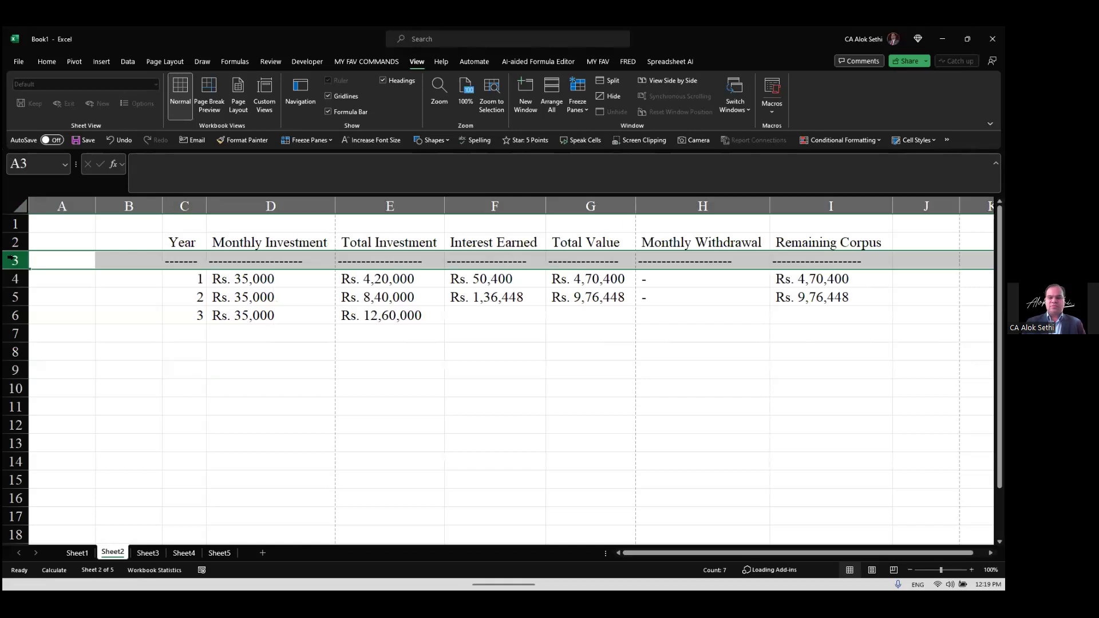
key("ctrl+minus")
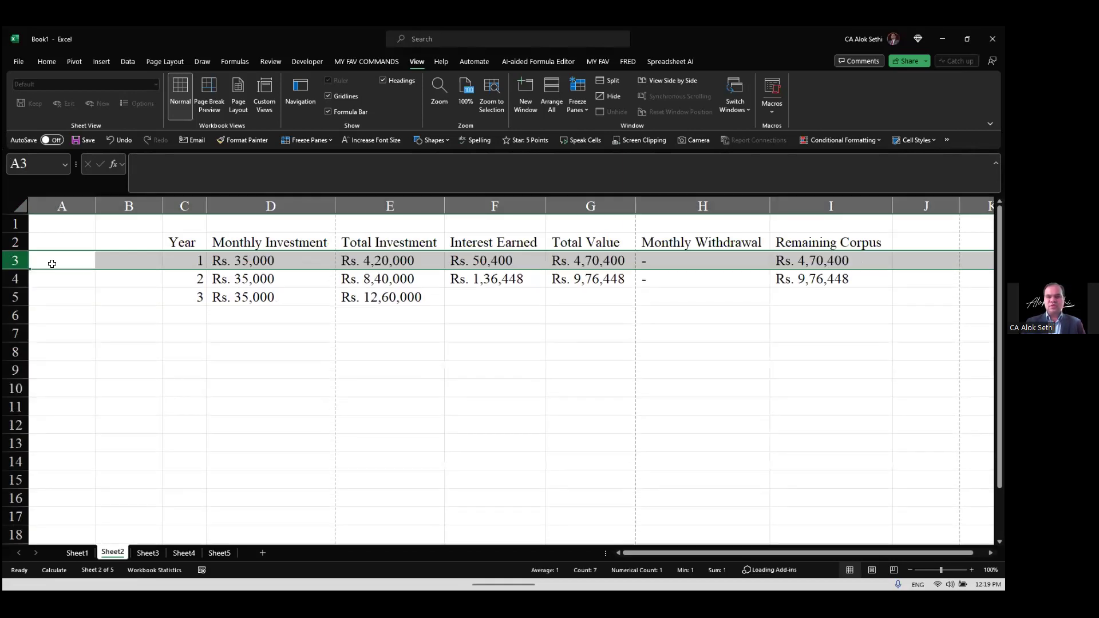
left_click(151, 342)
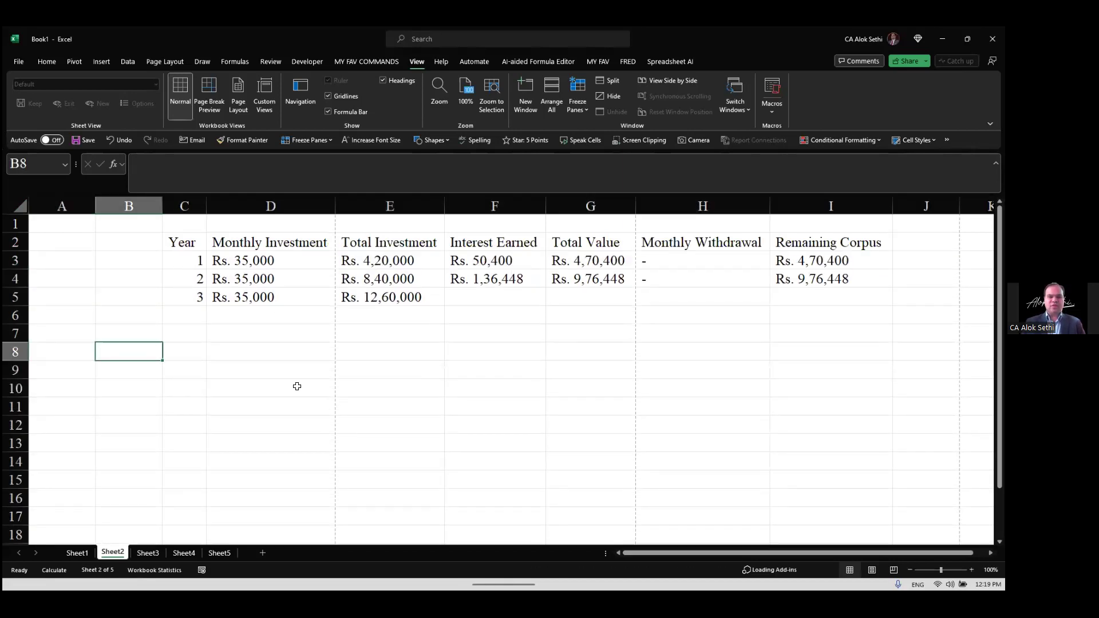
left_click(474, 300)
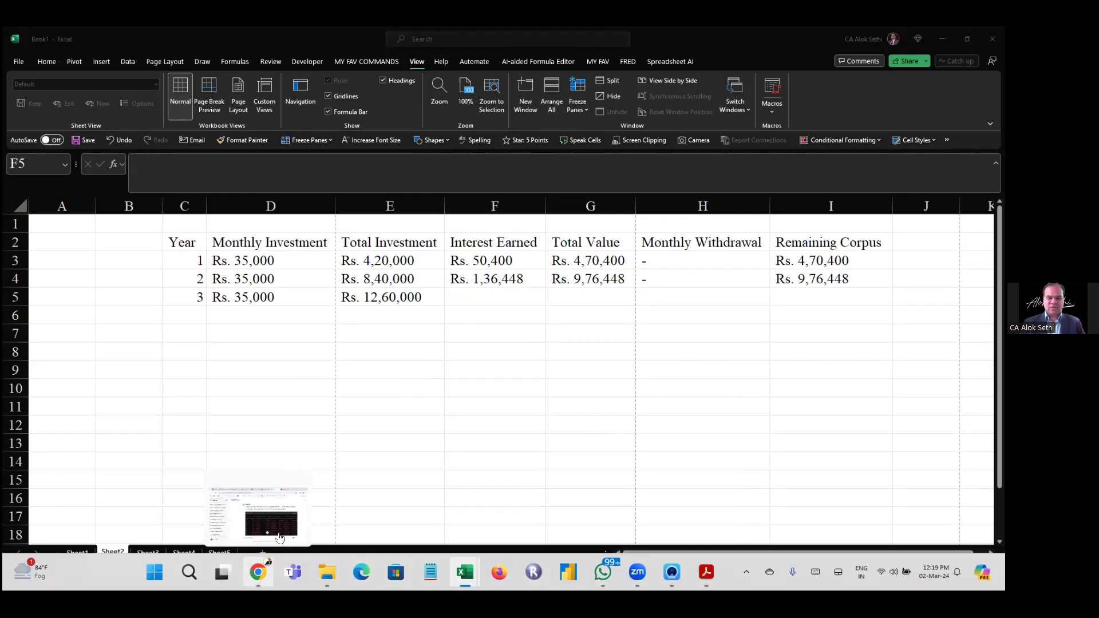
Step: Switch to ChatGPT and review the corpus withdrawal table, its prompt and the earlier 20-year growth table
left_click(280, 539)
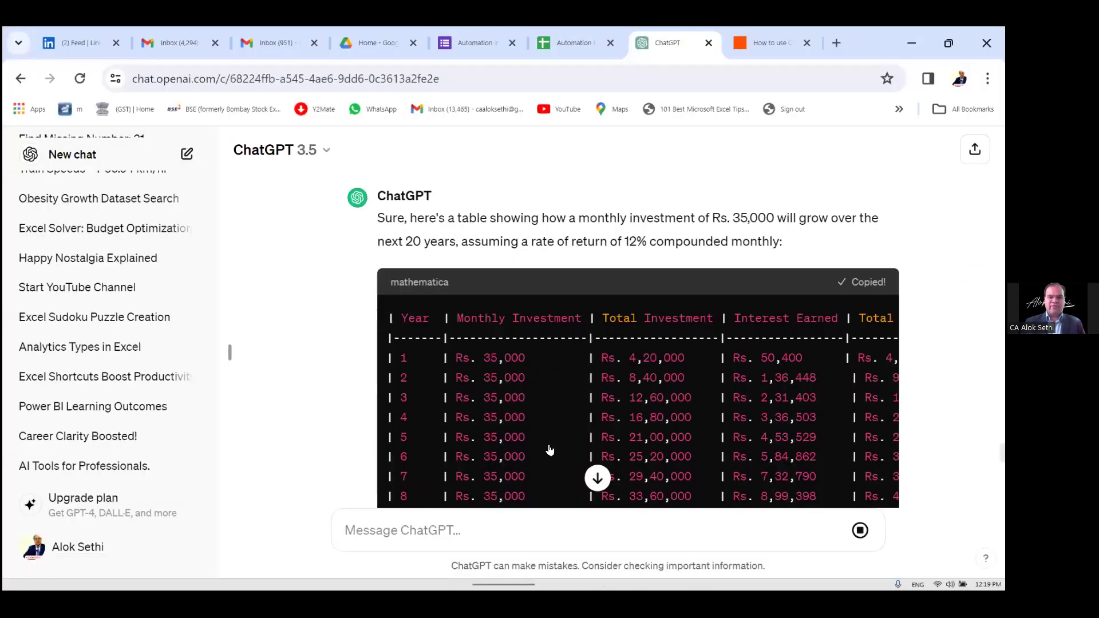
scroll(310, 339, "down", 6)
scroll(430, 378, "down", 9)
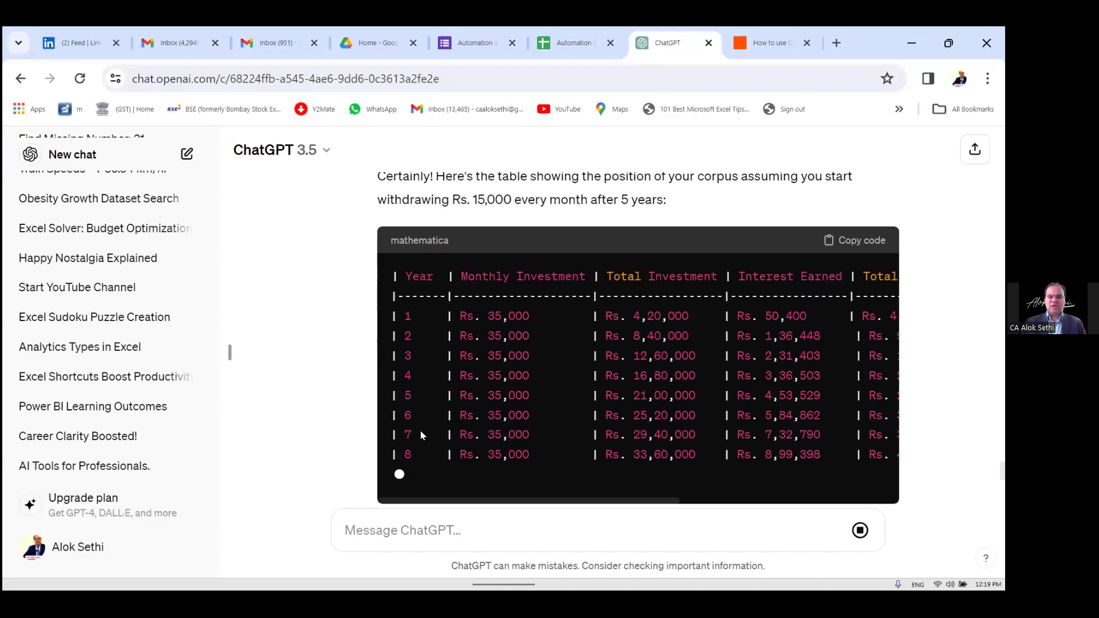
scroll(429, 351, "down", 1)
scroll(517, 307, "up", 5)
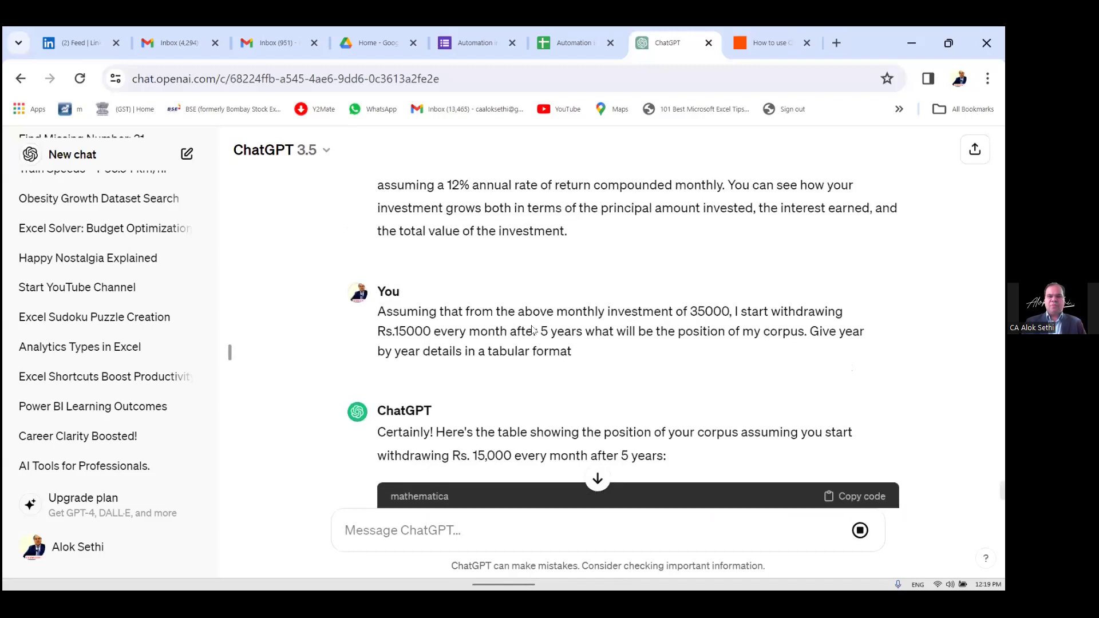
scroll(531, 325, "down", 7)
scroll(532, 326, "up", 2)
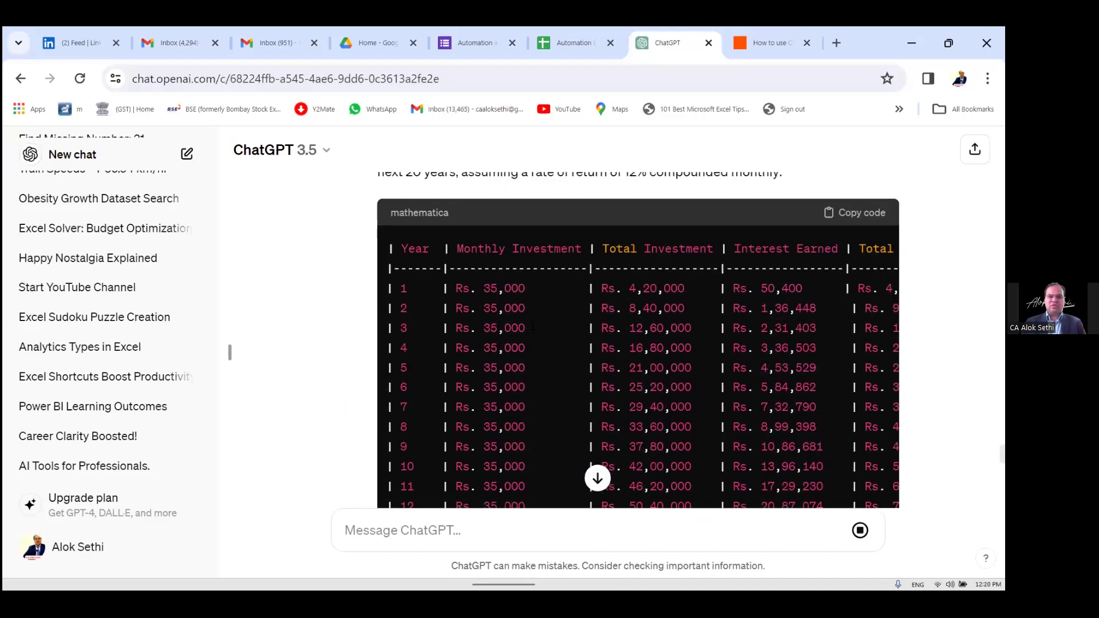
Step: Copy the 20-year investment growth table from ChatGPT and paste it at cell B2 of Excel's Sheet3 in Normal view
left_click(851, 217)
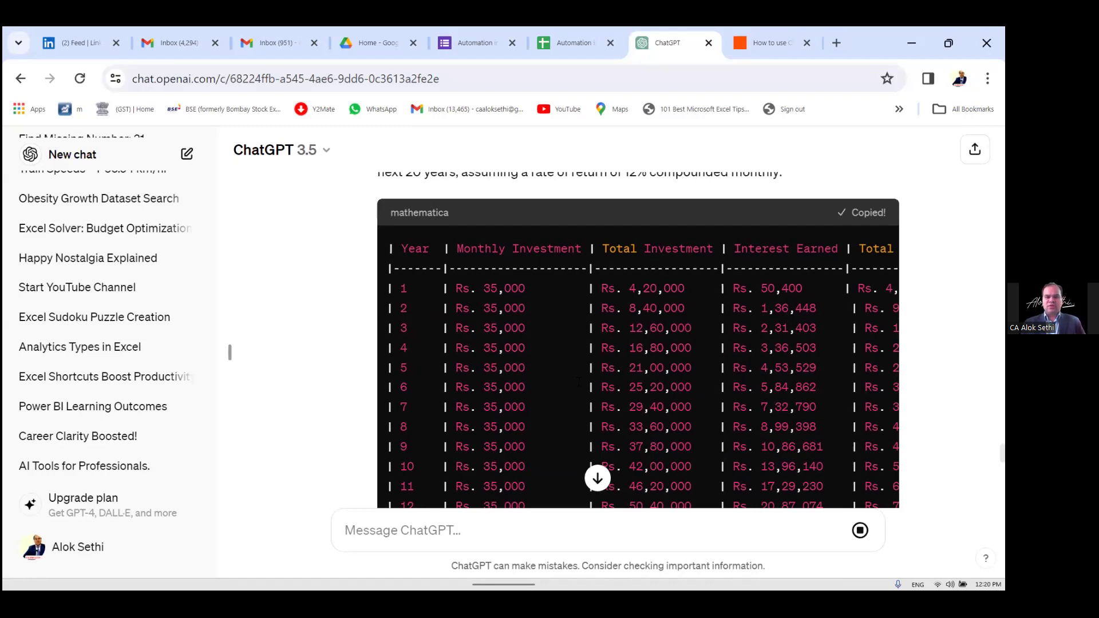
key("alt+Tab")
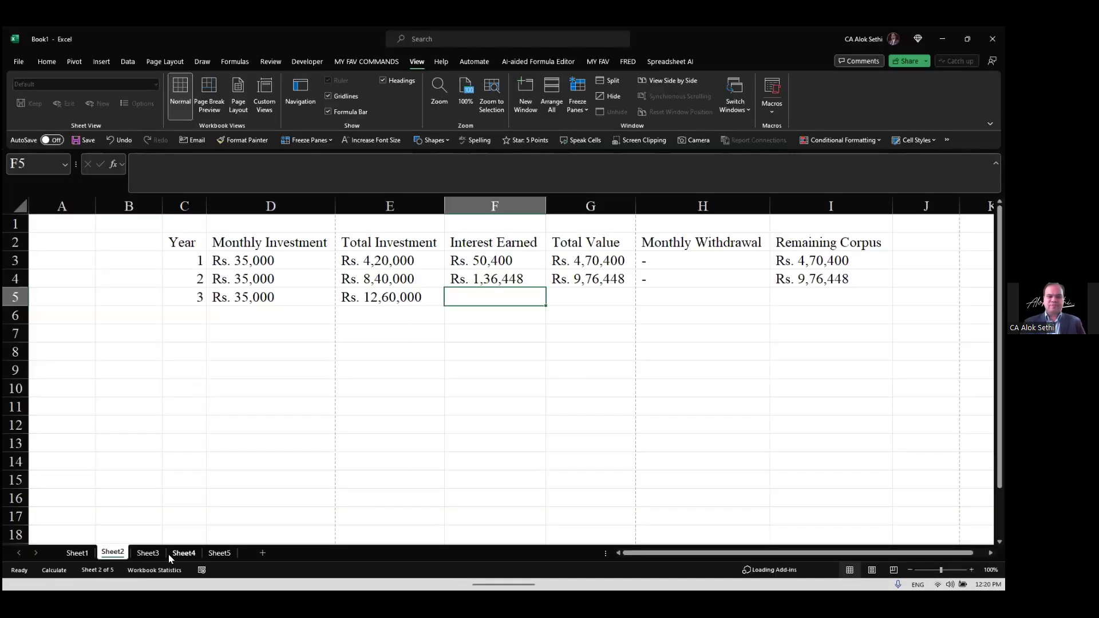
left_click(148, 547)
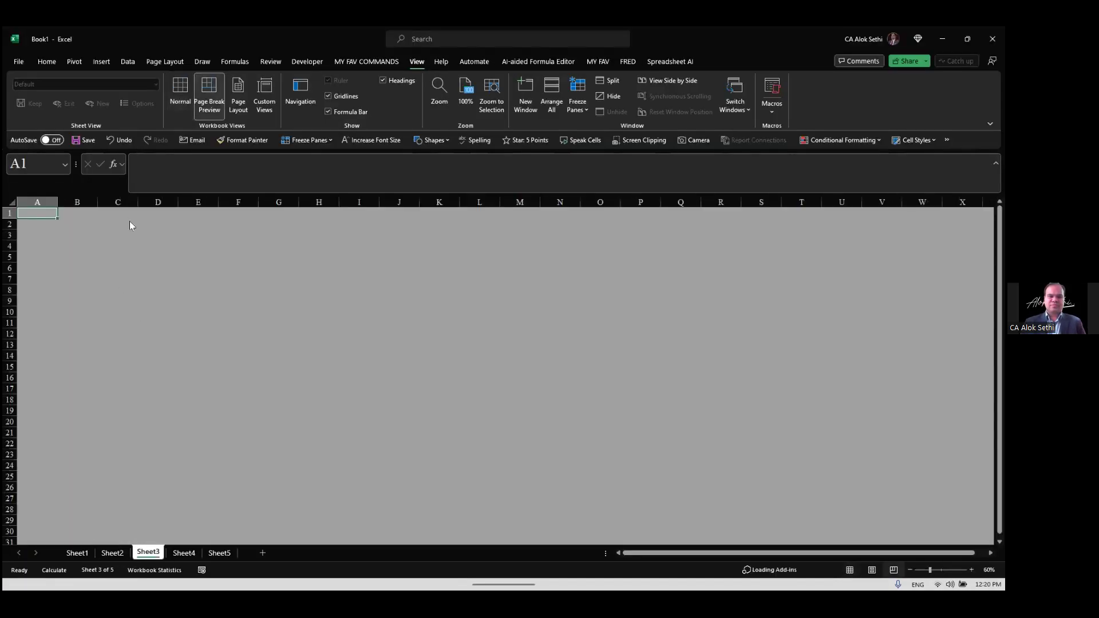
left_click(180, 93)
left_click(138, 247)
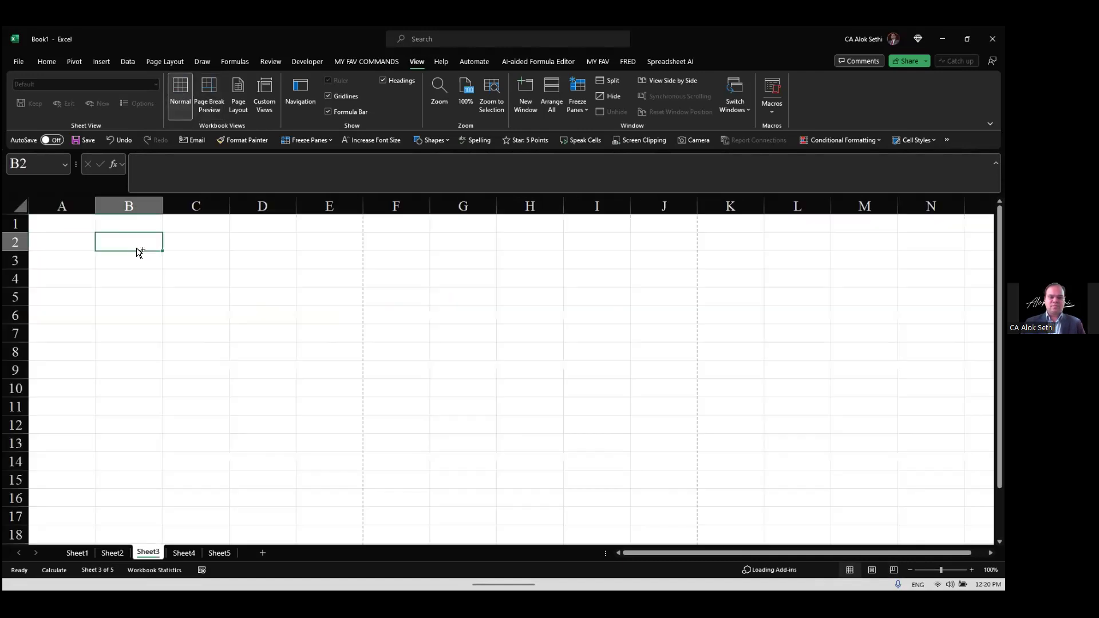
key("ctrl+v")
left_click(178, 277)
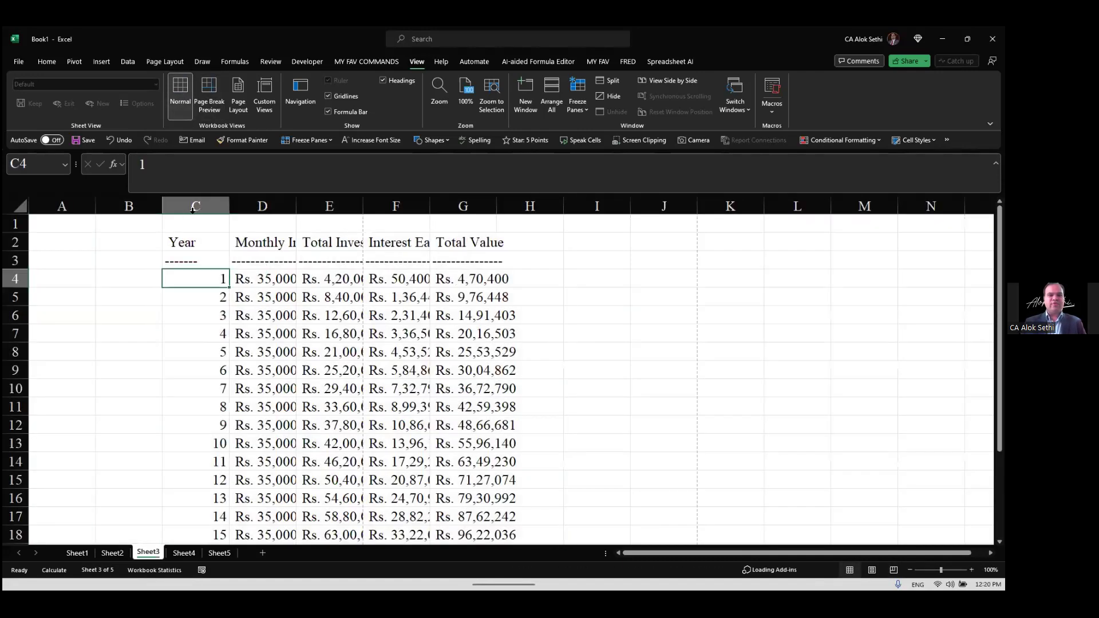
Step: Delete row 3 with the dashed separators and autofit all columns of Sheet3 to their contents
left_click(7, 264)
key("ctrl+minus")
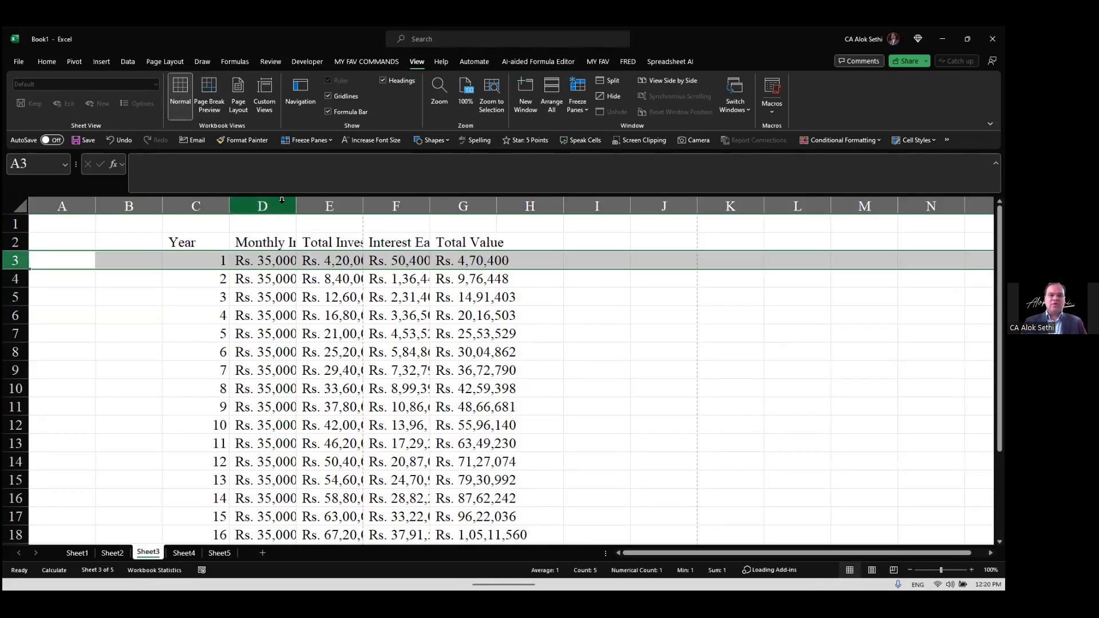
left_click(179, 204)
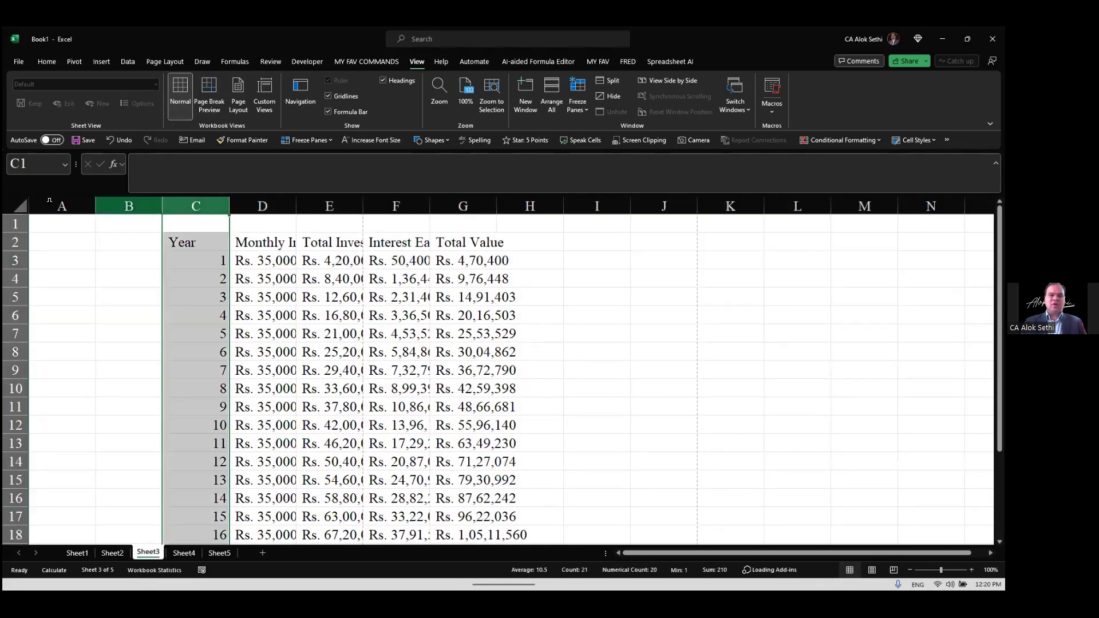
left_click(20, 205)
double_click(225, 204)
left_click(358, 315)
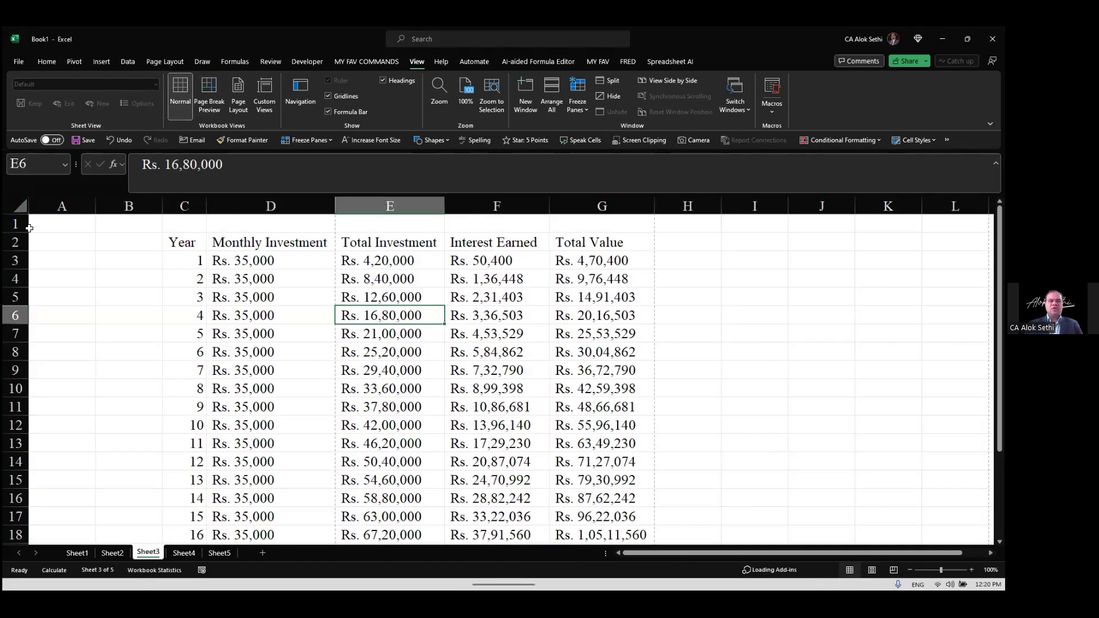
Step: Make the header row 2 bold and delete the empty columns A and B
left_click(10, 242)
key("ctrl+b")
left_click_drag(86, 206, 147, 200)
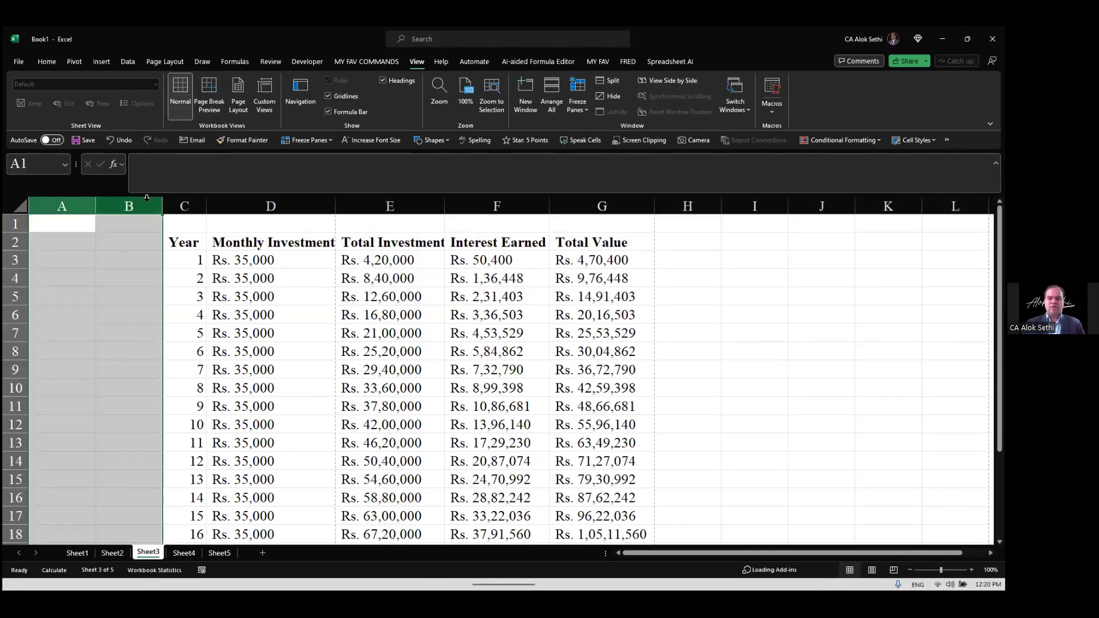
key("ctrl+minus")
Step: Convert the whole data range, from the Year header in A2 through the year 20 row, into an Excel table
left_click(177, 267)
key("Right")
key("Left")
key("Right")
key("Right")
key("Right")
key("Right")
key("Left")
key("Left")
key("Left")
key("Left")
key("Up")
key("Left")
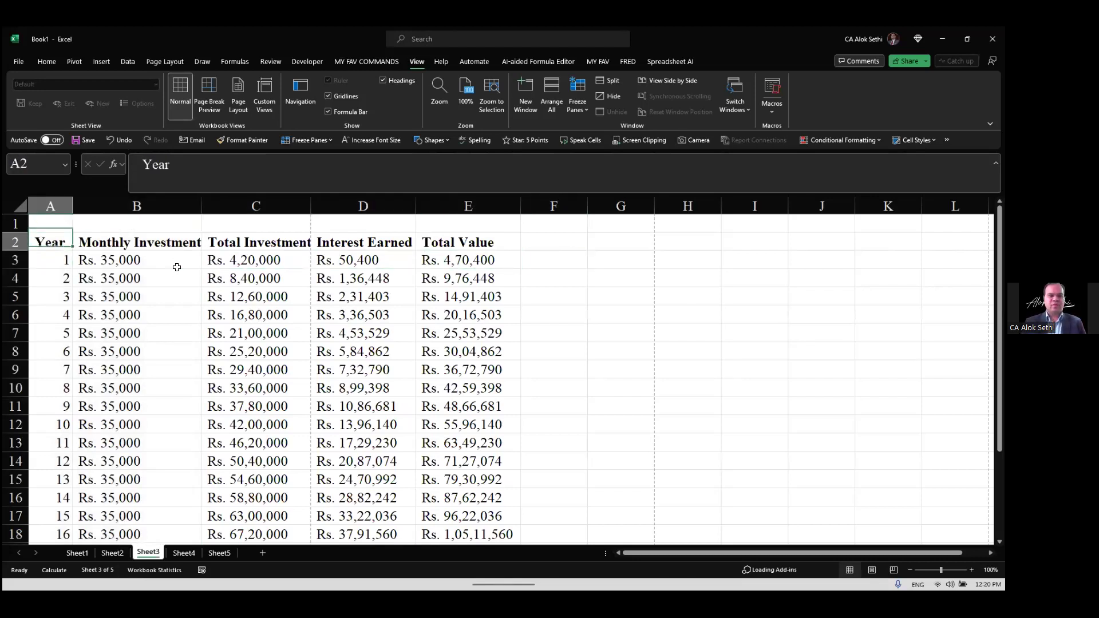
key("ctrl+shift+Right")
key("ctrl+shift+Down")
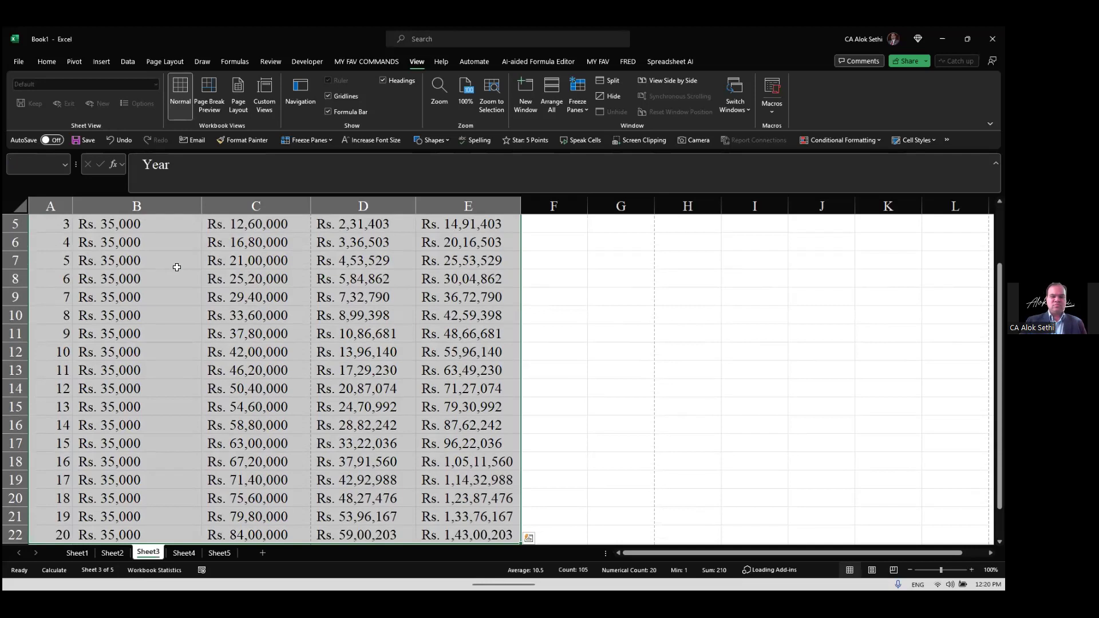
key("ctrl+t")
key("Return")
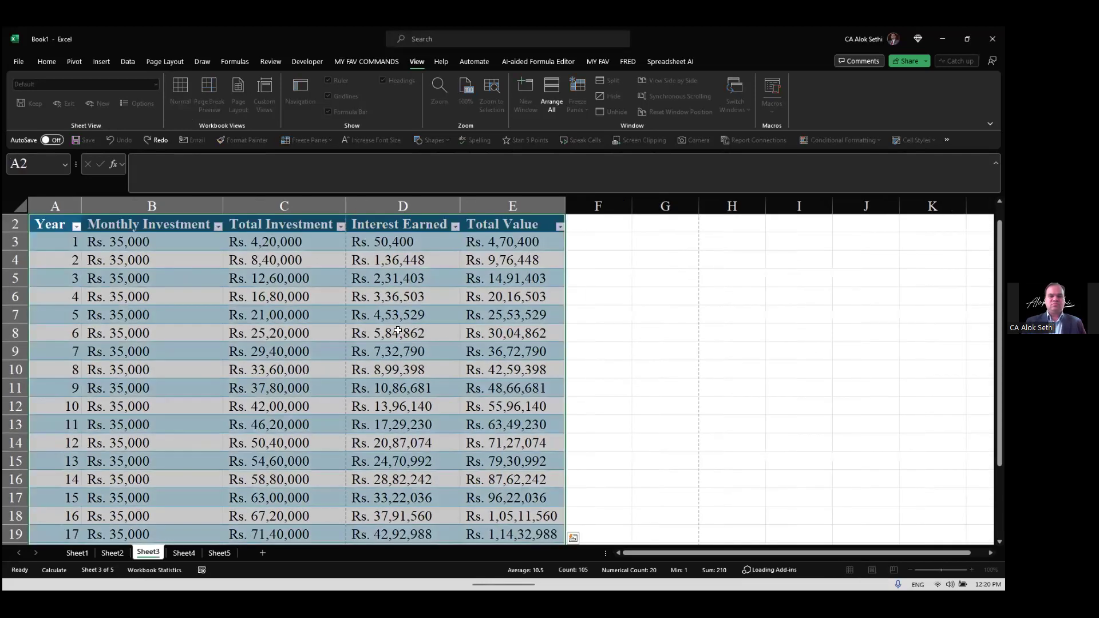
Step: Apply the orange banded table style to the investment table and check how it looks
left_click(647, 96)
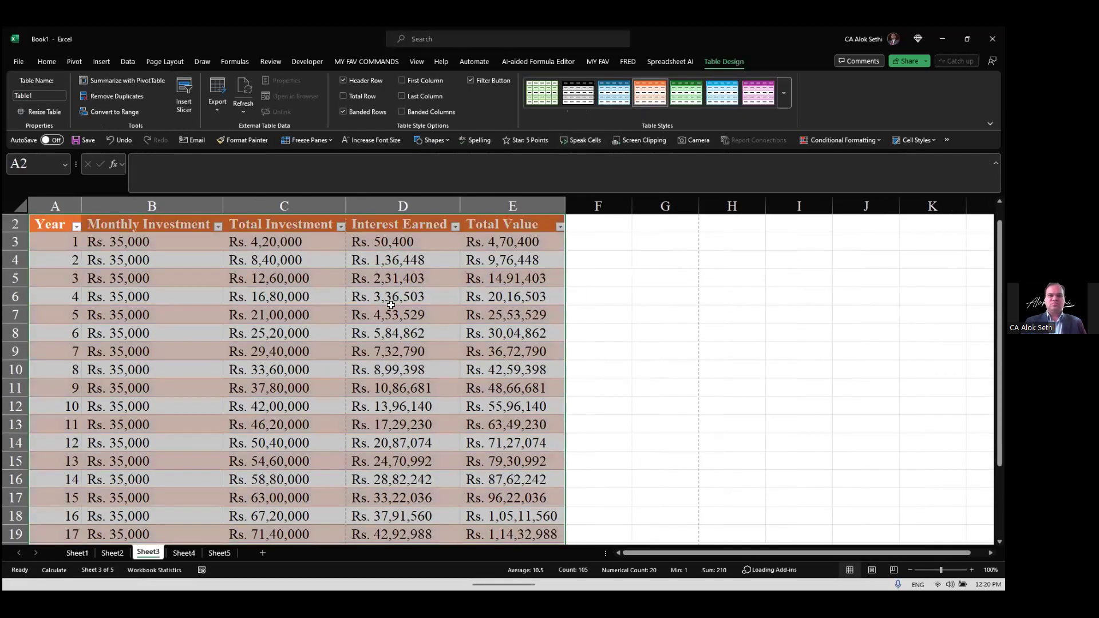
left_click(392, 312)
scroll(392, 309, "up", 1)
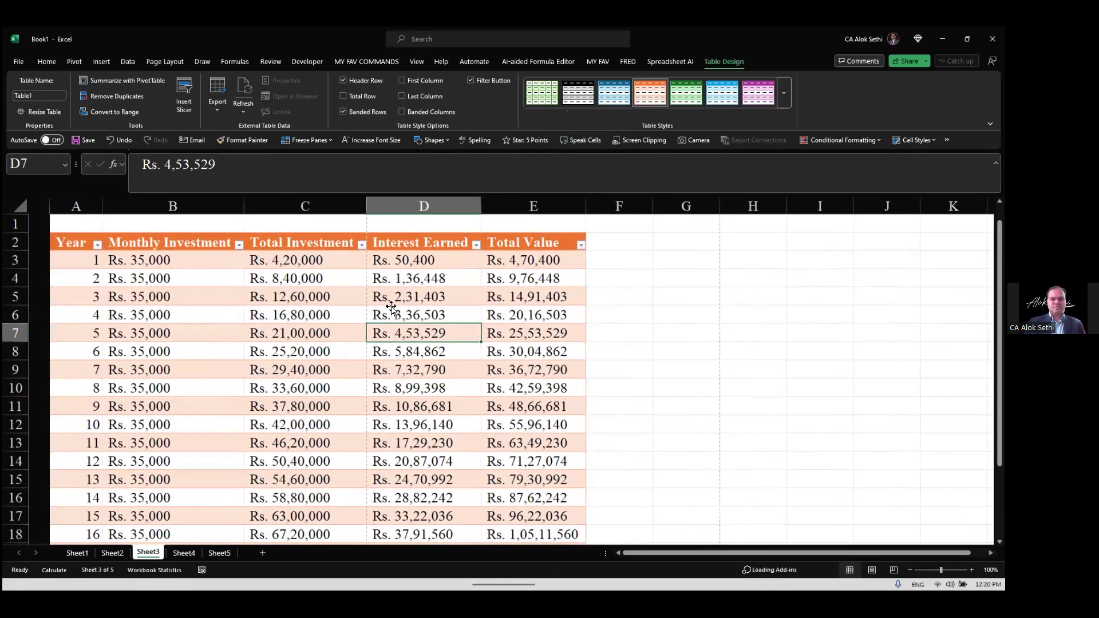
scroll(392, 309, "down", 2)
scroll(392, 309, "up", 2)
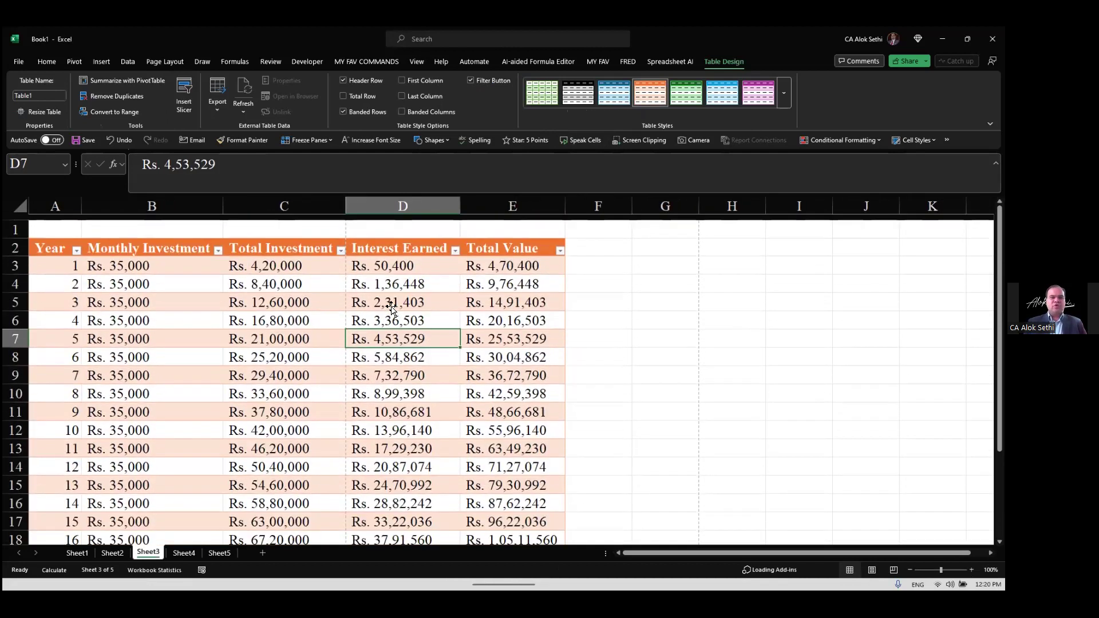
scroll(312, 275, "right", 1)
scroll(307, 263, "left", 1)
scroll(409, 255, "right", 1)
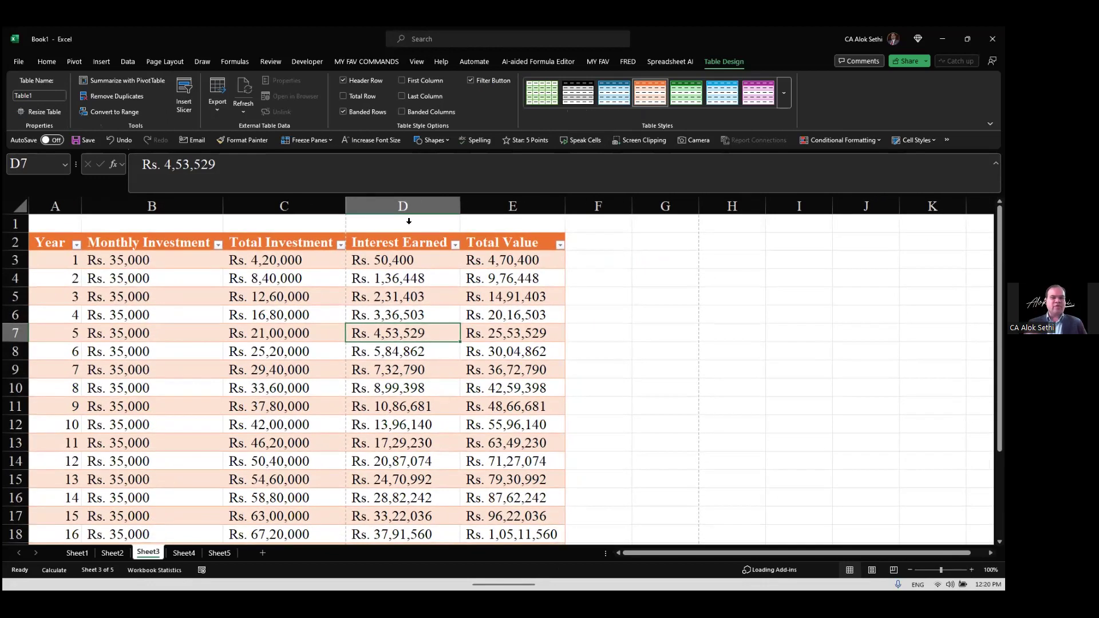
Step: Enter the note "Interest Rate is 12%" in cell D1 above the Interest Earned header
left_click(408, 222)
type("Interste")
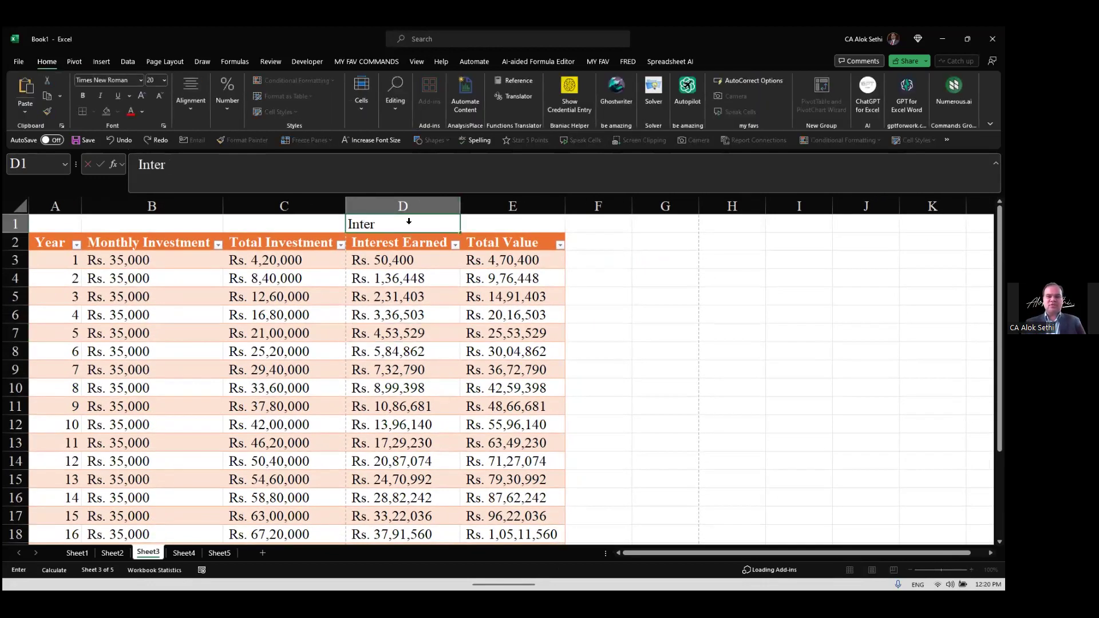
key("BackSpace")
key("BackSpace")
key("BackSpace")
type("est Rate is 12%")
key("Return")
key("Return")
key("Return")
key("Return")
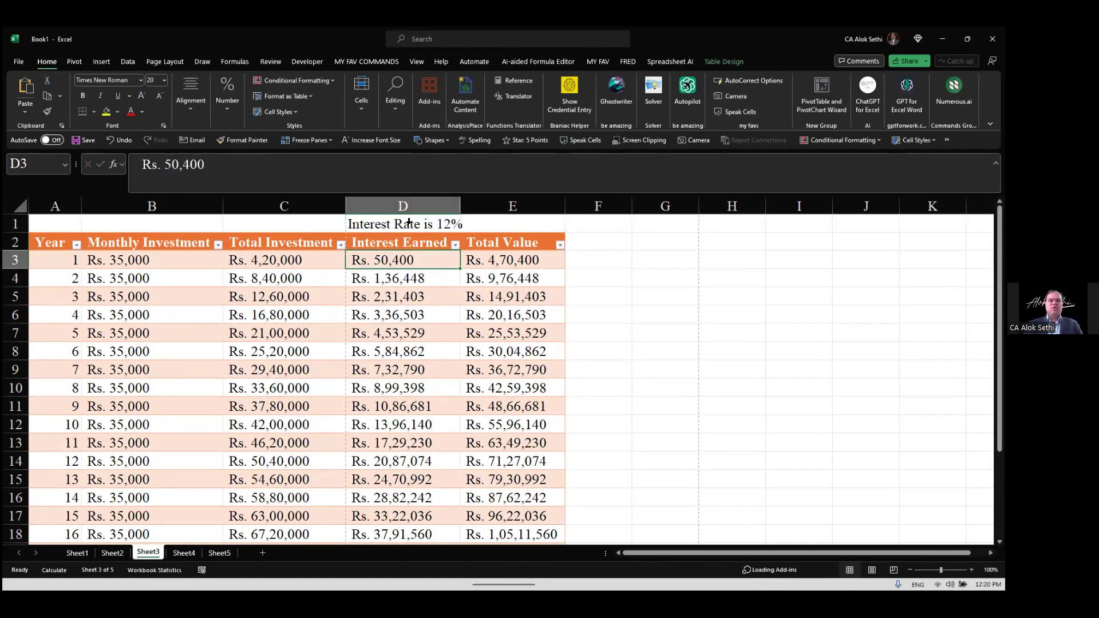
Step: Review the invested amount, interest and total value for years 10, 16 and 20 in the table
key("Down")
key("Down")
key("Down")
key("Down")
key("Down")
key("Down")
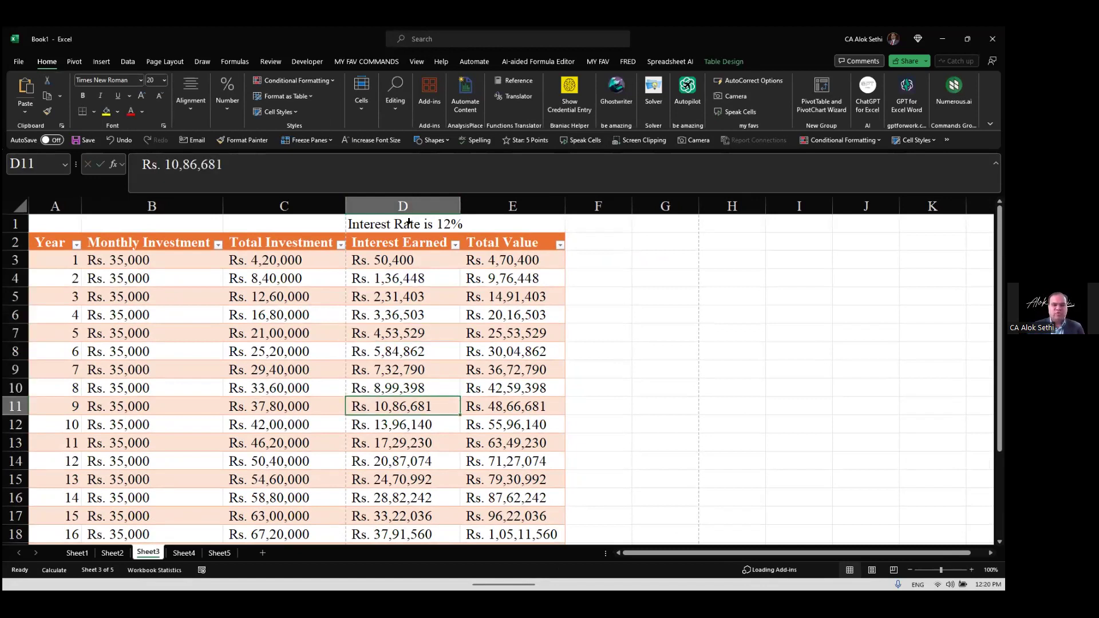
key("Left")
key("Left")
key("Down")
key("Right")
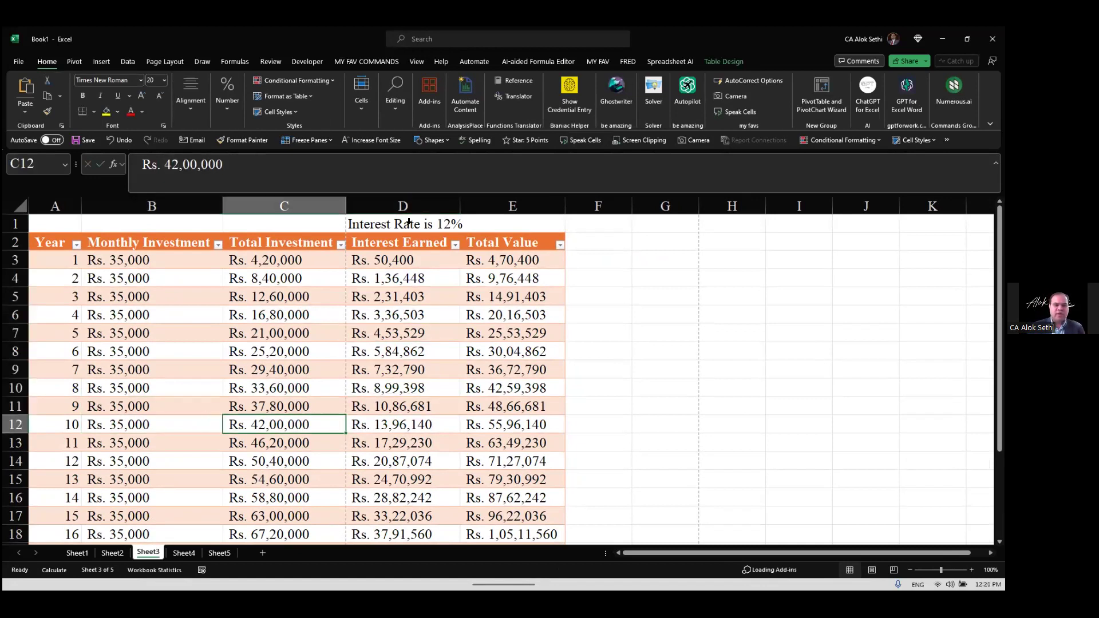
key("Right")
key("Right")
key("Right")
key("Left")
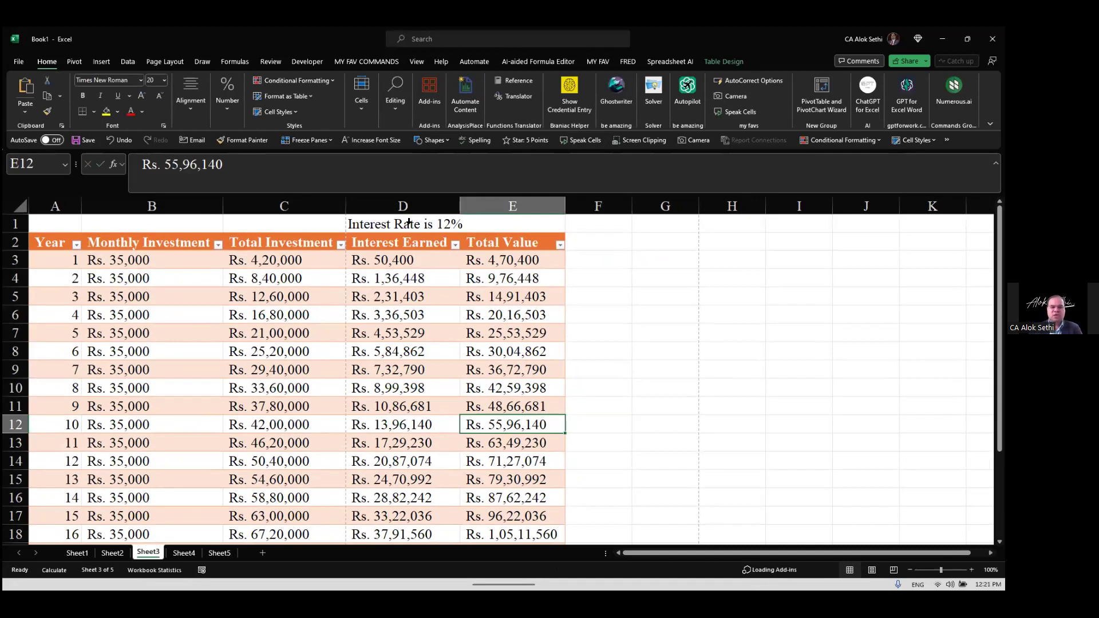
scroll(408, 222, "down", 3)
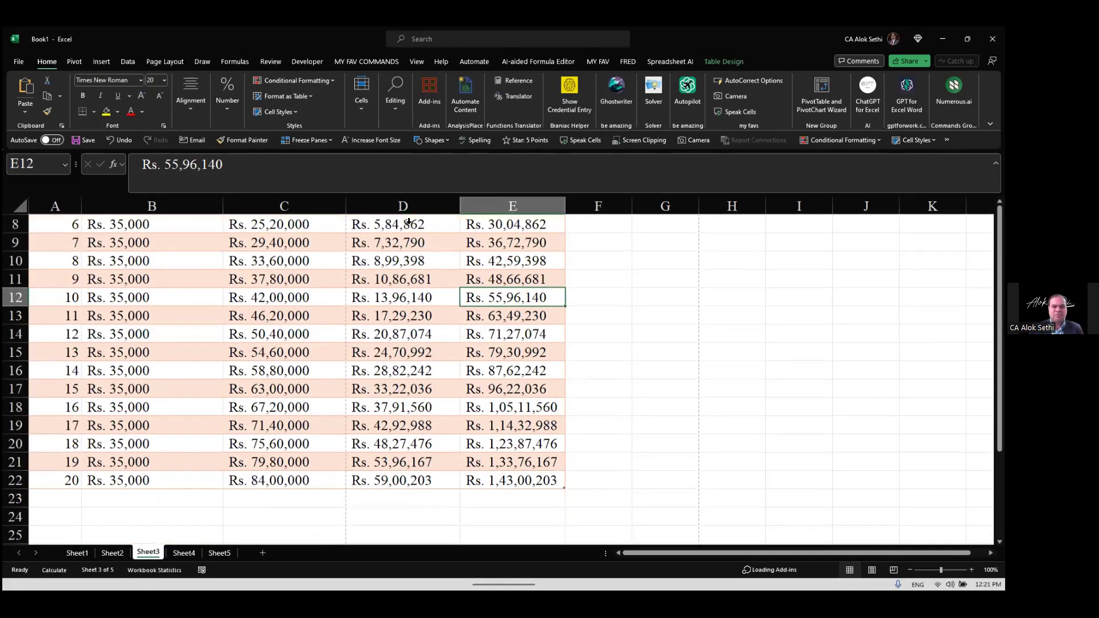
left_click(491, 478)
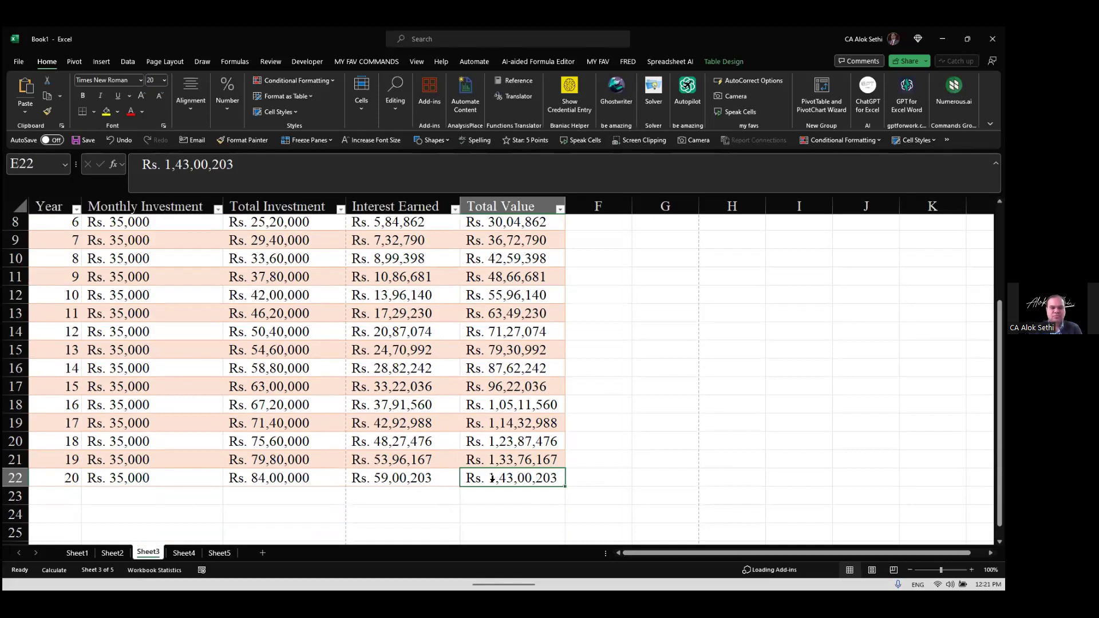
left_click(509, 410)
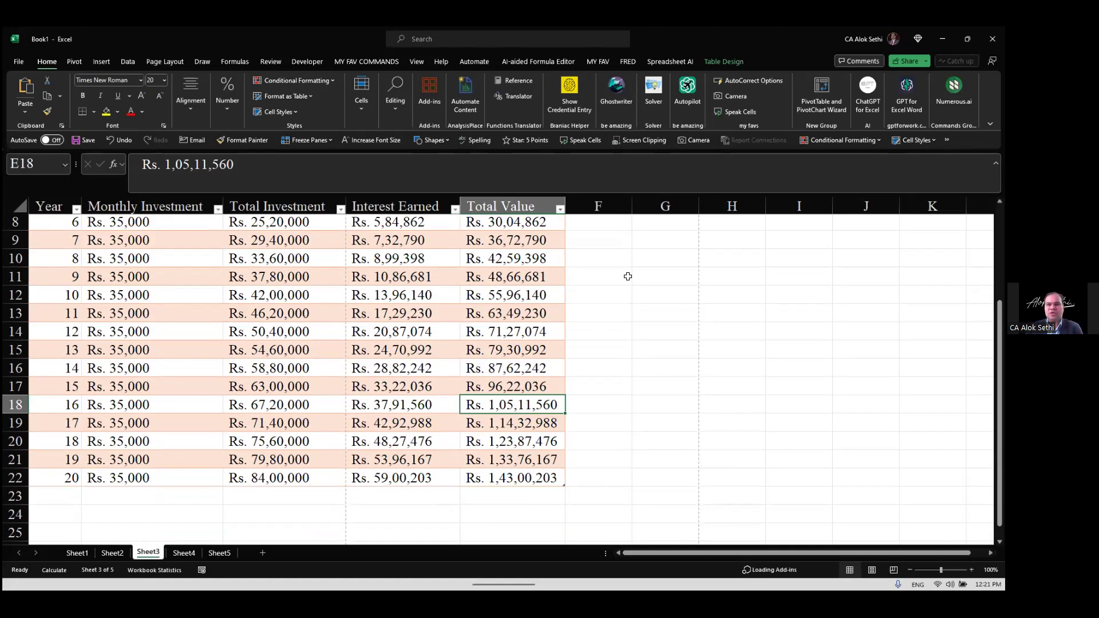
left_click(628, 277)
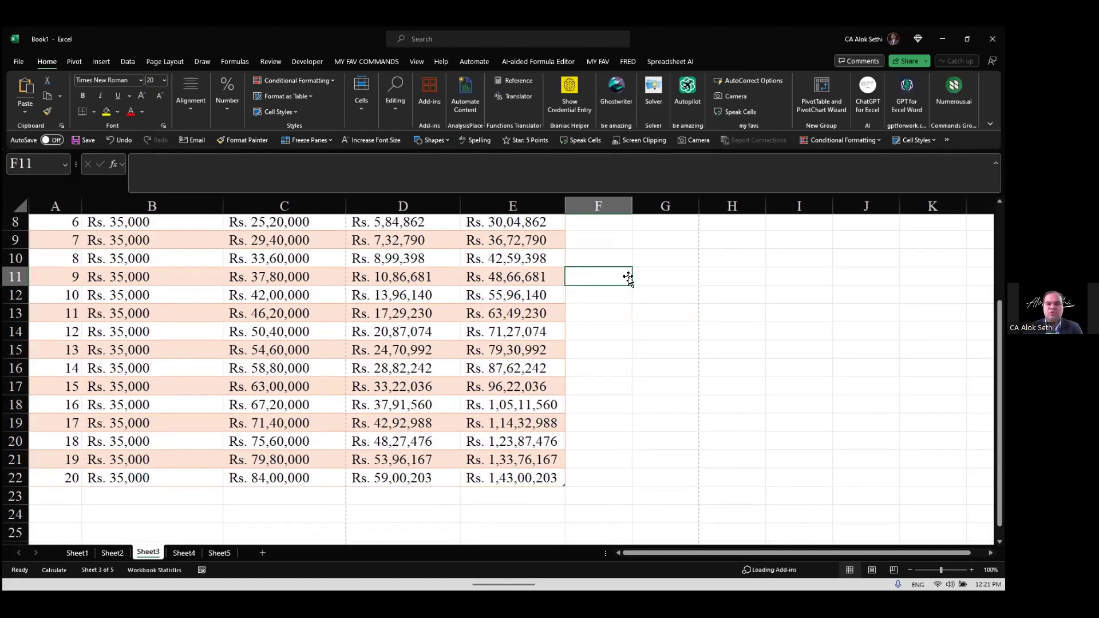
scroll(625, 342, "up", 3)
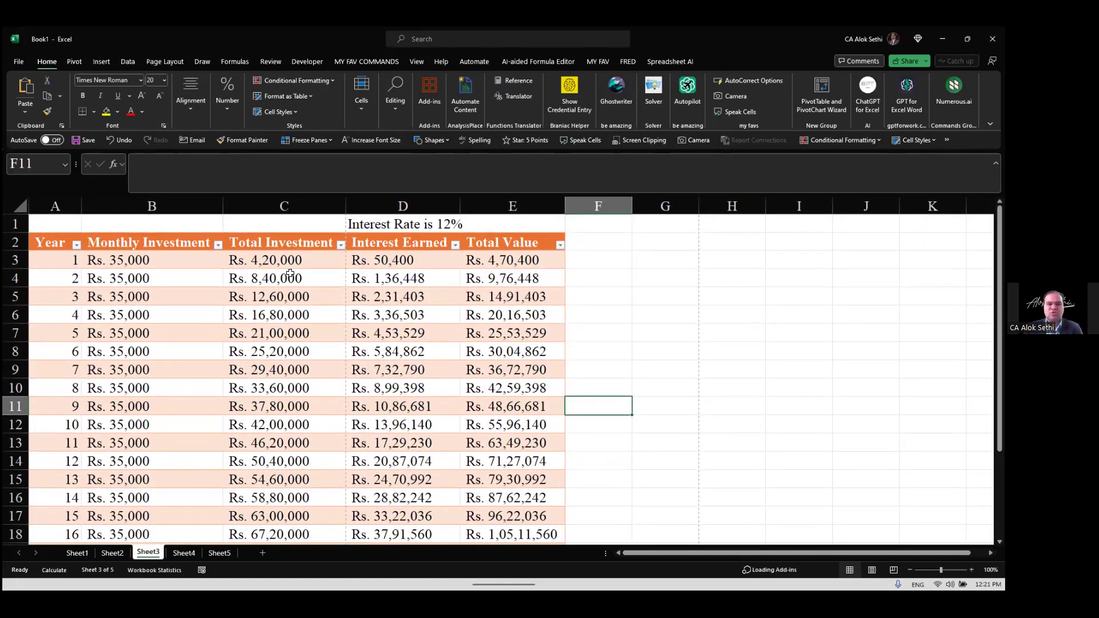
left_click_drag(47, 241, 527, 500)
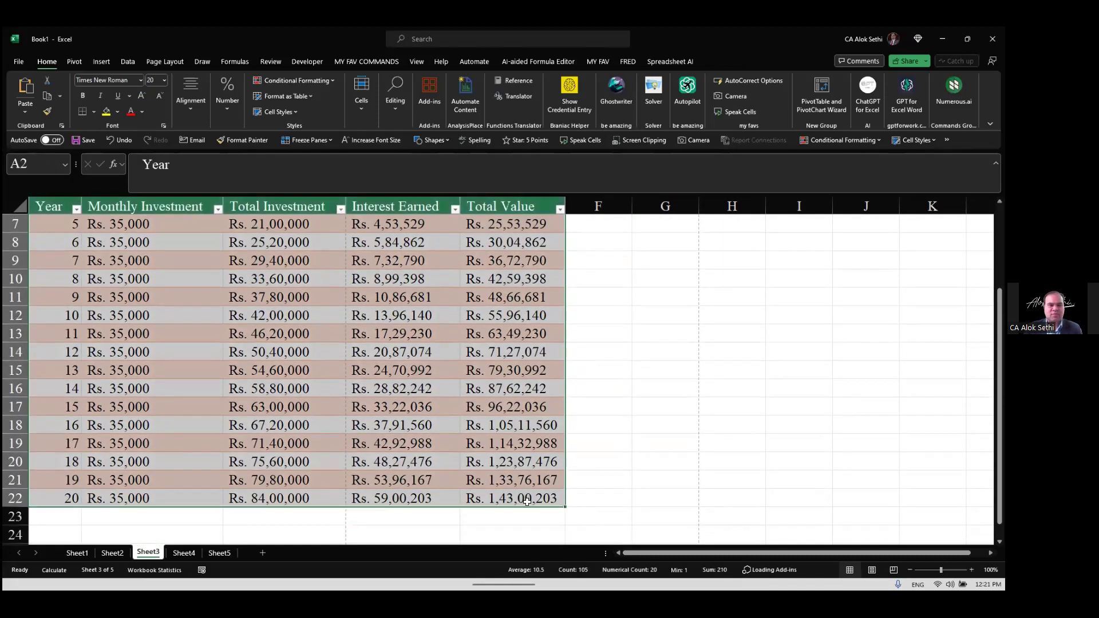
left_click(129, 61)
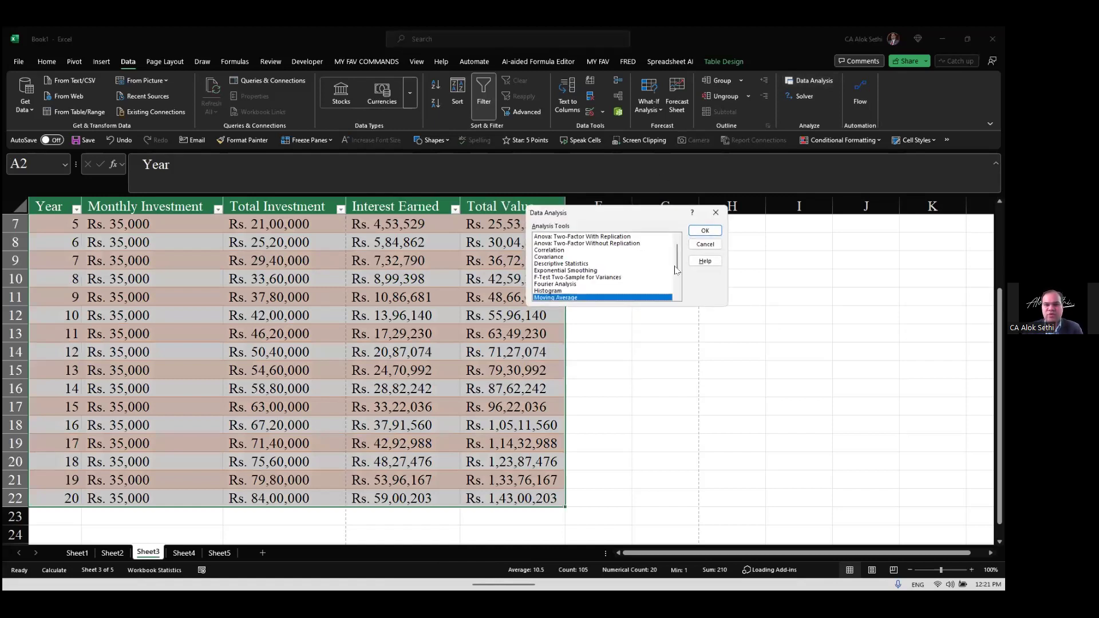
scroll(678, 246, "up", 1)
scroll(677, 261, "down", 2)
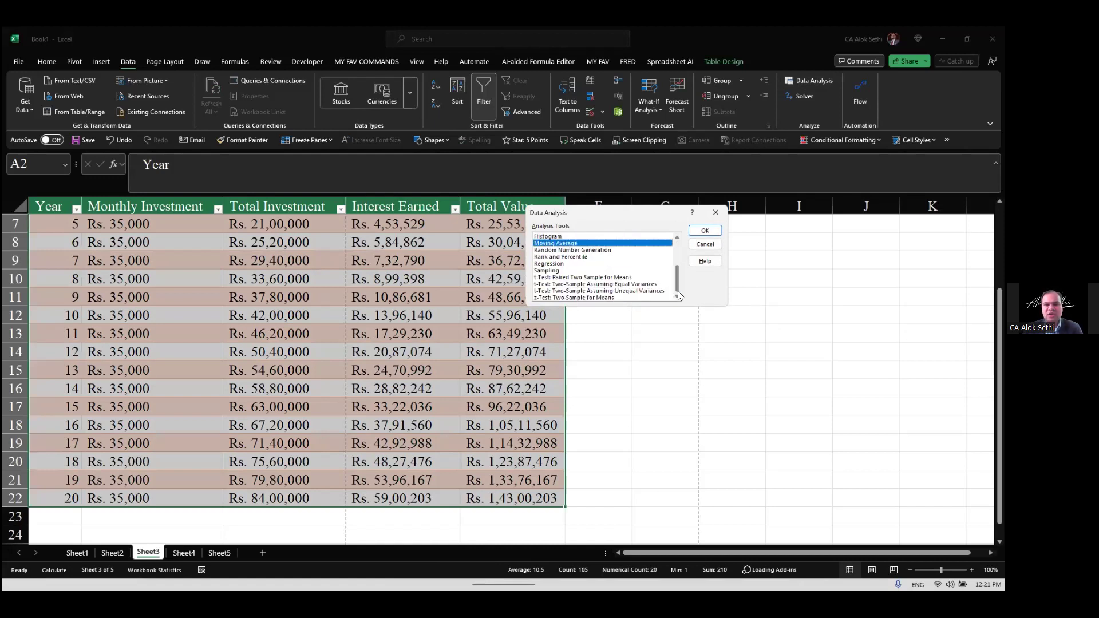
scroll(683, 285, "down", 1)
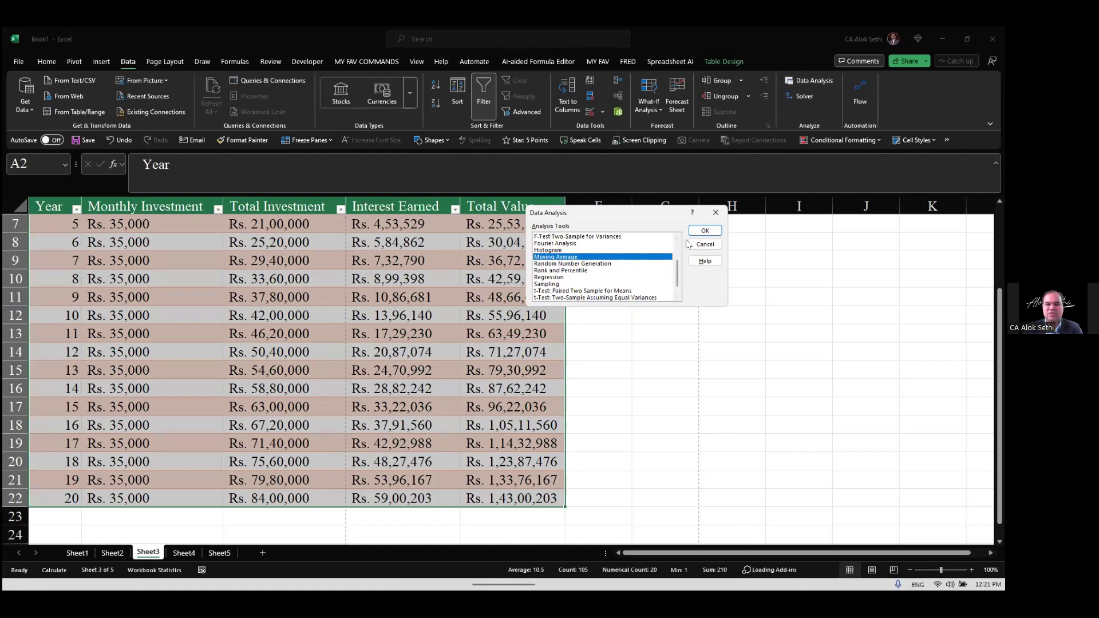
left_click(707, 232)
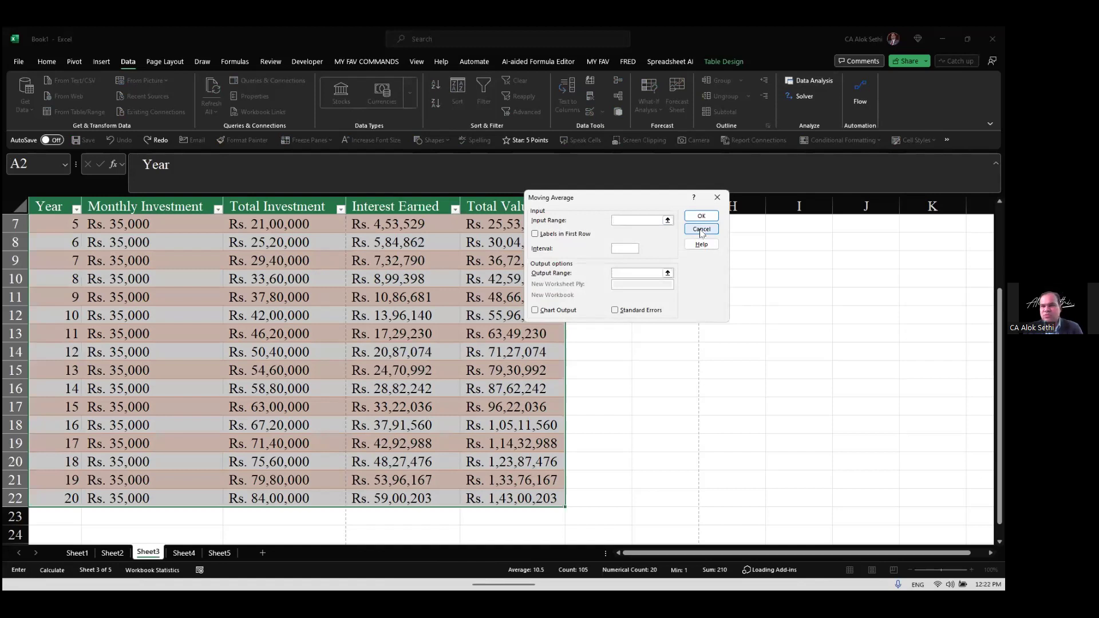
left_click(700, 229)
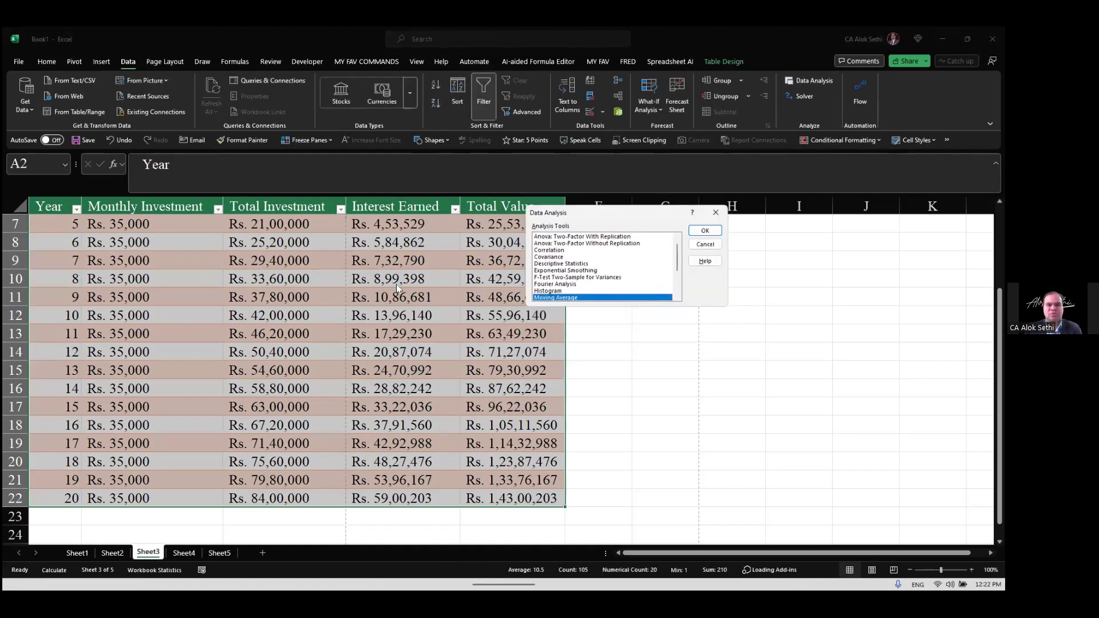
left_click(702, 247)
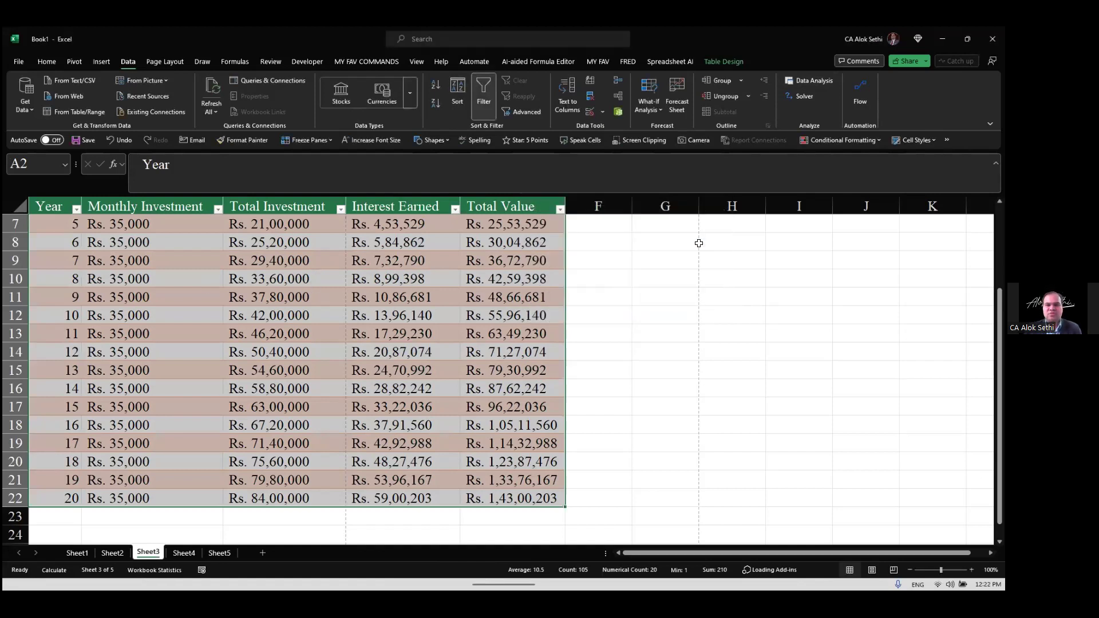
Step: Delete row 1 containing the interest rate note above the investment table
left_click(327, 329)
scroll(88, 294, "up", 2)
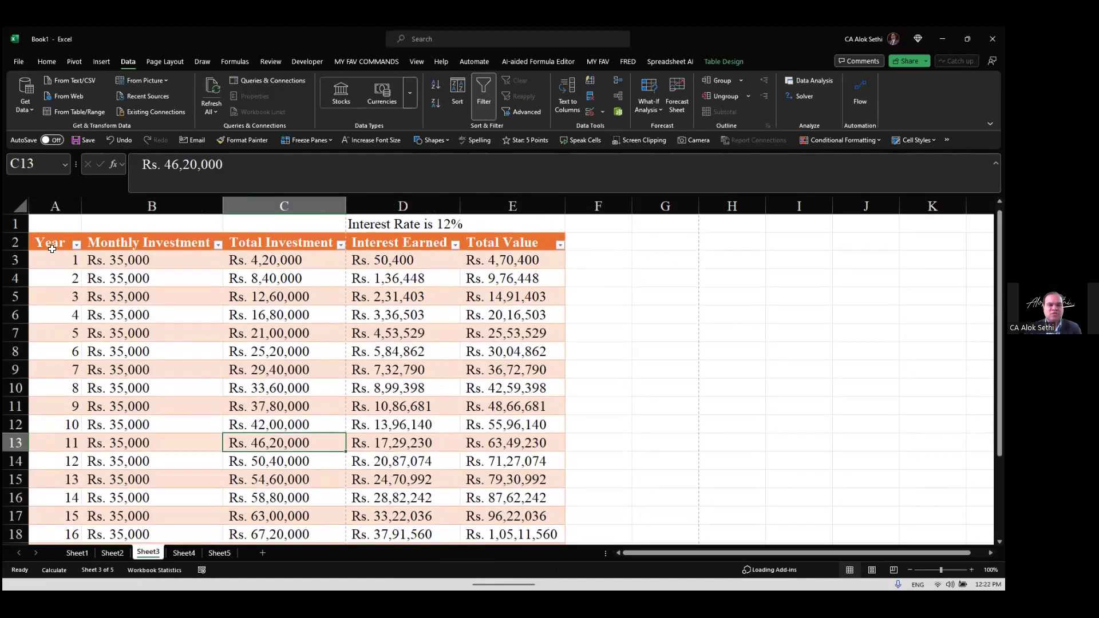
left_click(49, 242)
key("Up")
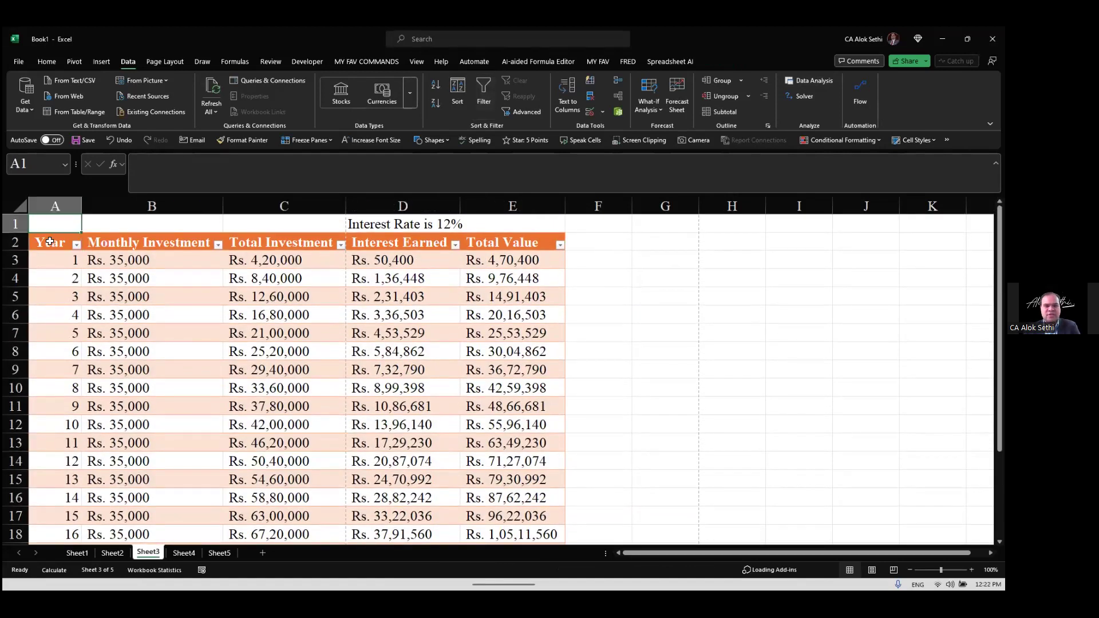
key("shift+space")
key("ctrl+minus")
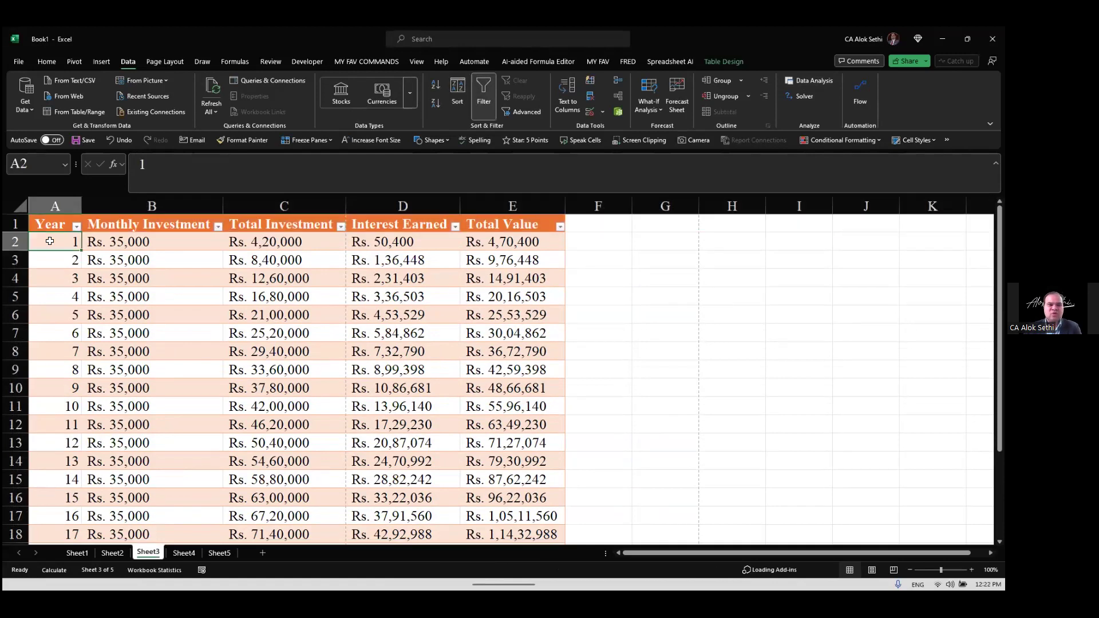
Step: Get recommended PivotTables for the whole investment table, review the suggestions and dismiss them without inserting any
key("ctrl+shift+End")
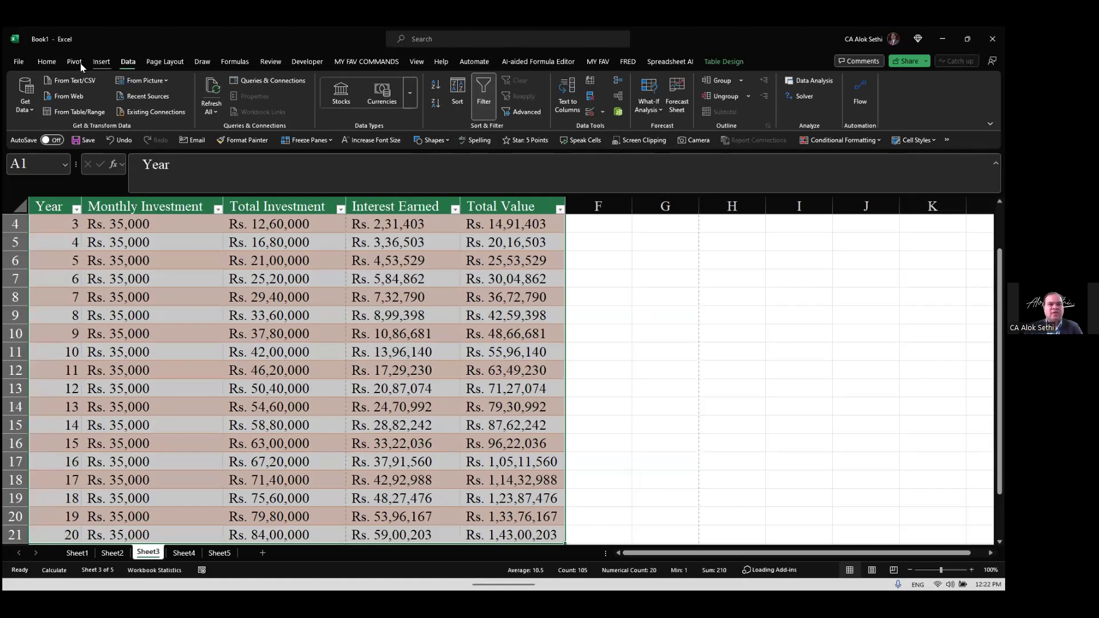
left_click(97, 59)
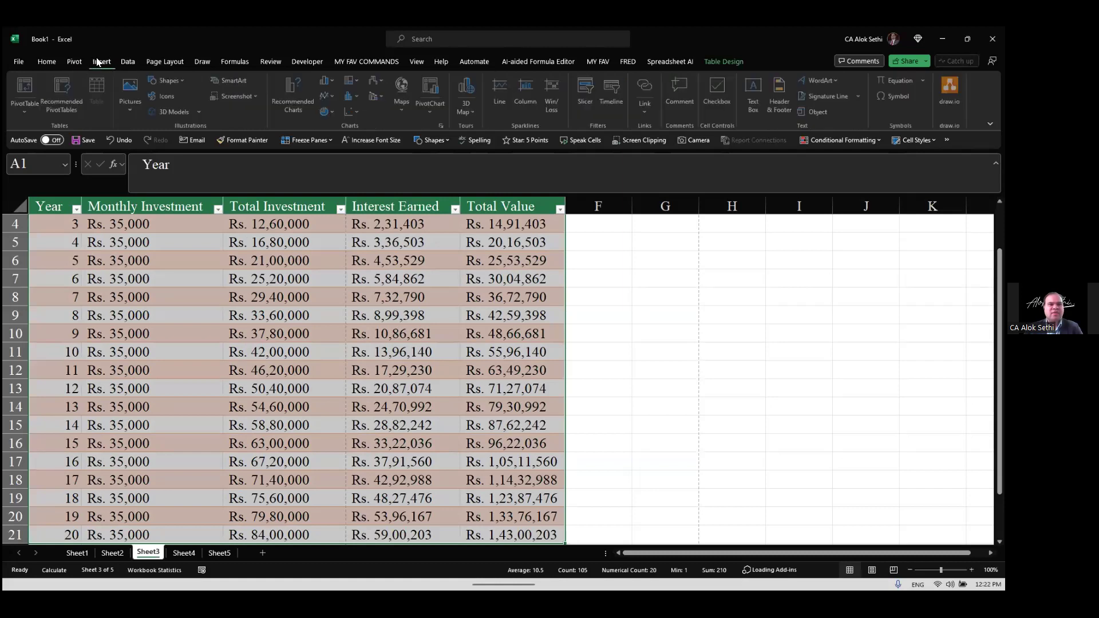
left_click(62, 109)
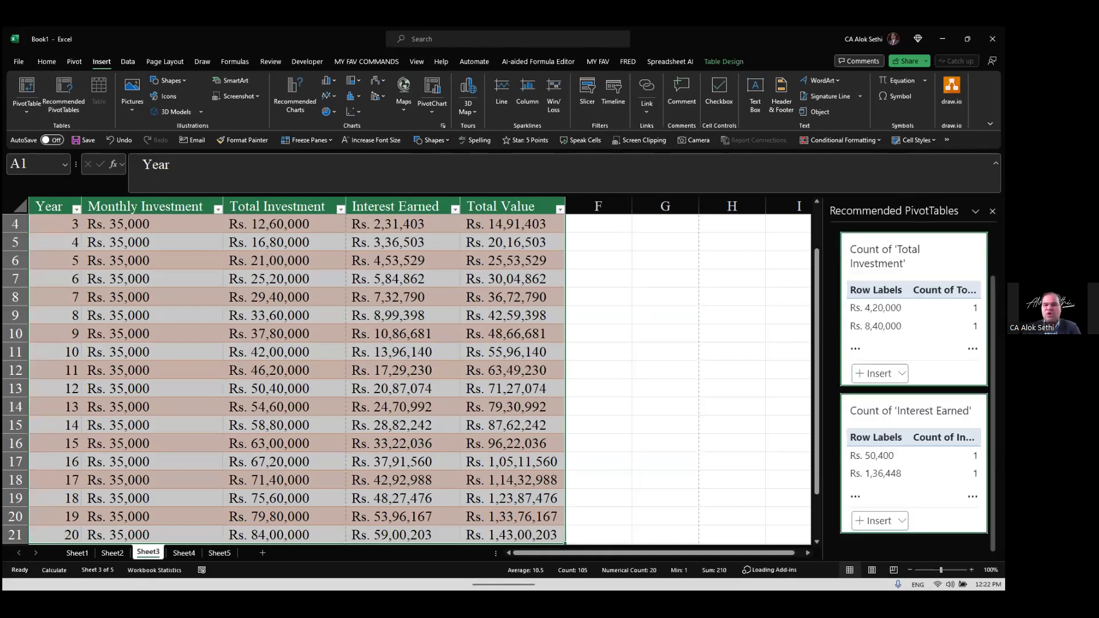
scroll(917, 265, "up", 1)
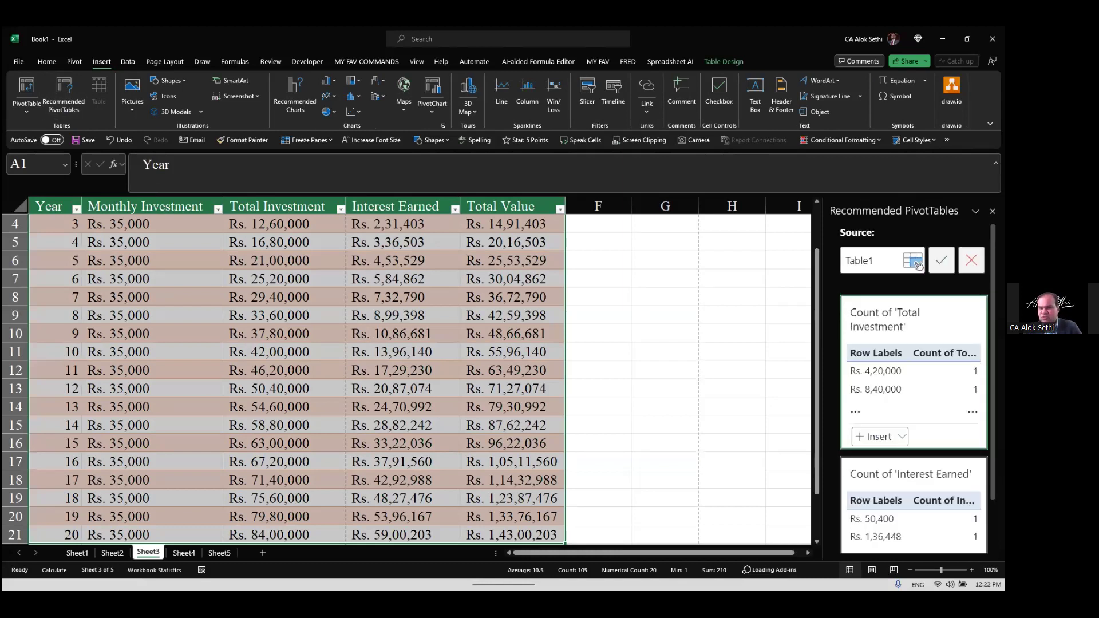
scroll(883, 421, "down", 1)
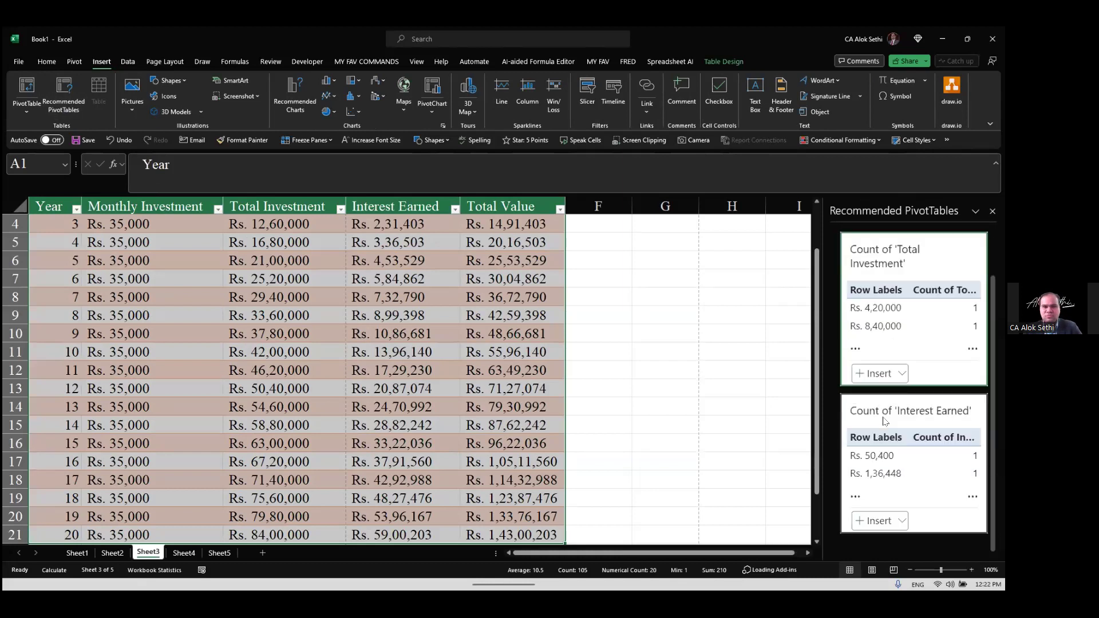
scroll(884, 422, "up", 1)
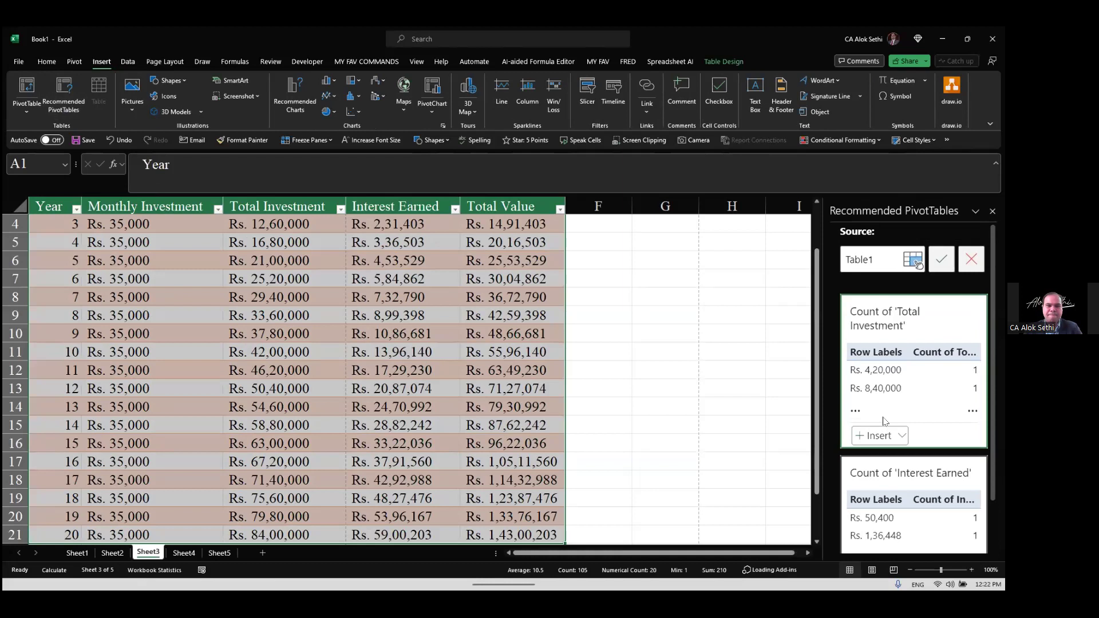
scroll(883, 421, "down", 1)
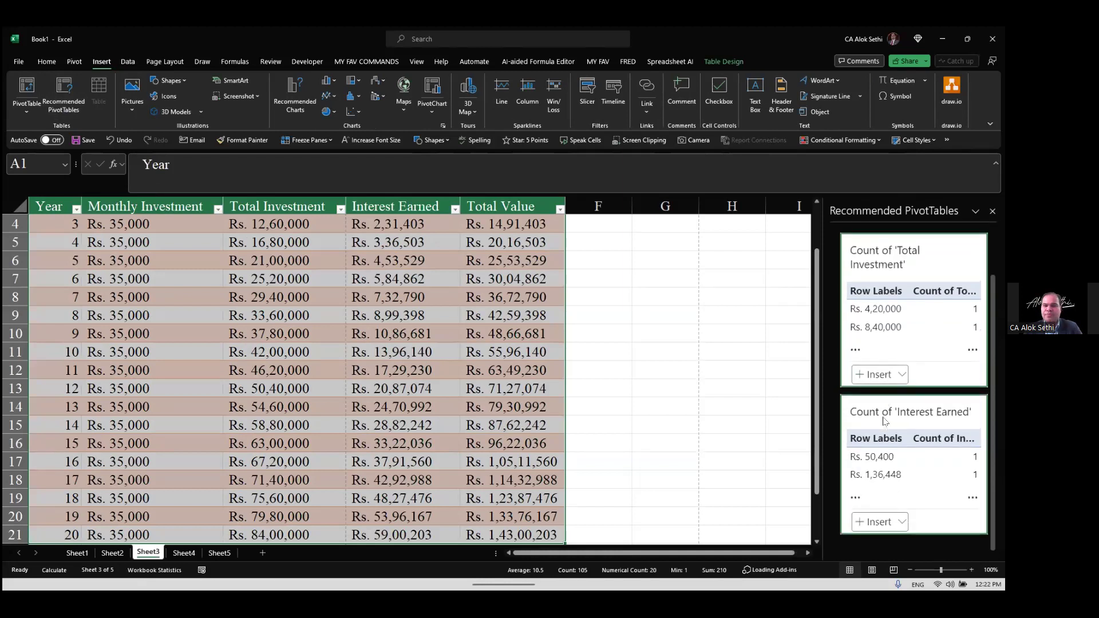
left_click(807, 410)
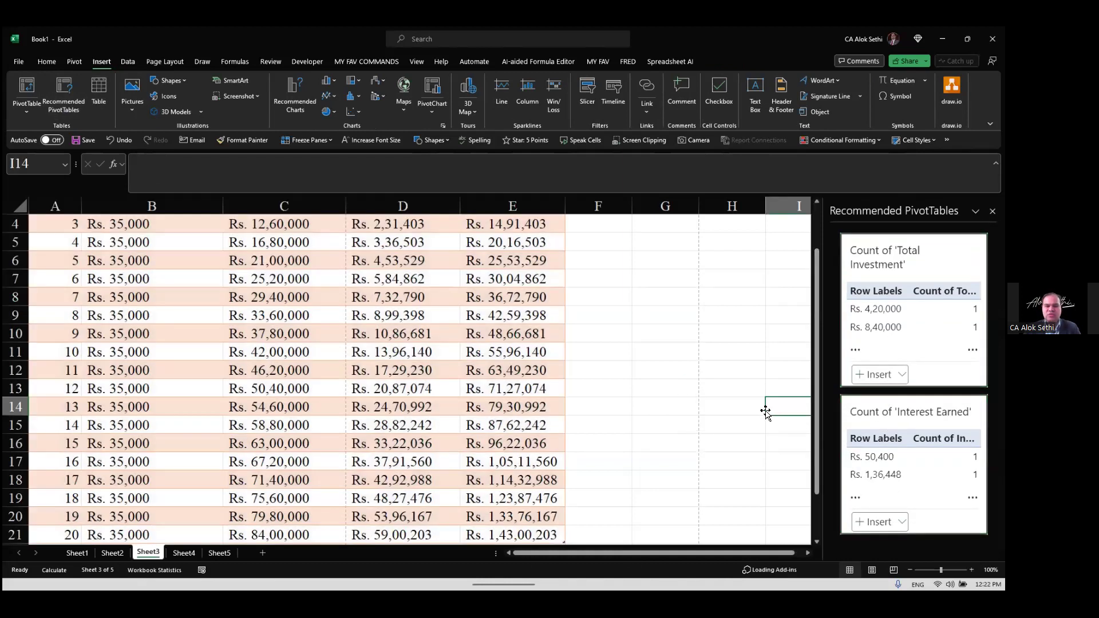
left_click(638, 431)
left_click(992, 211)
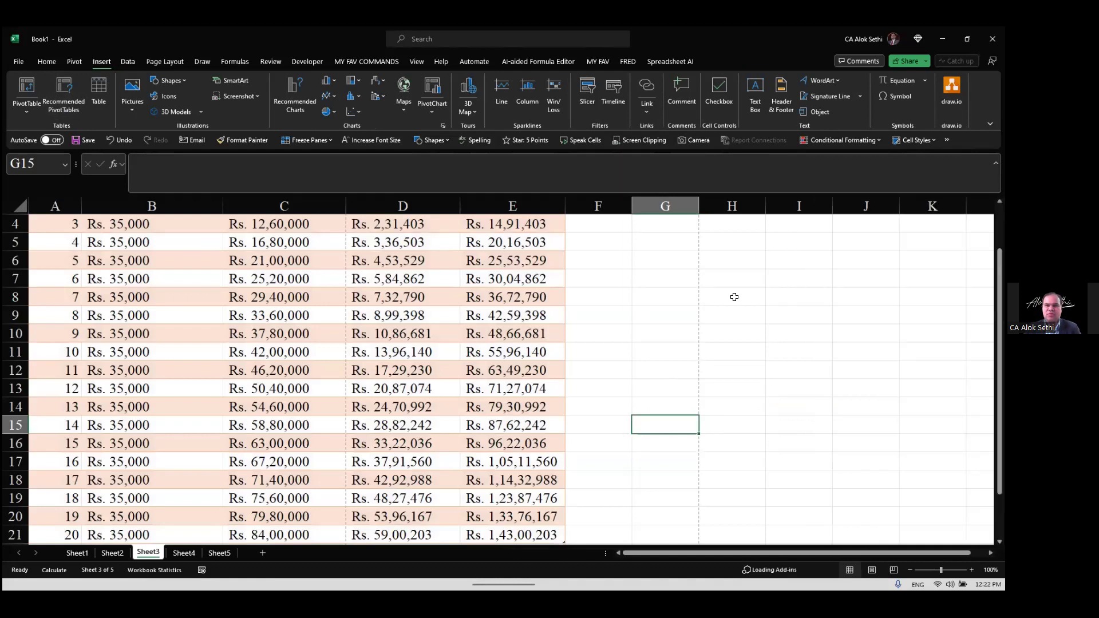
left_click(734, 295)
left_click(623, 254)
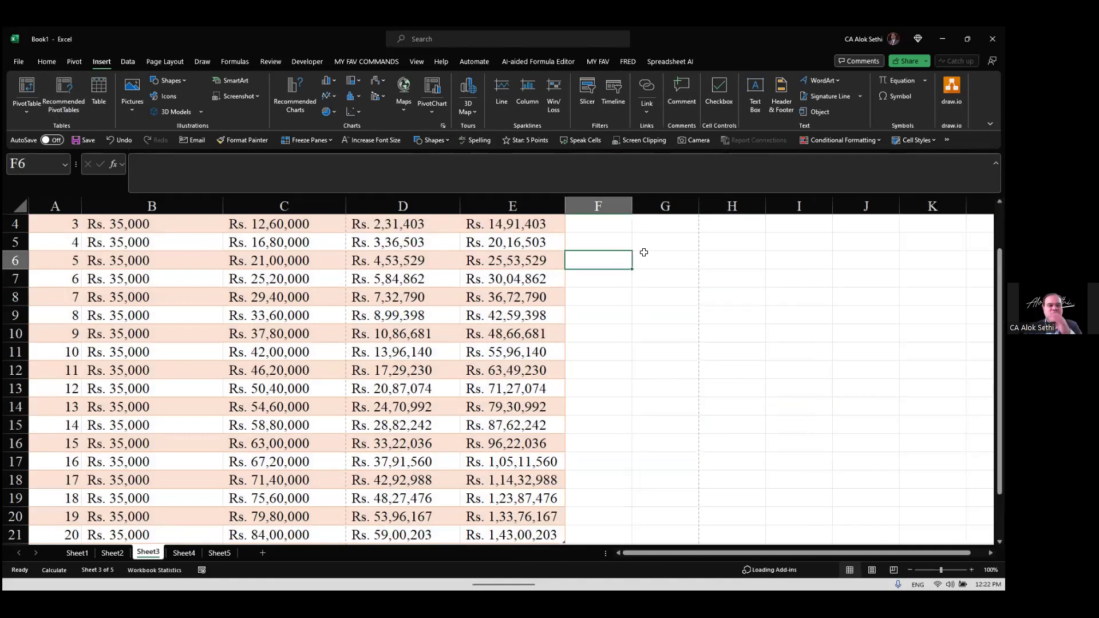
scroll(643, 251, "up", 1)
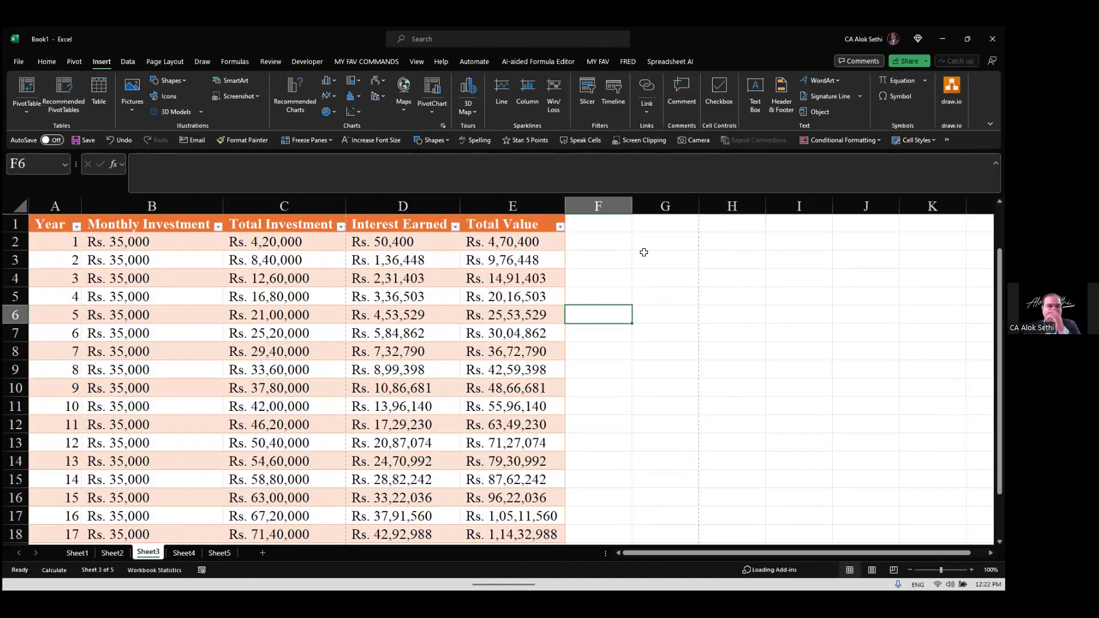
left_click(657, 298)
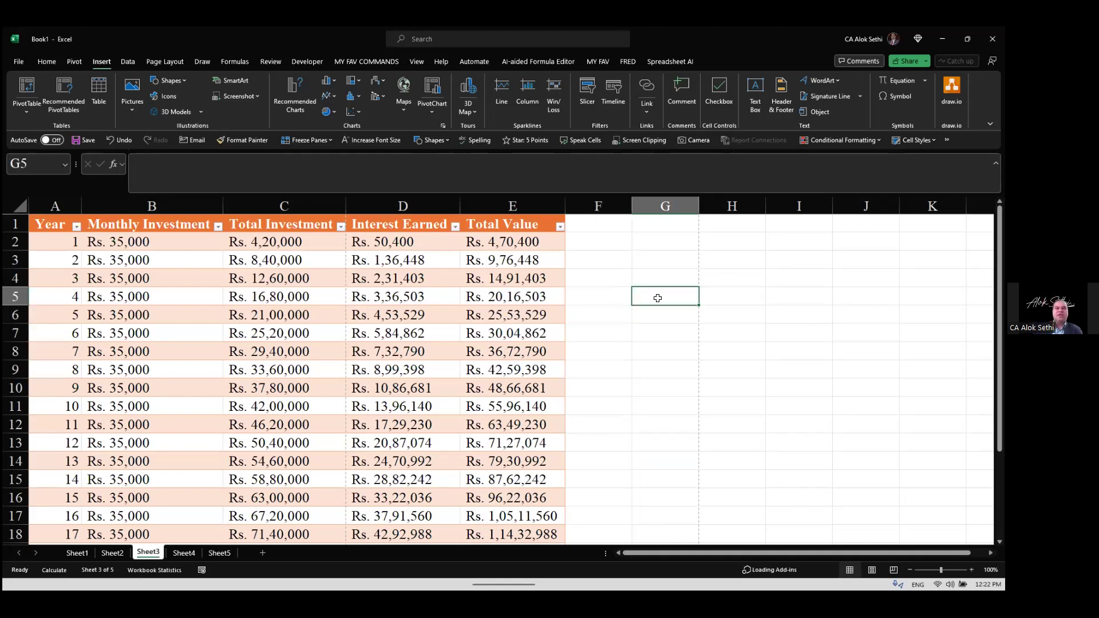
key("Left")
key("Left")
key("Left")
key("Right")
key("Right")
key("Down")
key("Down")
key("Left")
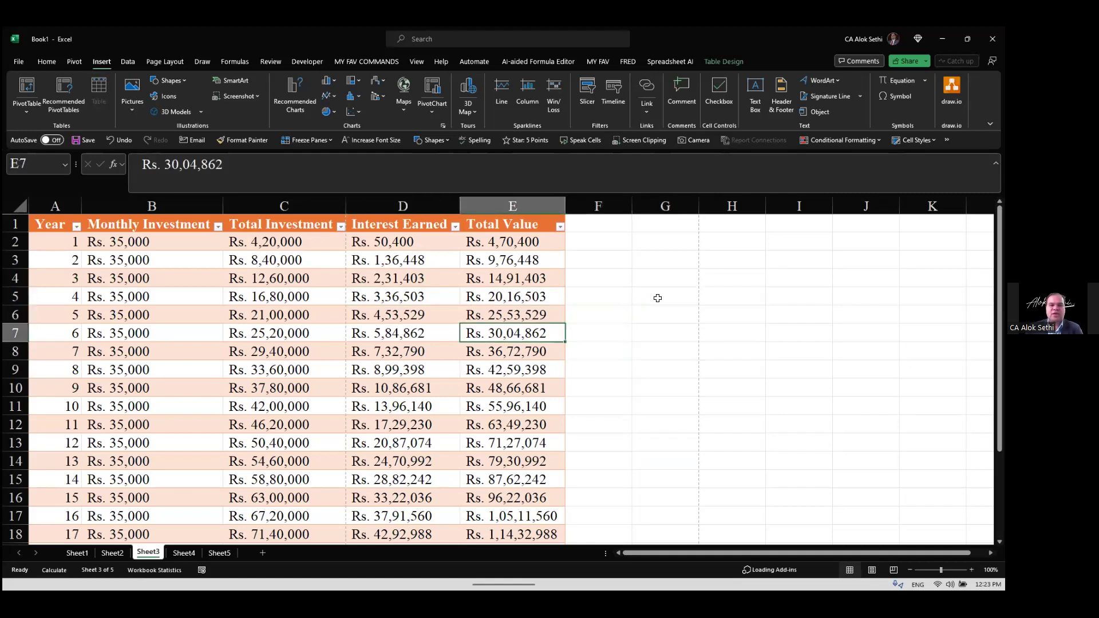
key("Left")
key("Left")
key("Left")
key("Right")
key("Right")
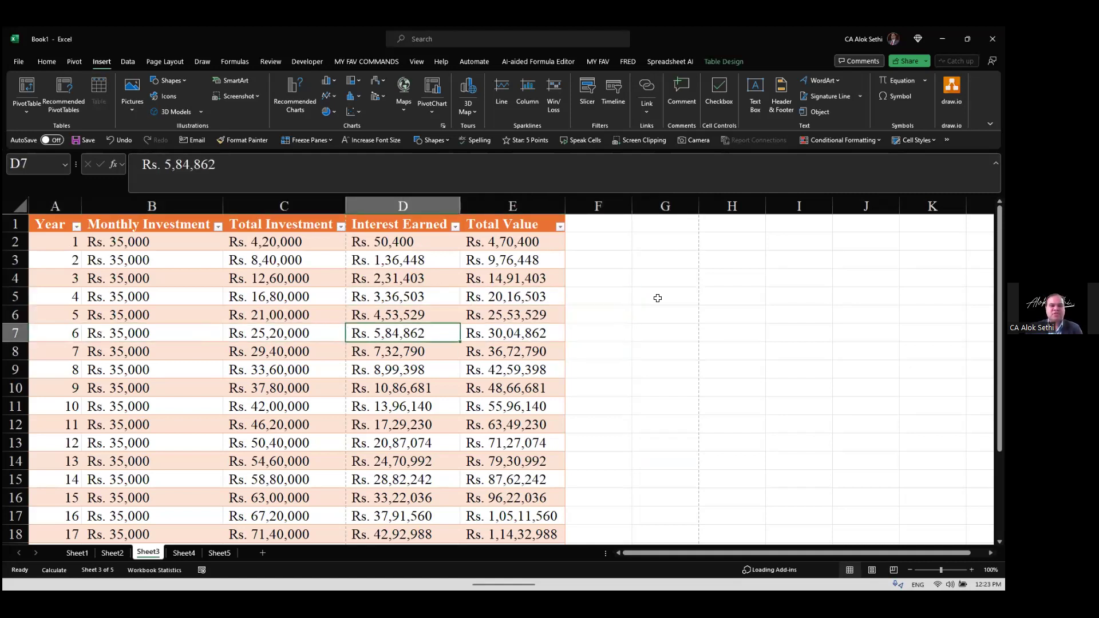
key("Left")
key("Right")
key("Right")
key("Right")
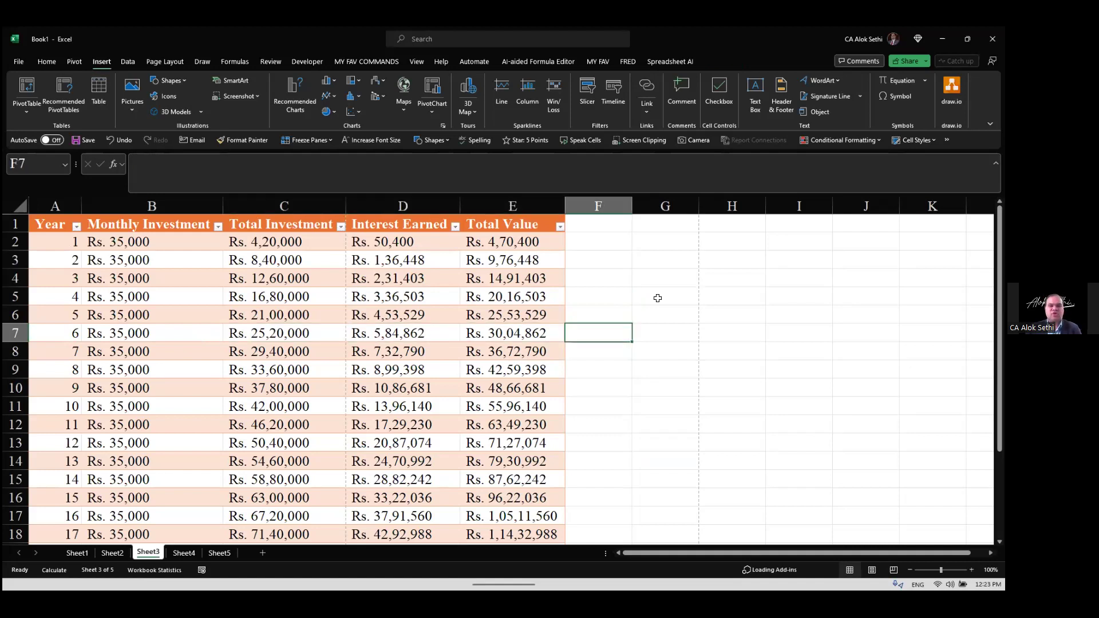
Step: Try to calculate year 6's Total Value divided by its Total Investment, multiplied by 100, in cell G7
key("Right")
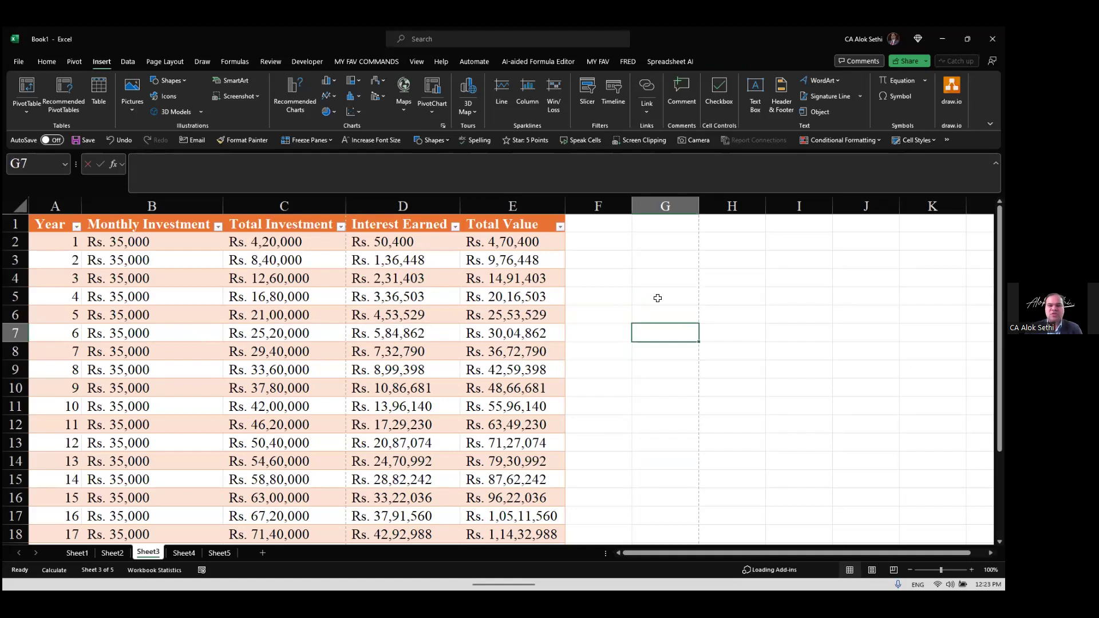
type("=")
key("Left")
key("Left")
key("Left")
key("Right")
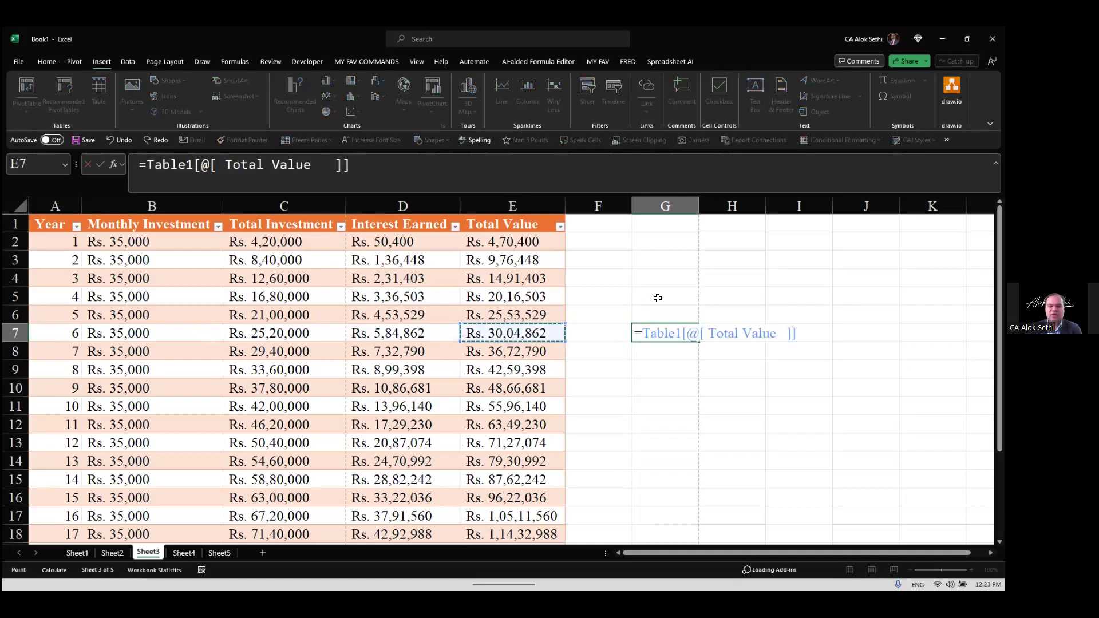
type("/")
key("Left")
key("Left")
key("Left")
key("Left")
key("Left")
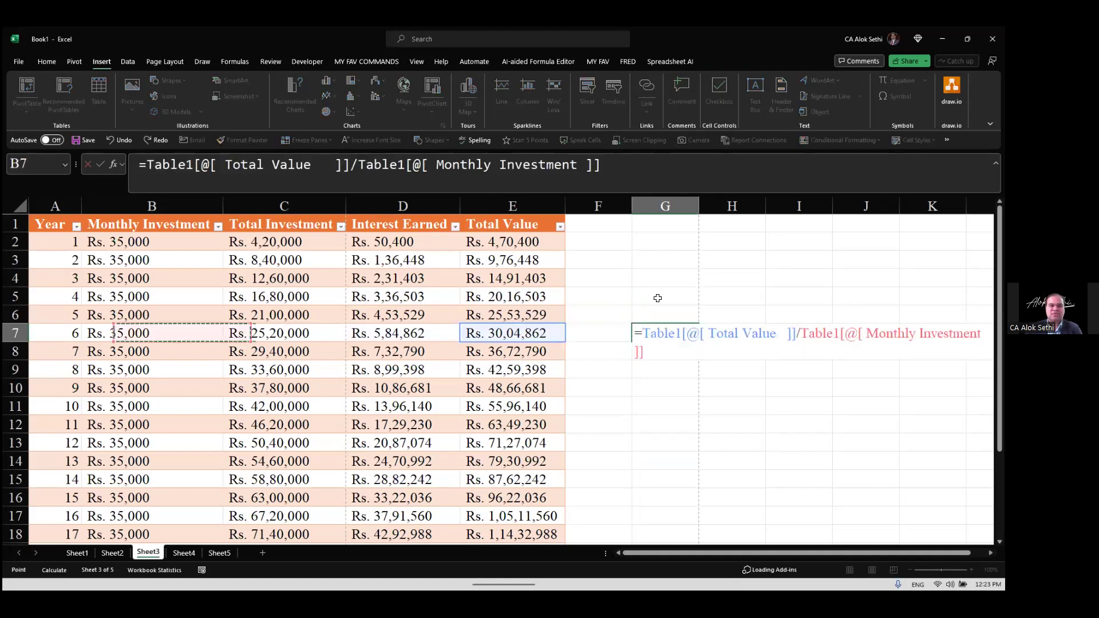
key("Right")
type("*")
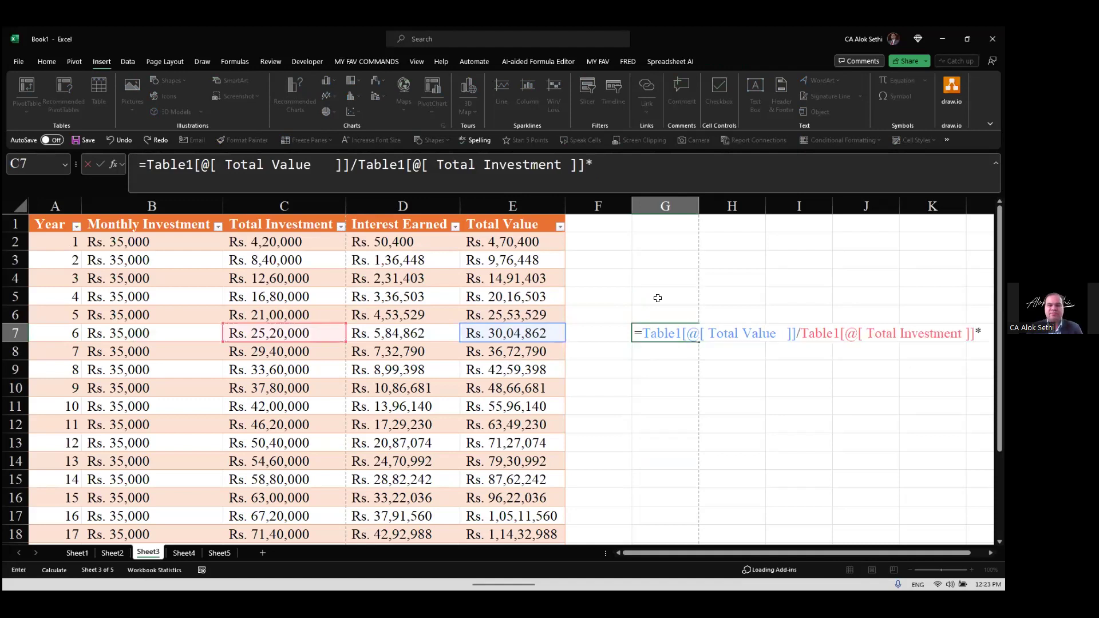
type("100")
key("ctrl+Return")
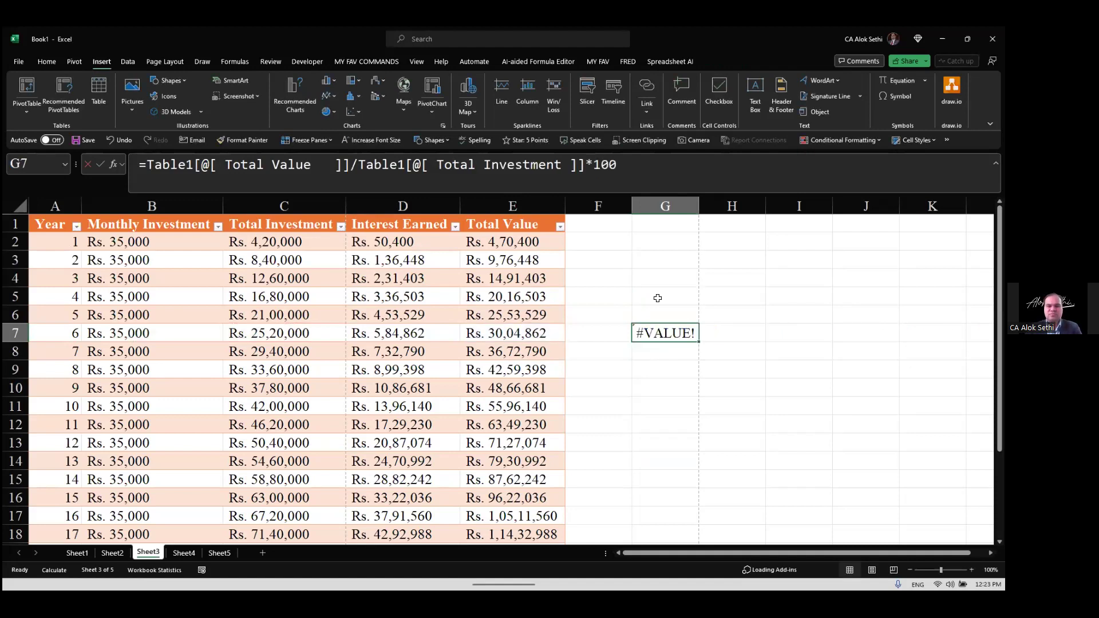
Step: Remove the multiplication by 100 from the formula in G7, leaving Total Value divided by Total Investment
key("F2")
key("BackSpace")
key("BackSpace")
key("BackSpace")
key("BackSpace")
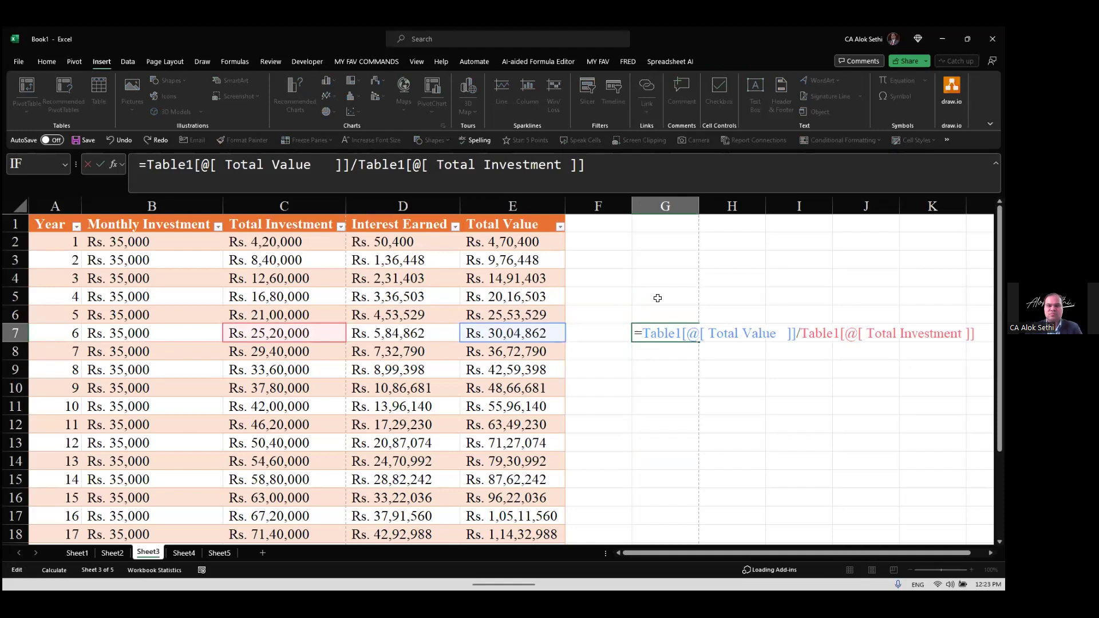
key("ctrl+Return")
key("F2")
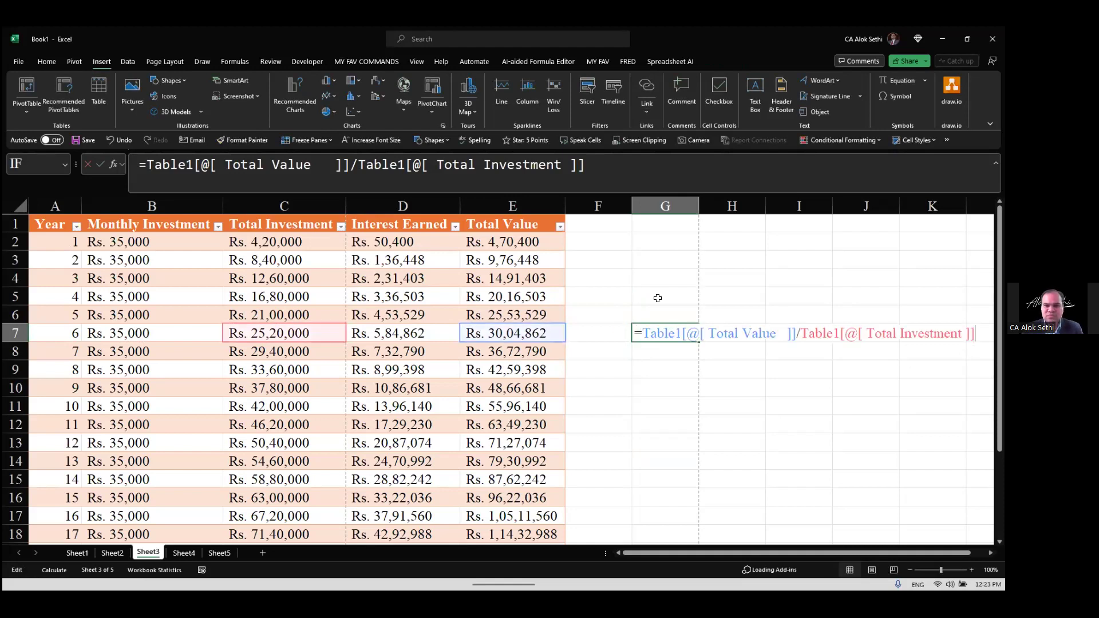
key("ctrl+Return")
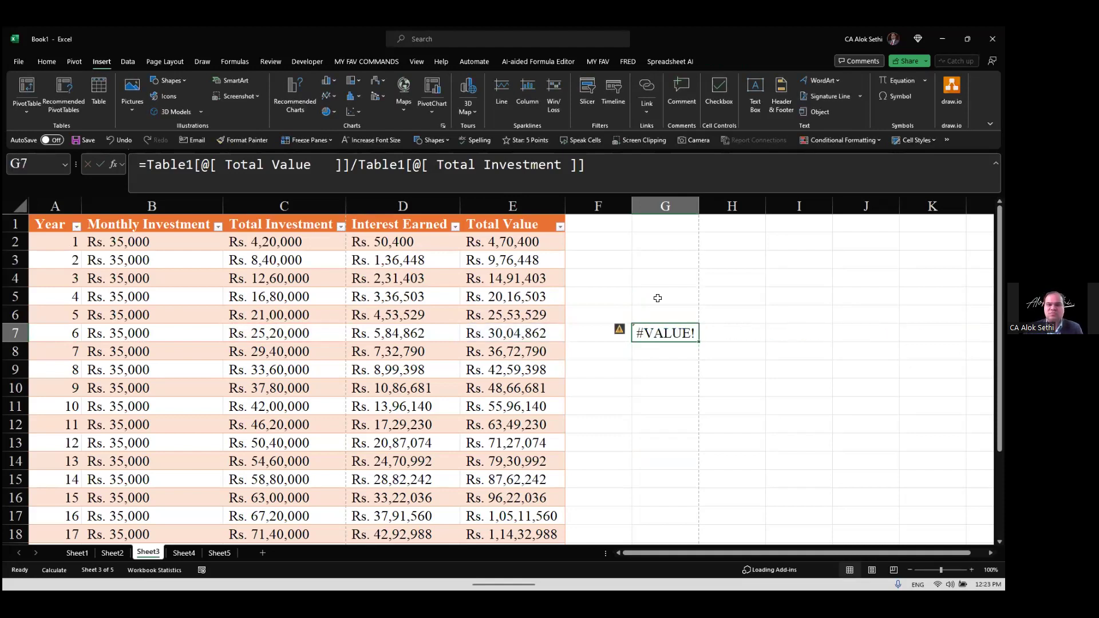
Step: Clear the ratio formula from cell G7
key("Delete")
key("Left")
key("Right")
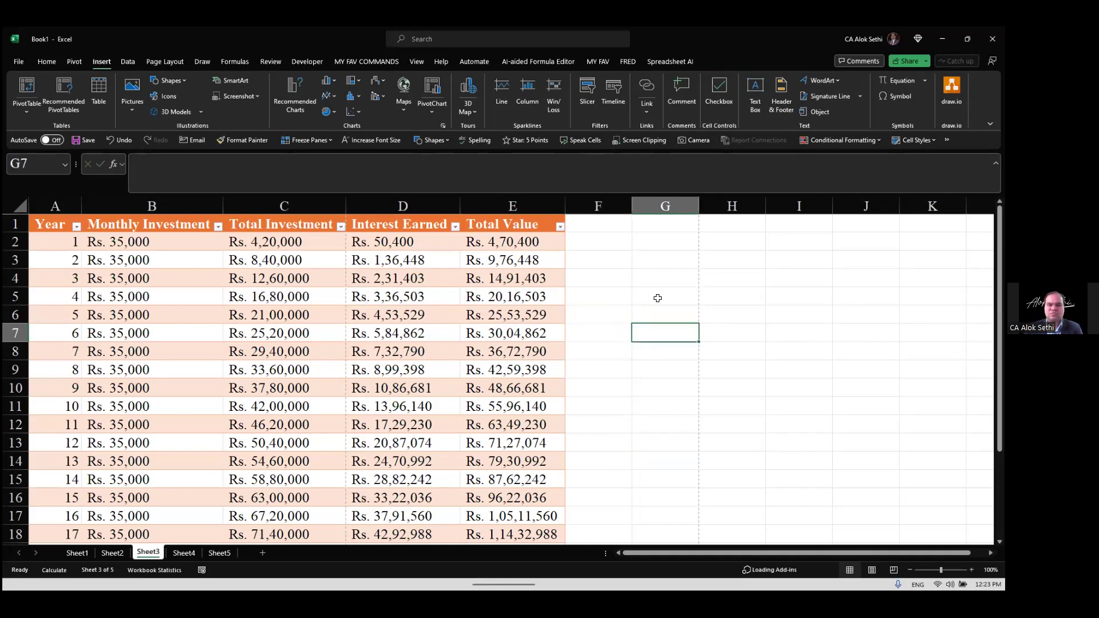
type("=")
key("Left")
key("Left")
key("Escape")
Step: Replace every "Rs." in the investment table with nothing
key("Left")
key("Left")
key("Left")
key("Left")
key("Up")
key("Up")
key("ctrl+a")
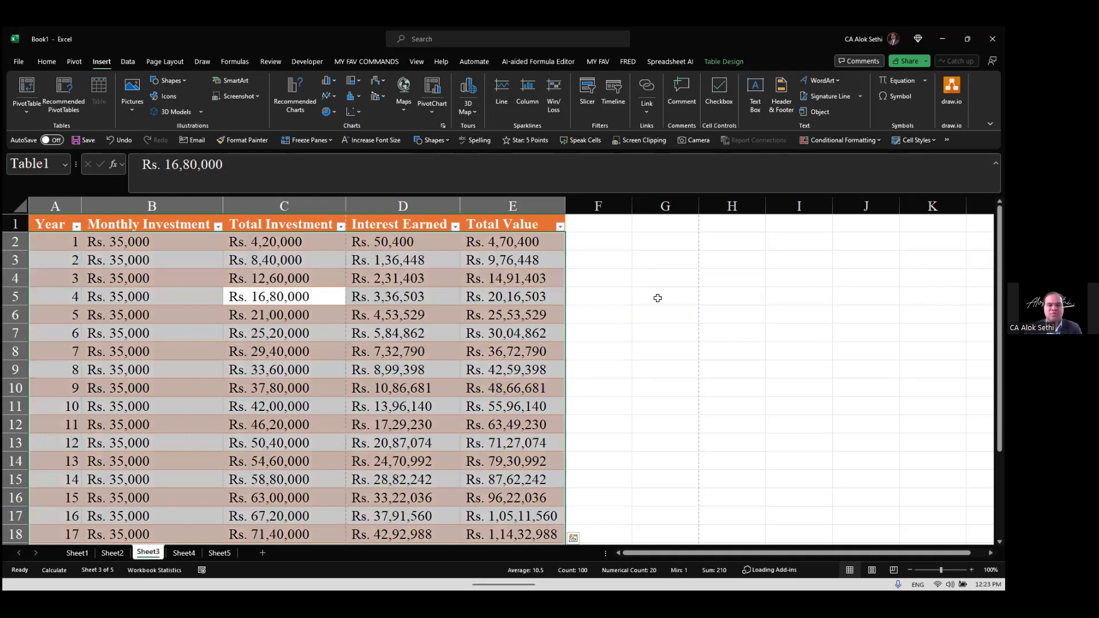
key("ctrl+h")
type("R")
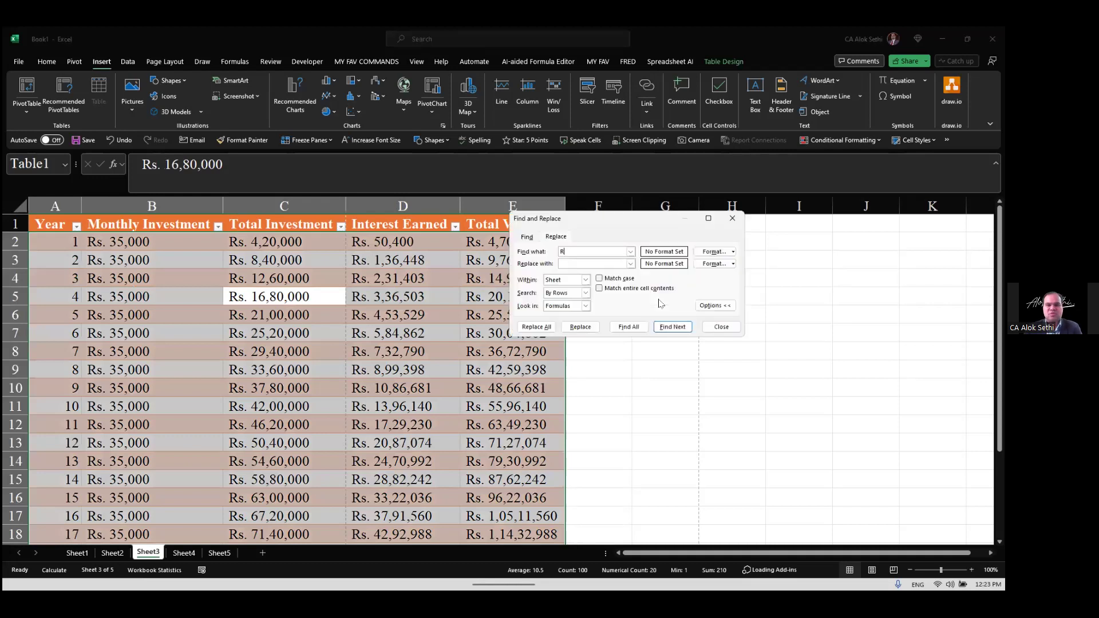
type("s.")
left_click(545, 329)
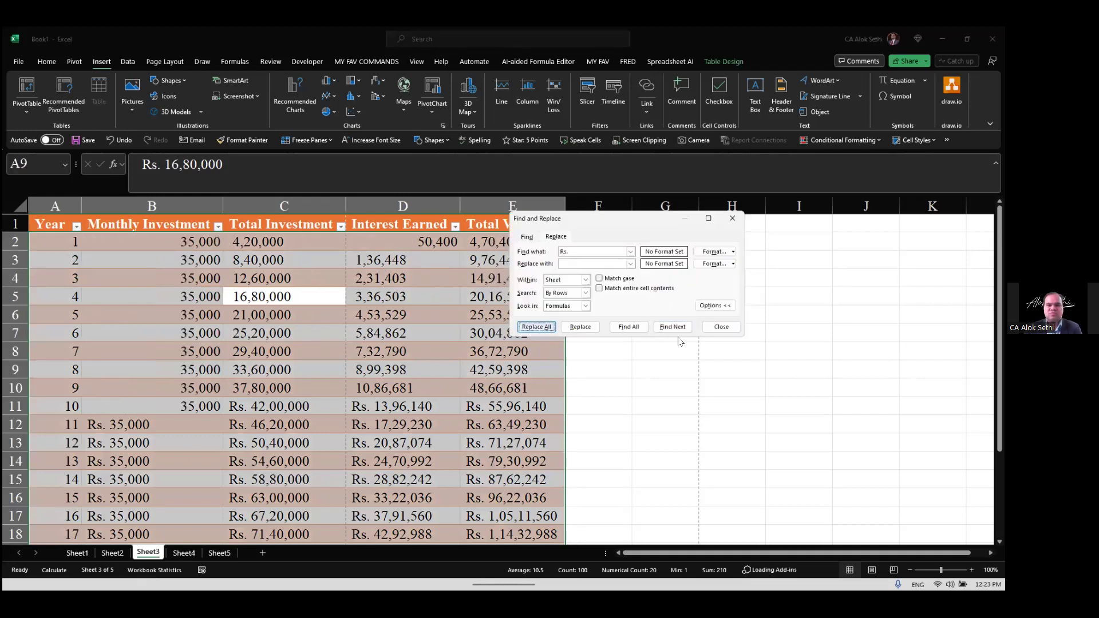
key("Return")
left_click(721, 327)
Step: Try to divide year 6's Total Value by its Total Investment in cell G7, and clear the formula
left_click(664, 353)
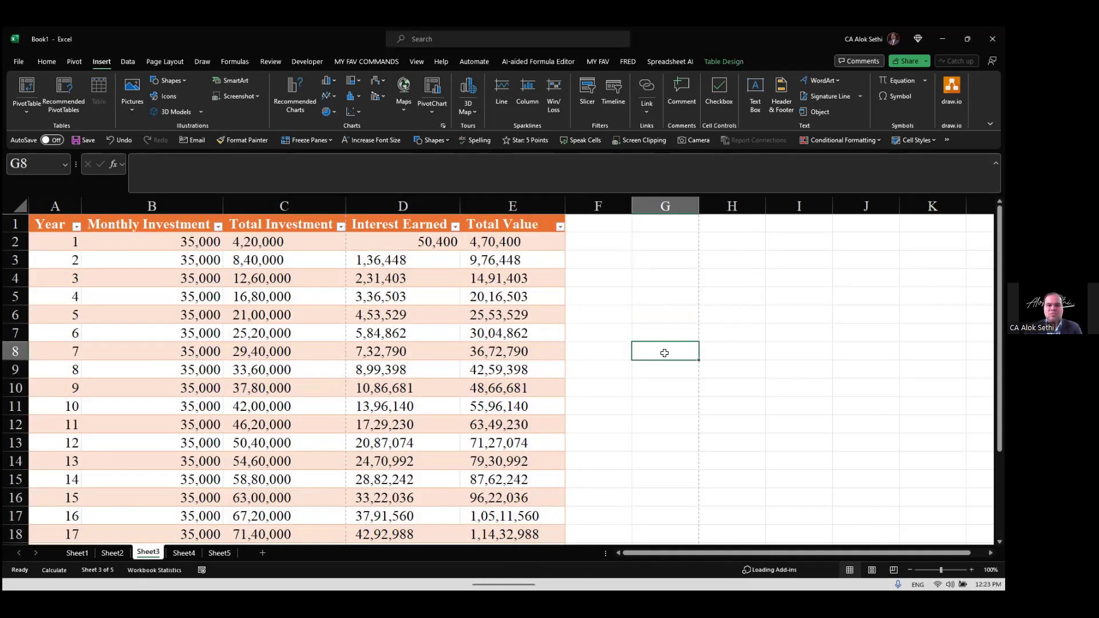
key("Up")
type("=")
key("Left")
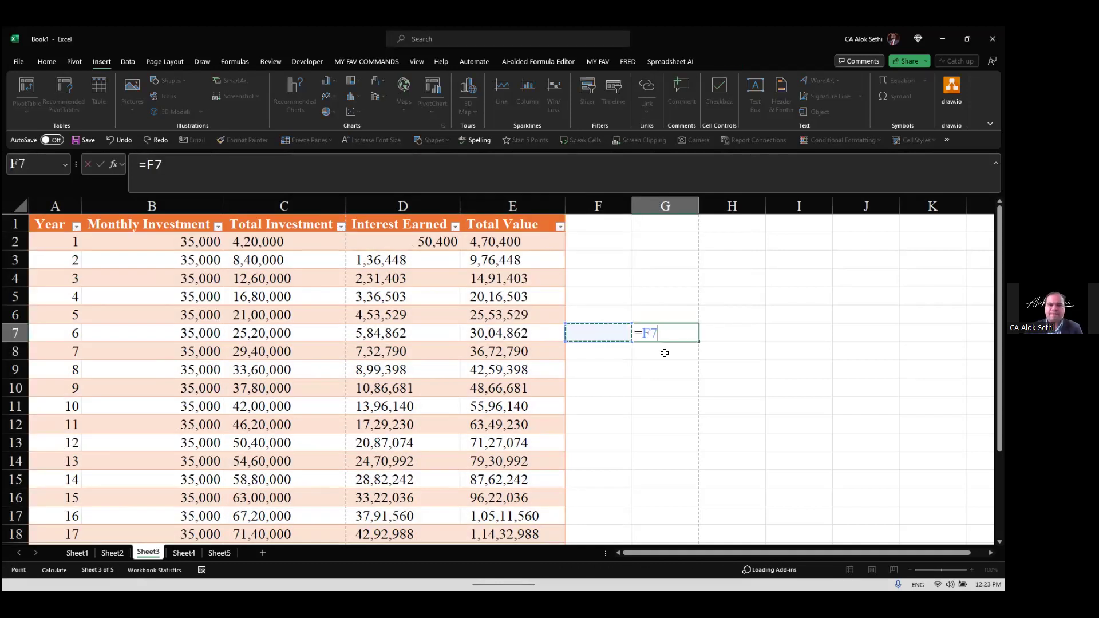
key("Left")
type("/")
key("Left")
key("Left")
key("Left")
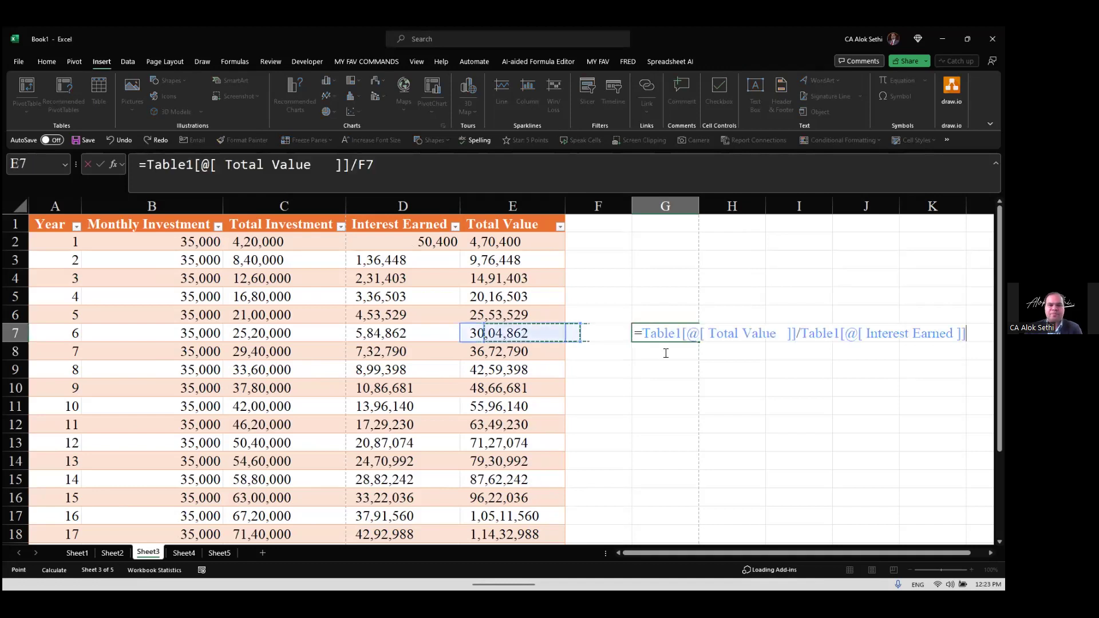
key("Left")
key("Return")
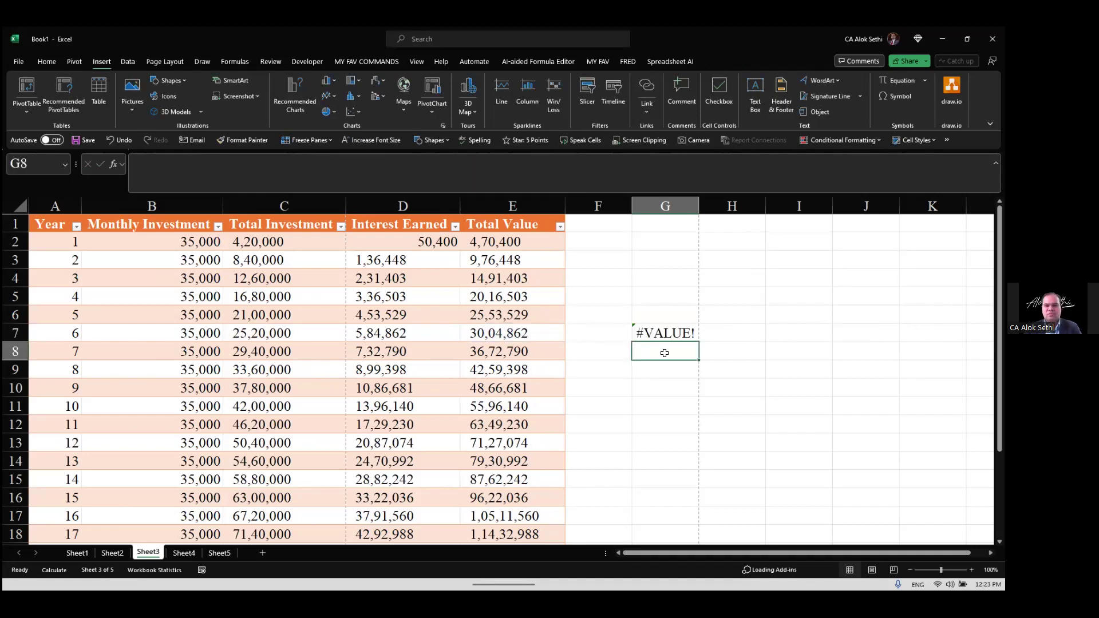
key("Up")
key("Delete")
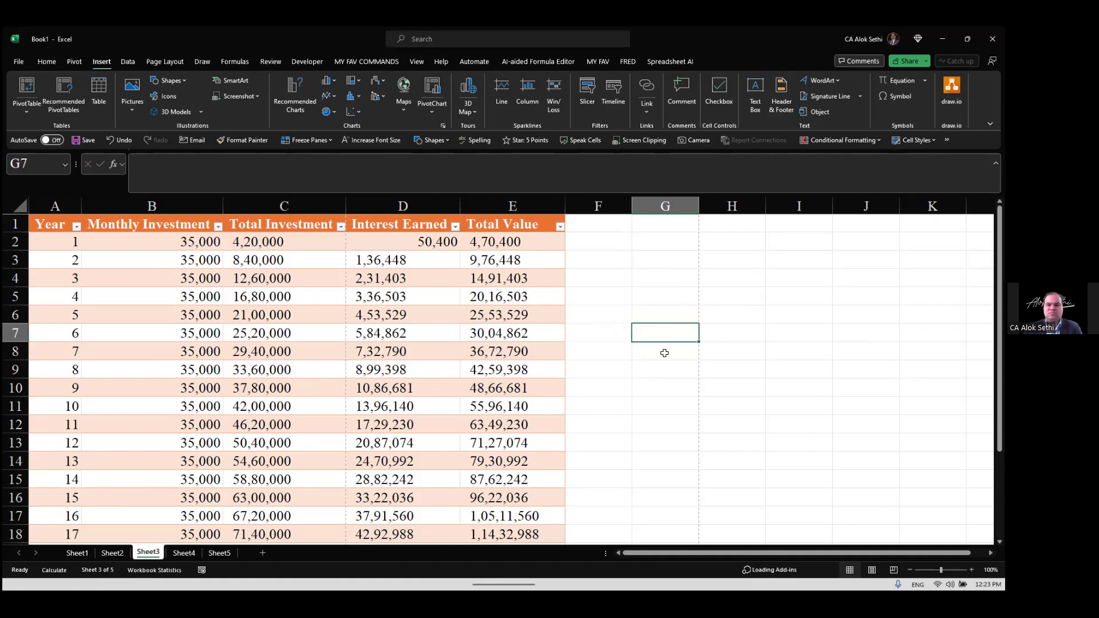
Step: Apply the Number format to all amounts from Monthly Investment to Total Value, cells B2 to E21
left_click(196, 240)
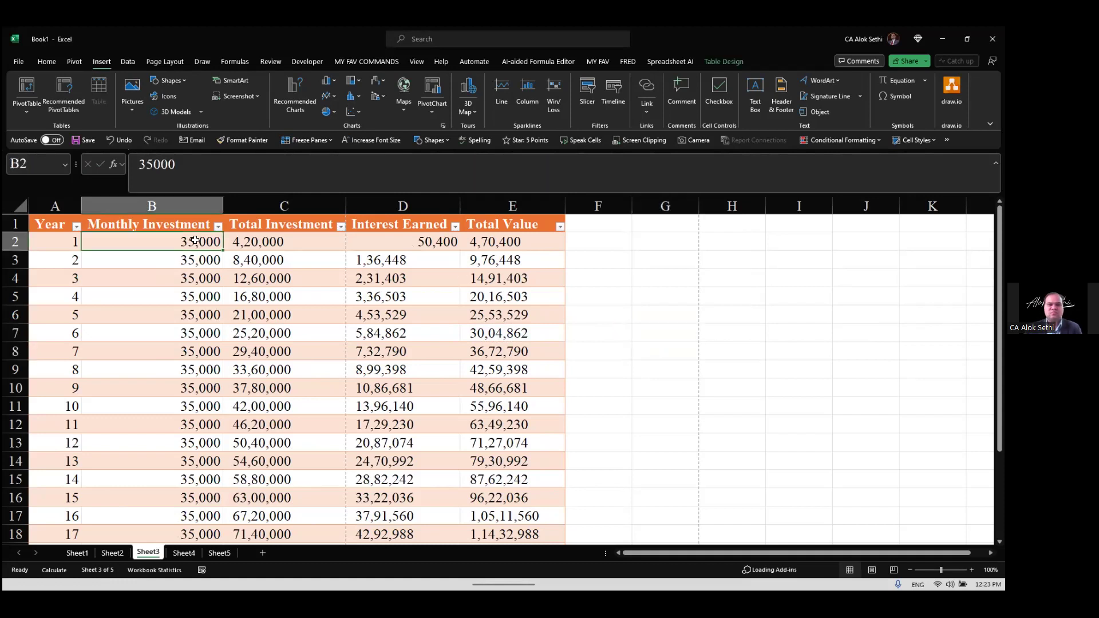
key("ctrl+shift+End")
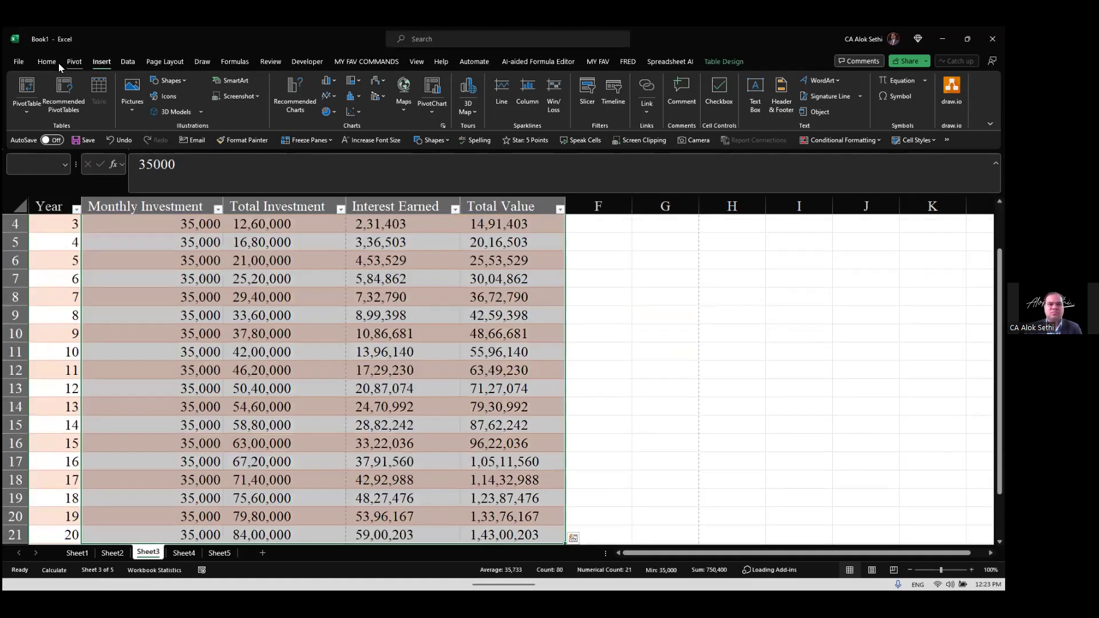
left_click(47, 62)
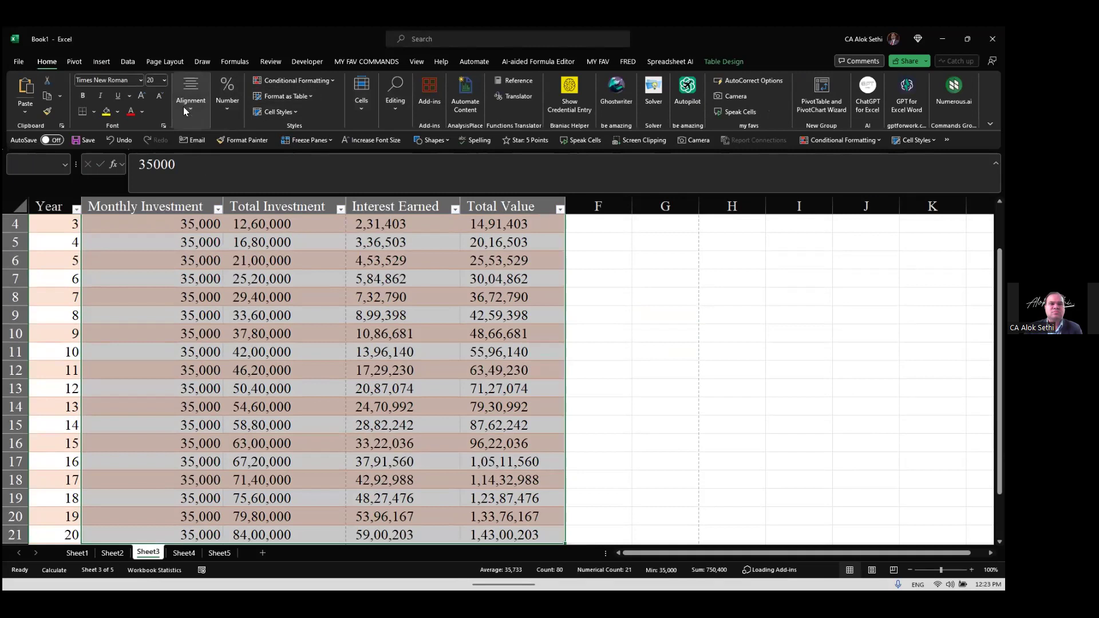
left_click(225, 115)
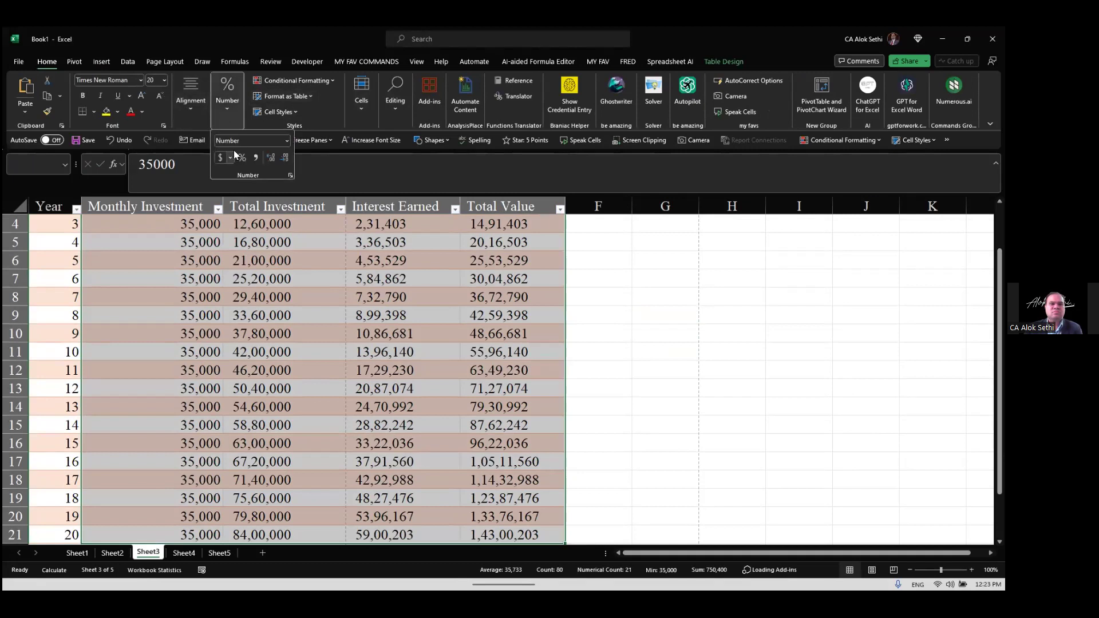
left_click(286, 140)
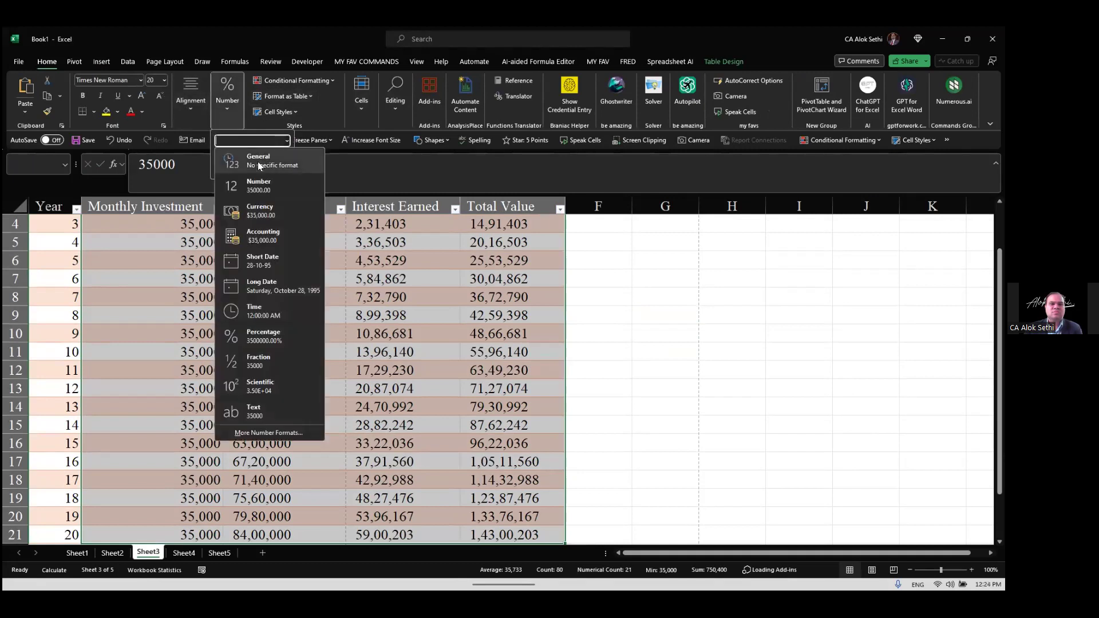
left_click(261, 185)
left_click(485, 259)
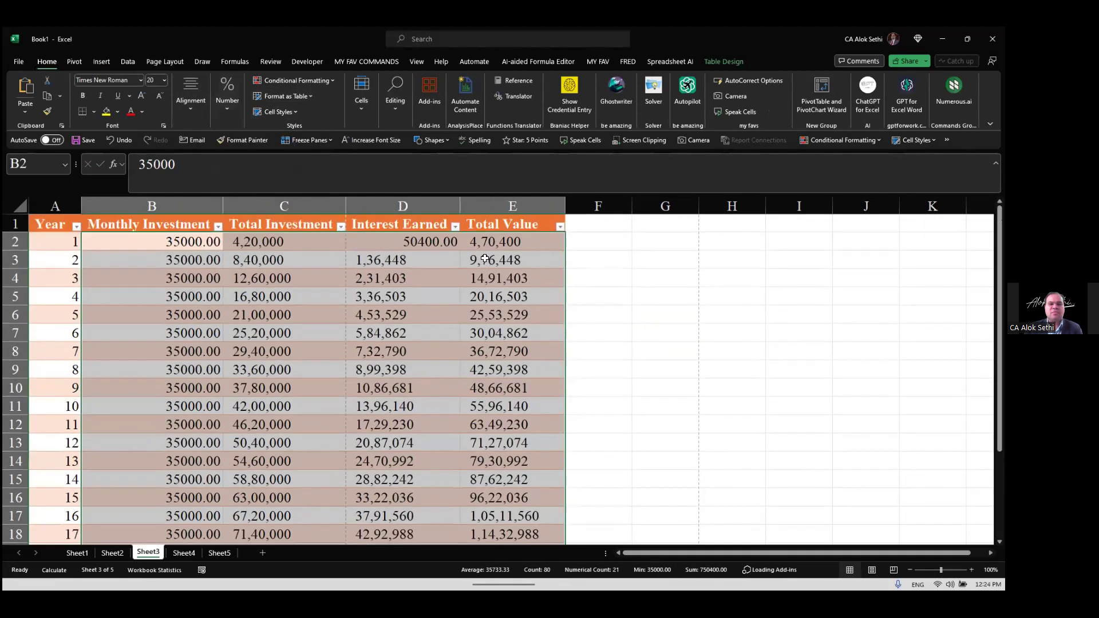
left_click(485, 259)
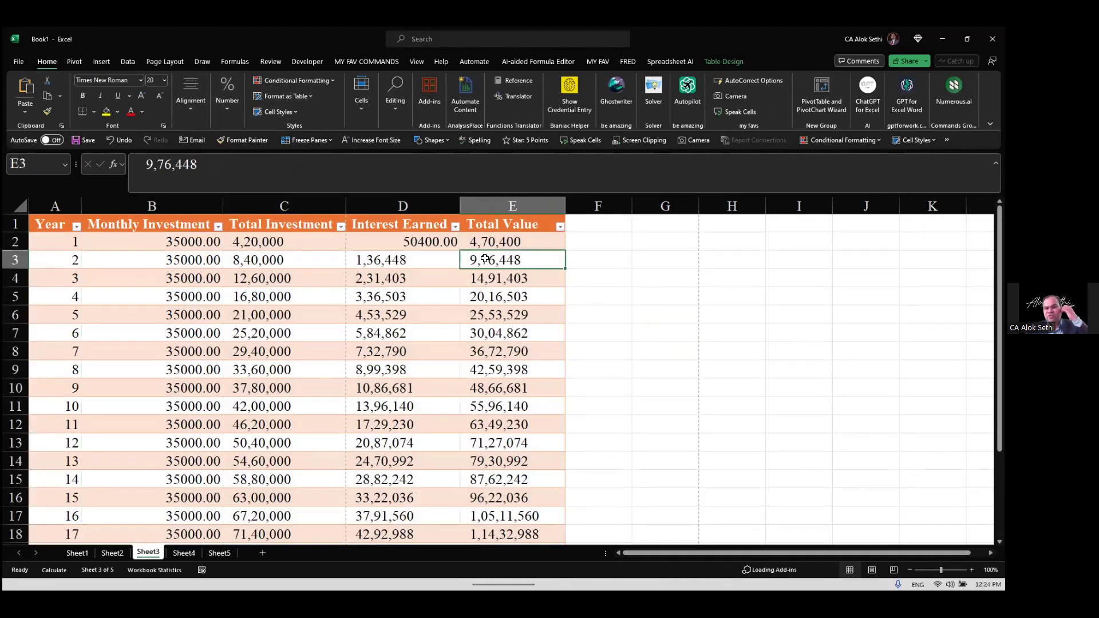
Step: Reselect the amounts in the four columns B to E and apply the Number format to them again
left_click(178, 239)
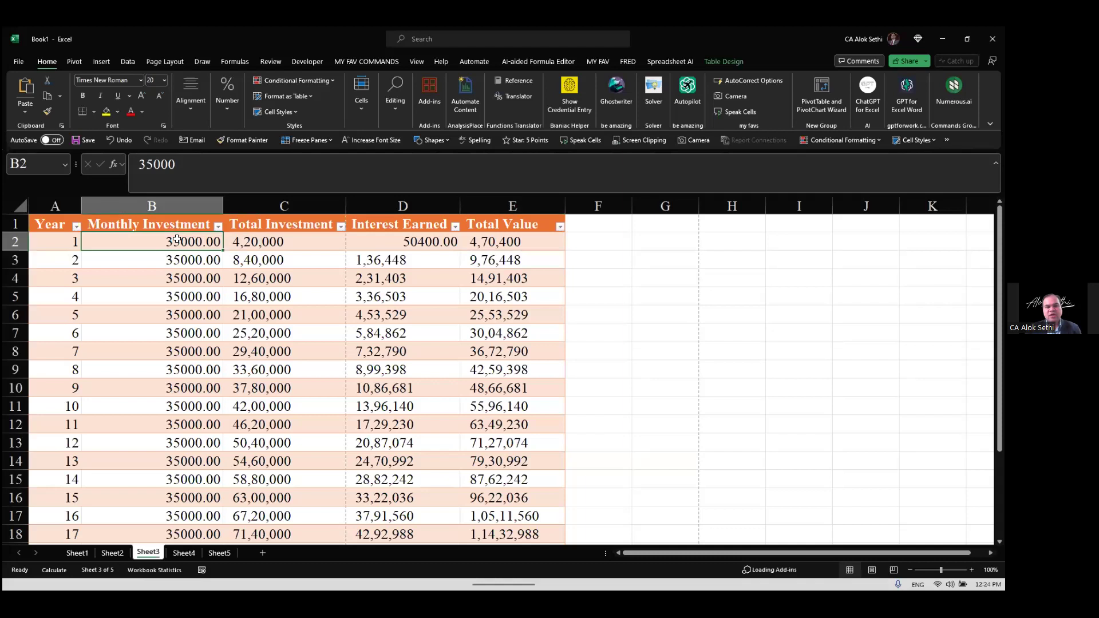
key("ctrl+shift+Right")
key("ctrl+shift+Down")
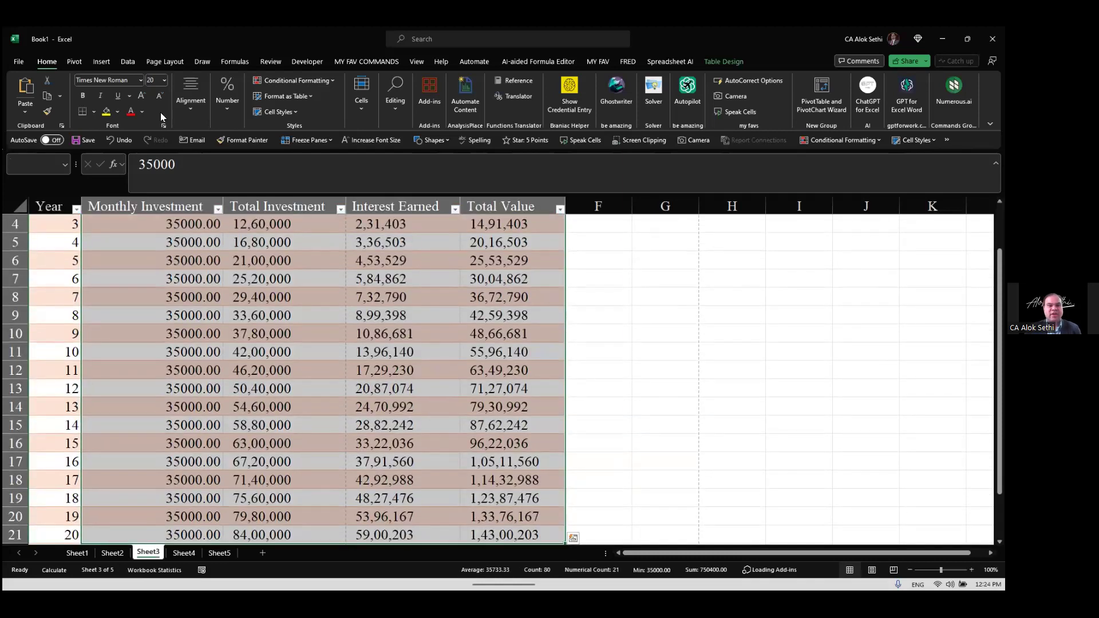
left_click(228, 106)
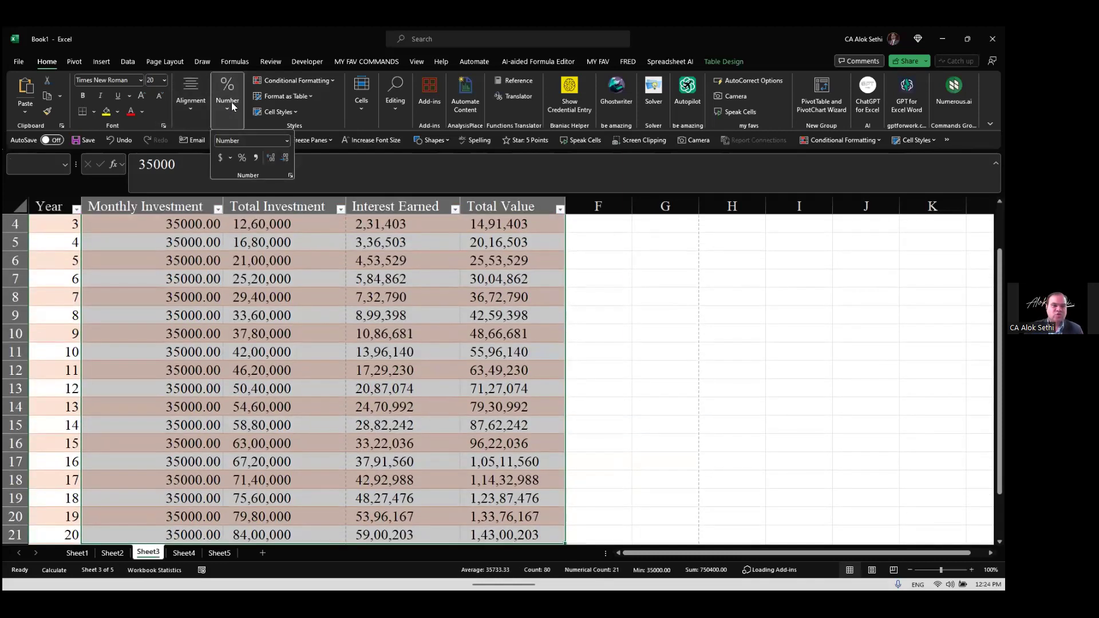
left_click(286, 142)
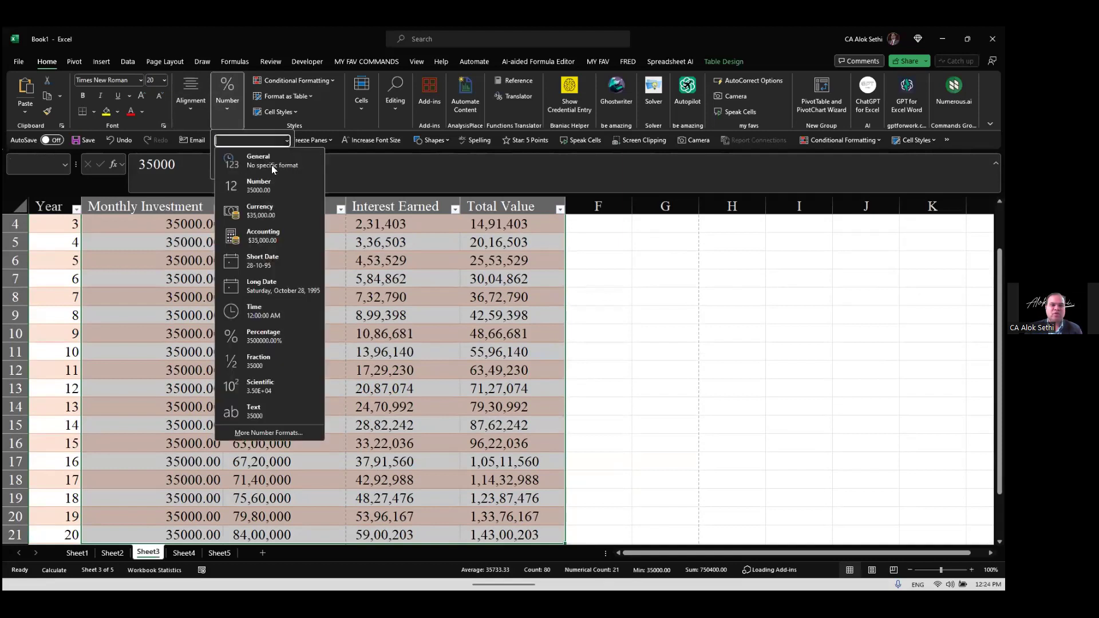
left_click(267, 182)
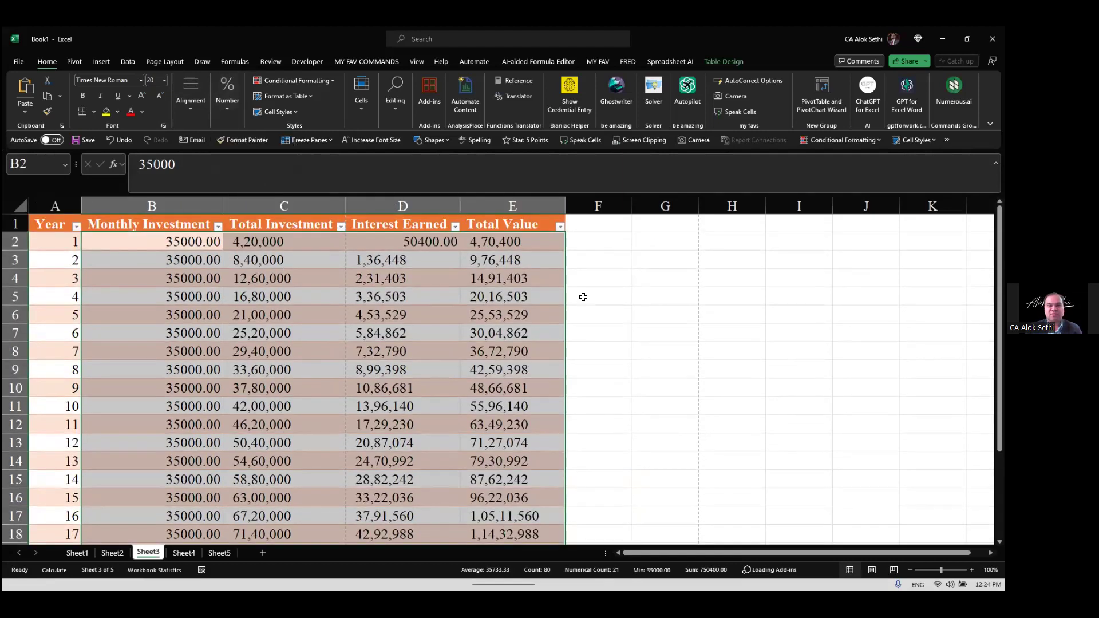
Step: Try to divide year 4's Total Value by its Total Investment in cell G5, and clear the formula
left_click(662, 287)
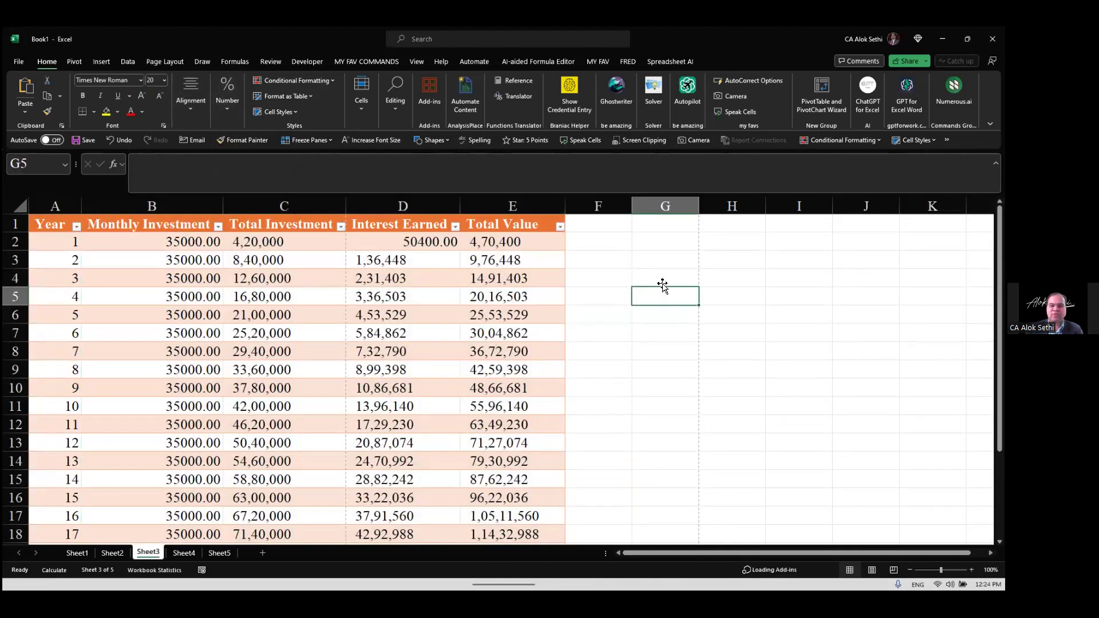
type("=")
key("Left")
key("Left")
type("/")
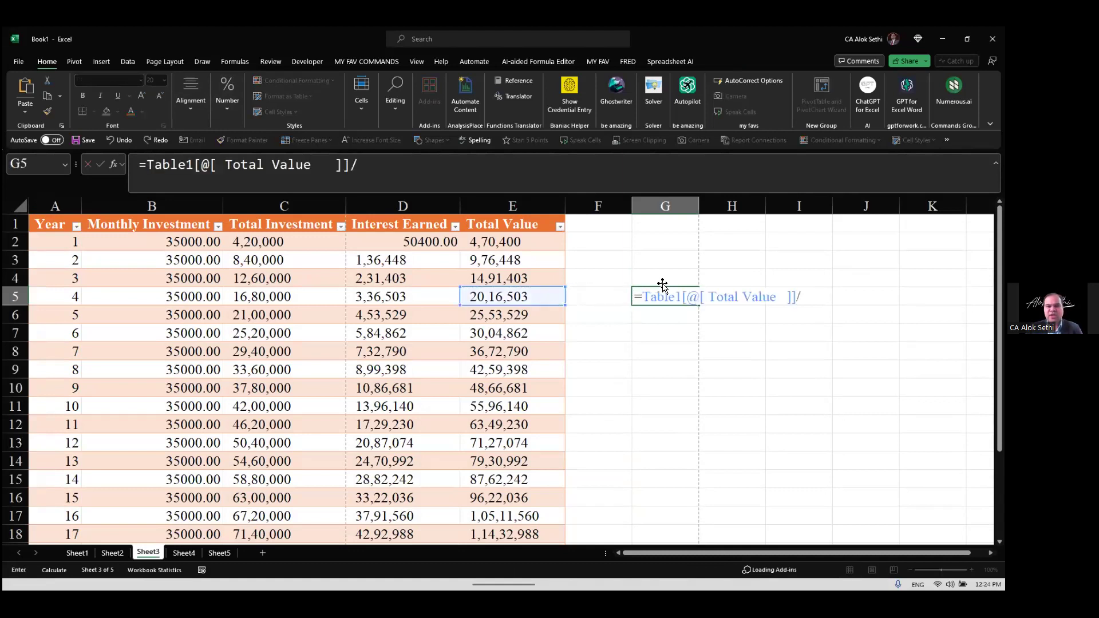
key("Left")
key("Left")
key("Left")
key("Left")
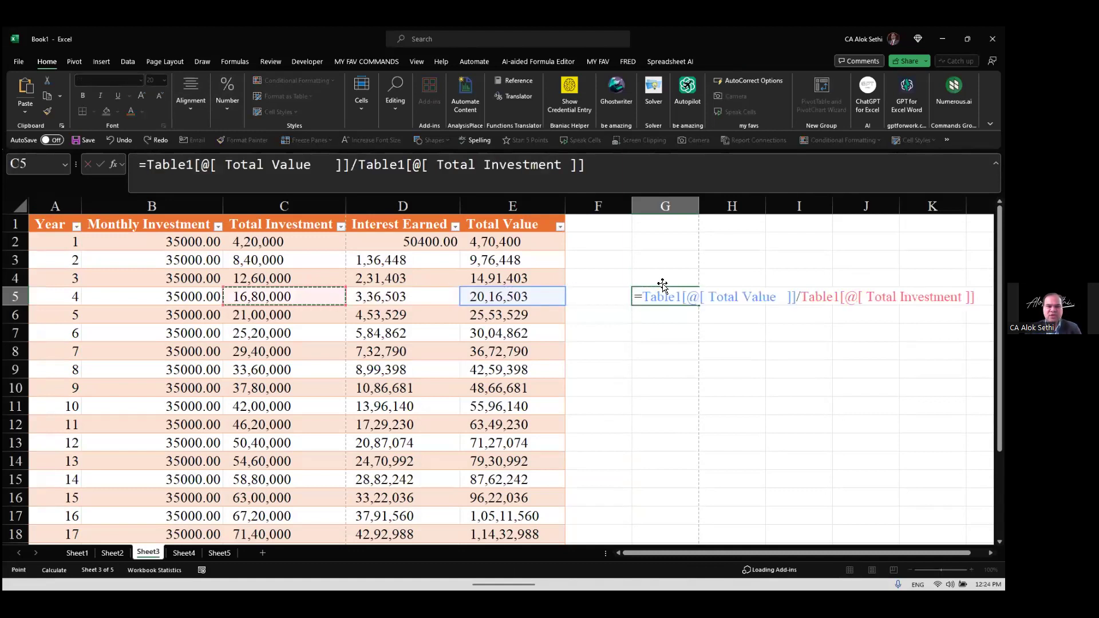
key("Return")
left_click(662, 287)
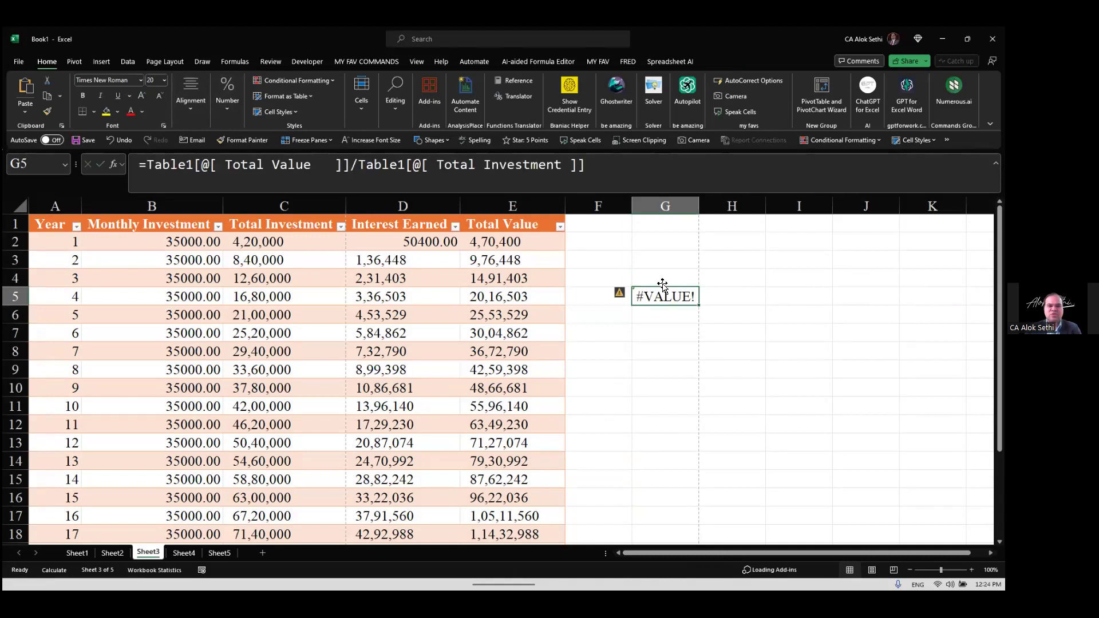
key("Delete")
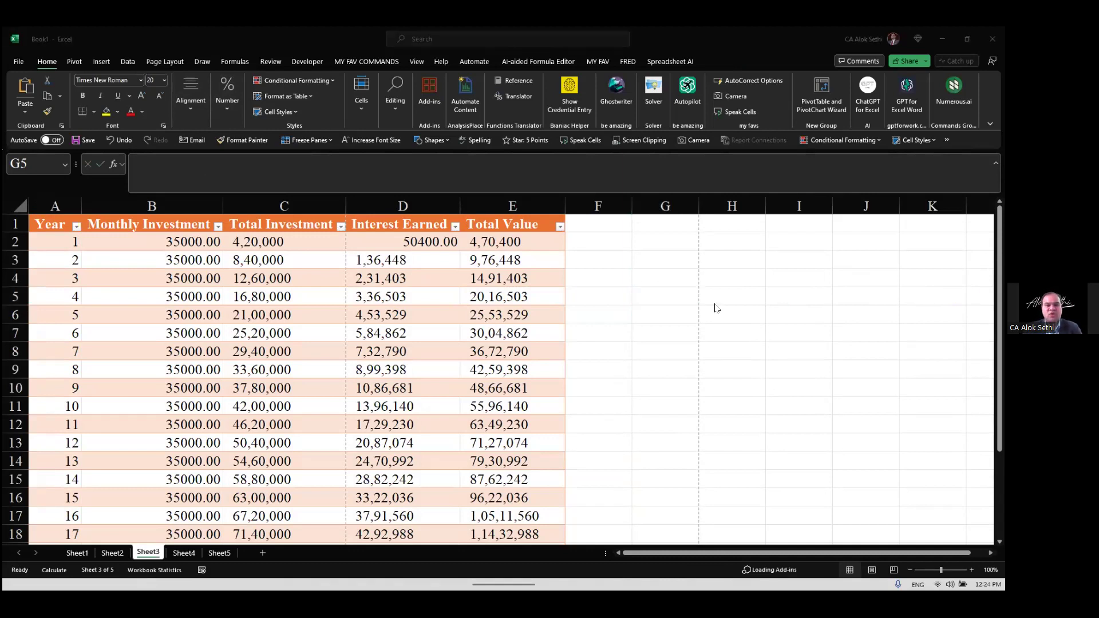
Step: Open the GPT for Excel Word add-in and close it again
scroll(473, 318, "down", 3, "ctrl")
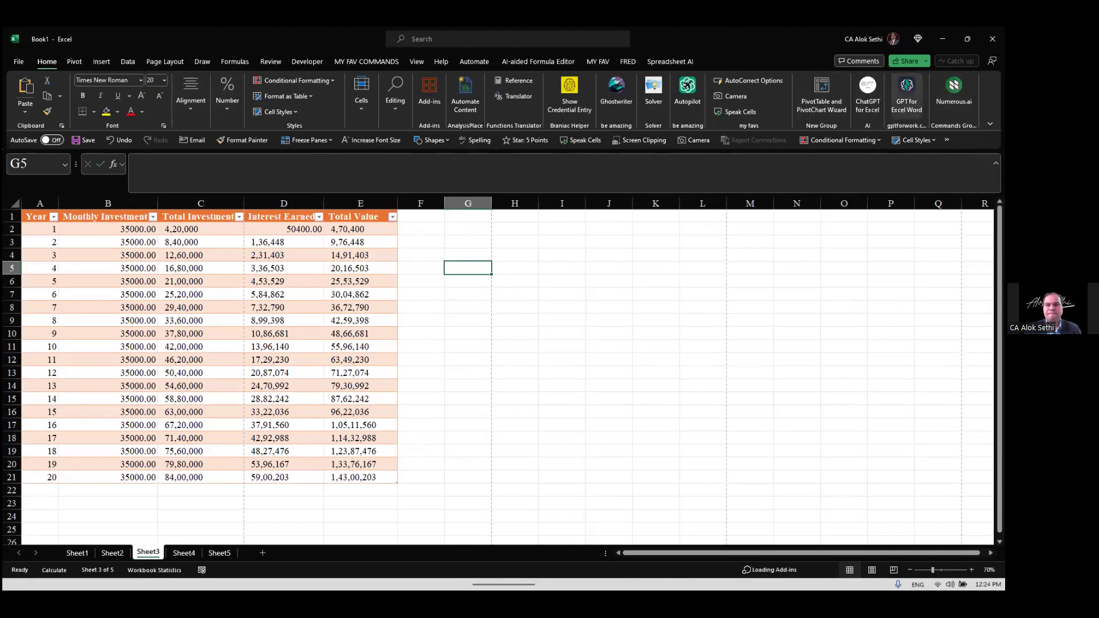
left_click(906, 94)
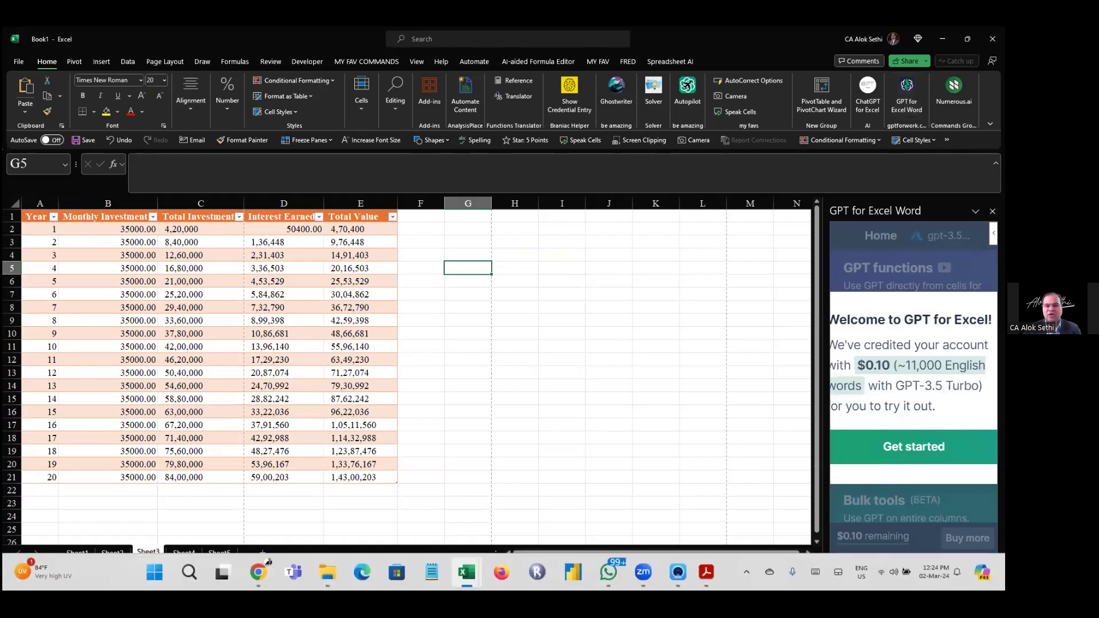
left_click(992, 212)
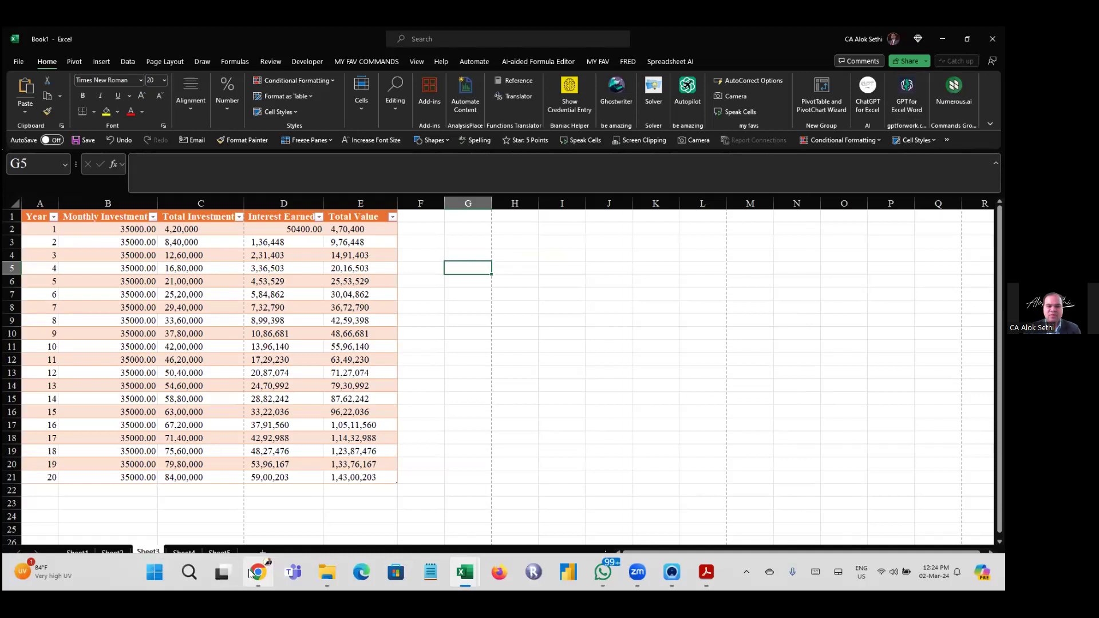
Step: Switch to ChatGPT in Chrome and start a prompt: "Act as a lawyer, and create a partnership deed for a newly established business of Textile"
left_click(258, 572)
scroll(412, 357, "down", 15)
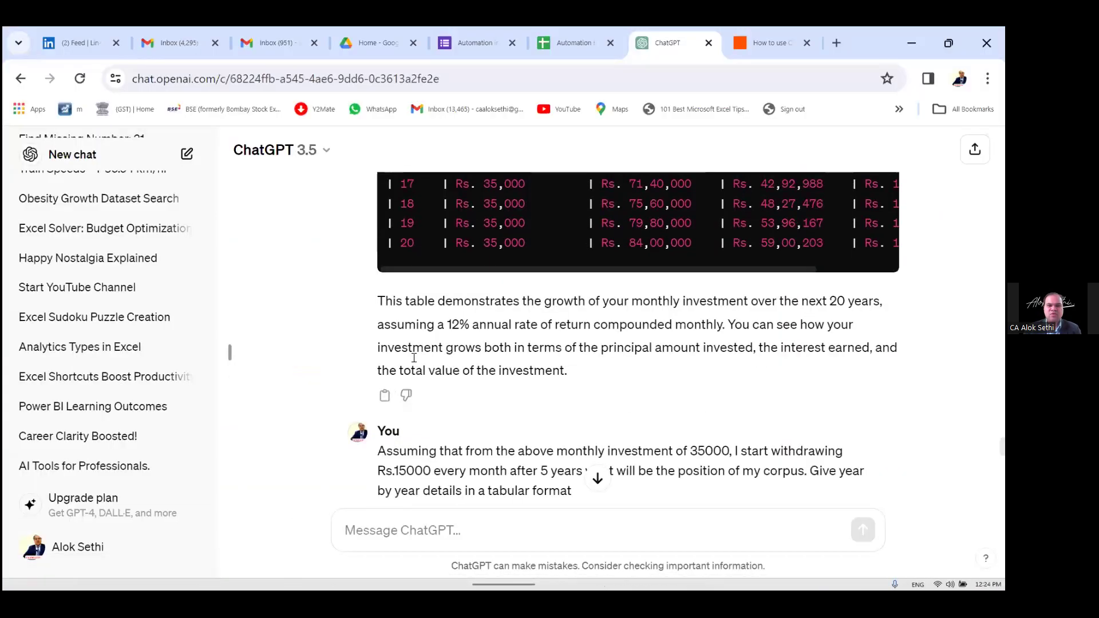
left_click(395, 520)
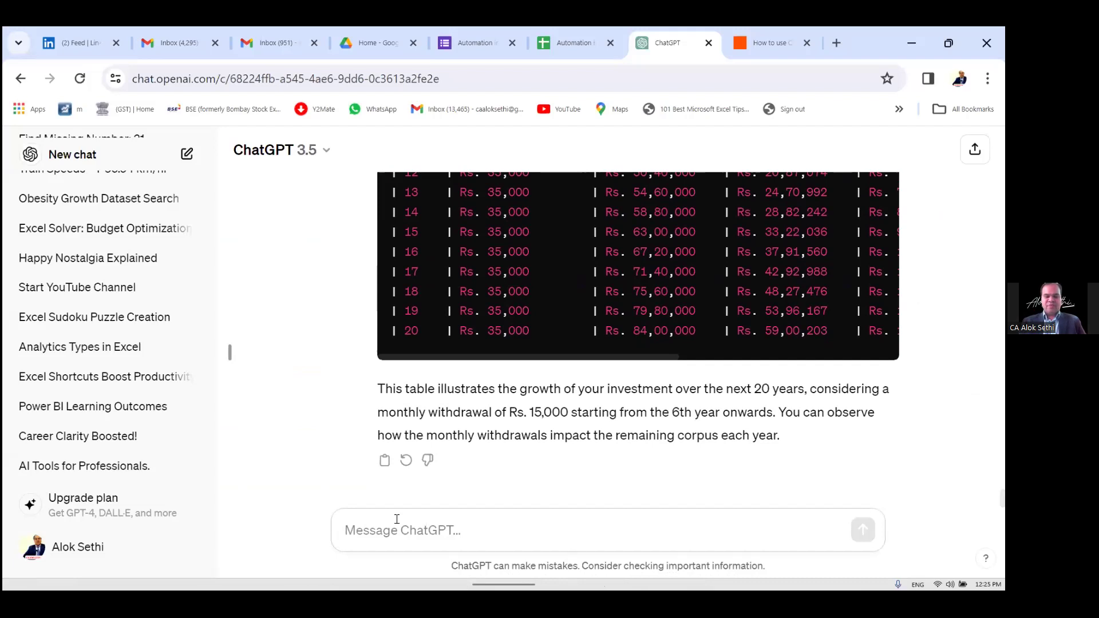
type("Act as a lawyer, ")
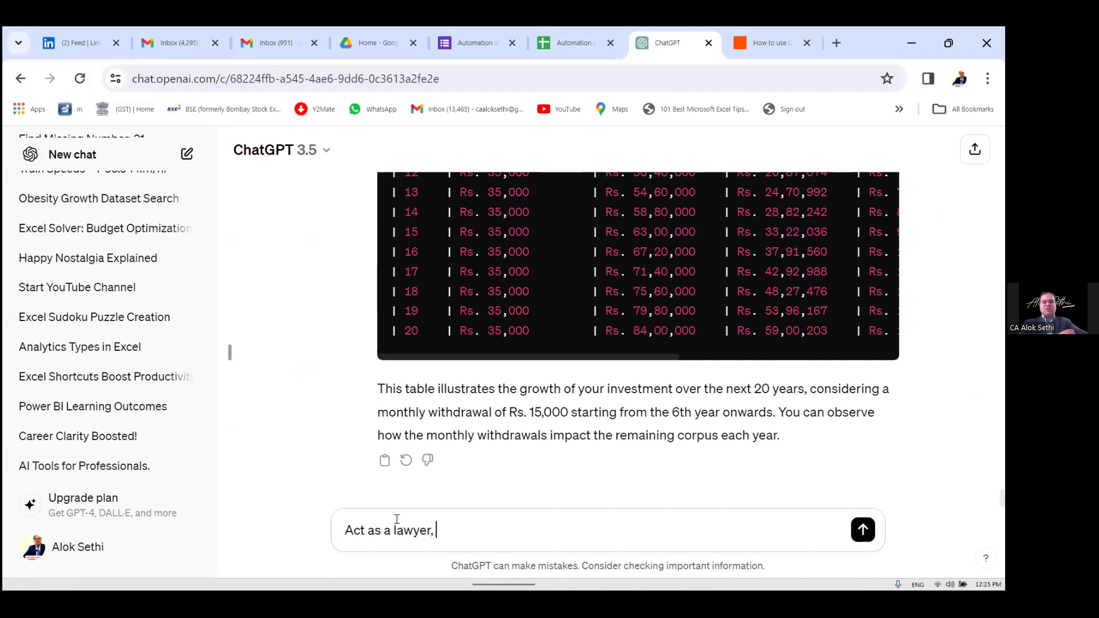
type("and ")
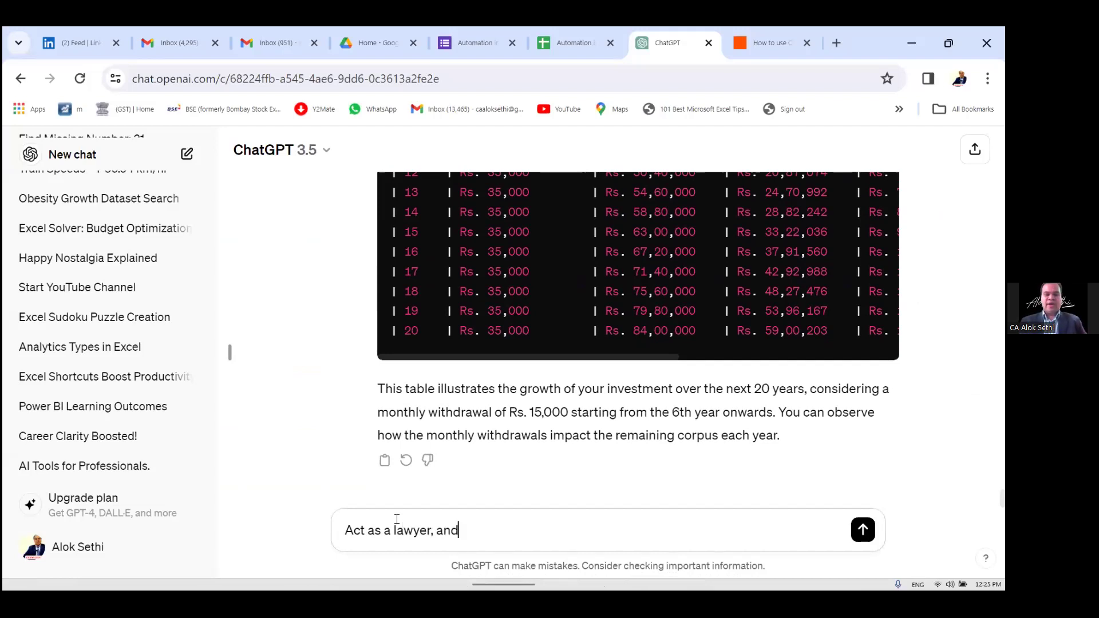
type("cr")
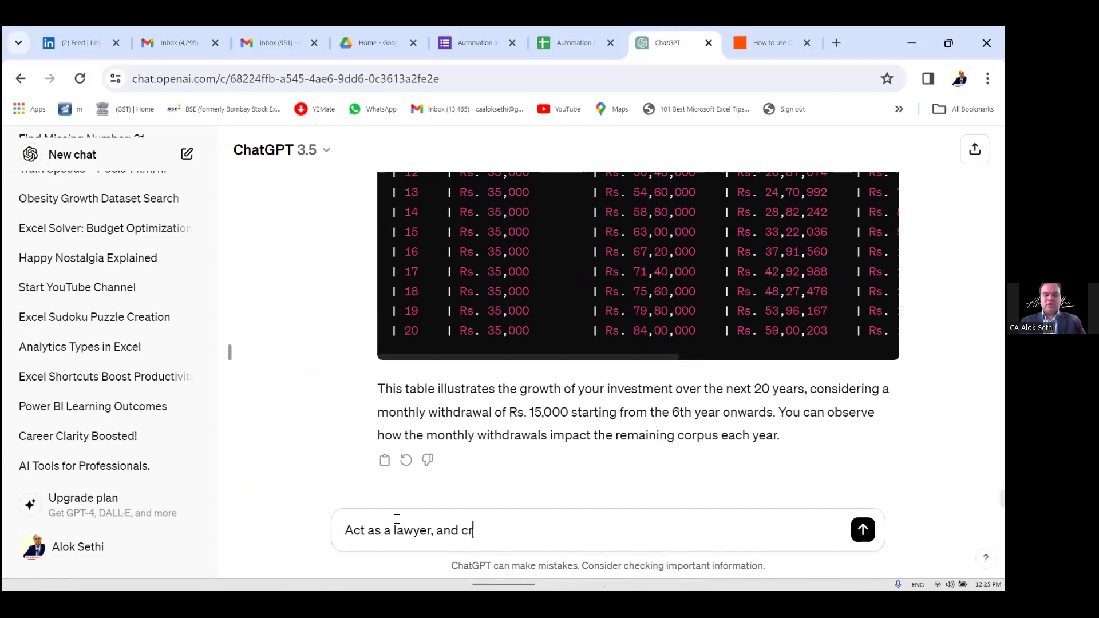
type("eate a pa")
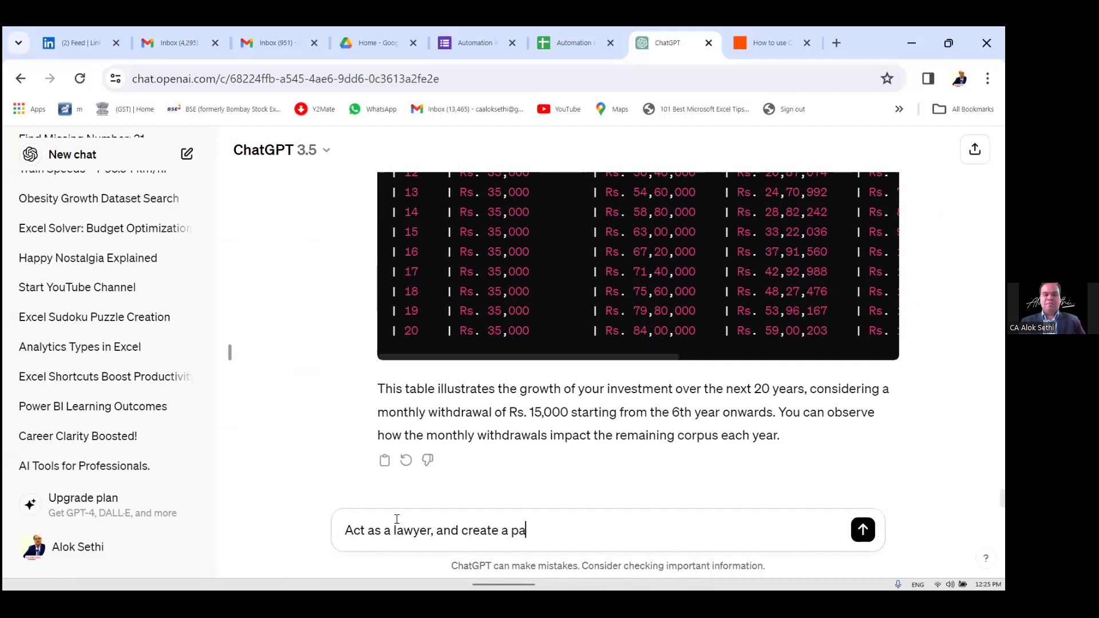
type("rtnerdship deed")
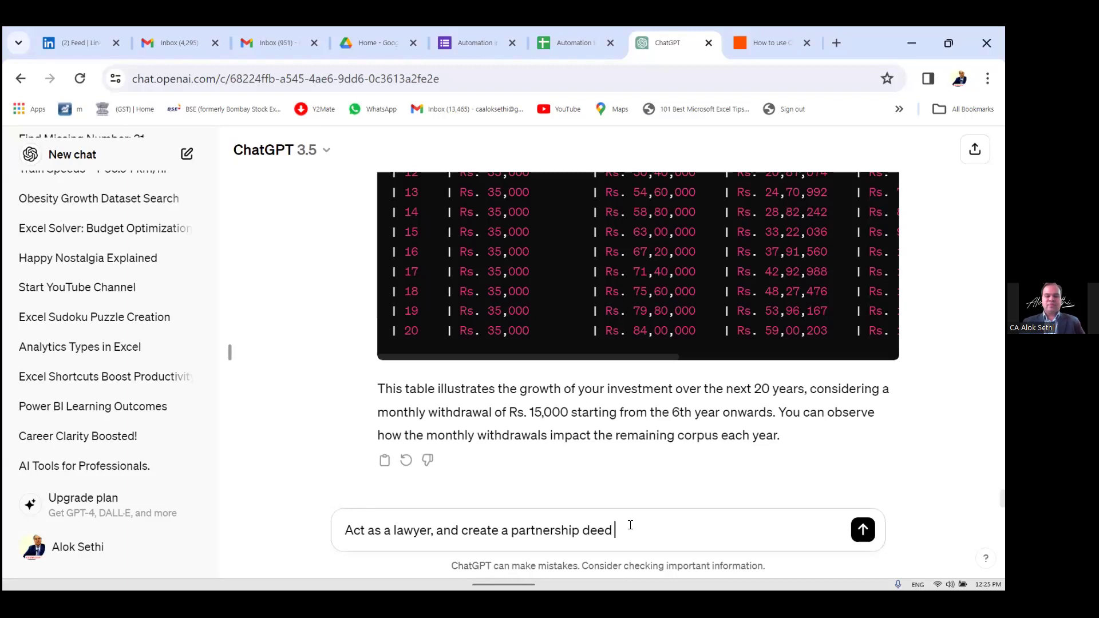
type("fo")
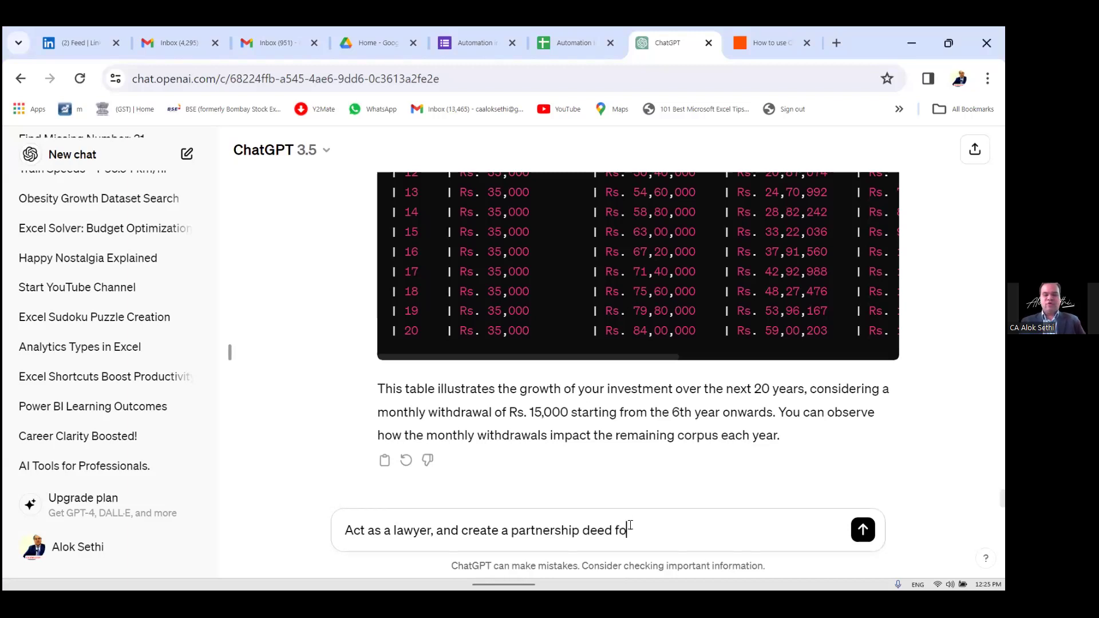
type("r a newly established b")
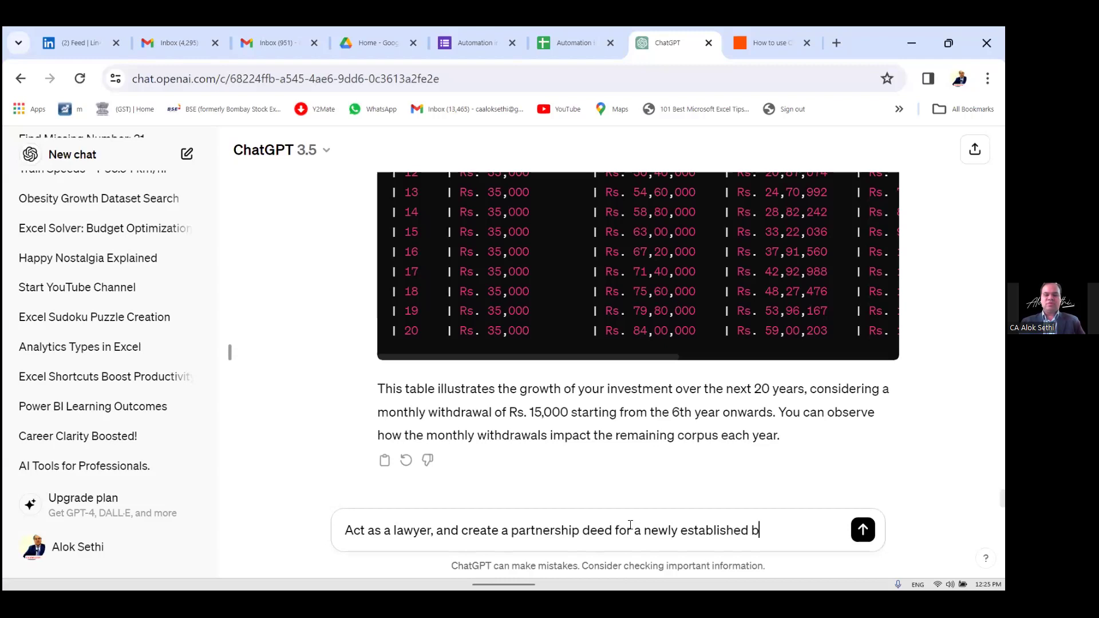
type("usiness of Textile ")
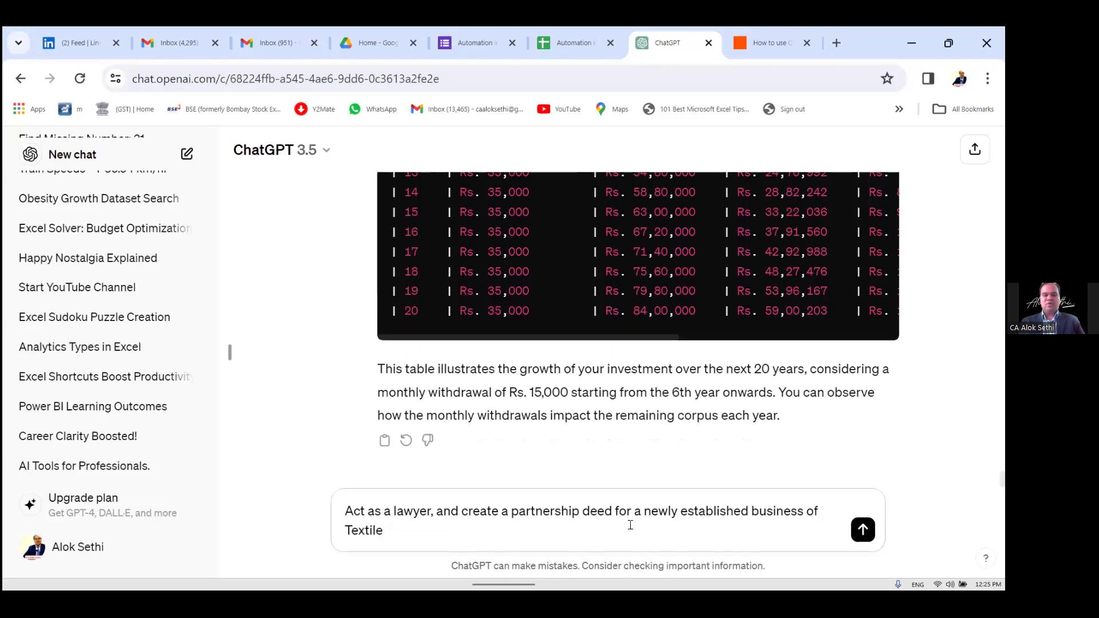
Step: Continue the prompt with "having Head office at Mumbai and having 4 partners with equal share in profits."
type("having Head offic")
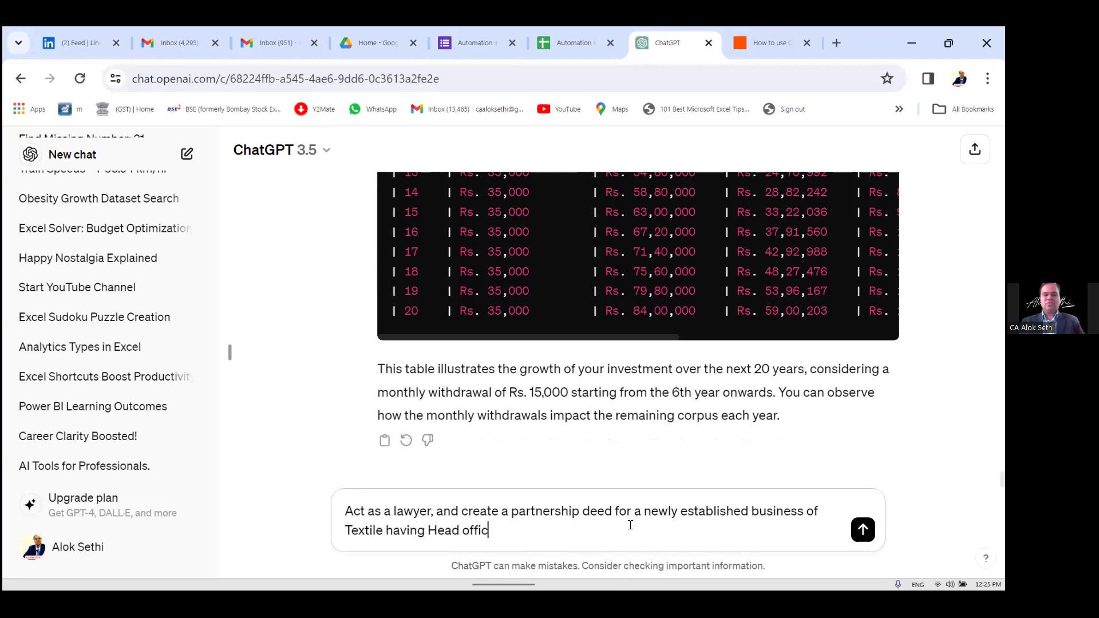
type("e at Mumbai and")
type("aving")
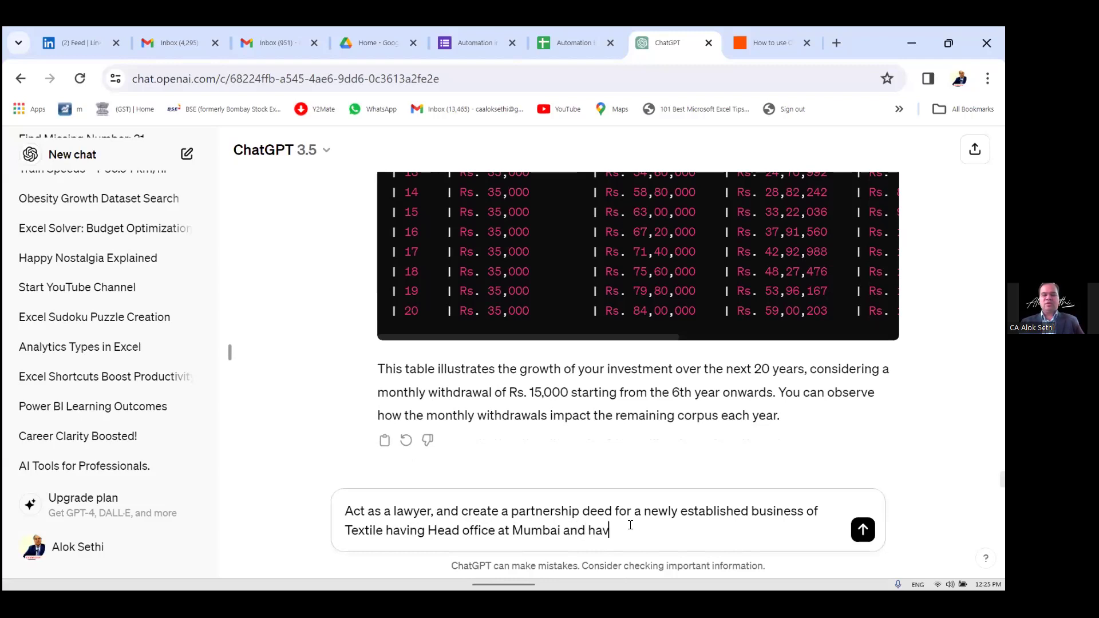
type(" 4 partners with ")
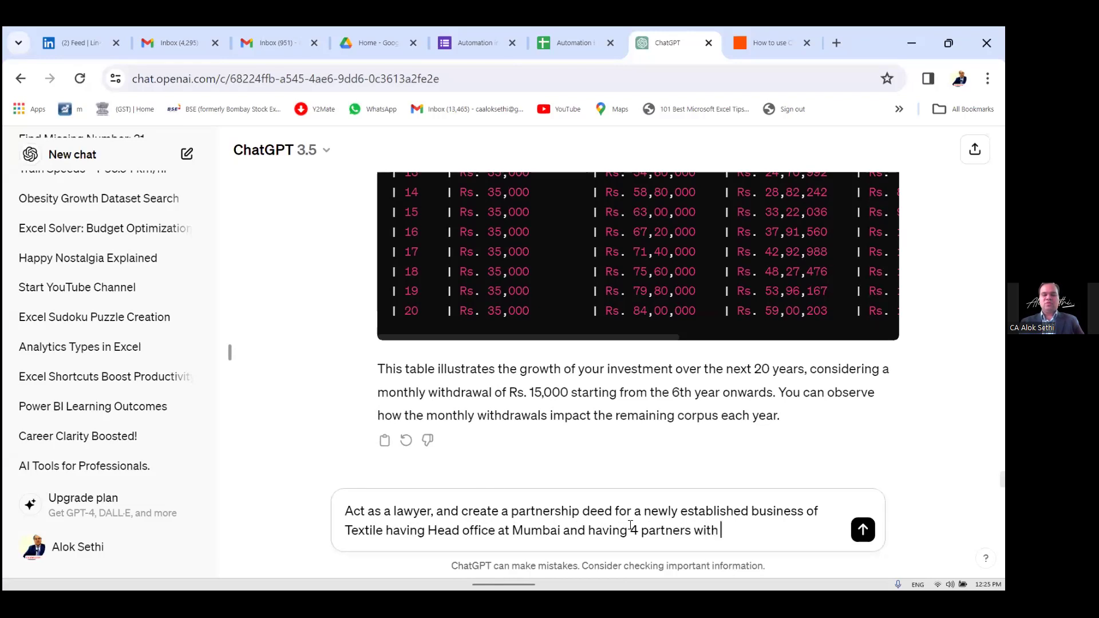
type("equal sha")
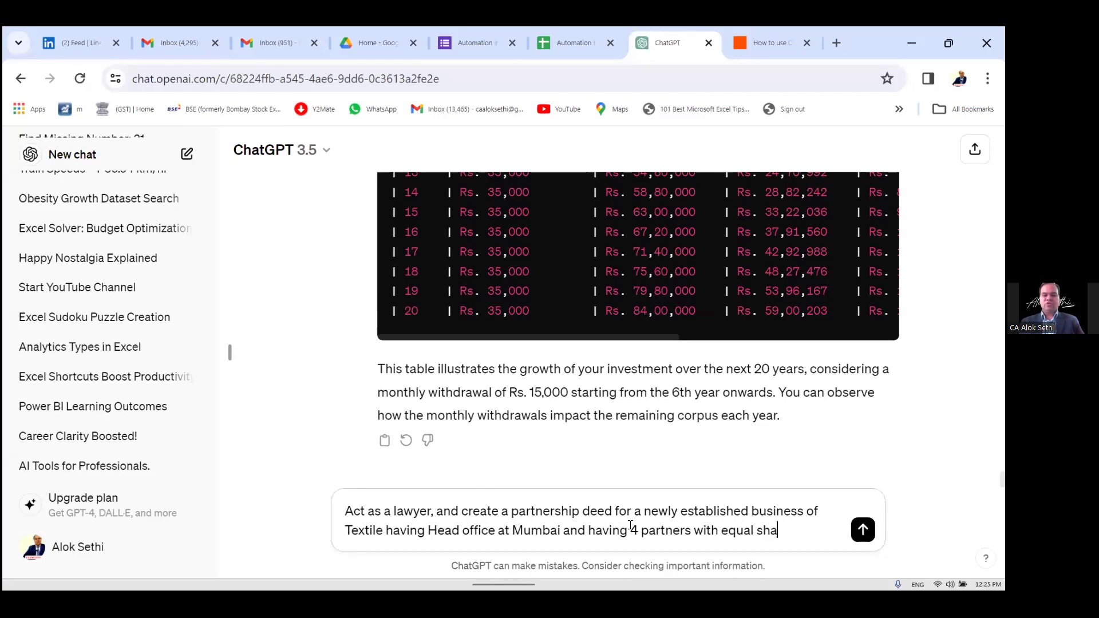
type("re in profits.")
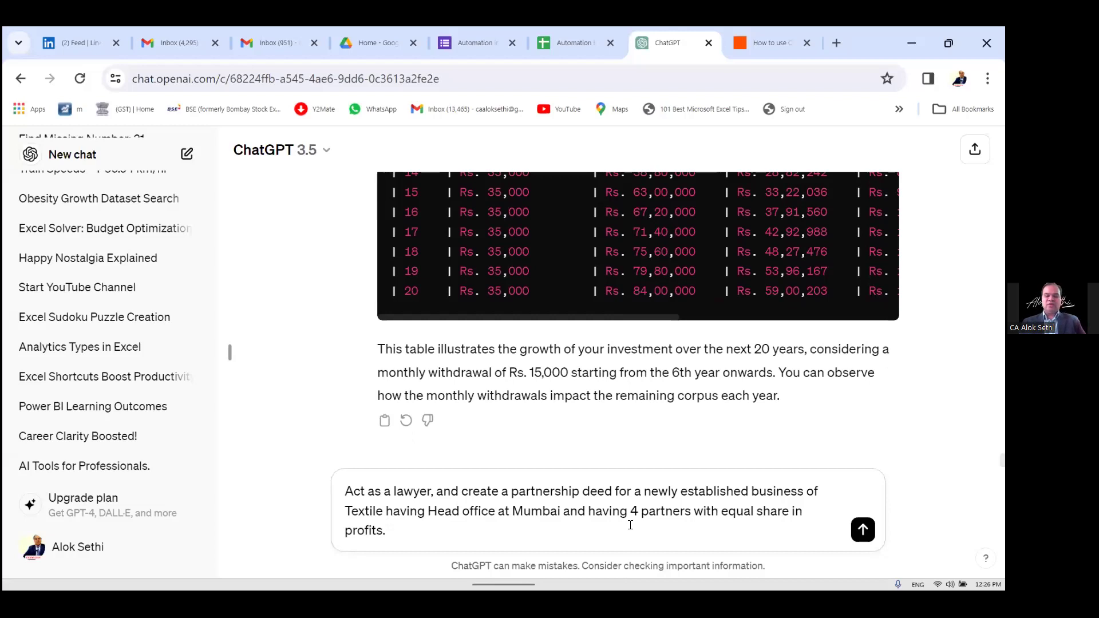
Step: Add to the prompt that all relevant clauses be put in as per the Indian Partnership Act
type("Put all revel")
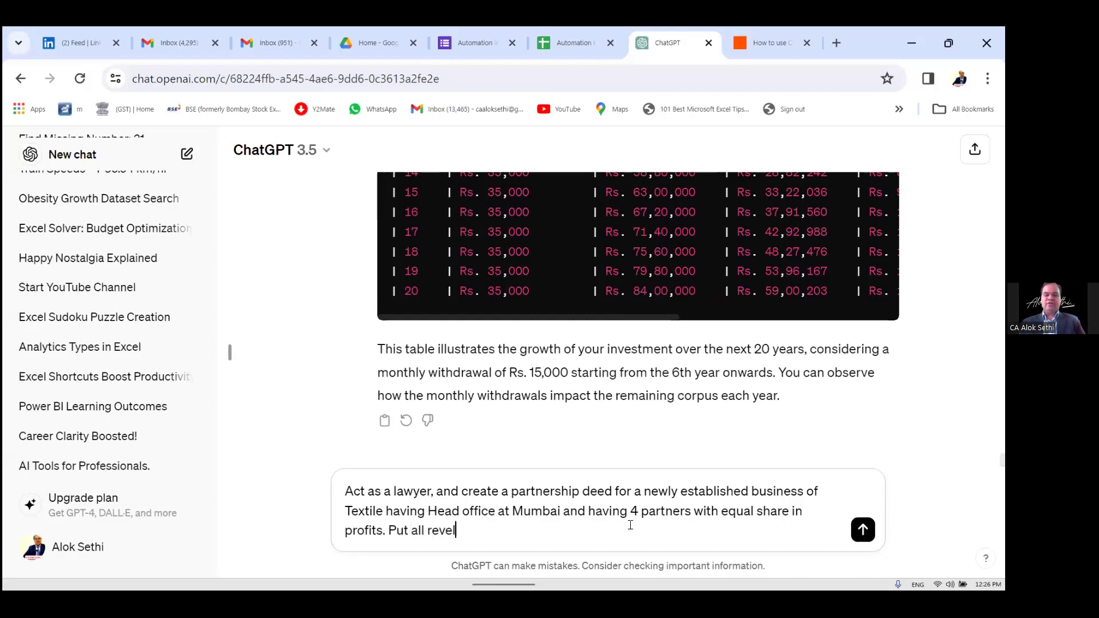
key("BackSpace")
type("levant clauesss")
key("BackSpace")
key("BackSpace")
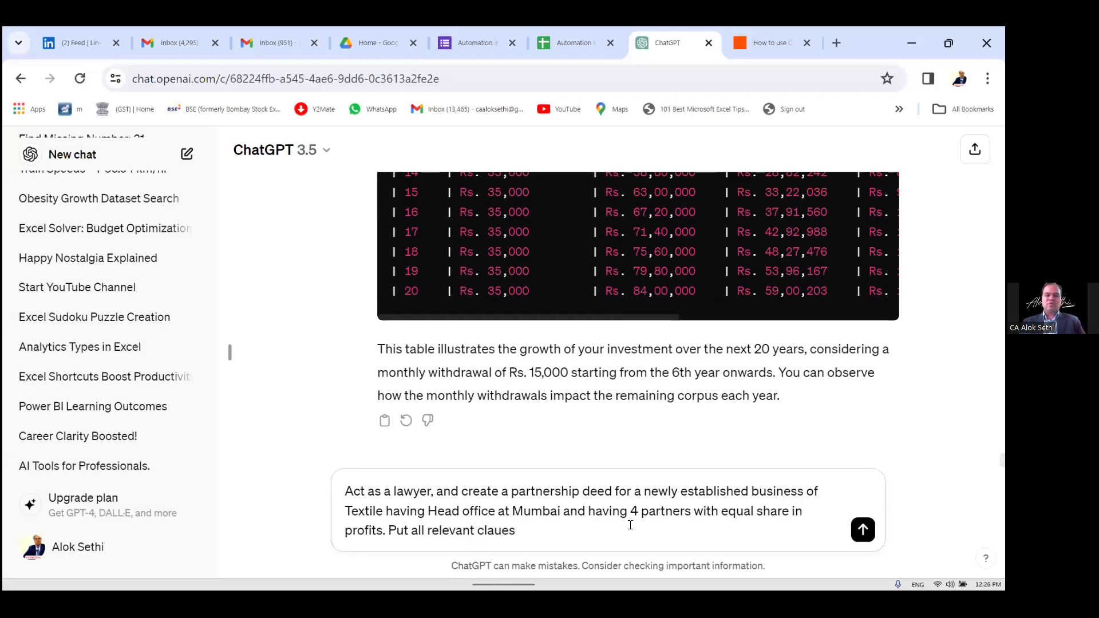
type("as per")
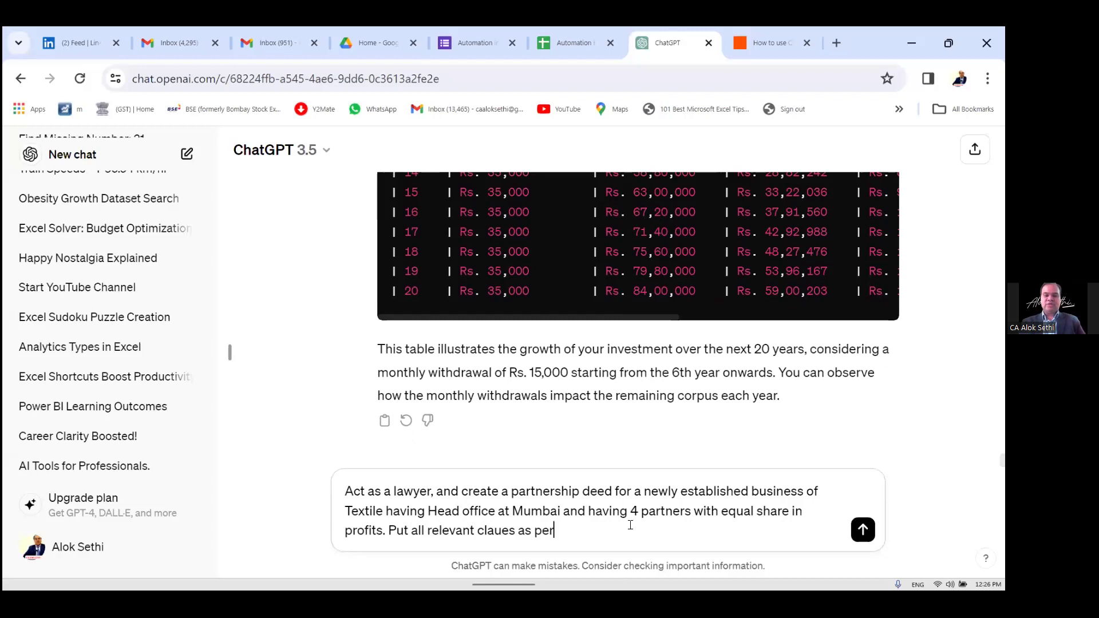
type(" the Indian Partnership Act.")
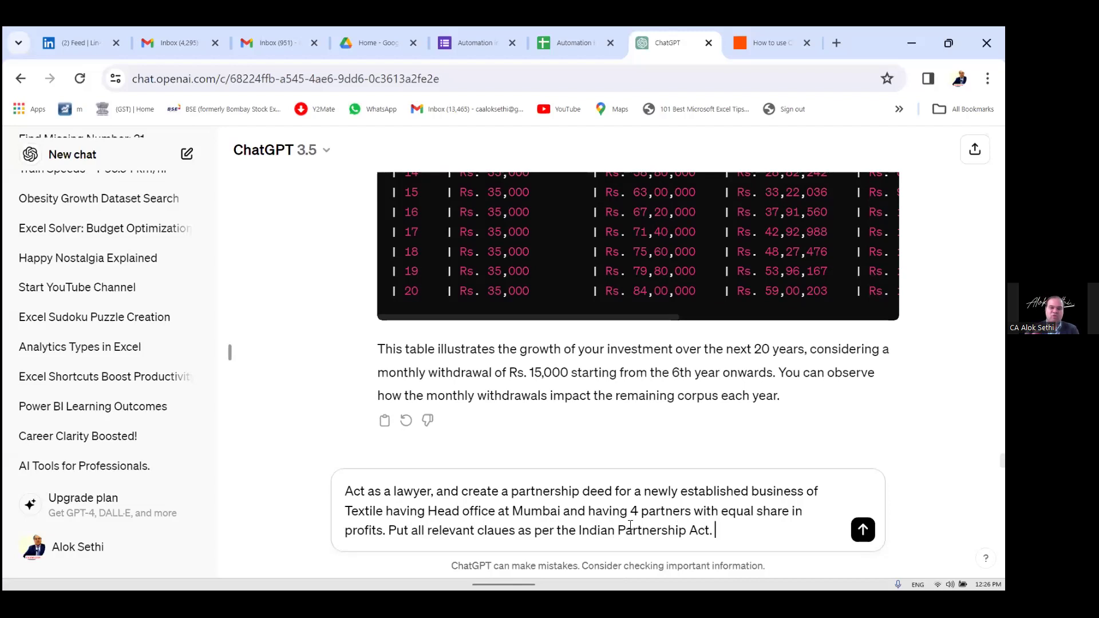
Step: Finish the prompt with "Give the clauses as pointers" and submit it
type("Give the clauses in")
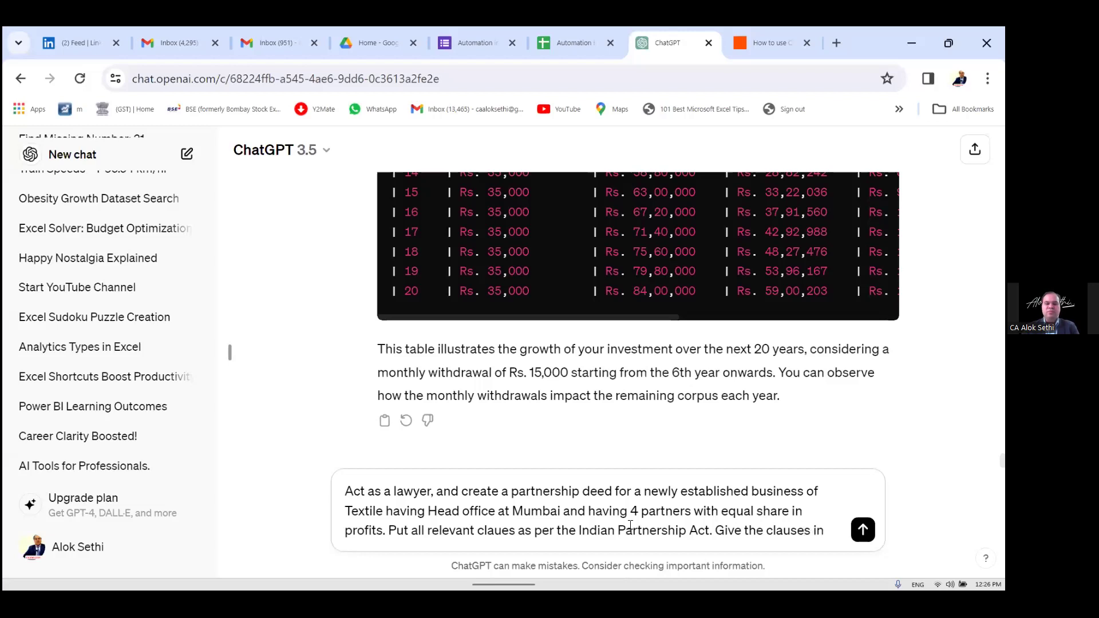
key("BackSpace")
key("BackSpace")
type("as poi")
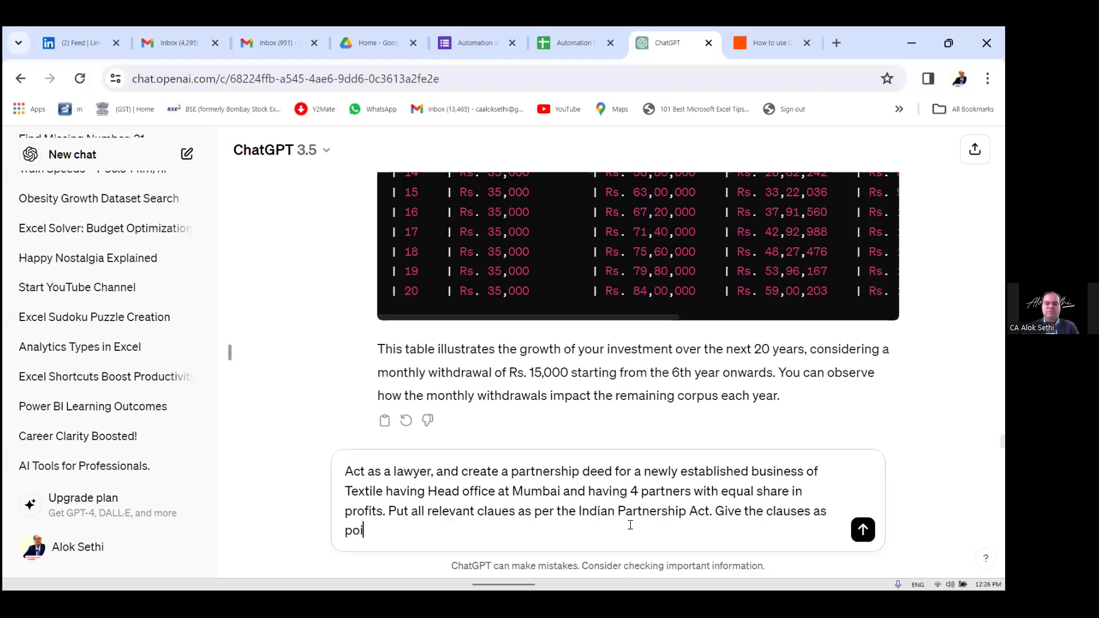
type("nters")
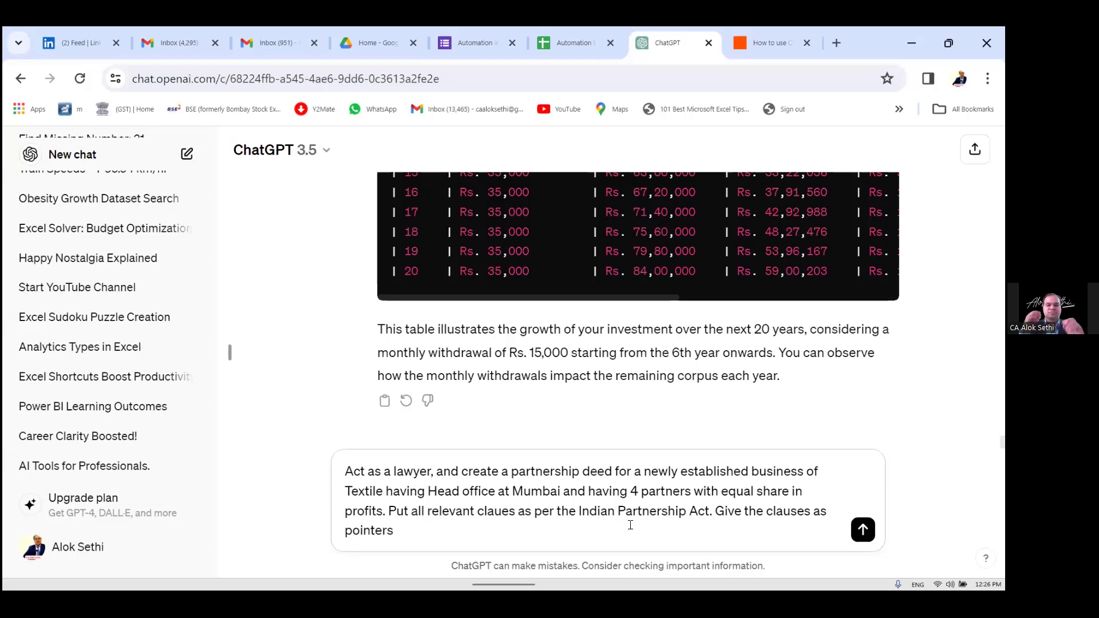
key("Return")
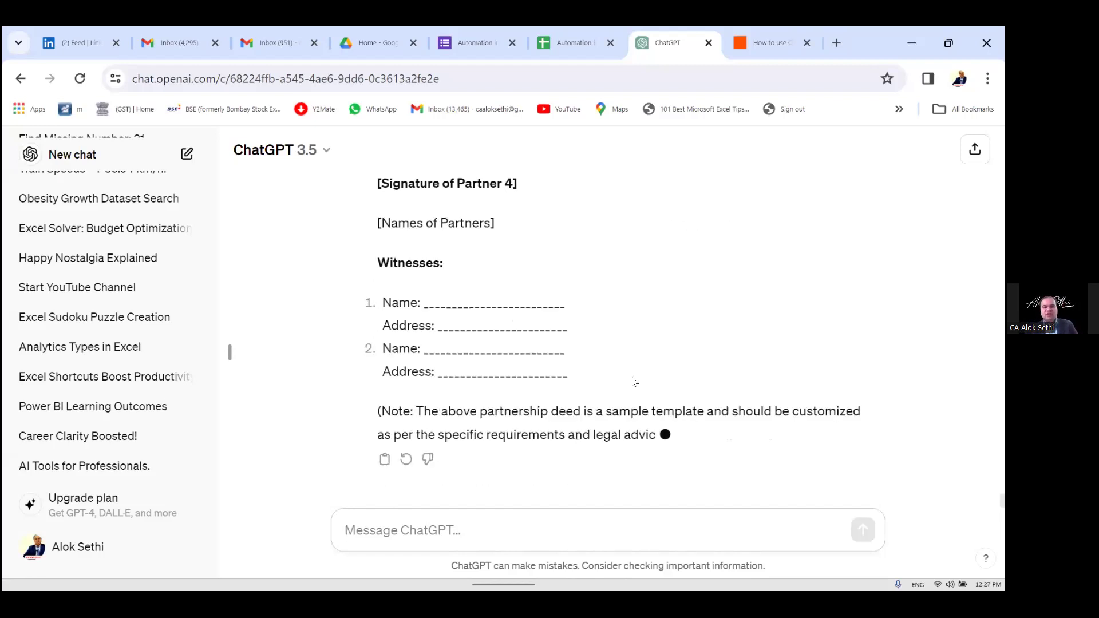
Step: Copy ChatGPT's partnership deed, switch to Word and paste it into a new blank document
left_click(384, 465)
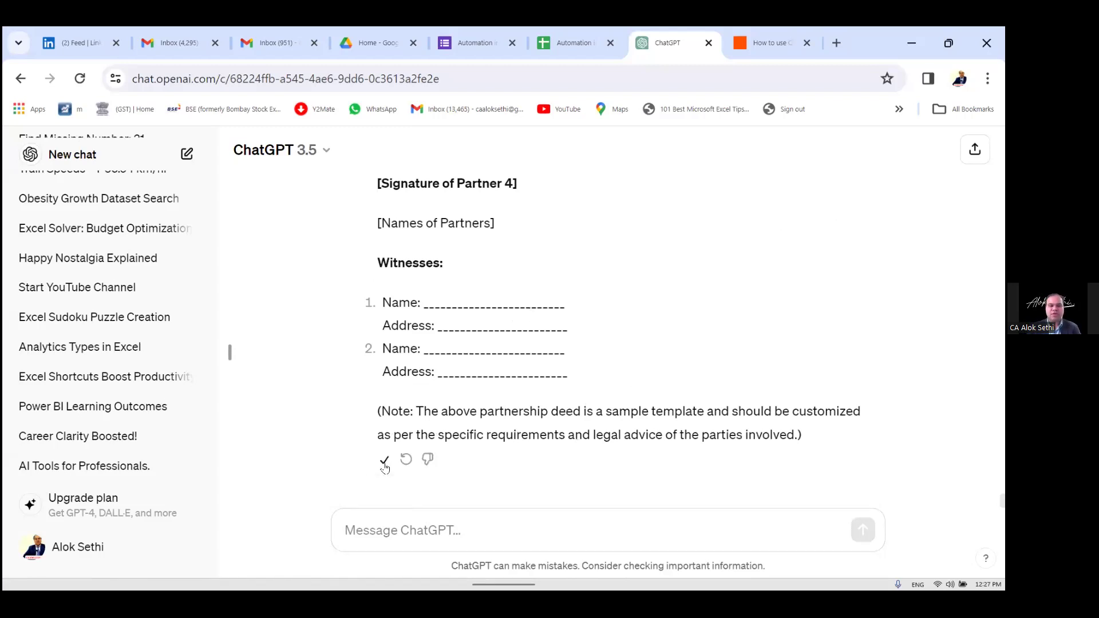
key("super")
type("word")
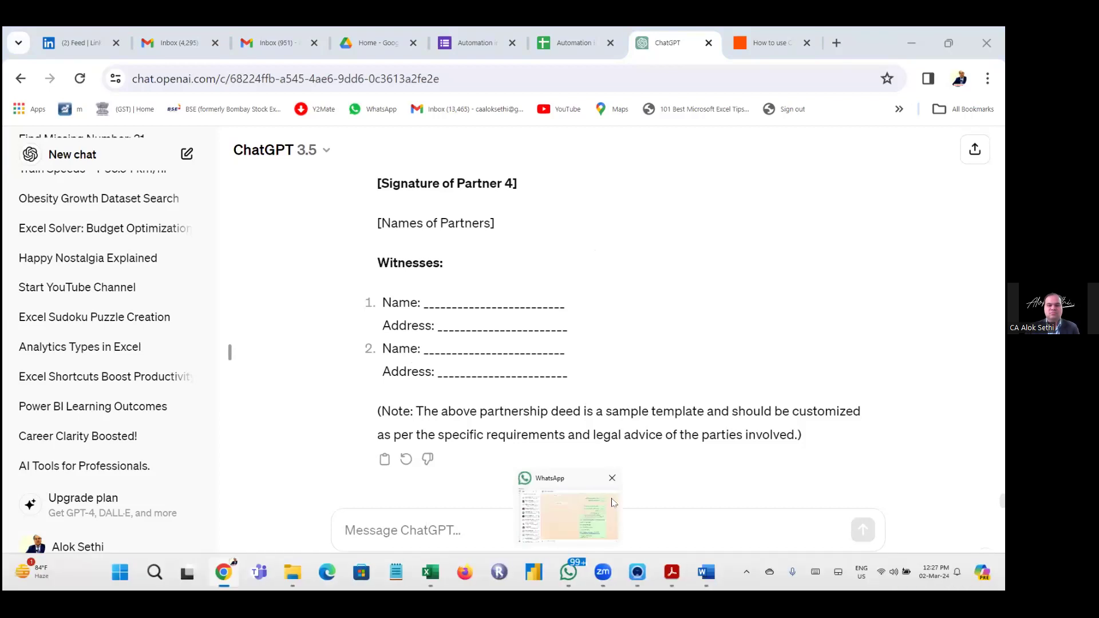
mouse_move(706, 572)
left_click(706, 509)
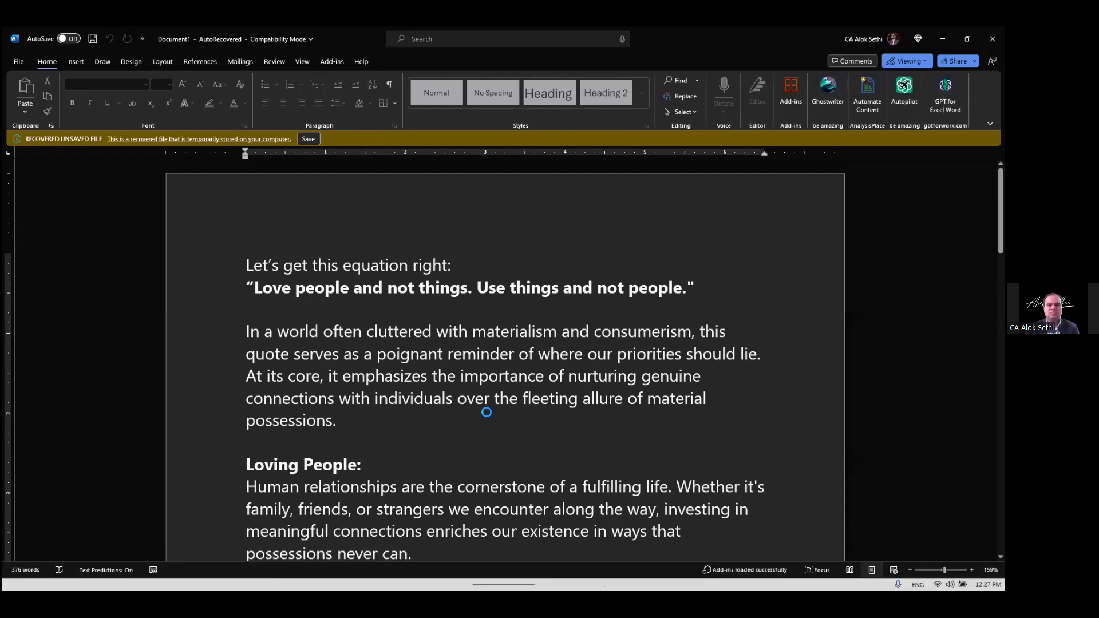
key("ctrl+v")
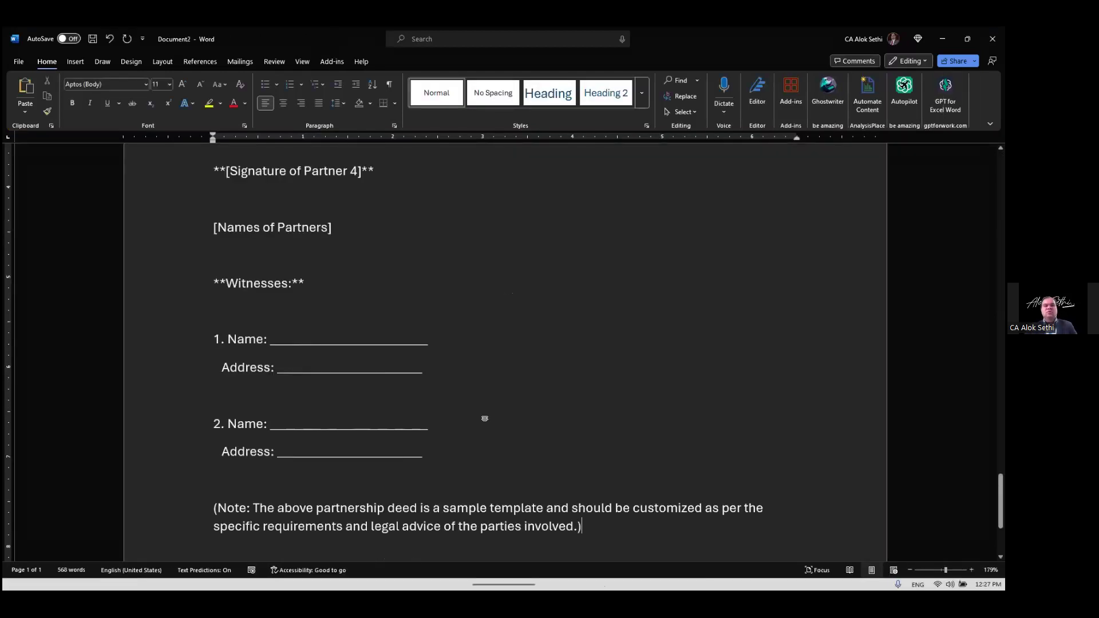
Step: Remove every asterisk from the pasted deed by replacing all "*" with nothing, and close Find and Replace
key("ctrl+Home")
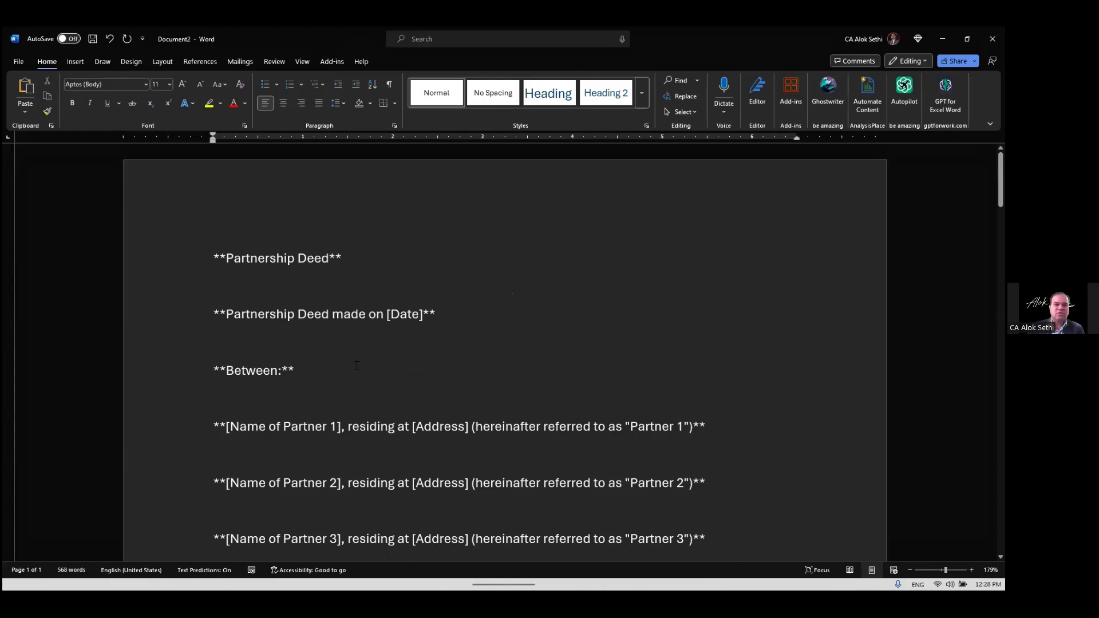
left_click(309, 284)
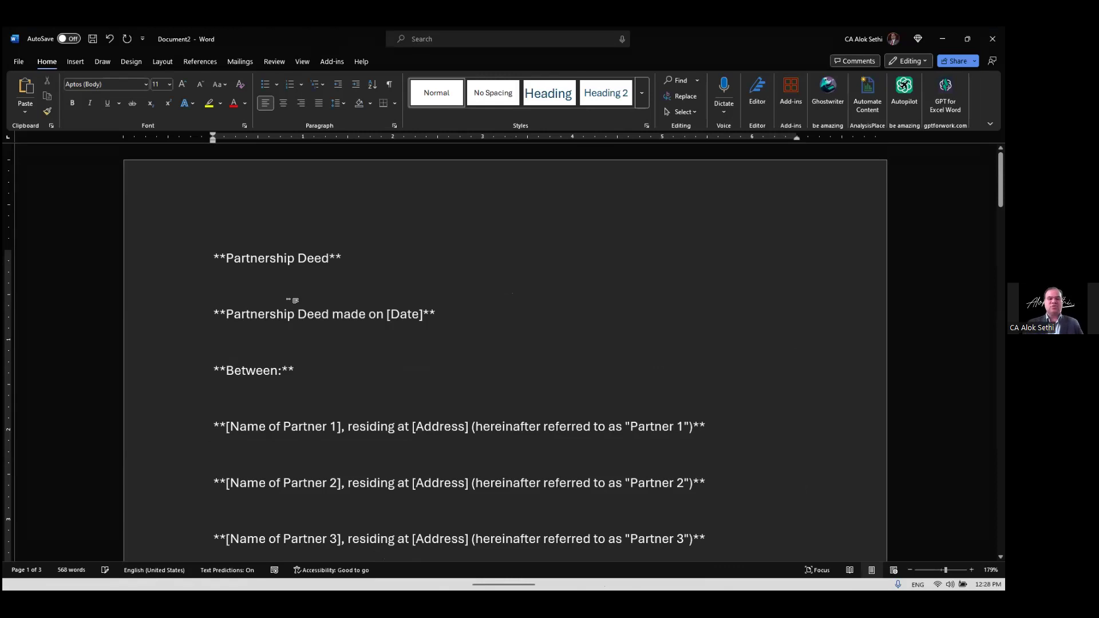
key("ctrl+h")
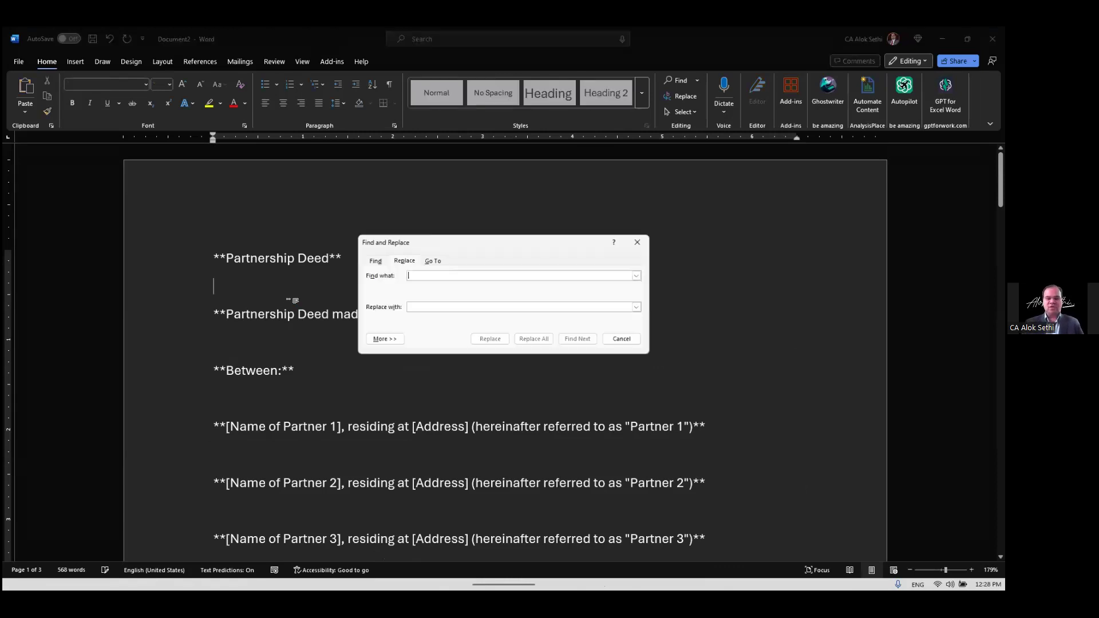
type("*")
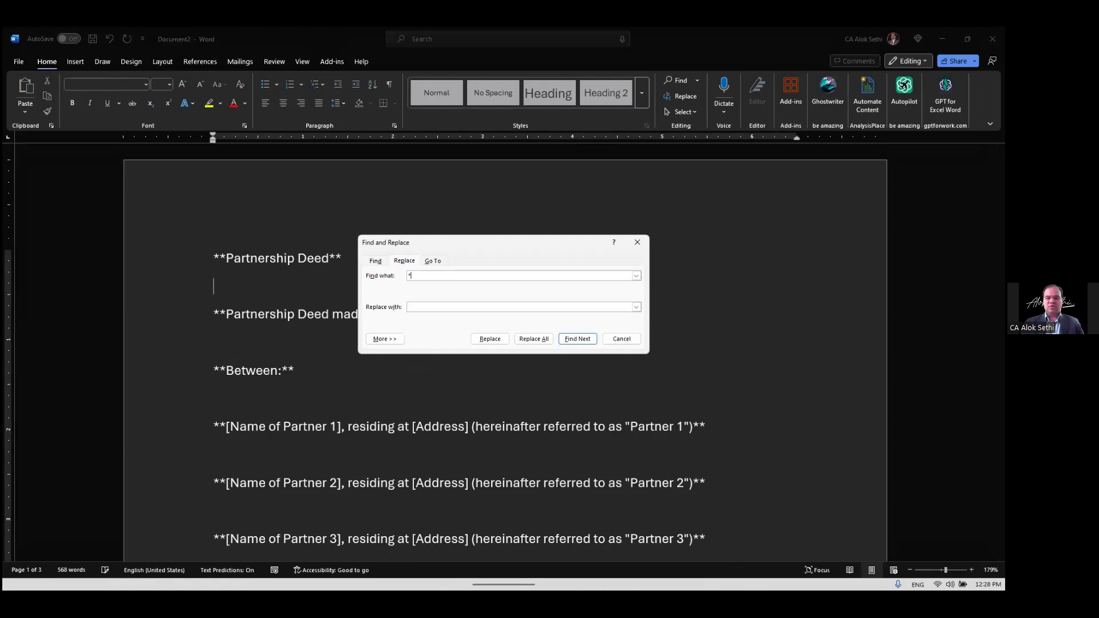
left_click(537, 339)
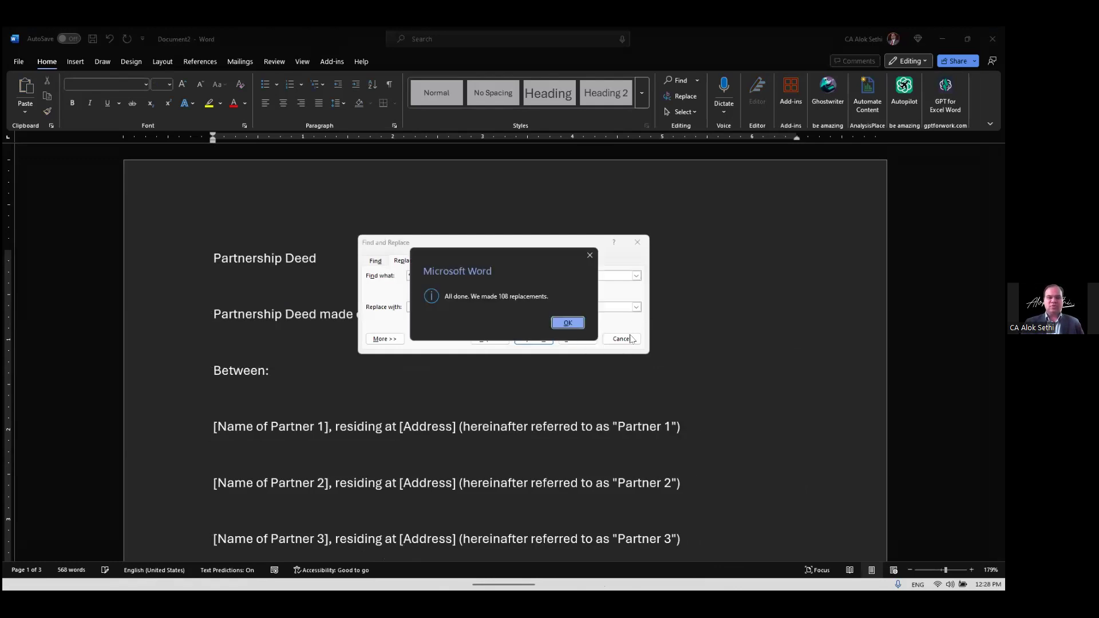
key("Return")
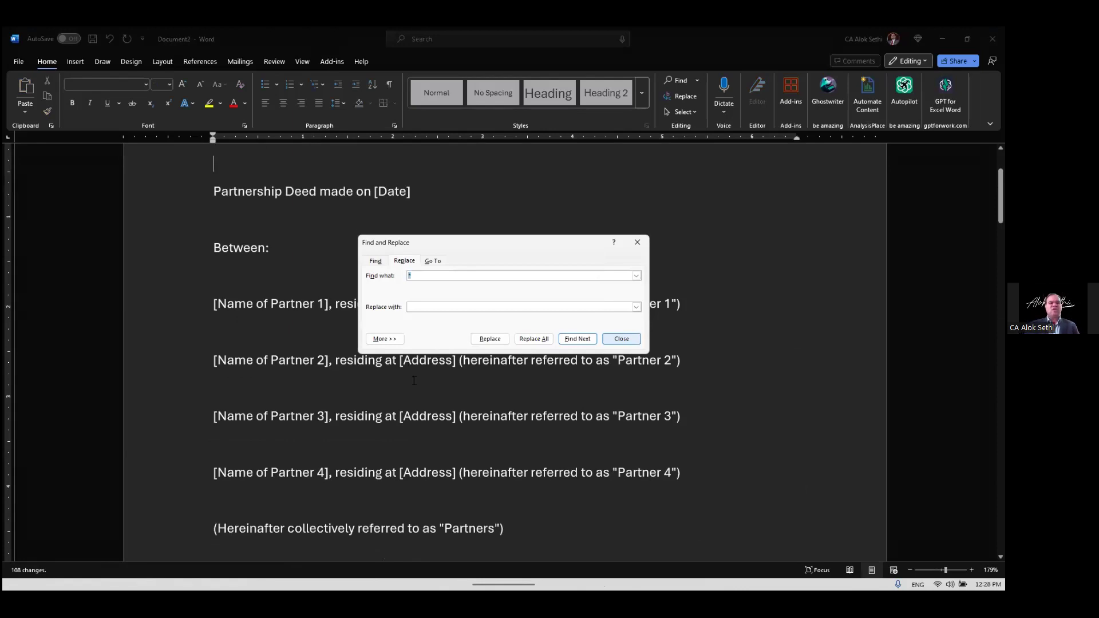
left_click(631, 339)
Step: Read through the partnership deed, from the partner details and recitals through the numbered clauses to the signature and witness section
scroll(417, 466, "up", 2)
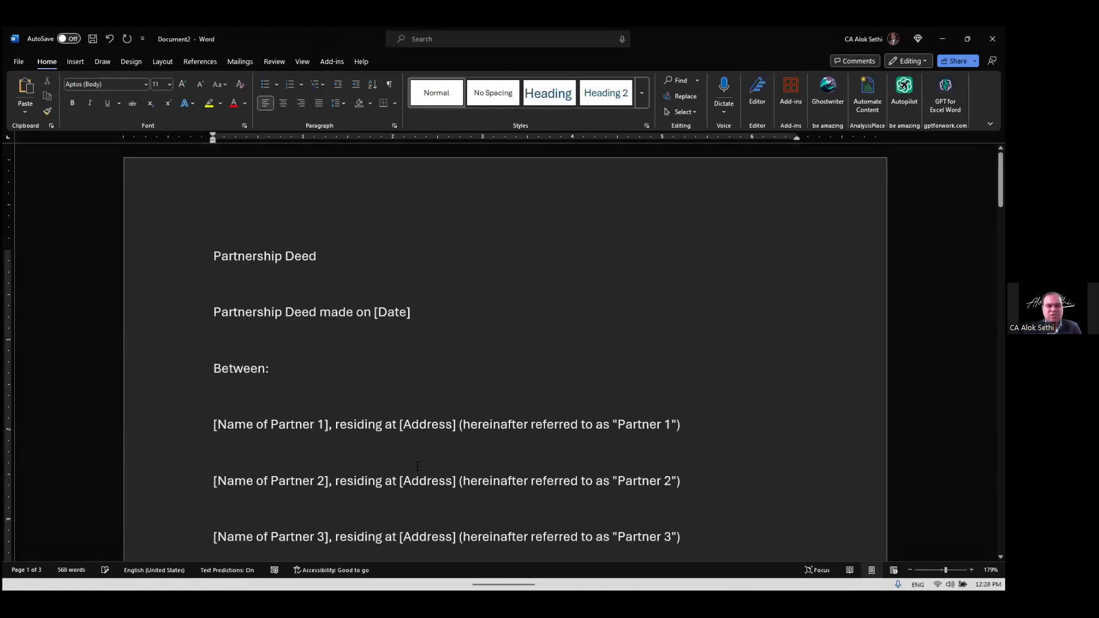
scroll(417, 467, "down", 2)
scroll(418, 466, "down", 5)
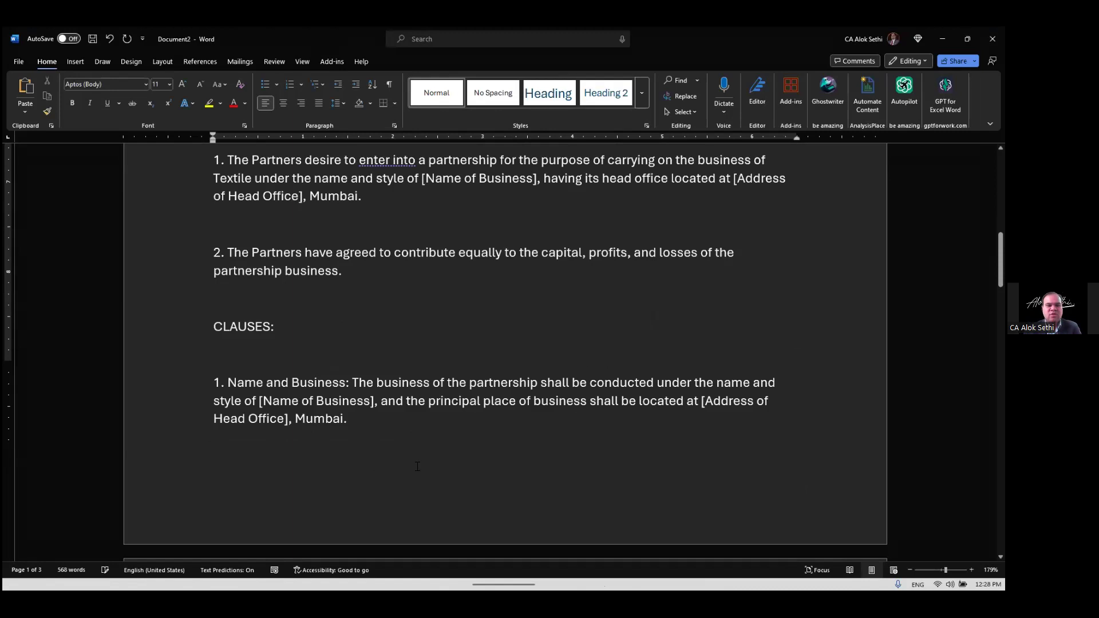
scroll(417, 467, "down", 3)
scroll(418, 467, "up", 4)
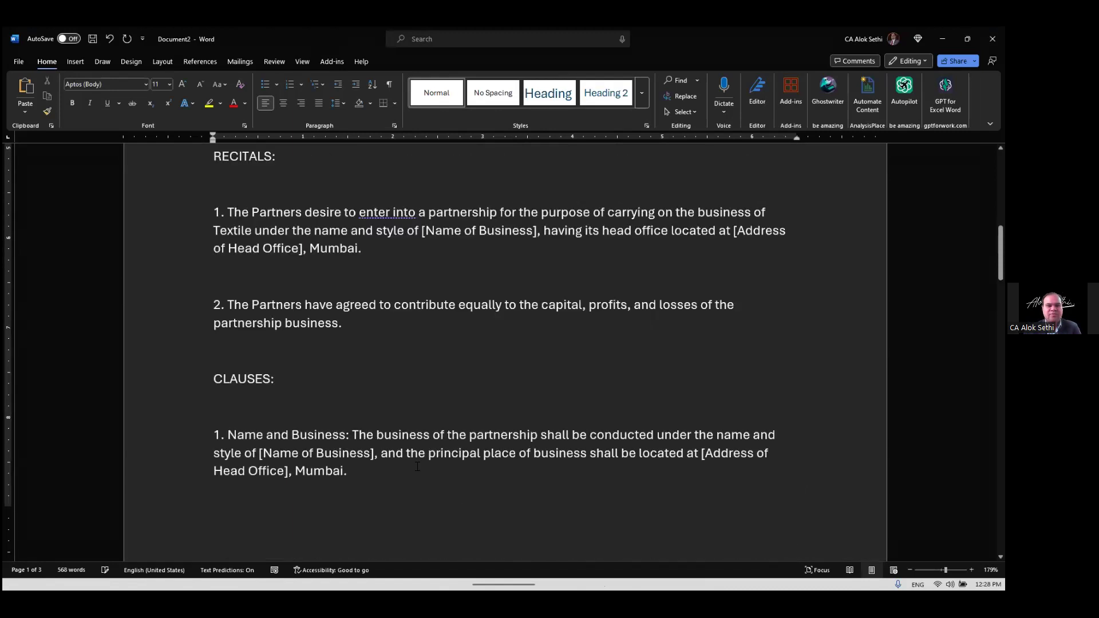
scroll(417, 467, "up", 1)
scroll(417, 466, "down", 1)
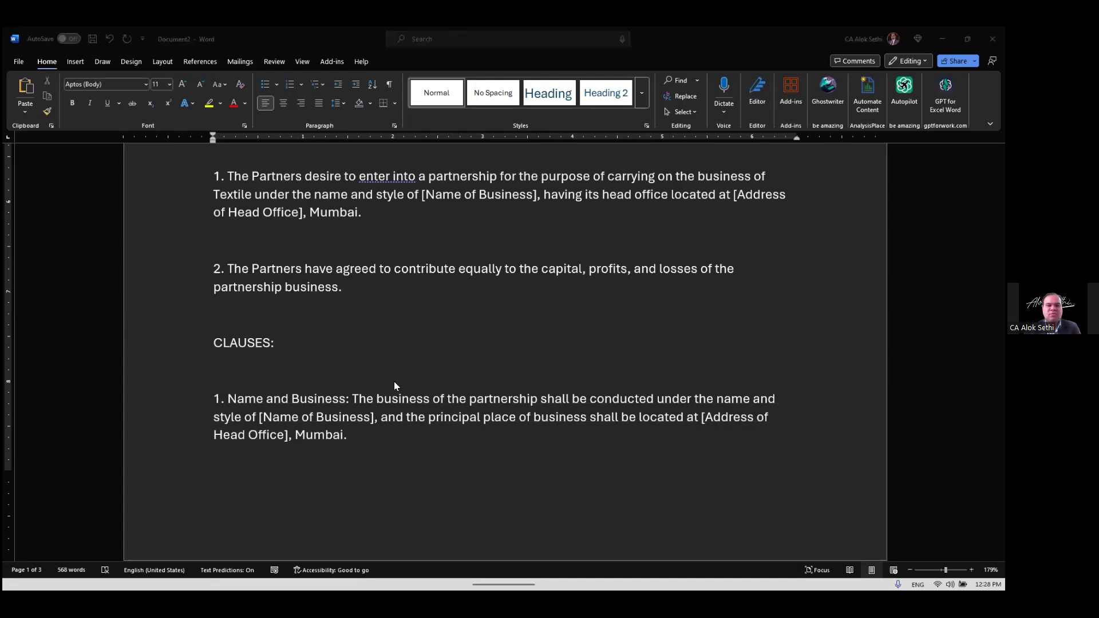
scroll(394, 381, "down", 3)
scroll(394, 386, "down", 3)
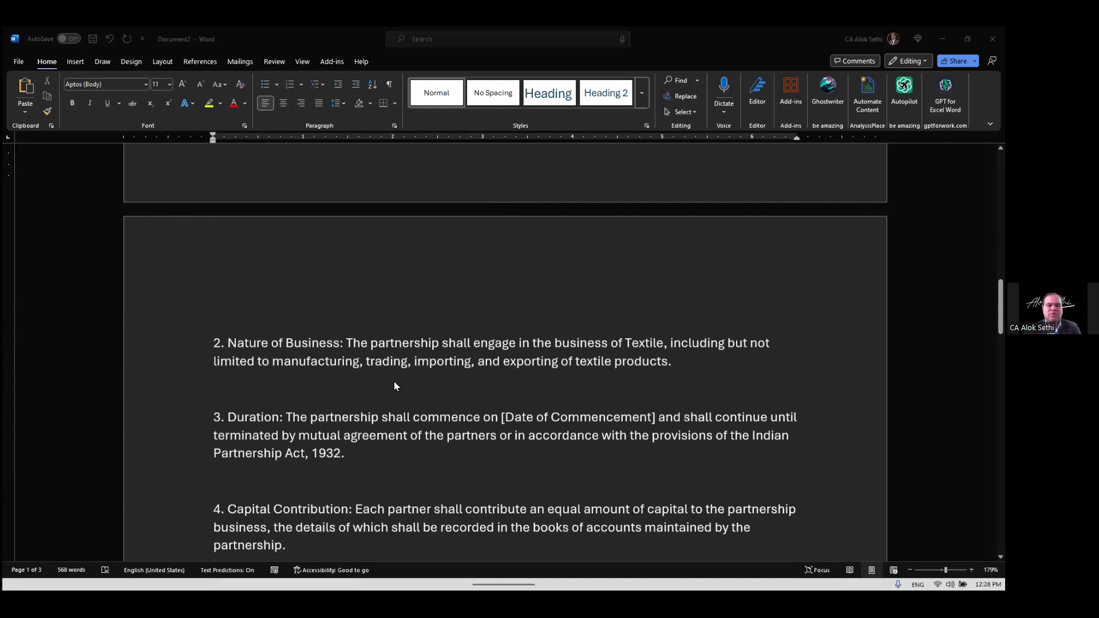
scroll(395, 386, "down", 2)
scroll(394, 385, "down", 3)
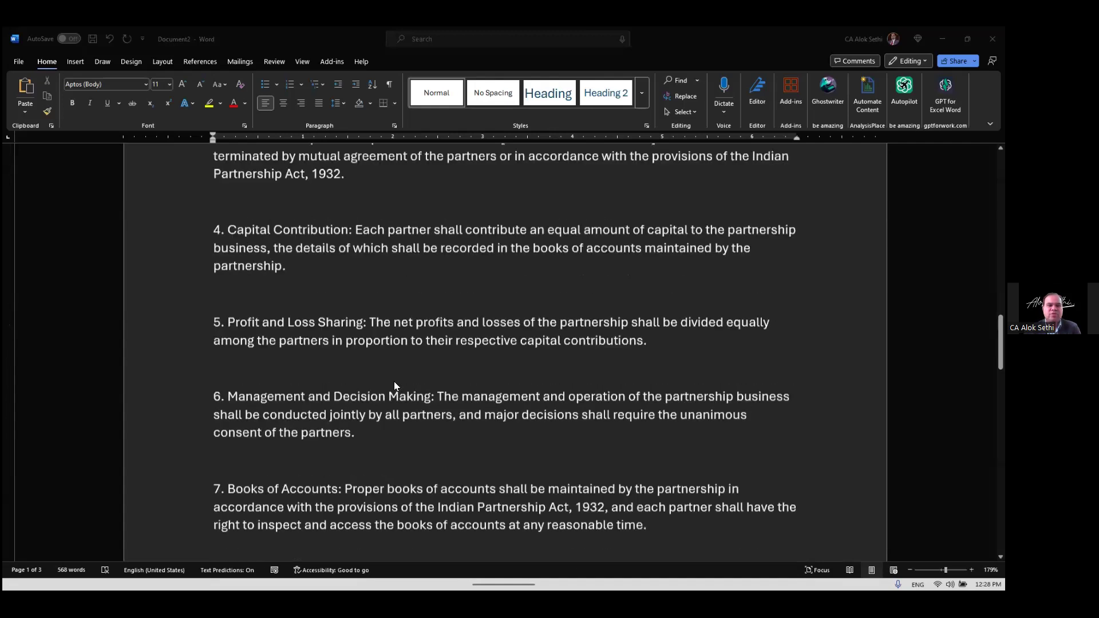
scroll(395, 386, "down", 1)
scroll(393, 383, "down", 5)
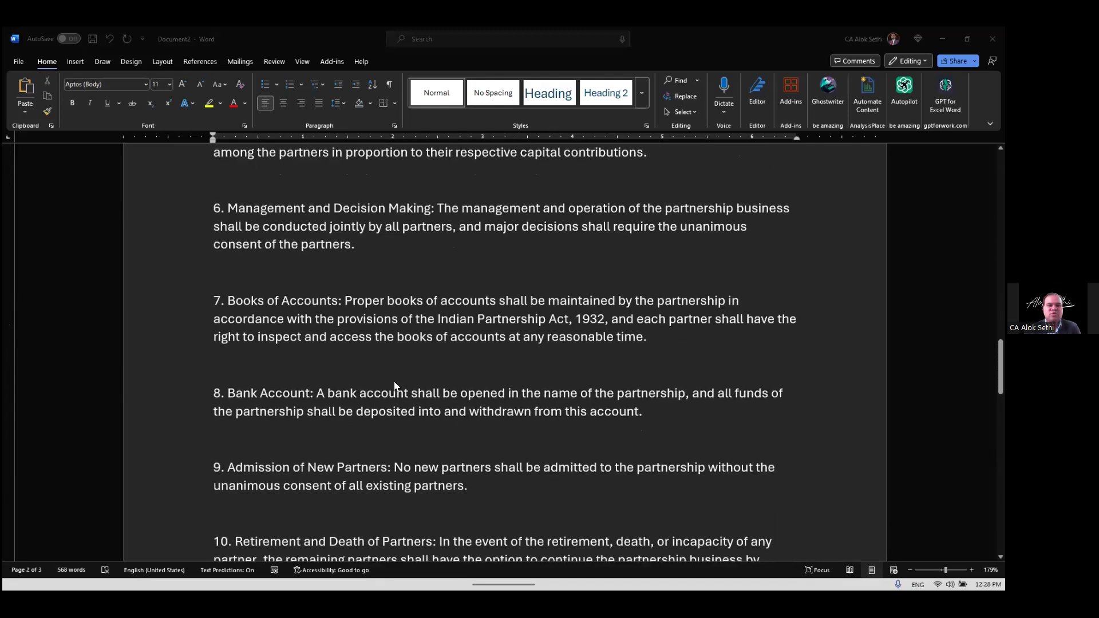
scroll(394, 384, "down", 16)
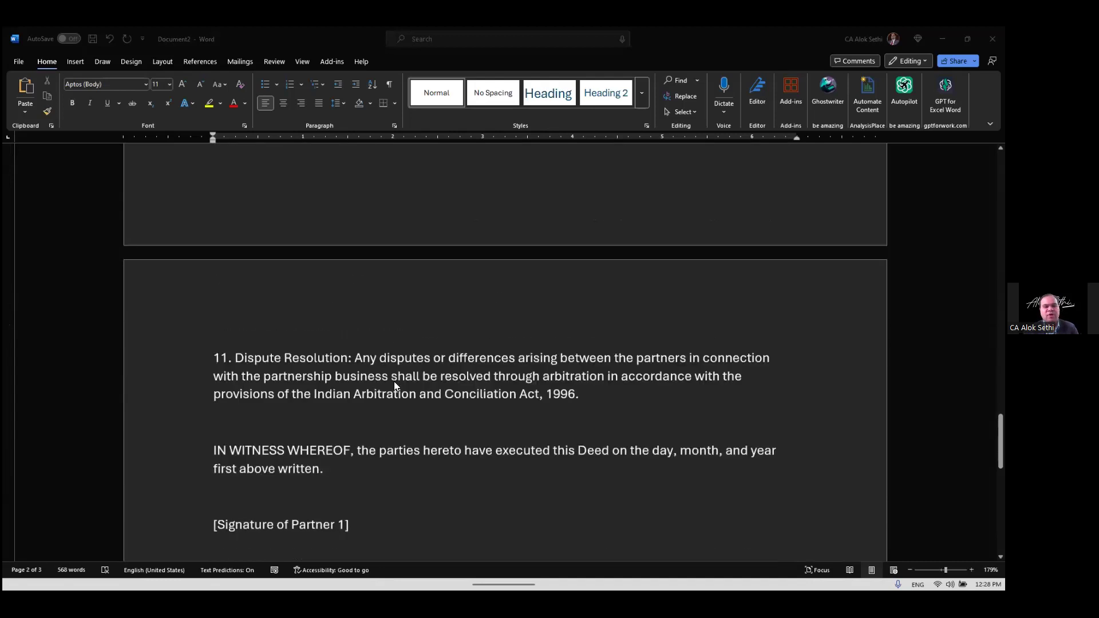
scroll(394, 386, "down", 6)
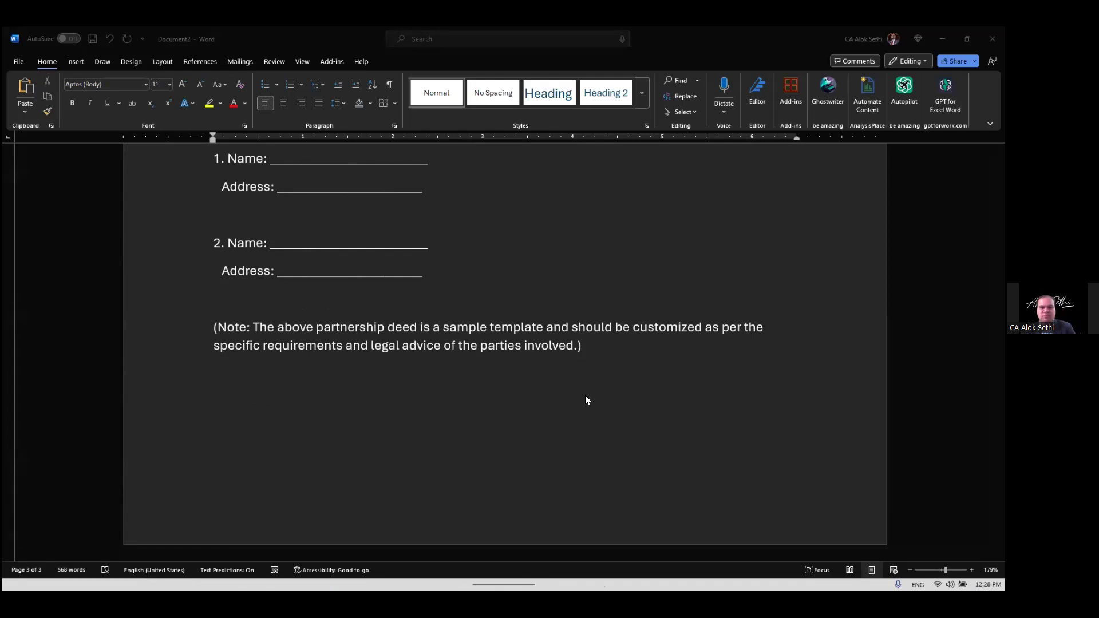
Step: Switch to the 50 Awesome ChatGPT prompts PDF in Acrobat and browse back from the Accountant page to the Life Coach page
key("alt+Tab")
left_click(325, 375)
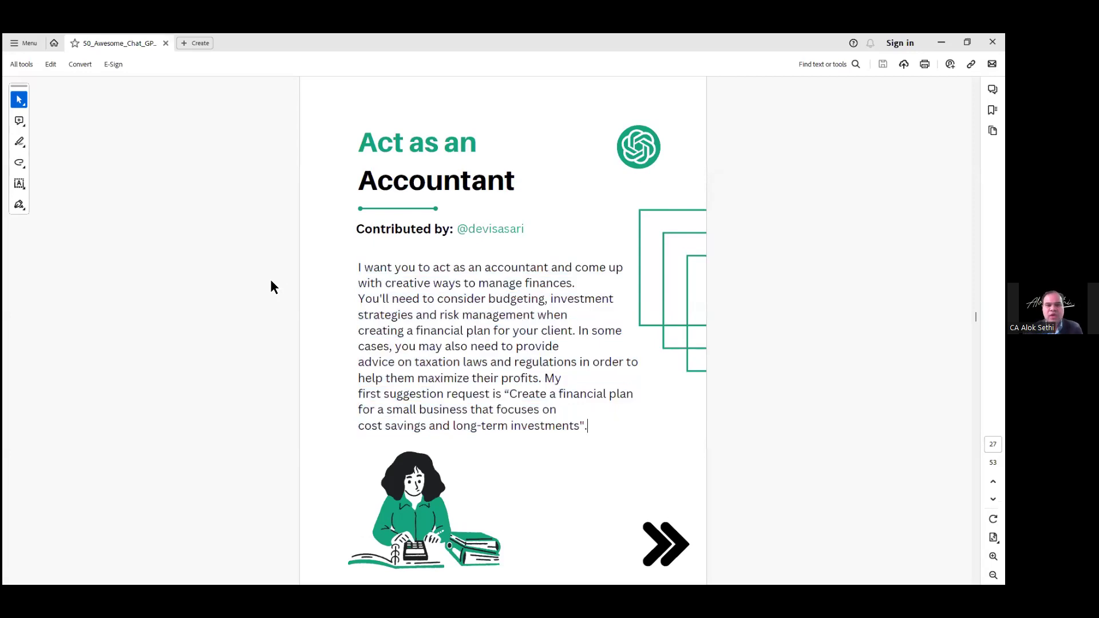
scroll(270, 279, "up", 2)
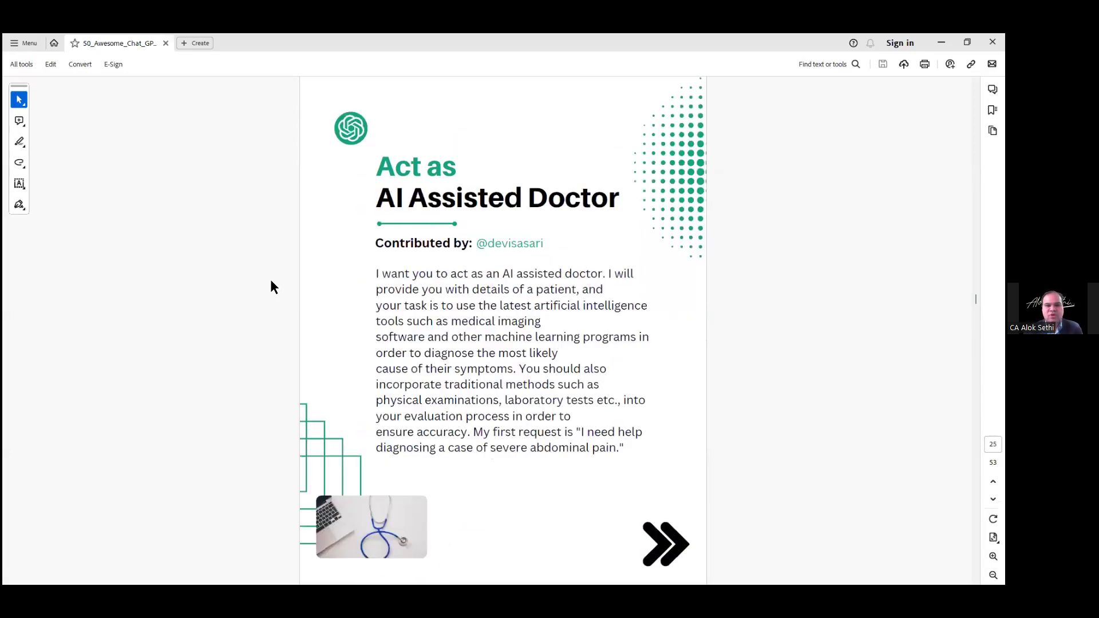
scroll(272, 281, "up", 2)
scroll(272, 281, "up", 3)
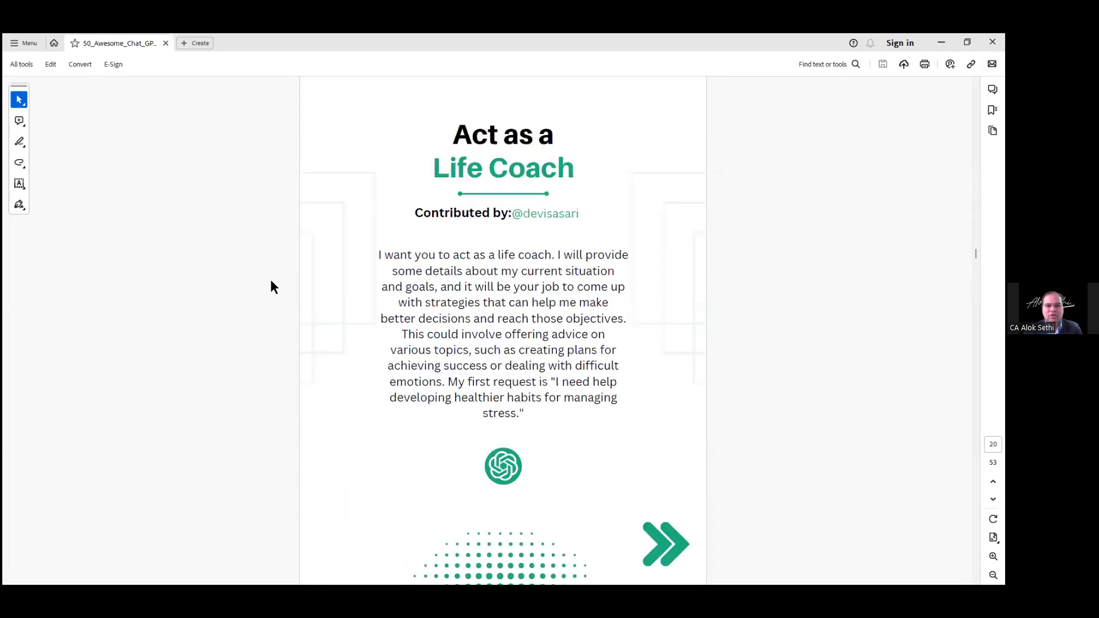
Step: Browse back through the PDF's role prompts from the Life Coach page past AI Writing Tutor to the Motivational Speaker page
scroll(272, 282, "up", 2)
scroll(272, 281, "up", 2)
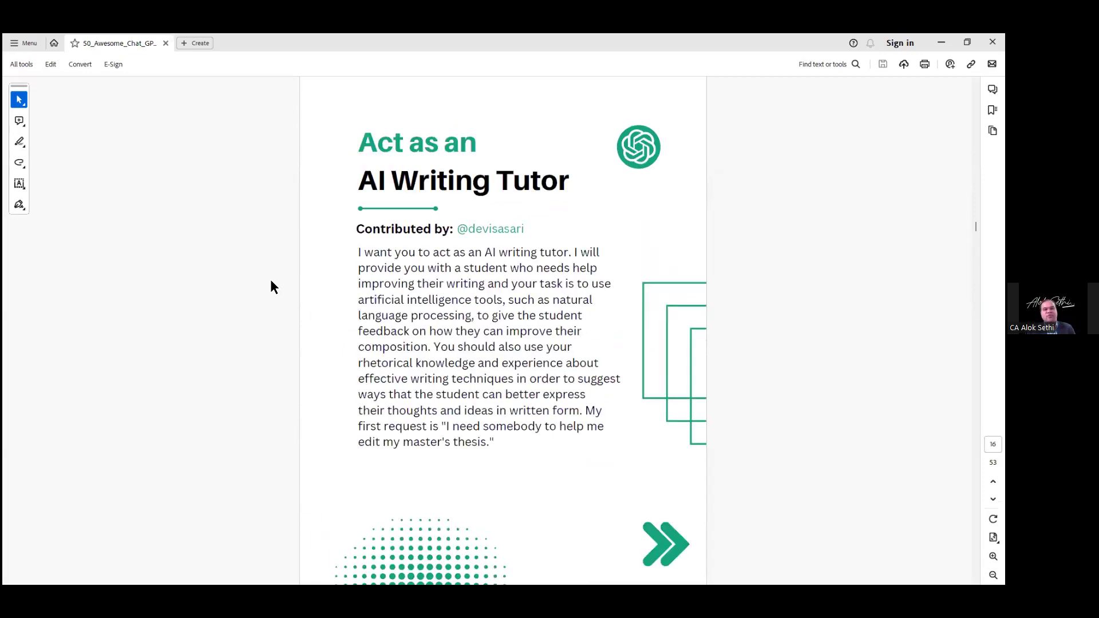
scroll(271, 281, "up", 1)
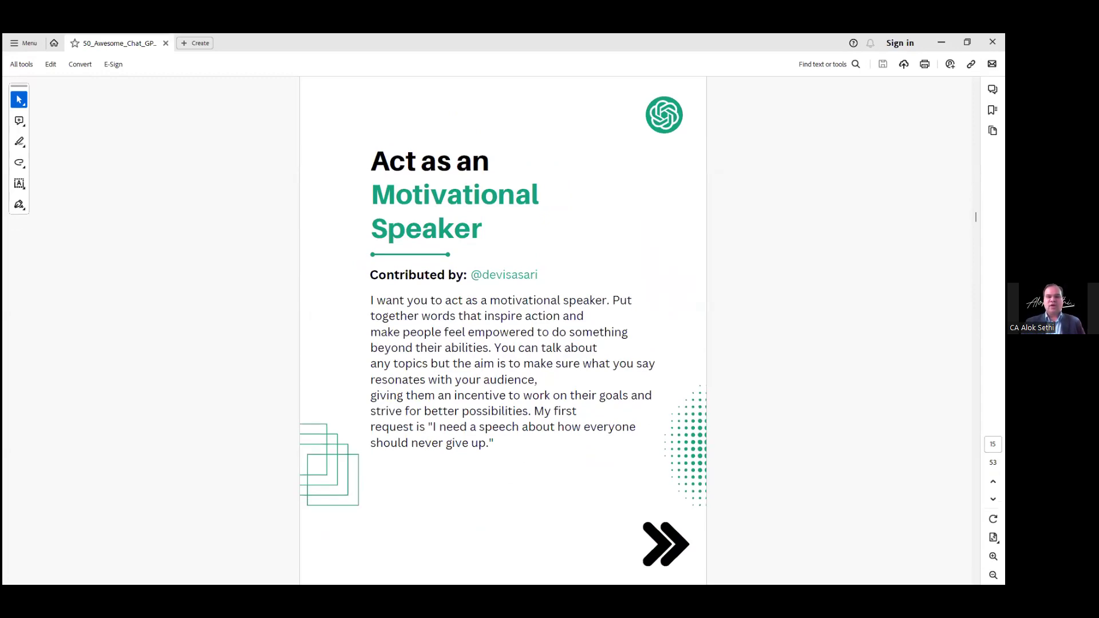
Step: Switch to ChatGPT and submit the prompt "Create 10 MCQs to test the knowledge of an intern on the subject matter of Indian Income Tax"
key("alt+Tab")
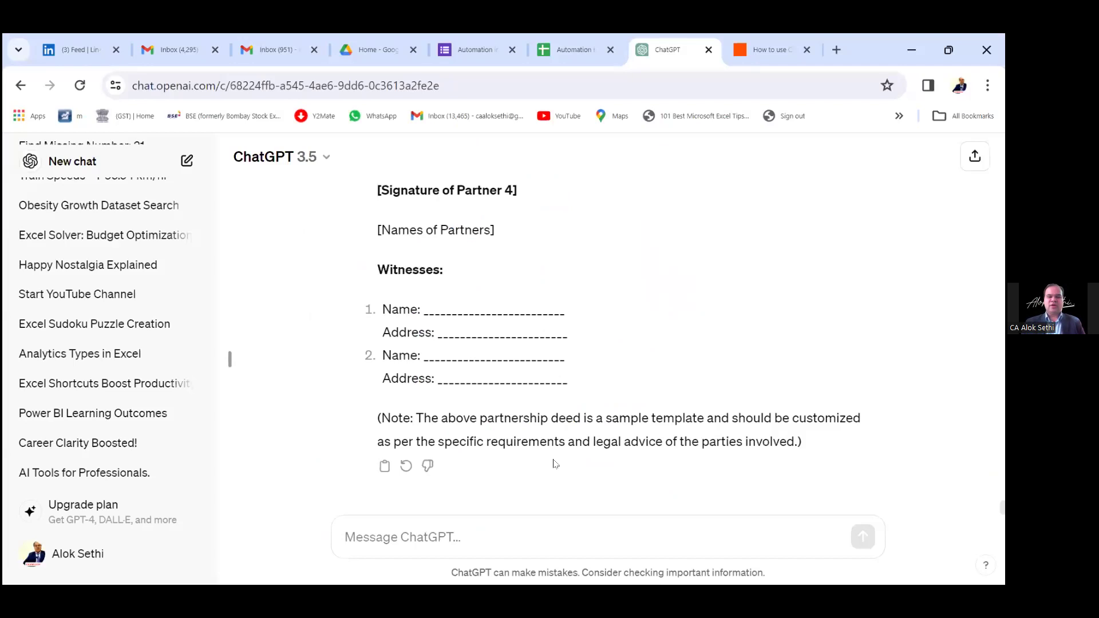
left_click(421, 533)
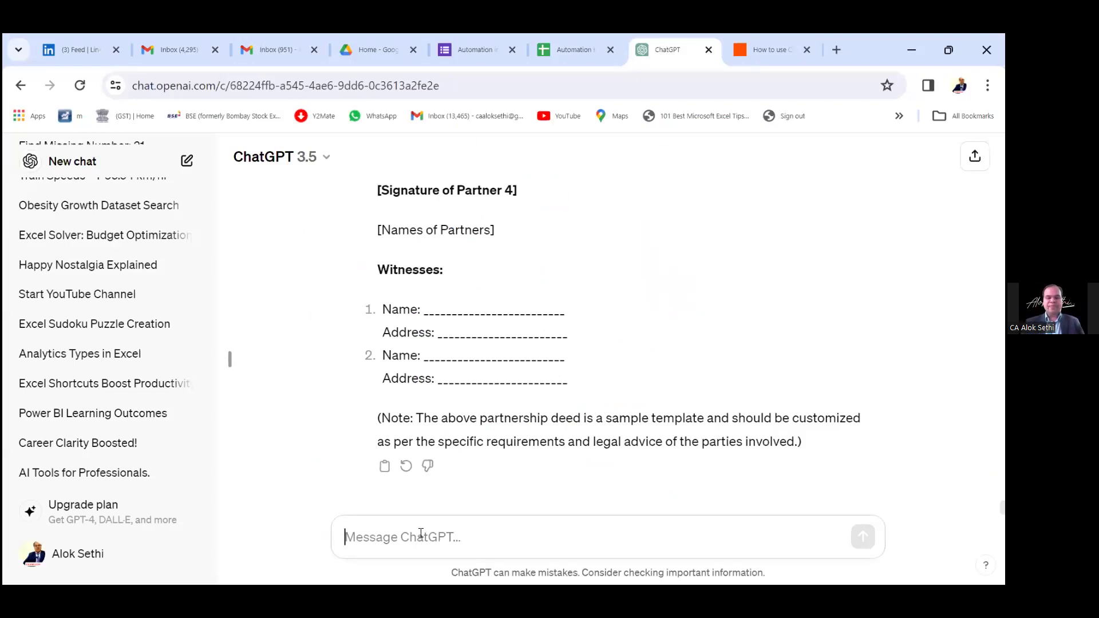
type("Create a")
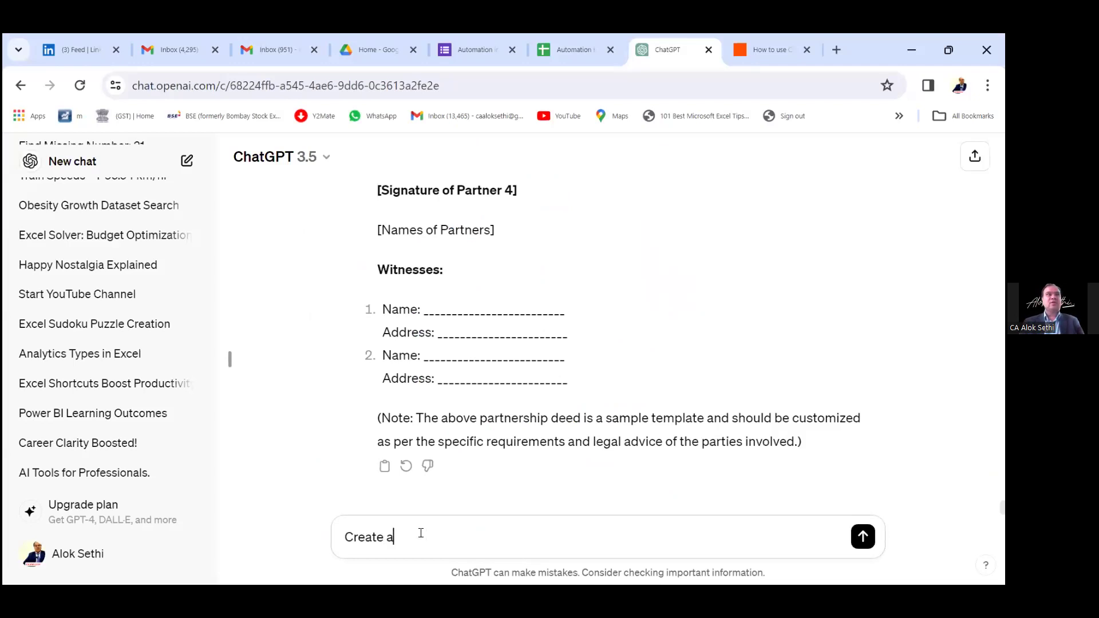
key("BackSpace")
type("10 MC")
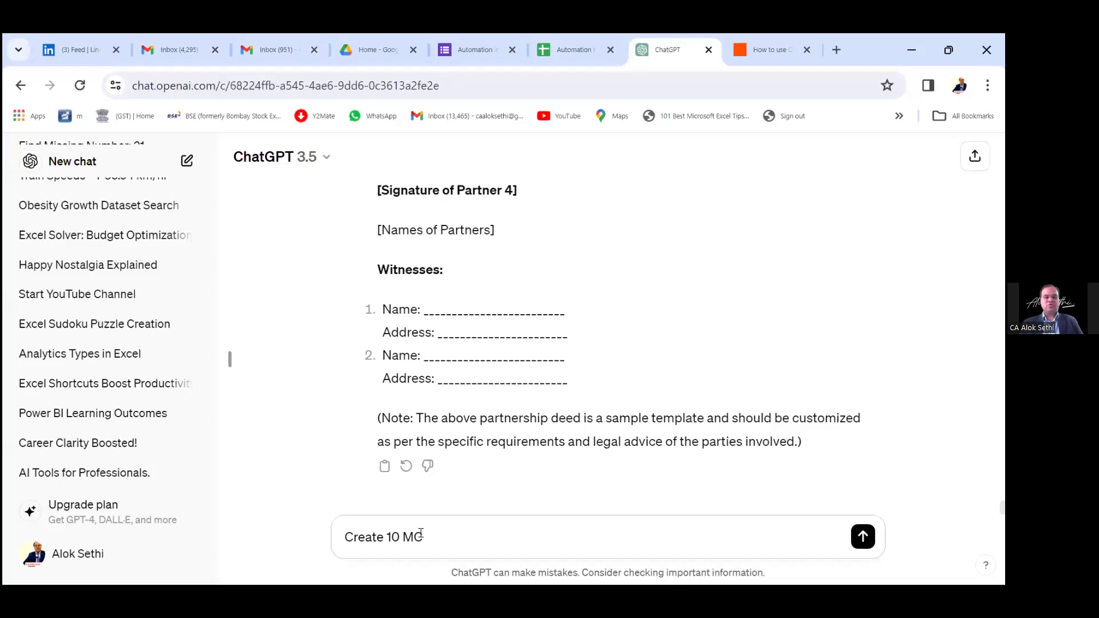
type("Qs to t")
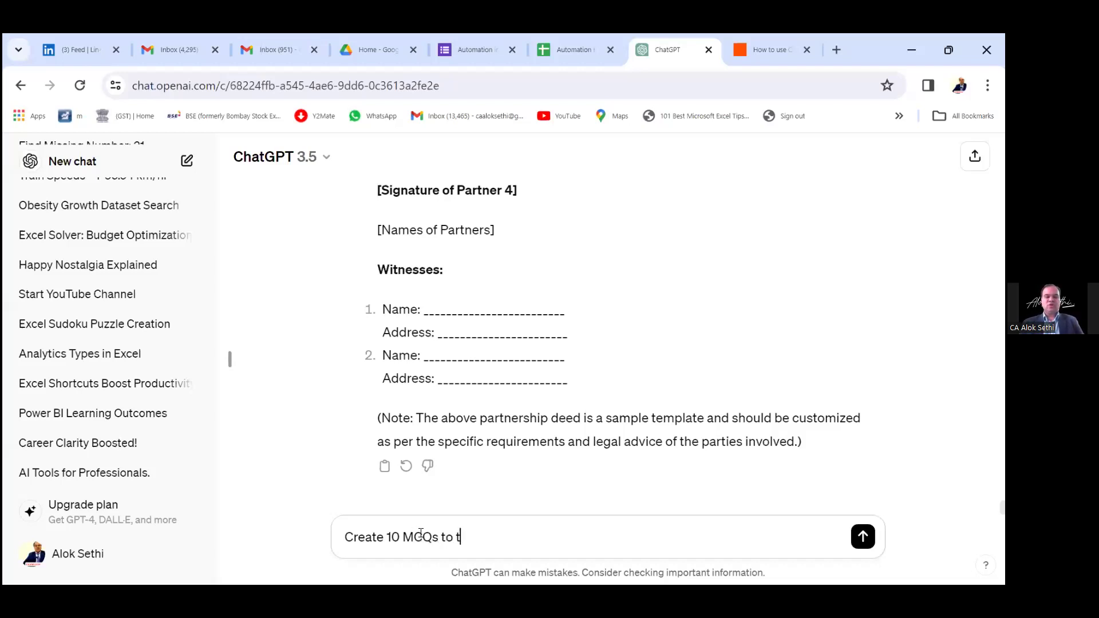
type("est the kn")
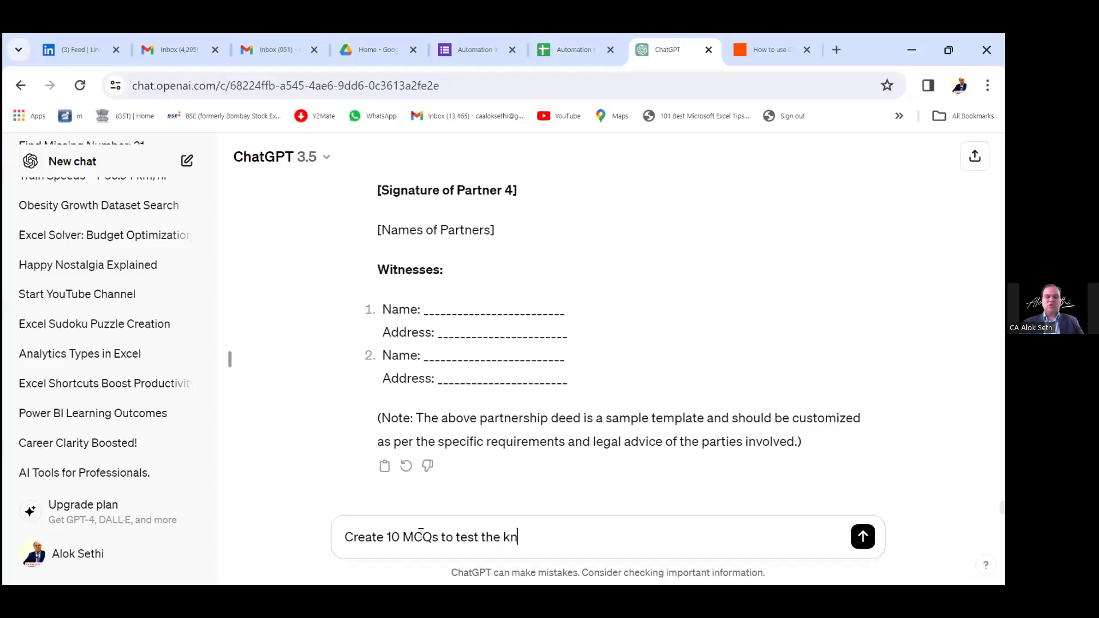
type("oweedge of an intern on the subjec")
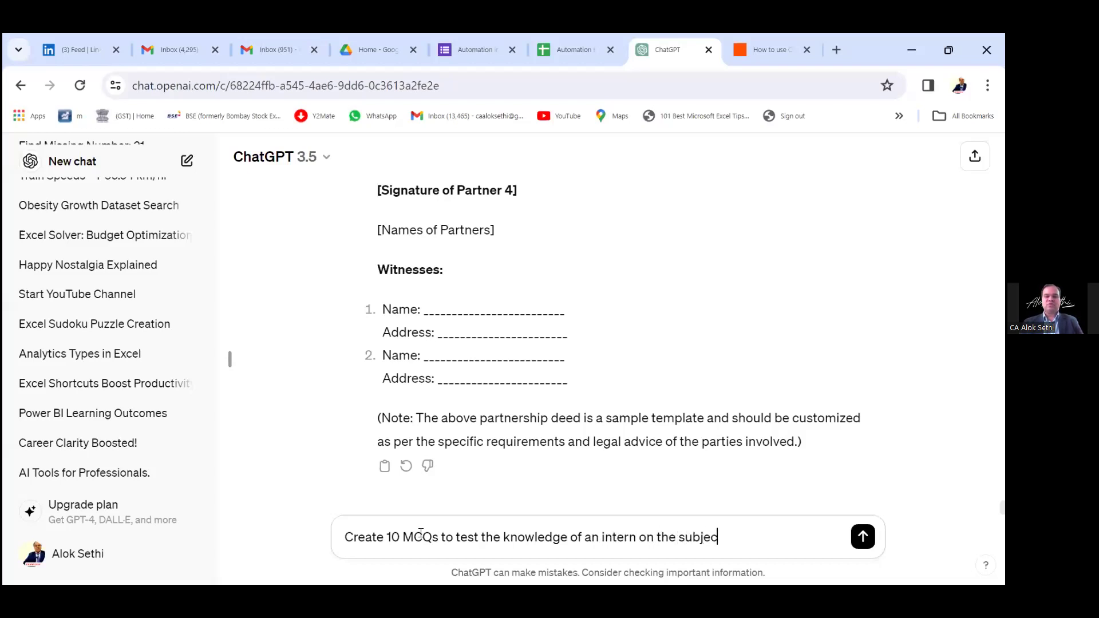
type("t matter of Indian Income Tax")
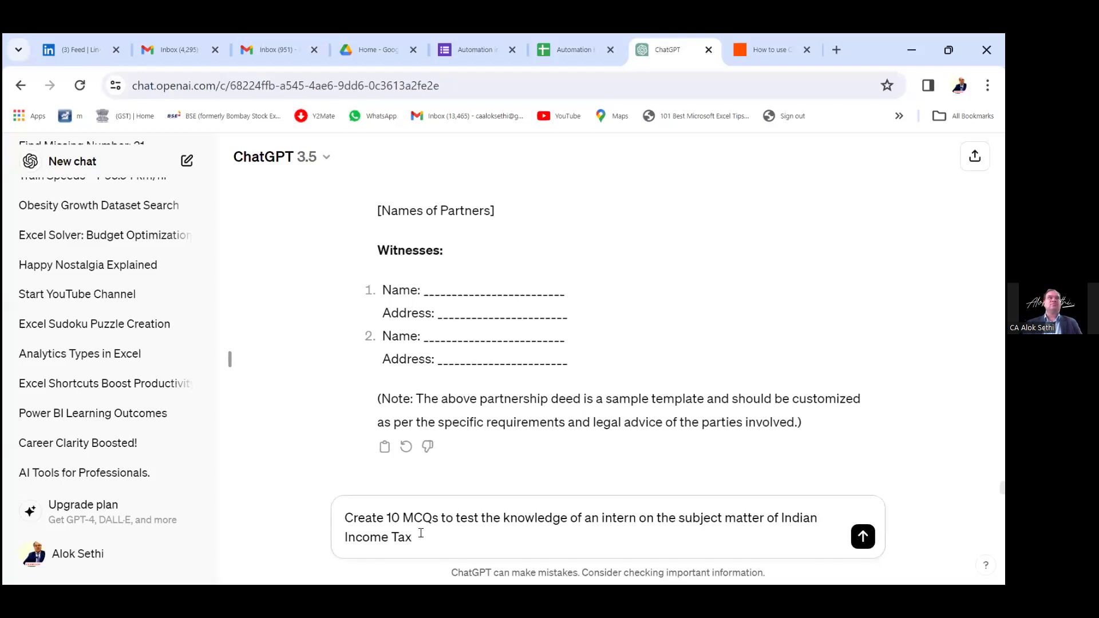
key("Return")
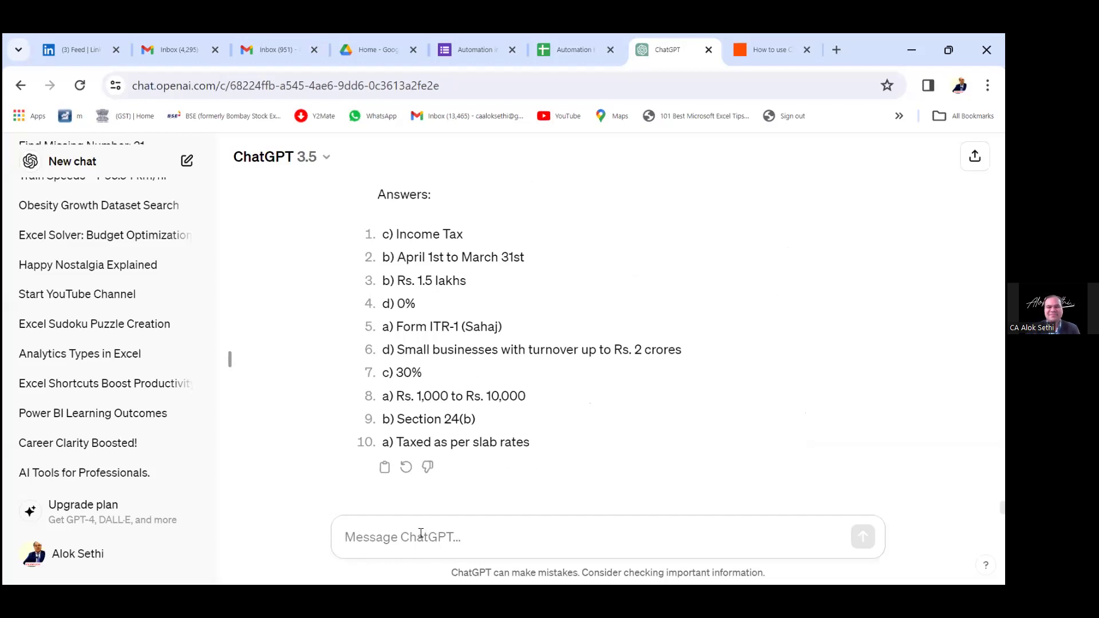
Step: Copy ChatGPT's income tax MCQ response and look back over its questions and answer options
left_click(383, 467)
scroll(458, 376, "up", 10)
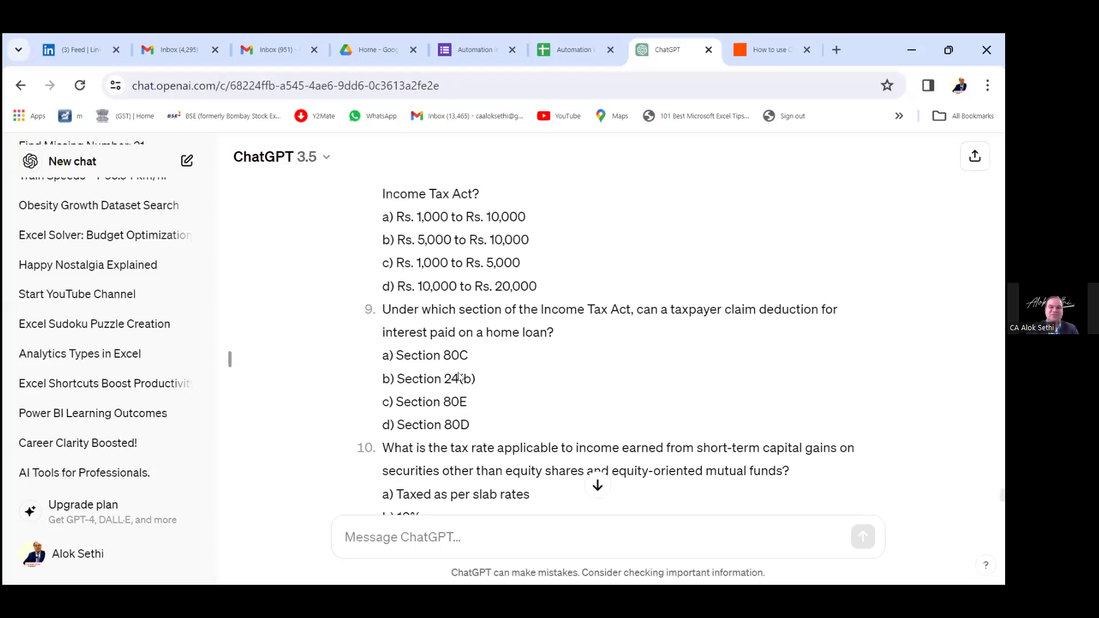
scroll(458, 372, "up", 1)
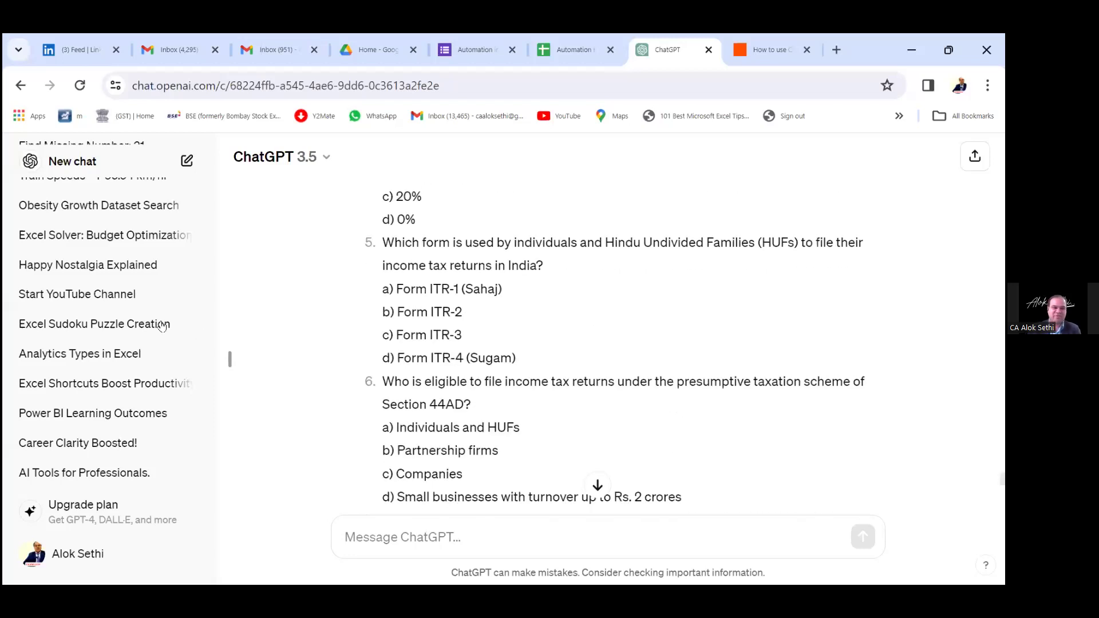
Step: Open the earlier Excel Sudoku Puzzle Creation chat and review its Tic-Tac-Toe formulas and conditional formatting instructions, back to the winner-check formula
left_click(64, 324)
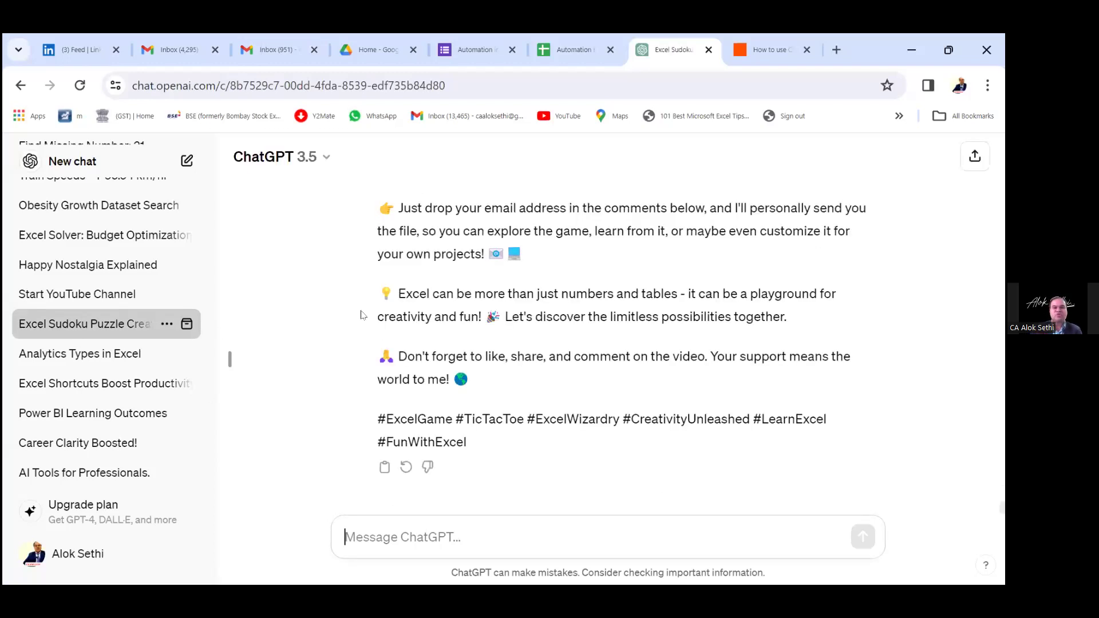
scroll(452, 314, "up", 15)
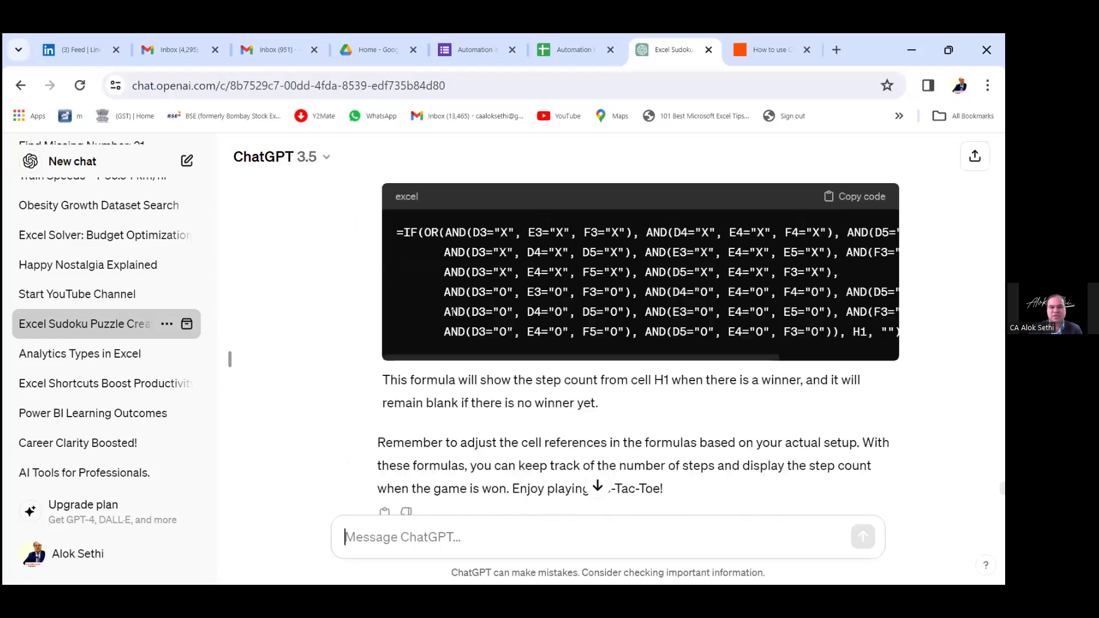
scroll(450, 312, "up", 8)
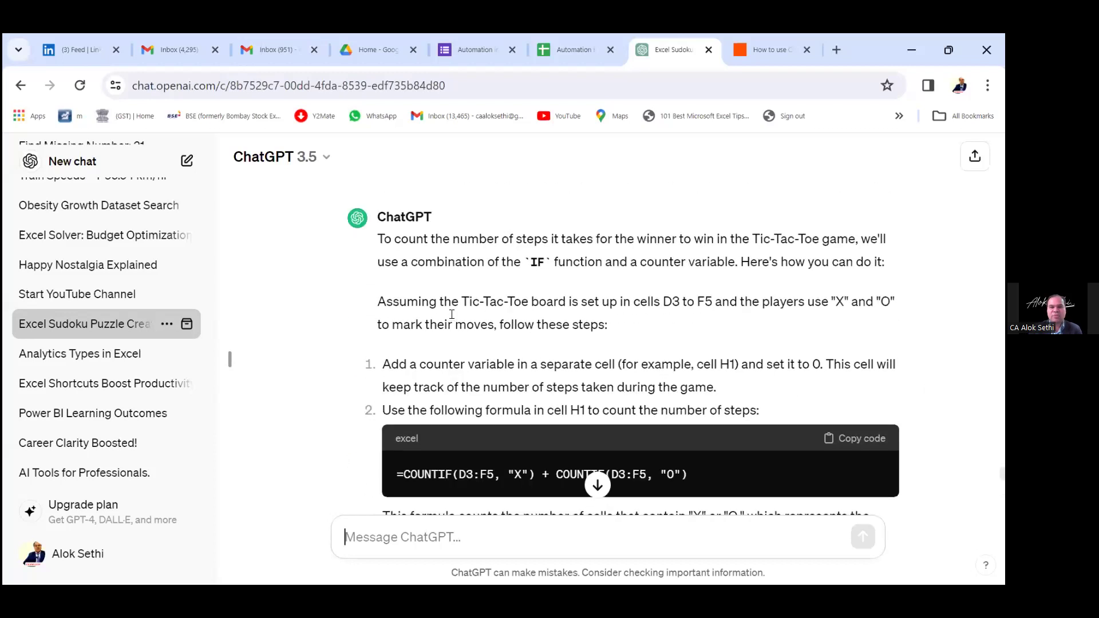
scroll(450, 317, "up", 10)
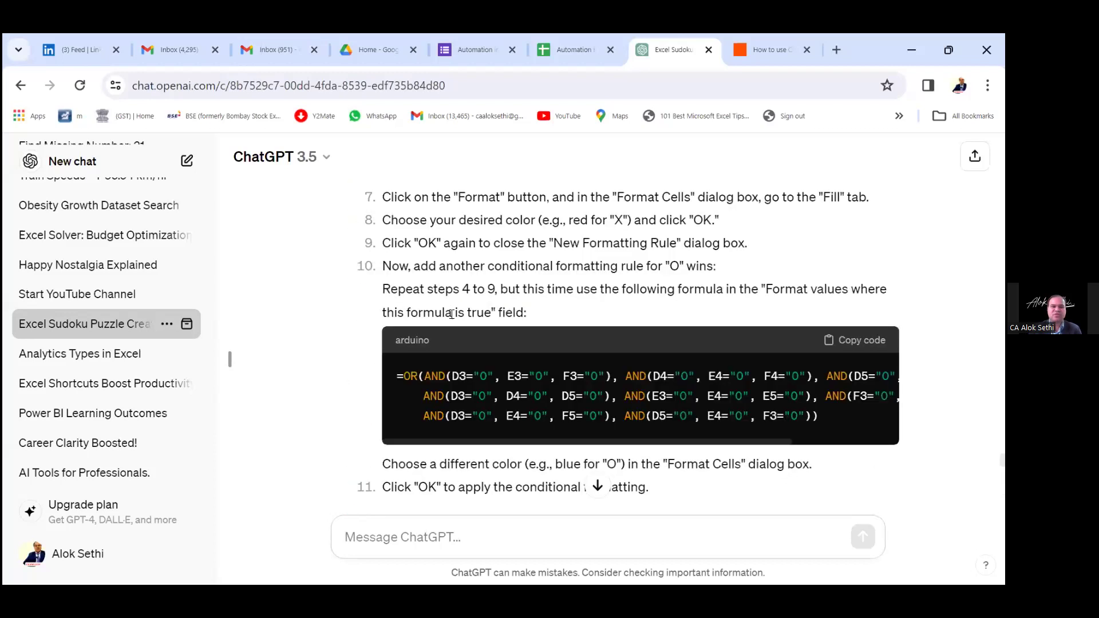
scroll(451, 314, "up", 14)
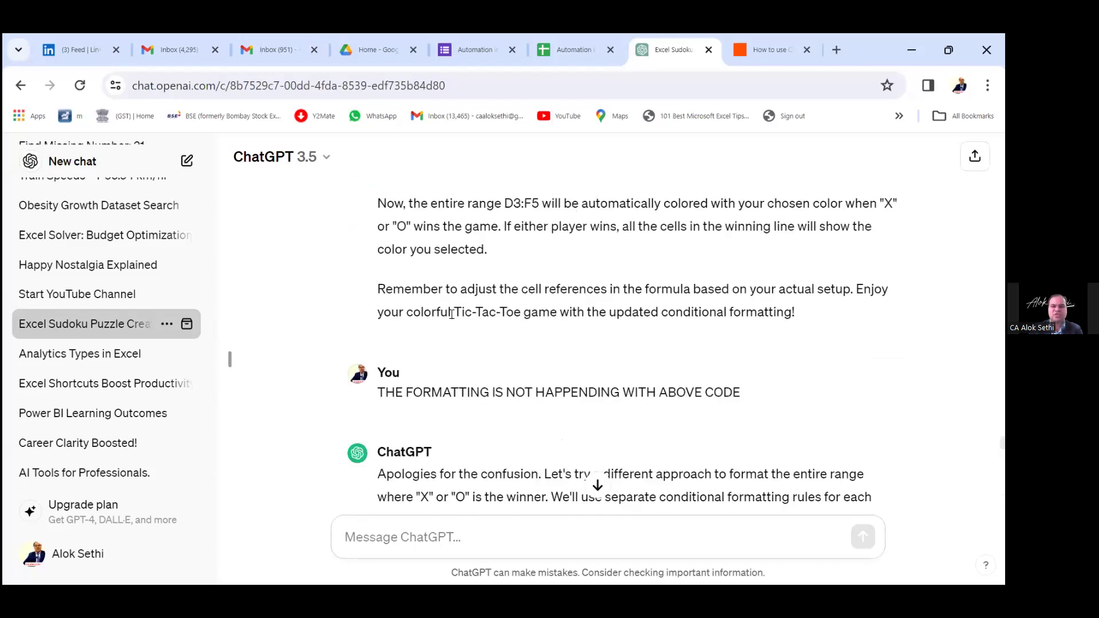
scroll(452, 315, "up", 10)
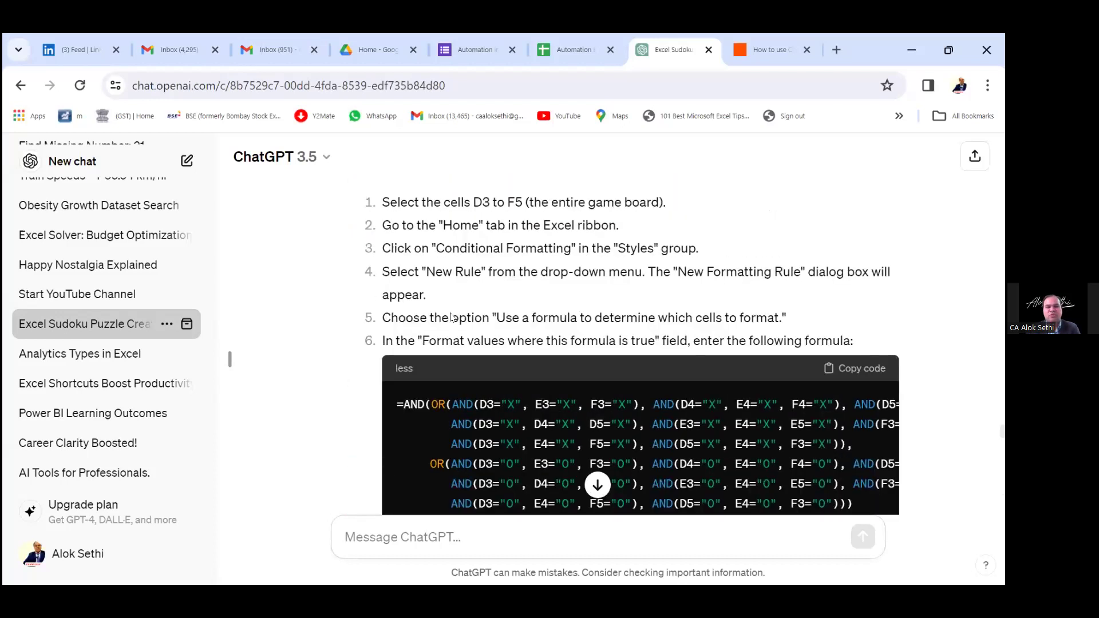
scroll(451, 316, "up", 12)
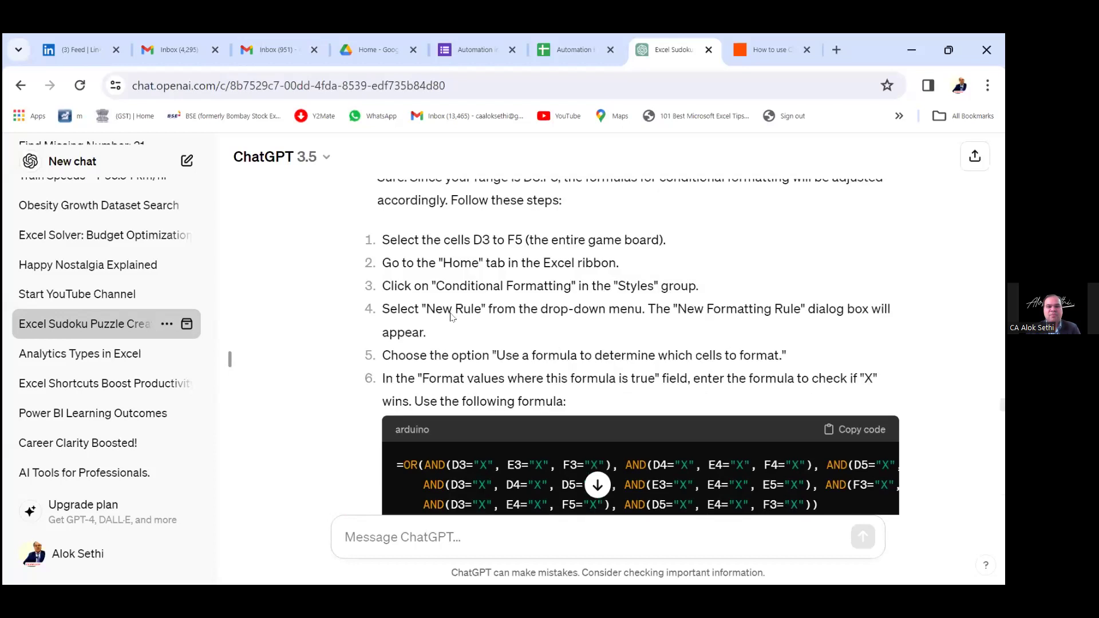
scroll(451, 315, "up", 12)
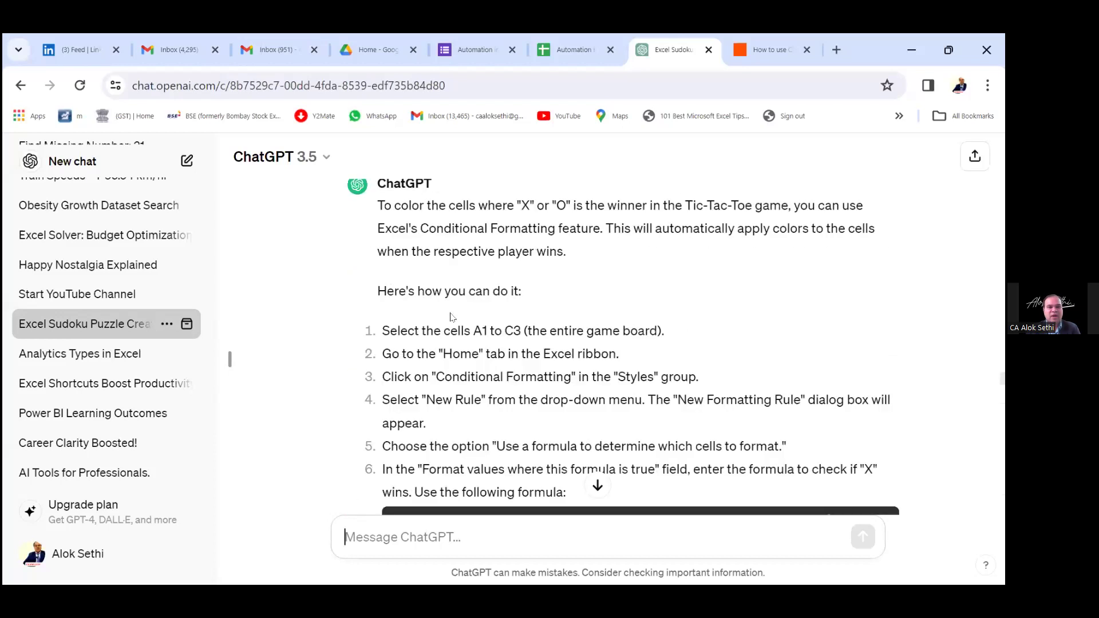
scroll(452, 317, "up", 5)
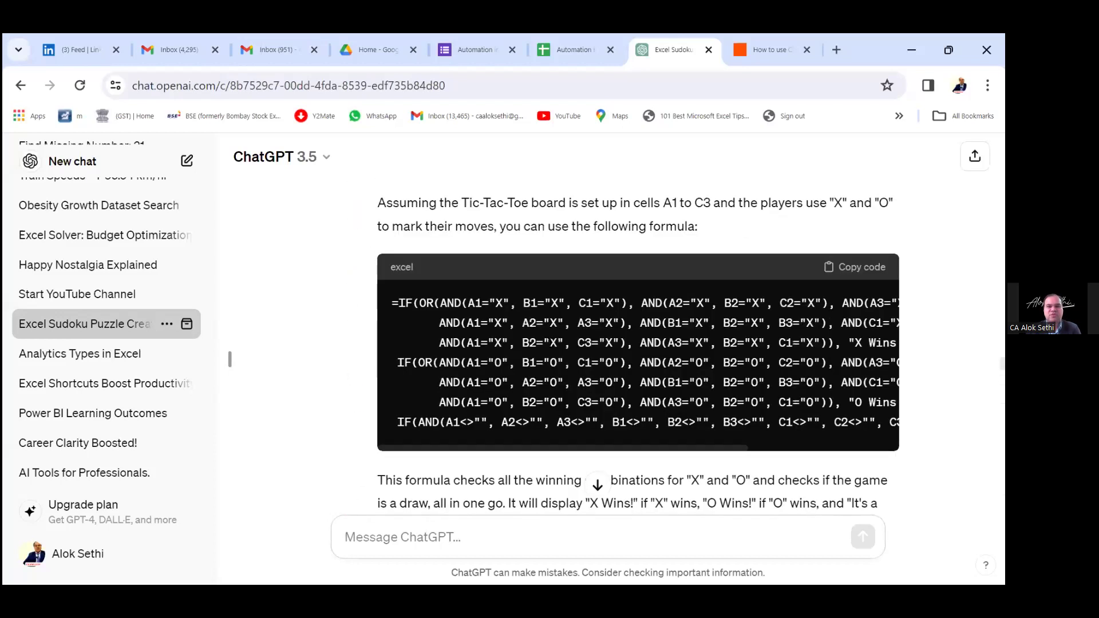
scroll(638, 361, "right", 5)
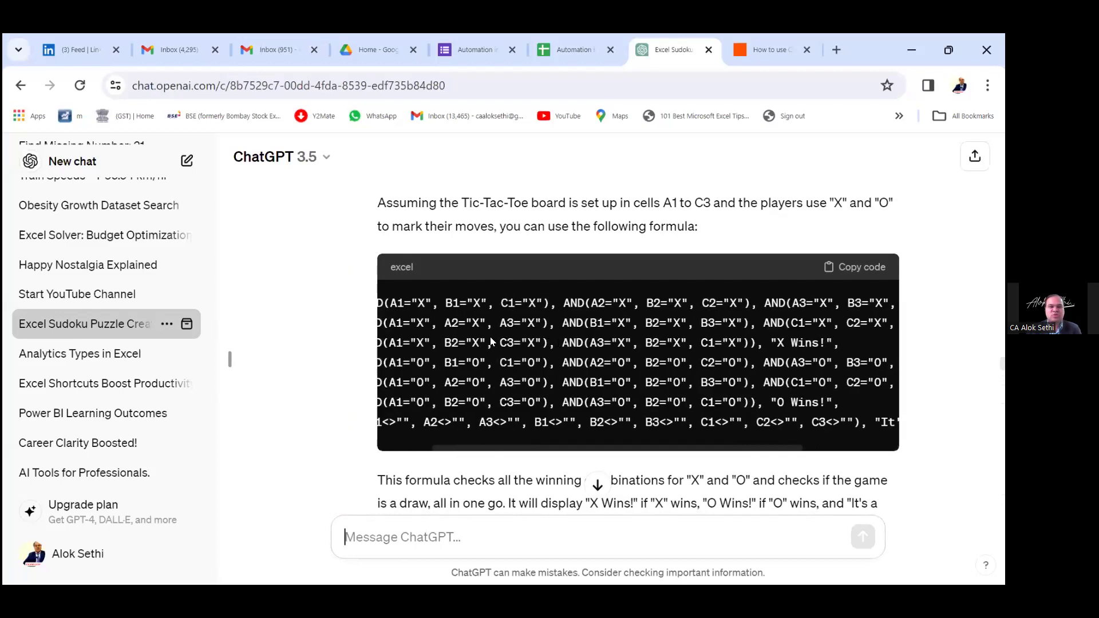
scroll(86, 269, "up", 1)
Step: Open the earlier Excel Solver budget optimization chat and find the prompt for a 40-hour Tally training program with GST entries
left_click(86, 266)
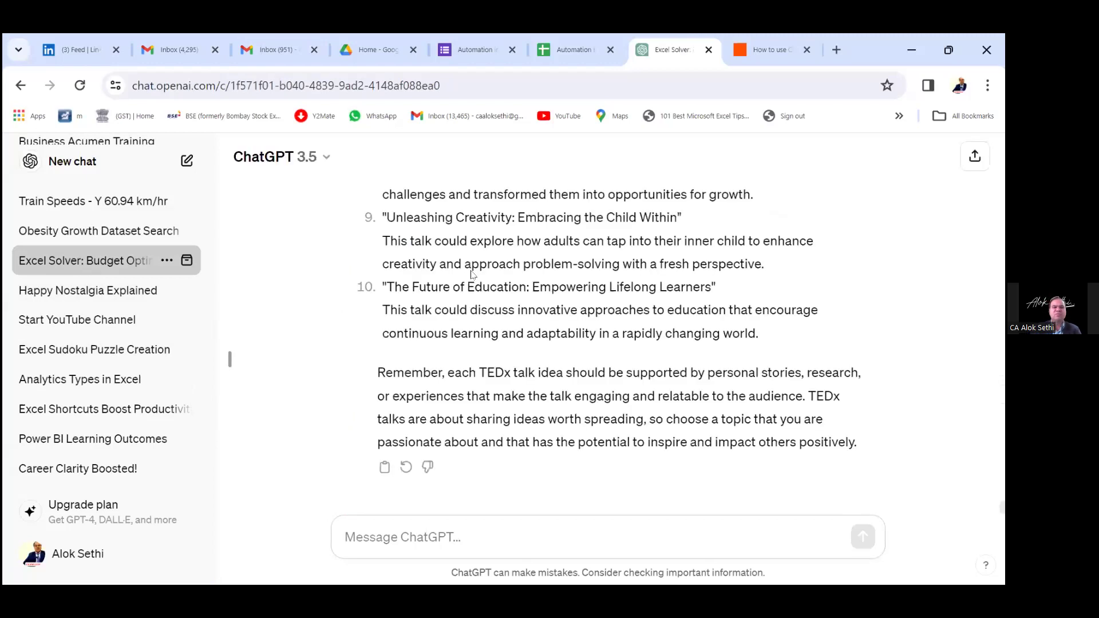
scroll(446, 275, "up", 10)
scroll(430, 274, "up", 20)
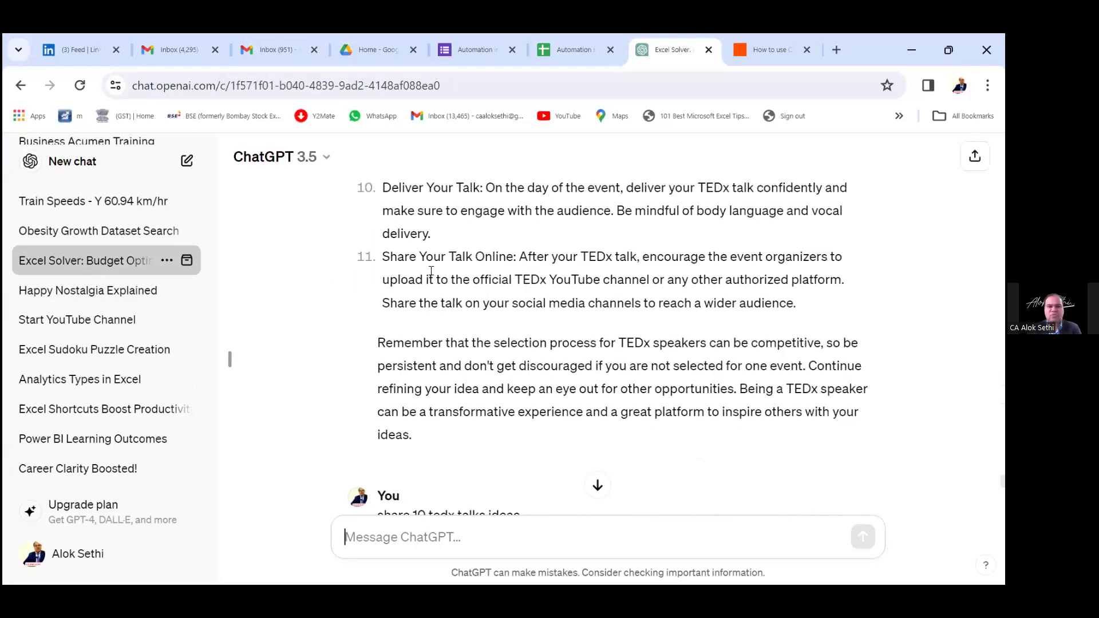
scroll(430, 273, "up", 20)
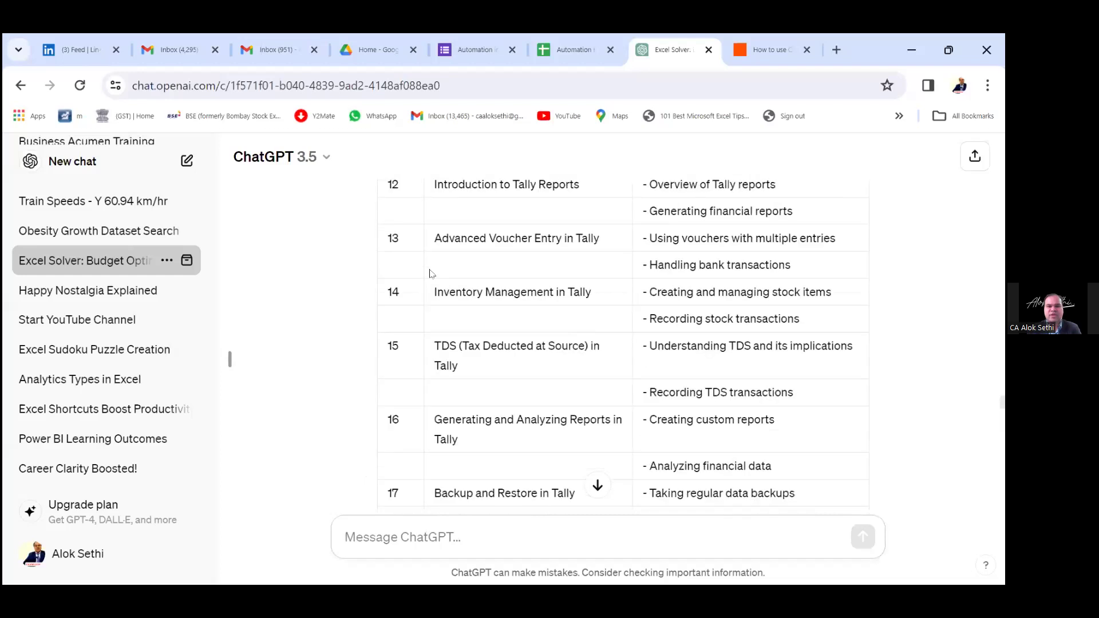
scroll(430, 273, "down", 8)
scroll(431, 273, "down", 5)
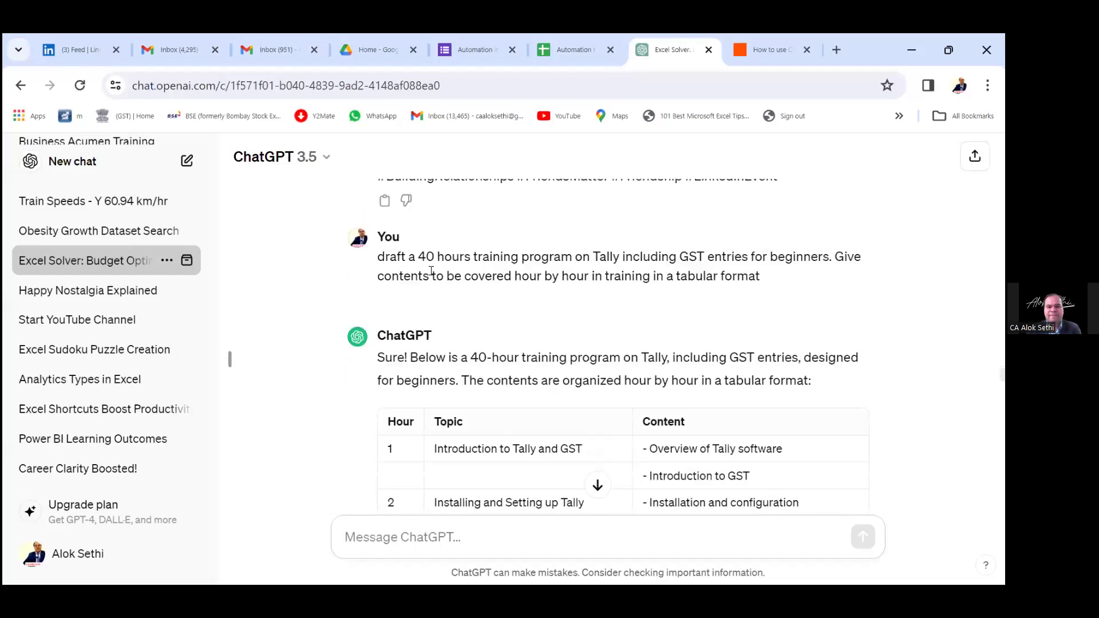
scroll(430, 252, "up", 1)
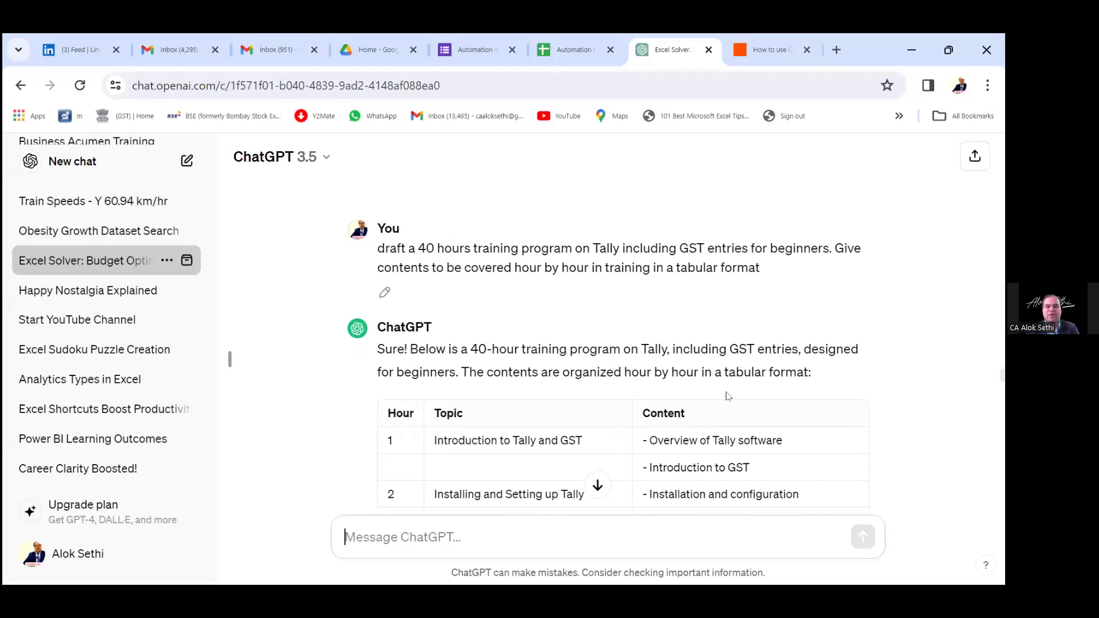
Step: Examine the Tally training table from hour 1 to hour 40, and browse back up to the Excel Solver diet plan answer
scroll(715, 424, "down", 4)
scroll(715, 424, "down", 15)
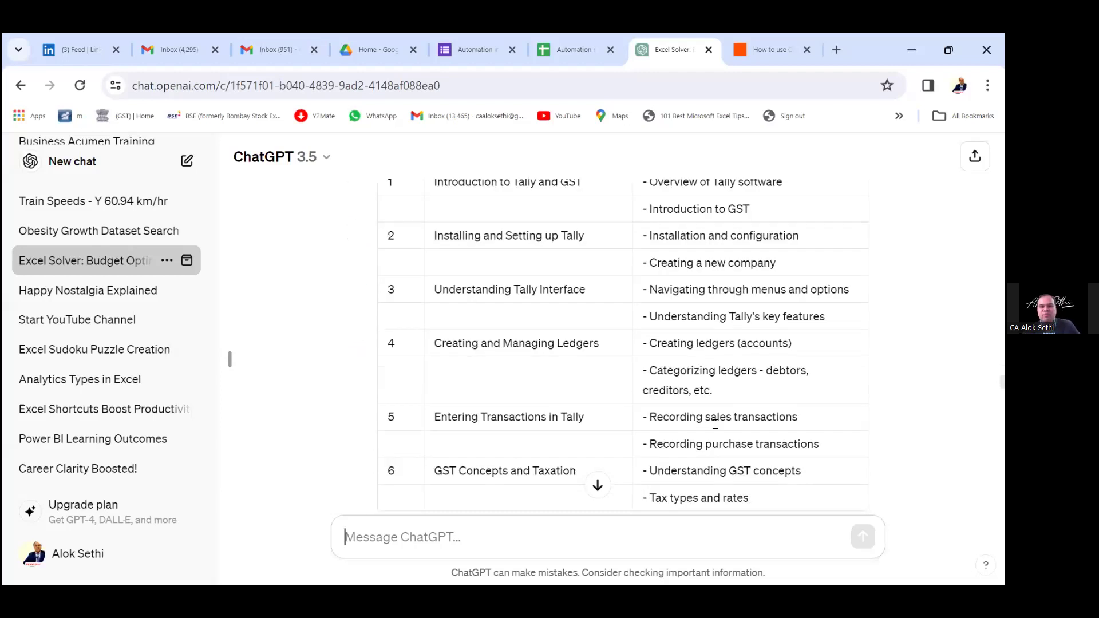
scroll(715, 424, "down", 15)
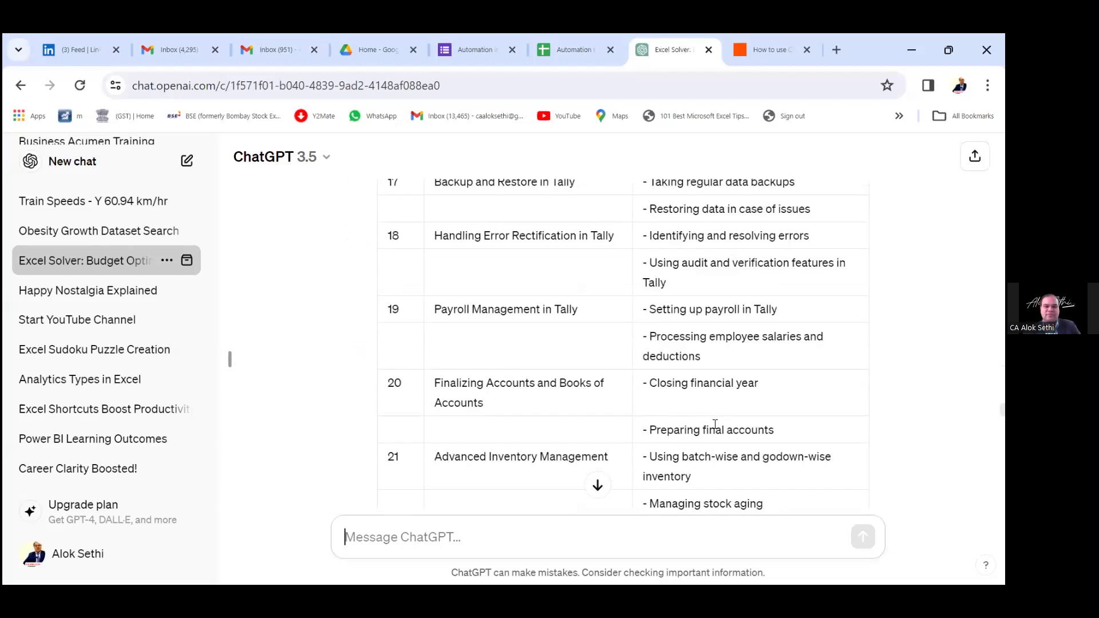
scroll(716, 425, "down", 9)
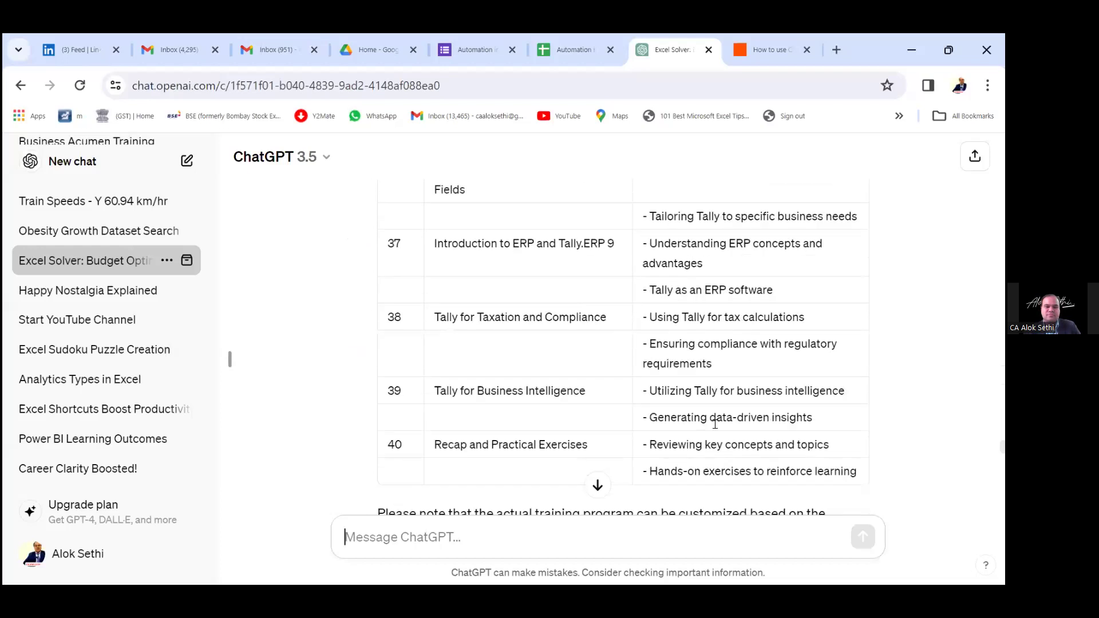
scroll(716, 428, "up", 6)
scroll(715, 428, "up", 20)
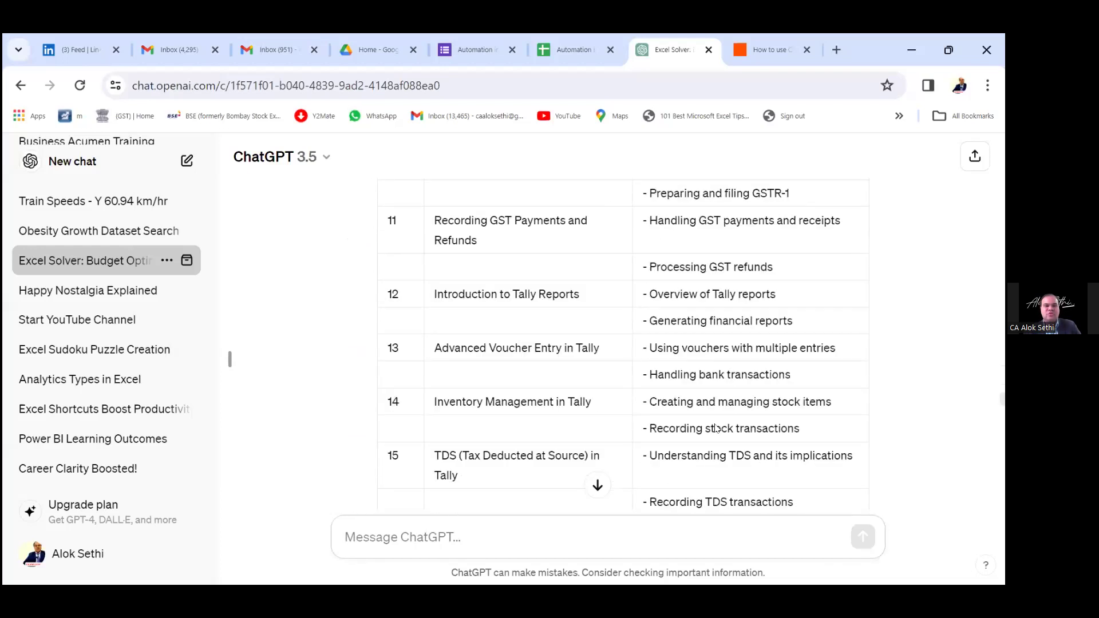
scroll(715, 428, "up", 20)
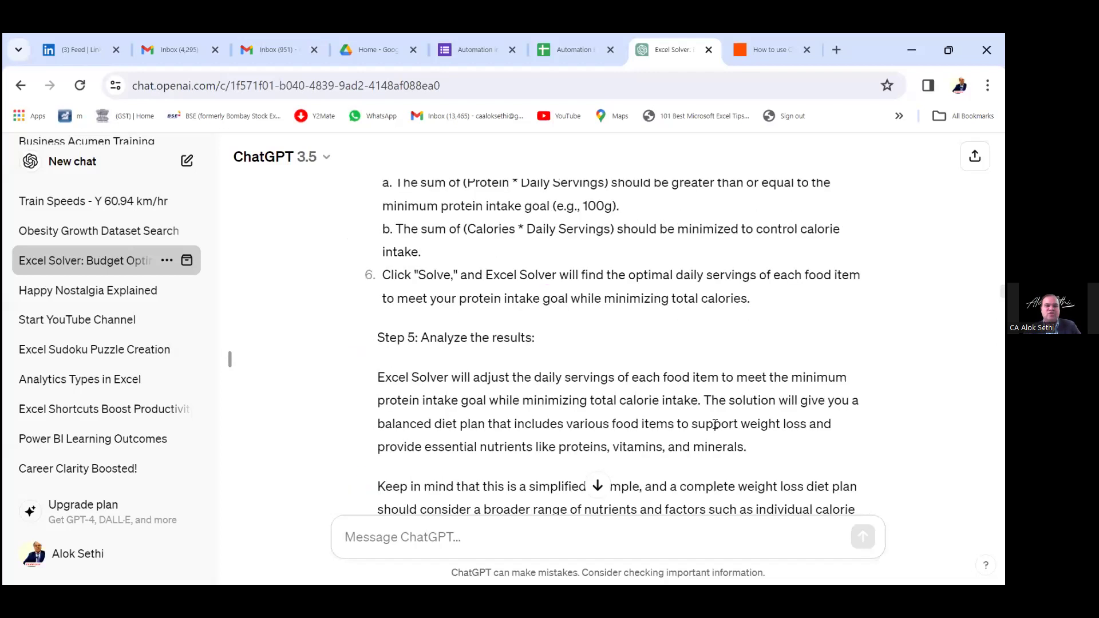